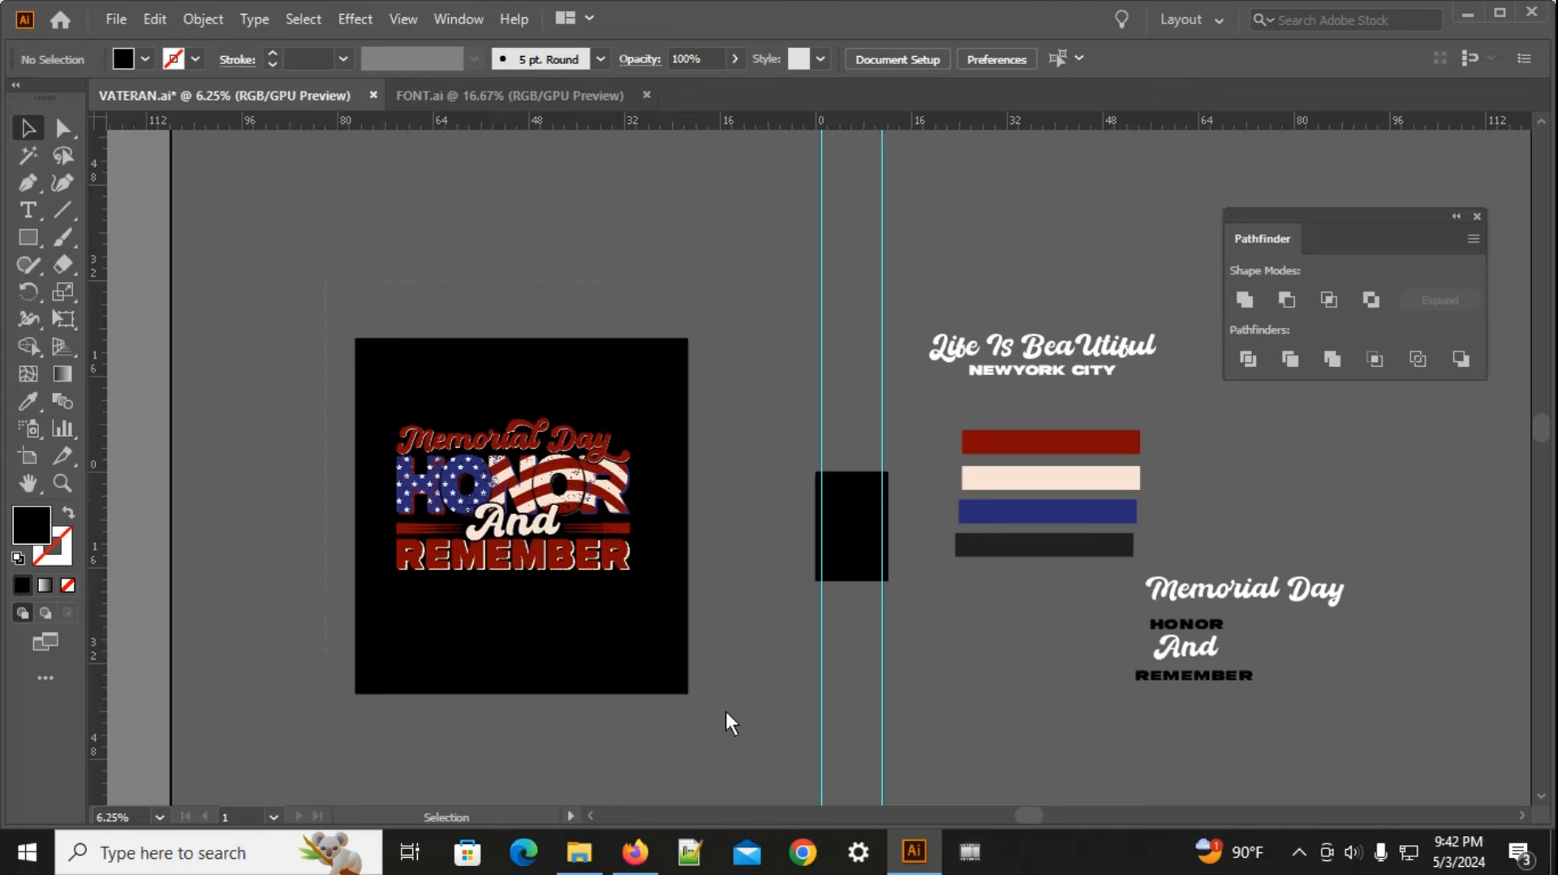
Step: Examine the finished Memorial Day Honor And Remember artwork on its black square background
left_click(772, 477)
left_click_drag(311, 313, 718, 719)
left_click(760, 721)
left_click_drag(246, 256, 743, 752)
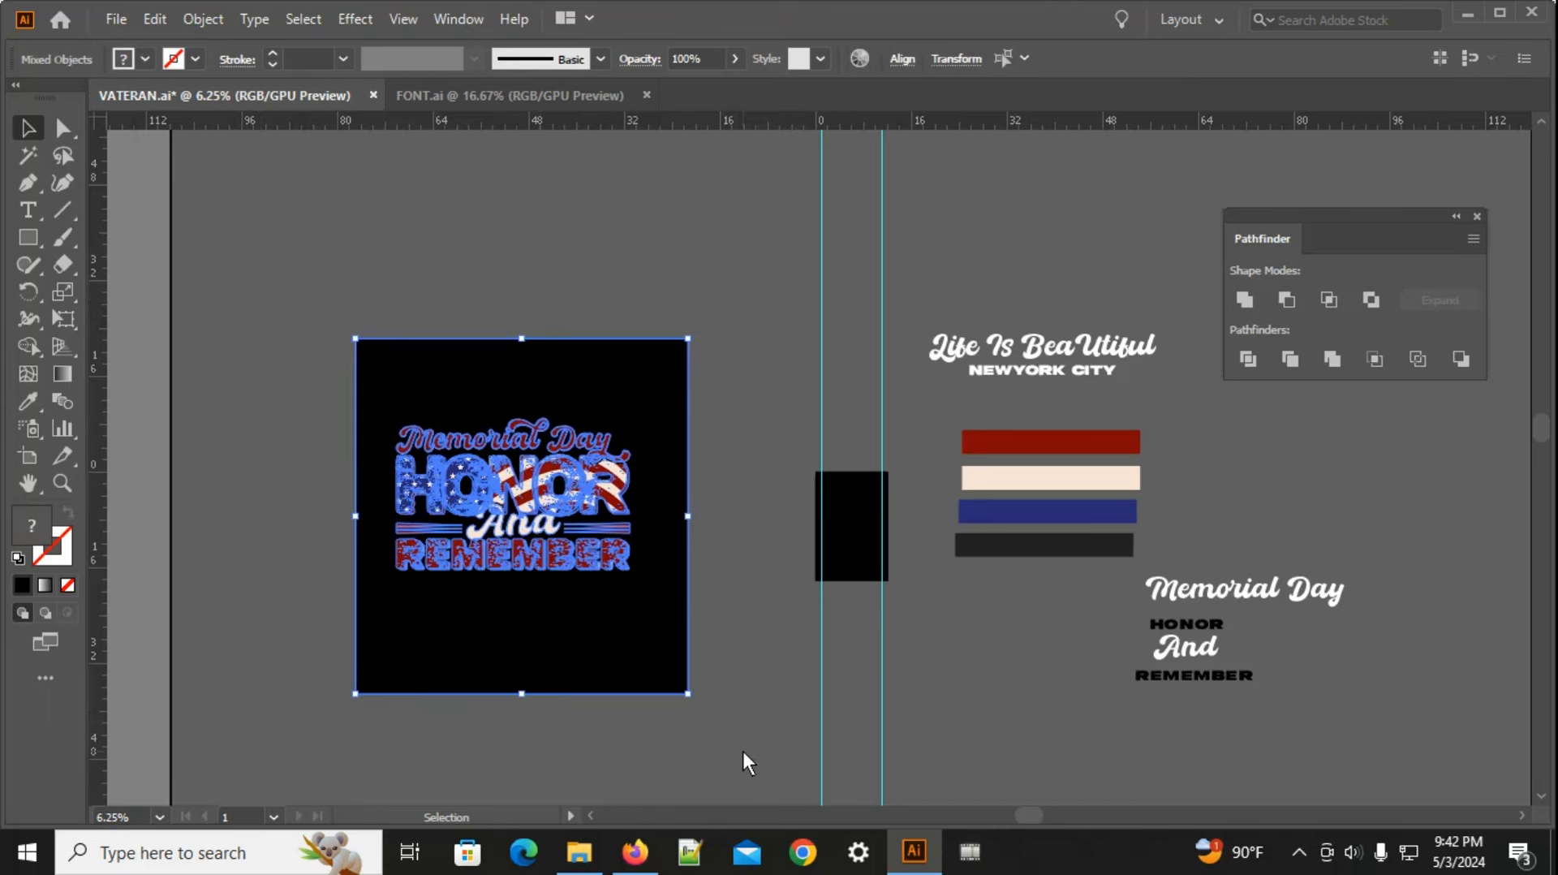
left_click(799, 692)
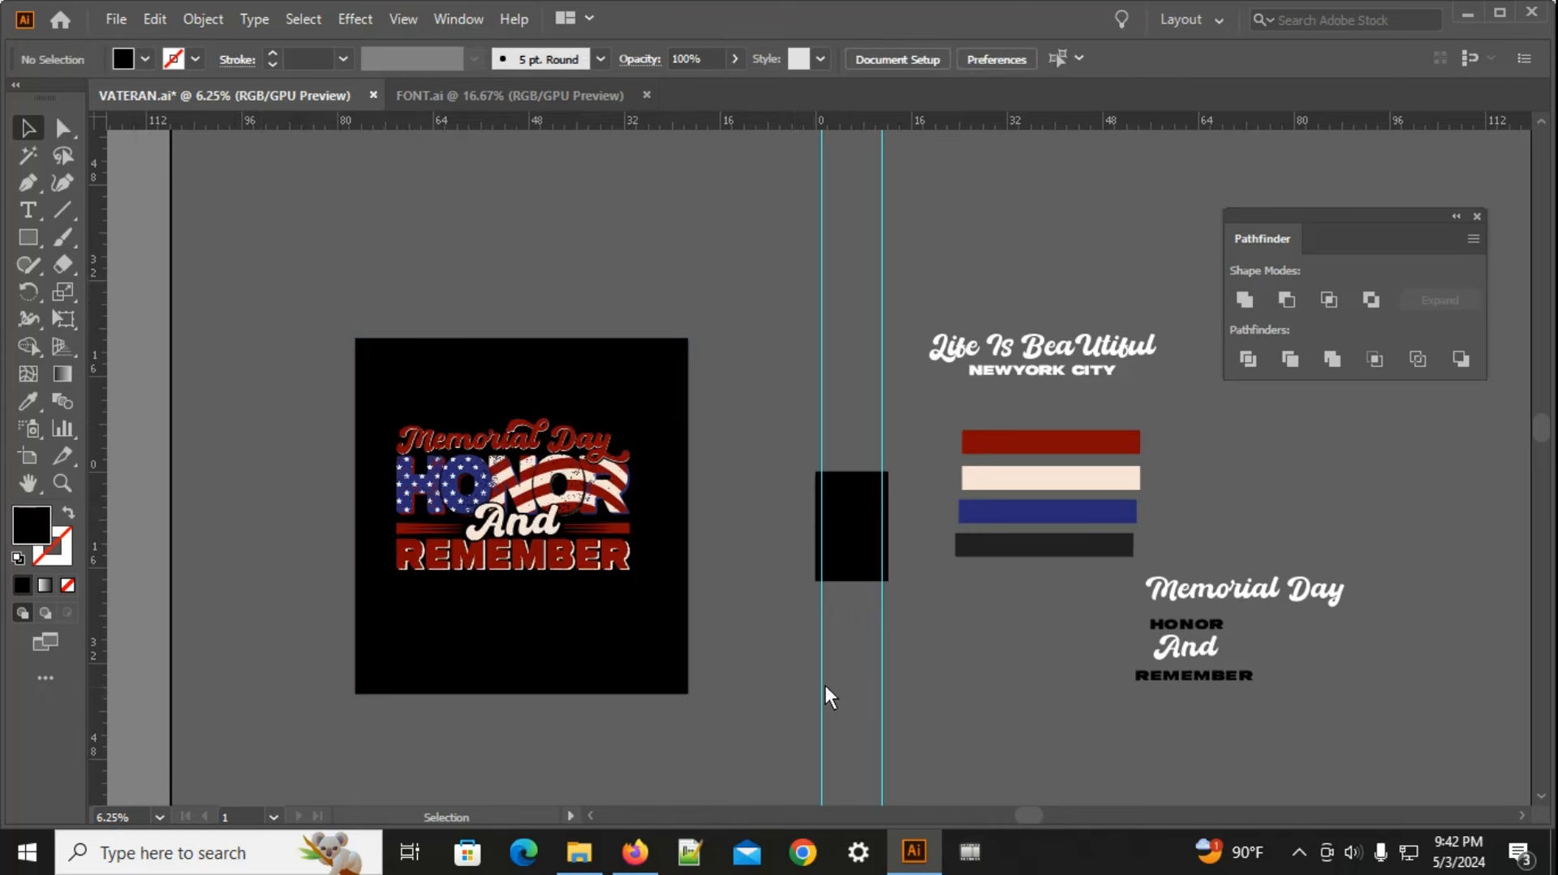
left_click(454, 499)
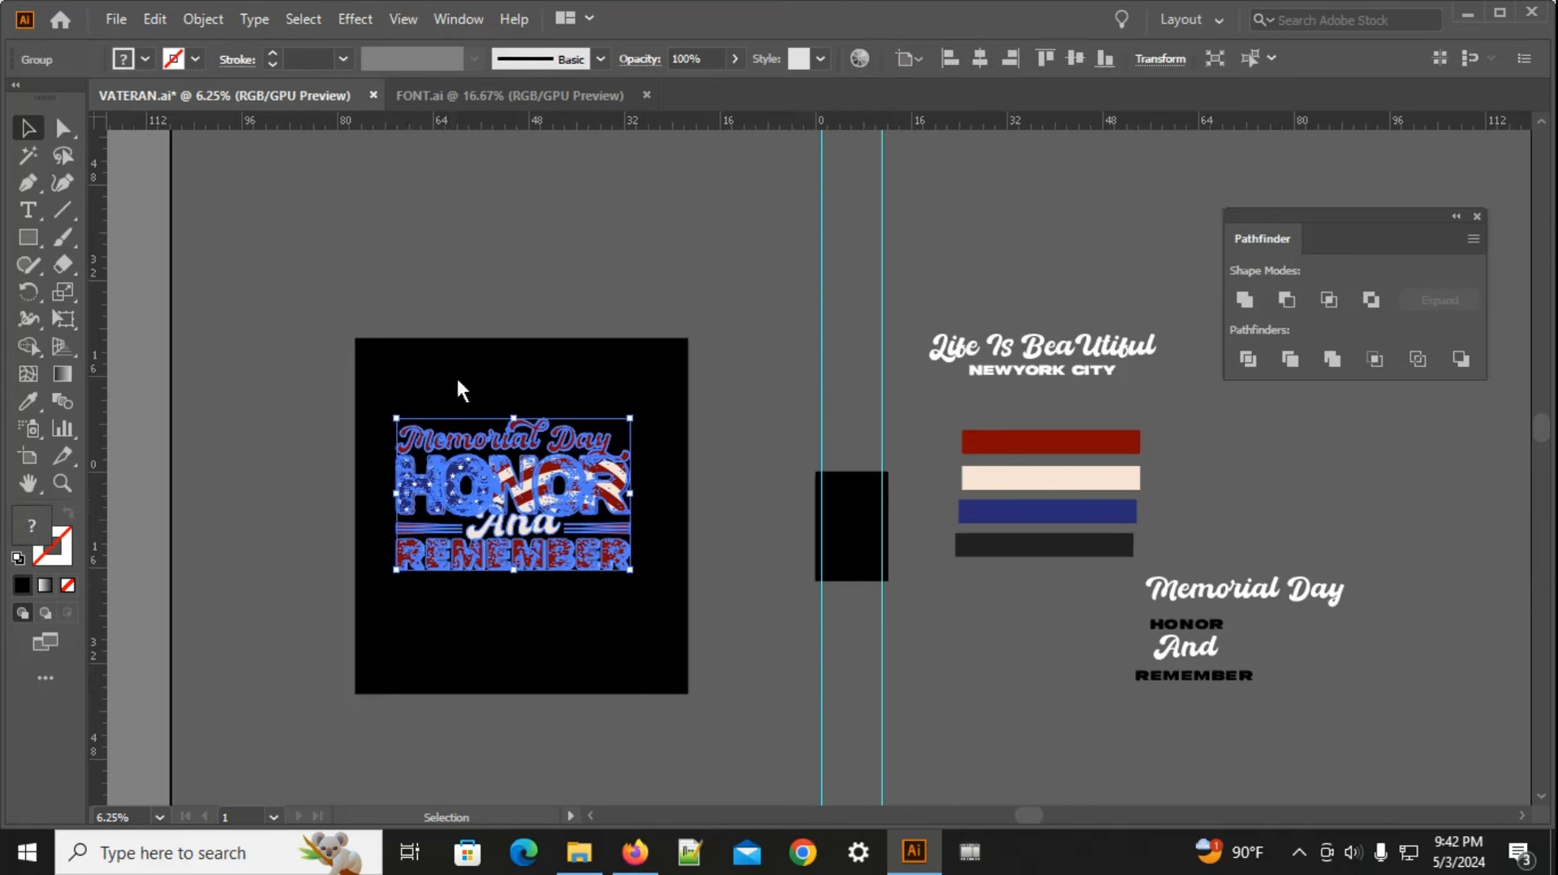
left_click(487, 327)
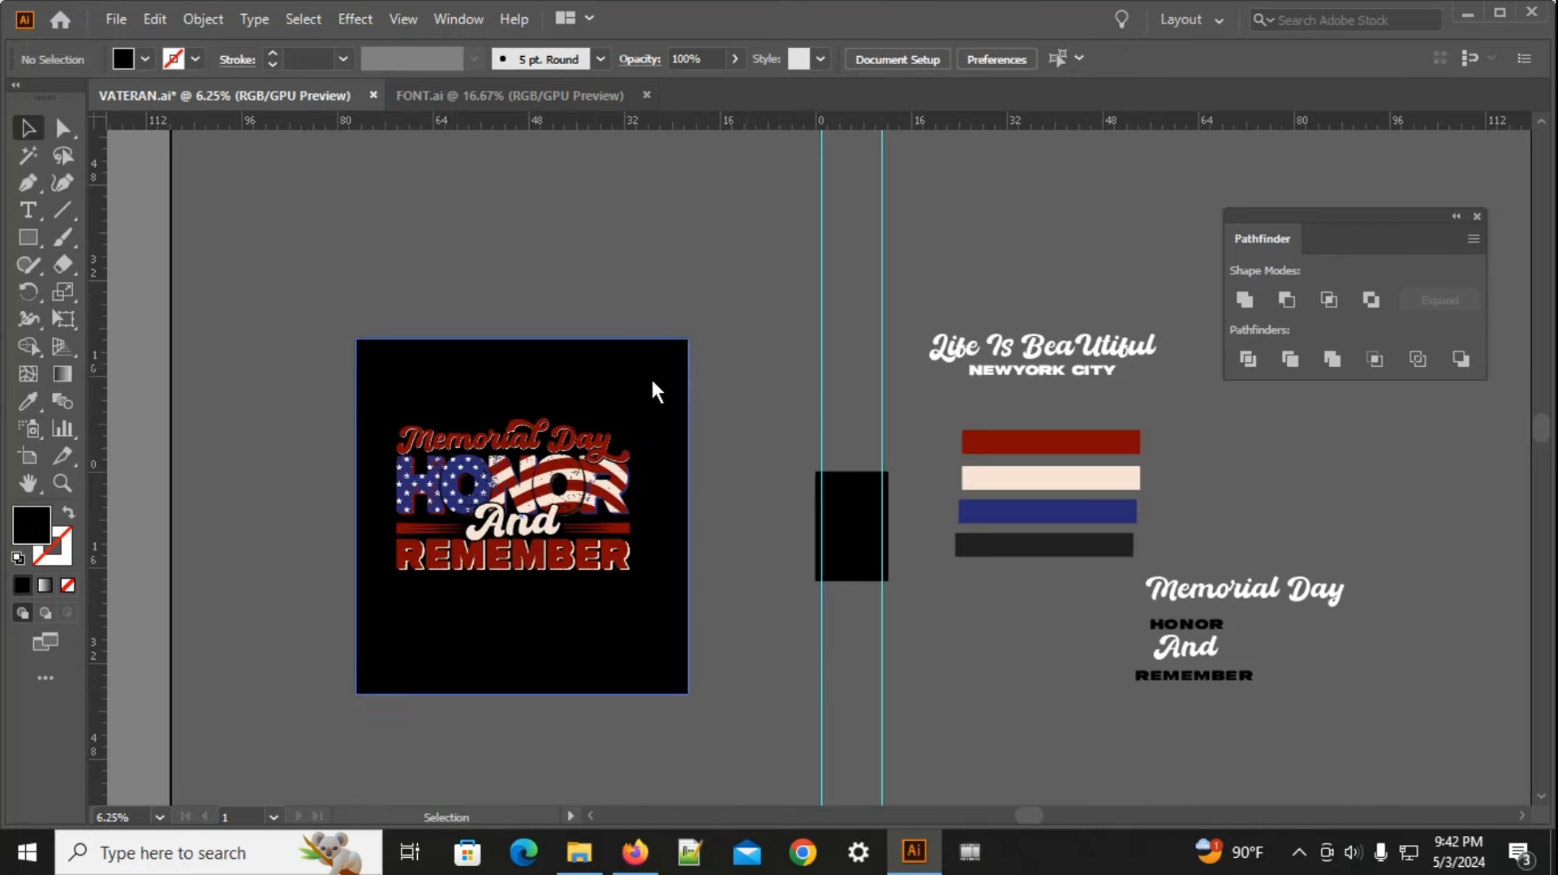
scroll(490, 509, "up", 2)
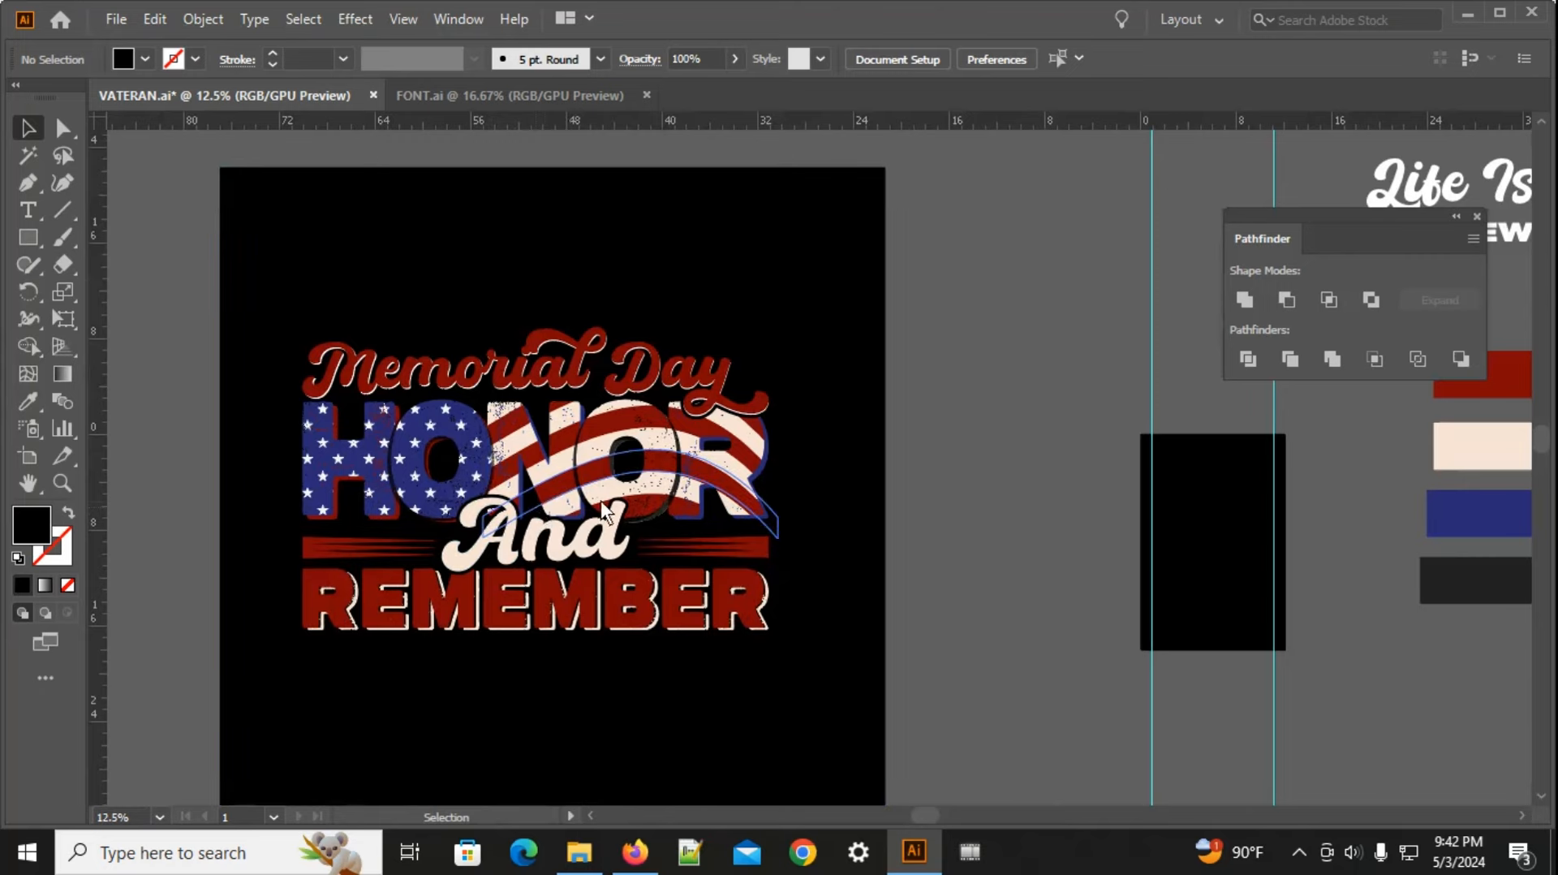
scroll(544, 502, "down", 1)
key("space")
left_click_drag(792, 567, 743, 543)
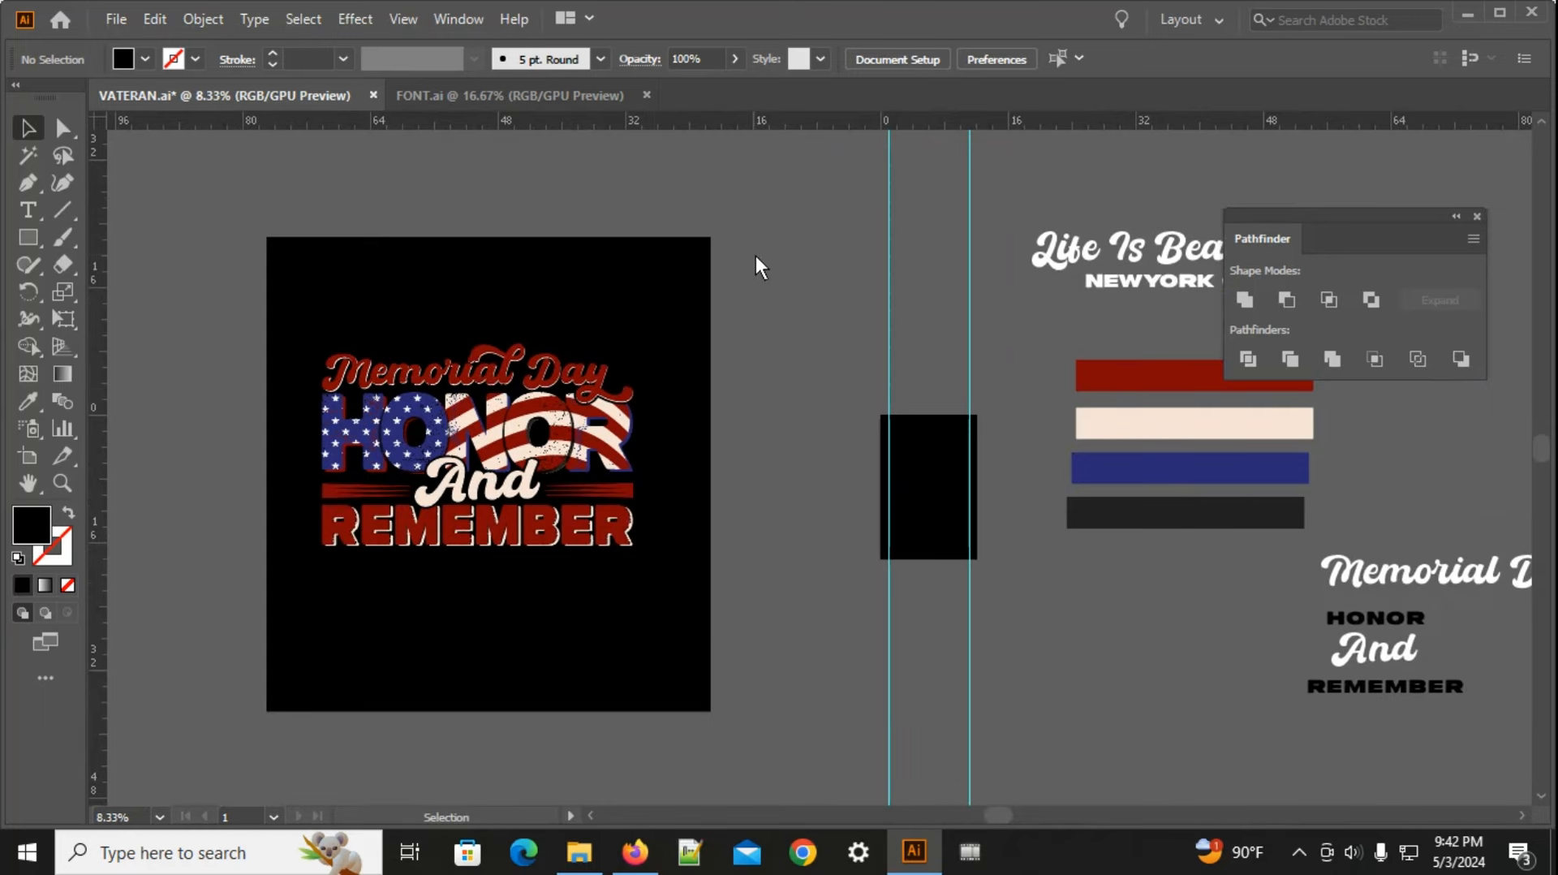
scroll(623, 417, "down", 1)
key("space")
left_click_drag(630, 532, 506, 543)
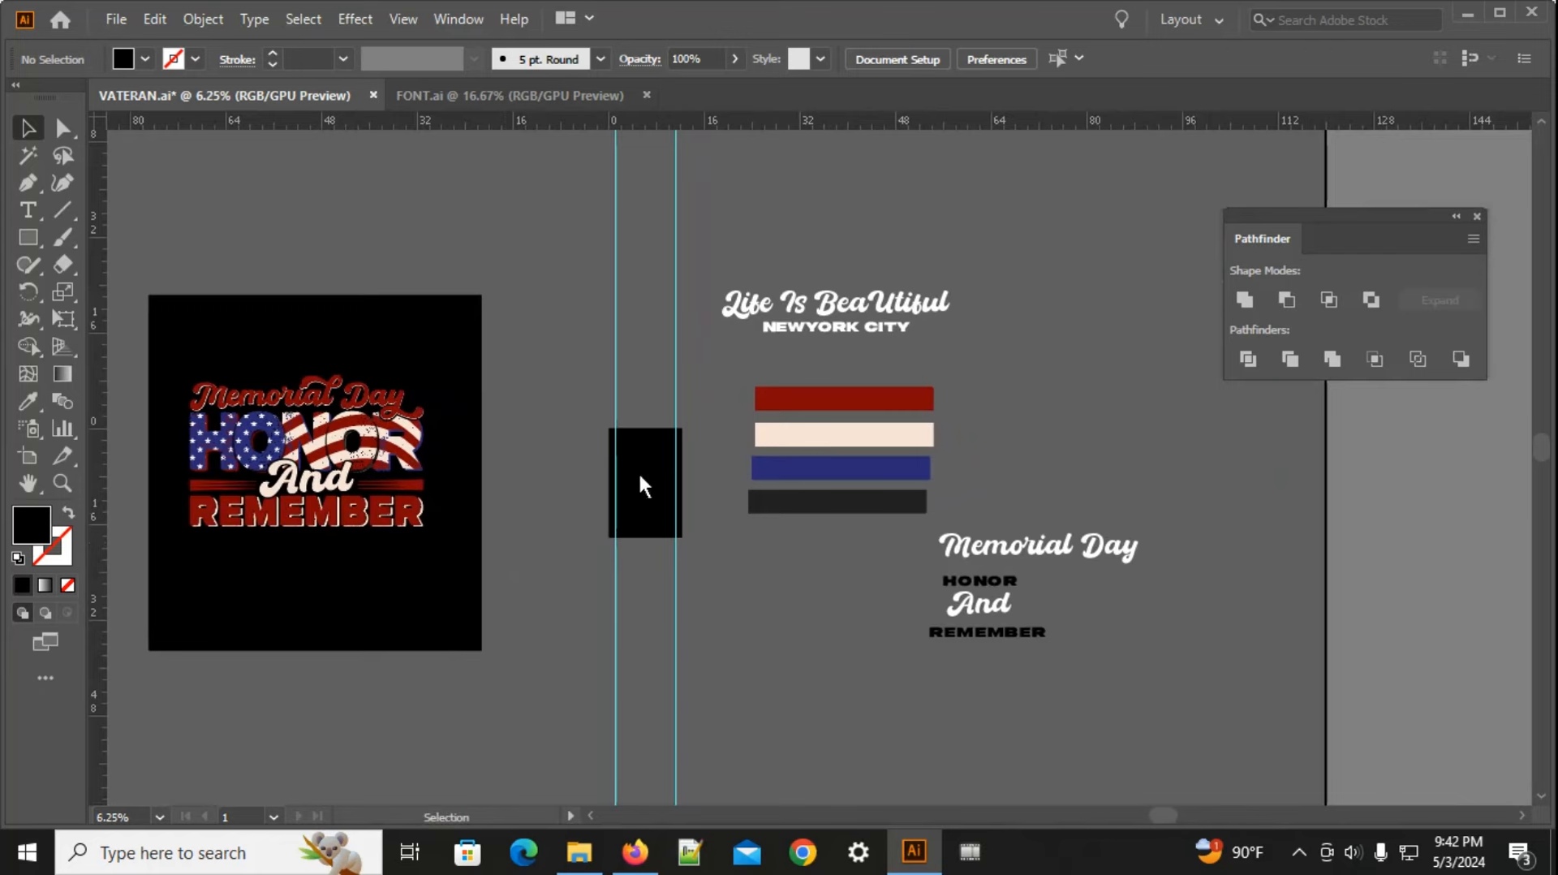
Step: Examine the red, cream, blue and dark grey colour bars used as the design's palette
scroll(972, 387, "up", 2)
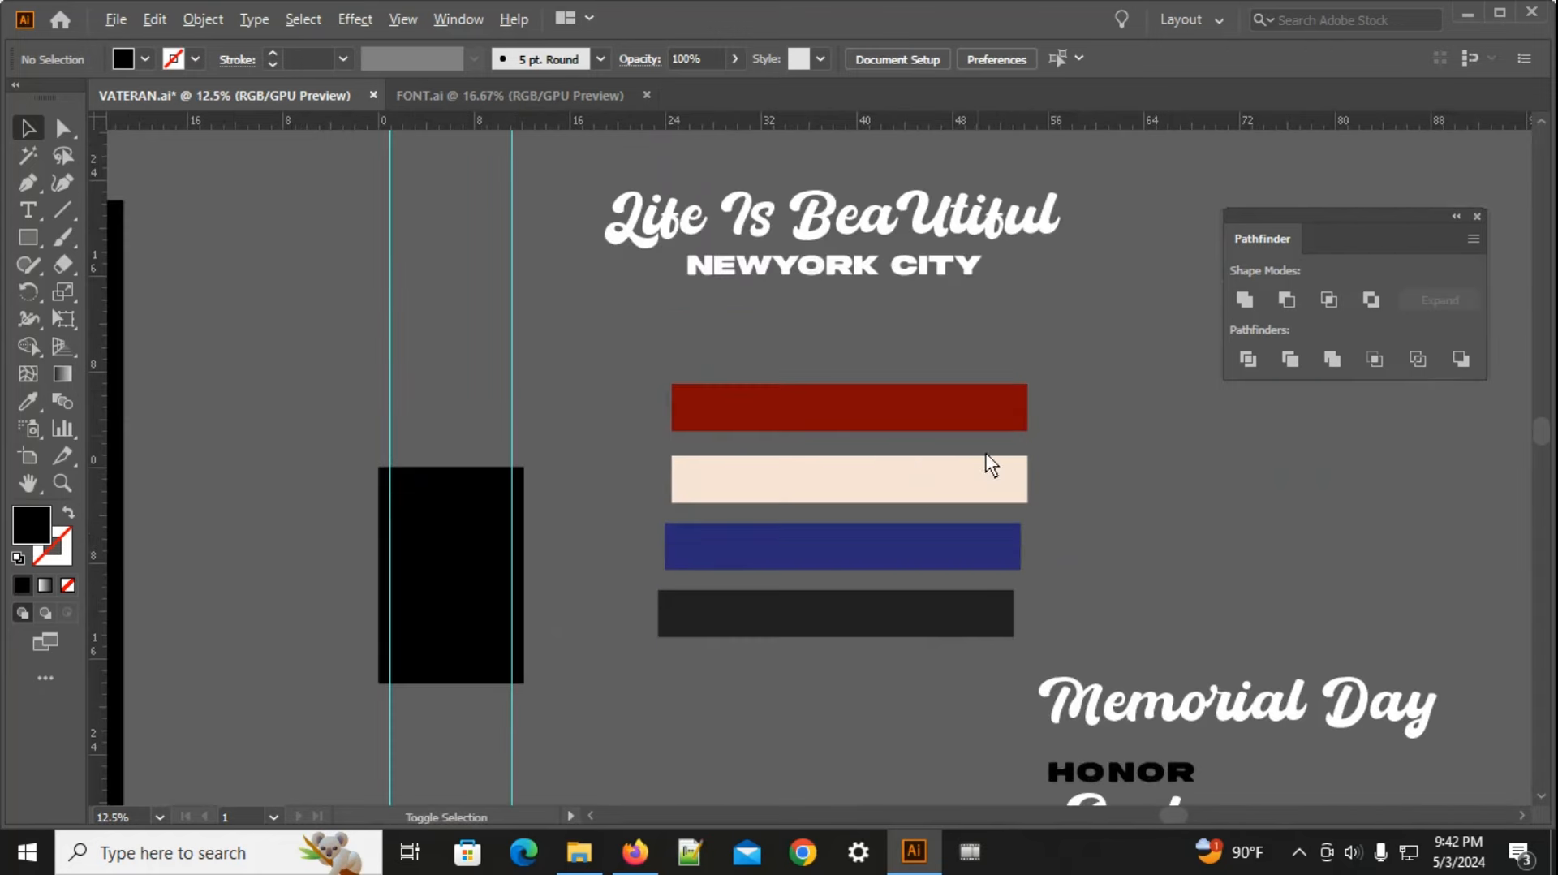
key("space")
left_click_drag(1073, 469, 862, 500)
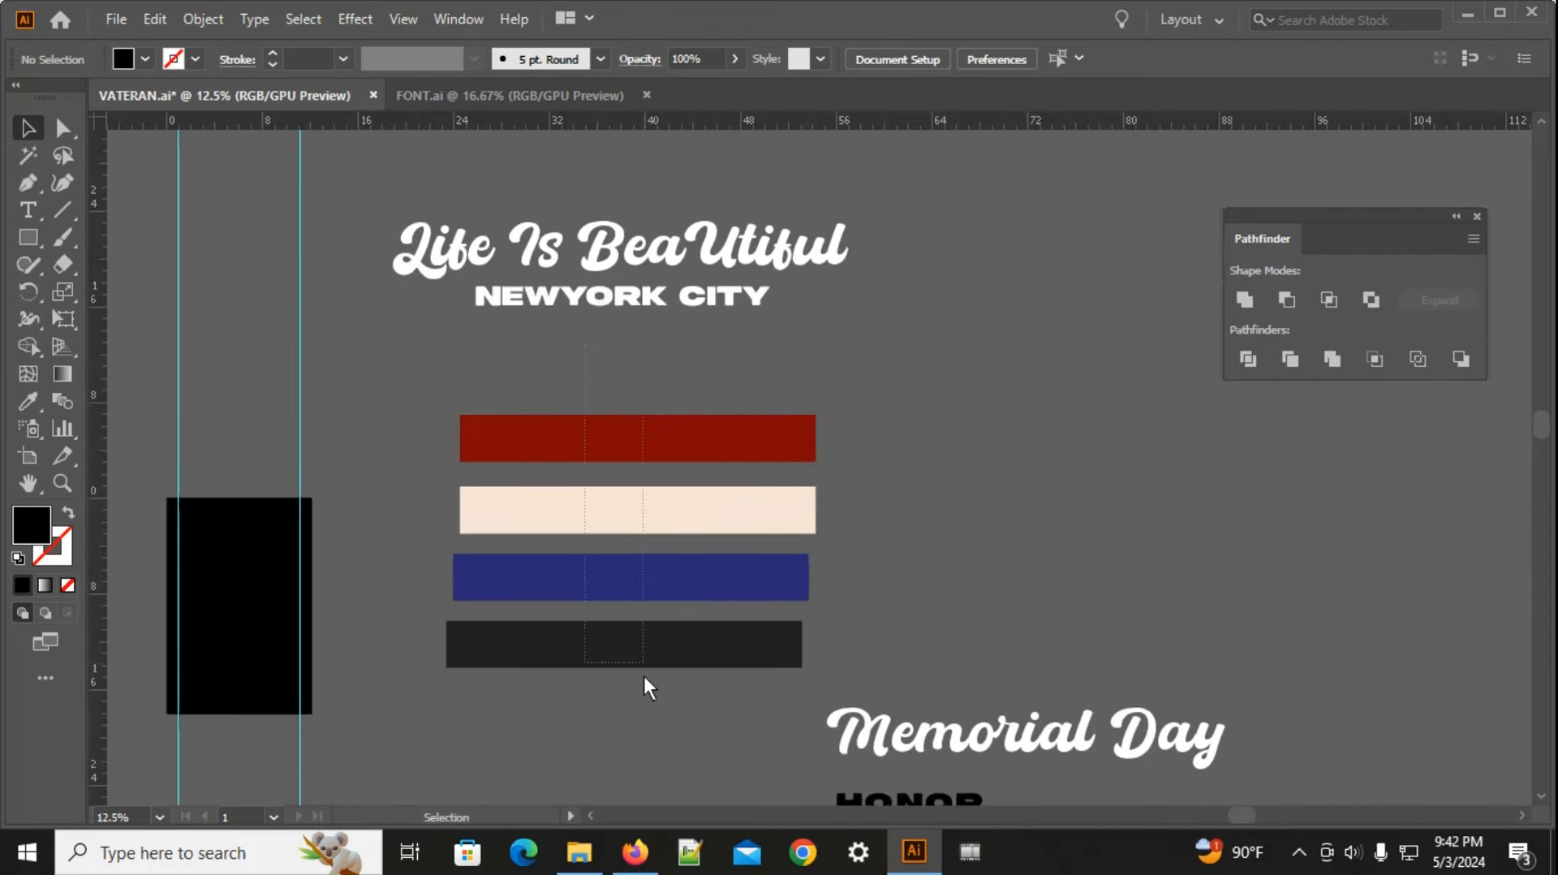
left_click_drag(643, 674, 645, 676)
left_click(941, 607)
left_click_drag(414, 402, 560, 726)
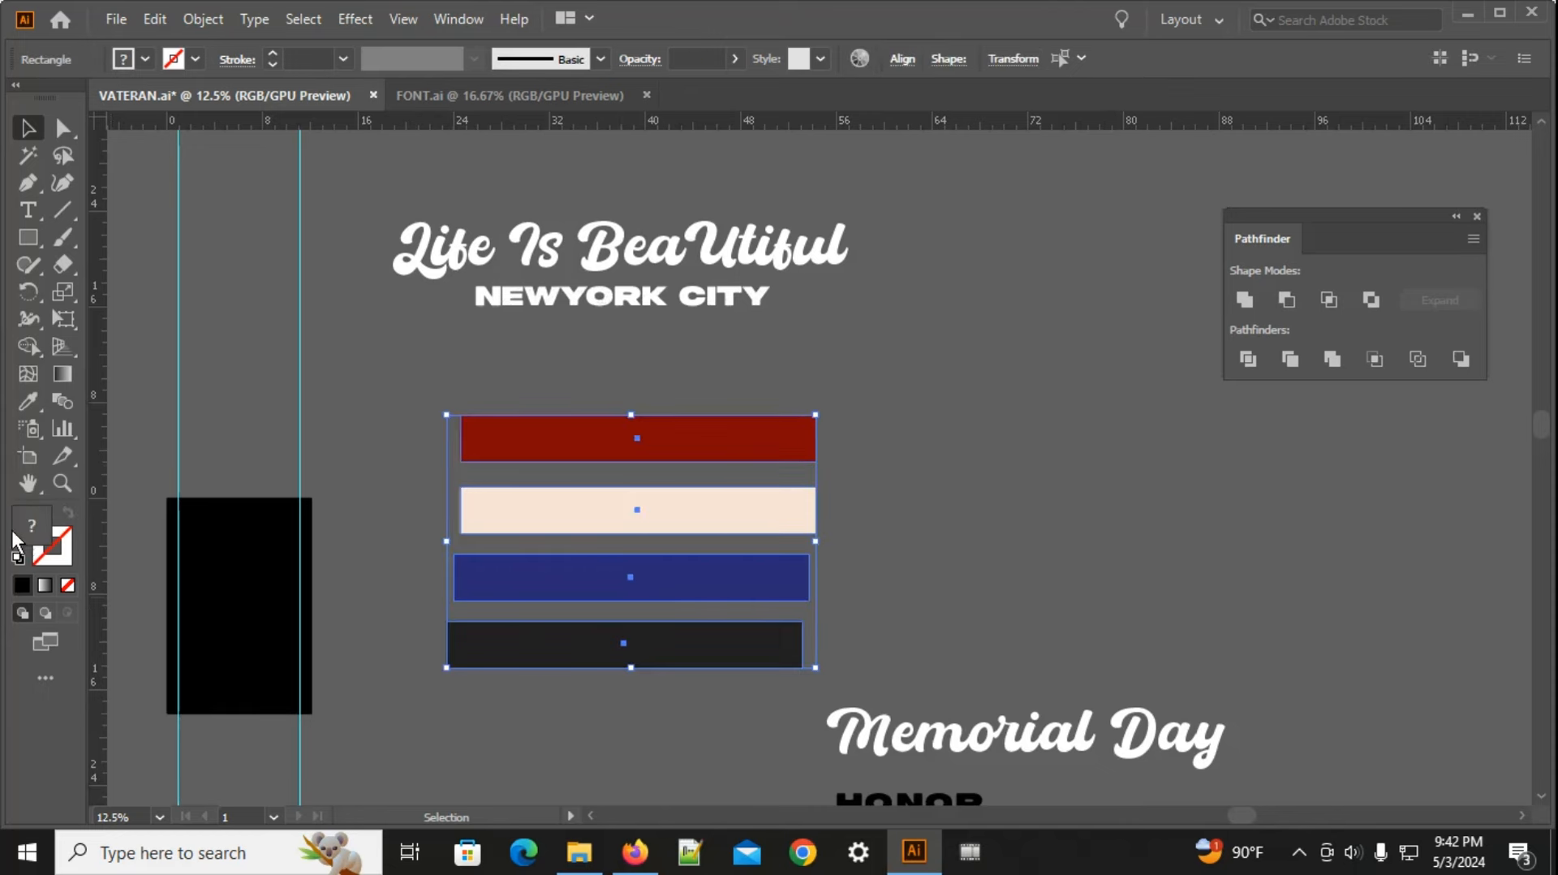
left_click(250, 279)
Step: Check the Life Is BeaUtiful sample's font and move the NEWYORK CITY text down to separate it from that line
left_click(612, 261)
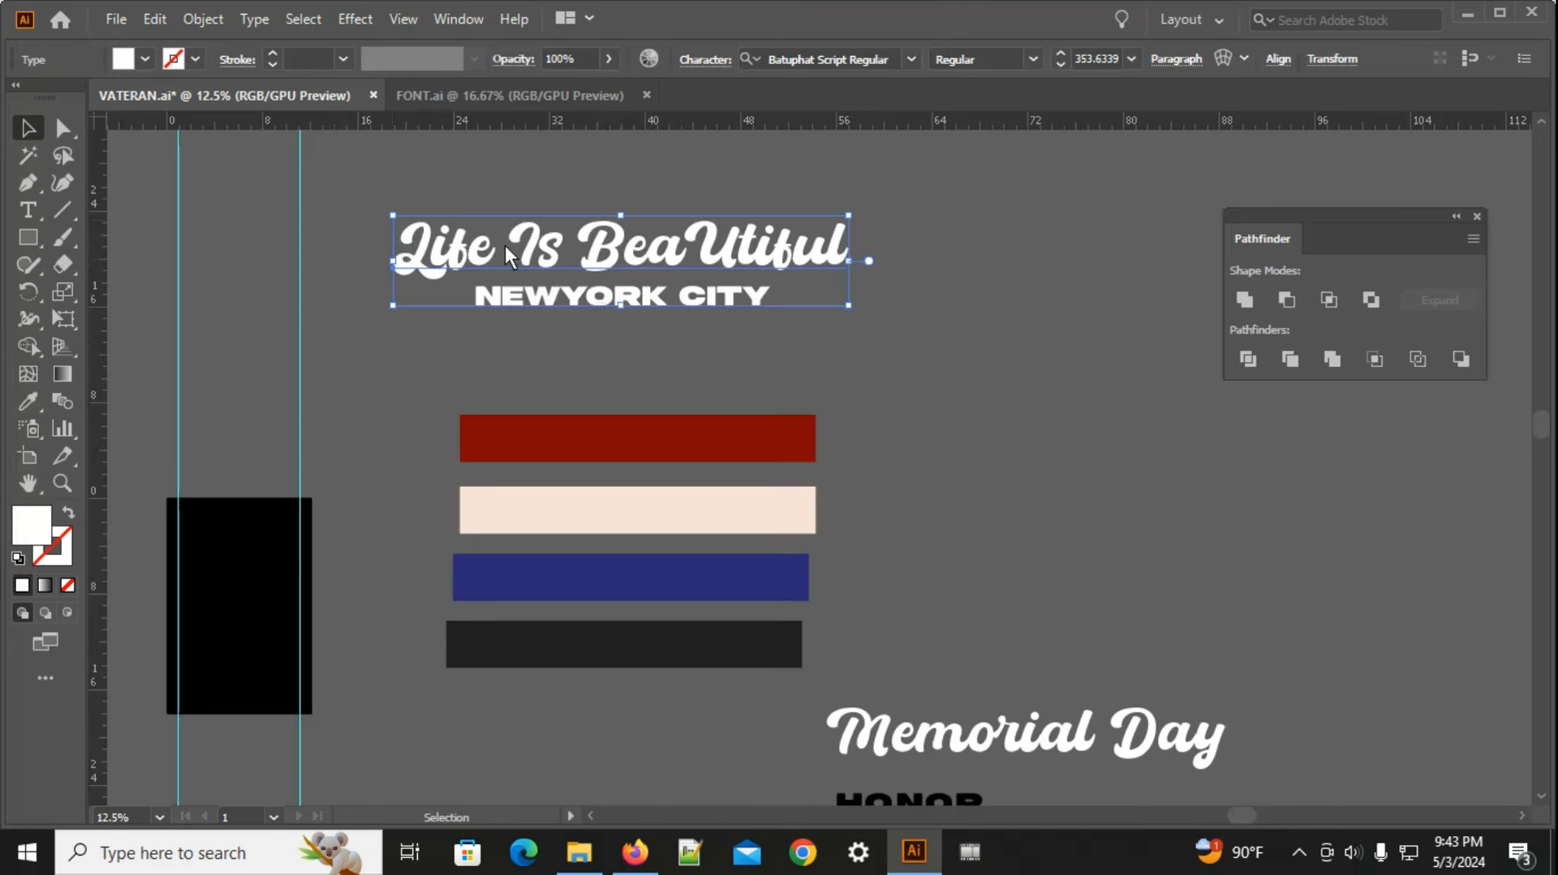
left_click(601, 294)
left_click_drag(601, 294, 600, 348)
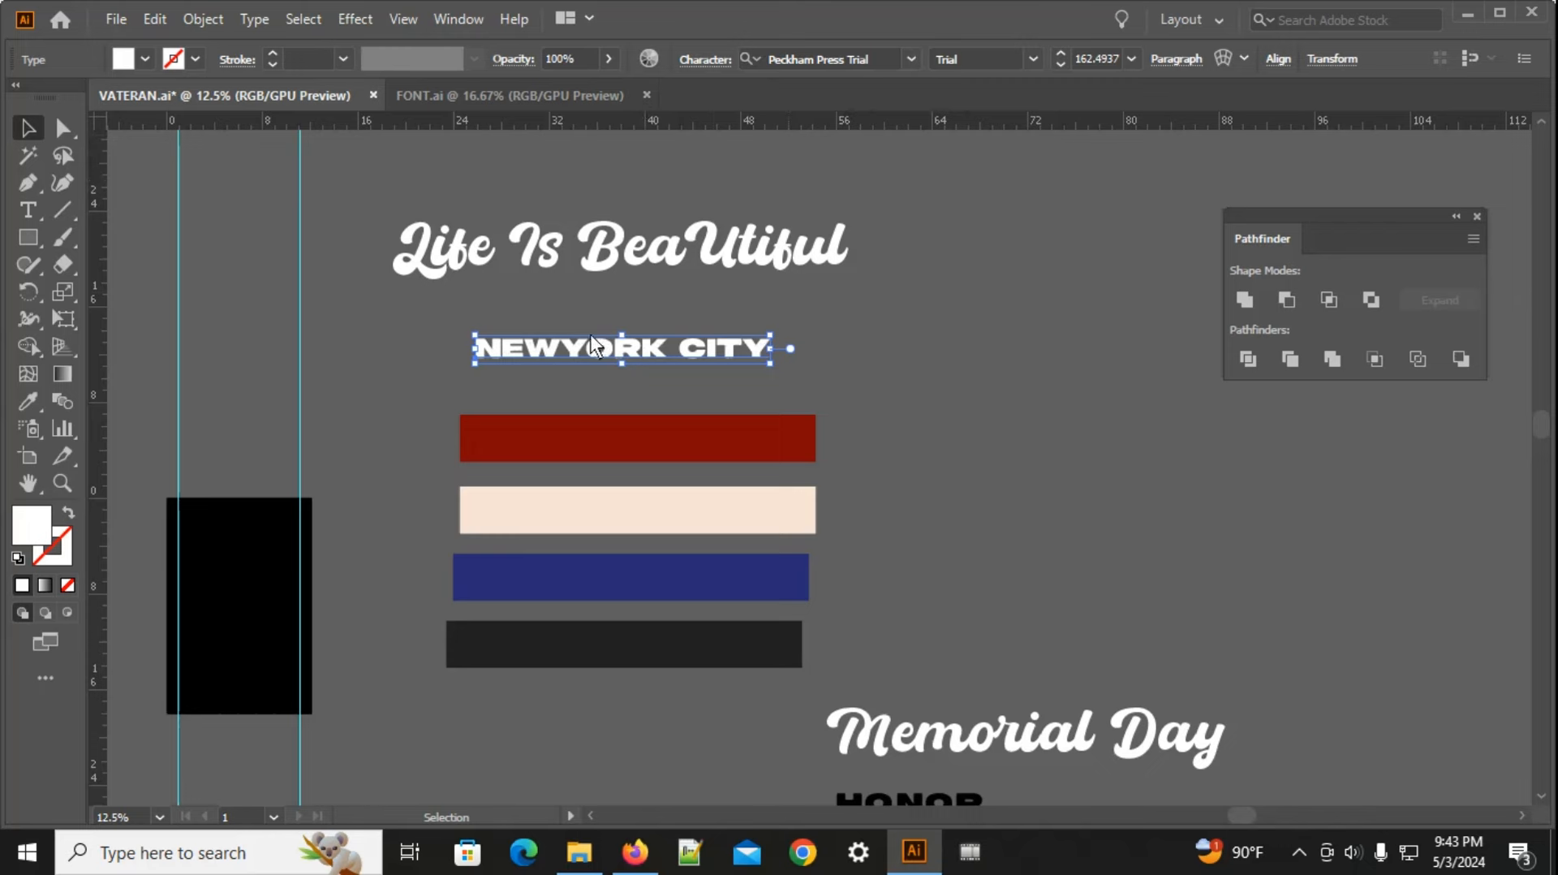
left_click(835, 327)
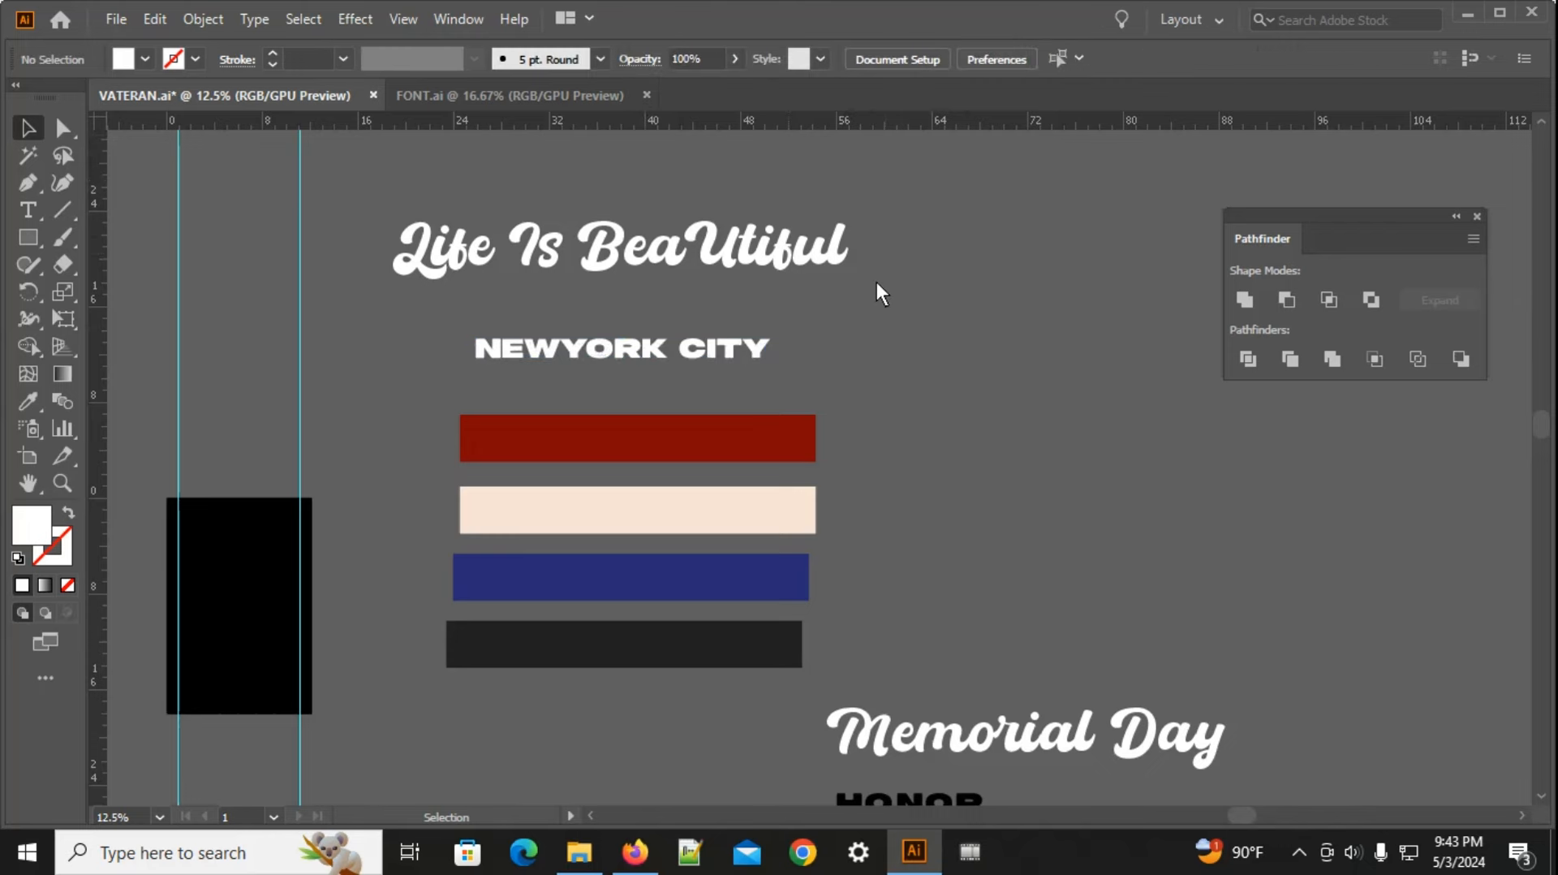
Step: Place a copy of the white Memorial Day text in the empty area below the small black rectangle
key("ctrl+minus")
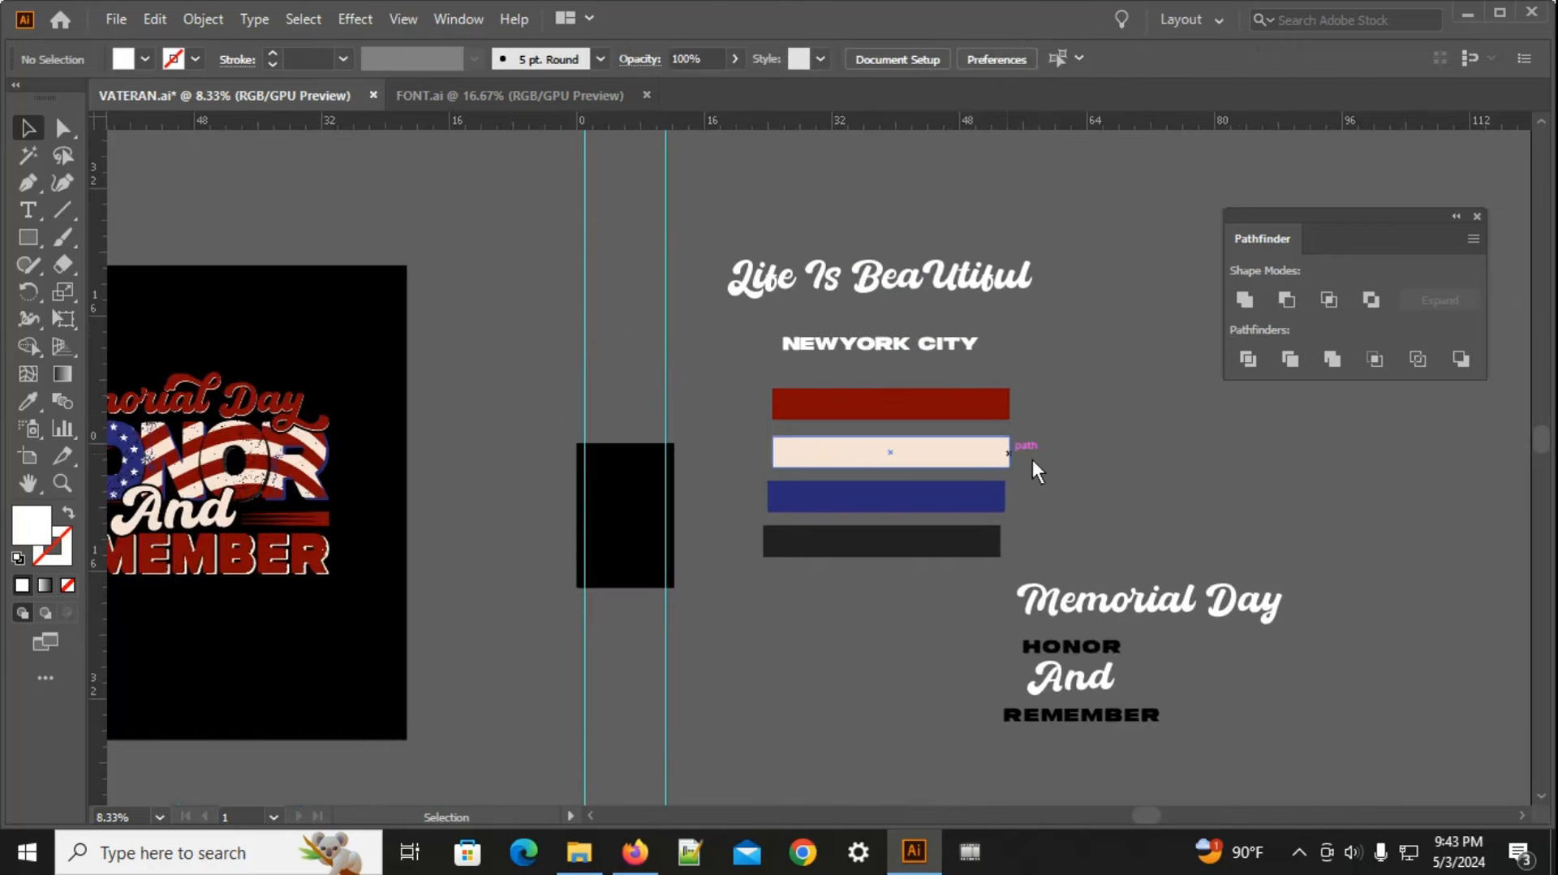
left_click_drag(1033, 460, 1119, 370)
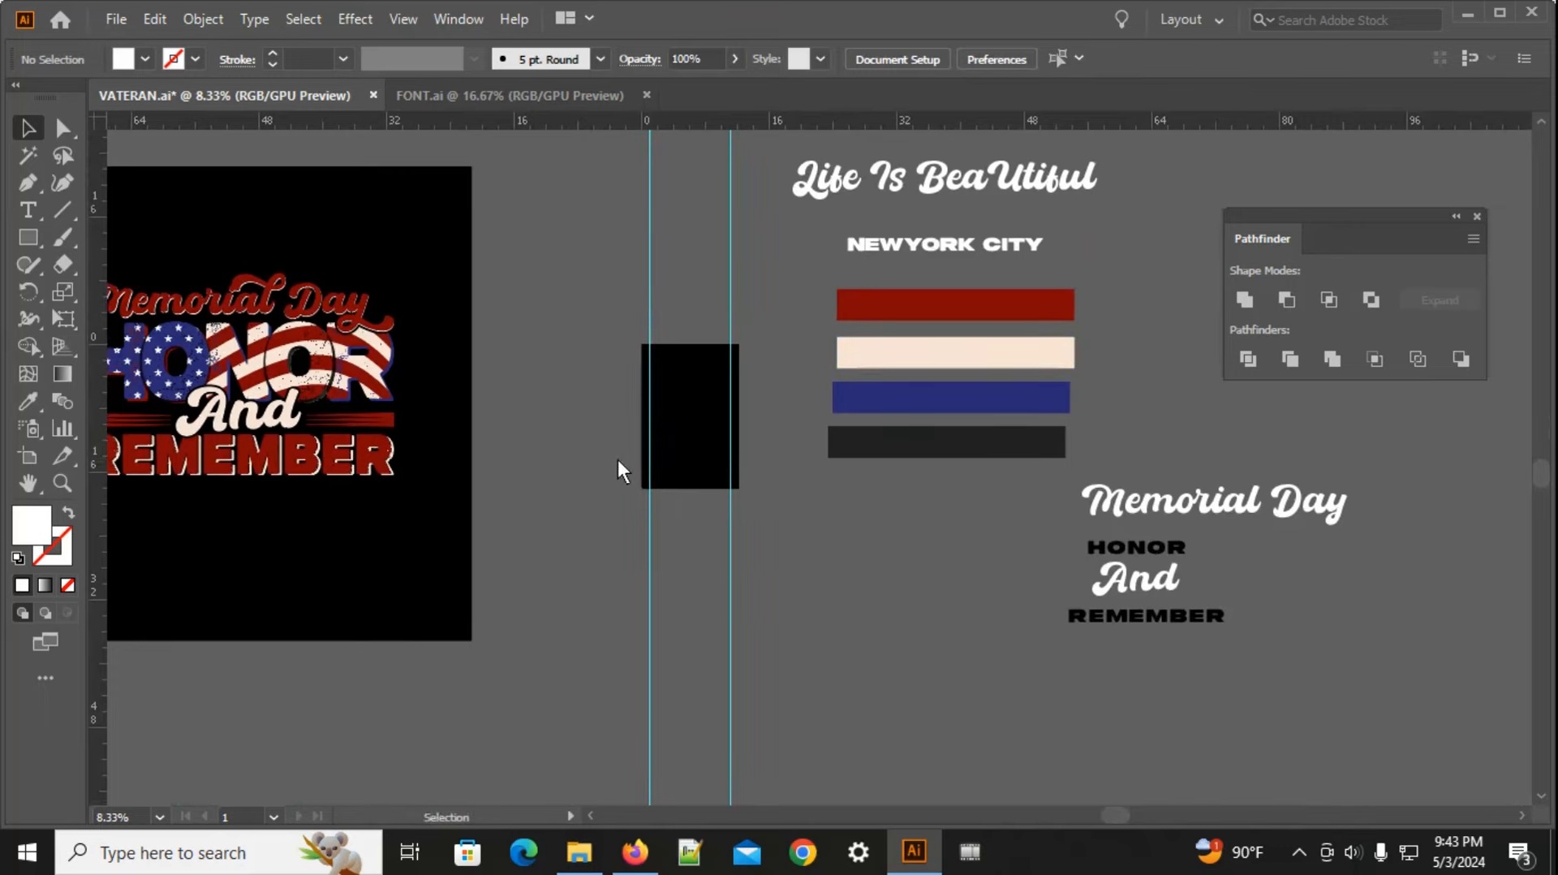
scroll(617, 459, "down", 1)
scroll(463, 366, "up", 2)
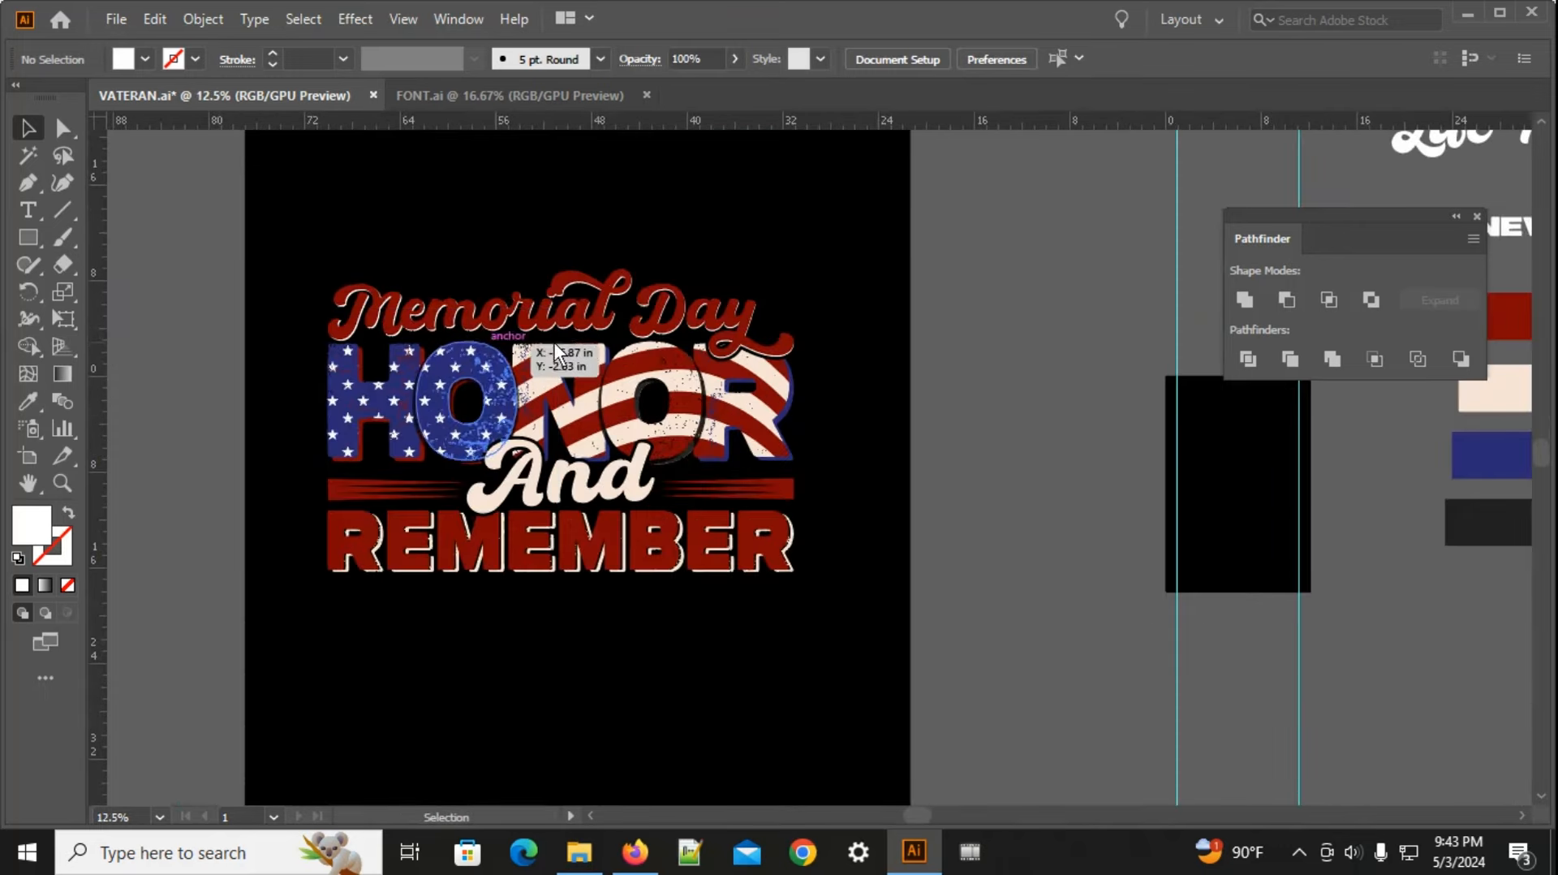
scroll(391, 329, "down", 2)
left_click_drag(1059, 570, 831, 479)
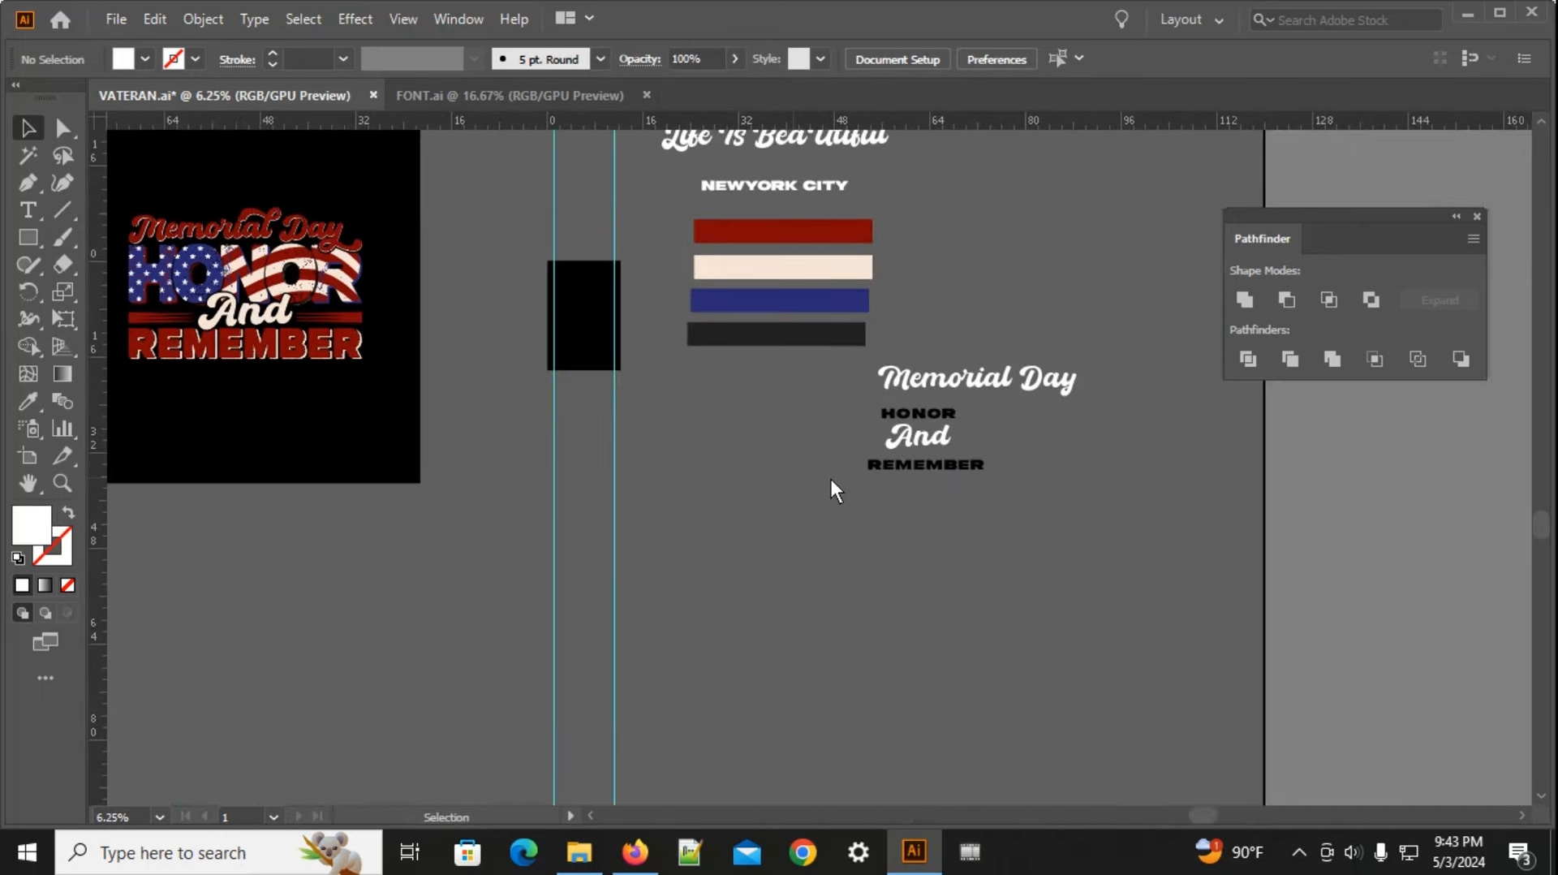
left_click_drag(942, 371, 561, 456)
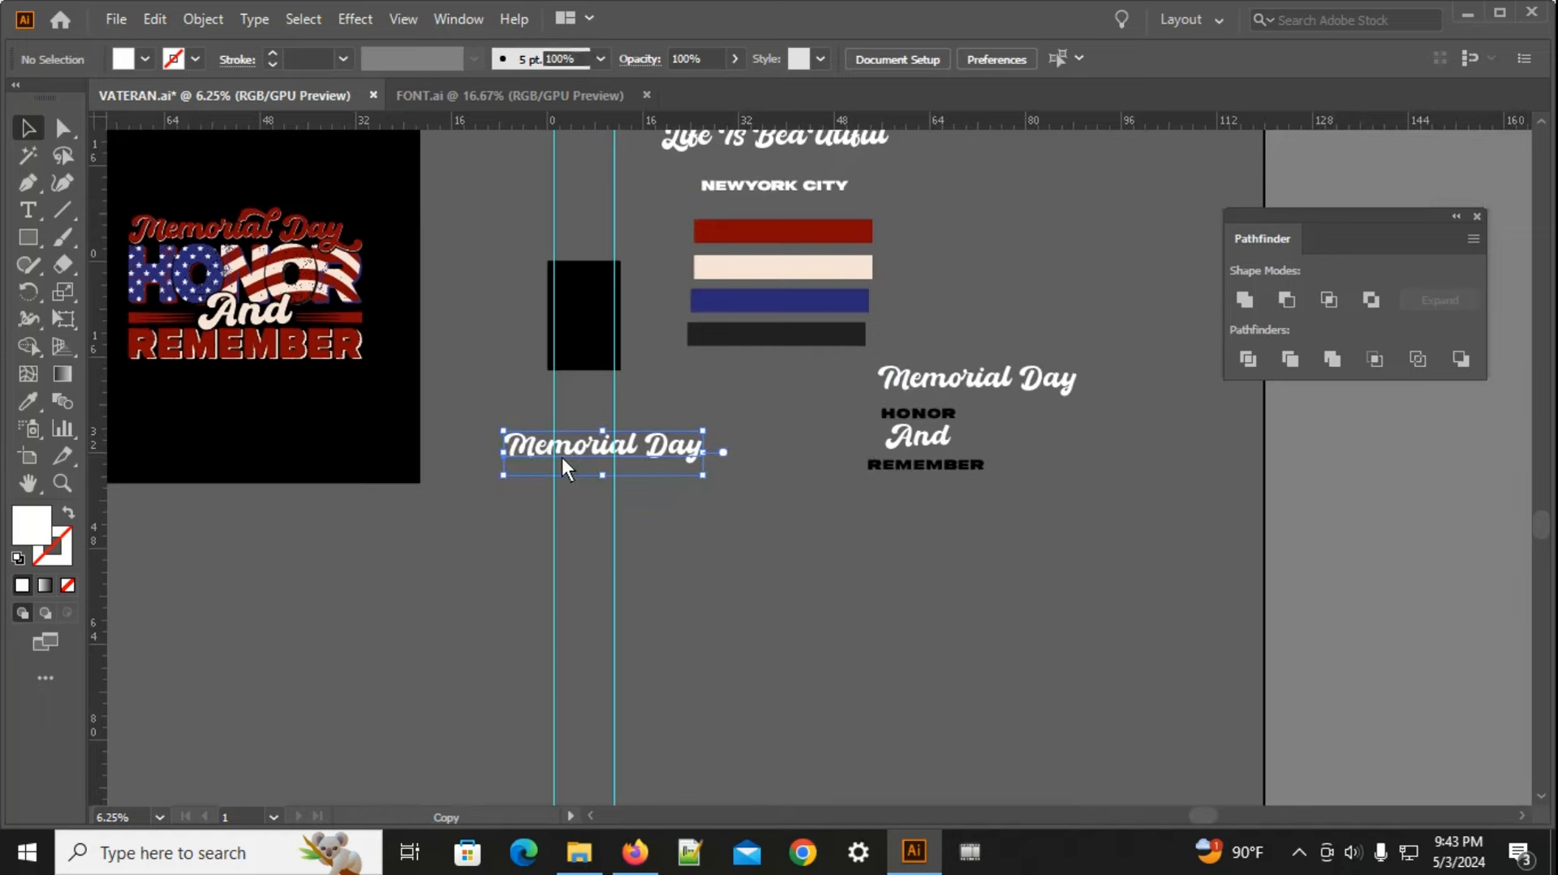
scroll(598, 446, "up", 5)
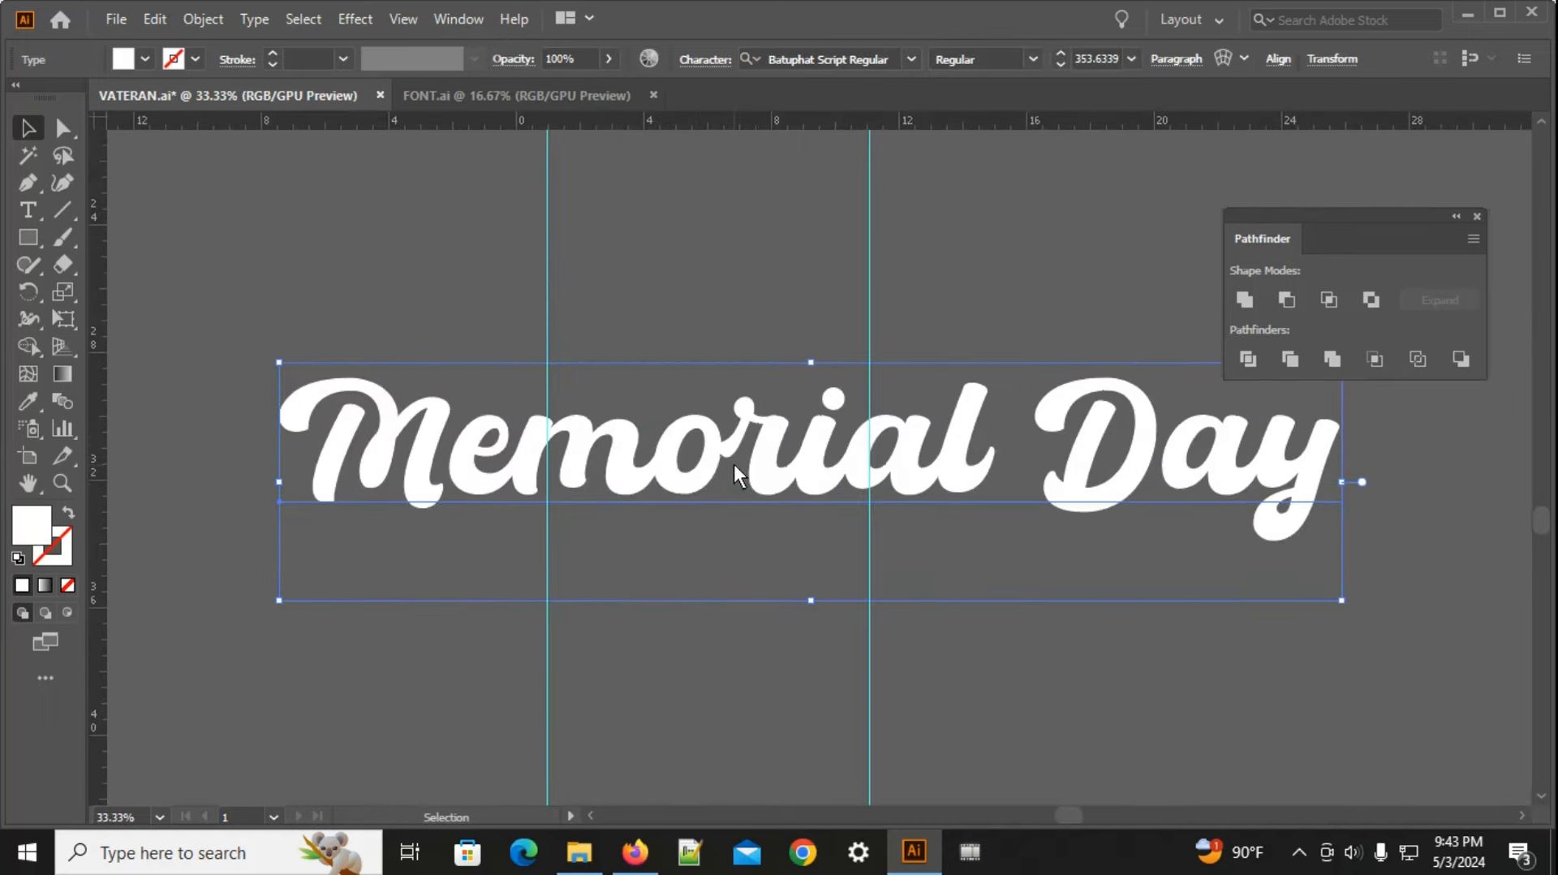
left_click_drag(690, 434, 622, 378)
scroll(623, 378, "down", 4)
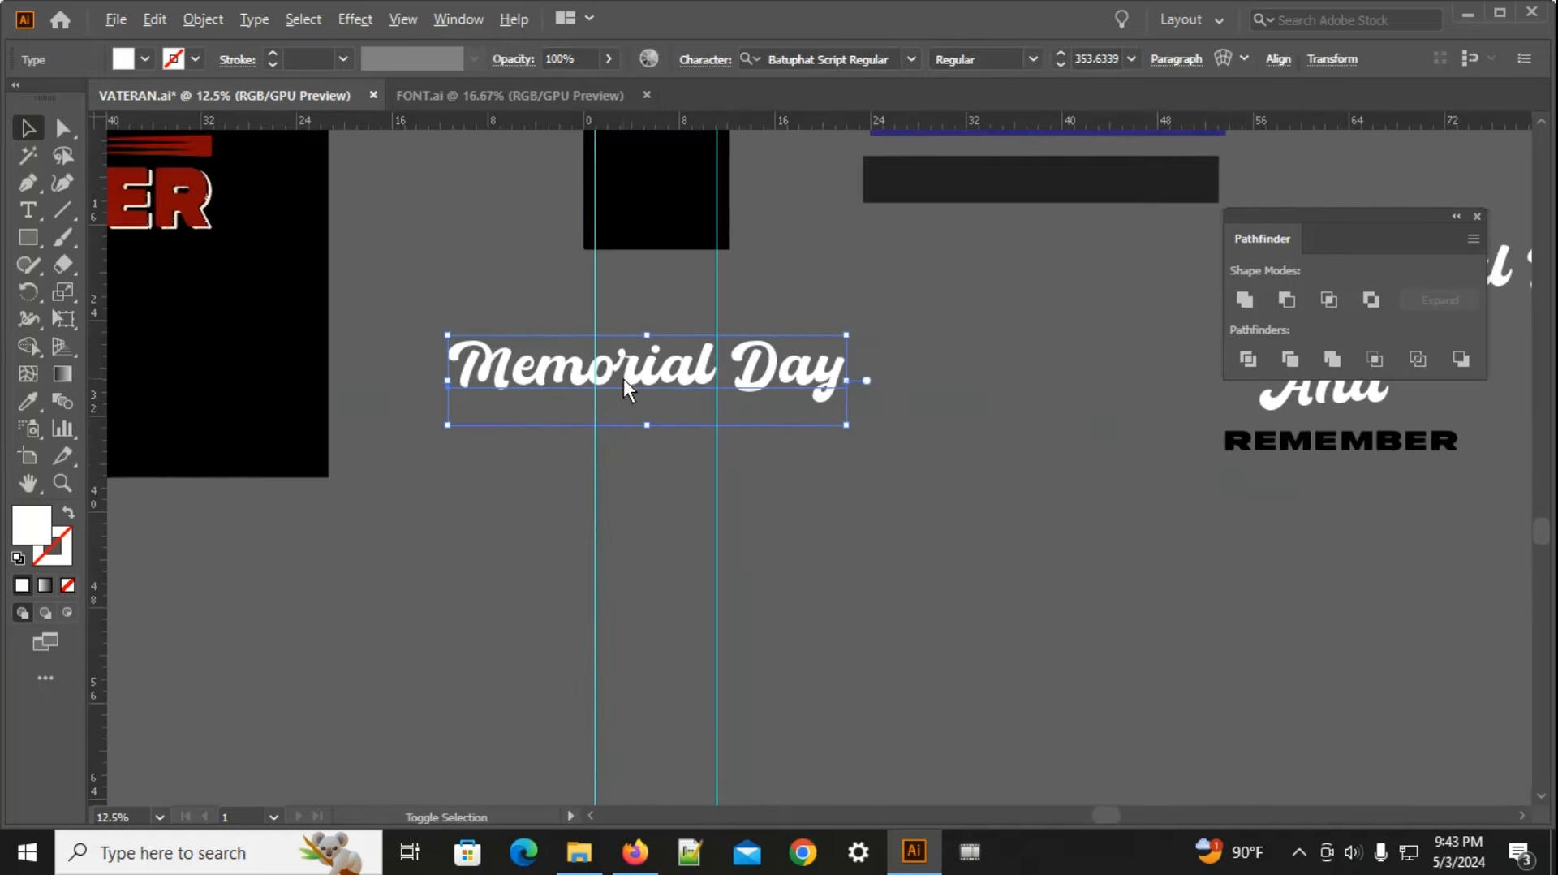
left_click_drag(670, 431, 713, 586)
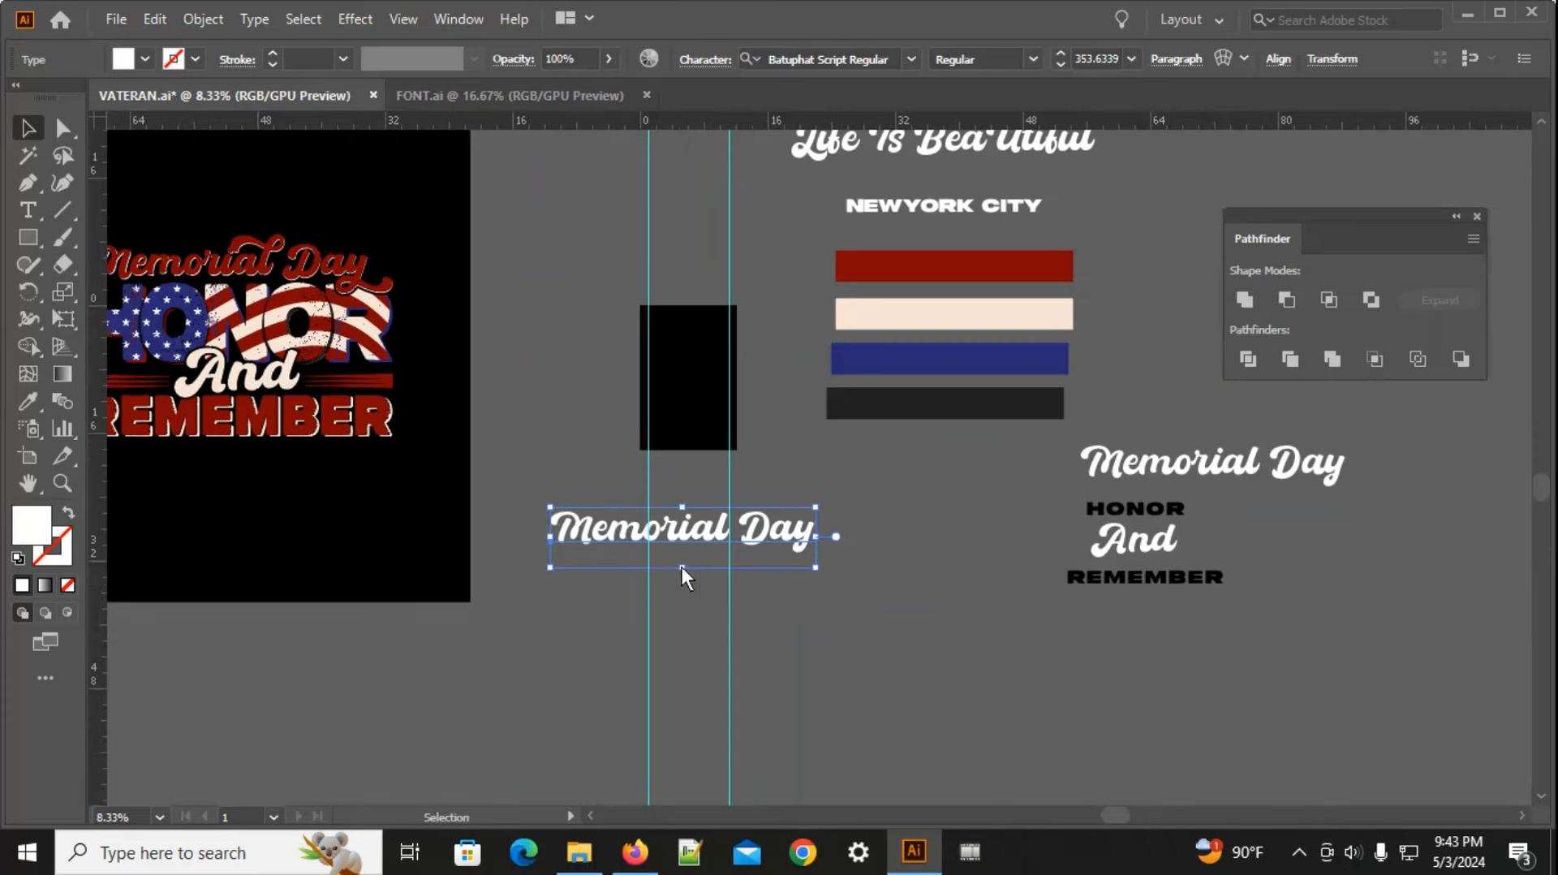
scroll(547, 540, "up", 2)
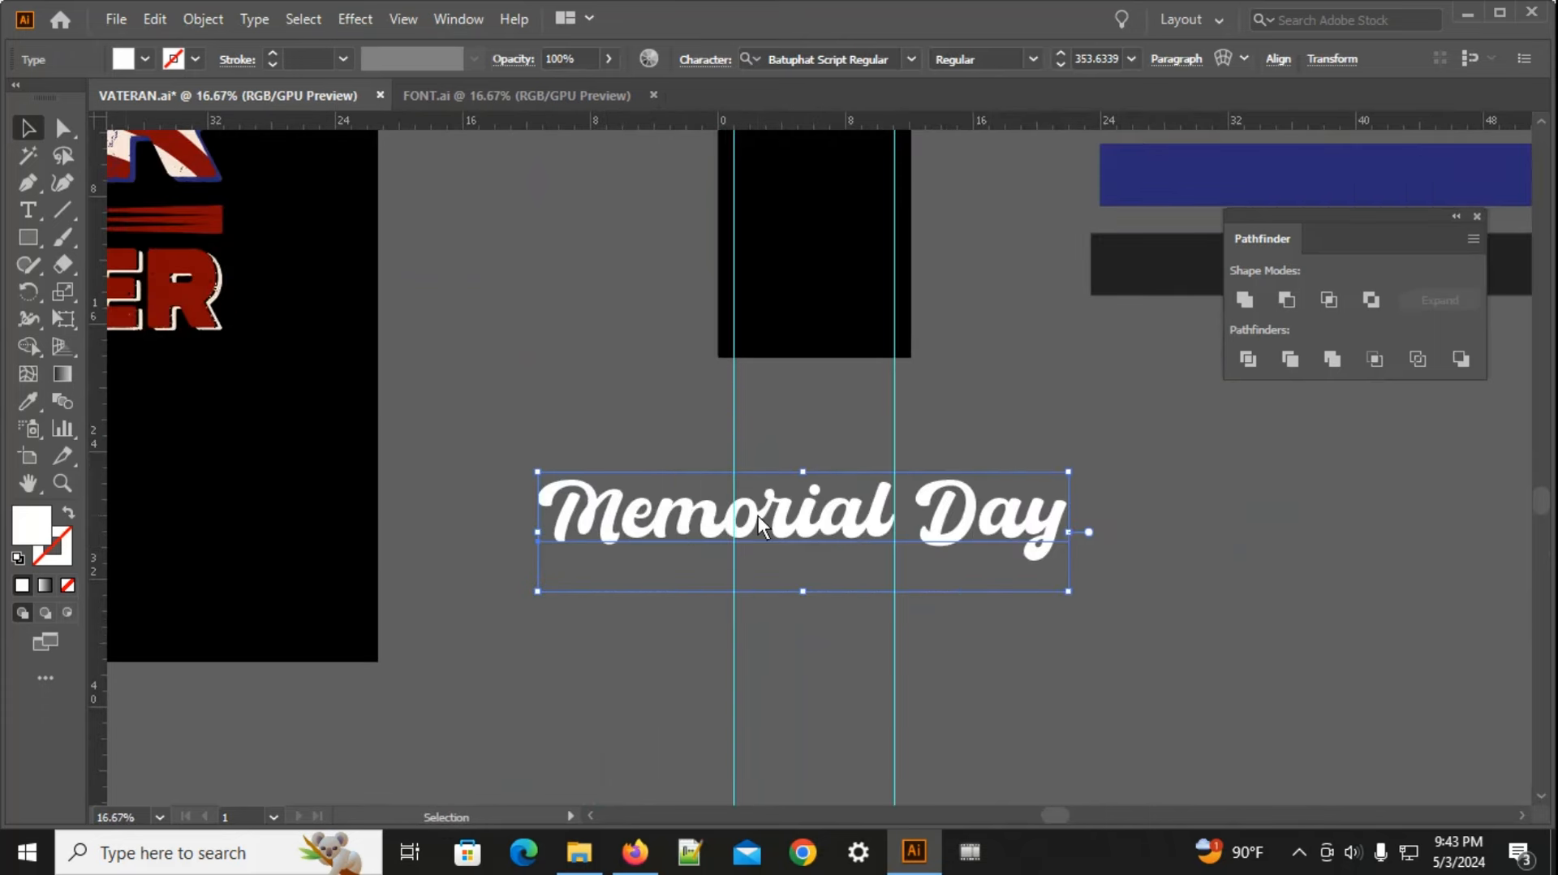
Step: Inspect the alternate glyphs for the M and D of the copied Memorial Day text with the Touch Type tool
left_click(28, 211)
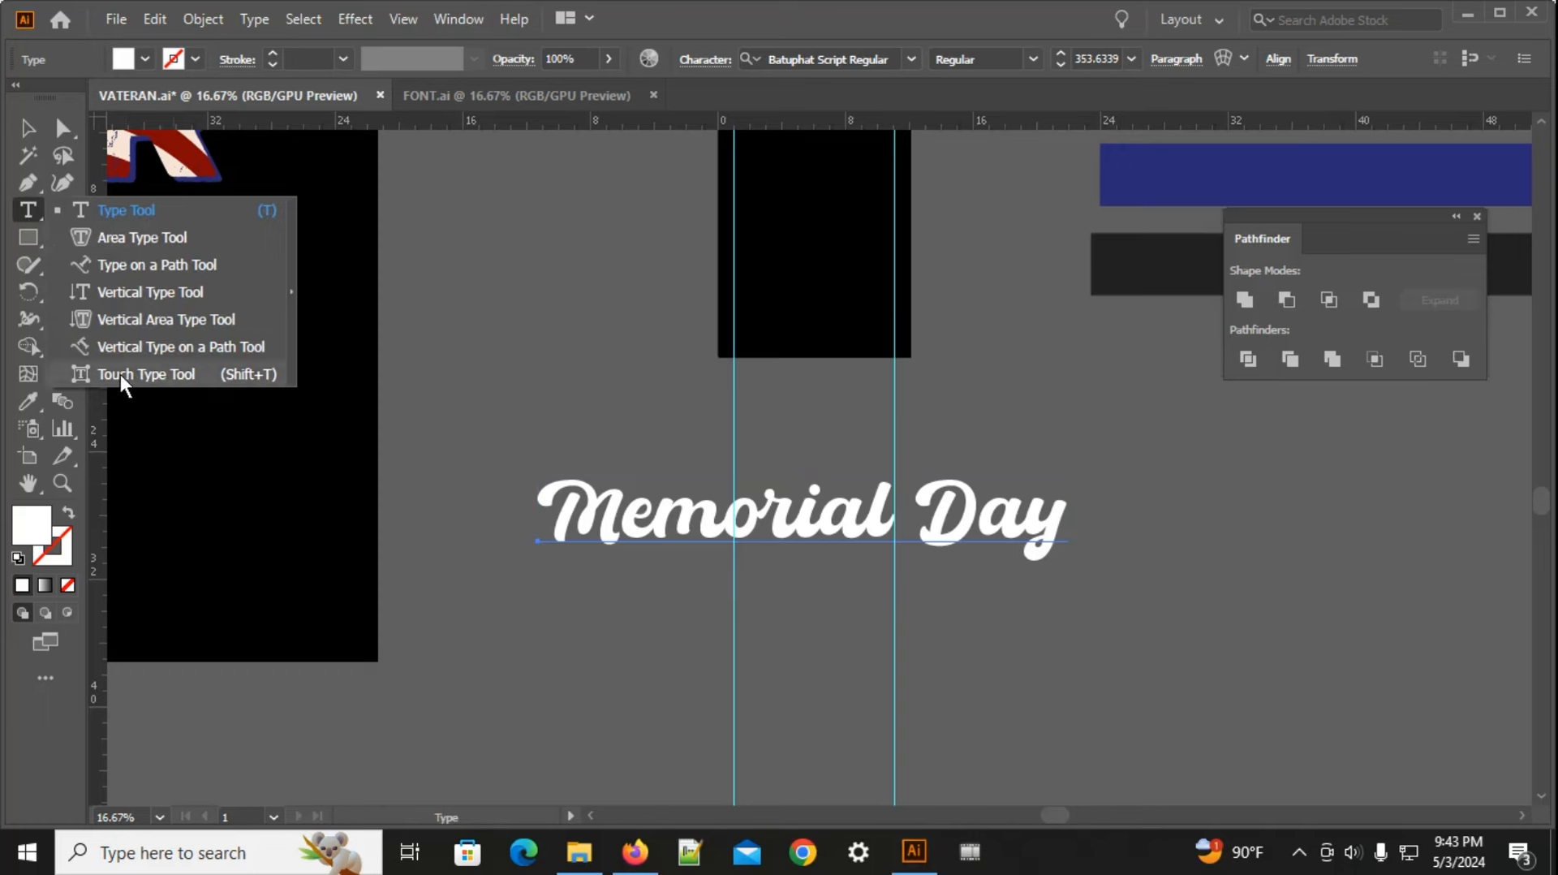
left_click(161, 375)
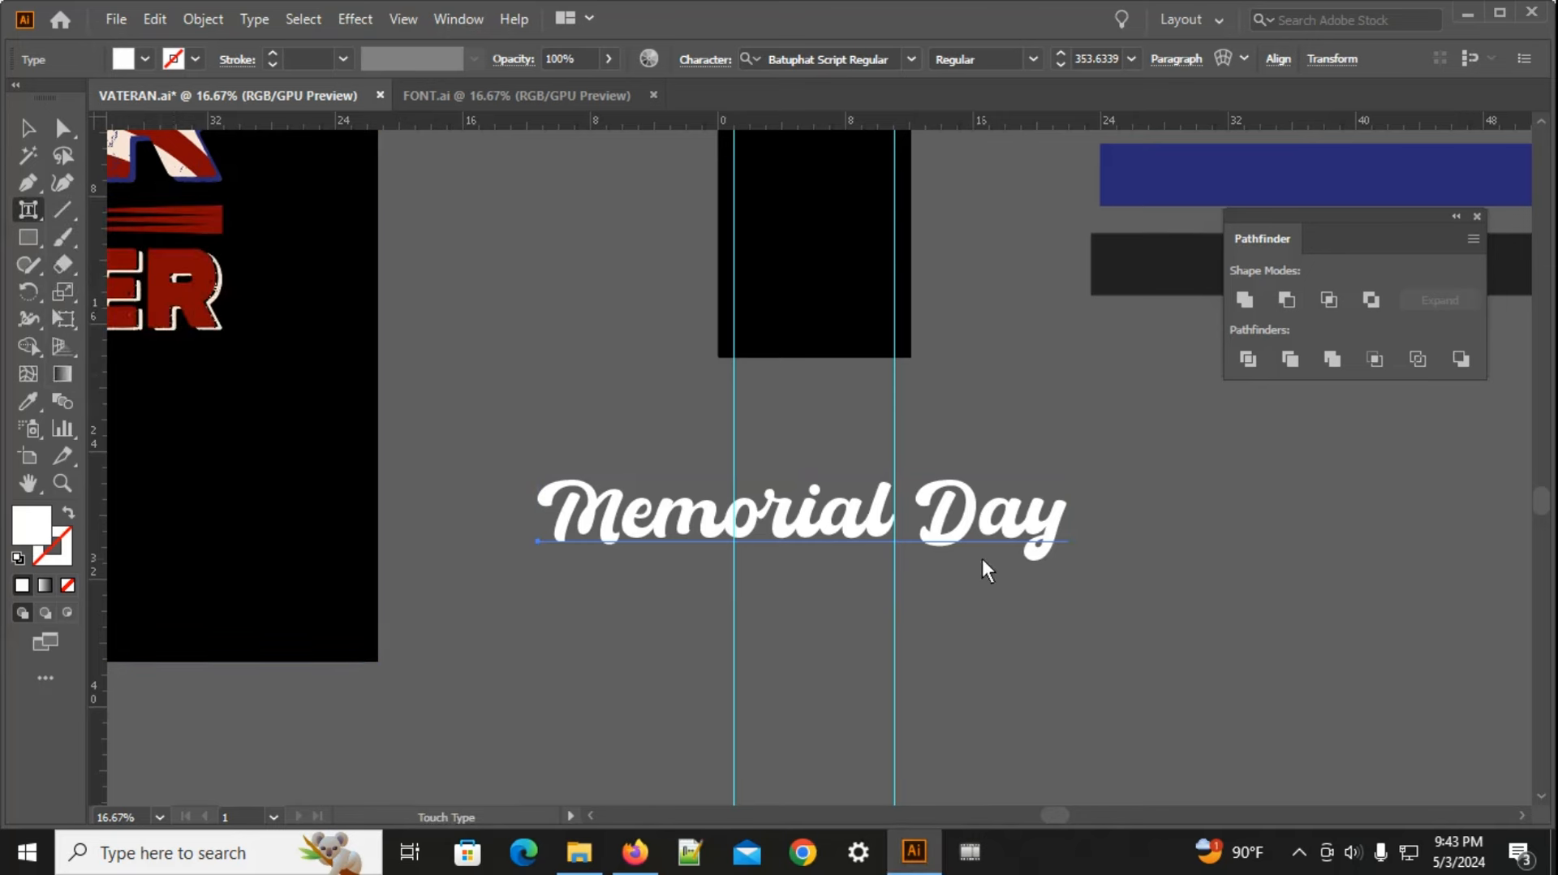
left_click(584, 508)
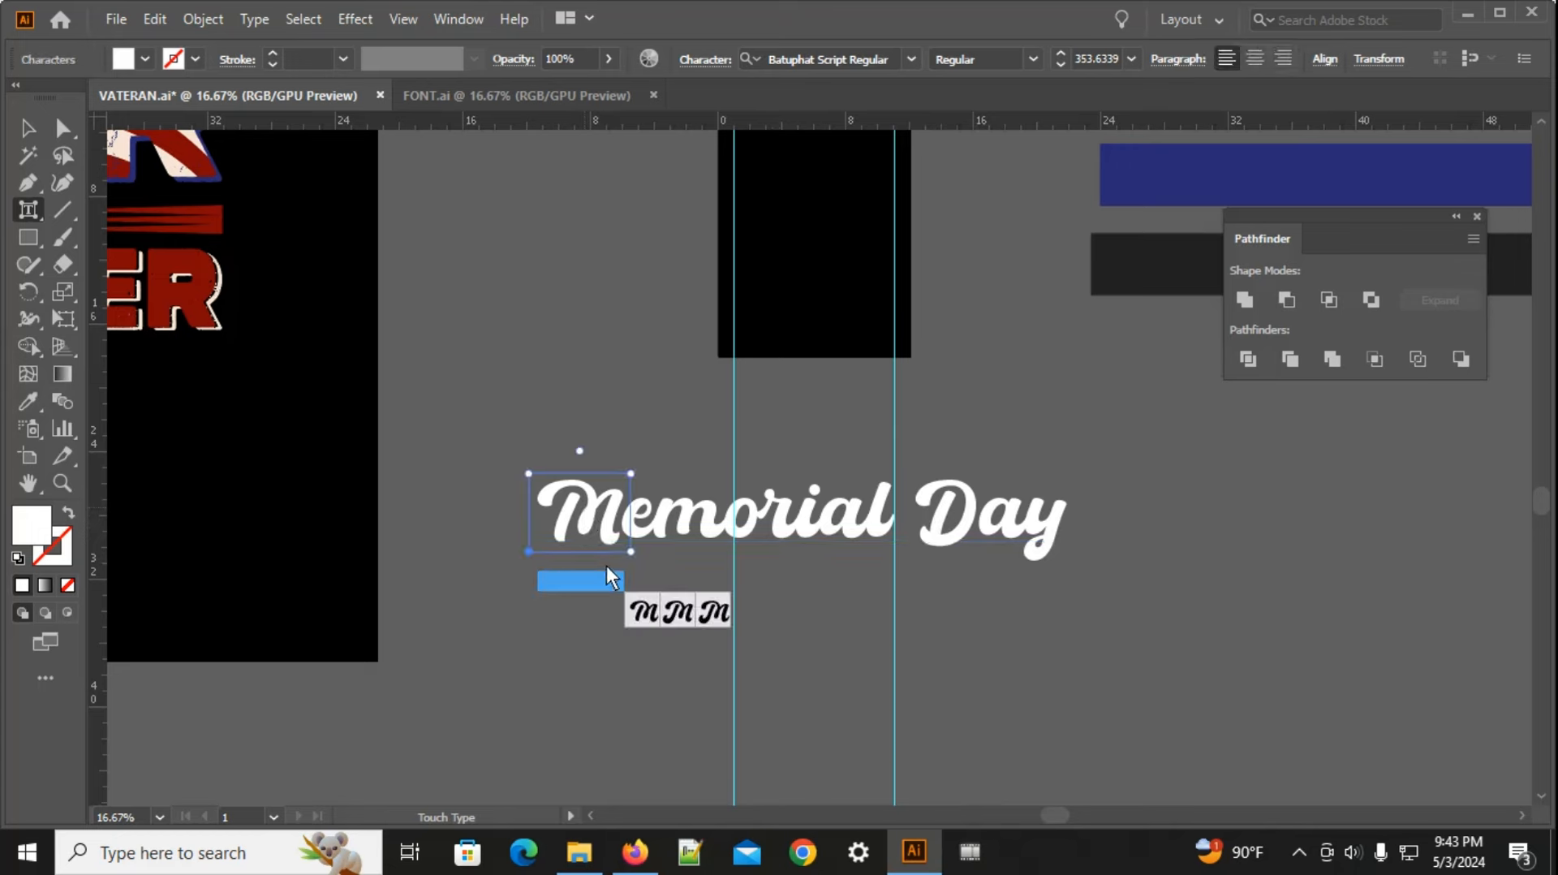
left_click(934, 533)
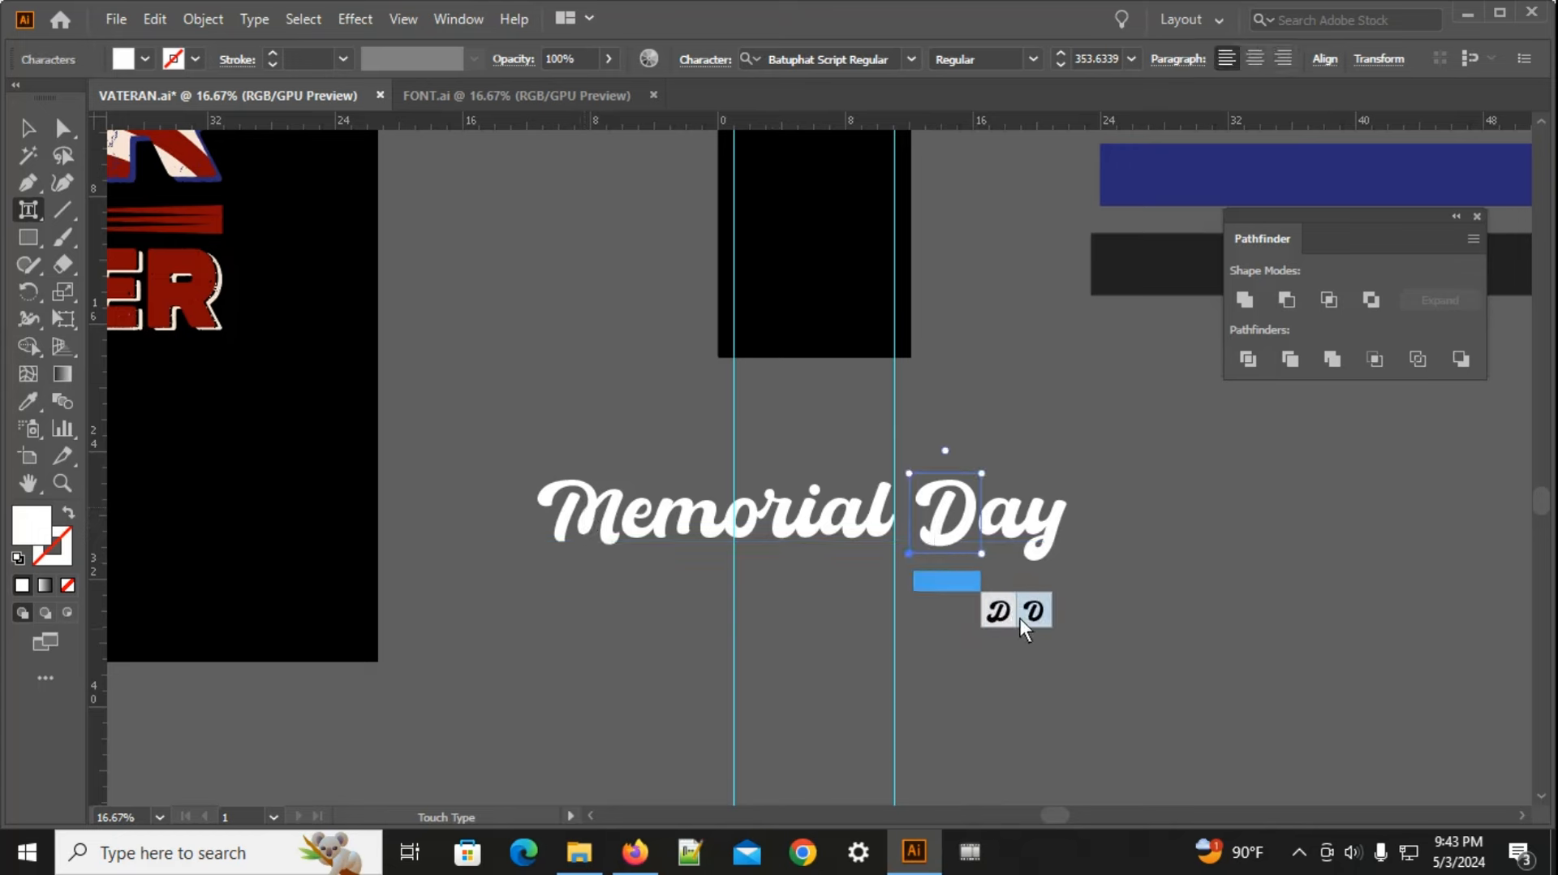
left_click(28, 128)
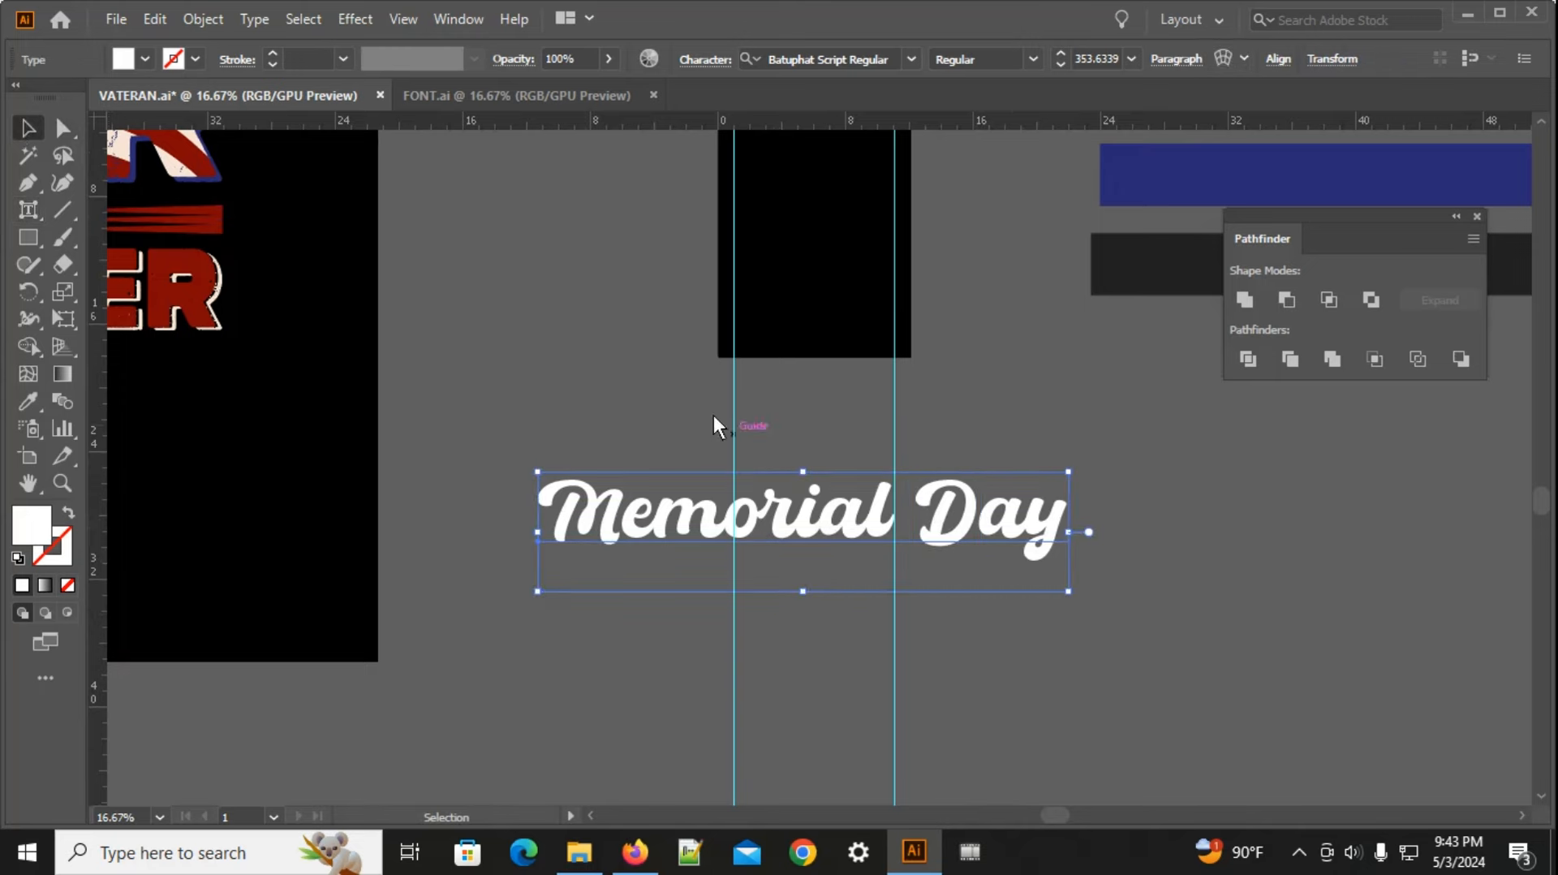
left_click(685, 401)
Step: Using Touch Type on the copied text, replace the M with its second alternate glyph and the l of Memorial with the upper-swash alternate
scroll(645, 536, "down", 2)
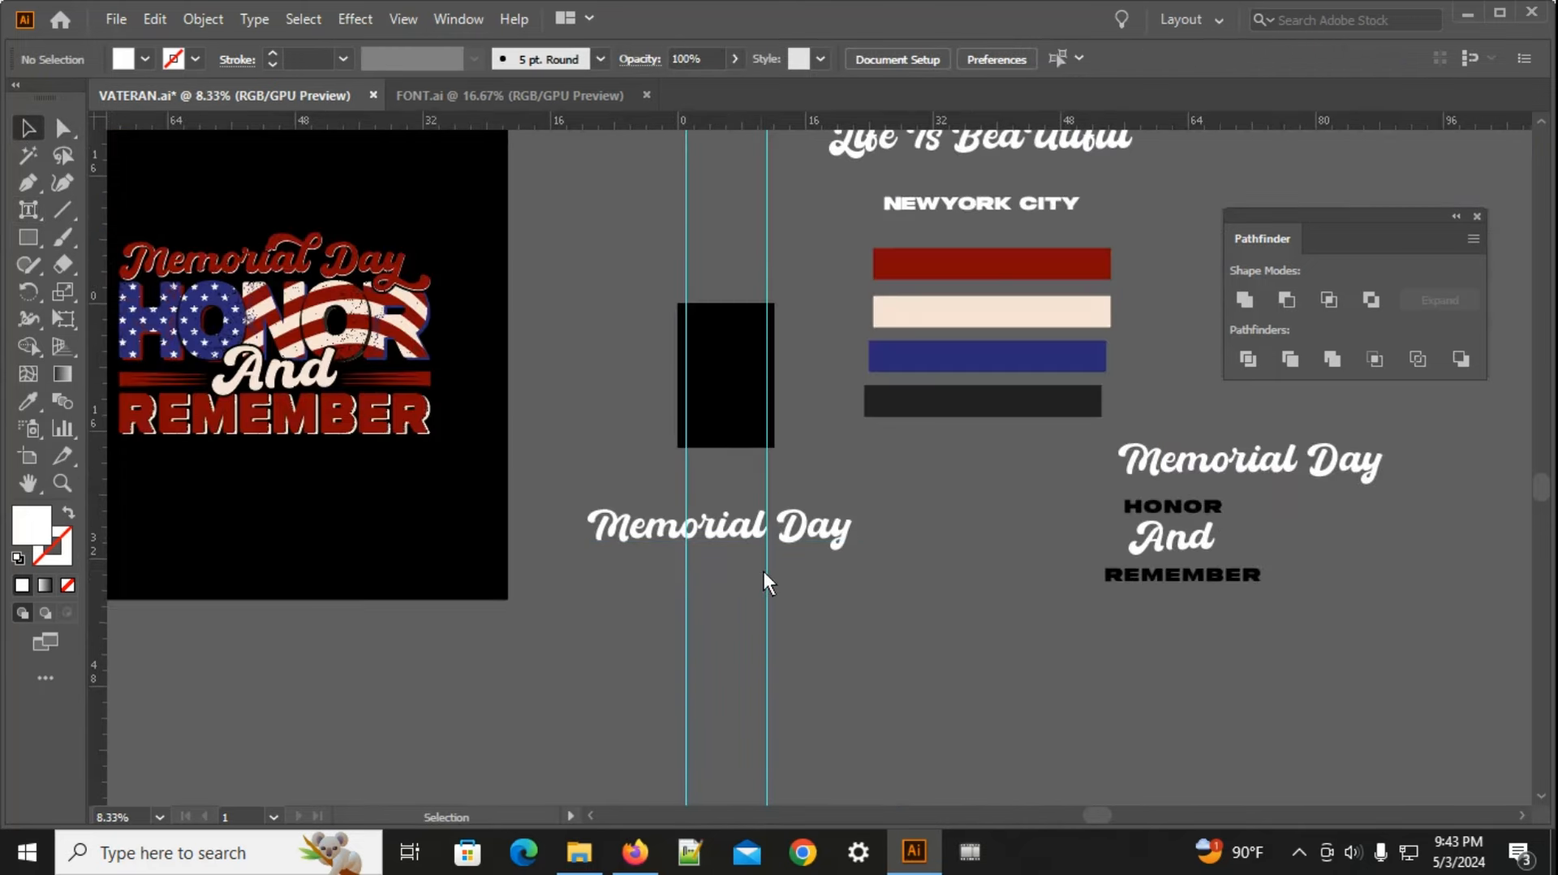
left_click_drag(764, 572, 836, 610)
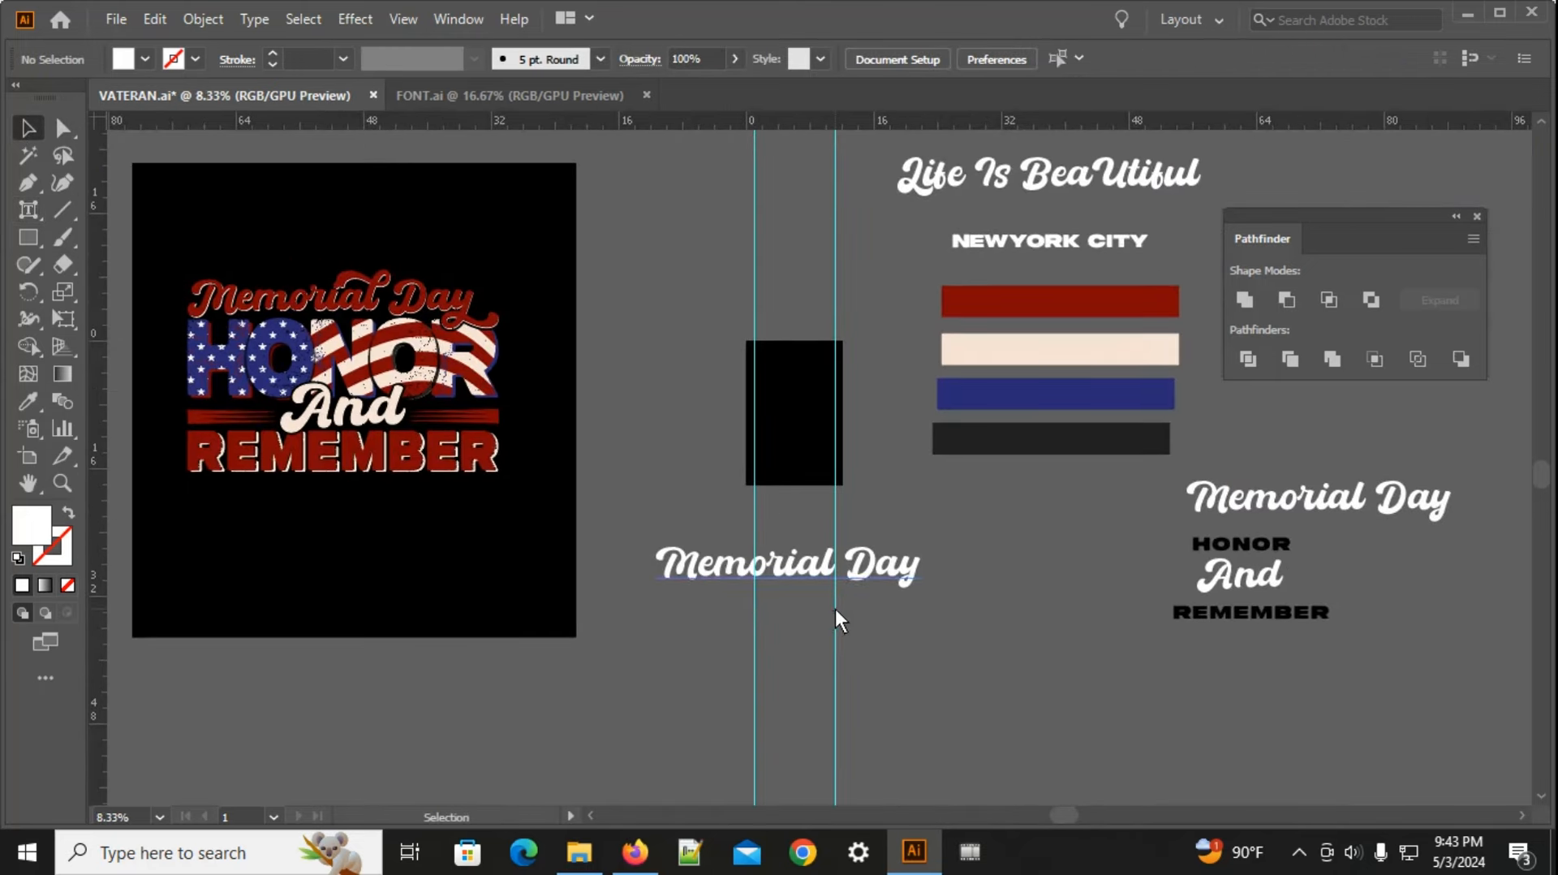
left_click(747, 569)
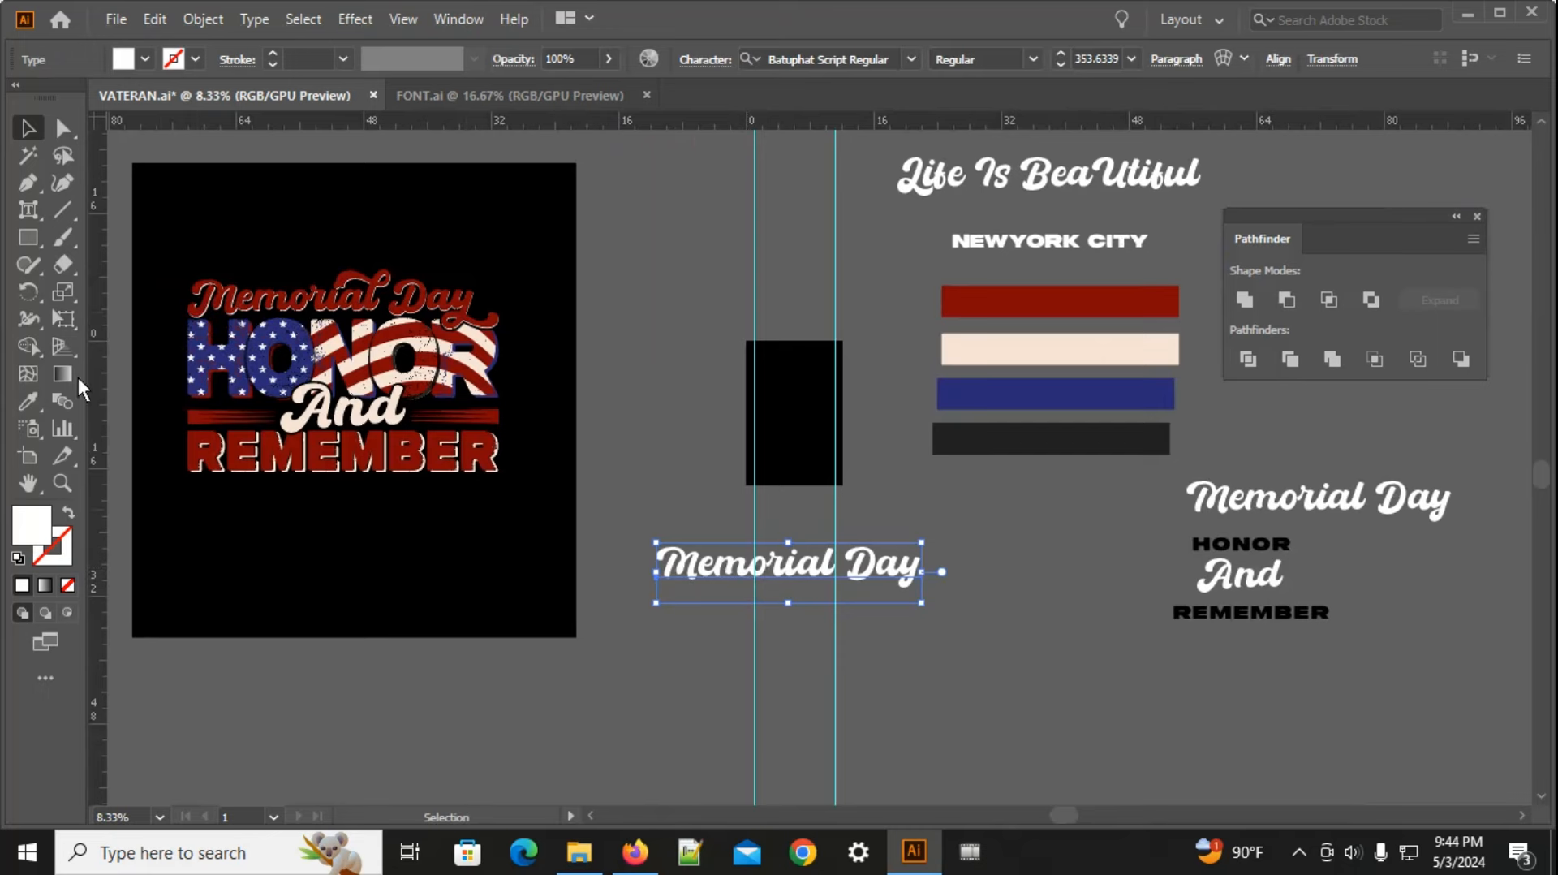
left_click(31, 209)
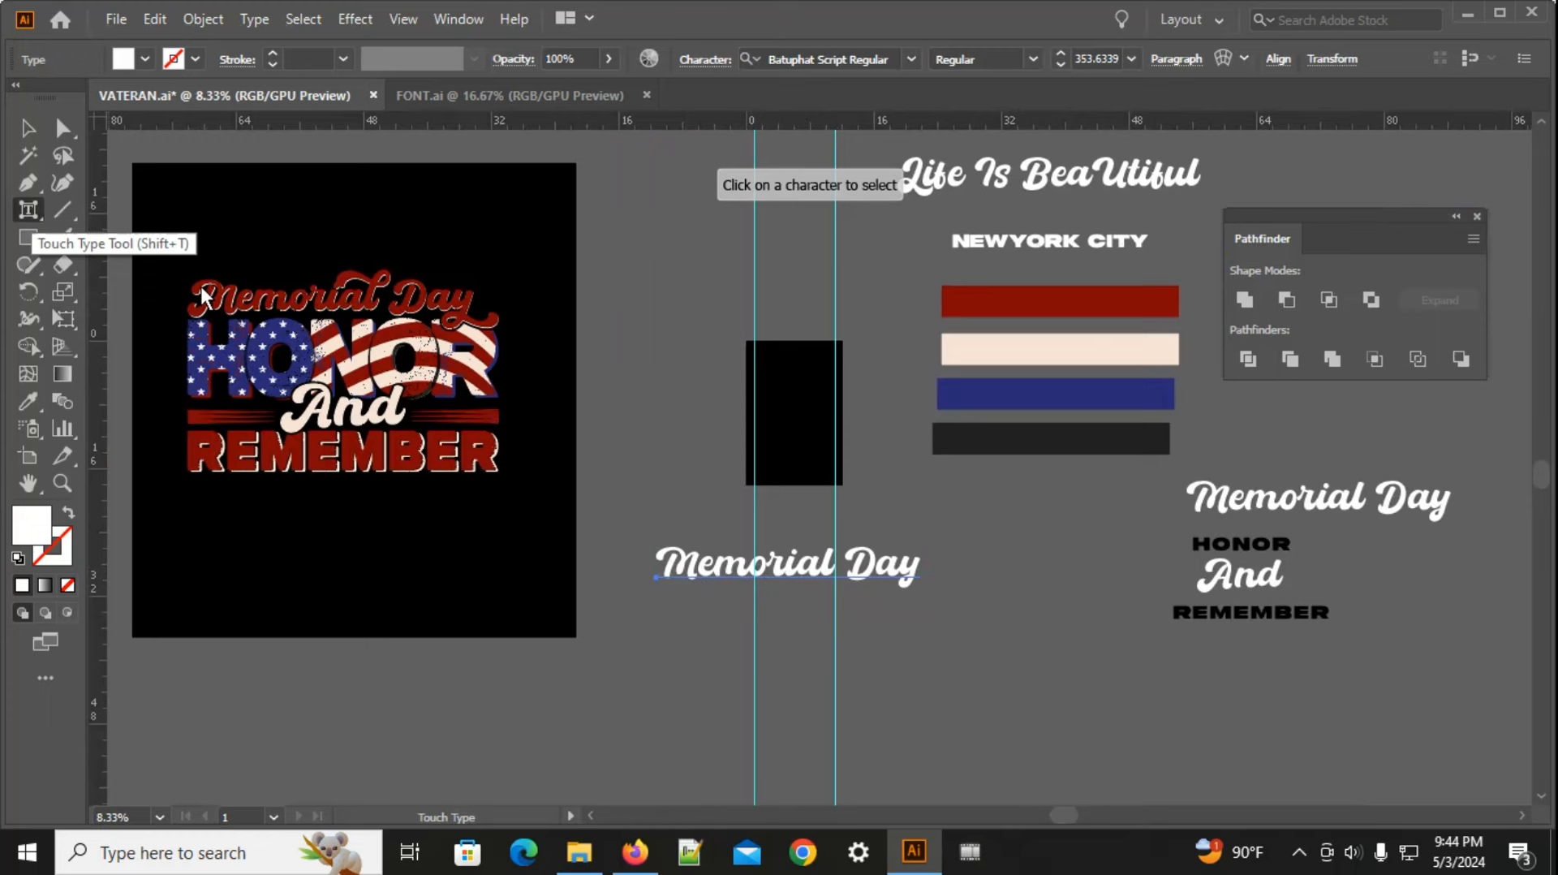
left_click(677, 564)
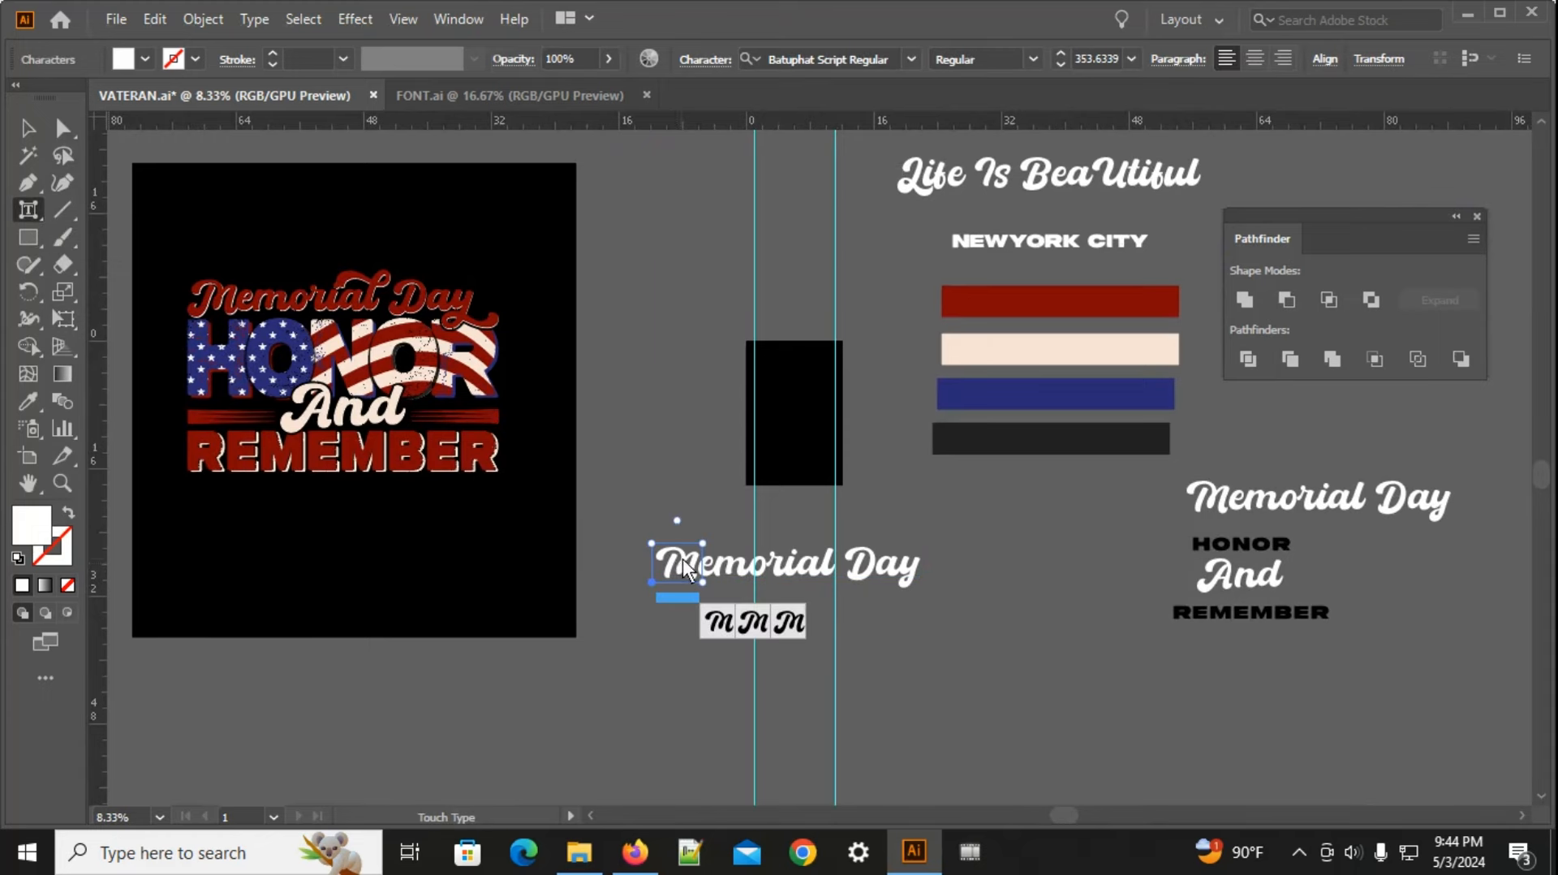
left_click(753, 629)
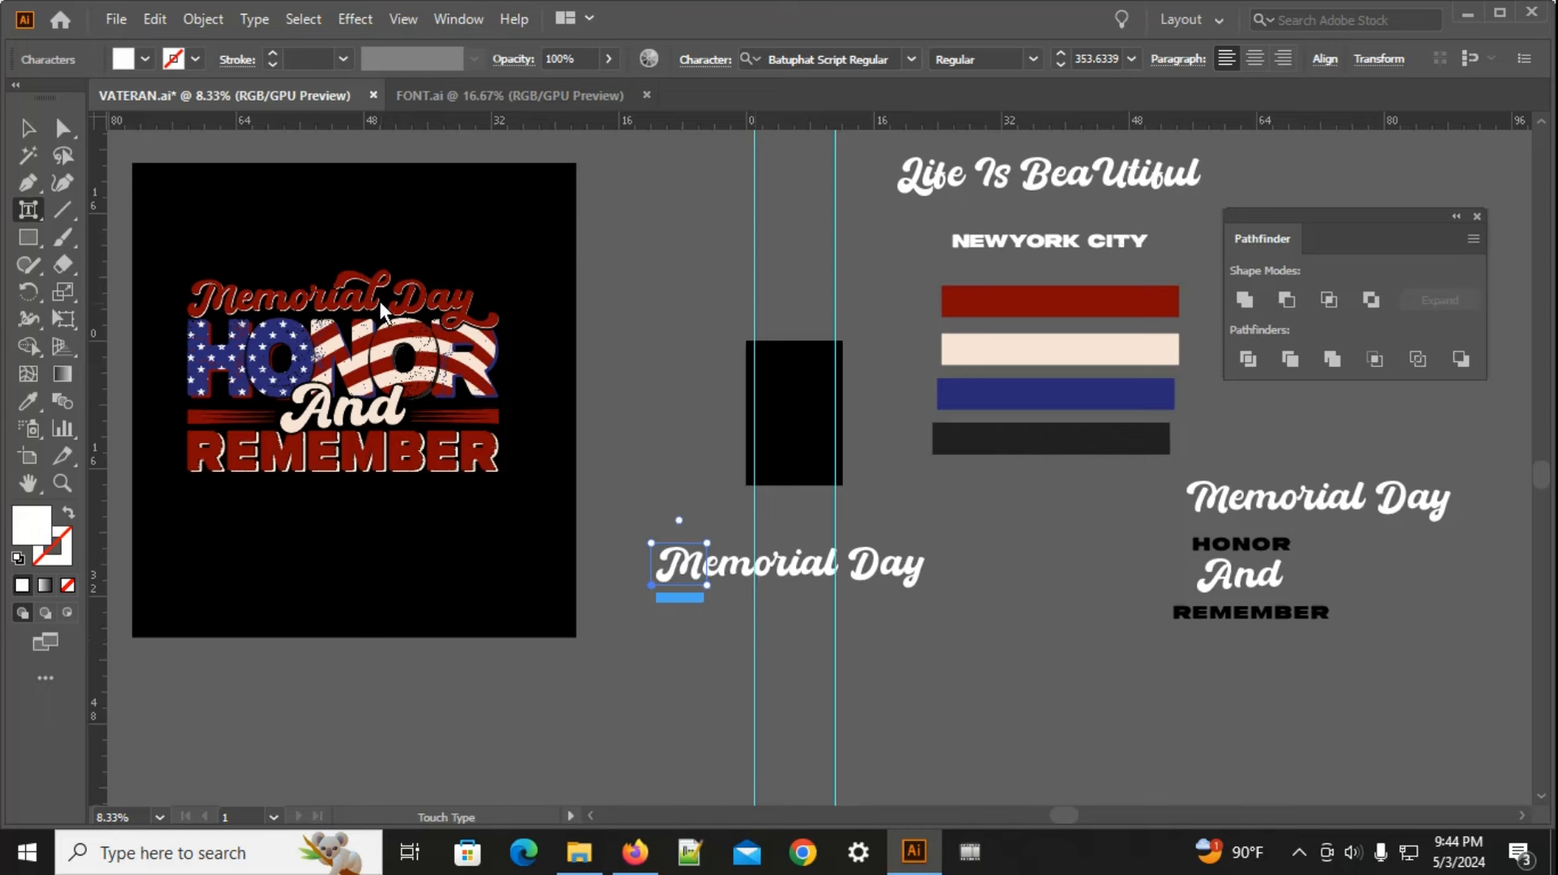
left_click(827, 572)
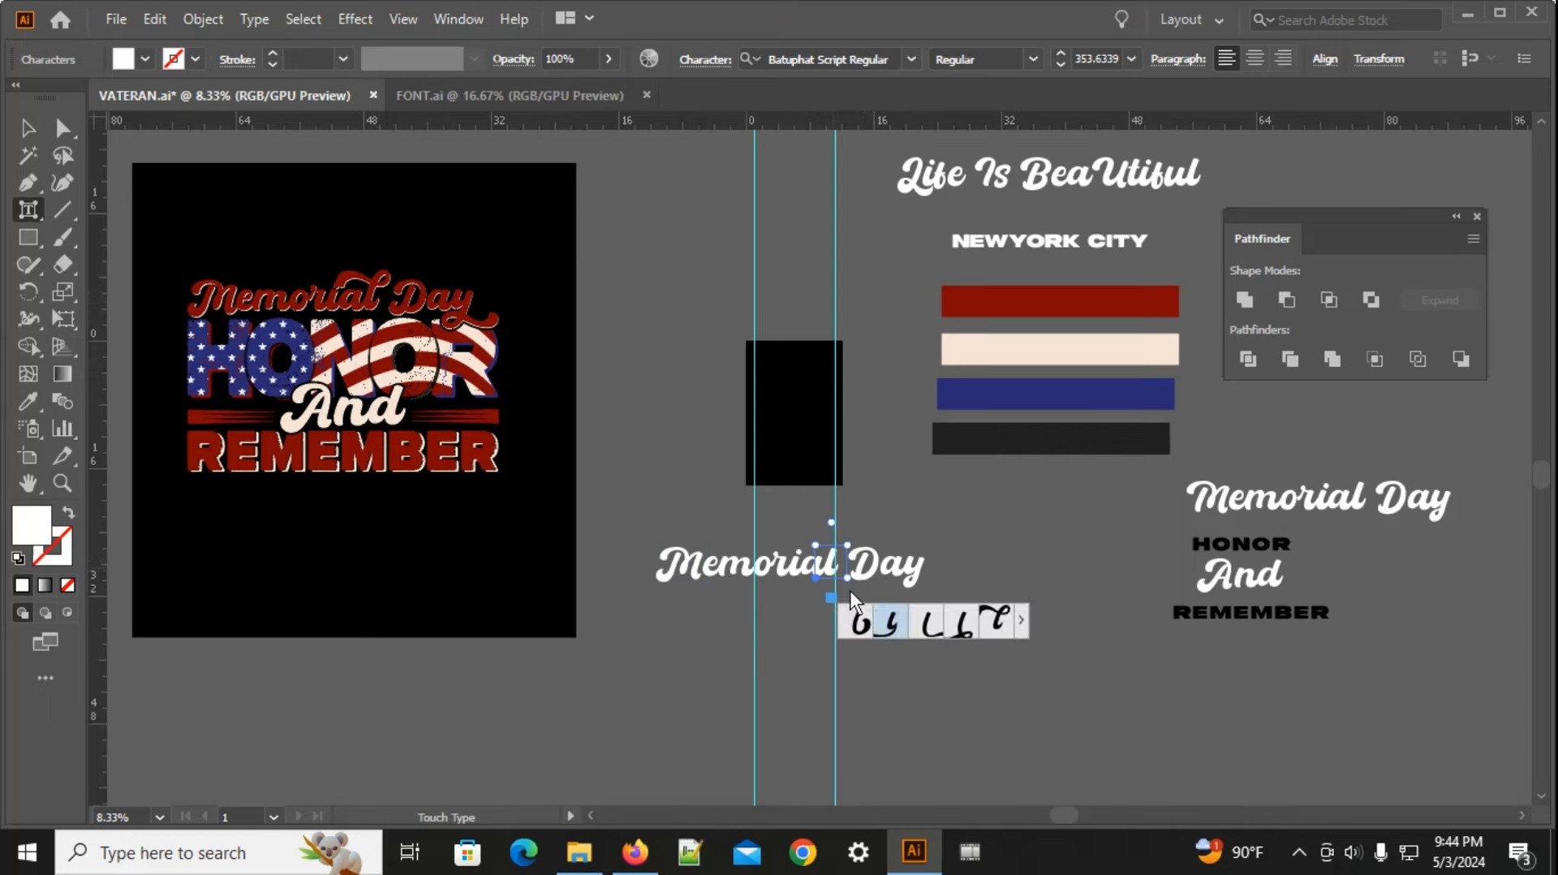
left_click(992, 620)
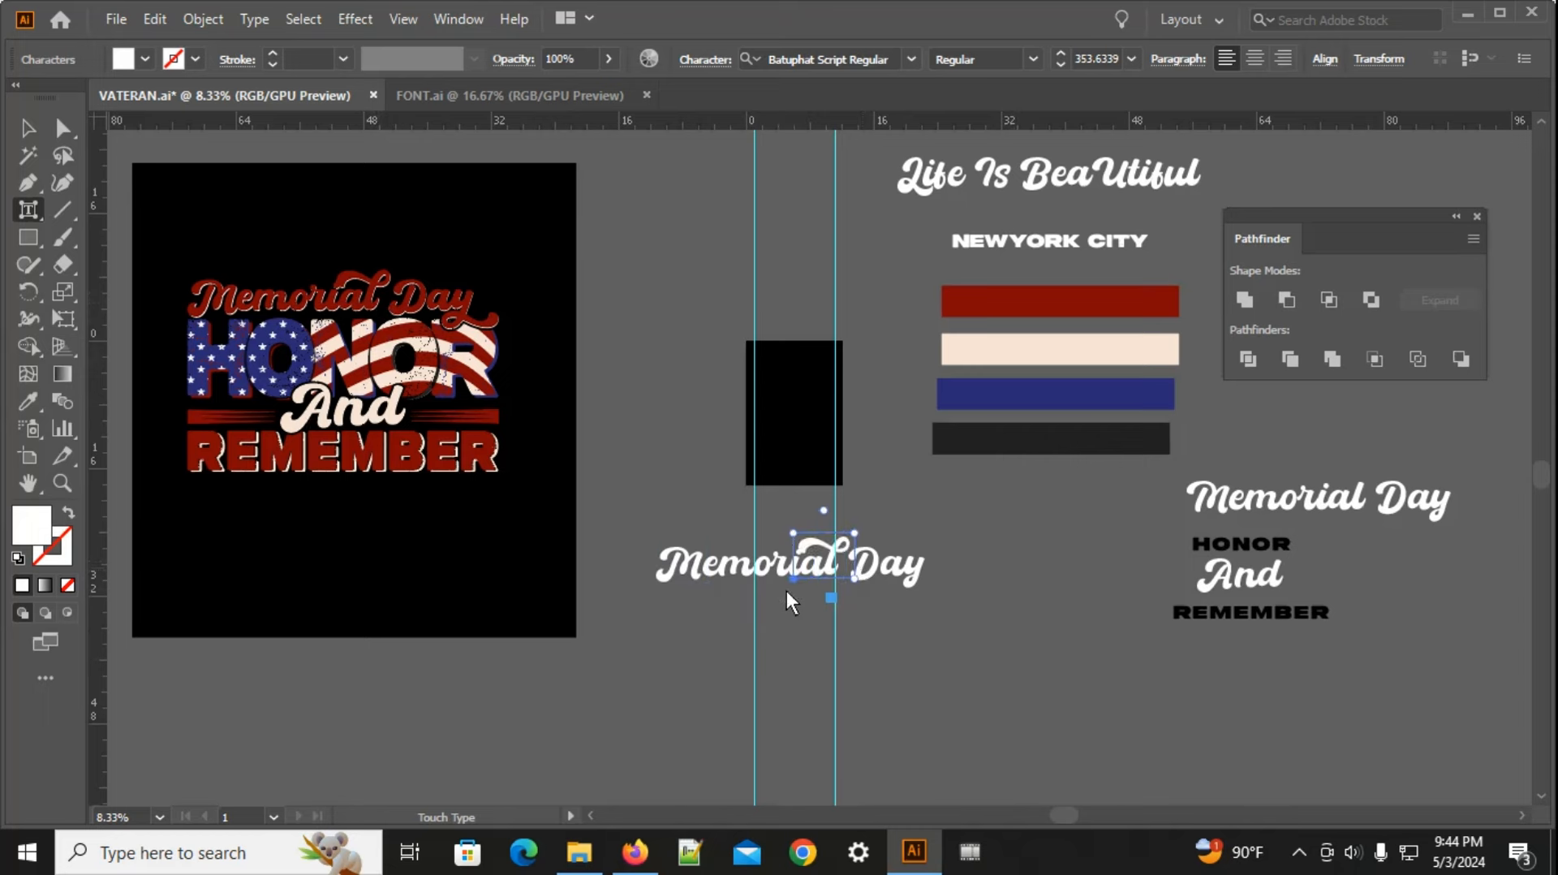
Step: Replace the y of Day in the copied Memorial Day text with its fourth alternate glyph, the long lower swash
left_click(919, 572)
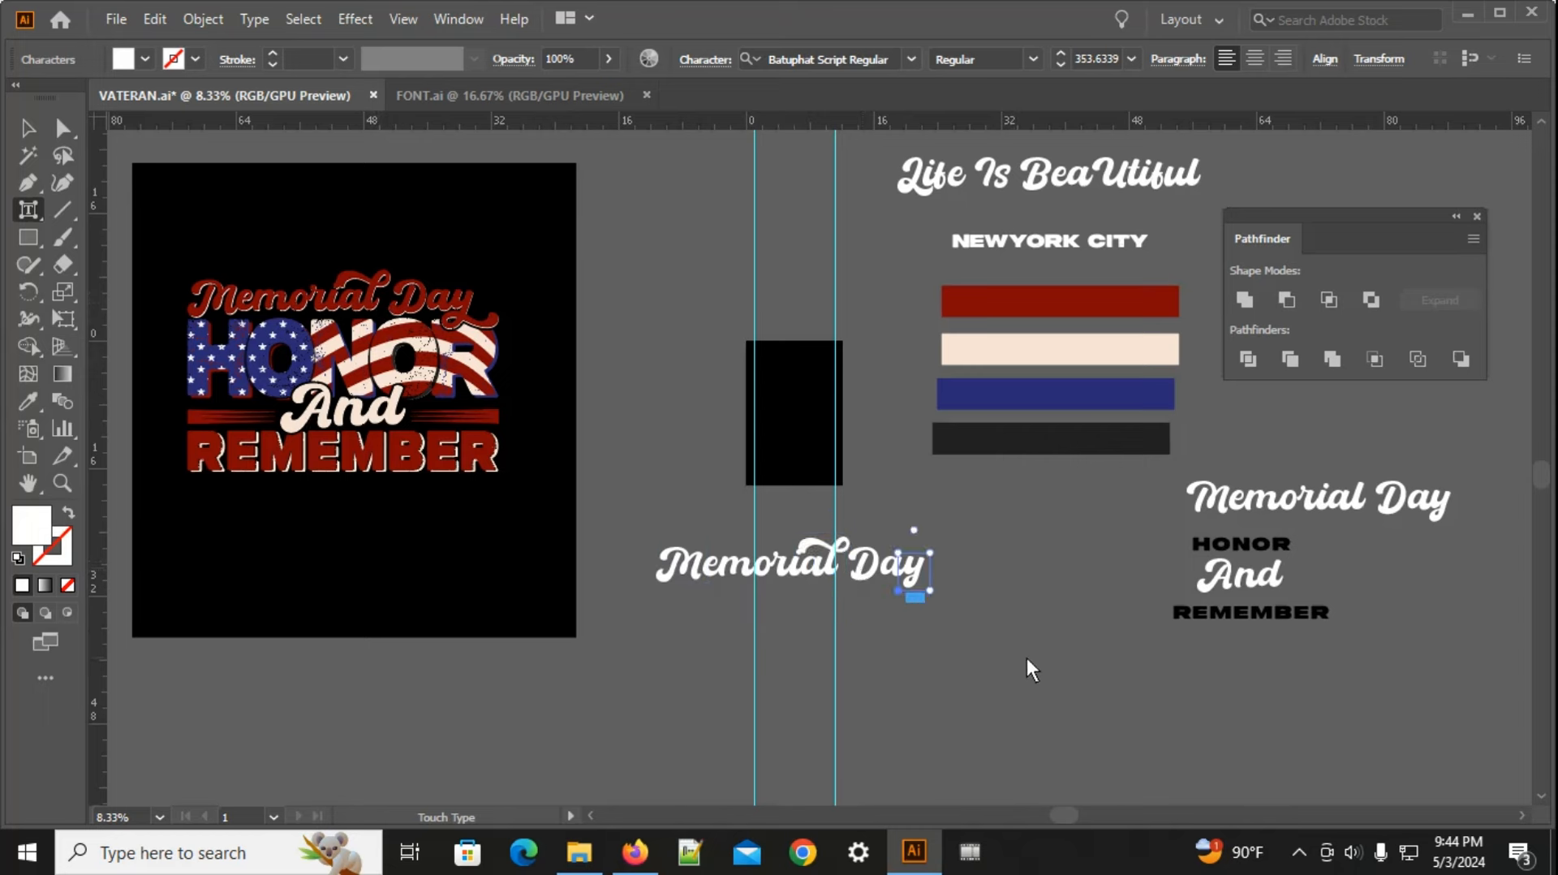
mouse_move(953, 578)
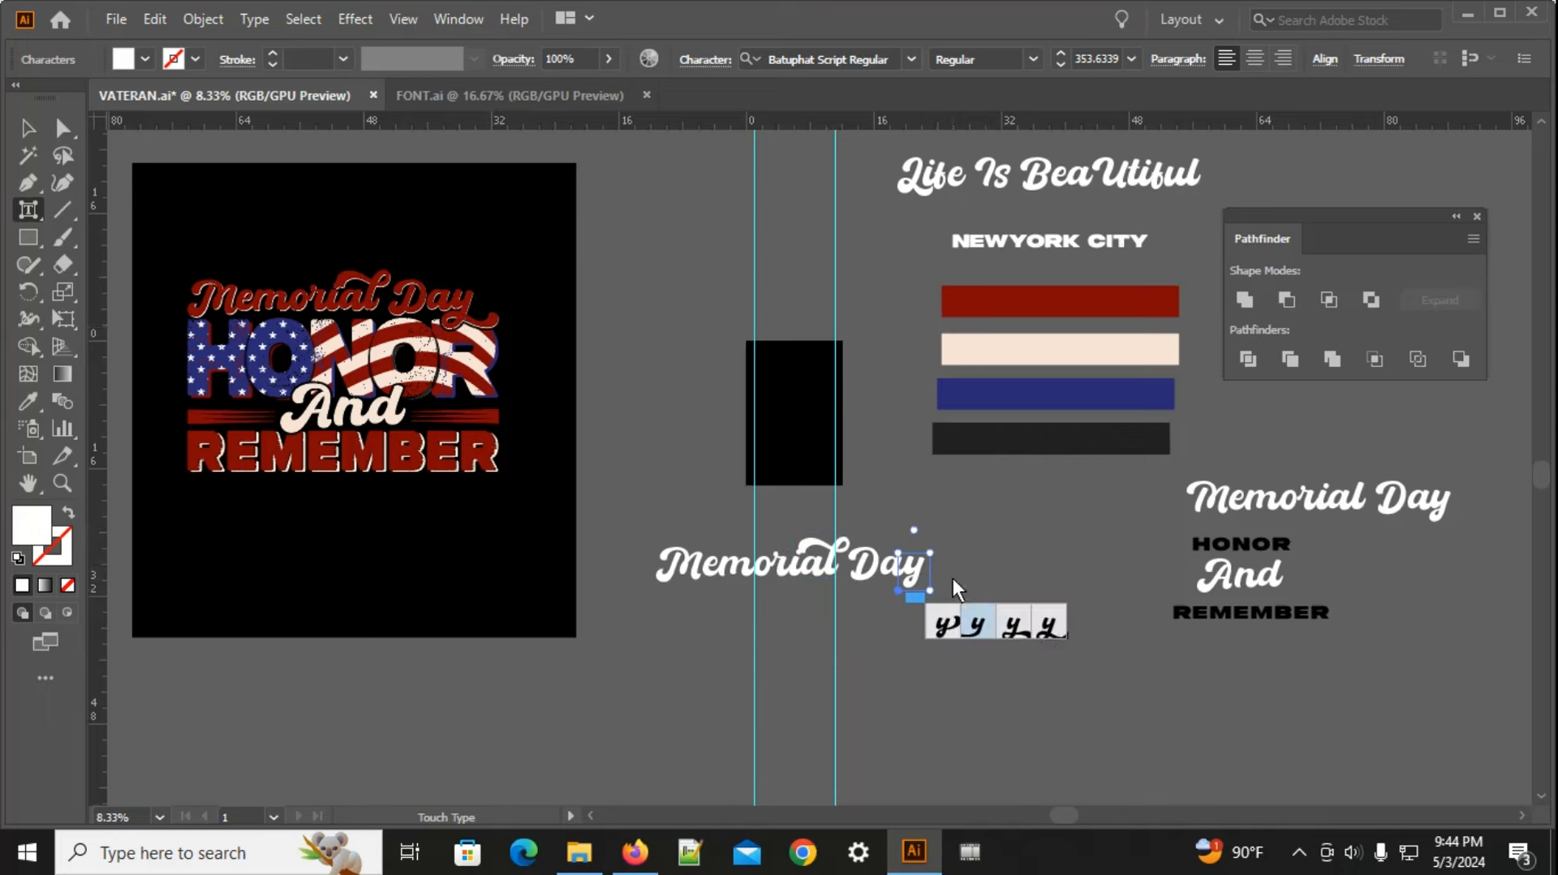
left_click(1045, 630)
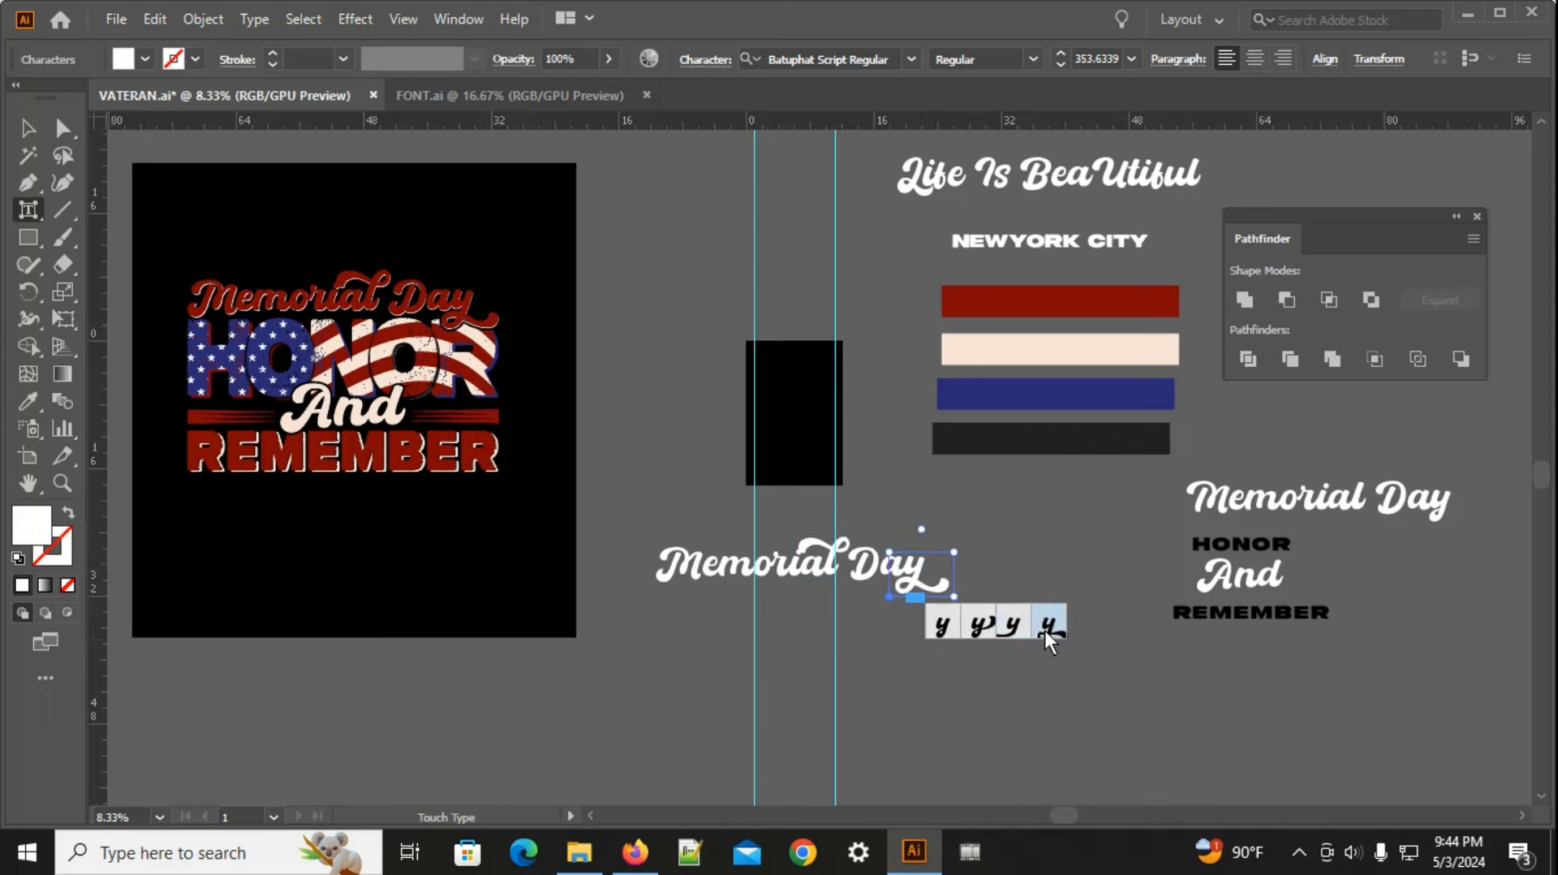
left_click(27, 130)
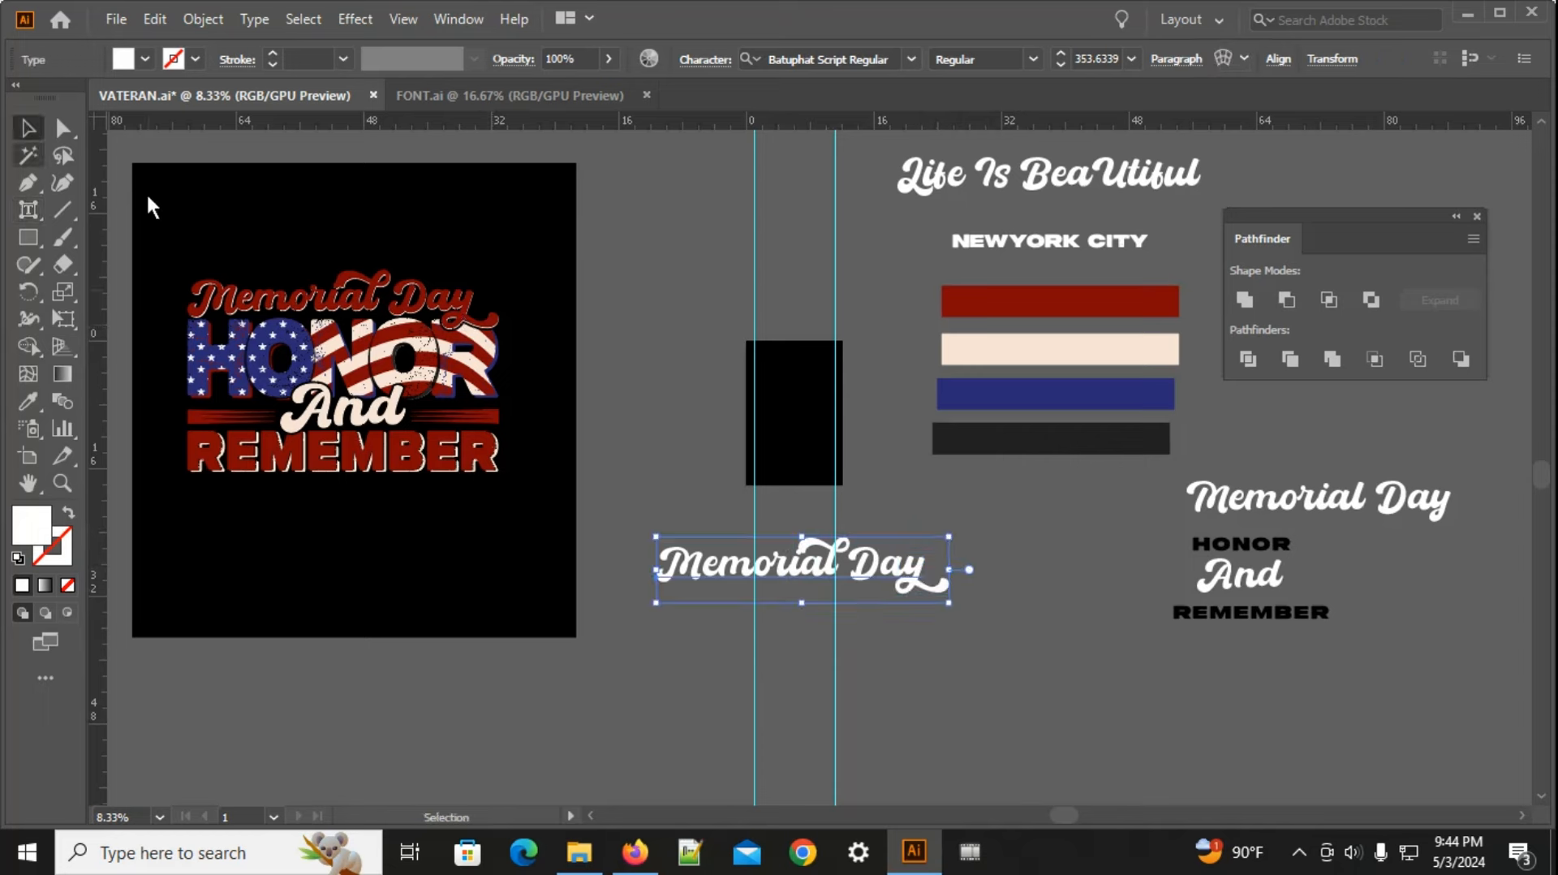
Step: Place a spare copy of the Memorial Day text with its alternate glyphs in the empty area above the small black rectangle
right_click(756, 557)
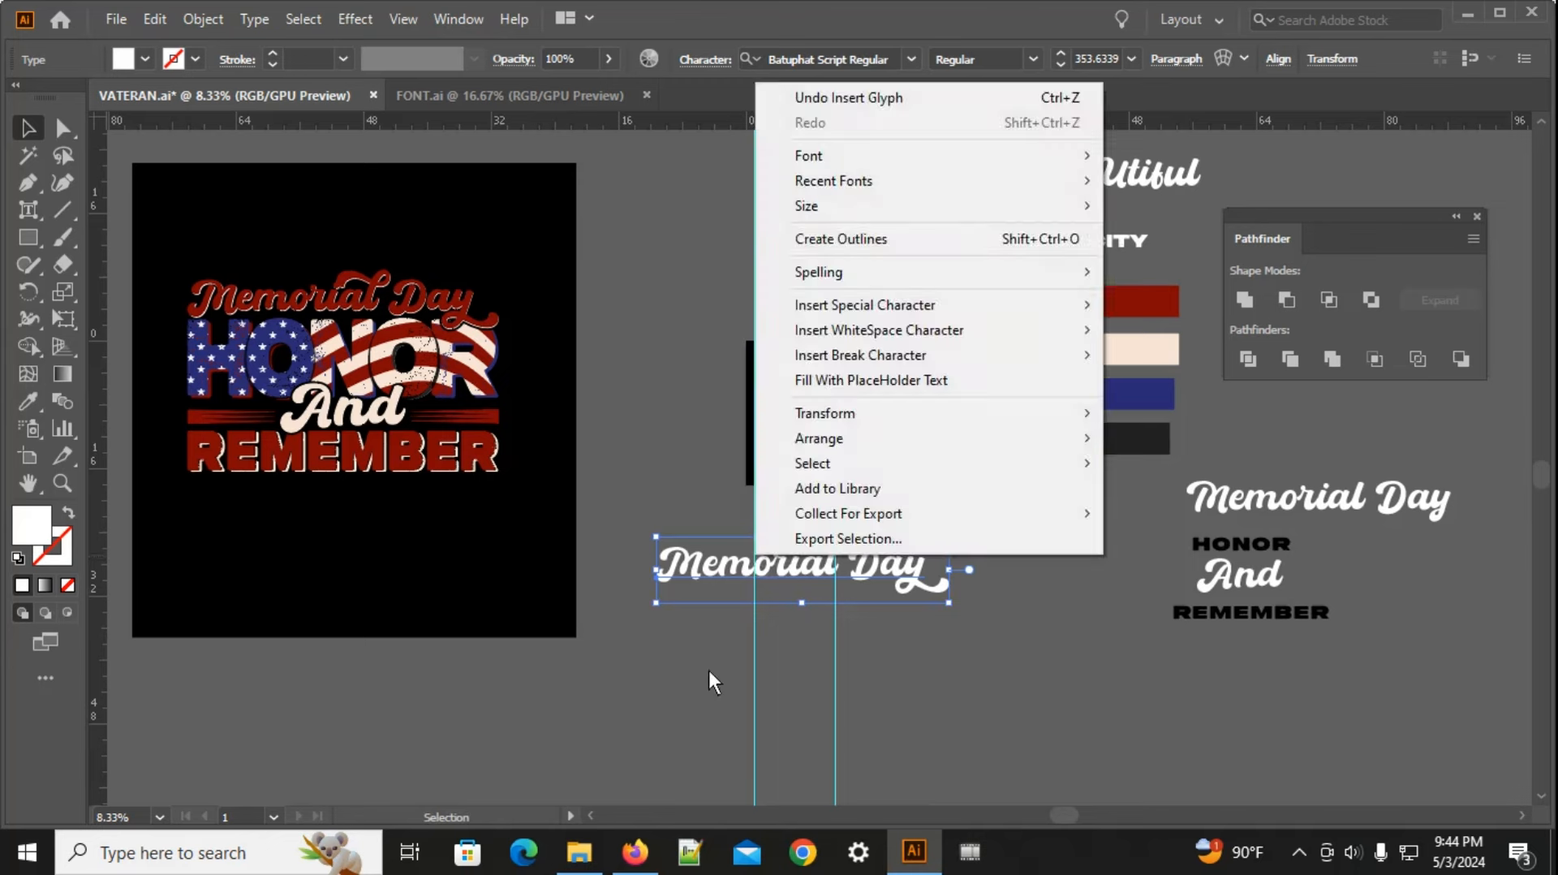
left_click(710, 673)
left_click_drag(738, 568, 574, 140)
left_click_drag(750, 646, 581, 542)
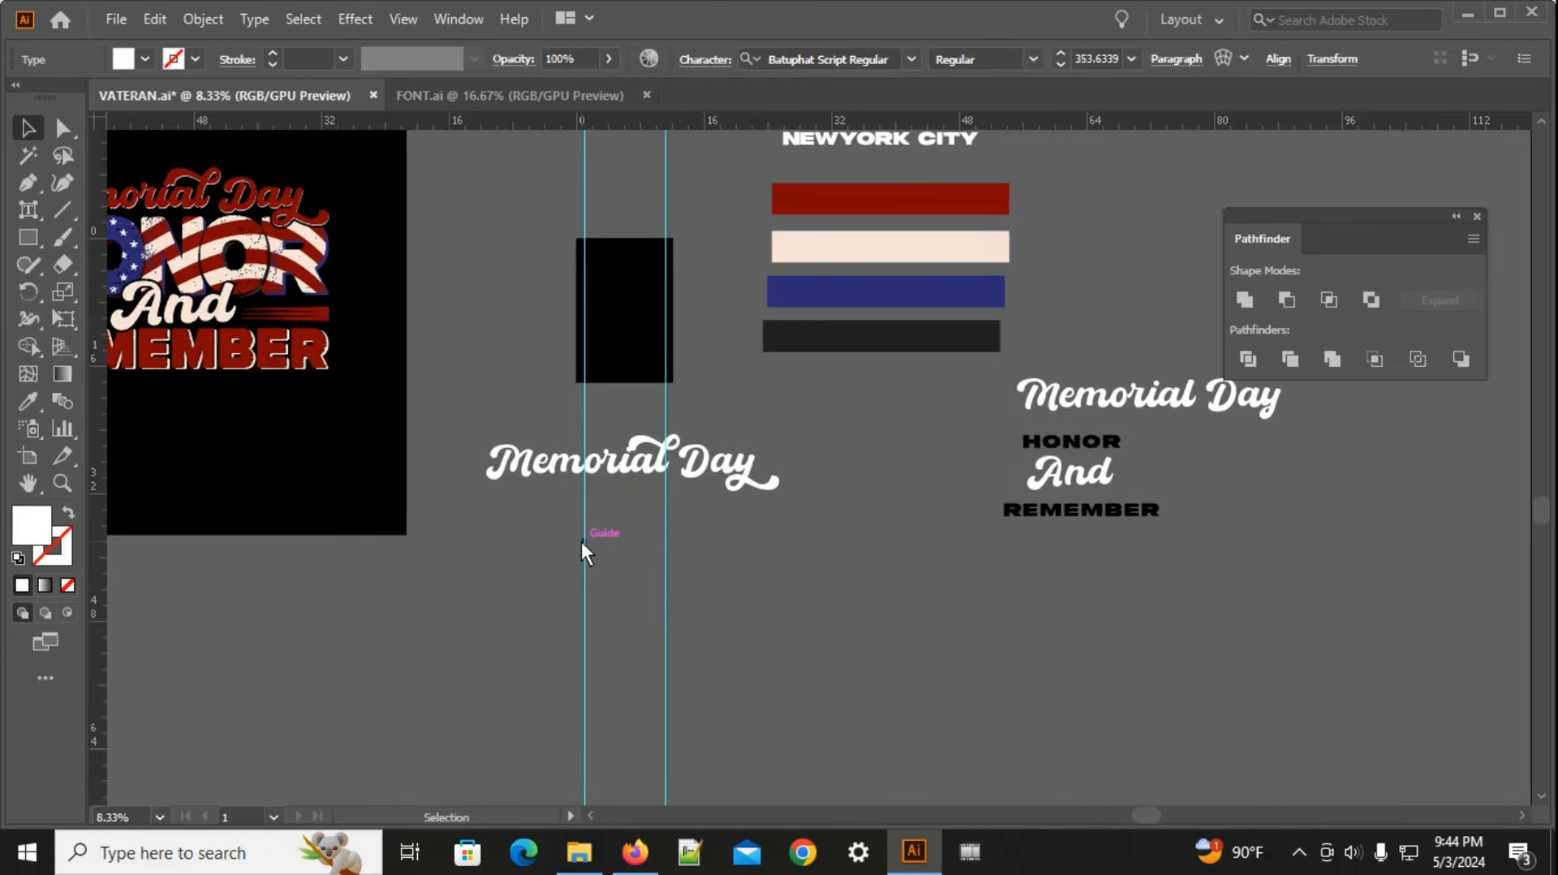
Step: Convert the Memorial Day text below the small black rectangle to outlines
right_click(592, 456)
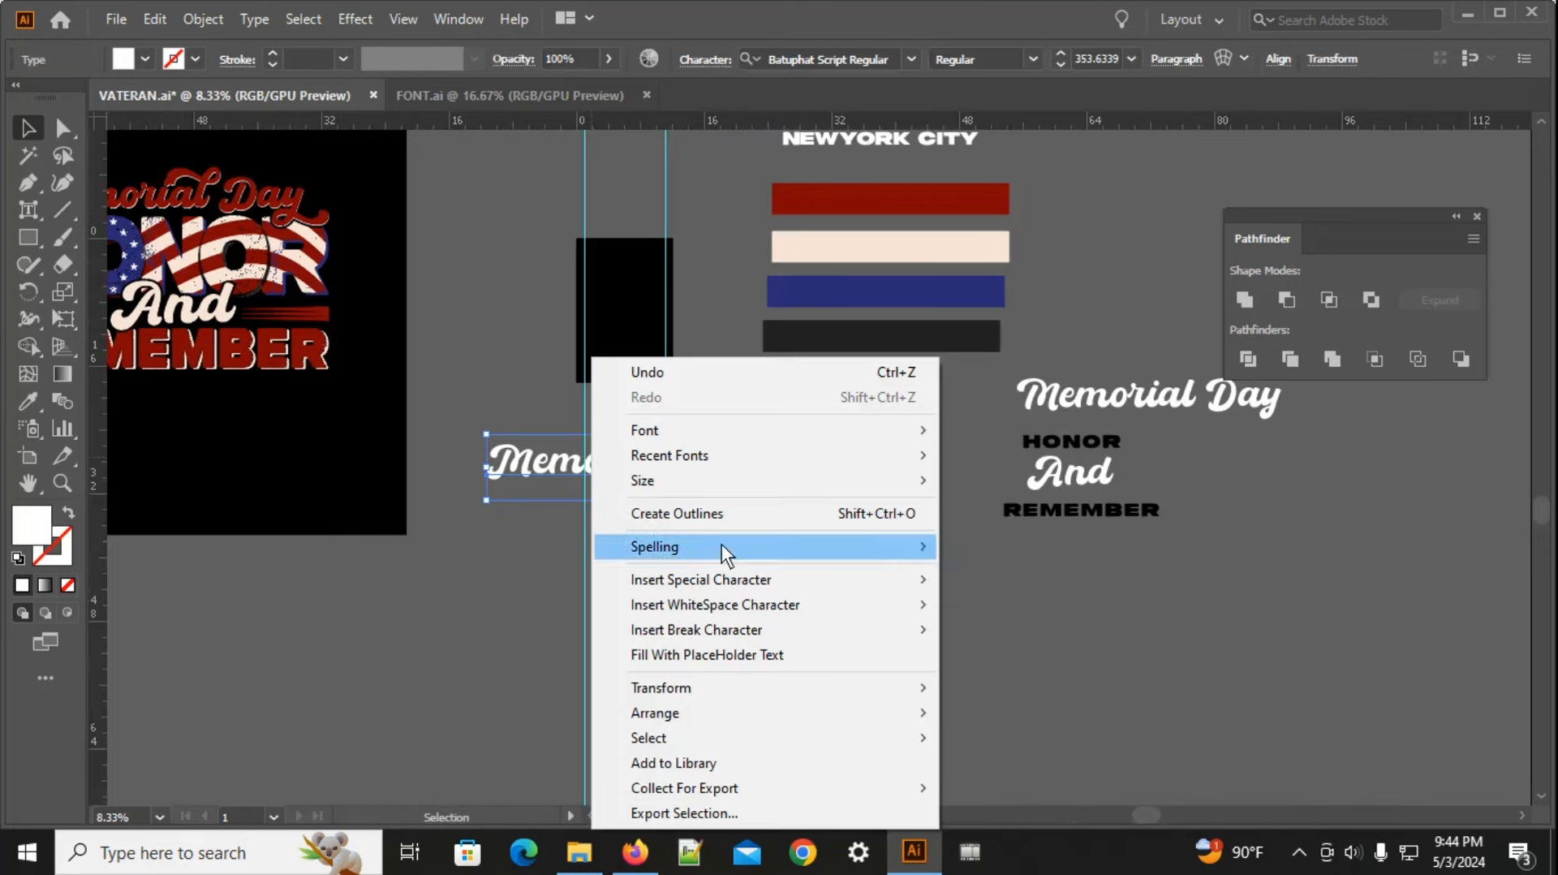
left_click(655, 514)
left_click(654, 620)
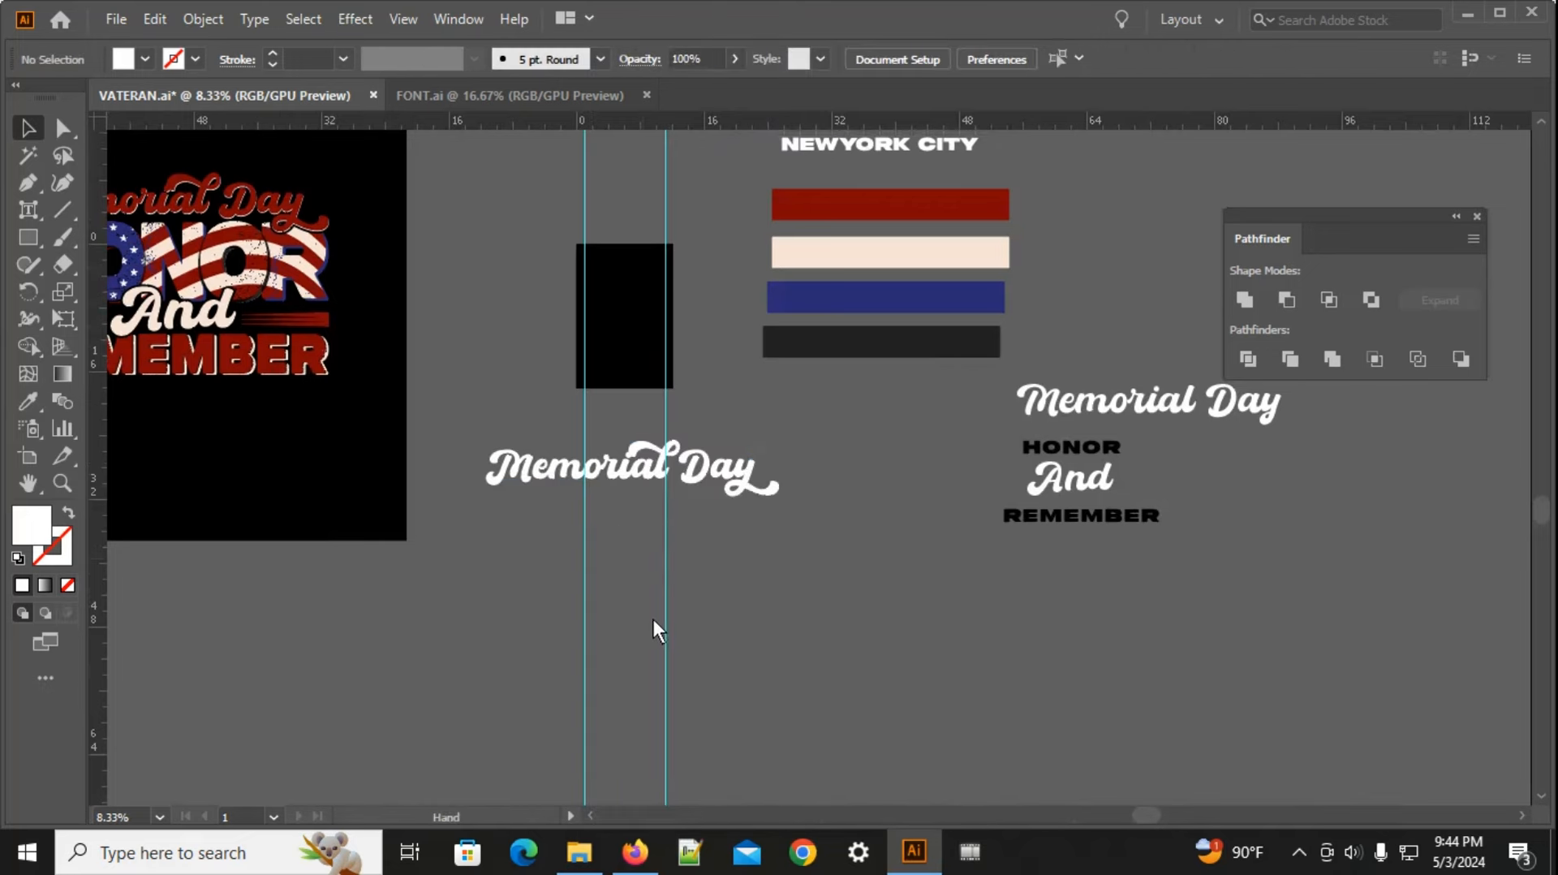
Step: Center the outlined Memorial Day lettering horizontally on the artboard and move it up onto the small black rectangle
scroll(656, 612, "up", 2)
left_click(645, 553)
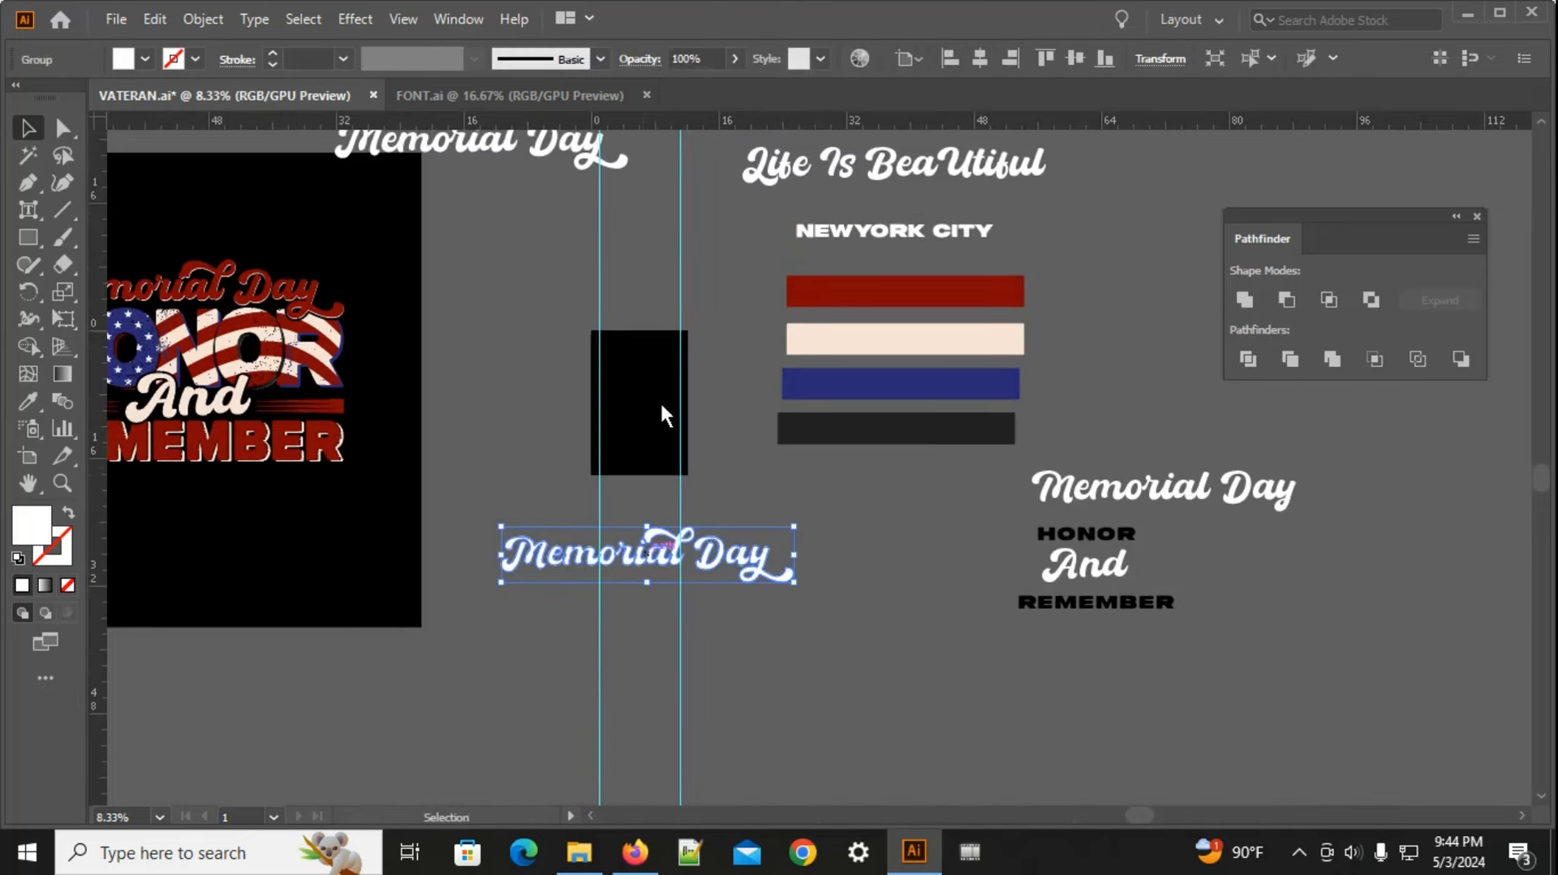
left_click(977, 60)
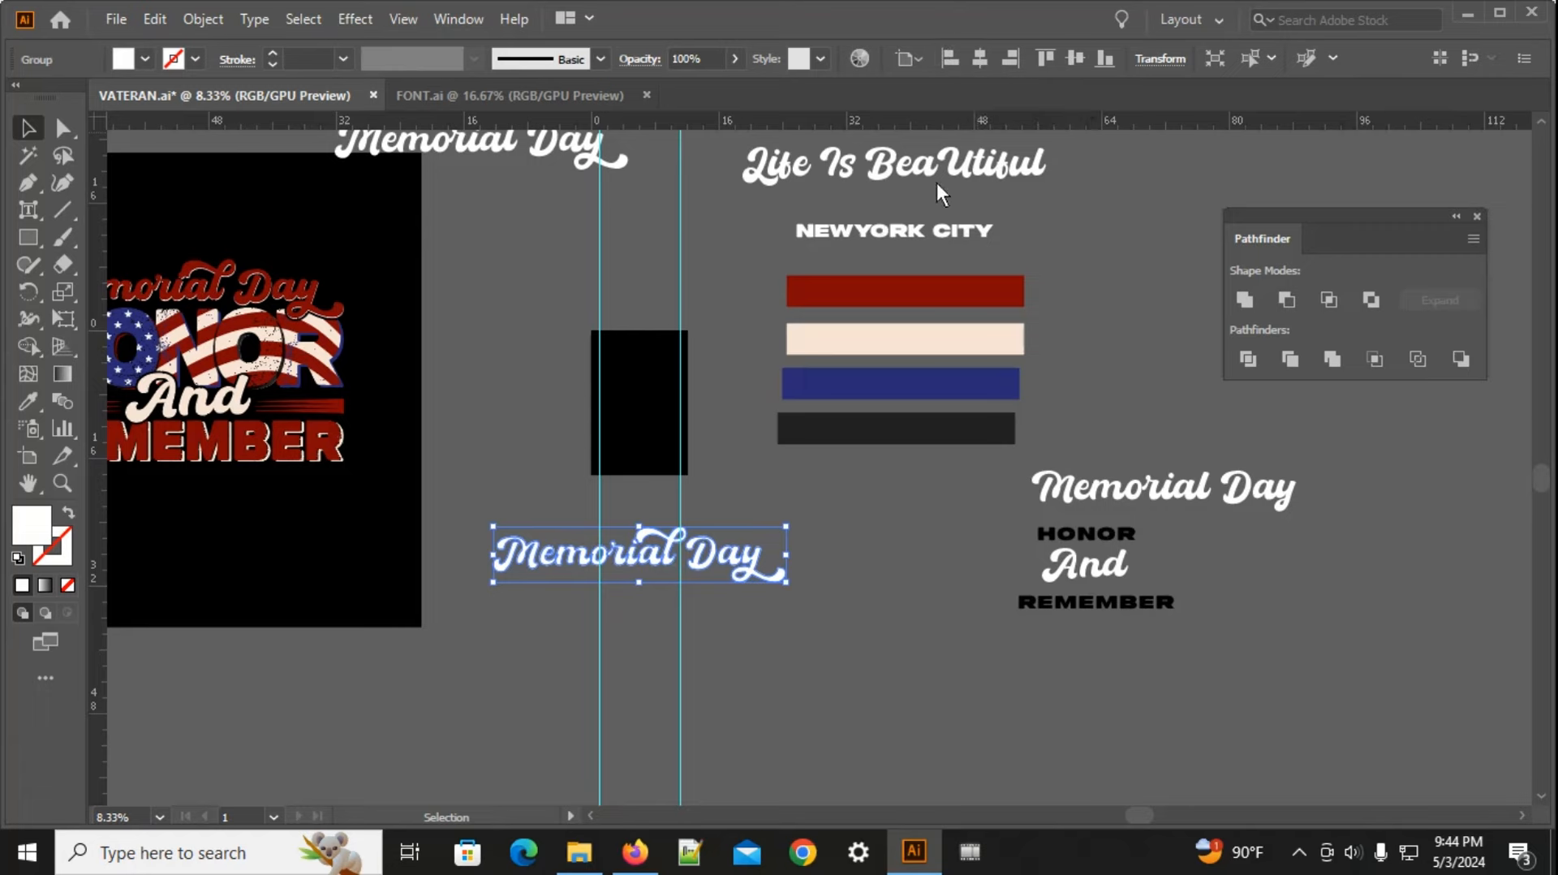
left_click_drag(606, 560, 640, 354)
Step: Scale the outlined Memorial Day lettering down proportionally to about 8.3 in wide, inside the two vertical guides
scroll(640, 354, "up", 4)
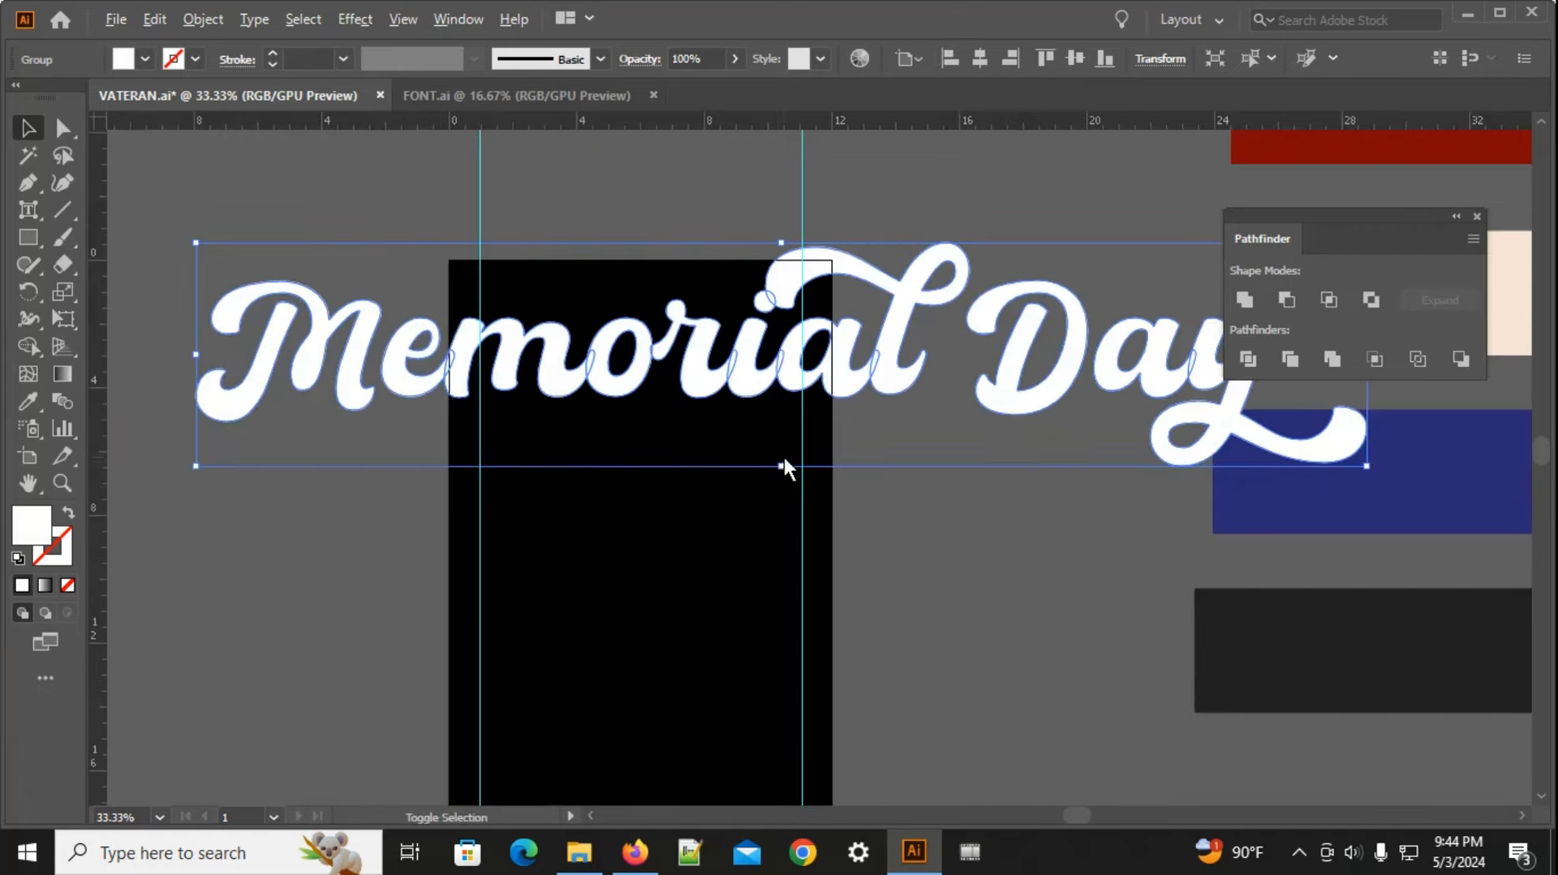
left_click_drag(780, 467, 781, 395)
scroll(664, 353, "up", 2)
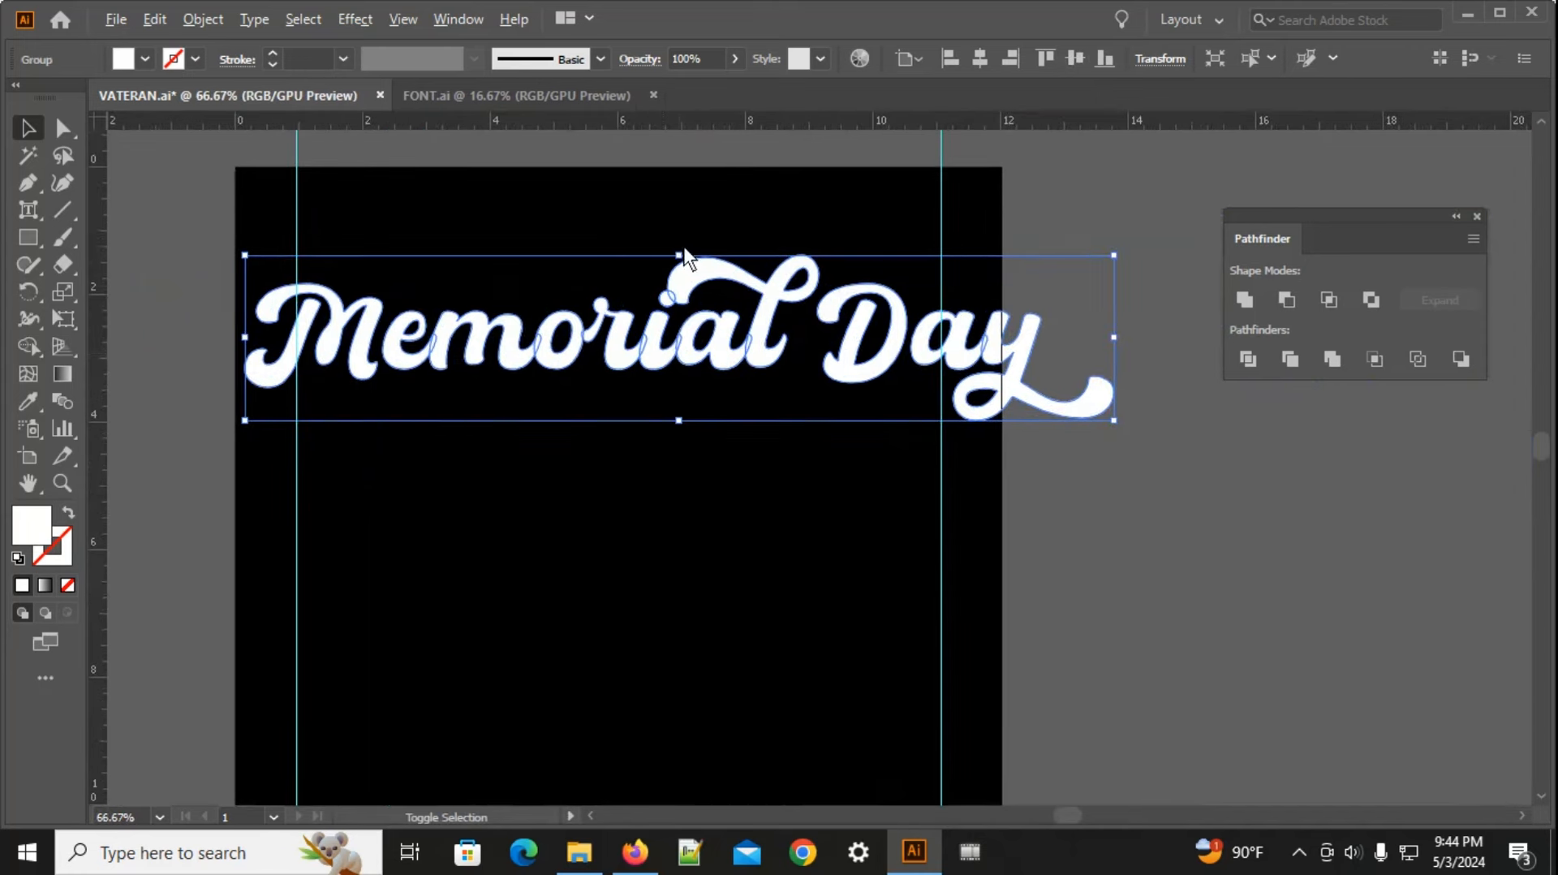
left_click_drag(680, 256, 616, 332)
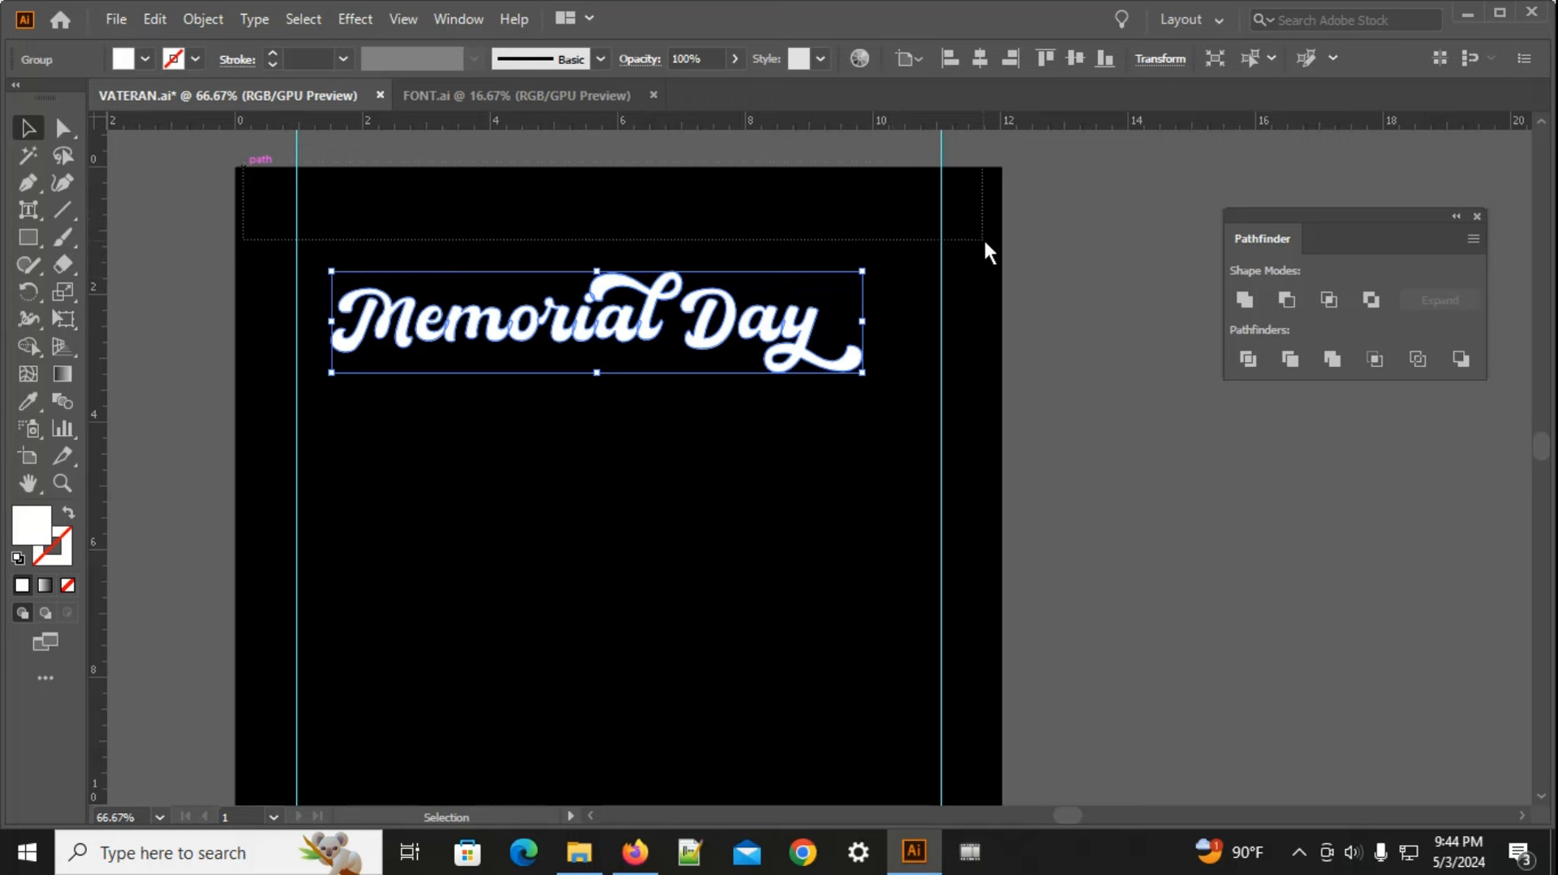
left_click(986, 276)
scroll(508, 605, "down", 1)
Step: Reposition the Memorial Day lettering near the black artboard's upper edge and center it horizontally
left_click(616, 383)
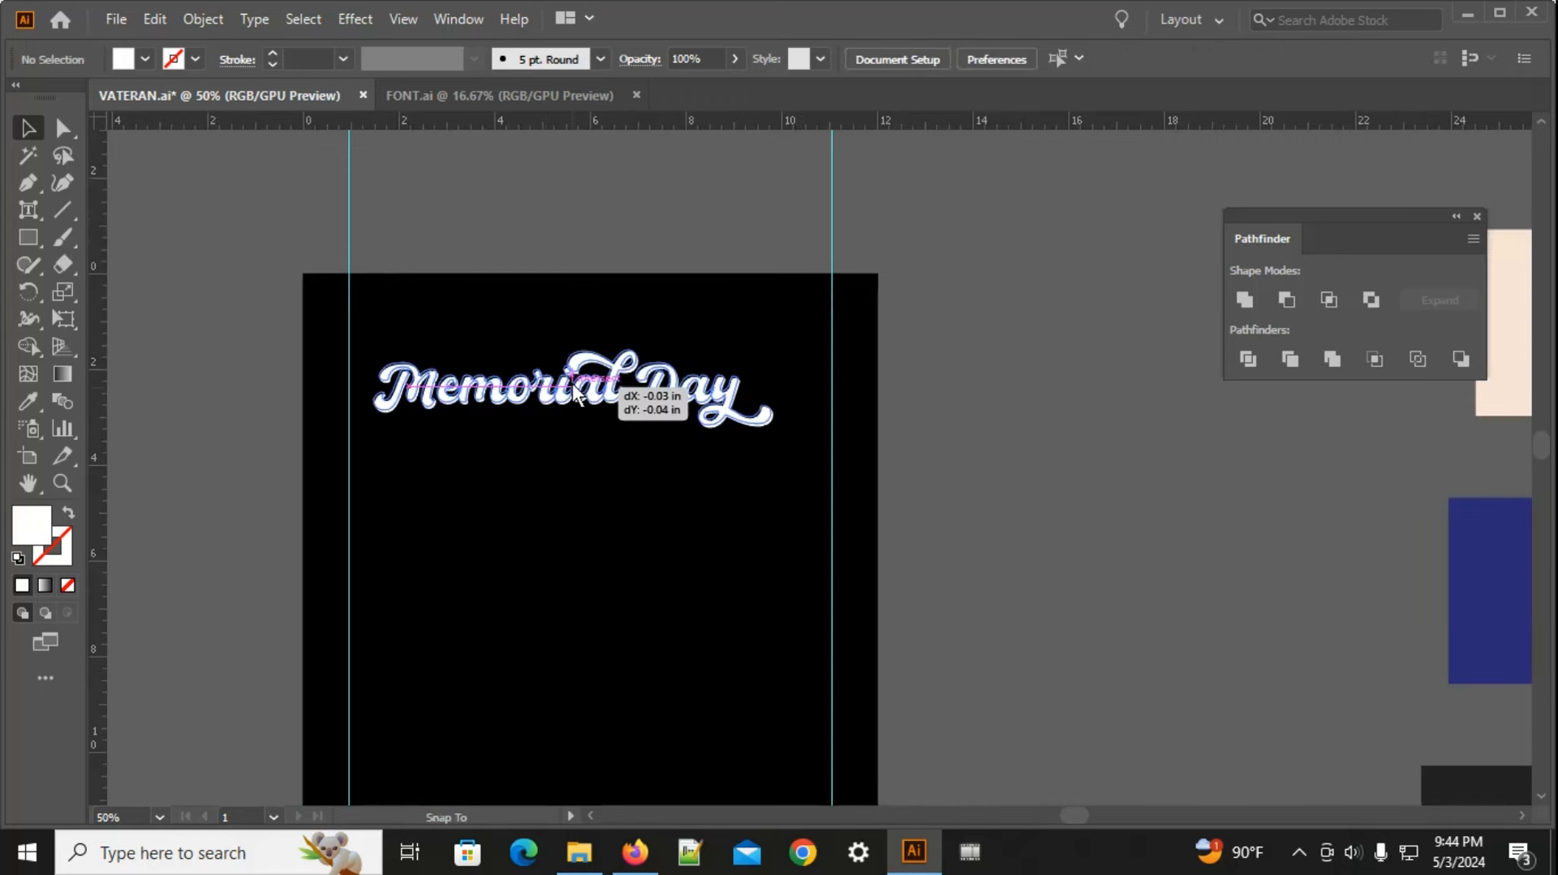
left_click(552, 487)
left_click_drag(559, 388, 580, 407)
left_click(623, 575)
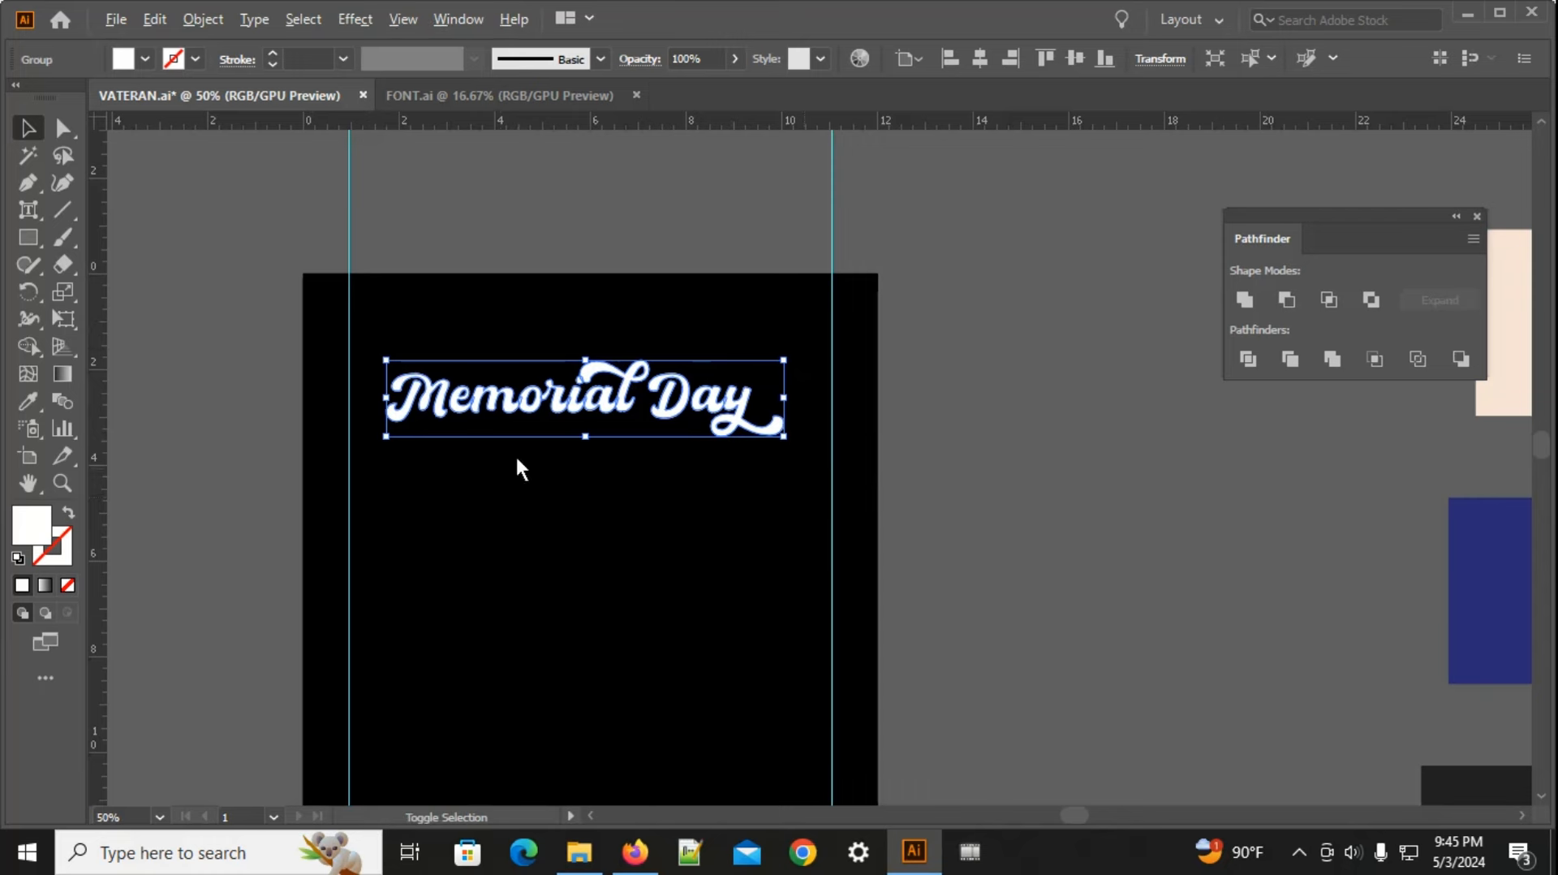
scroll(506, 410, "up", 1)
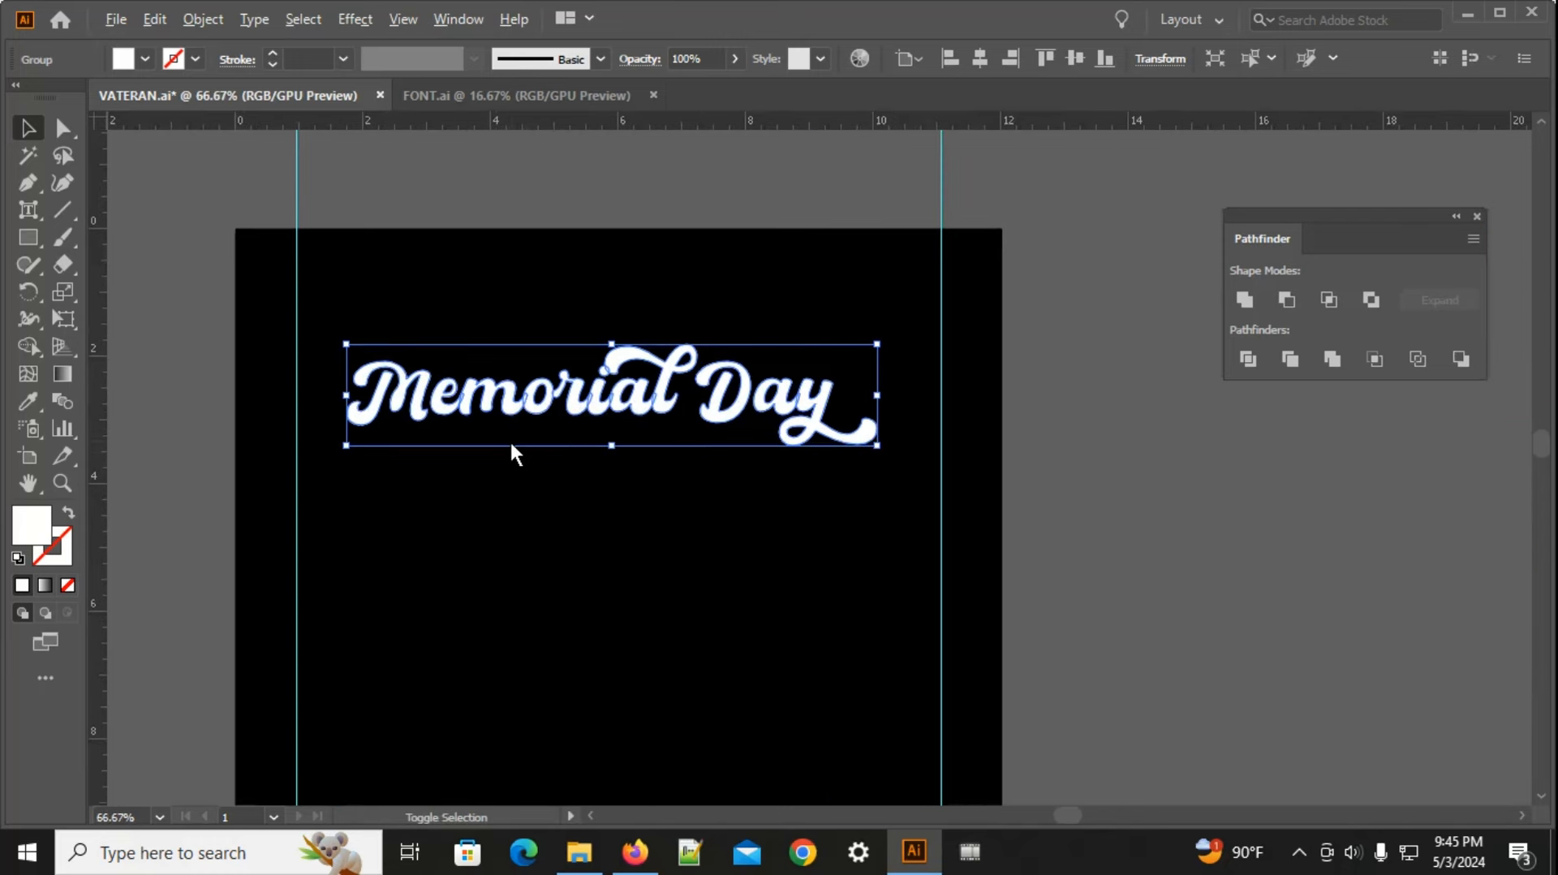
scroll(511, 448, "down", 1)
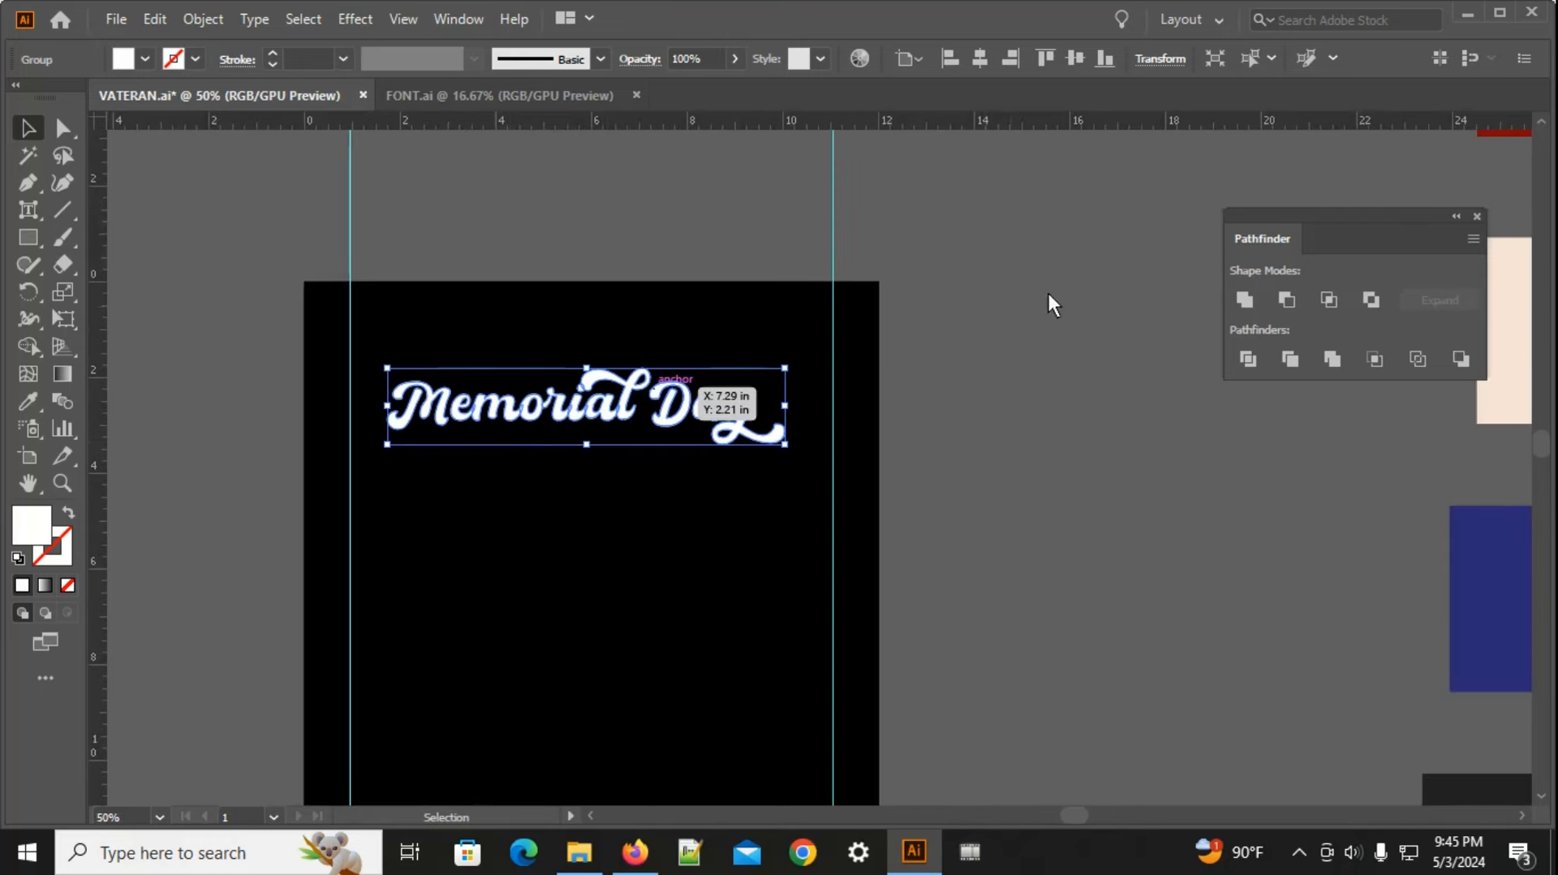
left_click(982, 65)
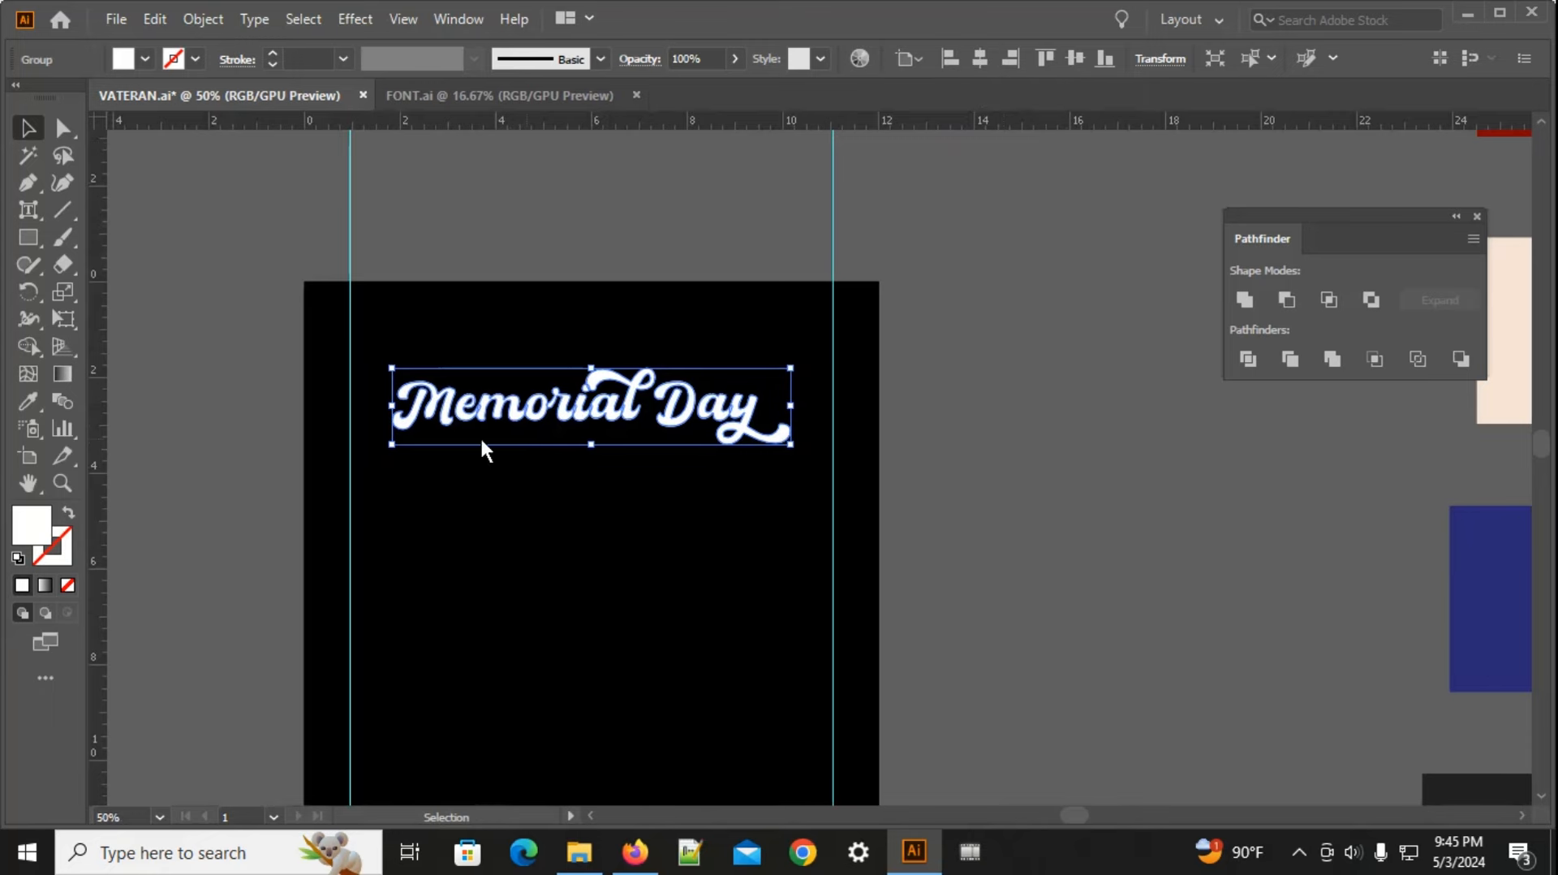
Step: Enlarge the Memorial Day lettering proportionally from its center until it spans exactly between the two vertical guides
scroll(396, 441, "up", 2)
left_click_drag(390, 445, 302, 511)
scroll(302, 511, "down", 1)
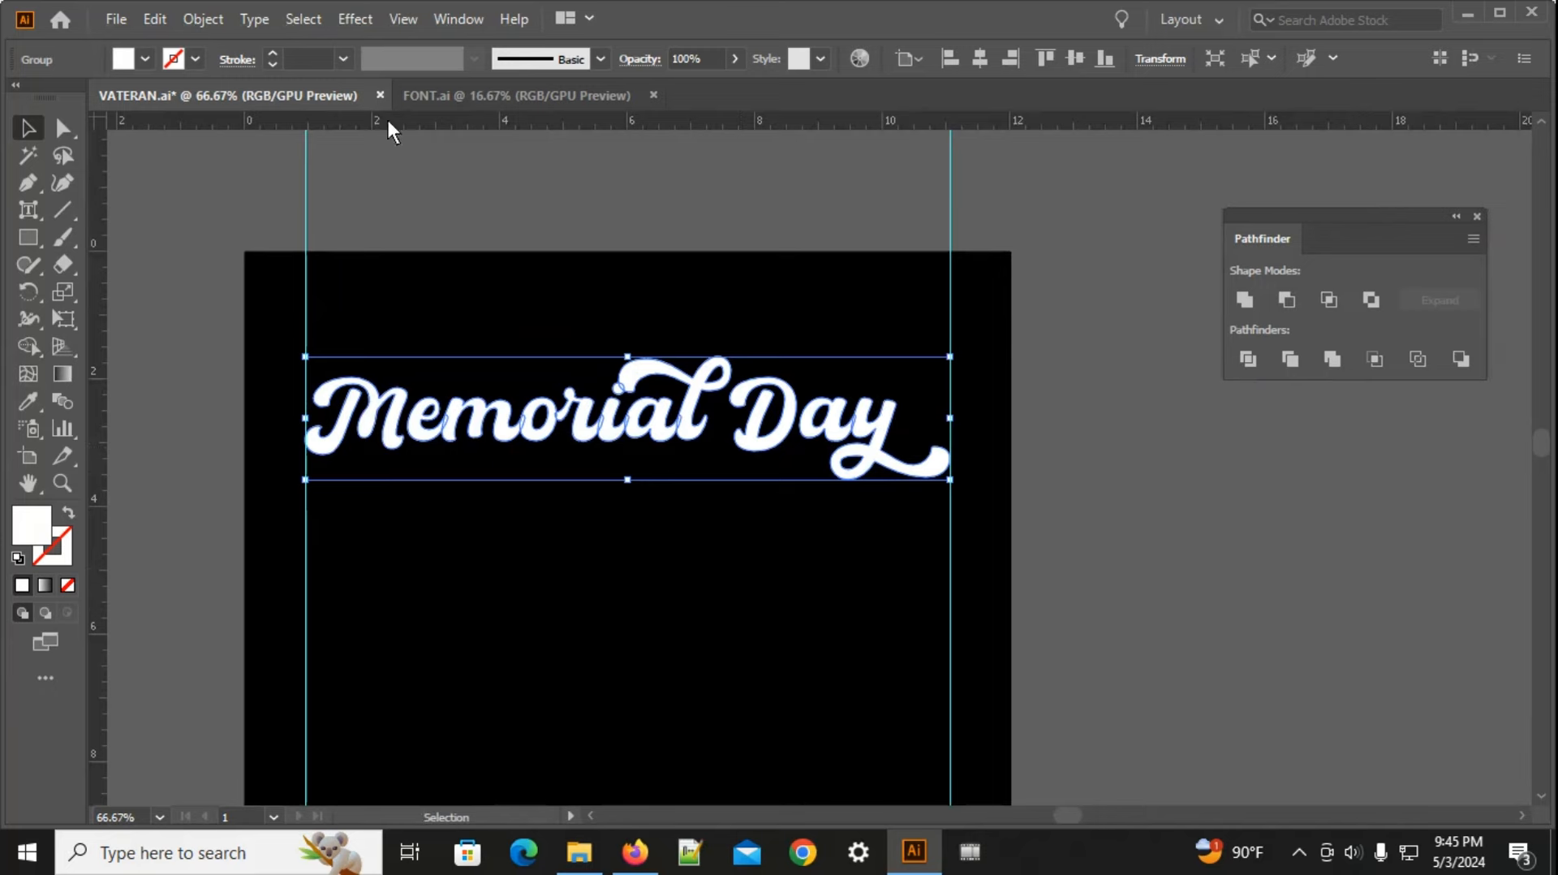
left_click(945, 229)
Step: Place the black HONOR text from the wording samples in the empty area below the small black artboard
scroll(1002, 459, "down", 5)
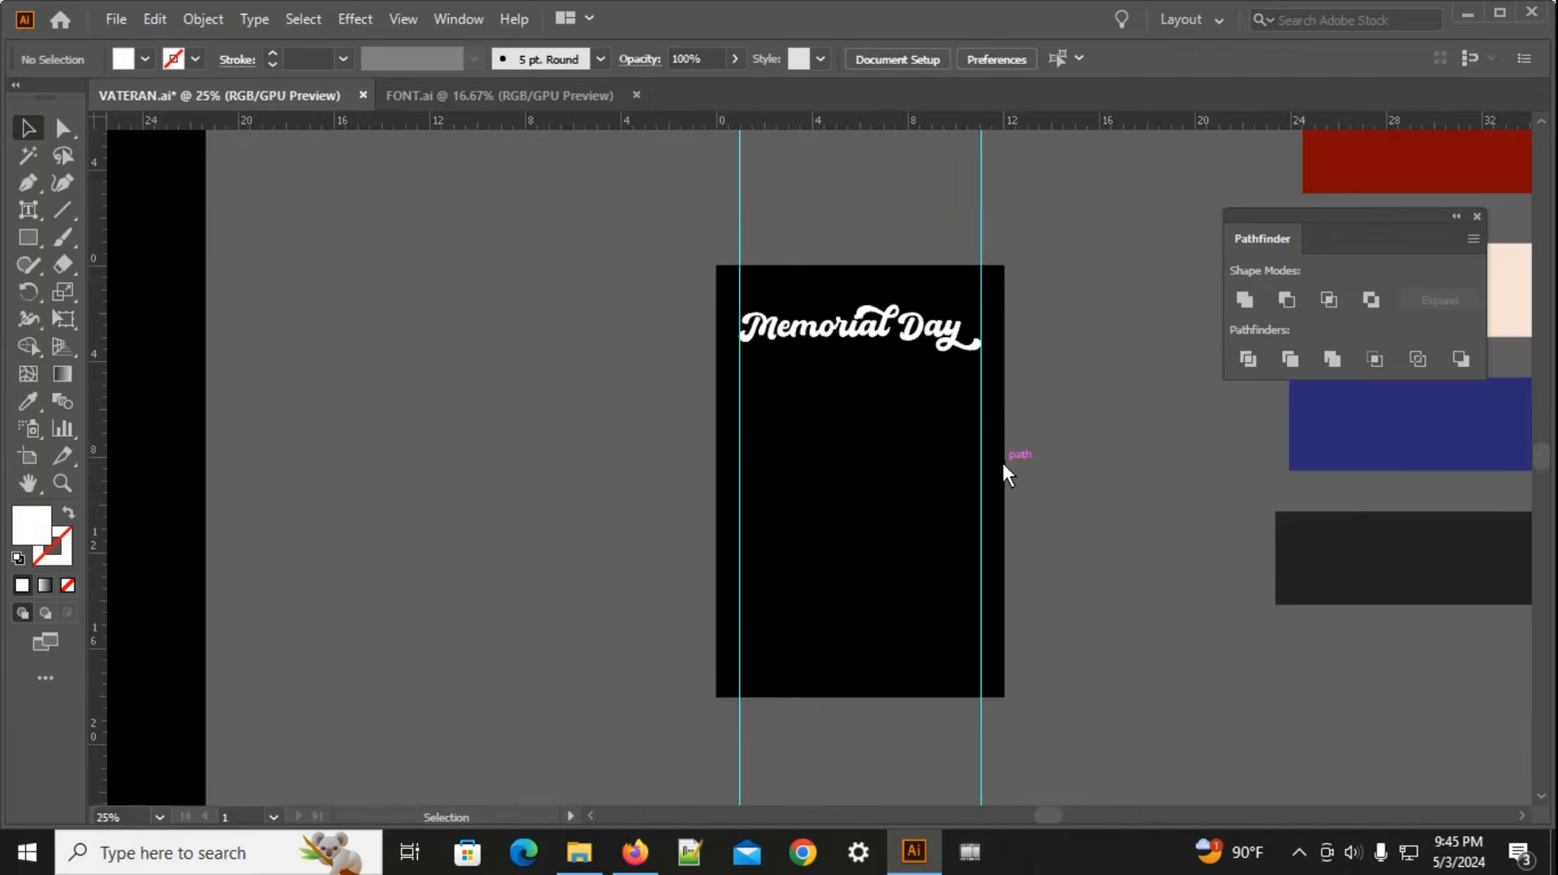
mouse_move(901, 554)
left_mouse_down()
mouse_move(1122, 556)
mouse_move(1079, 646)
mouse_move(1001, 640)
mouse_move(807, 558)
mouse_move(880, 562)
left_mouse_up()
left_click_drag(987, 577, 1036, 562)
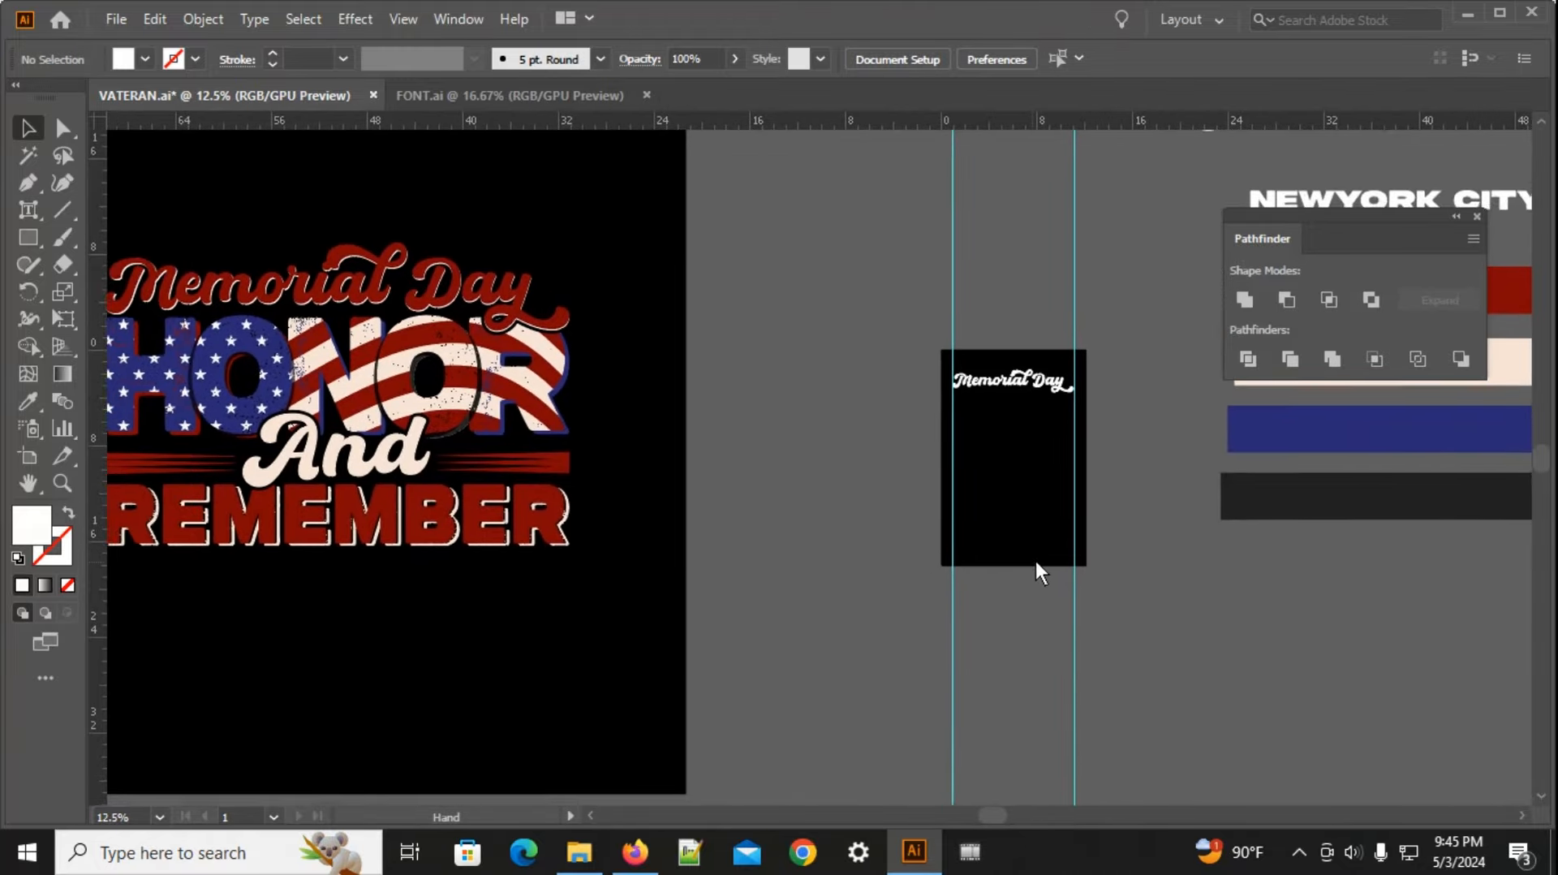
key("ctrl+minus")
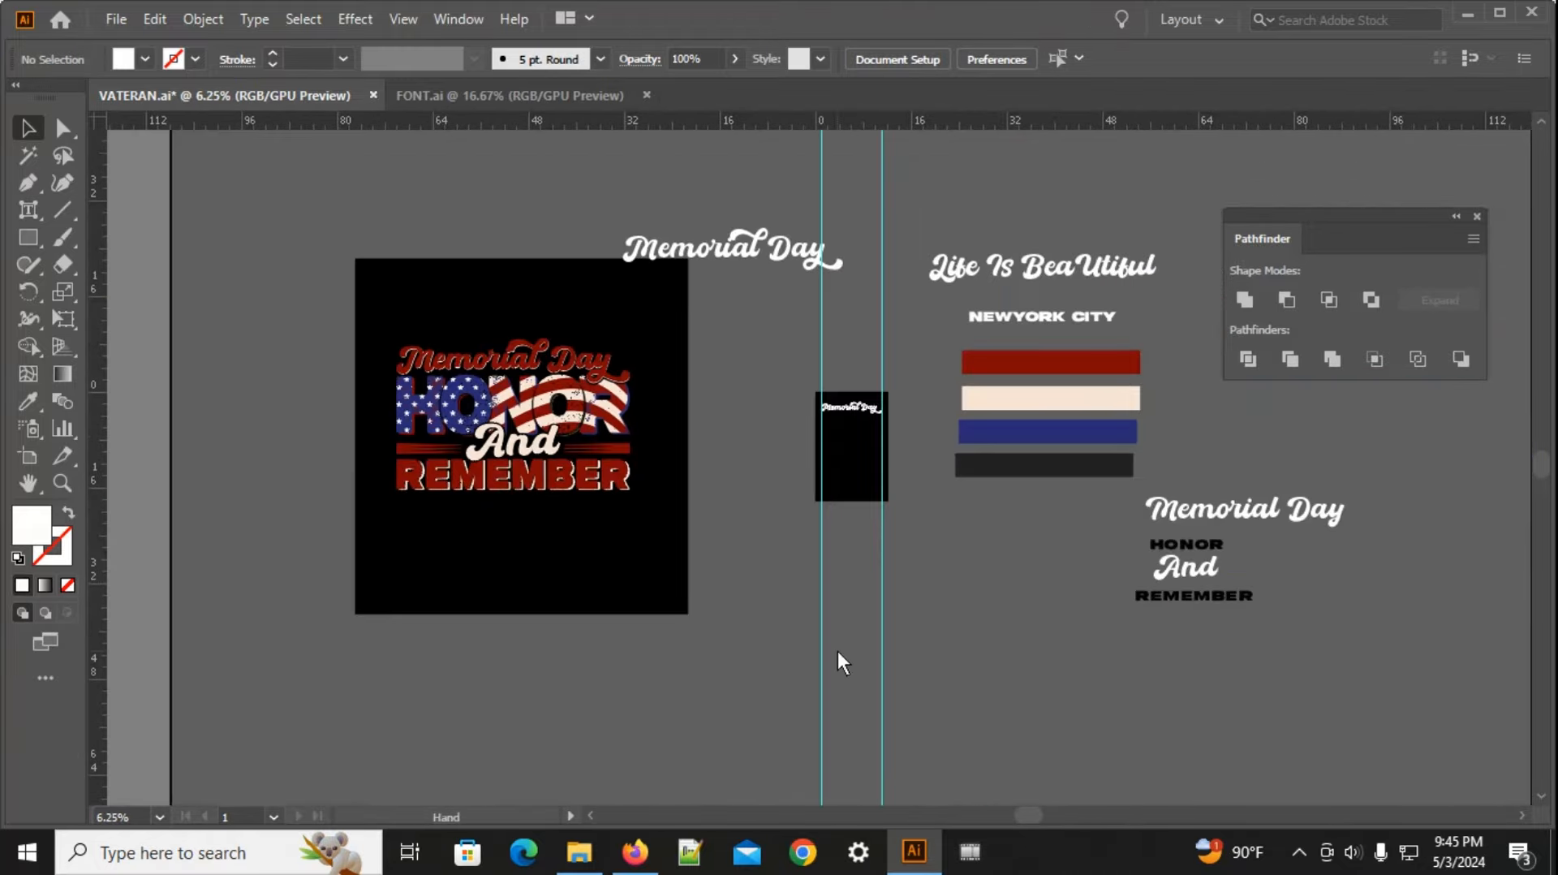
left_click_drag(838, 651, 669, 627)
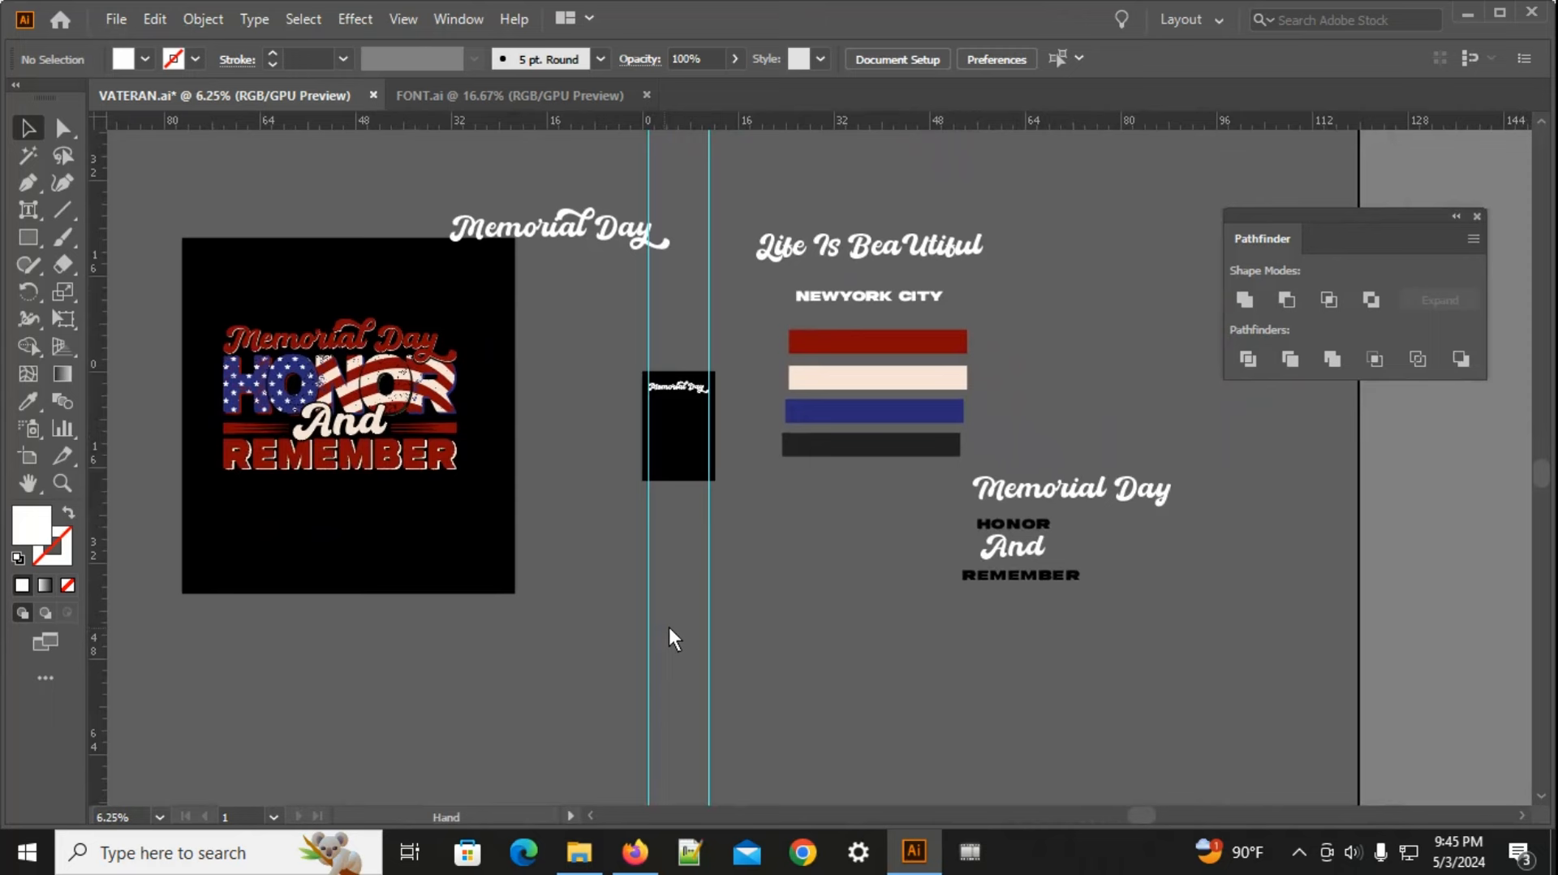
left_click(1010, 522)
left_click(947, 567)
left_click_drag(1007, 524, 670, 534)
key("ctrl+plus")
key("ctrl+plus")
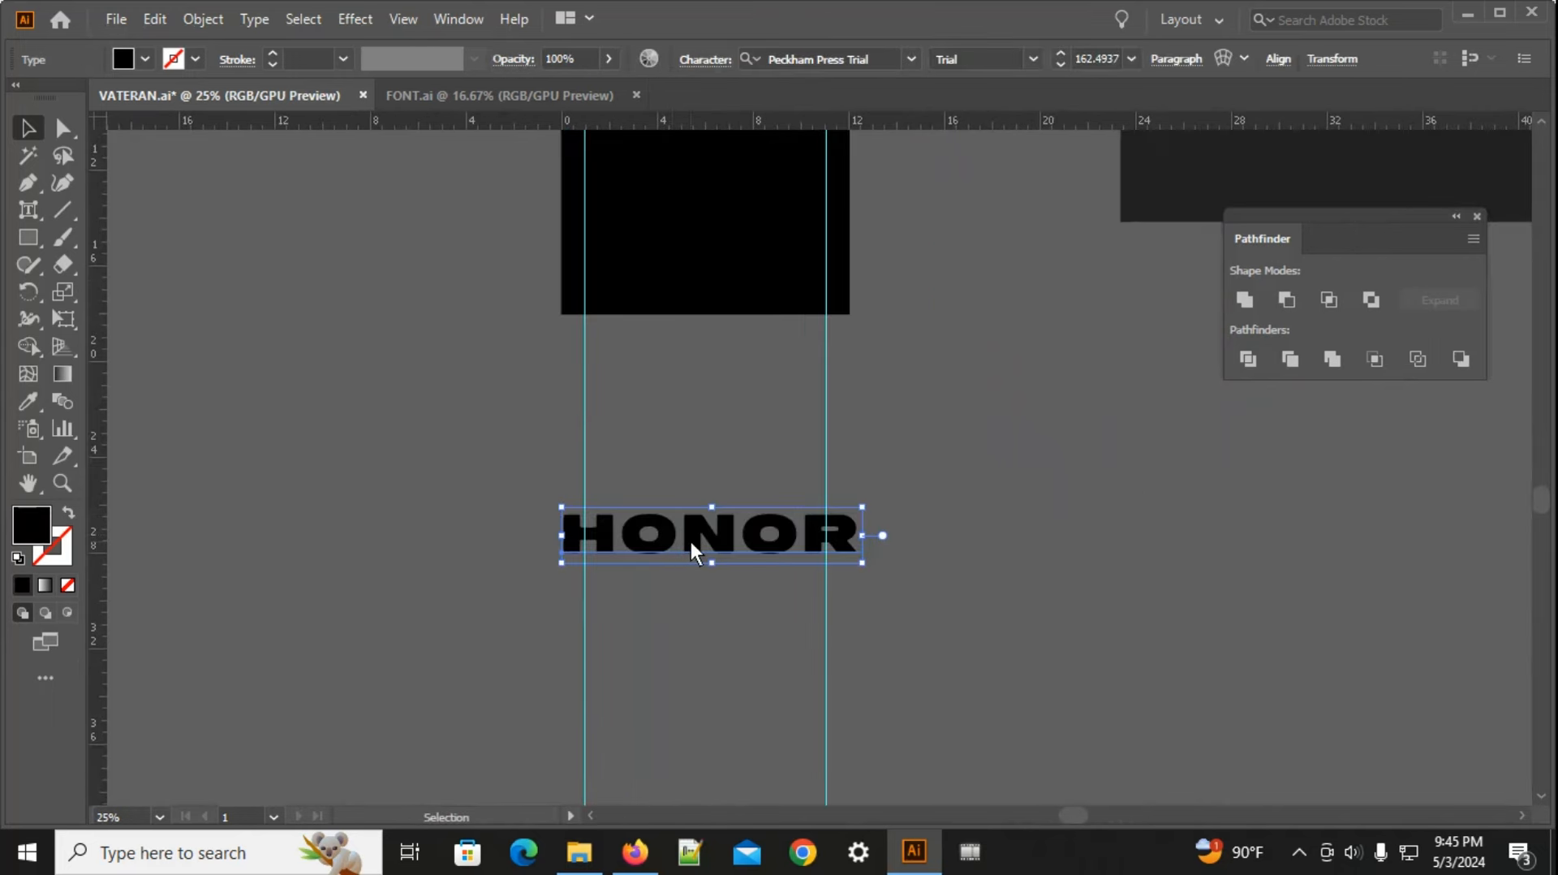
Step: Examine the letter spacing and overlaps of HONOR in the finished reference design
scroll(690, 542, "up", 2)
scroll(672, 539, "down", 2)
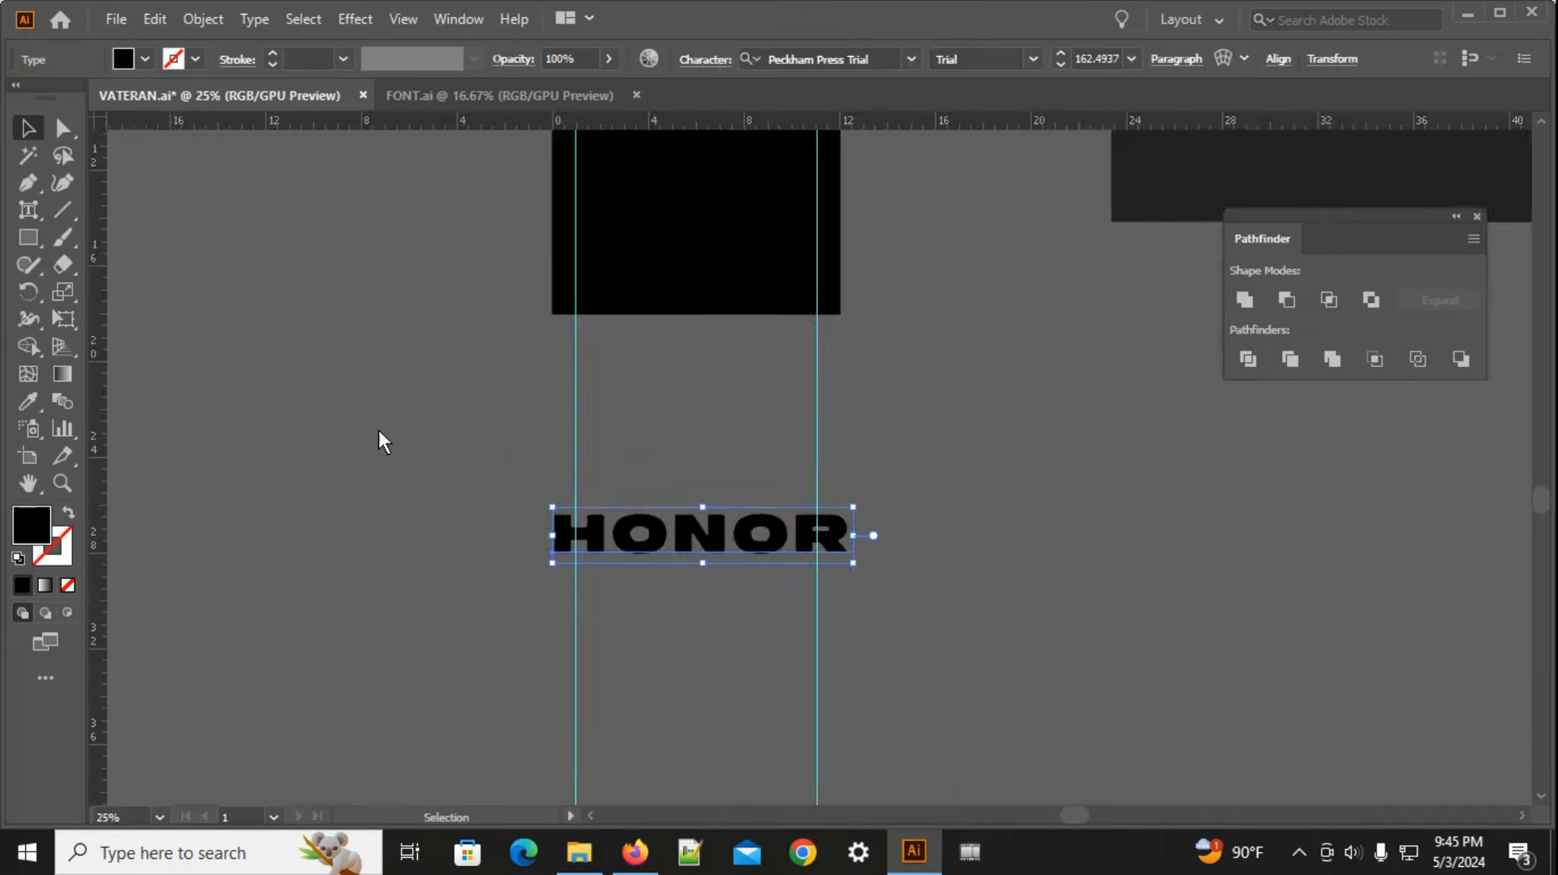
left_click_drag(378, 430, 1016, 741)
left_click_drag(444, 548, 915, 718)
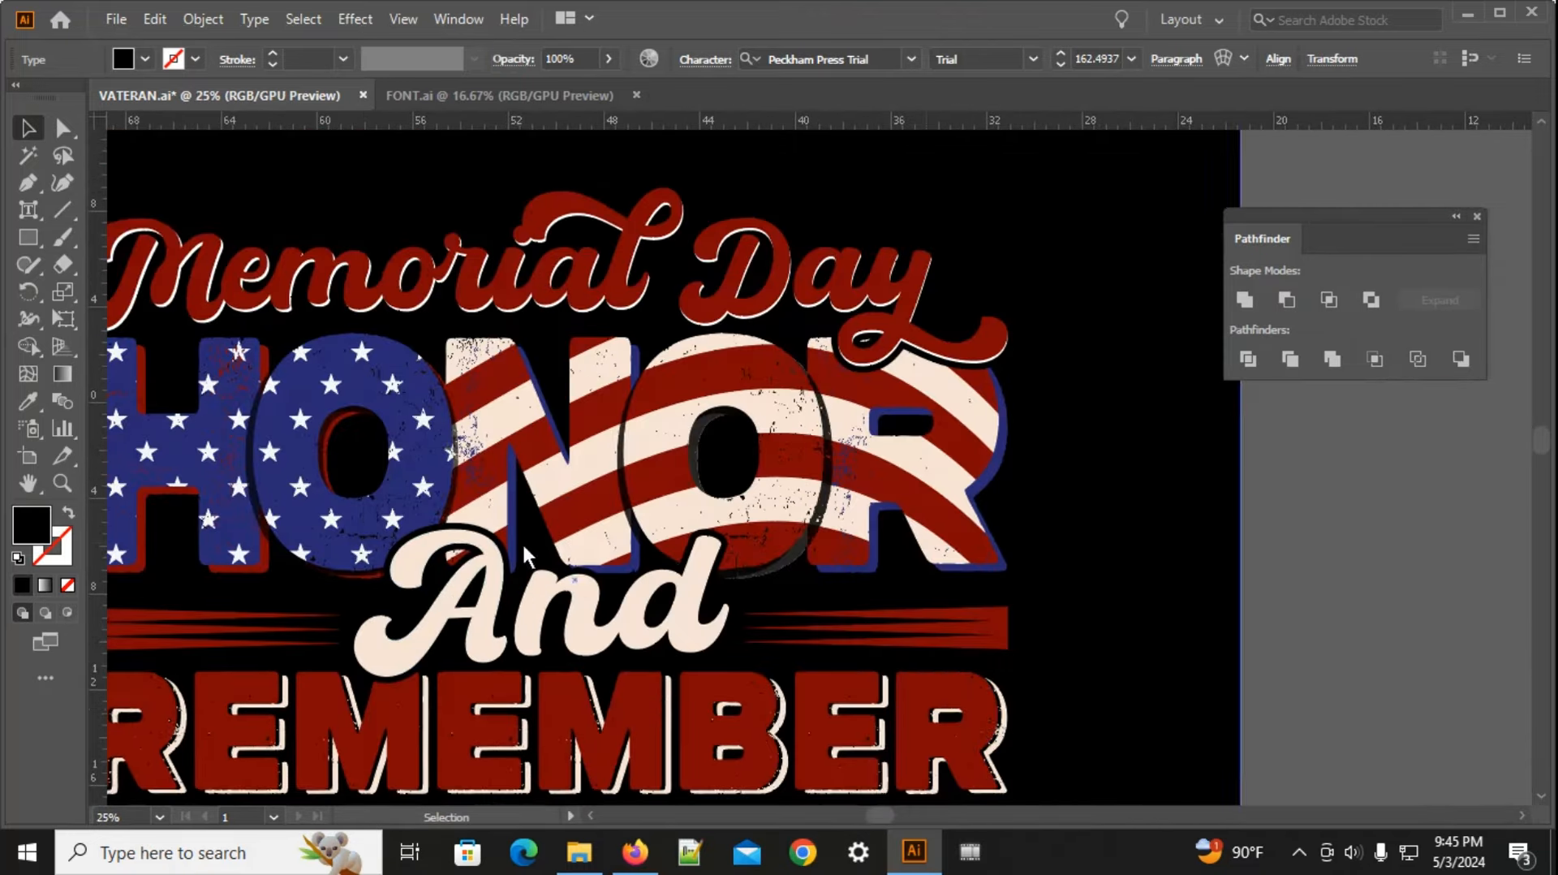
scroll(451, 544, "down", 3)
left_click_drag(828, 575, 368, 252)
scroll(448, 392, "up", 4)
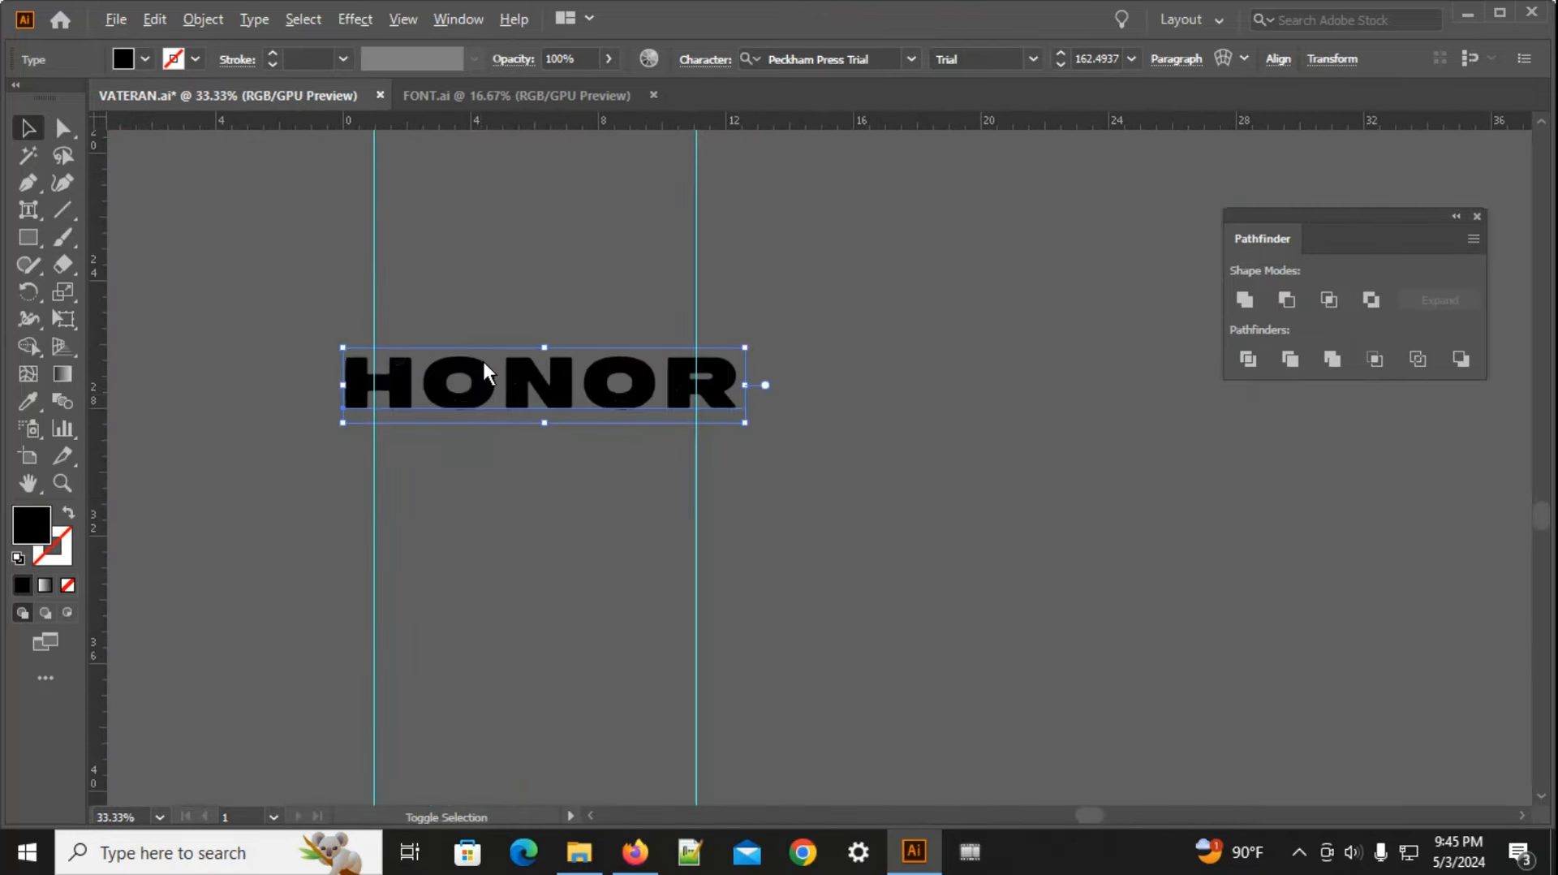
Step: Set the HONOR text's tracking to -100 and check closely how the letters overlap
left_click(709, 62)
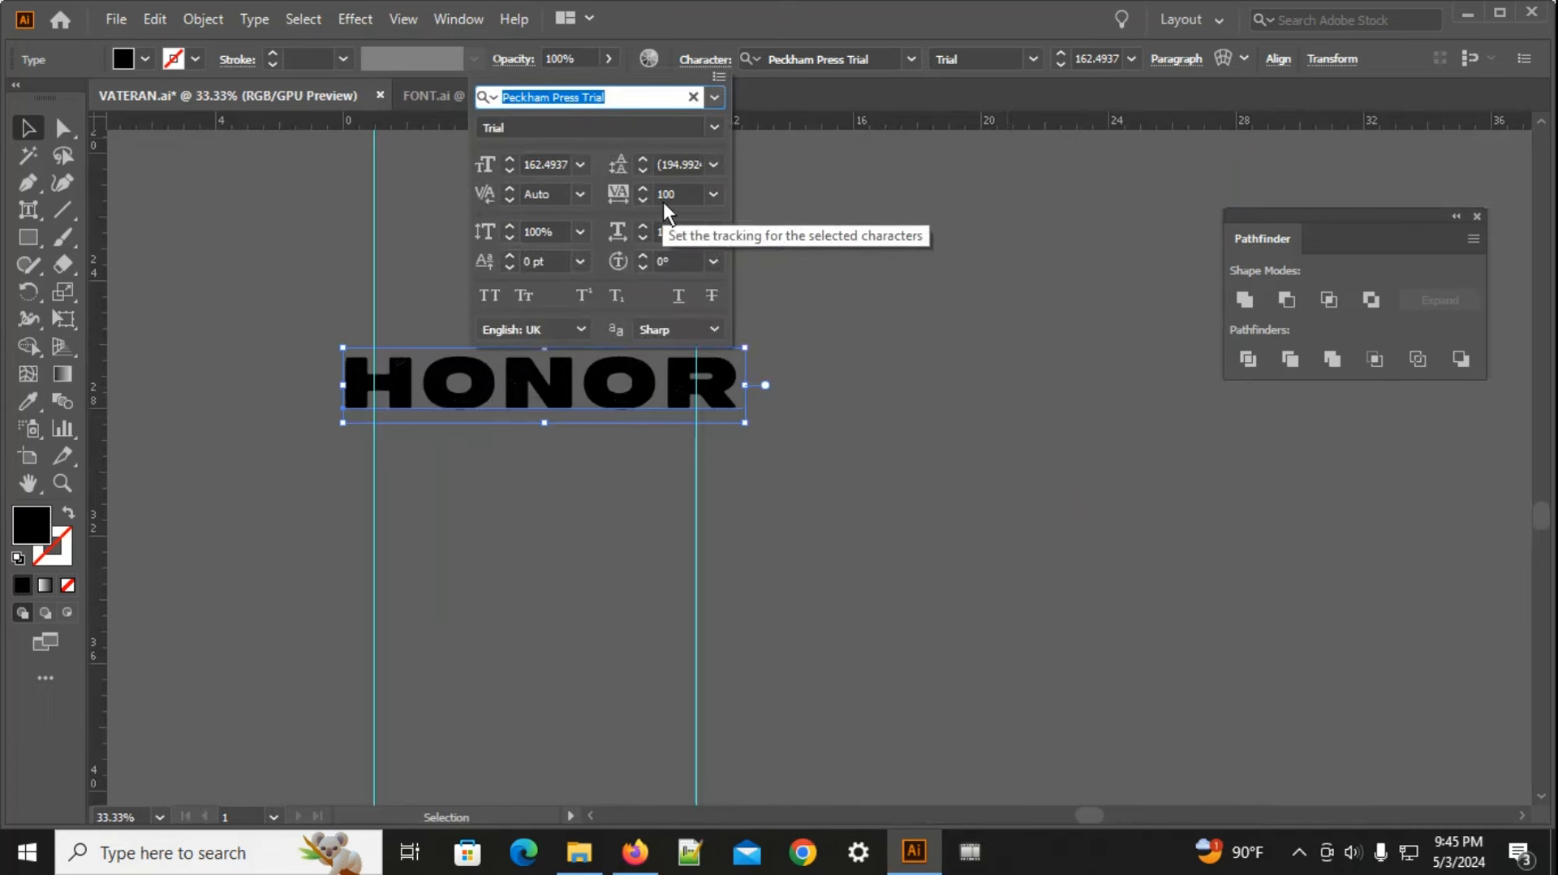
left_click(693, 198)
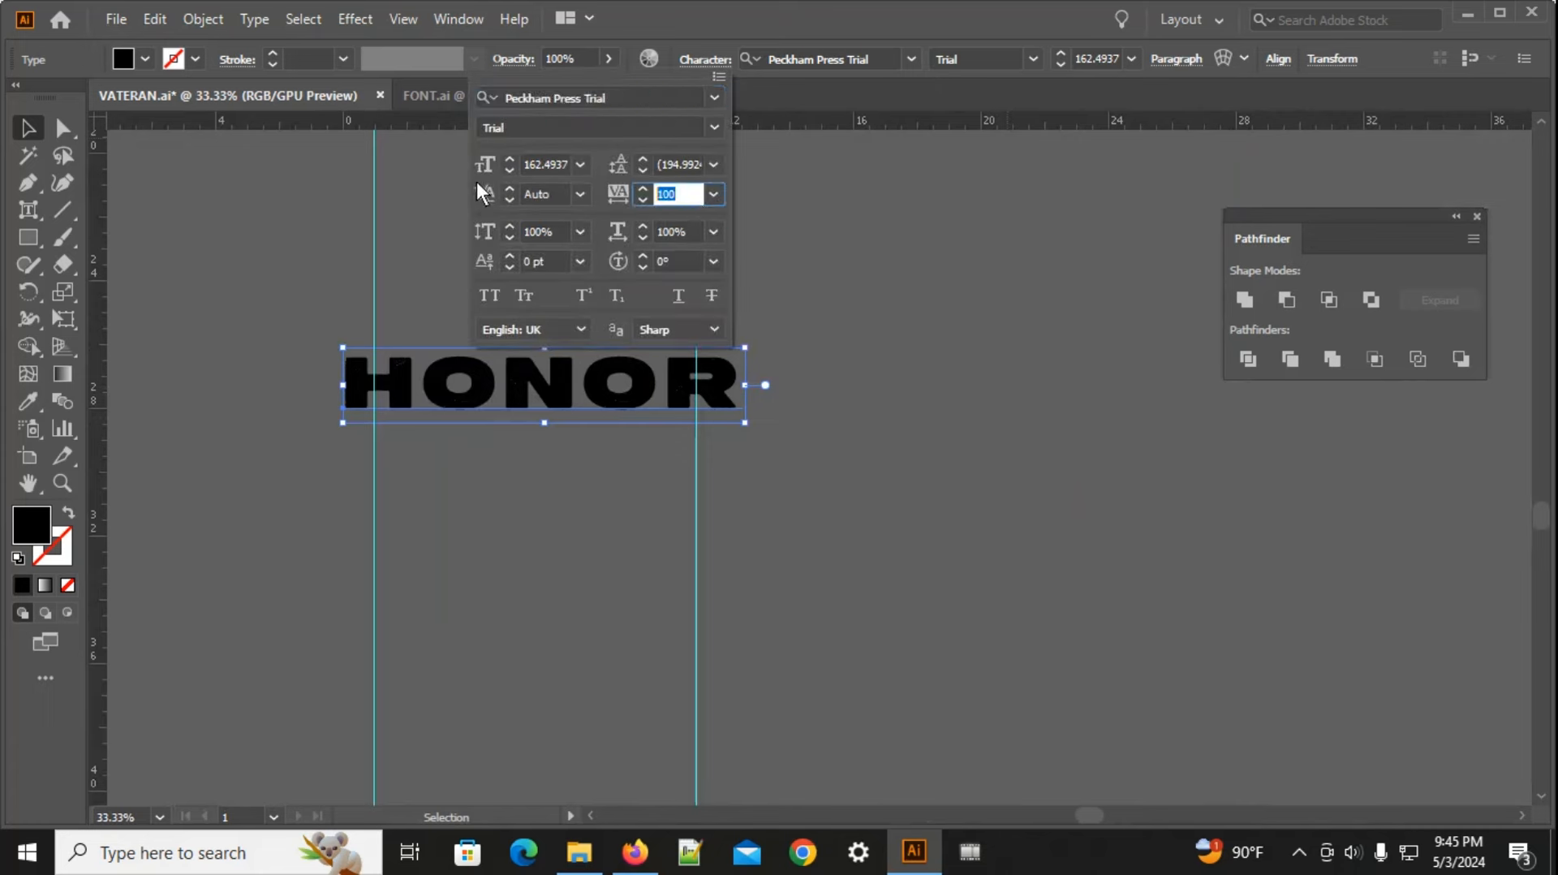
type("-100")
key("Return")
scroll(406, 391, "up", 4)
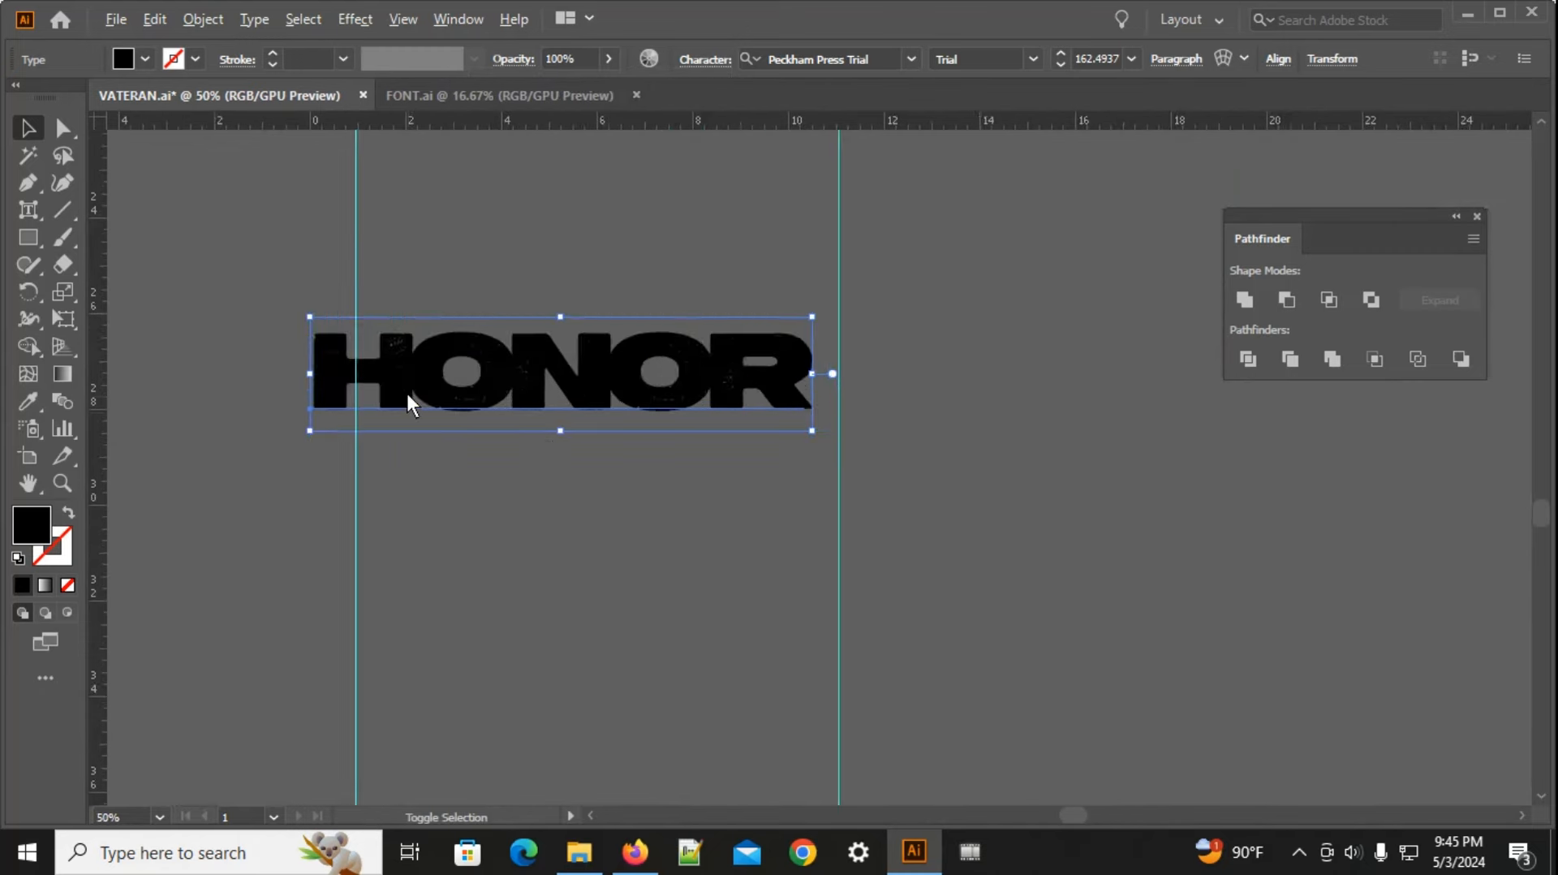
scroll(439, 305, "up", 3)
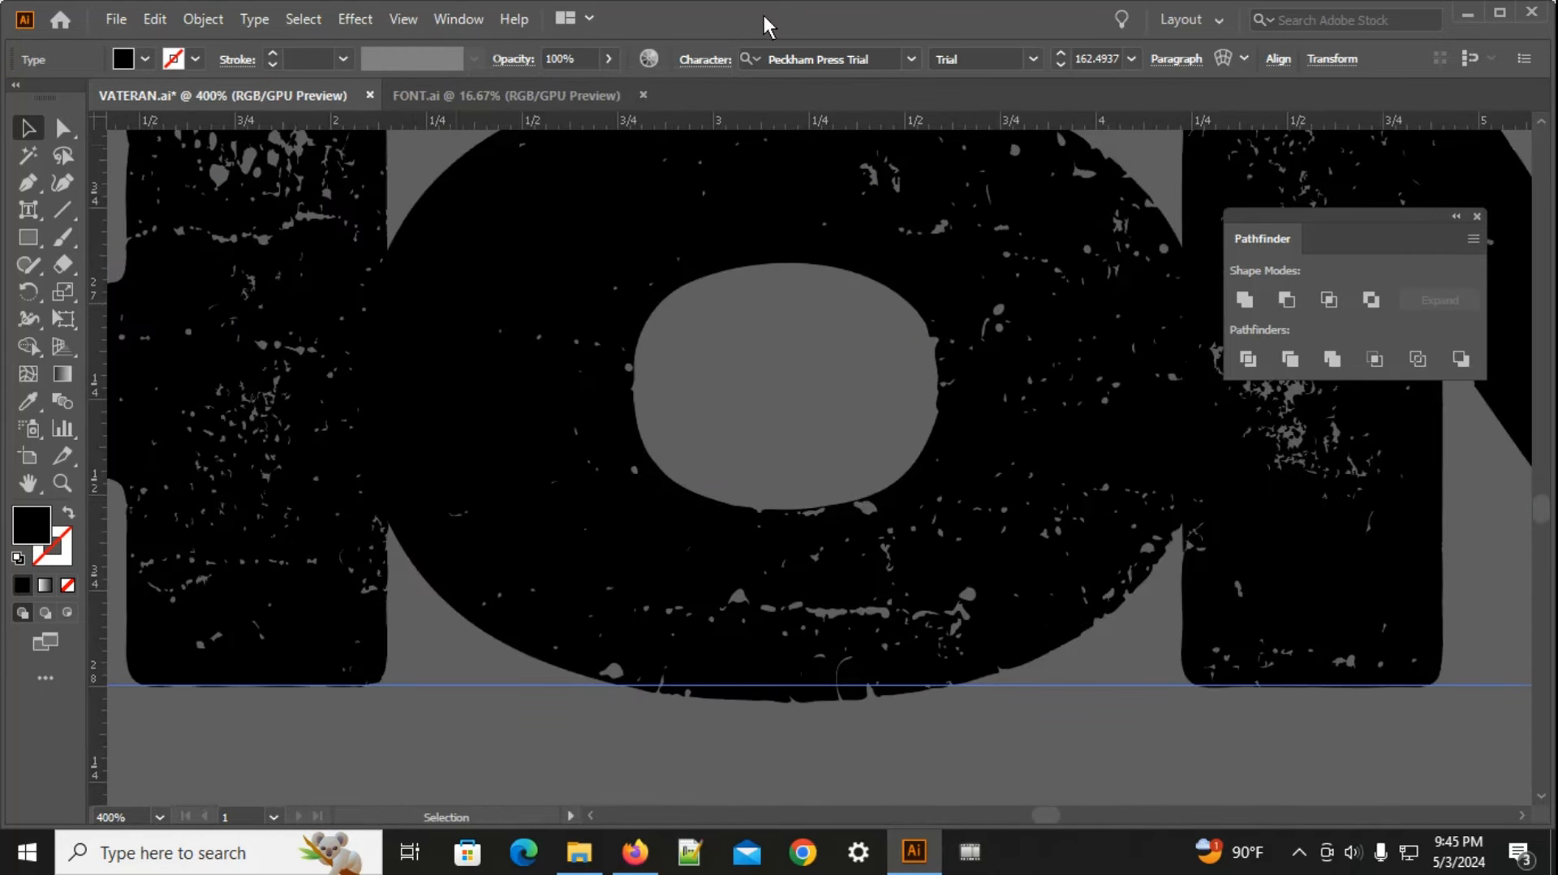
Step: Set the tracking of the HONOR text to -150 and review the tightened word
left_click(691, 60)
left_click(682, 194)
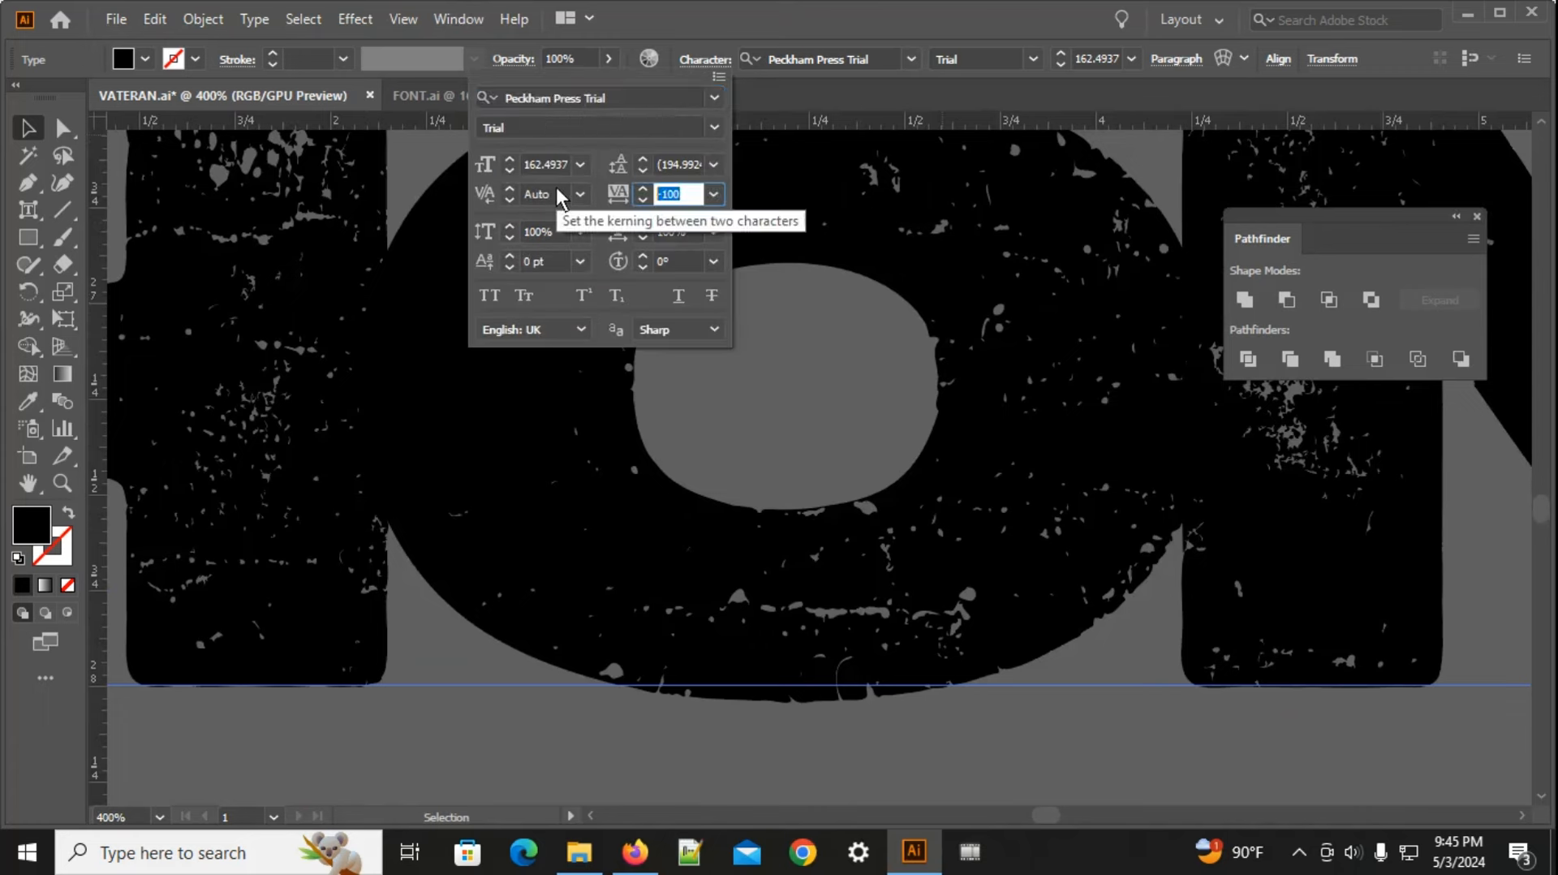
type("-150")
left_click(547, 733)
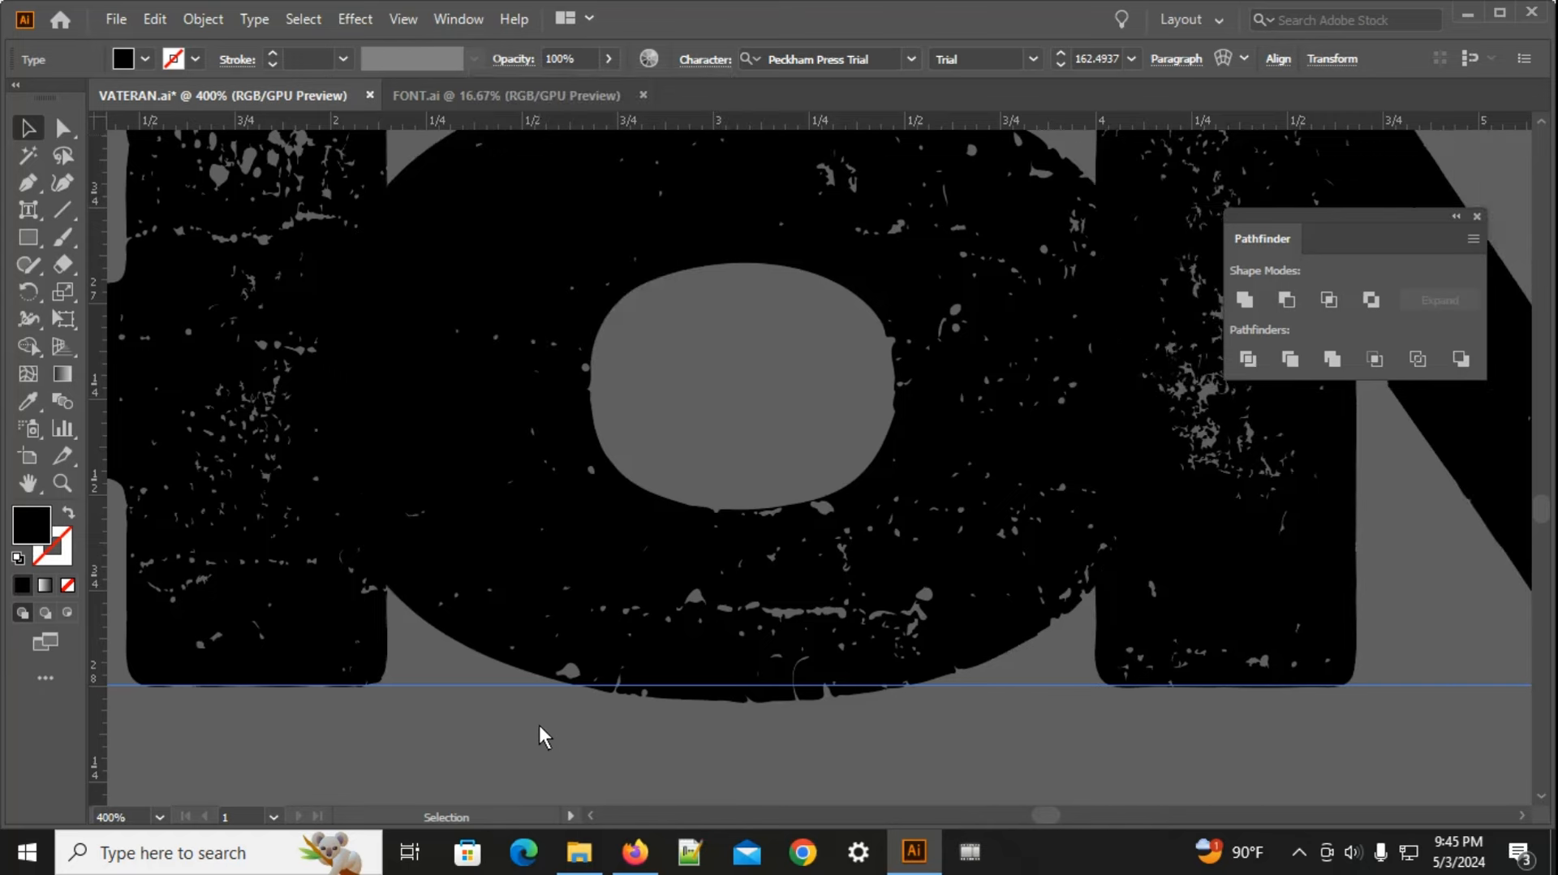
scroll(542, 637, "down", 3)
scroll(718, 603, "down", 2)
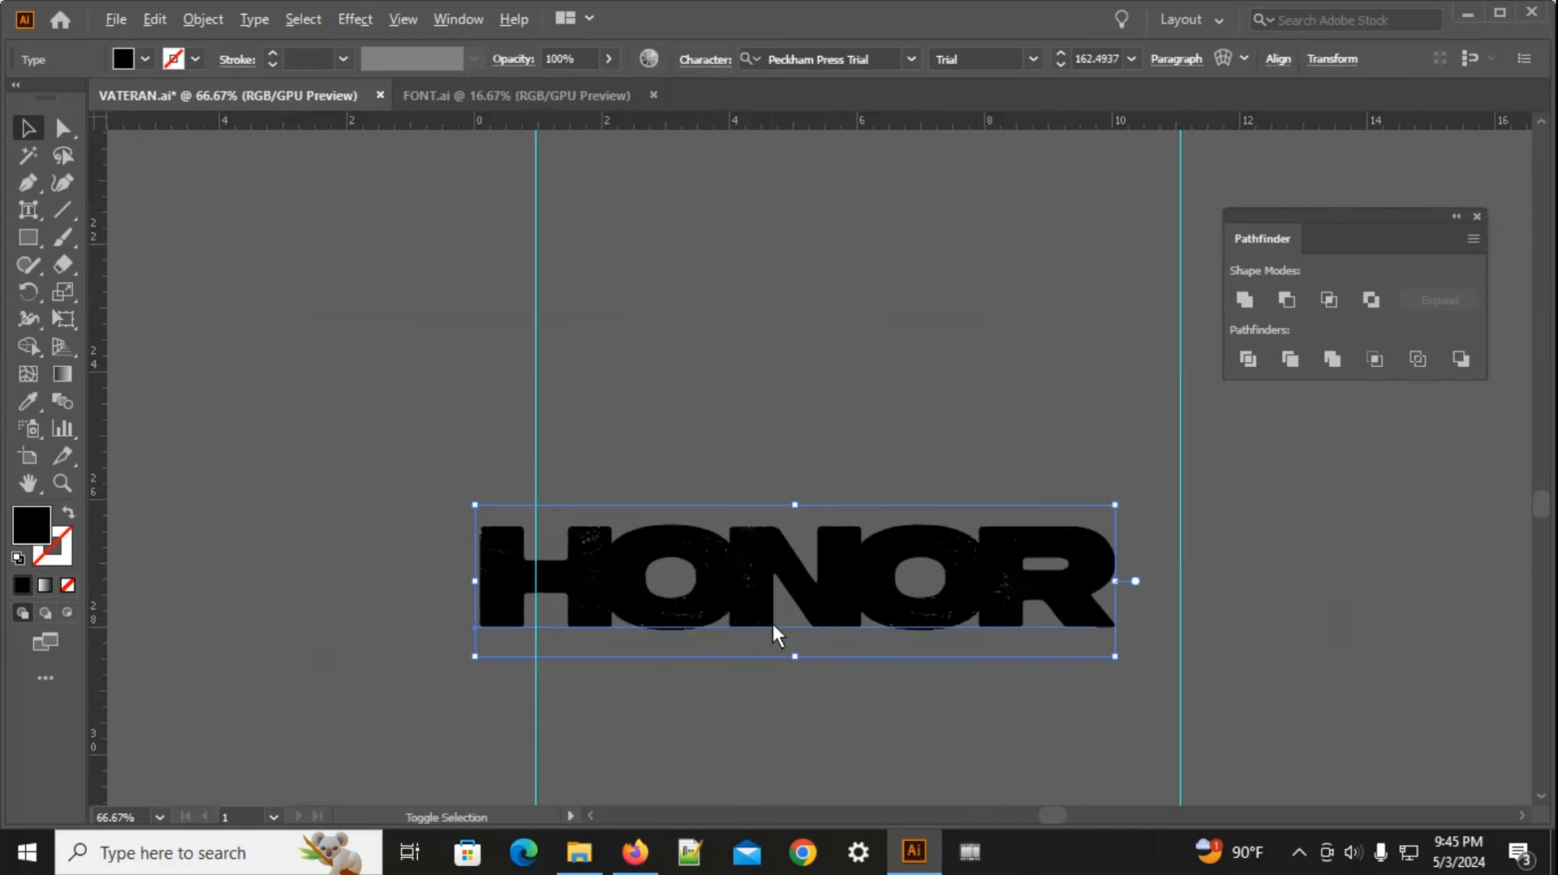
scroll(773, 624, "up", 1)
left_click_drag(773, 624, 752, 544)
scroll(752, 544, "down", 1)
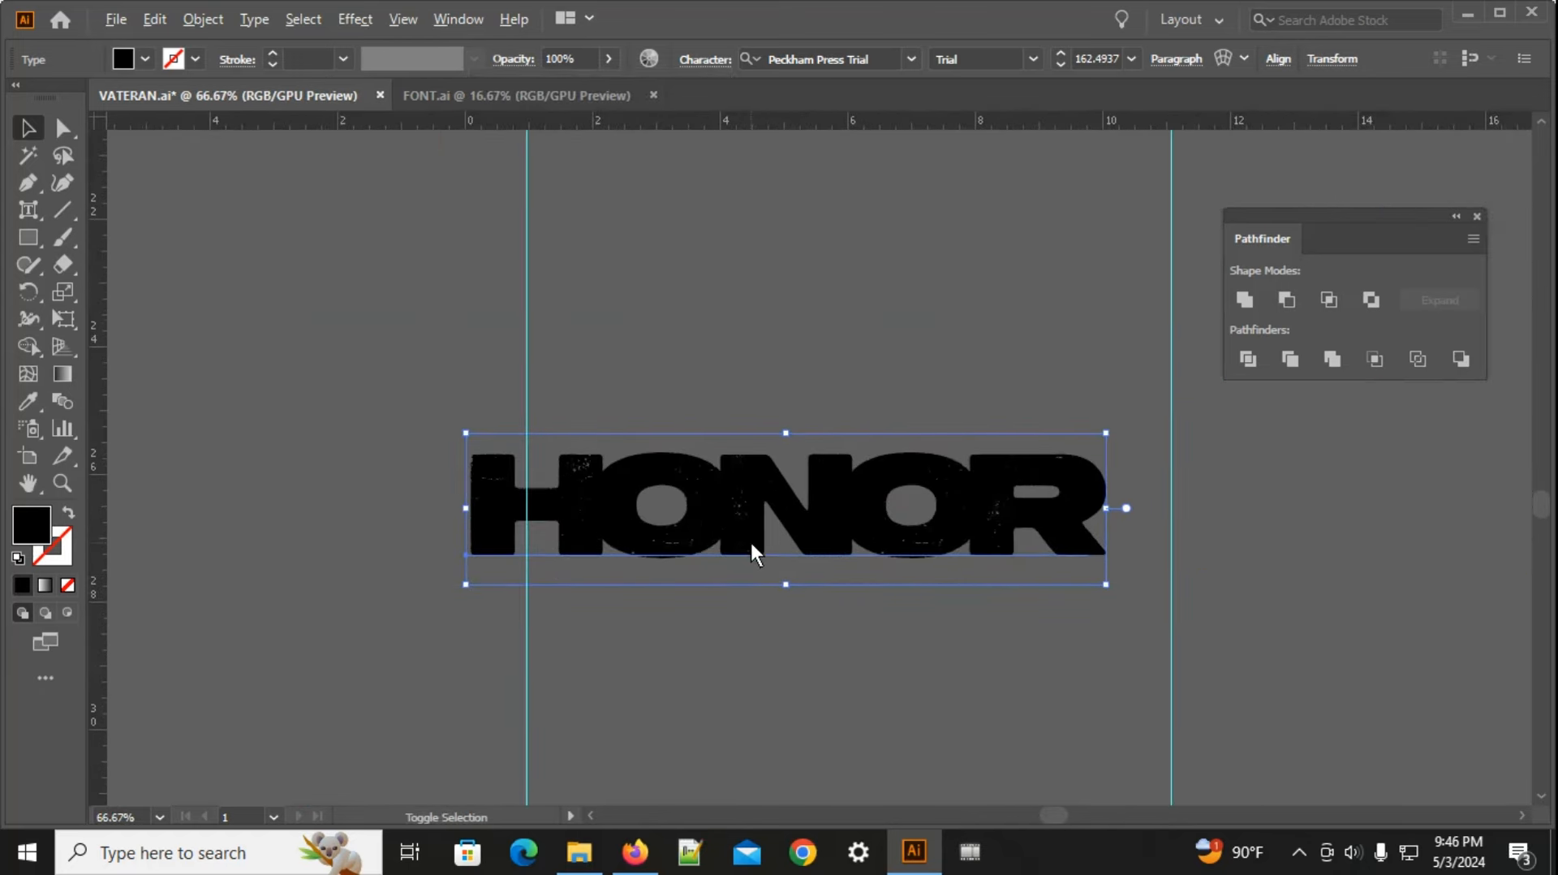
Step: Convert the HONOR text to outlines and stretch the letters taller evenly about their centre
right_click(773, 493)
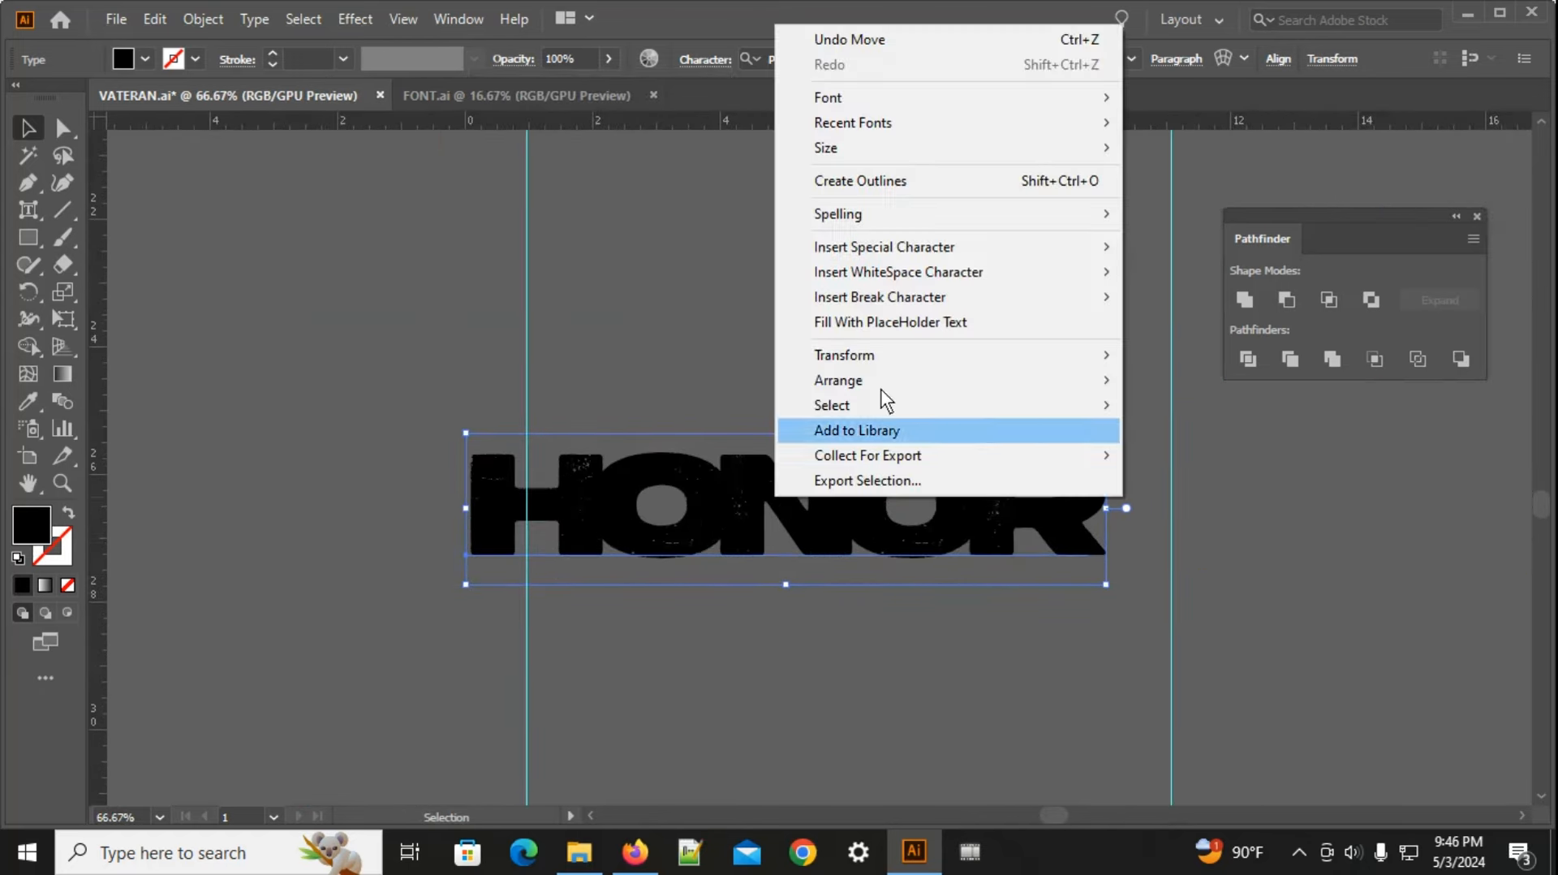
left_click(877, 185)
scroll(650, 558, "up", 2)
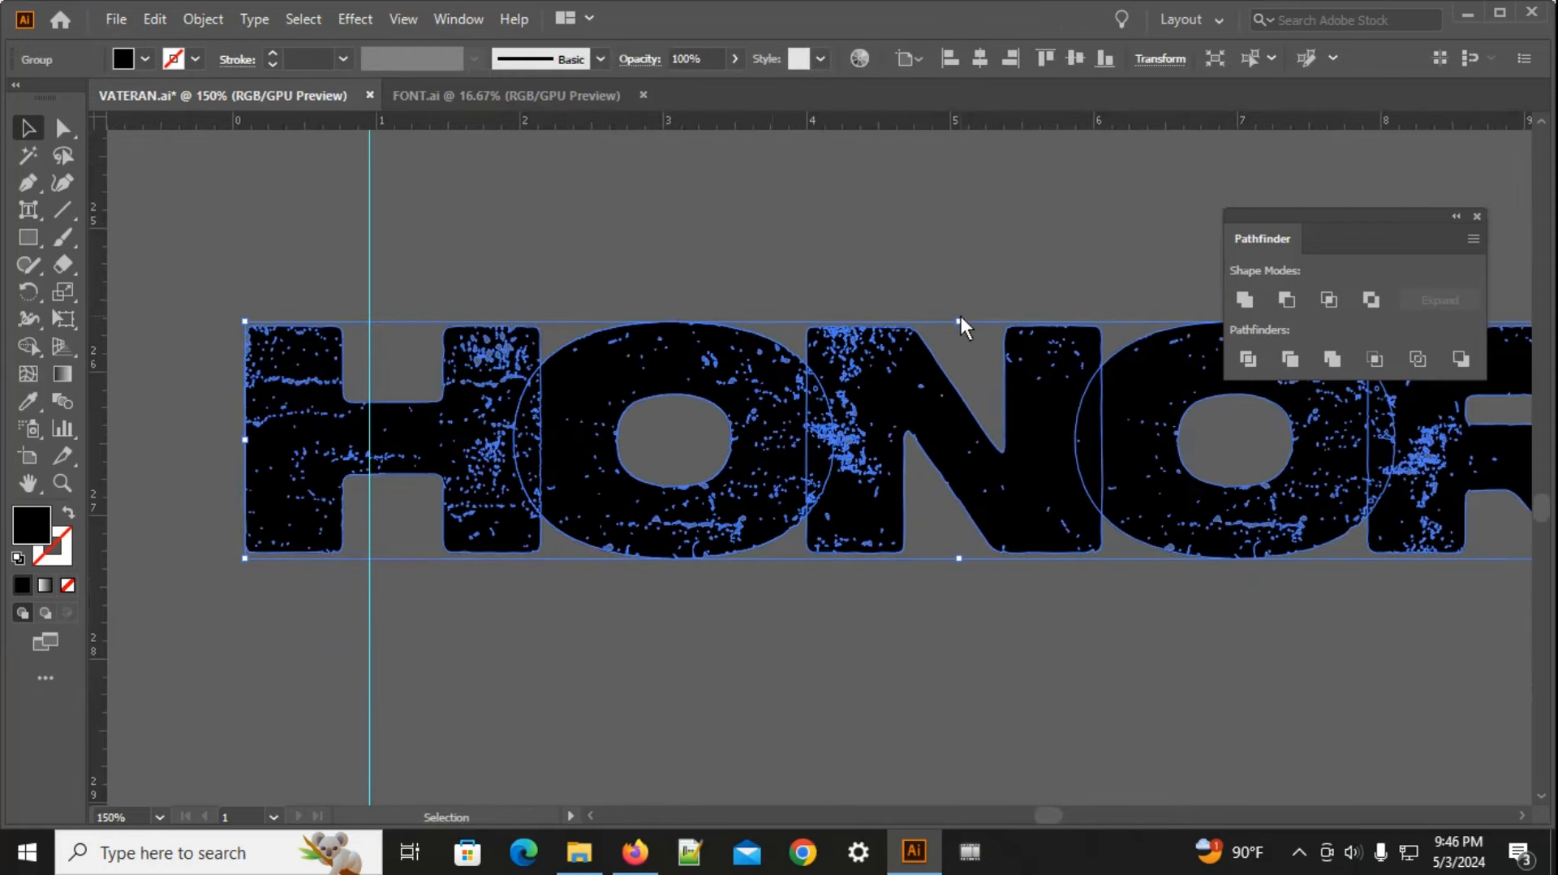
left_click_drag(961, 324, 958, 298)
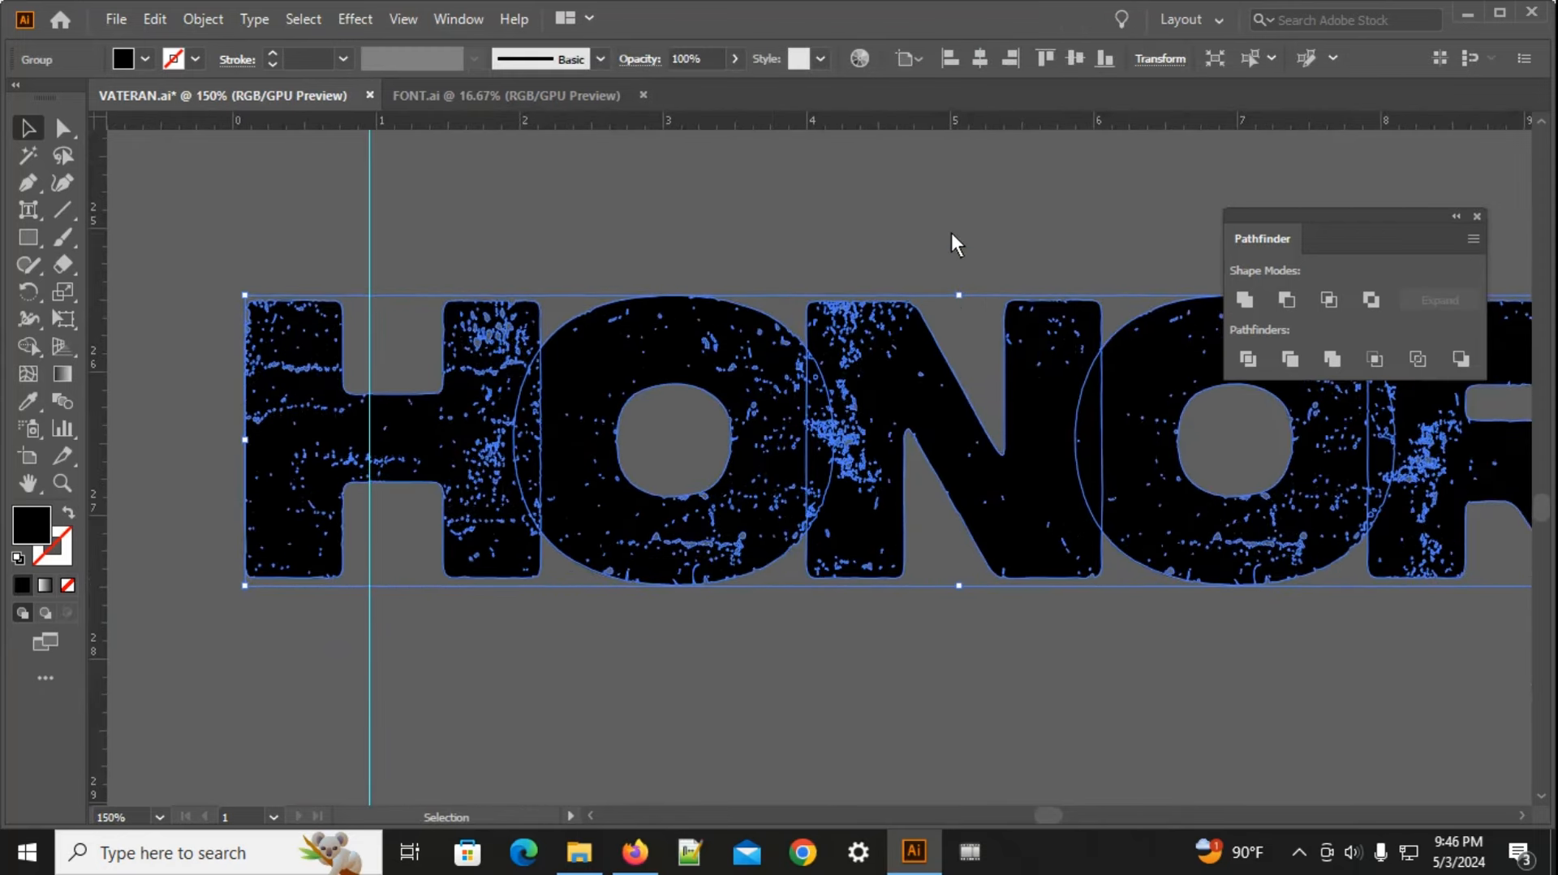
left_click(953, 244)
scroll(757, 501, "down", 5)
Step: Fill the outlined HONOR lettering with the orange DD6310
left_click(784, 490)
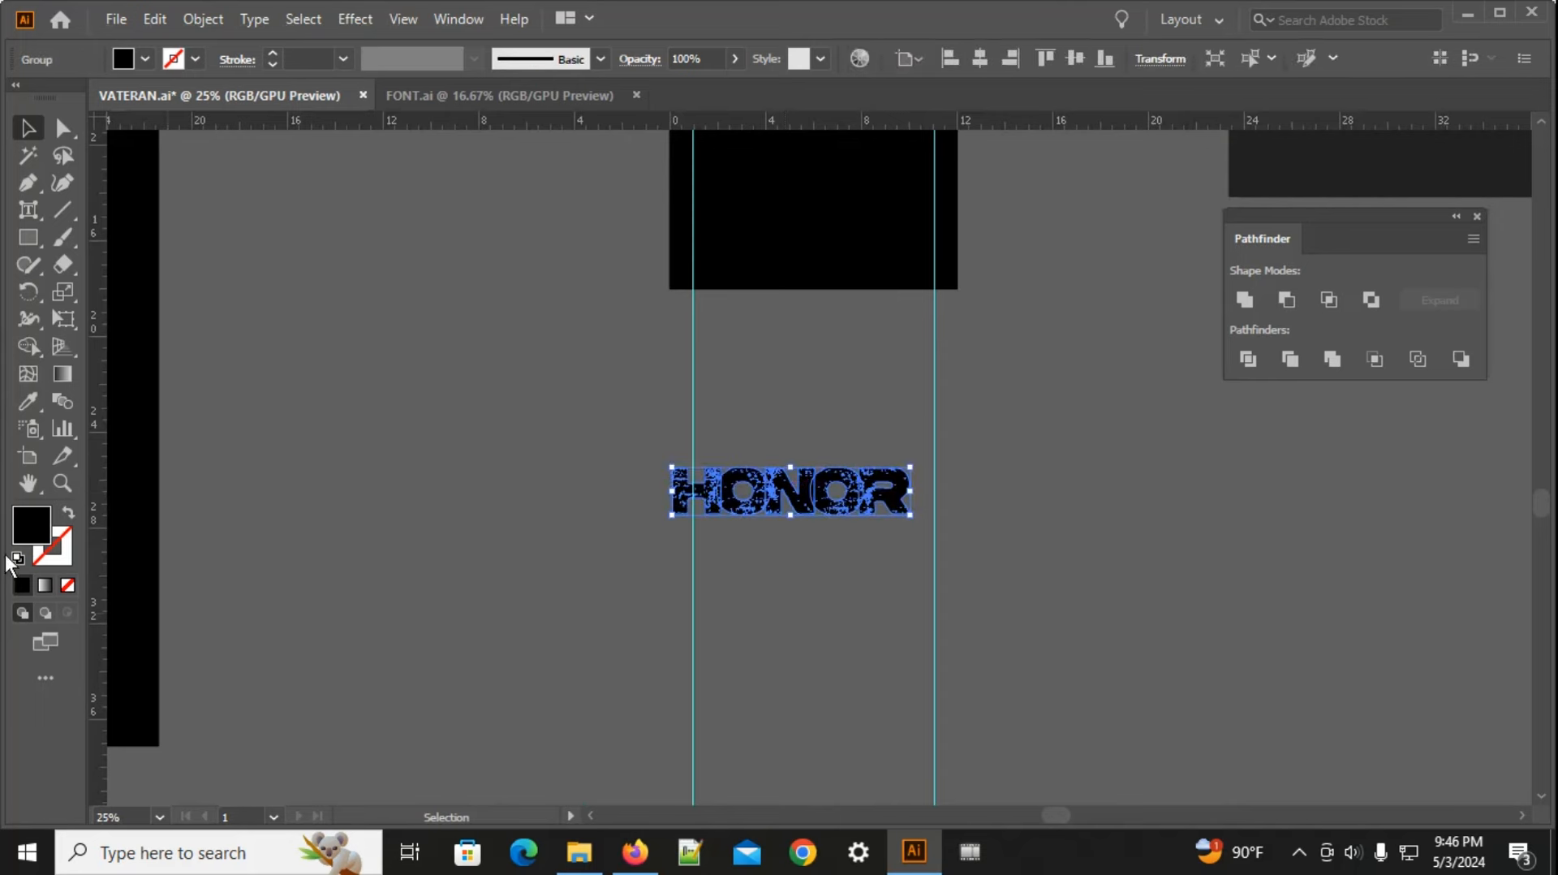
double_click(36, 529)
left_click(980, 261)
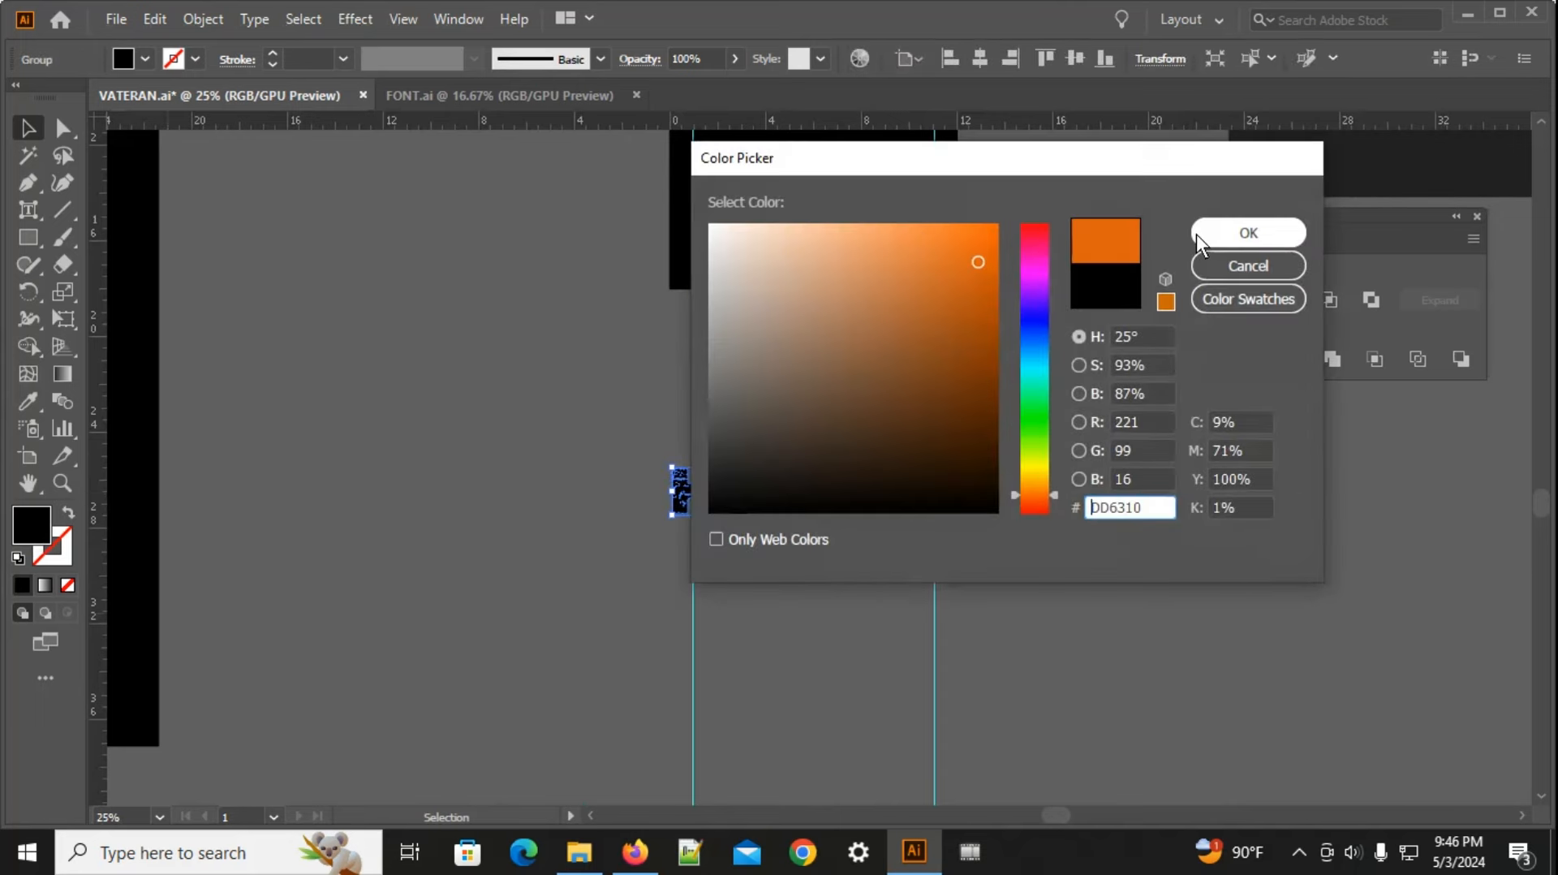
left_click(1248, 233)
Step: Move HONOR onto the small black artboard directly beneath the Memorial Day script and centre it horizontally
scroll(658, 630, "down", 1)
scroll(810, 696, "up", 3)
left_click_drag(743, 698, 750, 354)
scroll(747, 341, "up", 2)
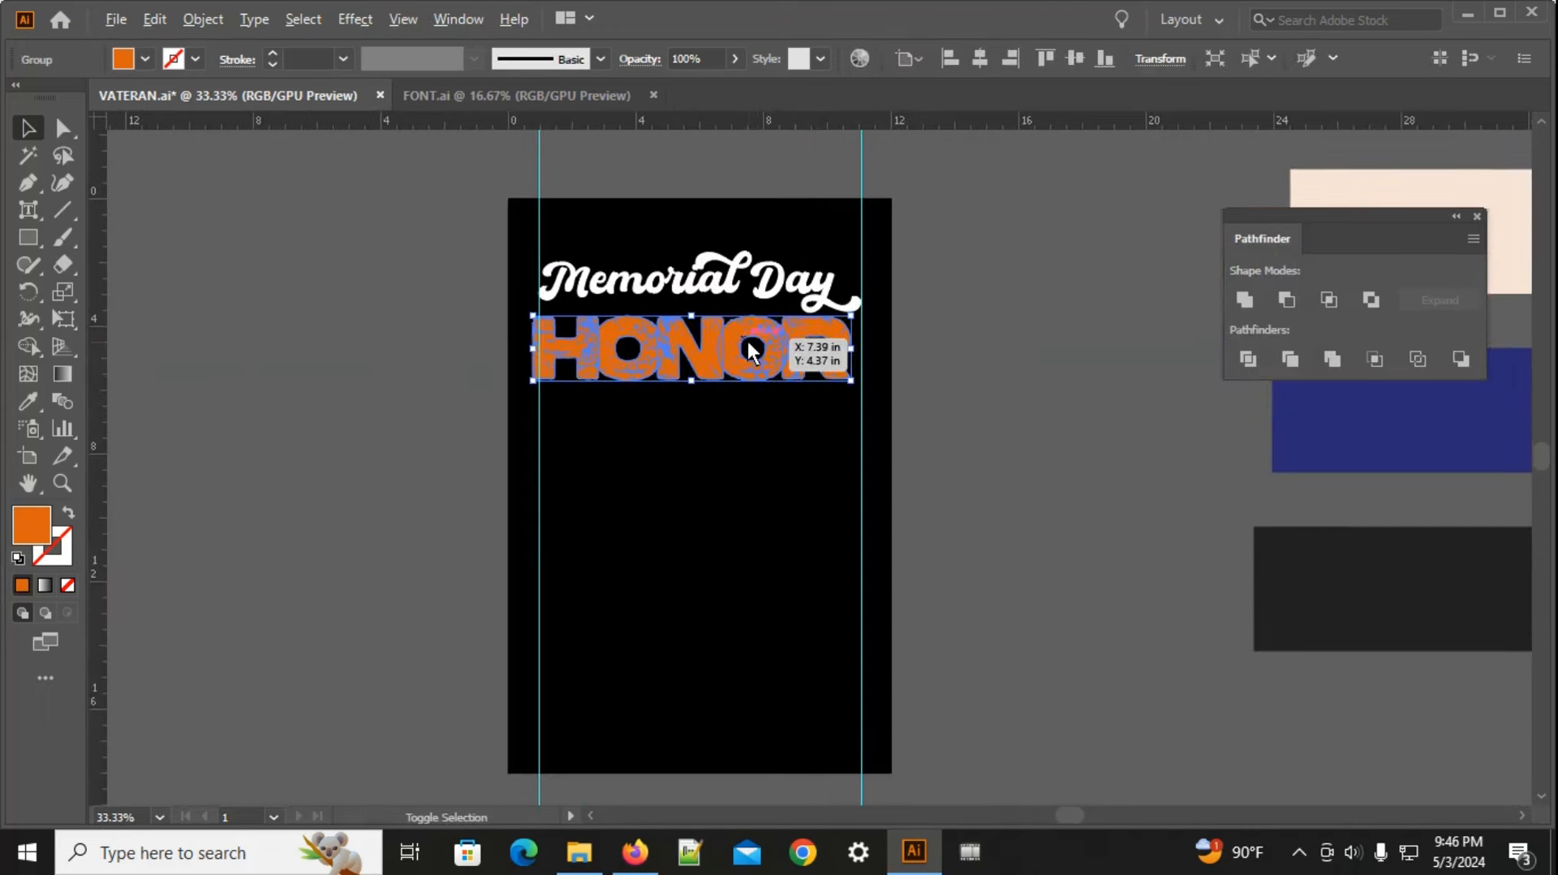
scroll(572, 345, "up", 2)
left_click(980, 57)
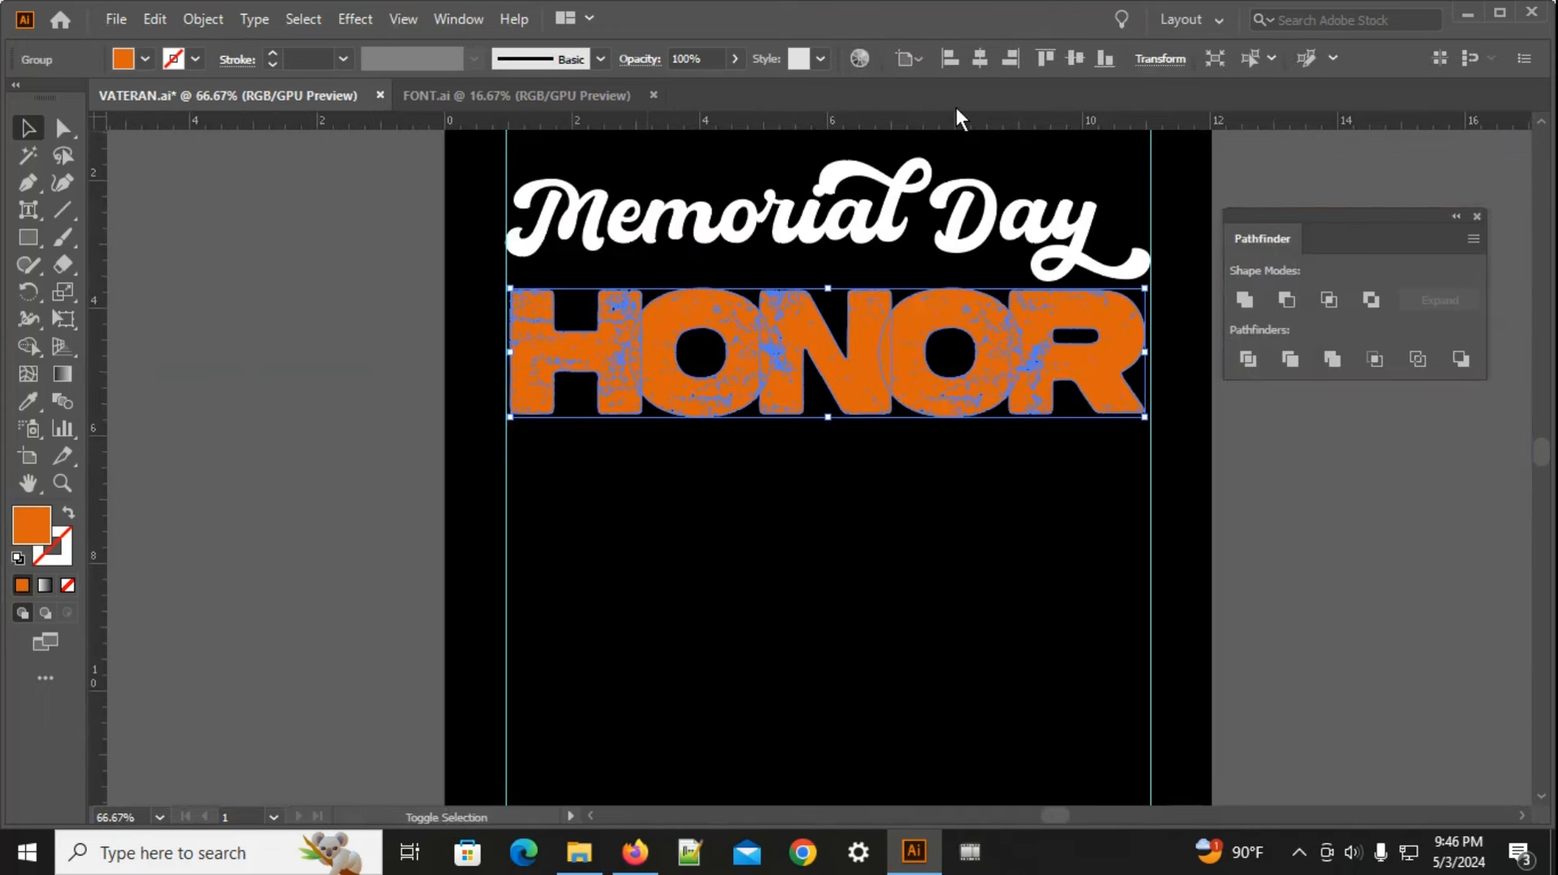
key("ctrl+shift+a")
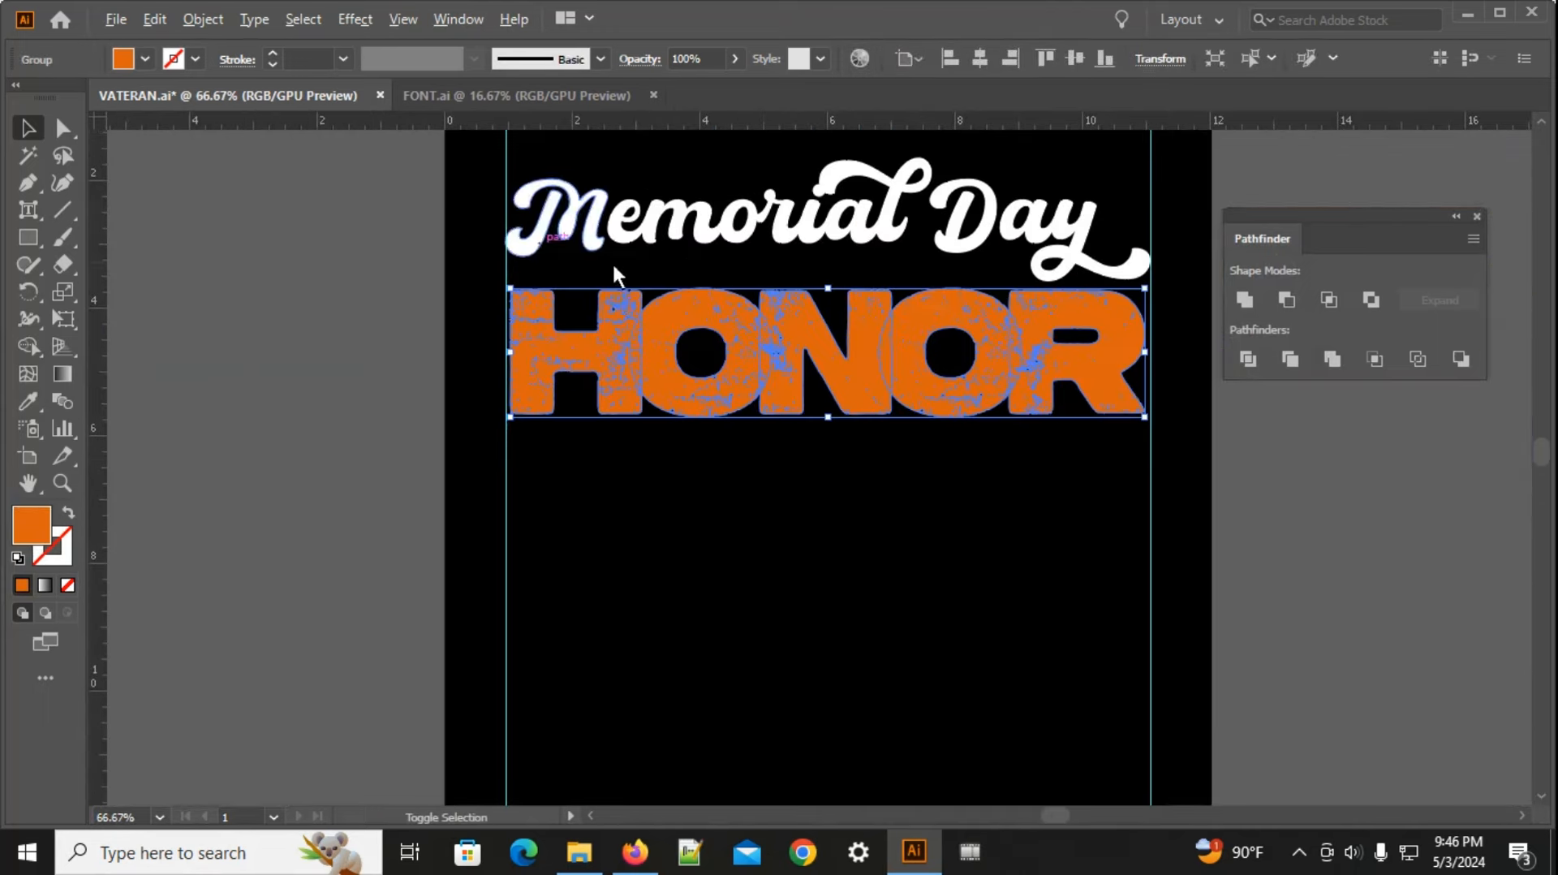
Step: Scale the HONOR lettering up slightly about its centre so it spans exactly between the two vertical guides
left_click_drag(836, 275, 830, 348)
scroll(482, 396, "up", 3)
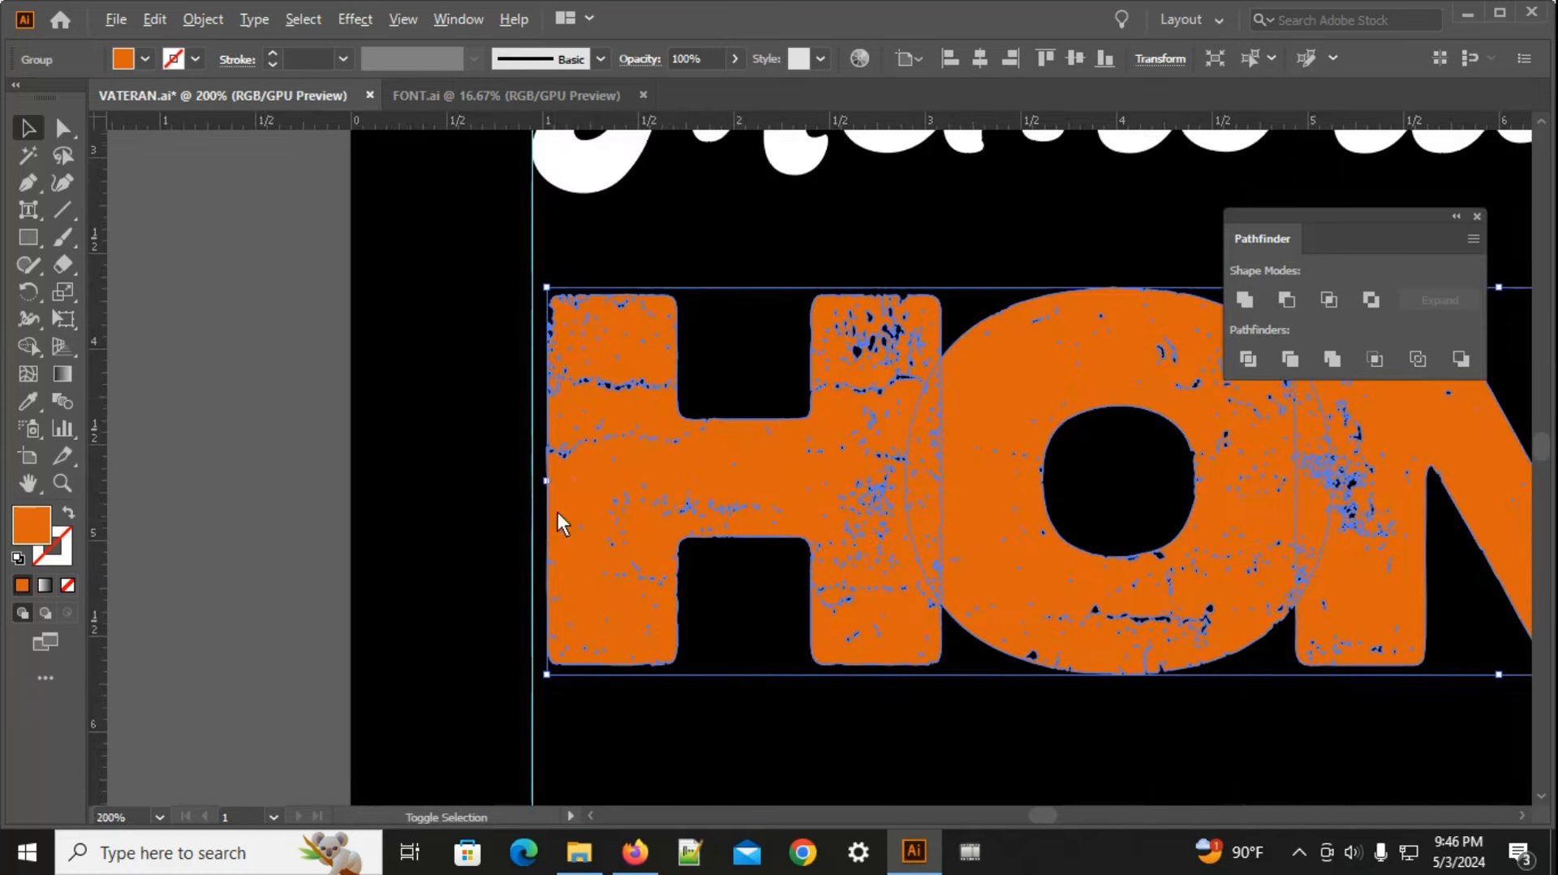
left_click_drag(542, 482, 533, 484)
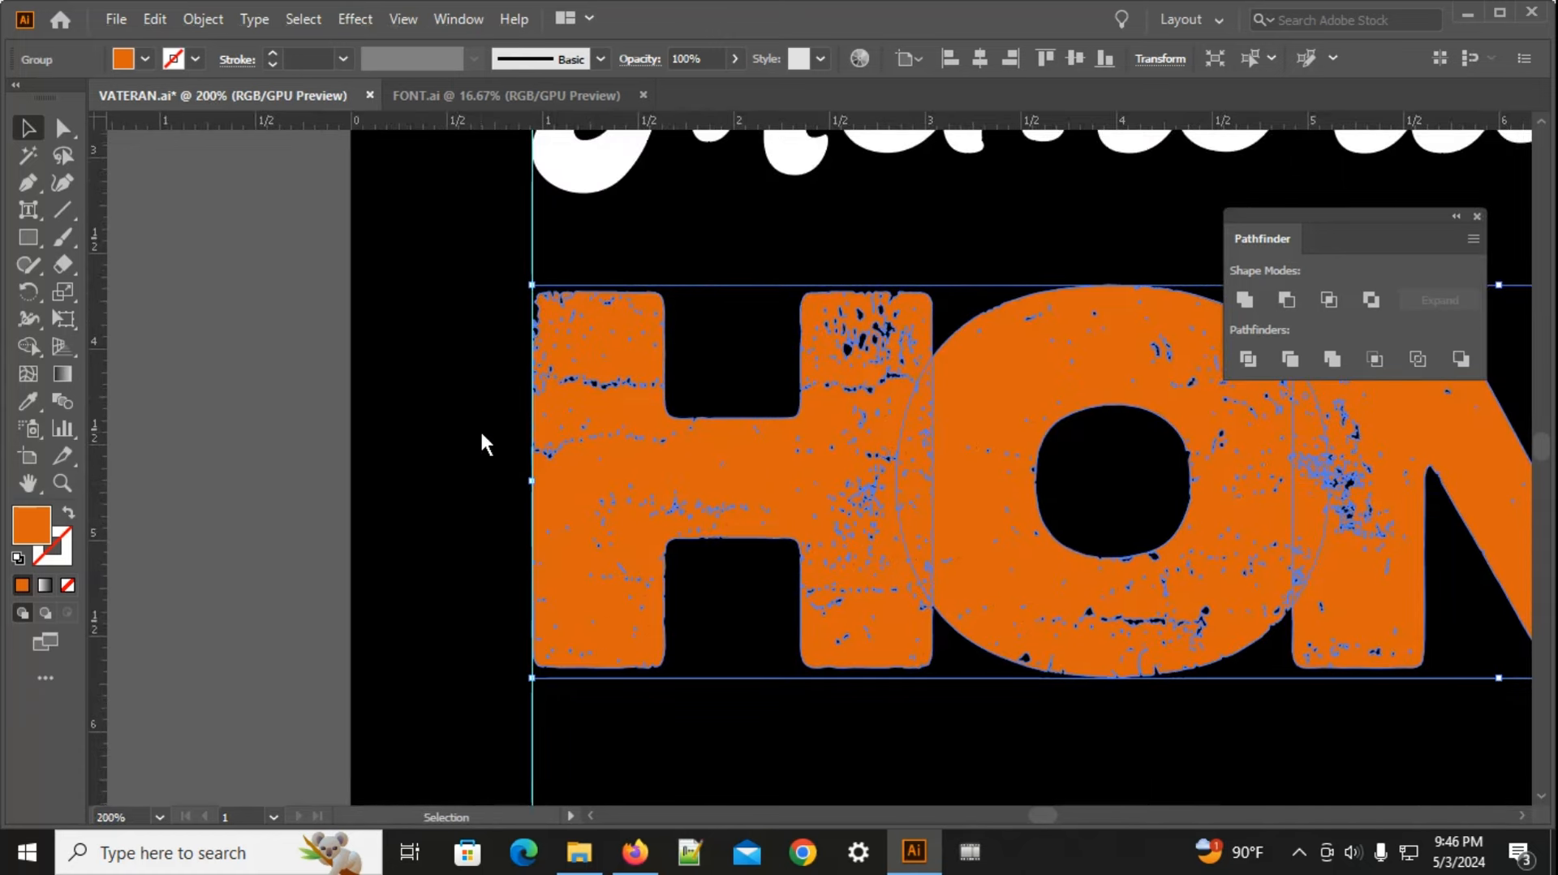
left_click(467, 466)
scroll(463, 480, "down", 1)
left_click(844, 197)
scroll(762, 367, "down", 3)
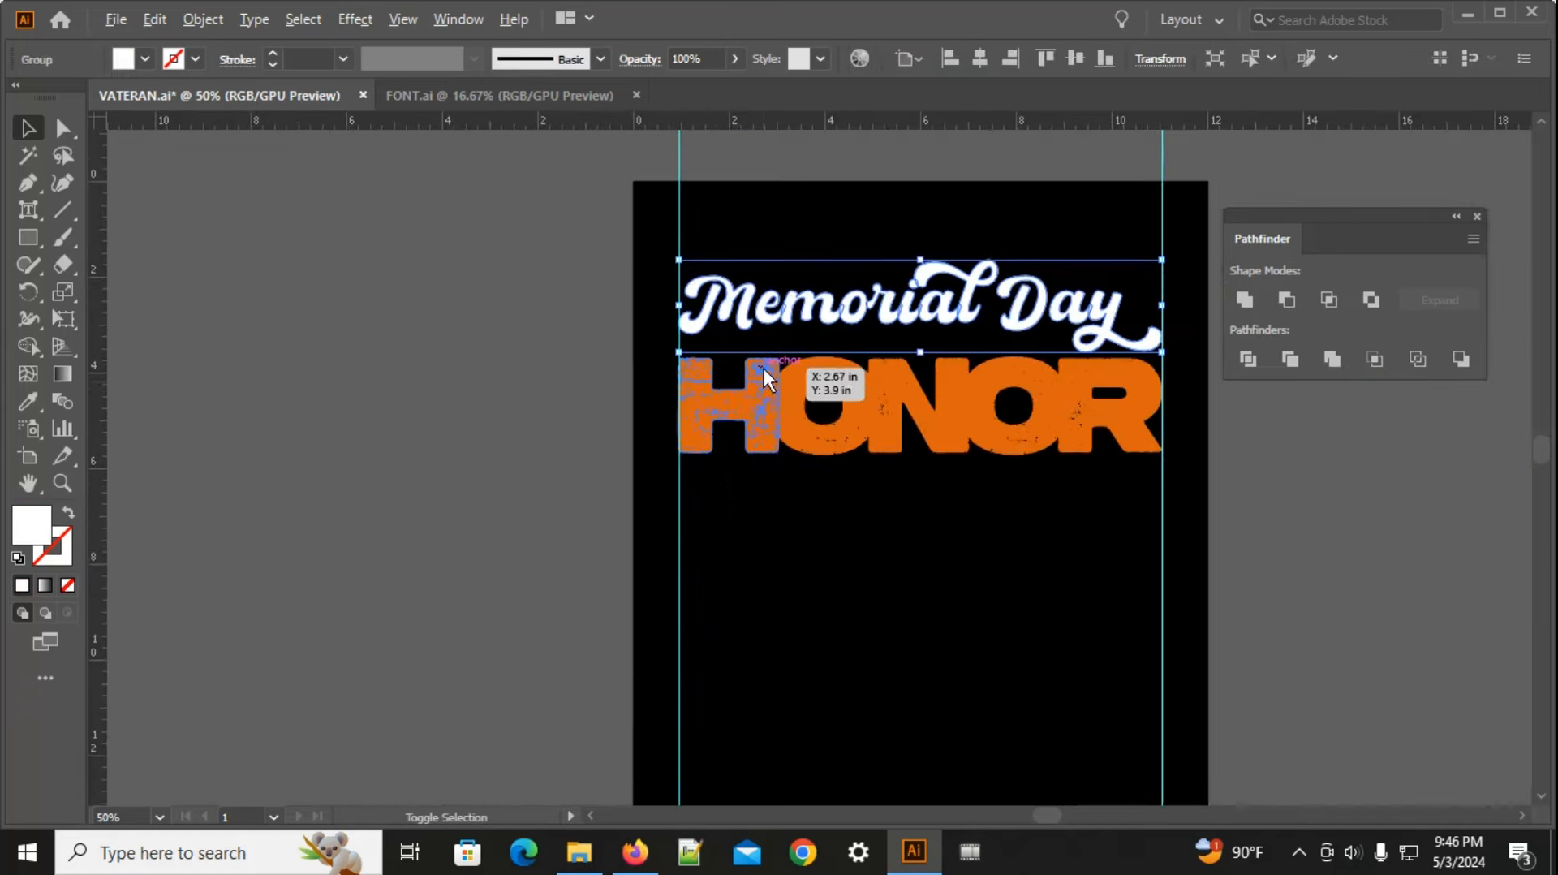
left_click(781, 521)
Step: Examine the star and stripe flag pattern filling the HONOR letters in the finished reference design
scroll(781, 523, "down", 2)
left_click_drag(692, 582, 1280, 572)
scroll(703, 567, "down", 2)
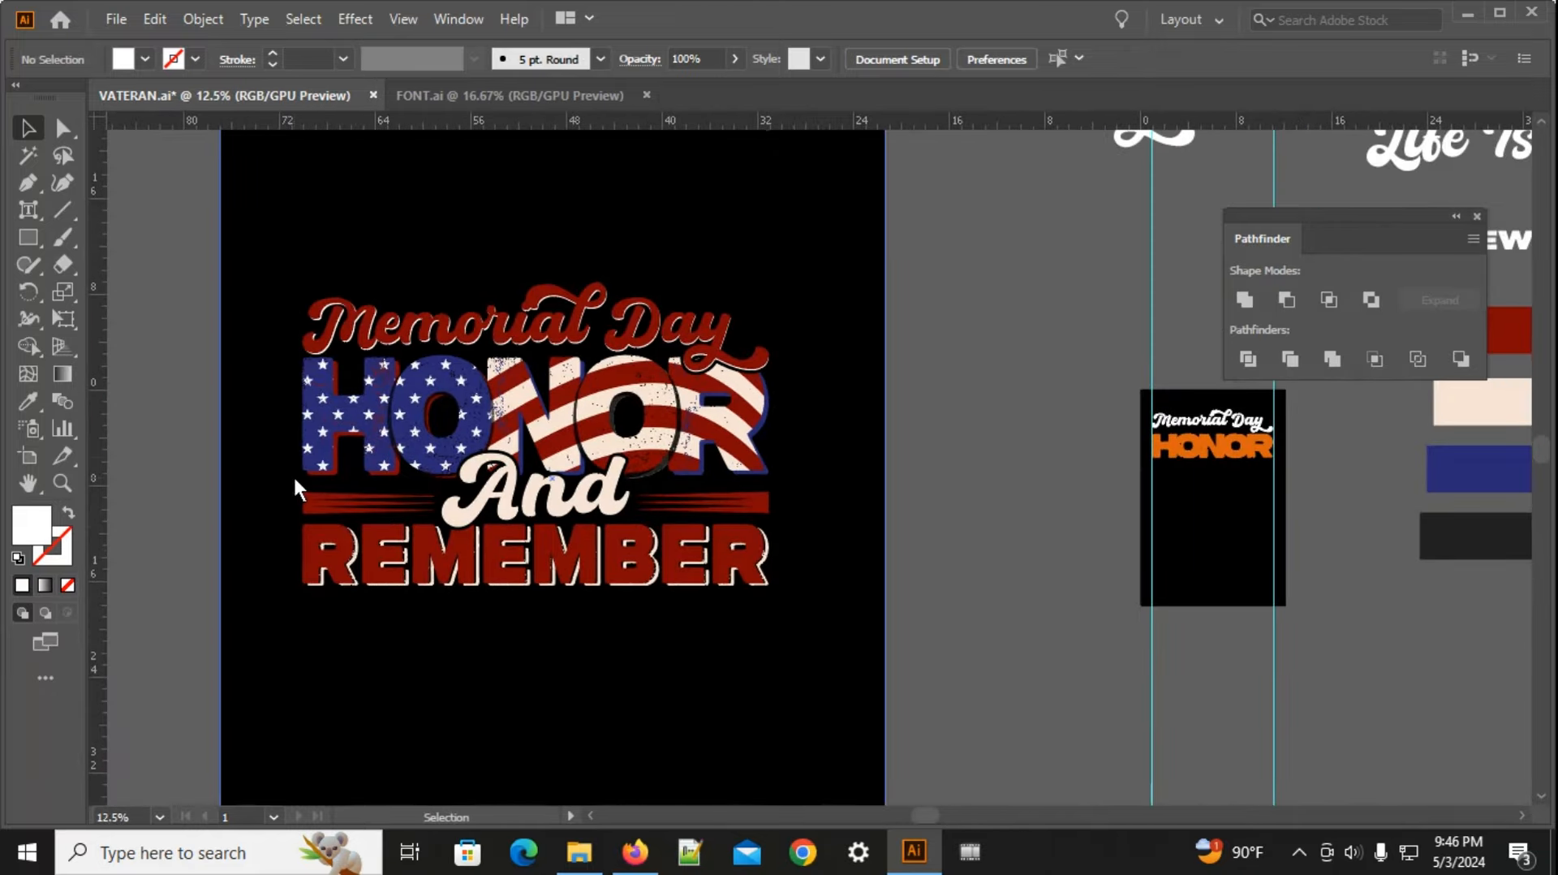
scroll(355, 453, "up", 4)
scroll(402, 491, "down", 2)
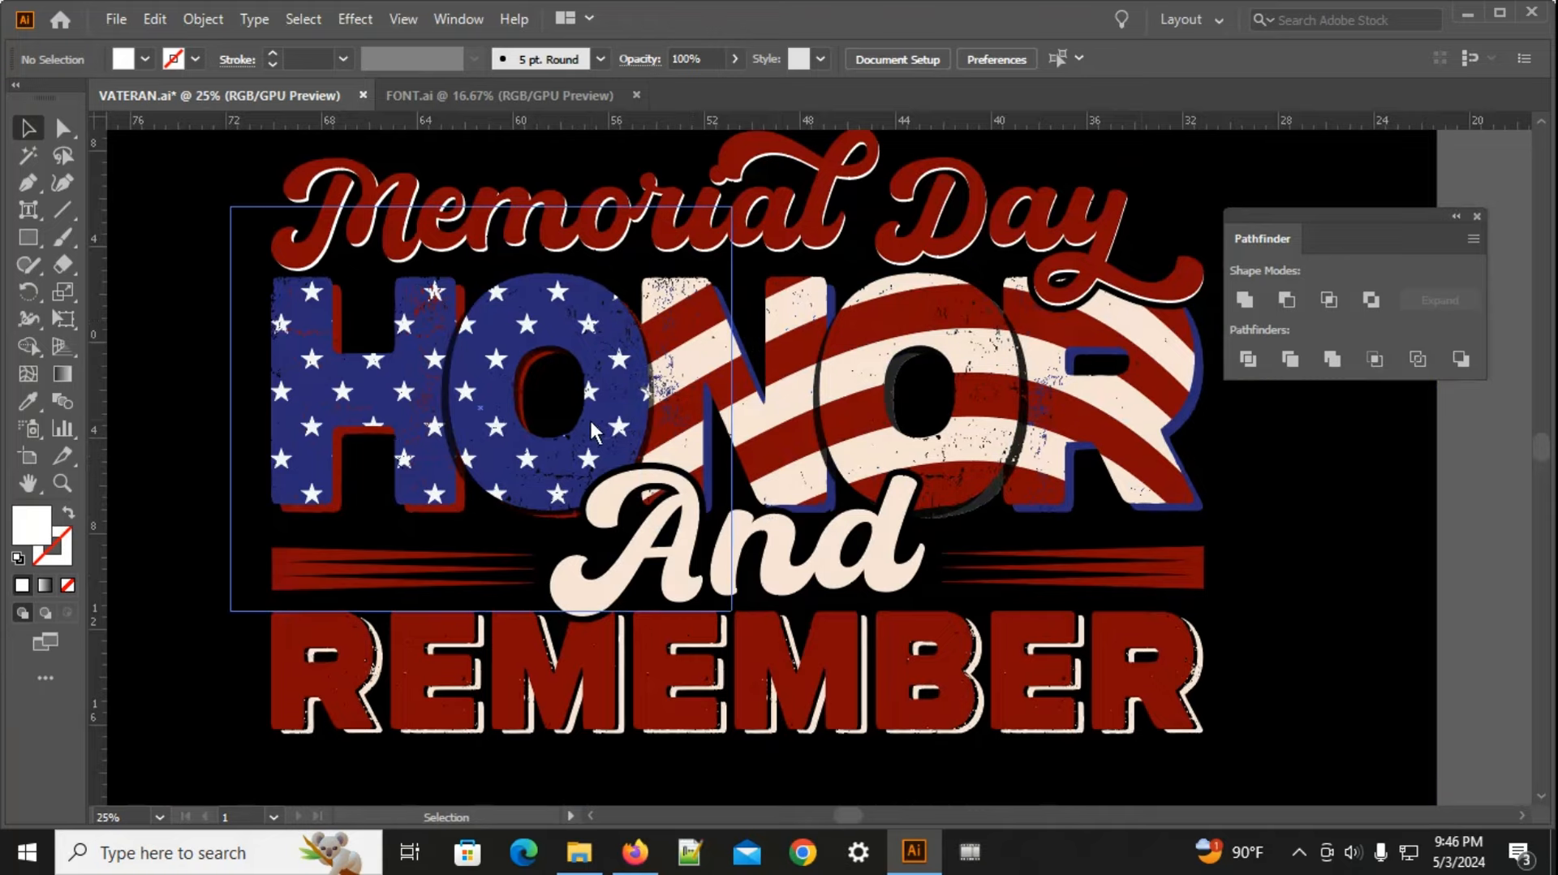
scroll(591, 422, "down", 3)
left_click_drag(840, 537, 694, 464)
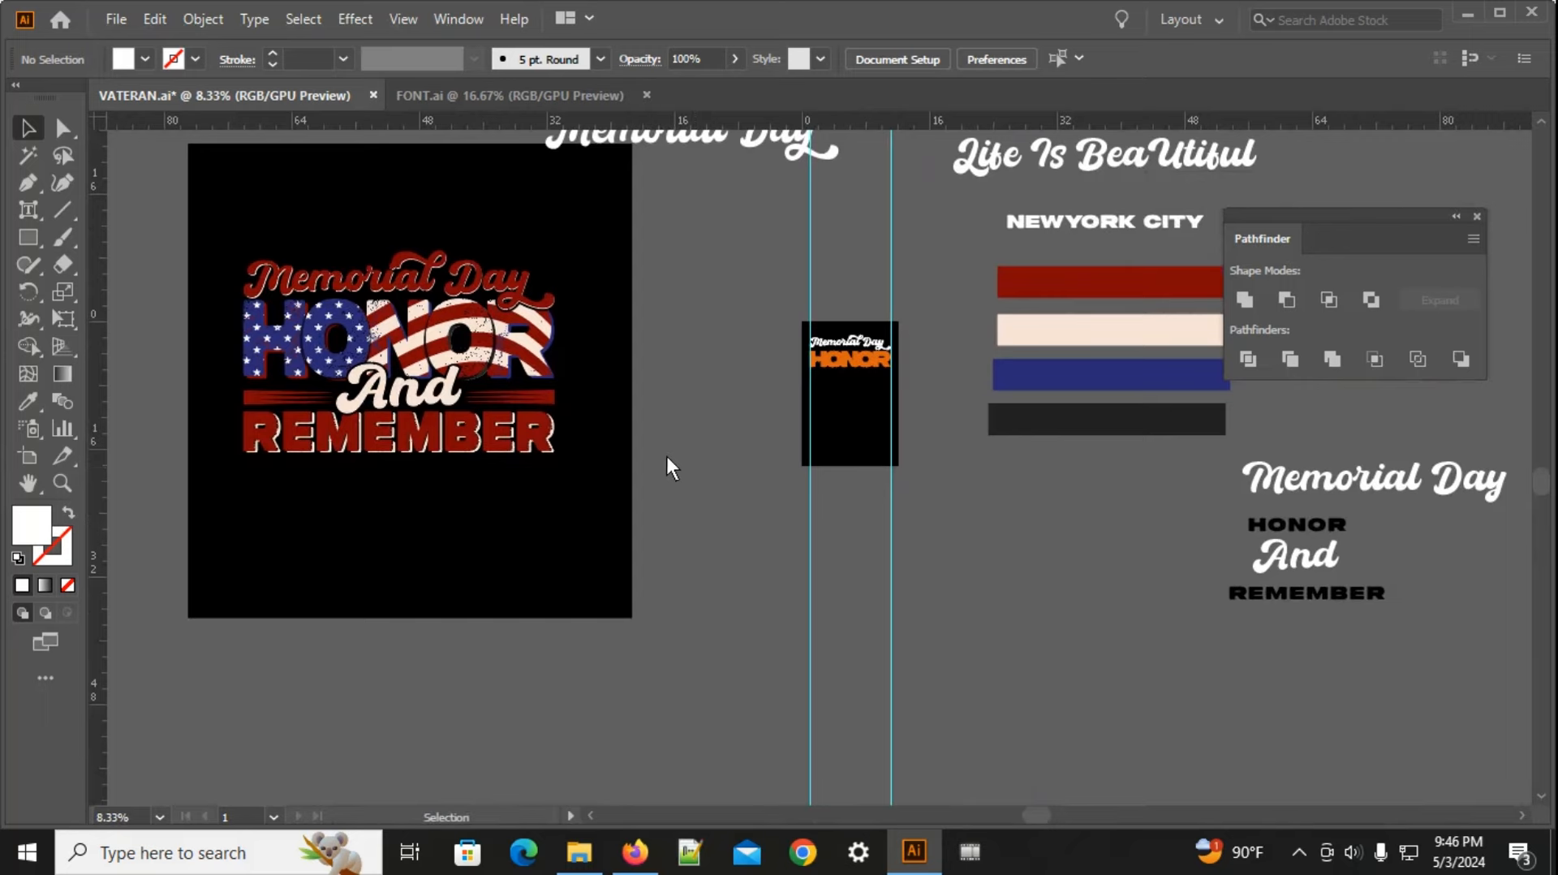
scroll(245, 372, "up", 2)
scroll(275, 371, "down", 1)
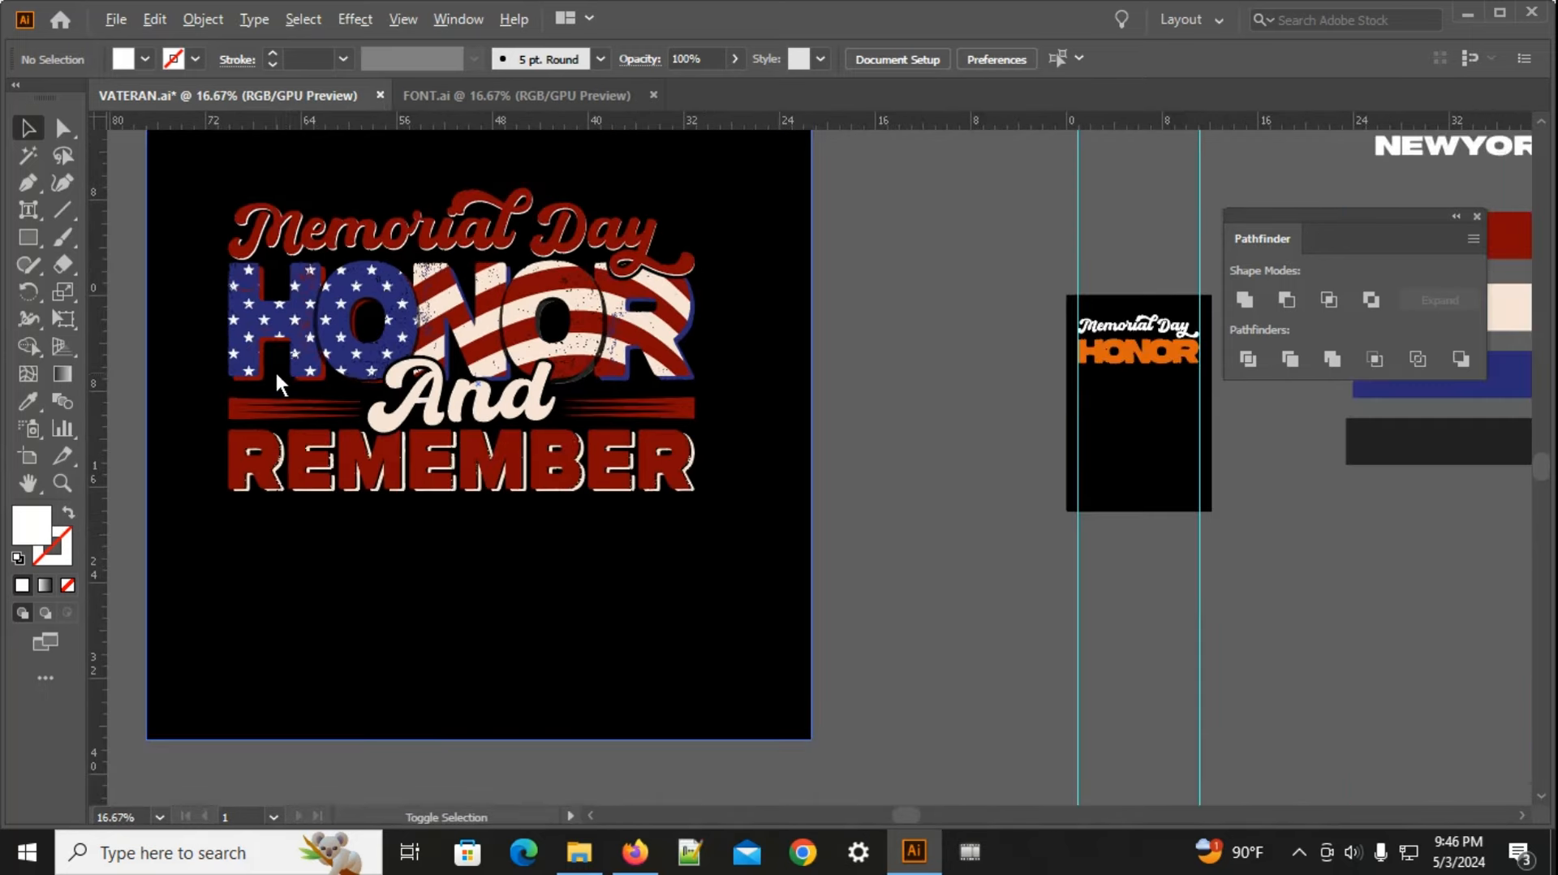
left_click_drag(521, 652, 571, 599)
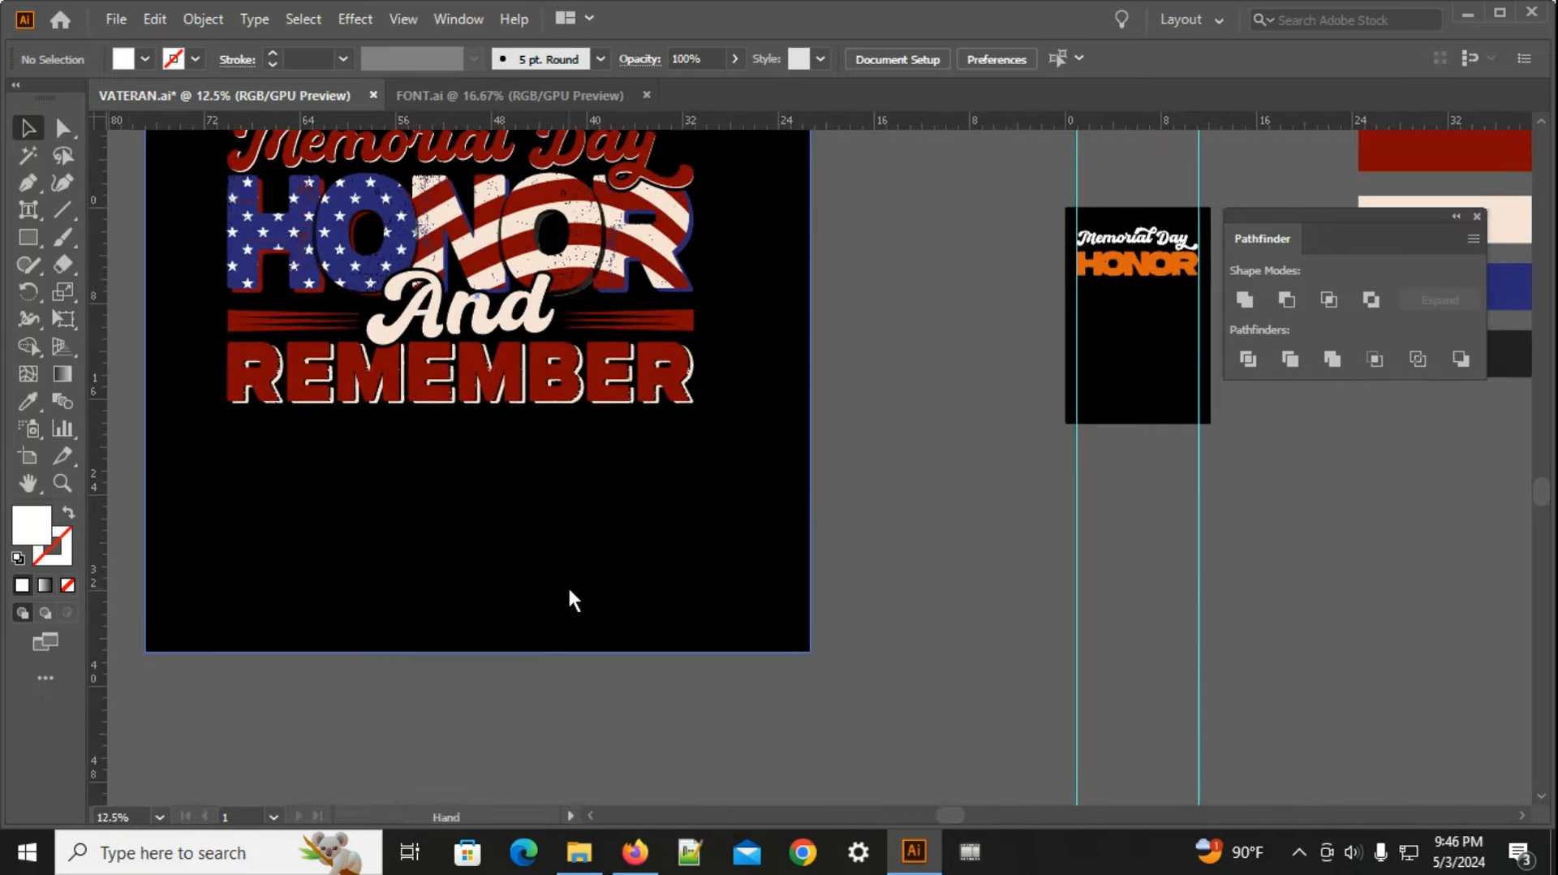
Step: Draw a rectangle about 36 in wide and 28 in tall in the empty area below the reference design
left_click_drag(26, 240, 118, 237)
scroll(565, 504, "down", 2)
left_click_drag(469, 624, 680, 789)
left_click_drag(687, 670, 506, 574)
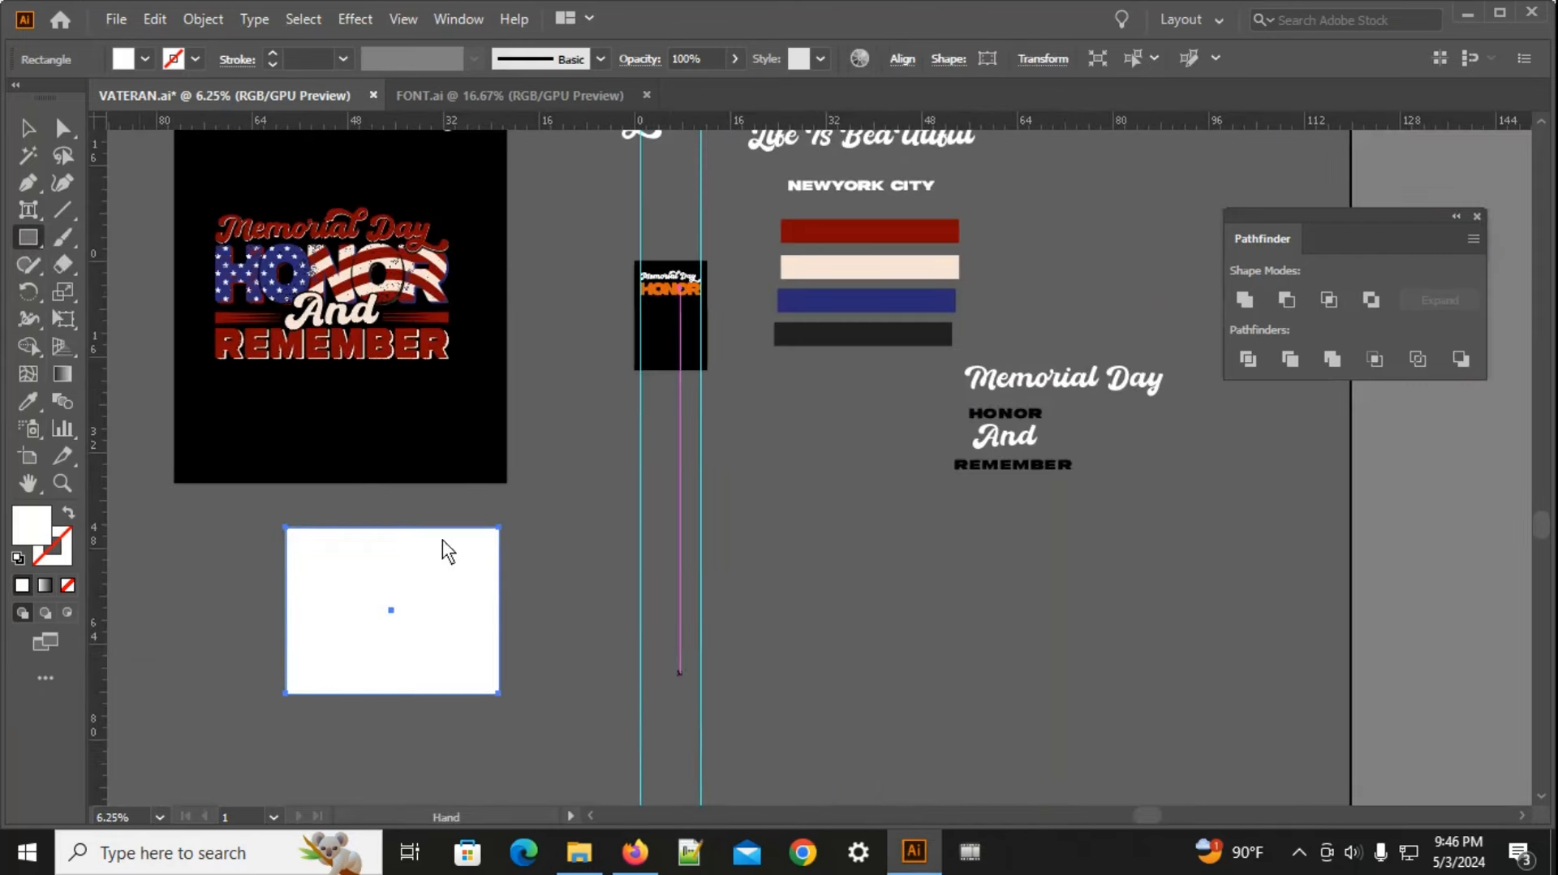
Step: Fill the new rectangle with the blue 2A2A77 sampled from the colour bars
key("i")
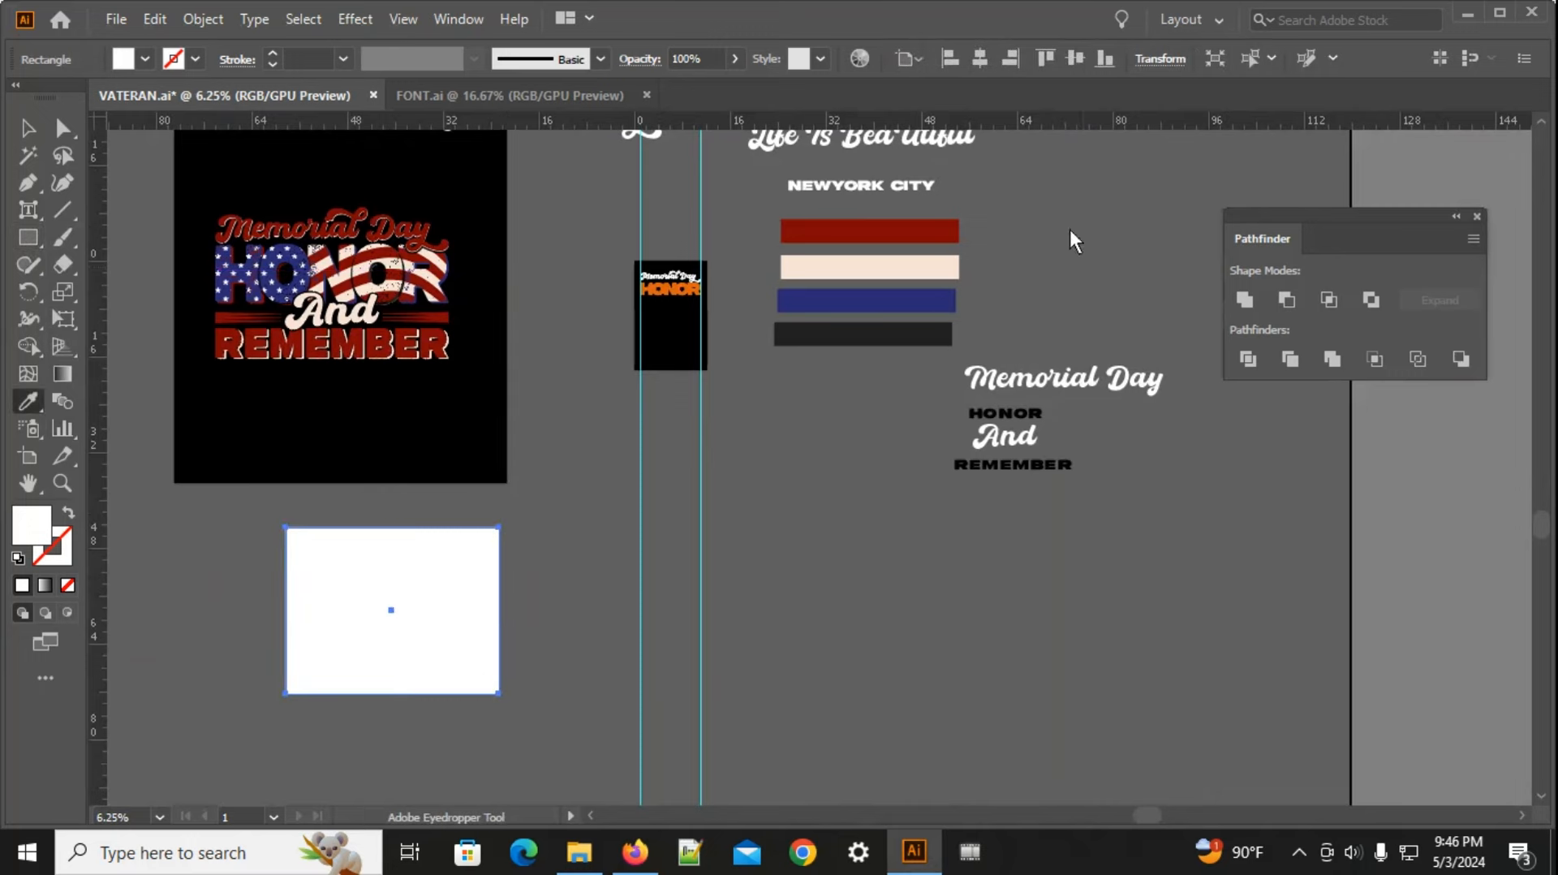
left_click(904, 292)
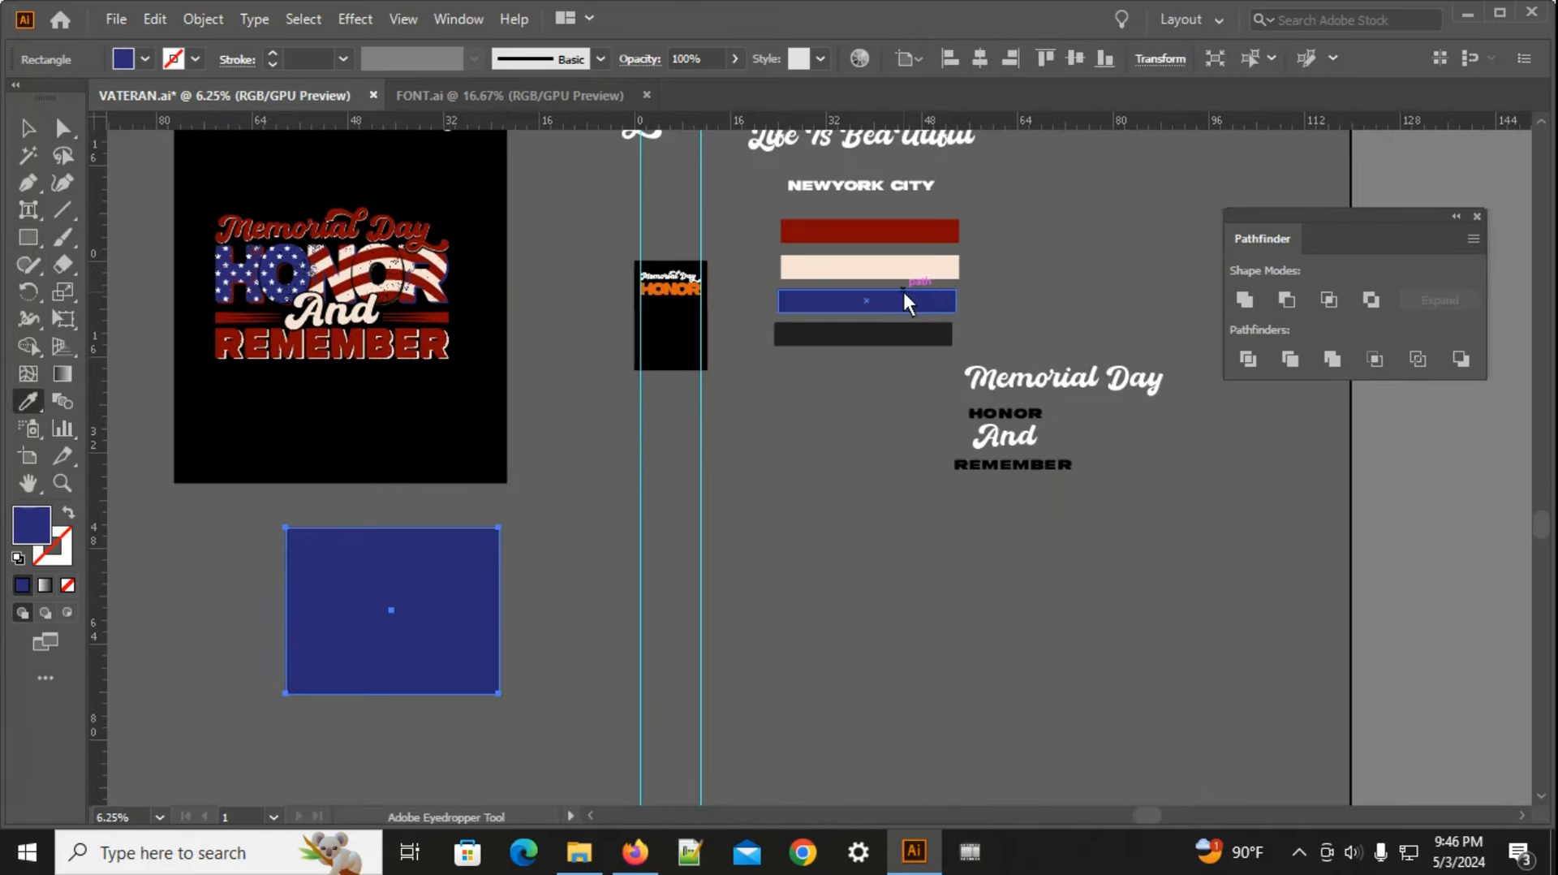
double_click(32, 527)
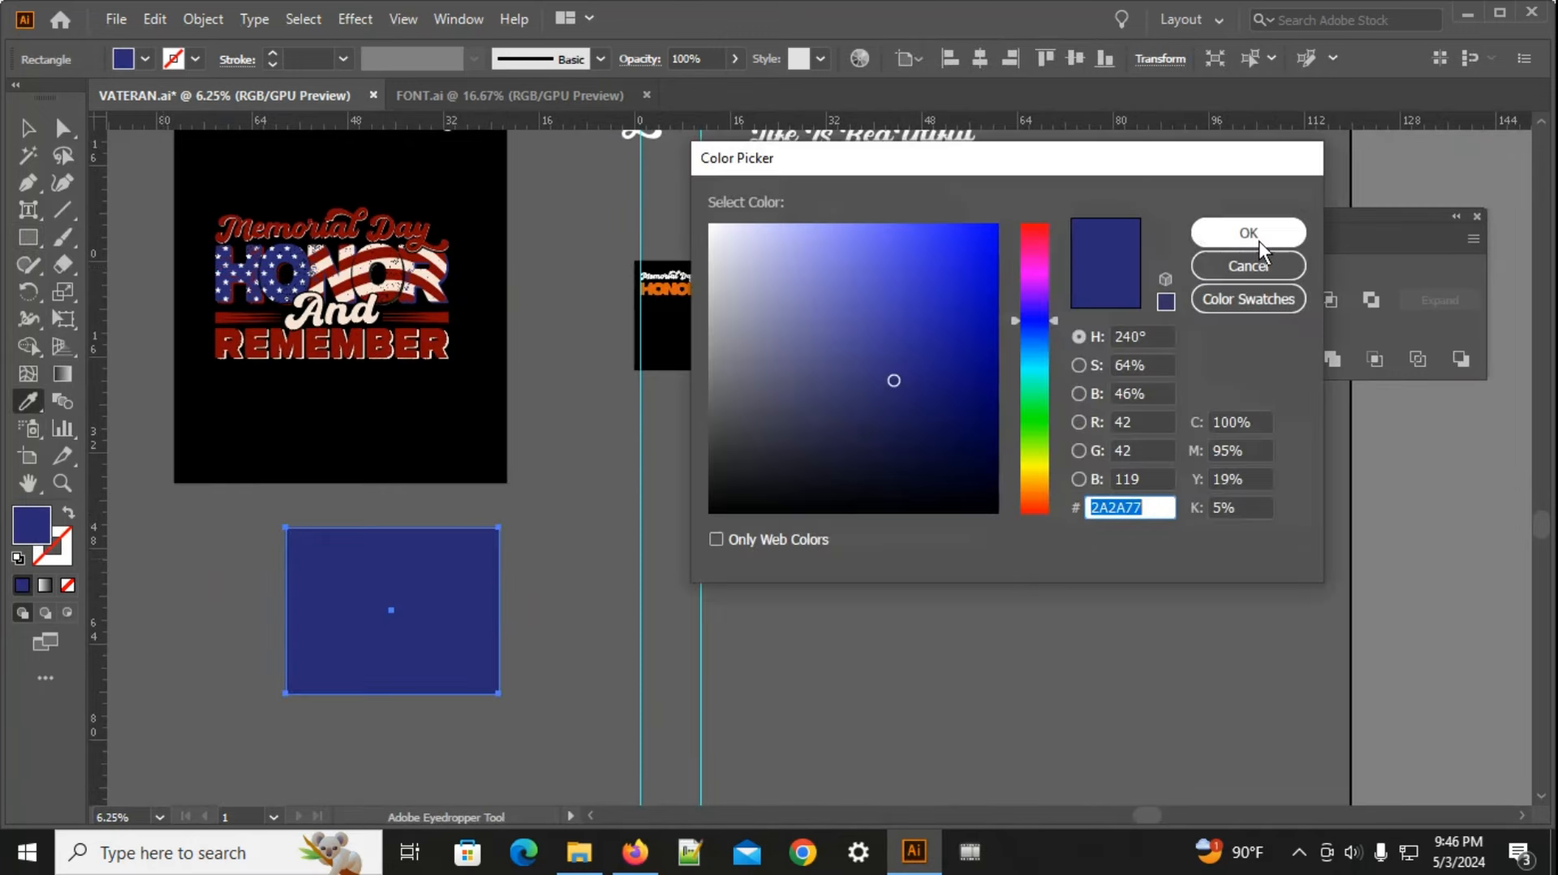
left_click(1259, 241)
scroll(406, 620, "up", 1)
left_click(26, 130)
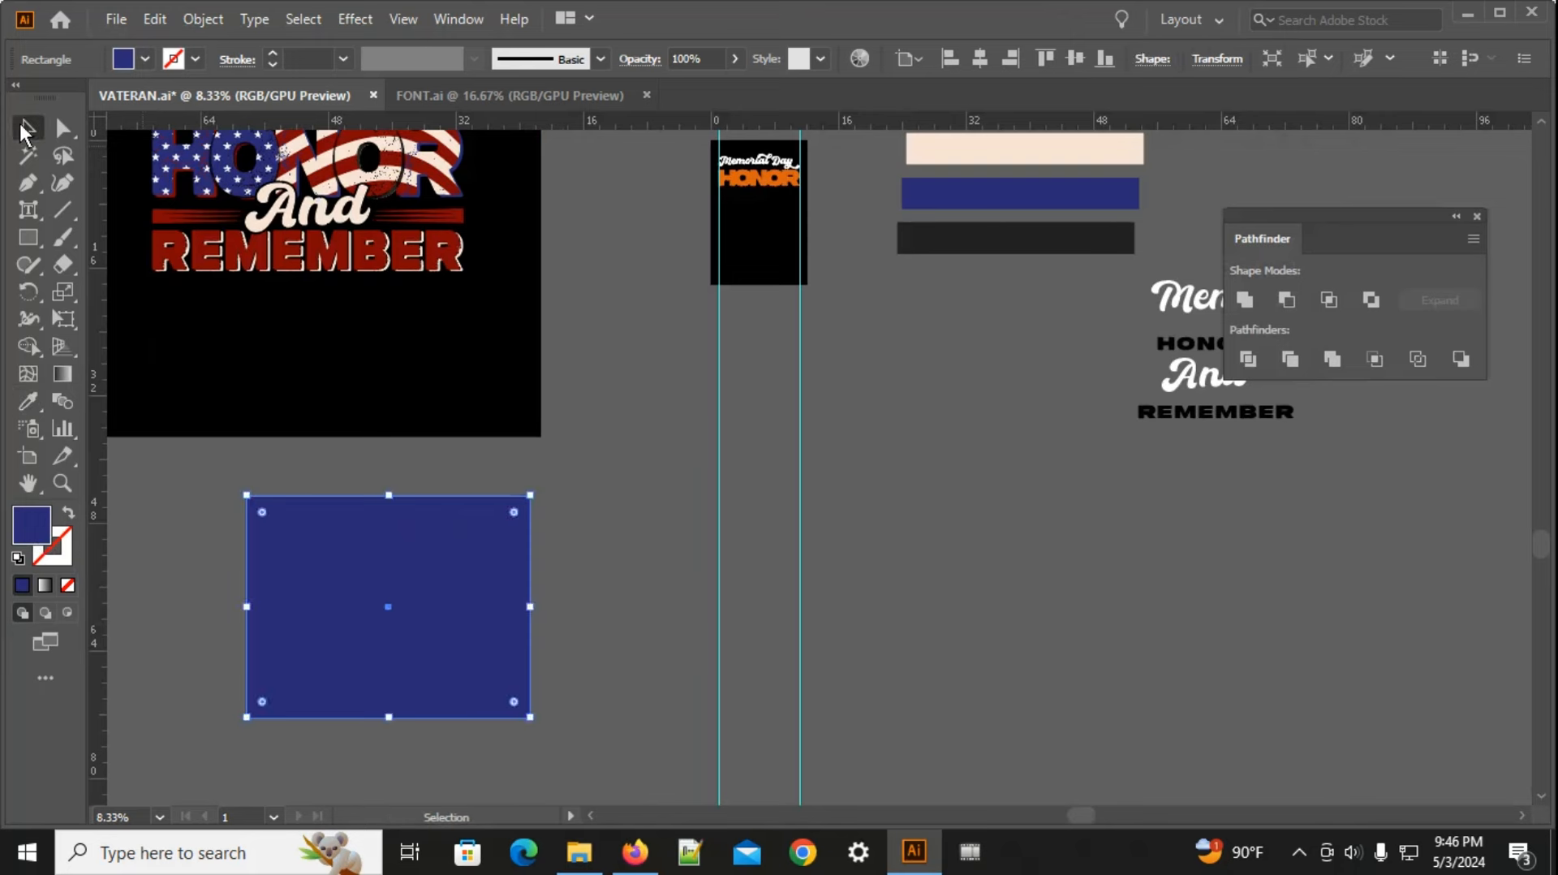
left_click(762, 521)
Step: Draw a five-pointed star about 1.6 in wide inside the blue rectangle's upper-left corner and fill it with white FFFFFF
left_click_drag(28, 250, 129, 353)
scroll(231, 529, "up", 3)
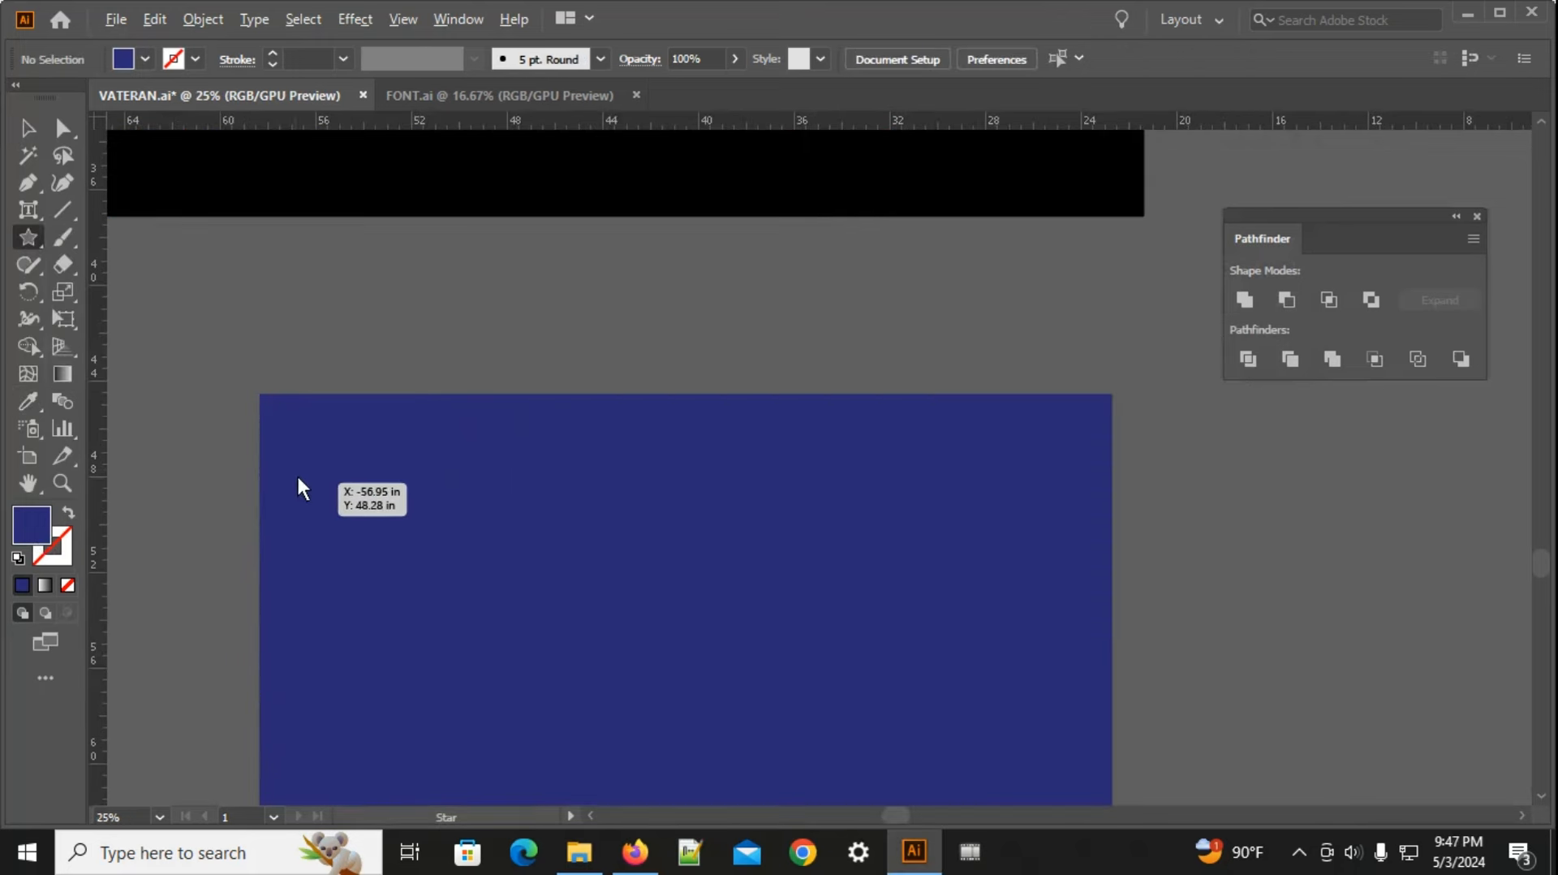
left_click_drag(305, 434, 318, 445)
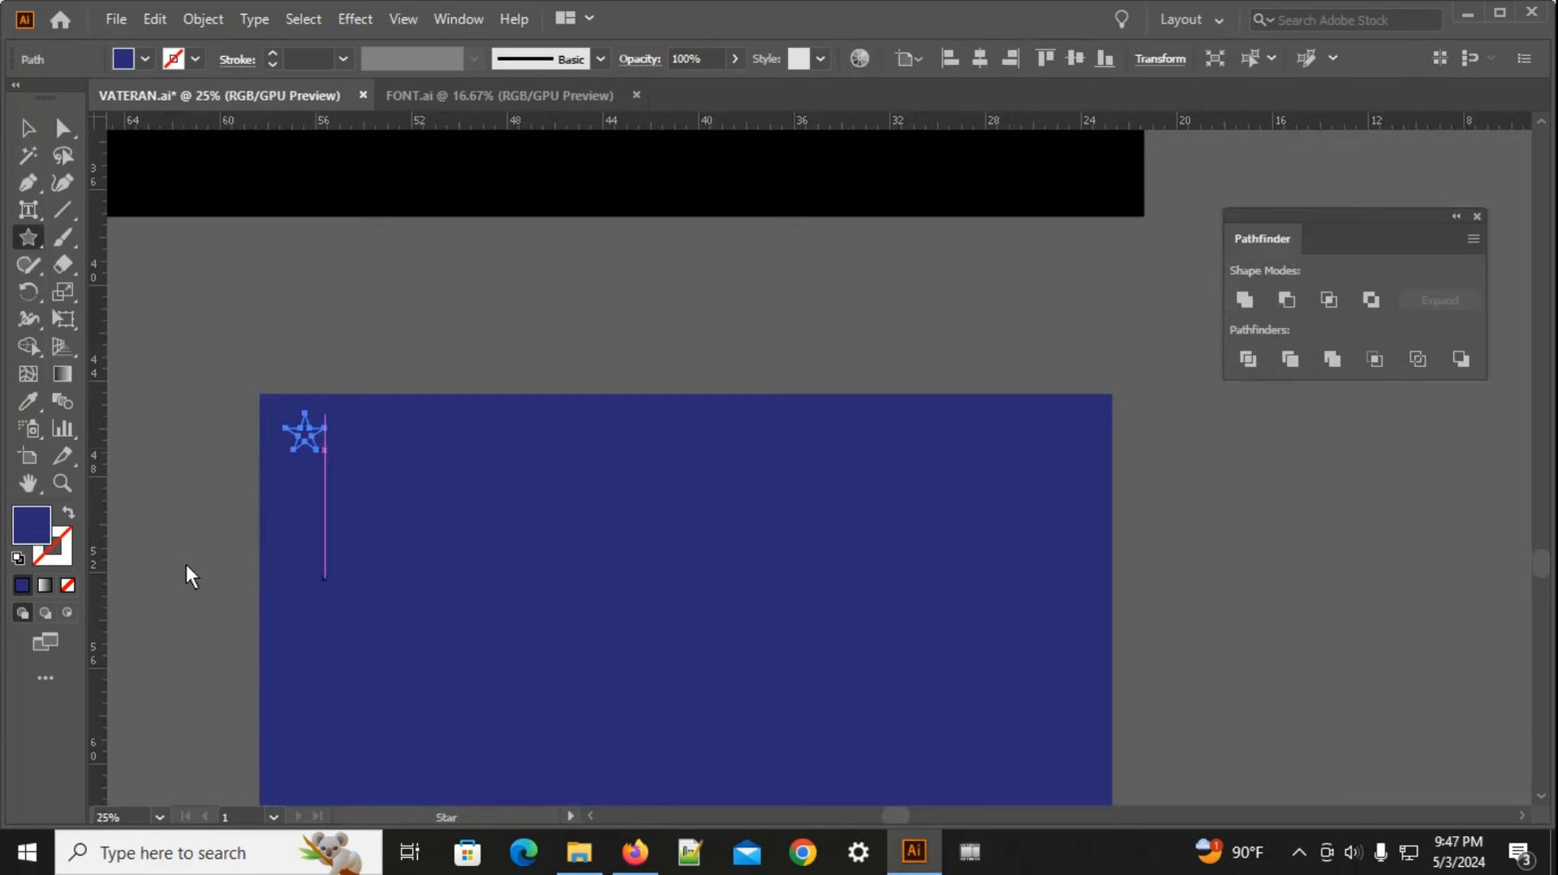
double_click(34, 533)
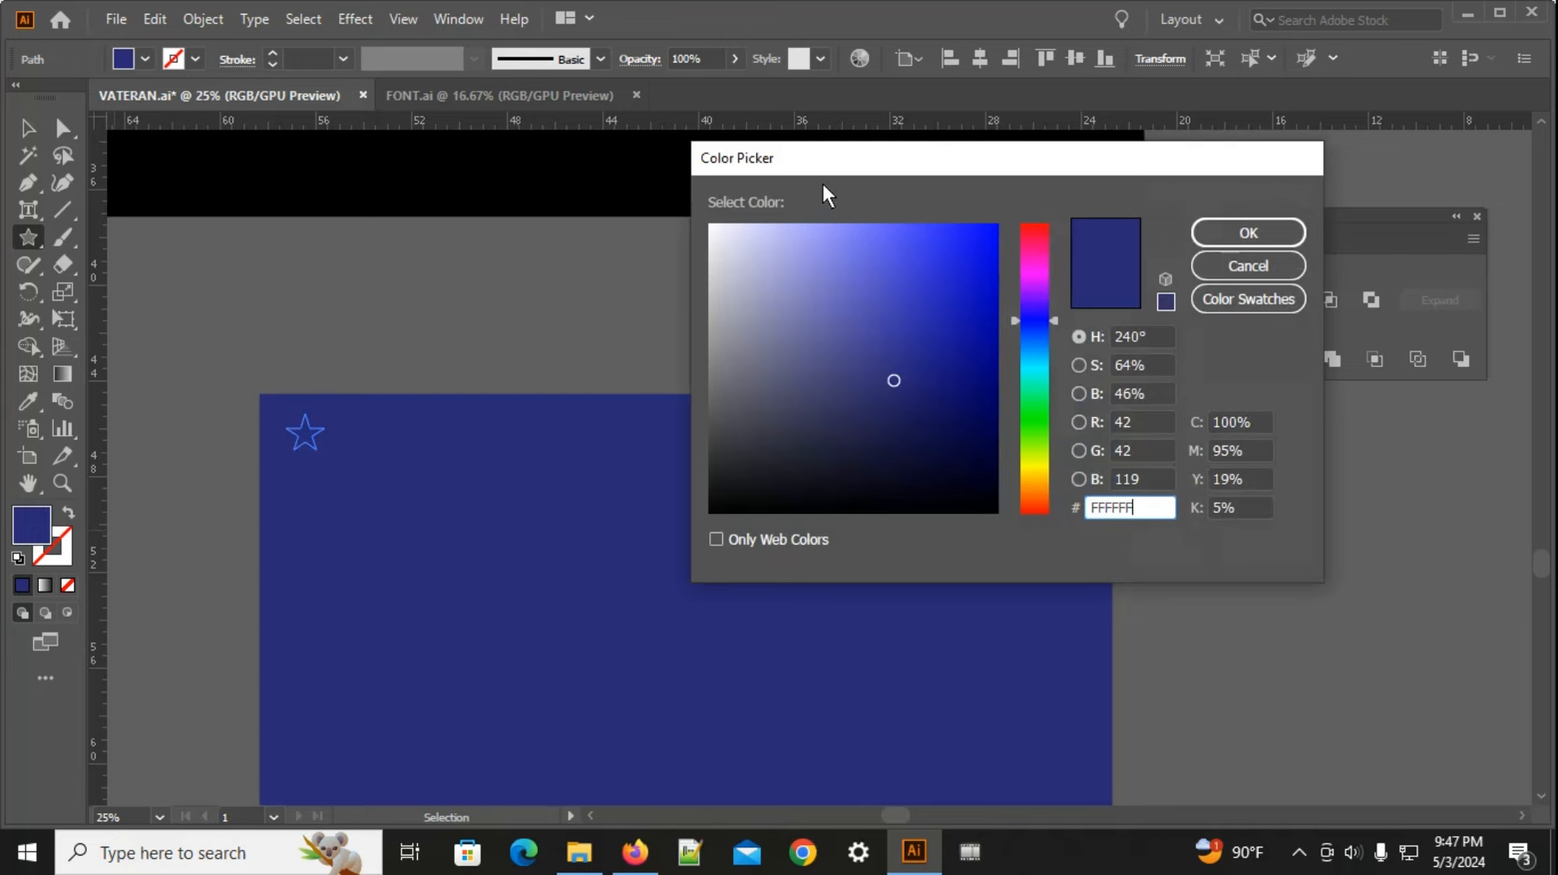
left_click(1248, 235)
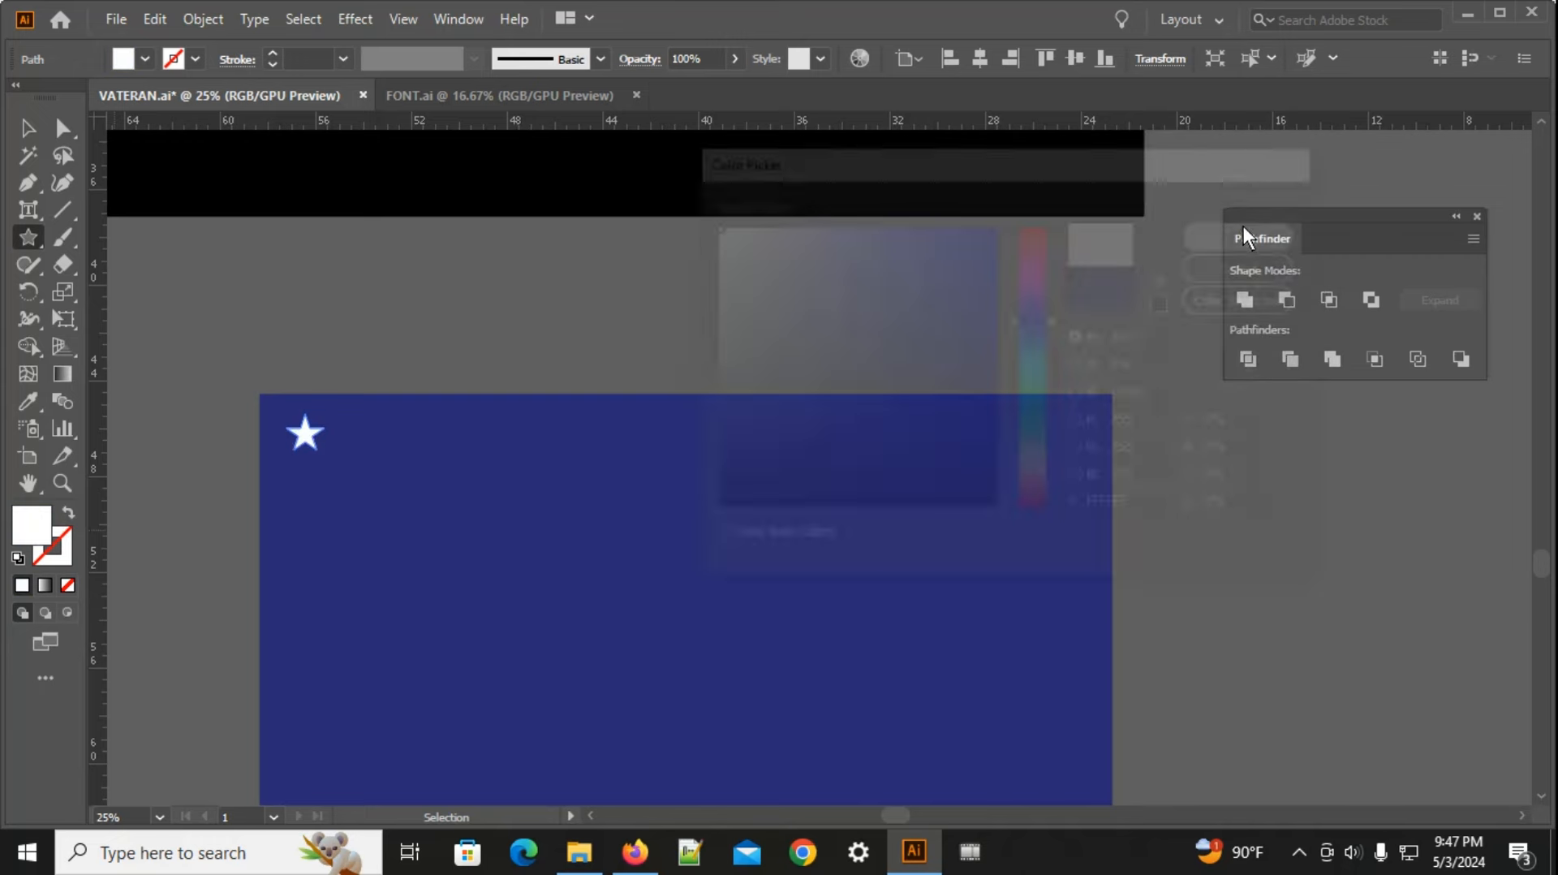
Step: Duplicate the white star horizontally, placing the copy about 4 in to the right of the original
left_click(28, 129)
scroll(207, 426, "up", 2)
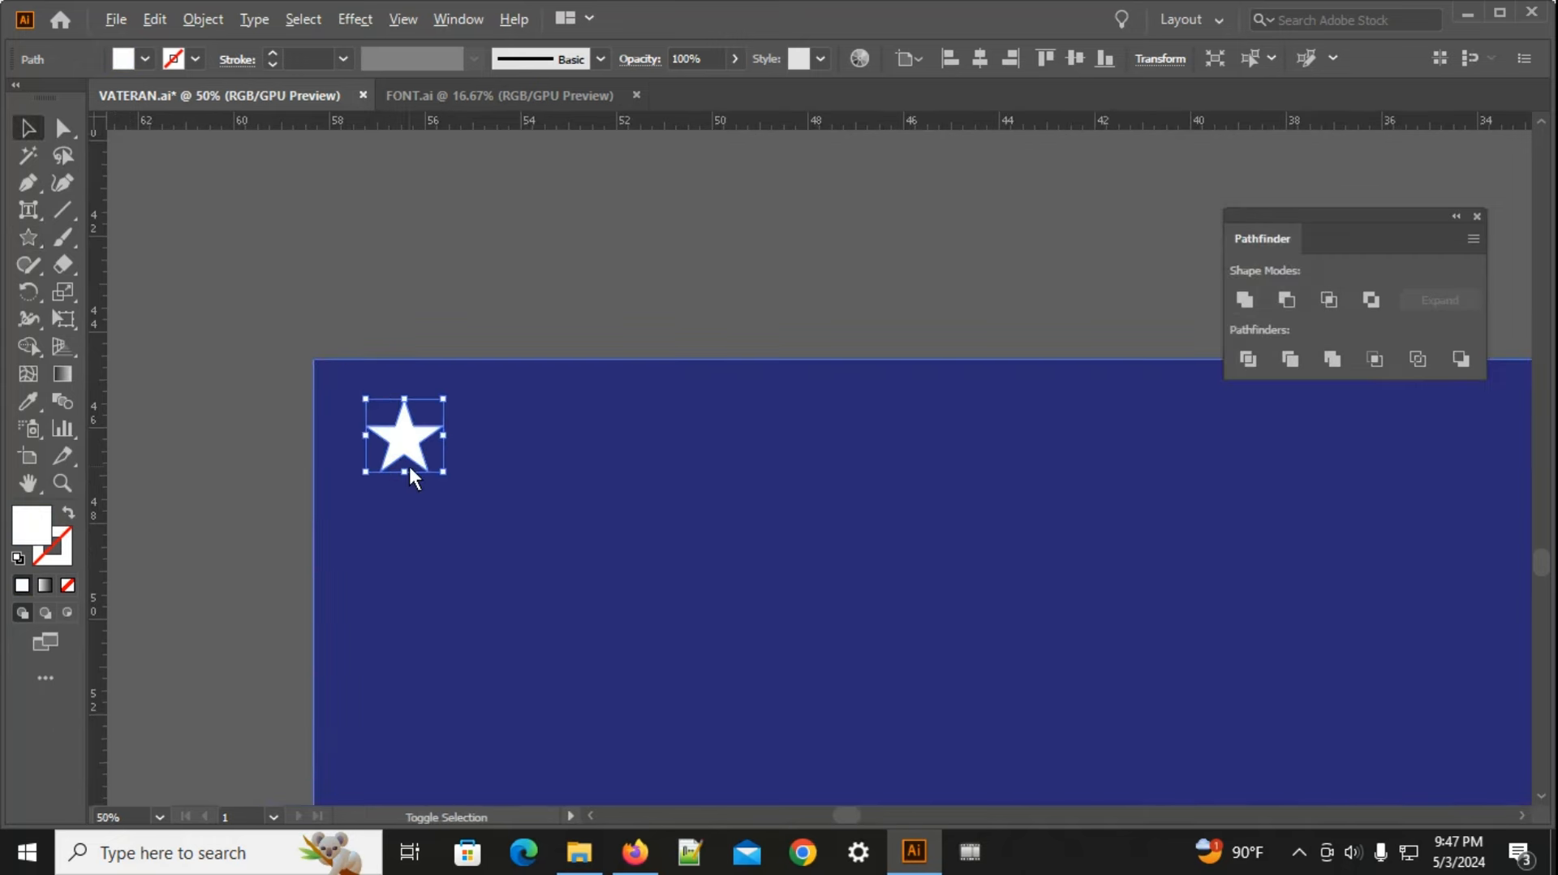
scroll(407, 464, "down", 1)
left_click_drag(401, 457, 528, 456)
scroll(401, 462, "down", 4)
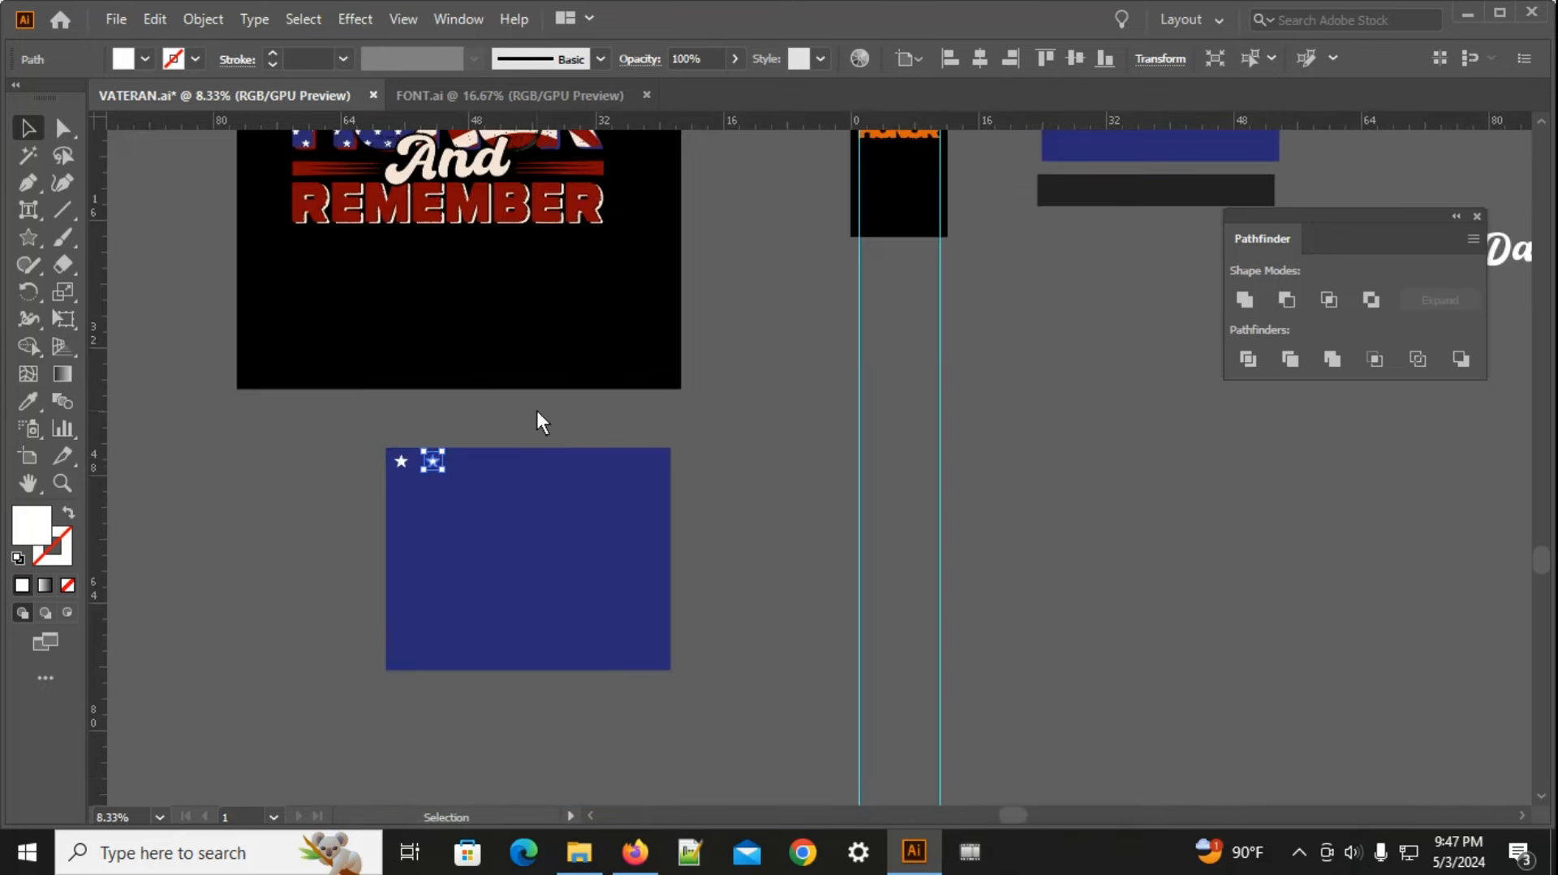
left_click(537, 411)
Step: Check the spacing of the two white stars and the remaining width across the blue rectangle
scroll(501, 490, "down", 1)
left_click_drag(678, 452, 553, 465)
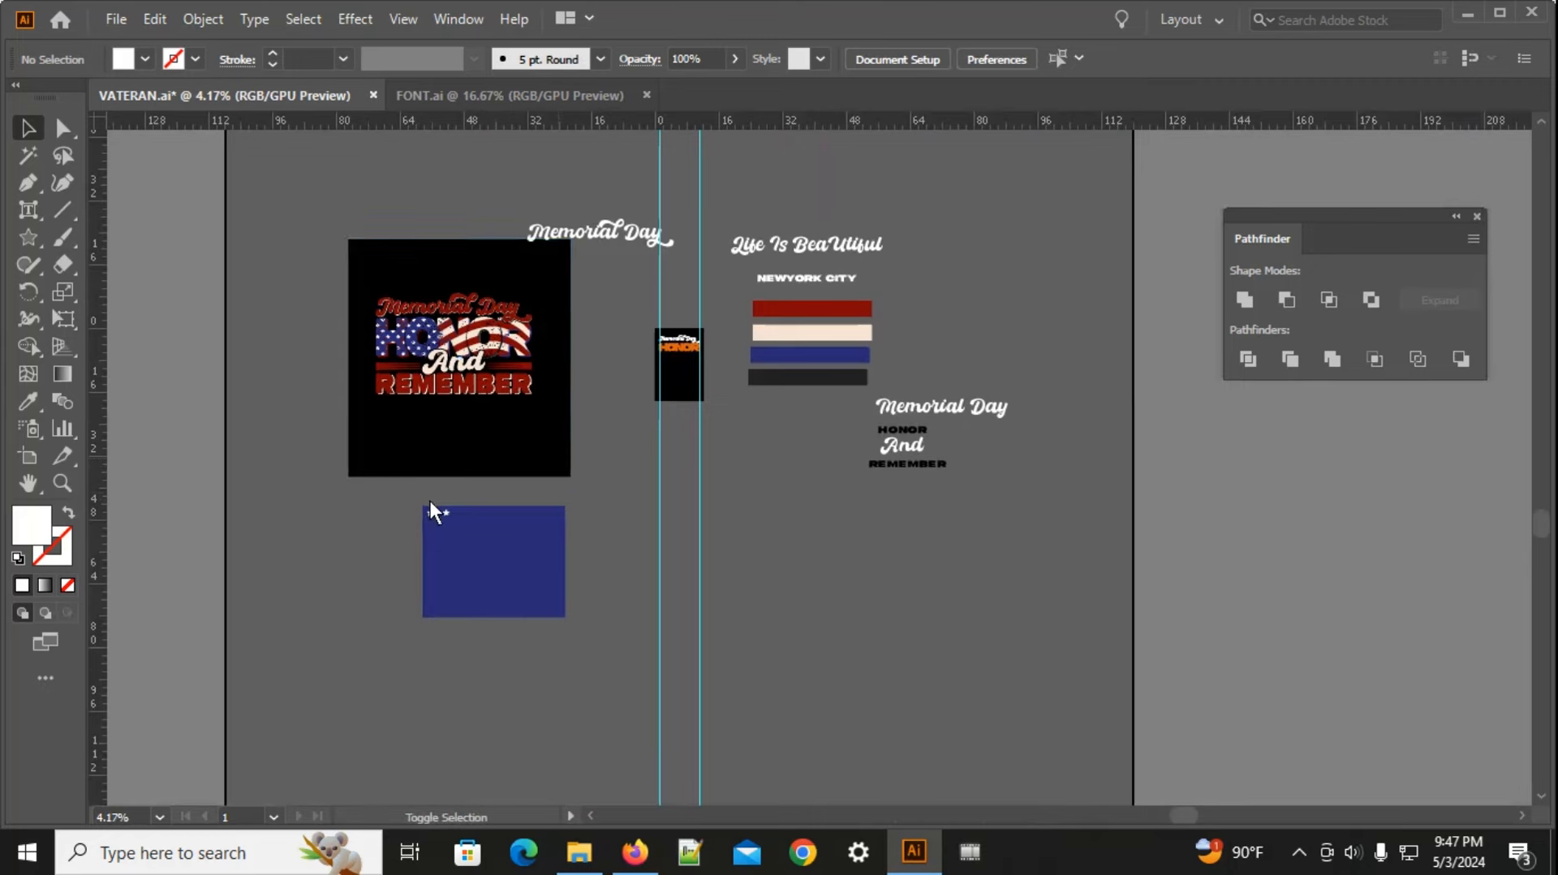
scroll(430, 500, "up", 4)
scroll(431, 470, "up", 3)
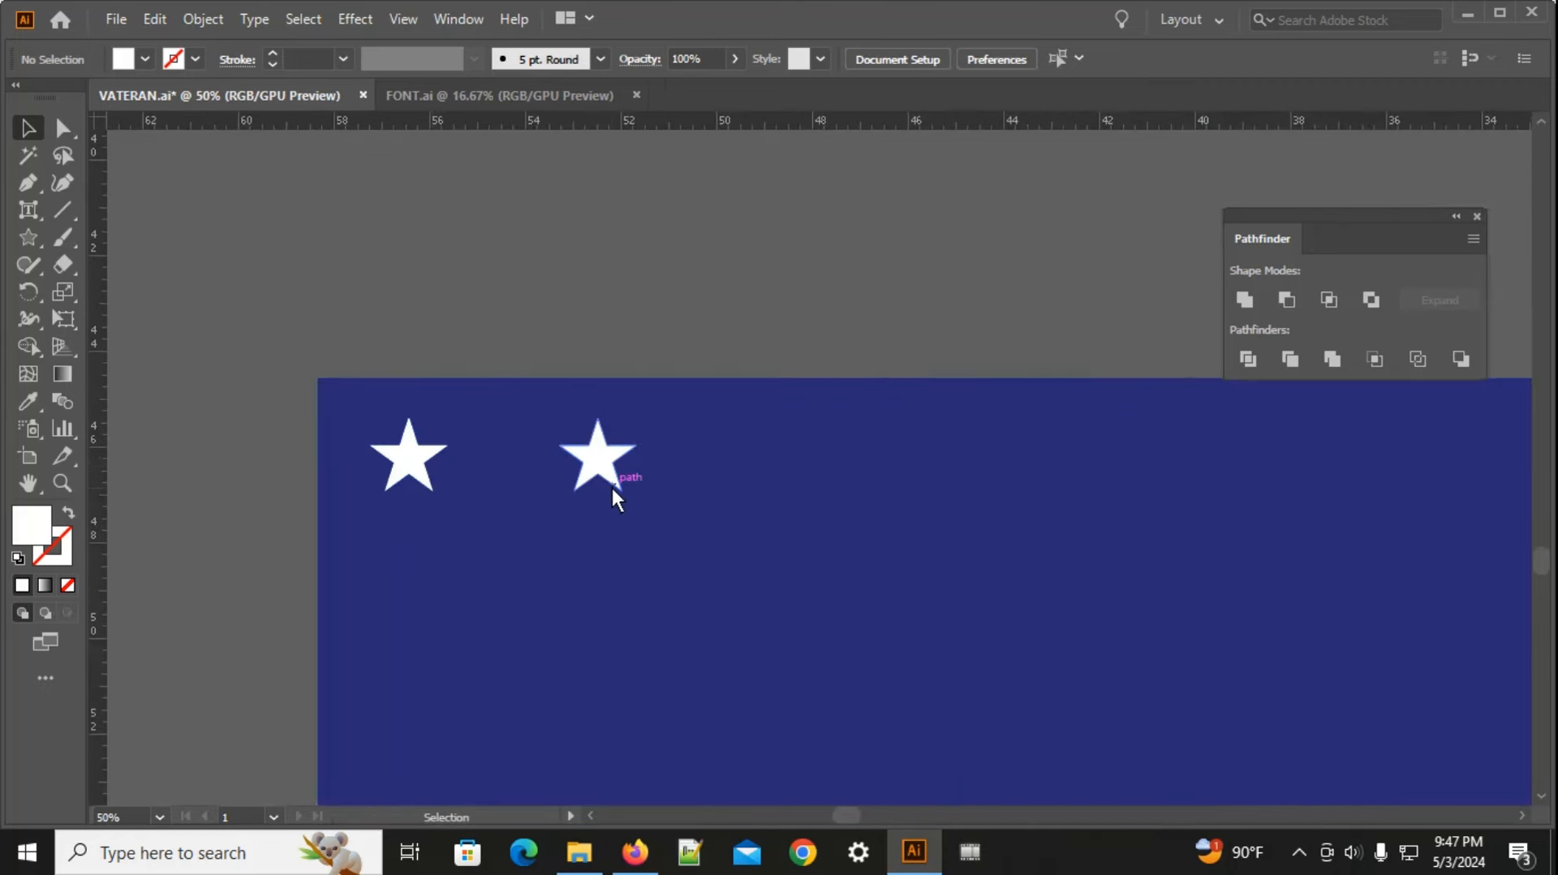
scroll(462, 469, "down", 1)
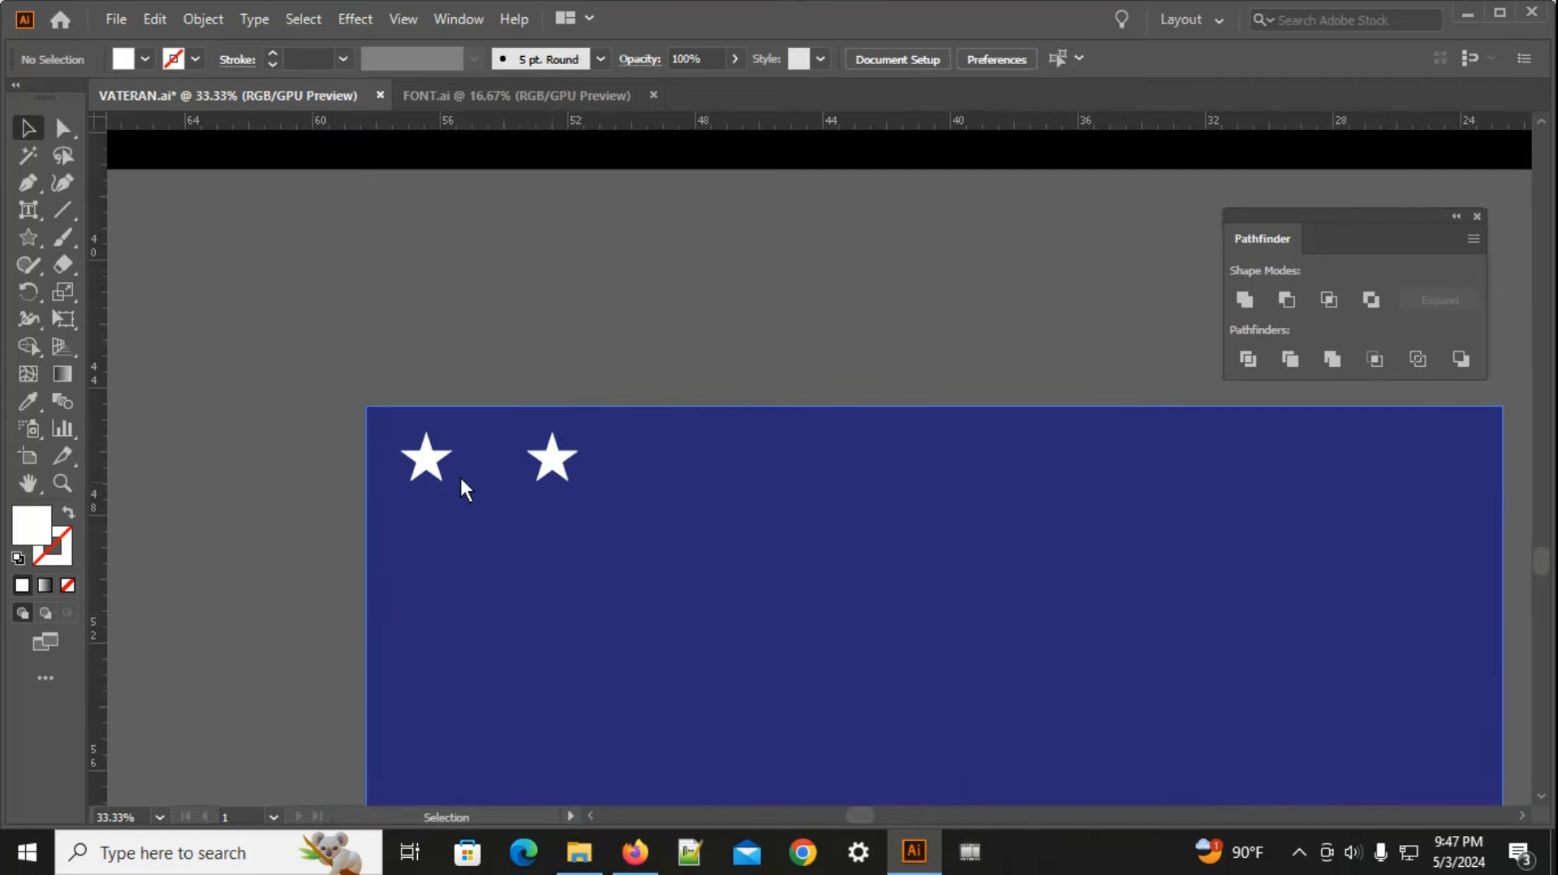
scroll(340, 471, "down", 2)
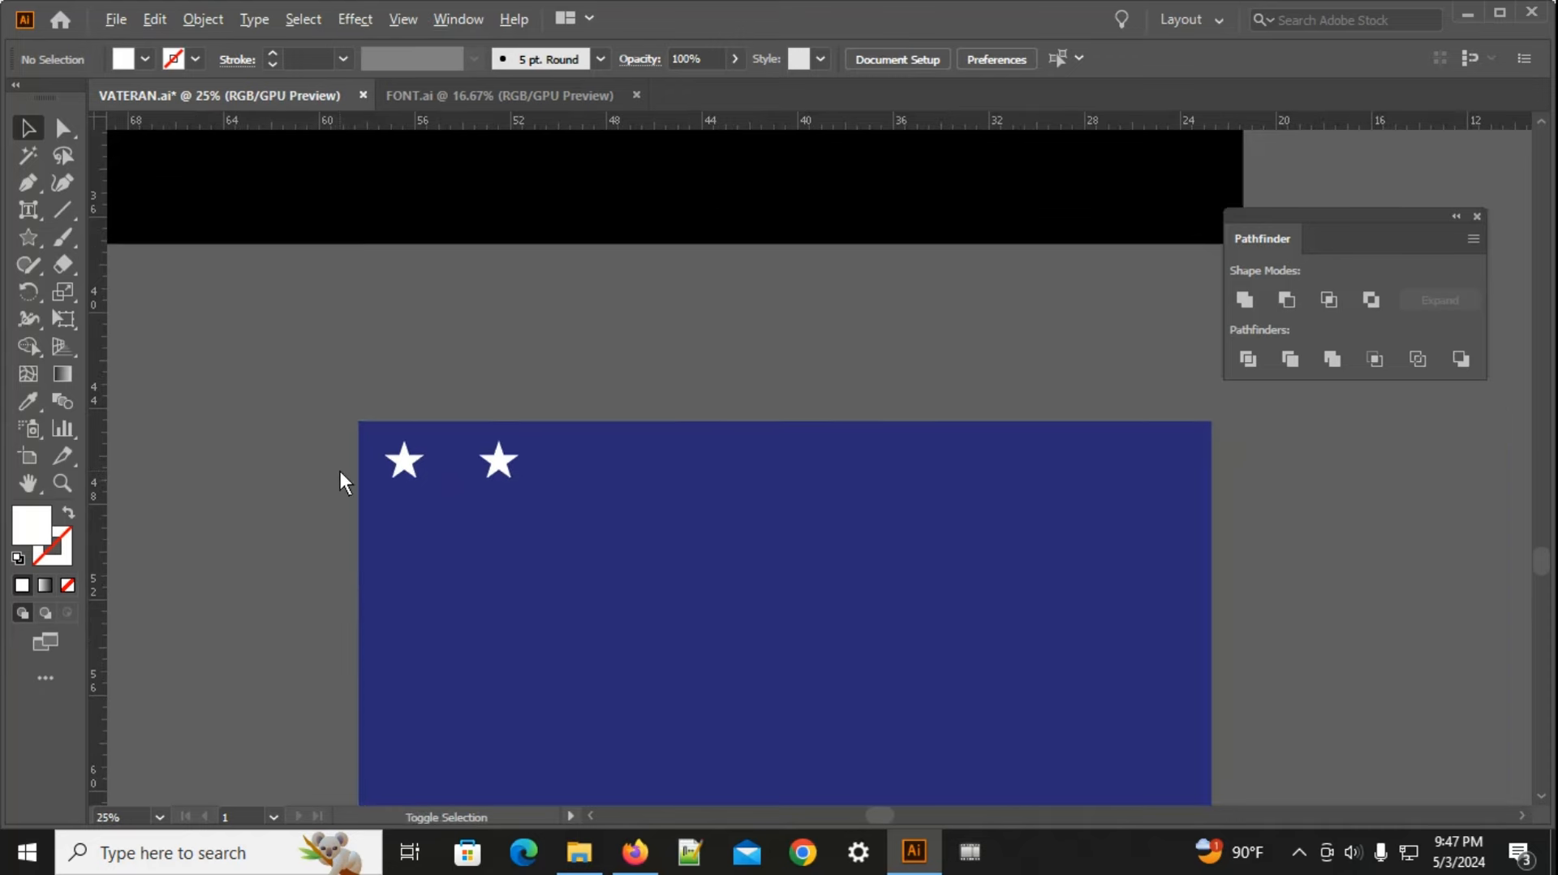
scroll(395, 464, "down", 2)
left_click_drag(767, 547, 789, 620)
scroll(398, 545, "up", 2)
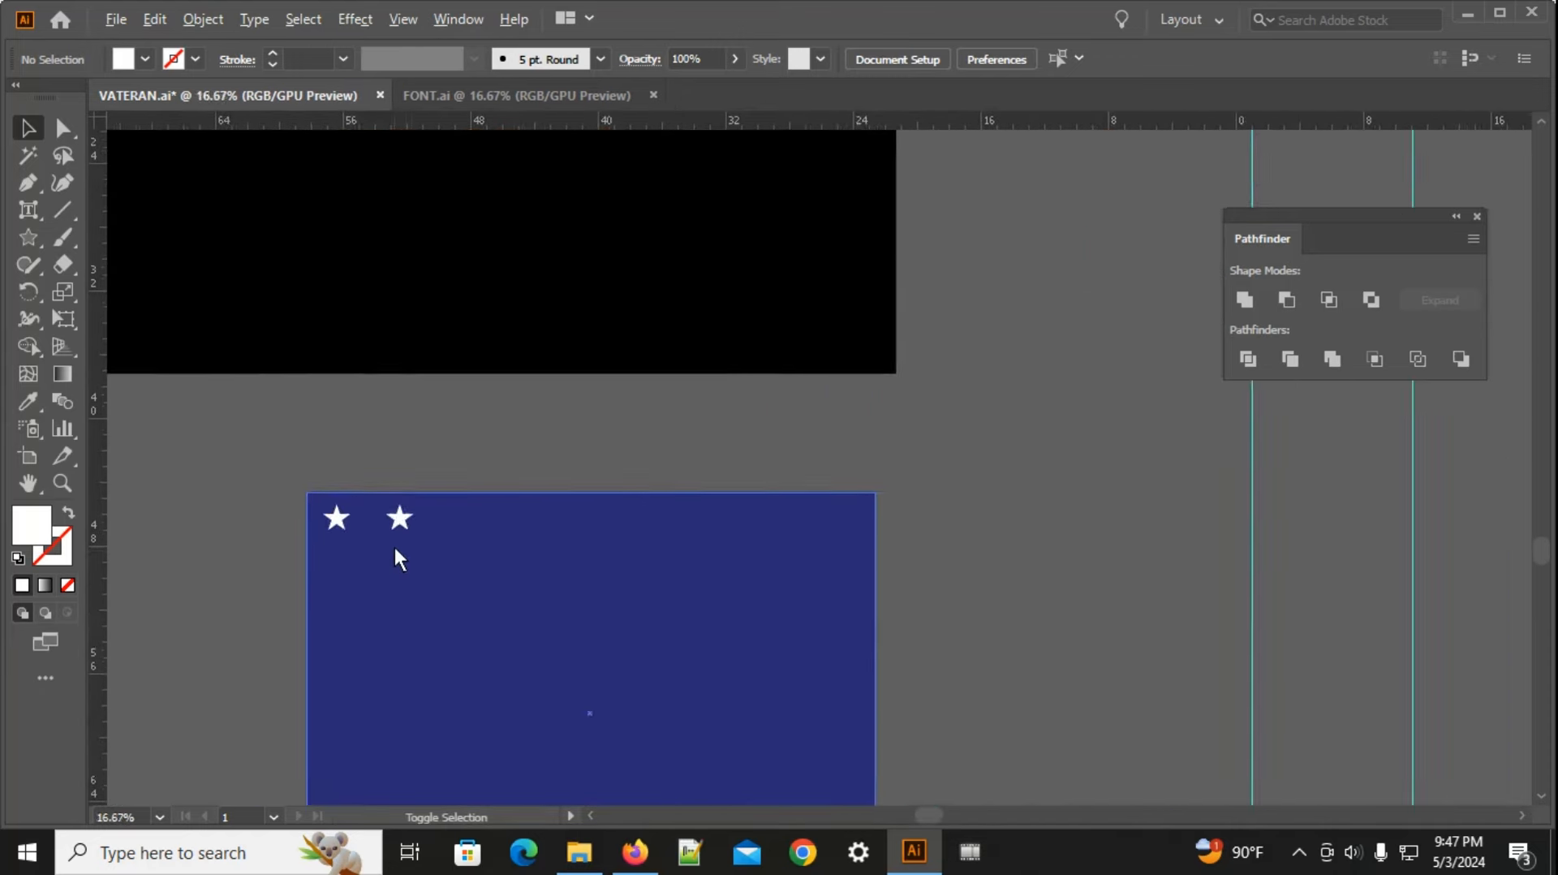
Step: Repeat the star duplication at the same spacing until nine stars form a row along the rectangle's upper edge
left_click(401, 504)
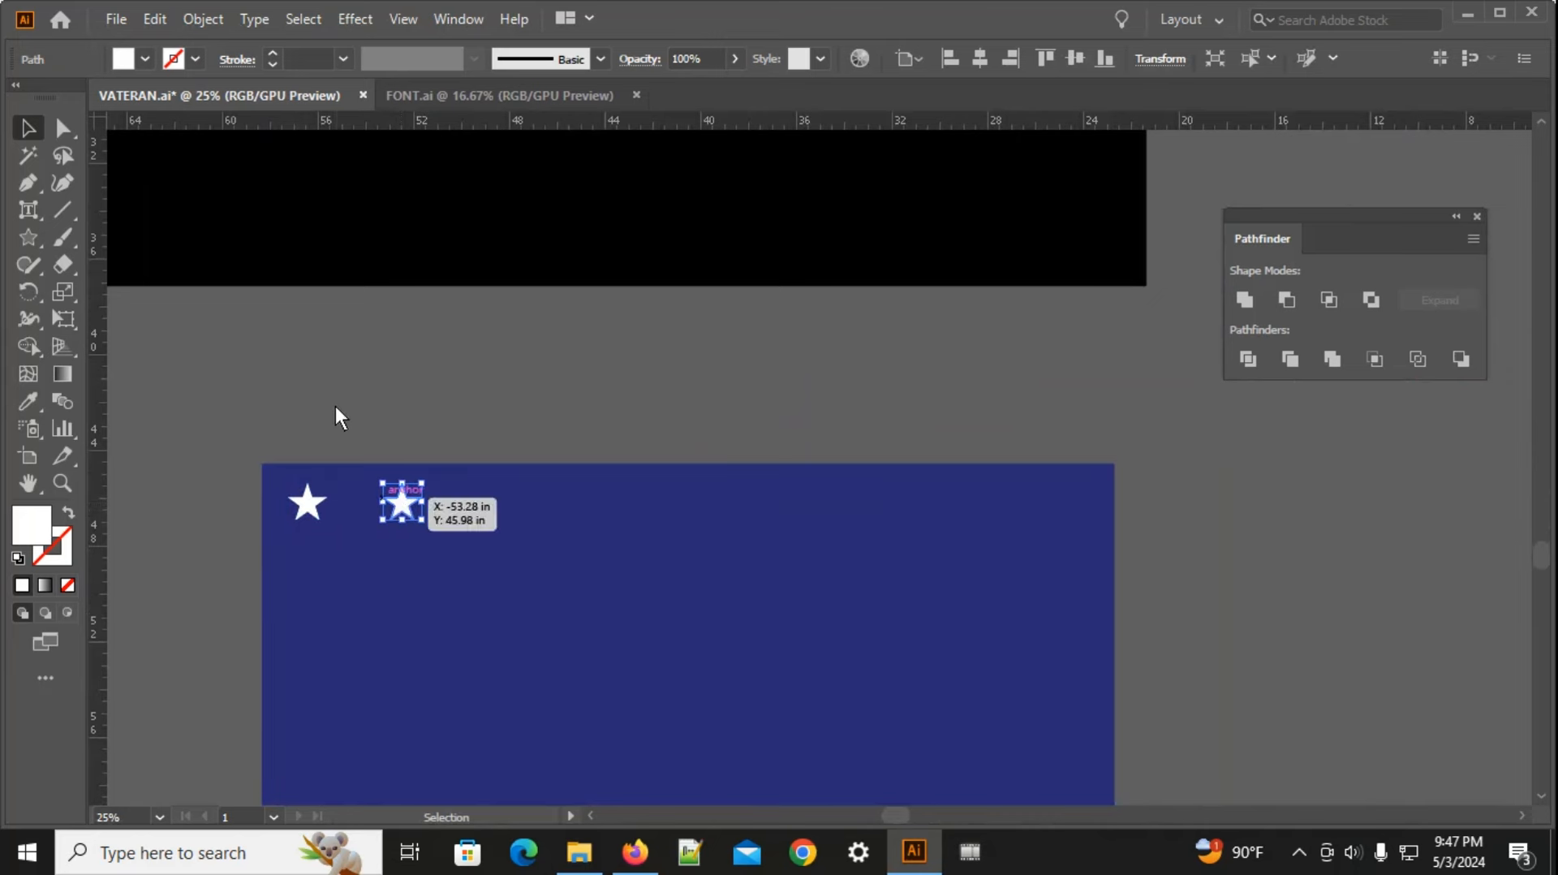
key("a")
key("ctrl+d")
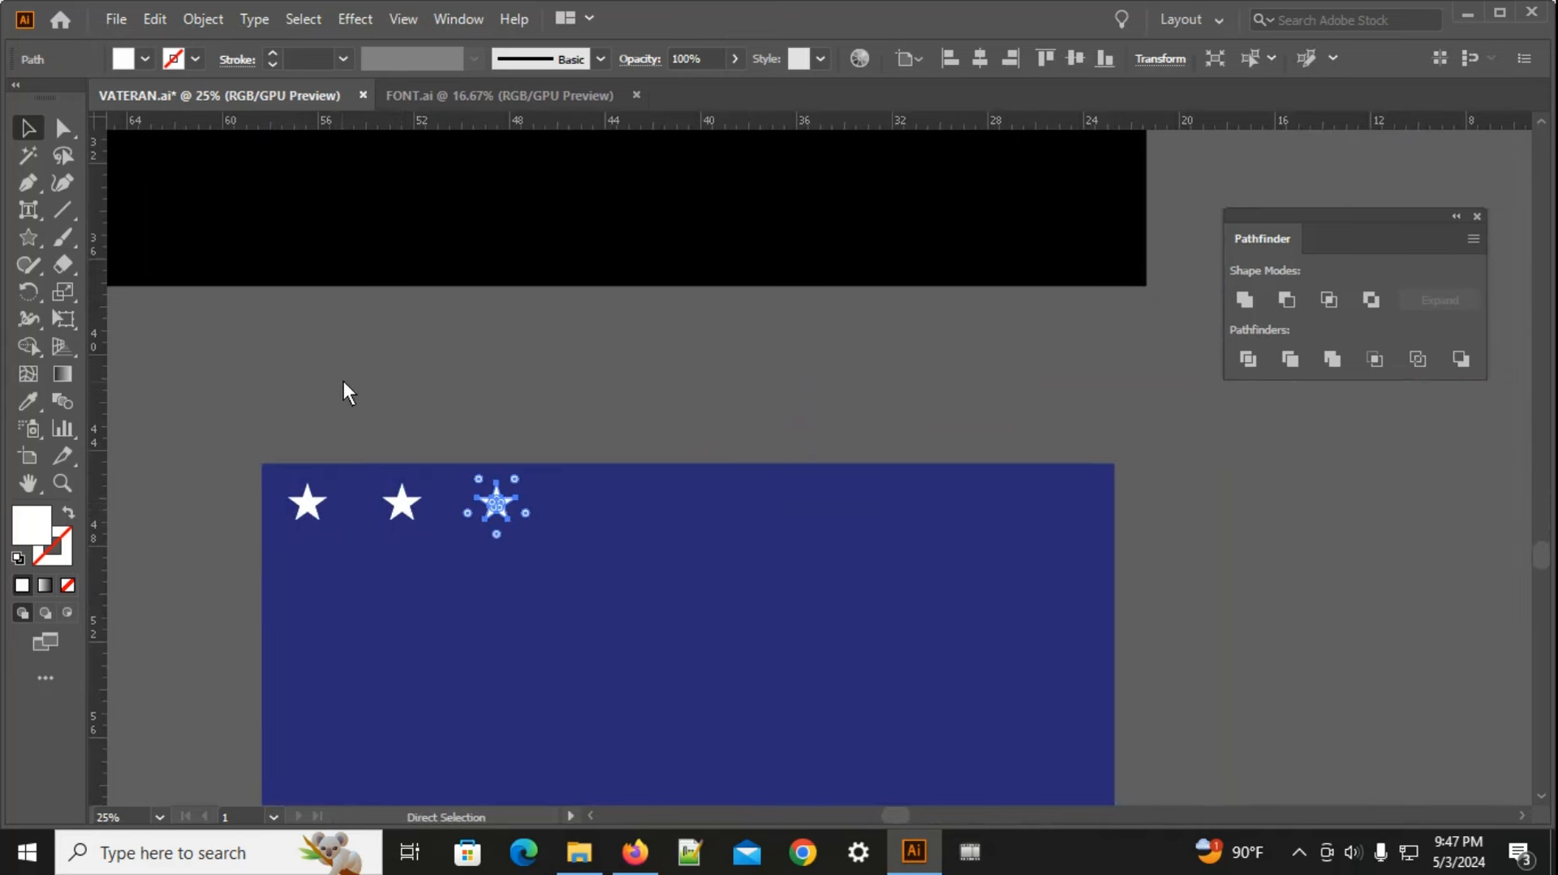
key("ctrl+d")
key("ctrl+d")
key("ctrl+d")
key("ctrl+d")
key("ctrl+d")
key("ctrl+d")
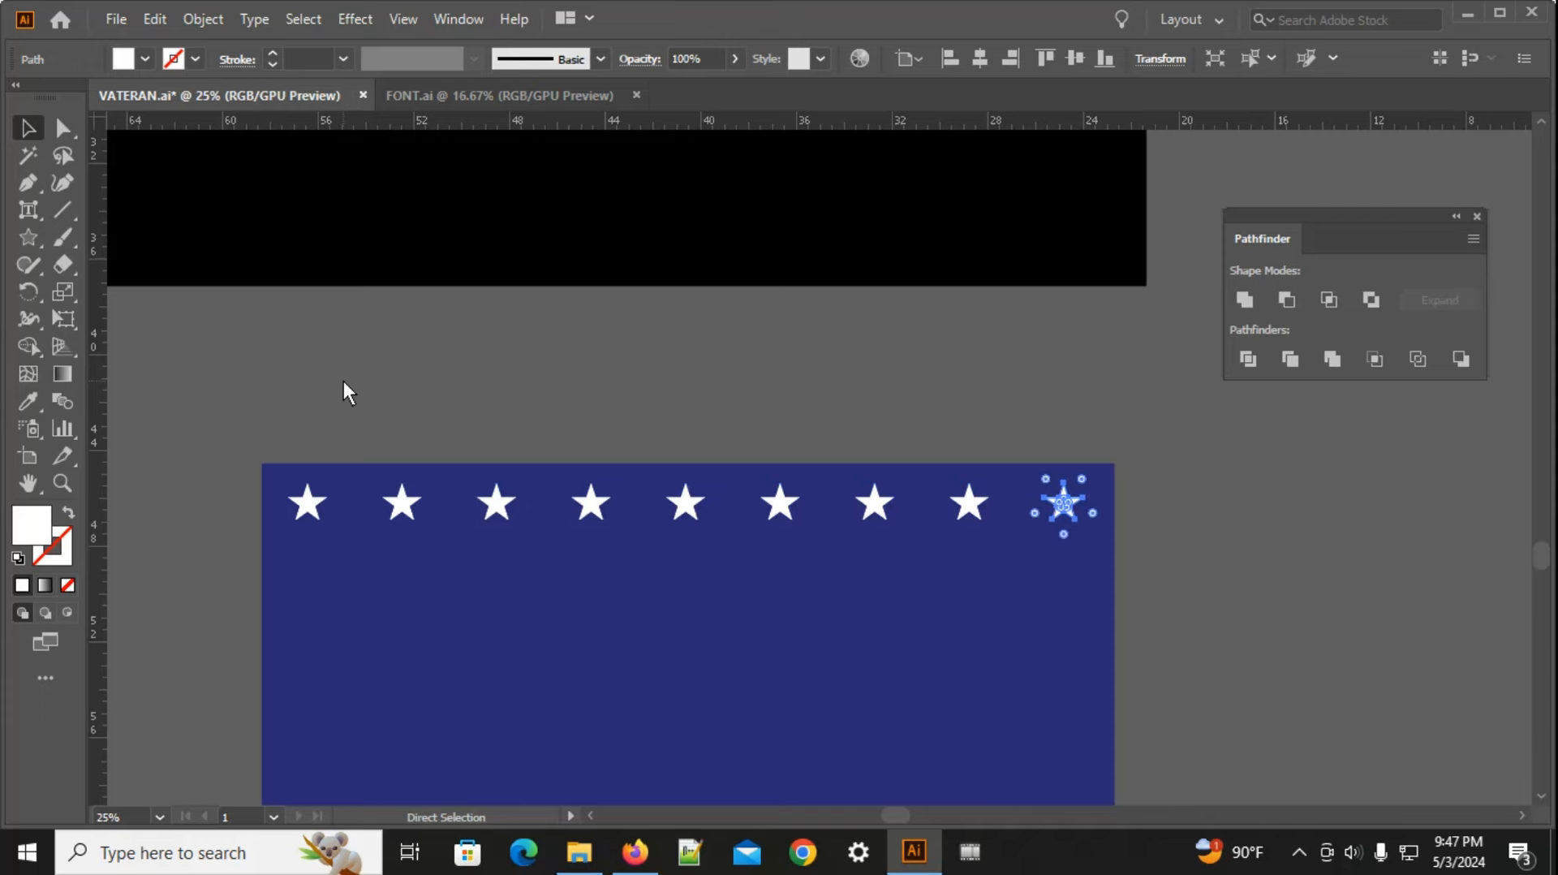
Step: Select all nine white stars in the row along the blue rectangle's upper edge and group them
scroll(1200, 547, "down", 1)
left_click_drag(1289, 581, 1145, 467)
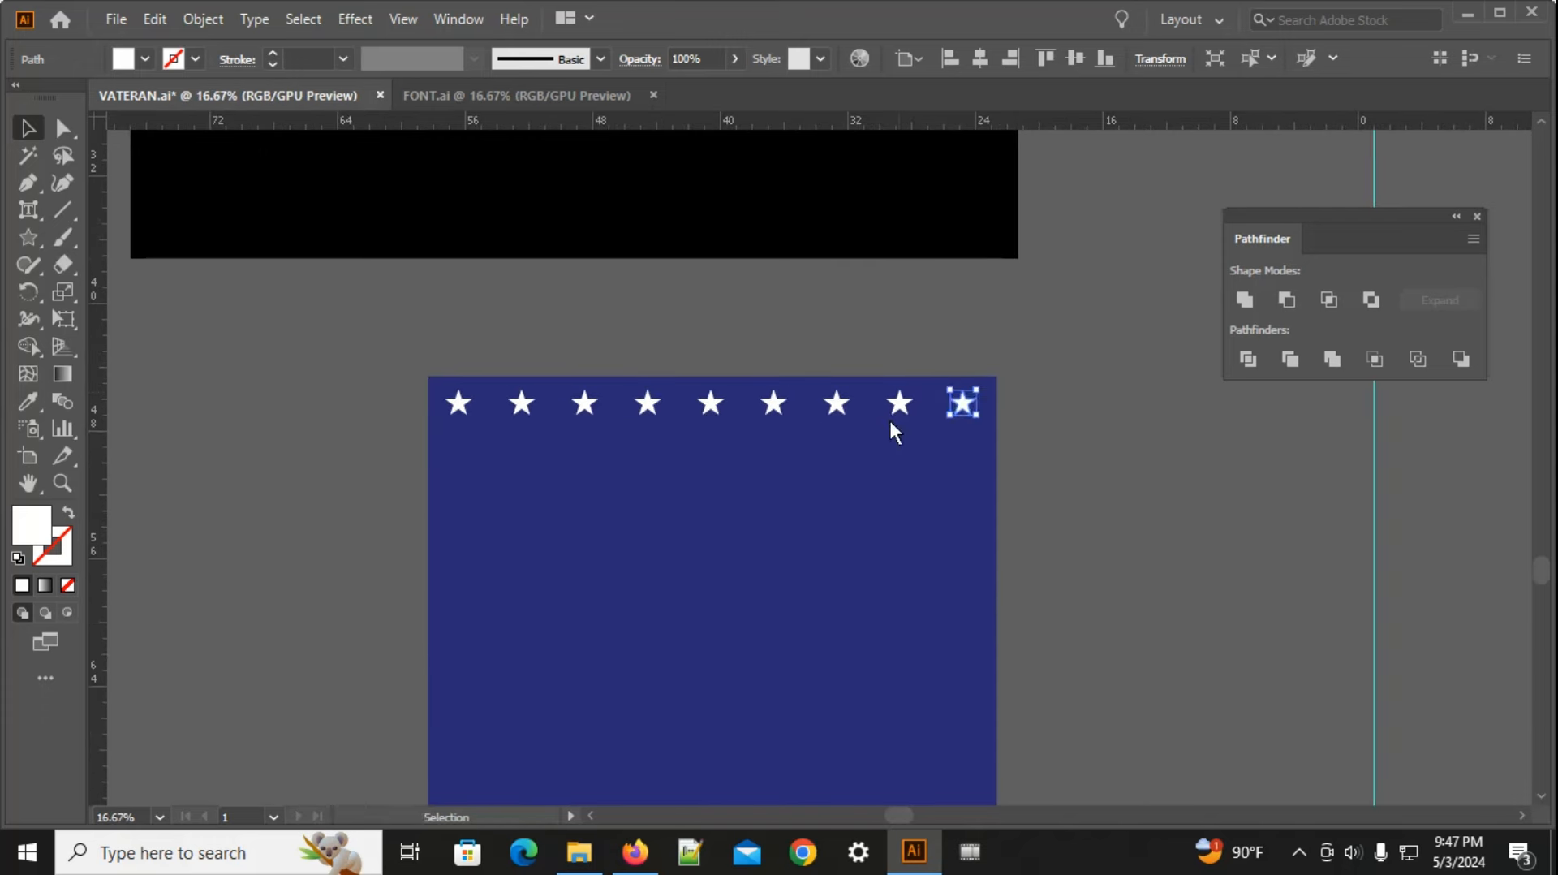
left_click(899, 404, "shift")
left_click(832, 404, "shift")
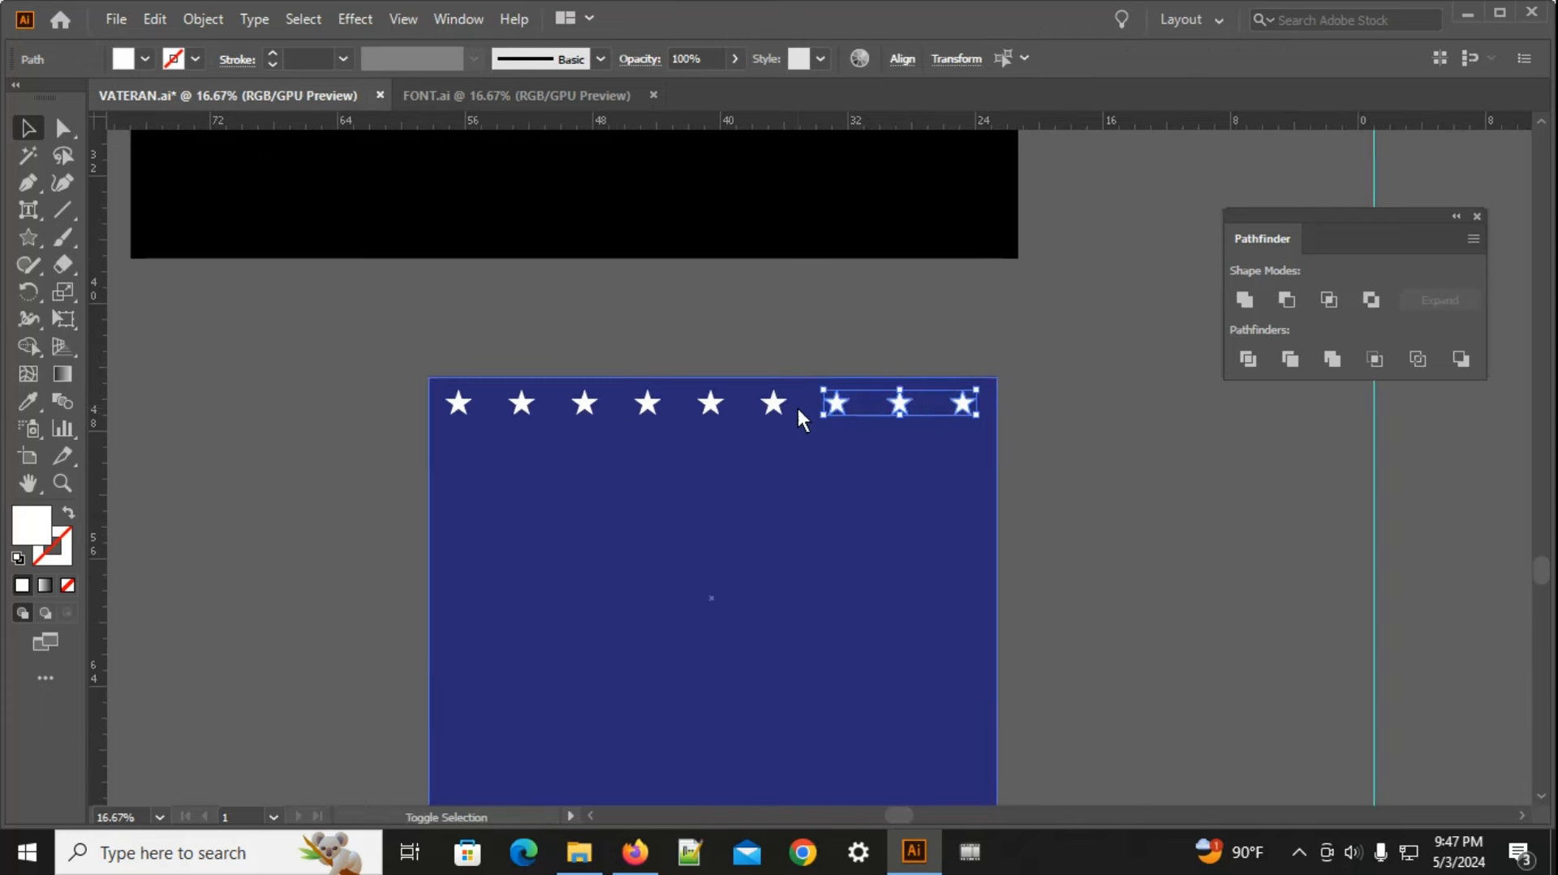
left_click(773, 403, "shift")
left_click(706, 404, "shift")
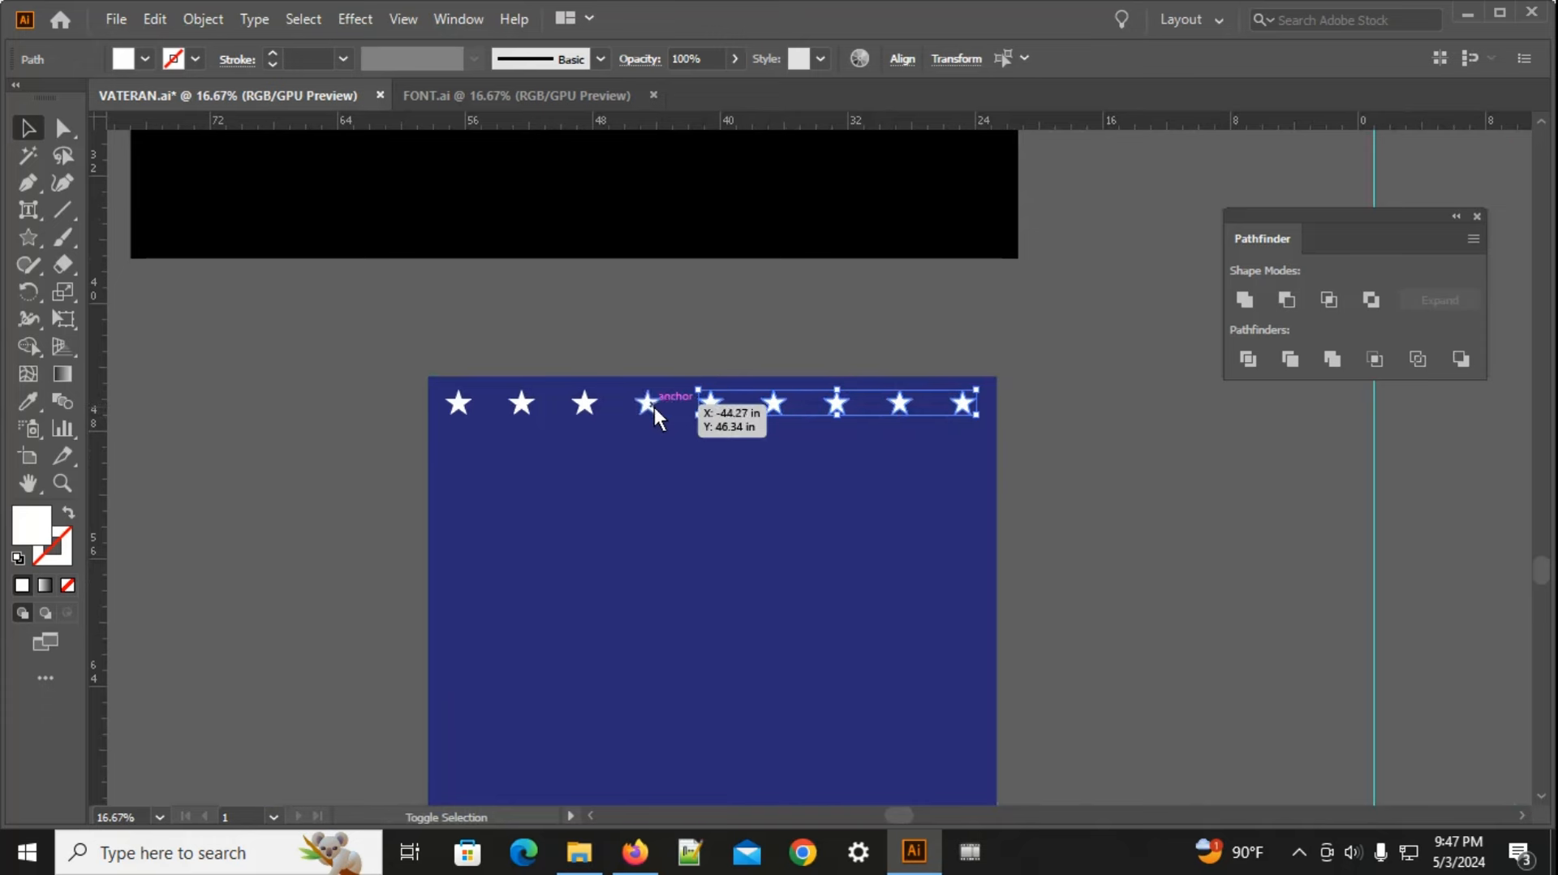
left_click(649, 404, "shift")
left_click(586, 404, "shift")
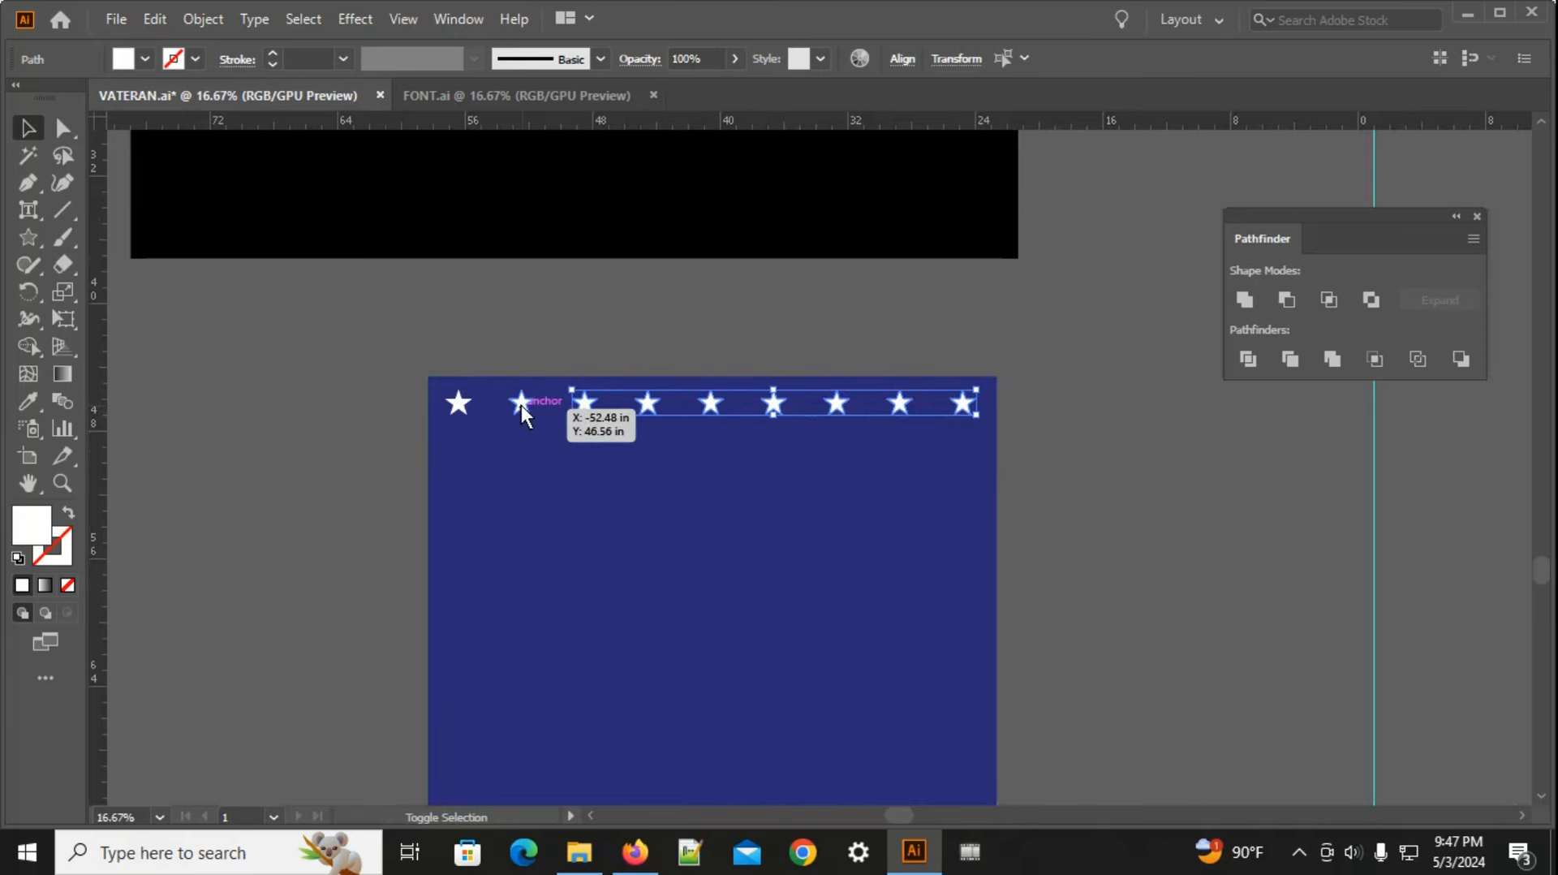
left_click(522, 404, "shift")
left_click(460, 406, "shift")
right_click(460, 406)
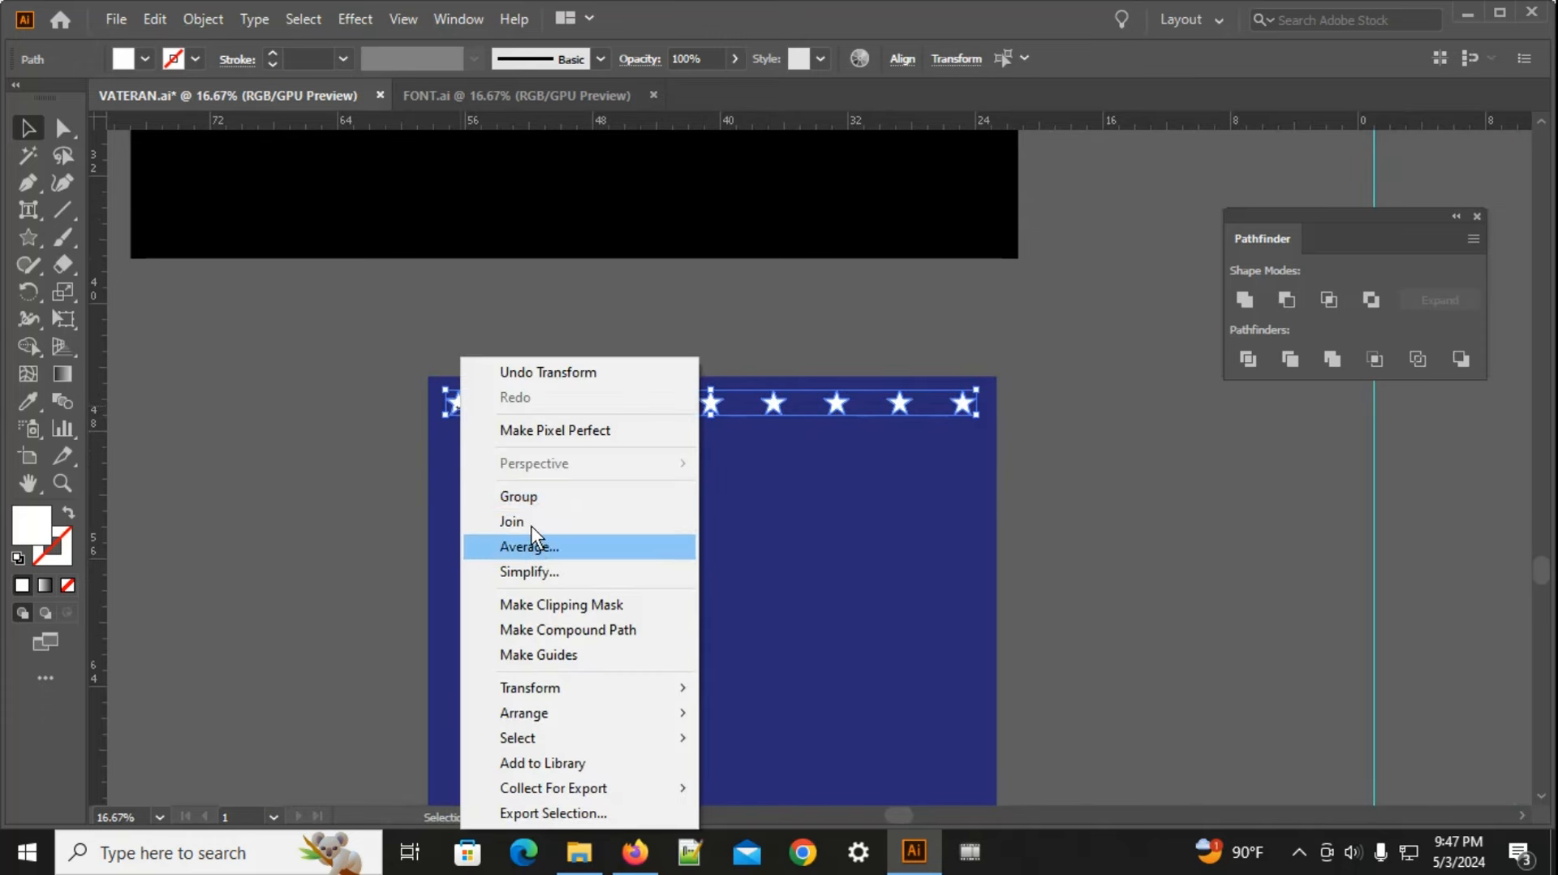
left_click(519, 496)
Step: Duplicate the grouped star row diagonally downward, offset half a star spacing to the right, as a staggered second row
scroll(511, 463, "up", 3)
left_click_drag(374, 335, 459, 435)
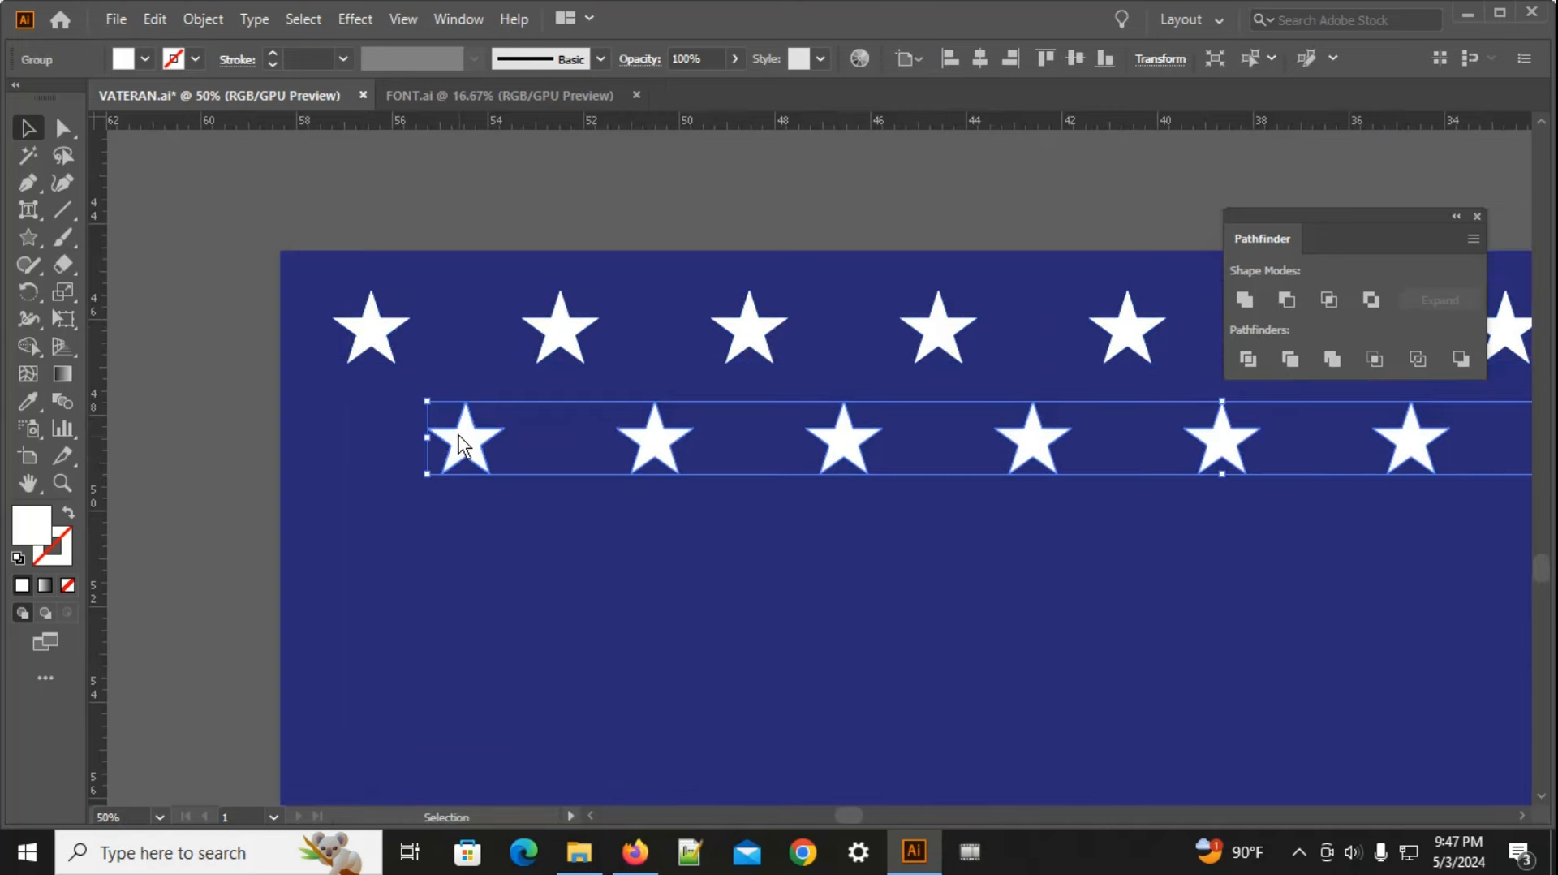
scroll(490, 445, "down", 2)
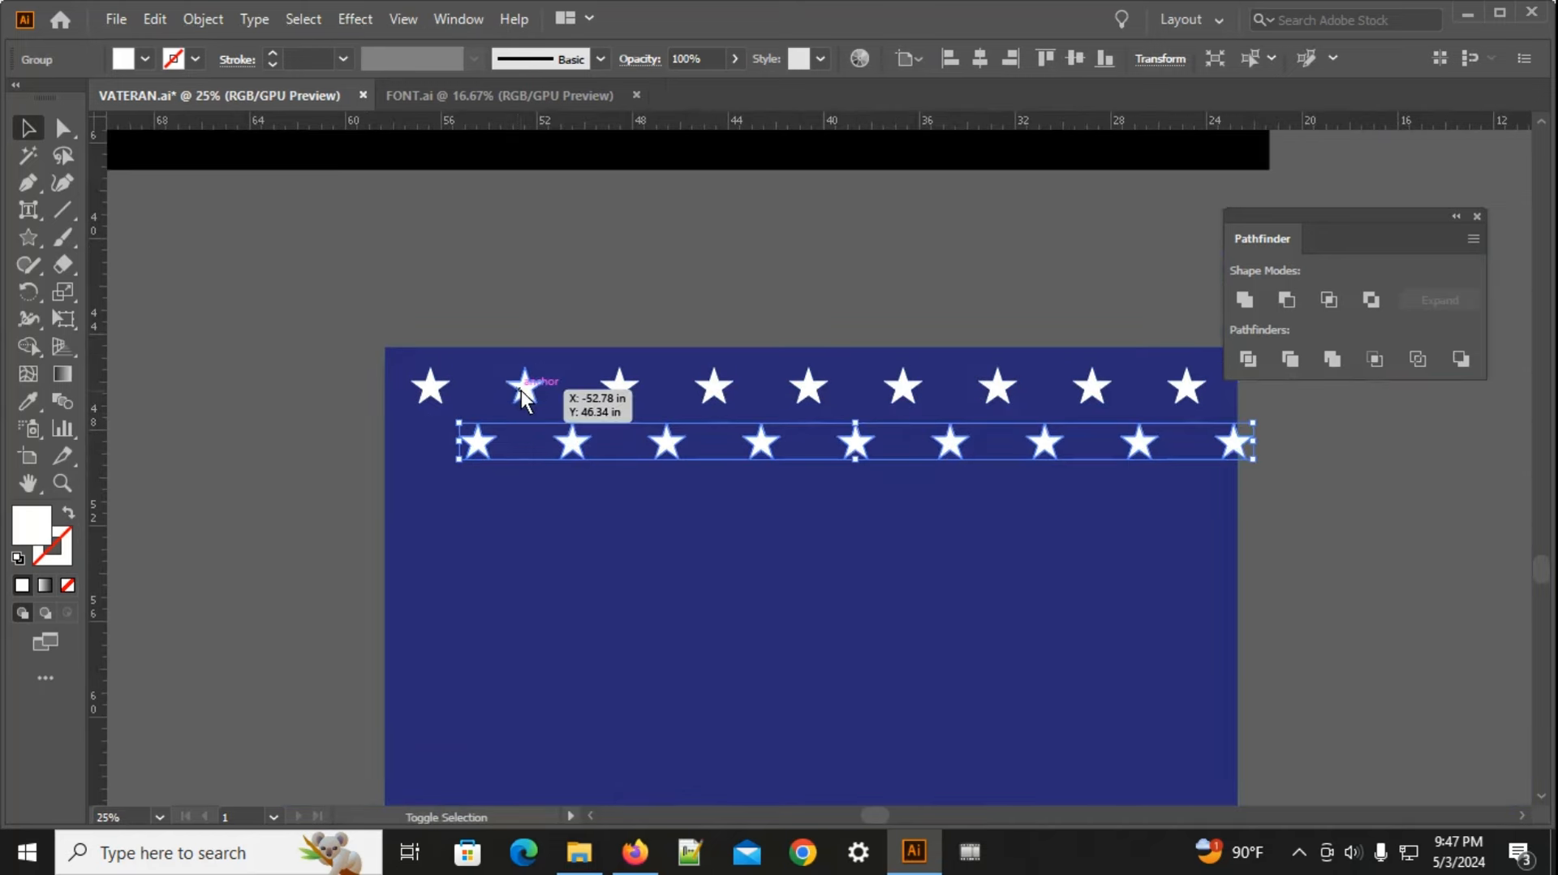
Step: Group the two staggered star rows together and select the resulting group
left_click(522, 388, "shift")
right_click(507, 418)
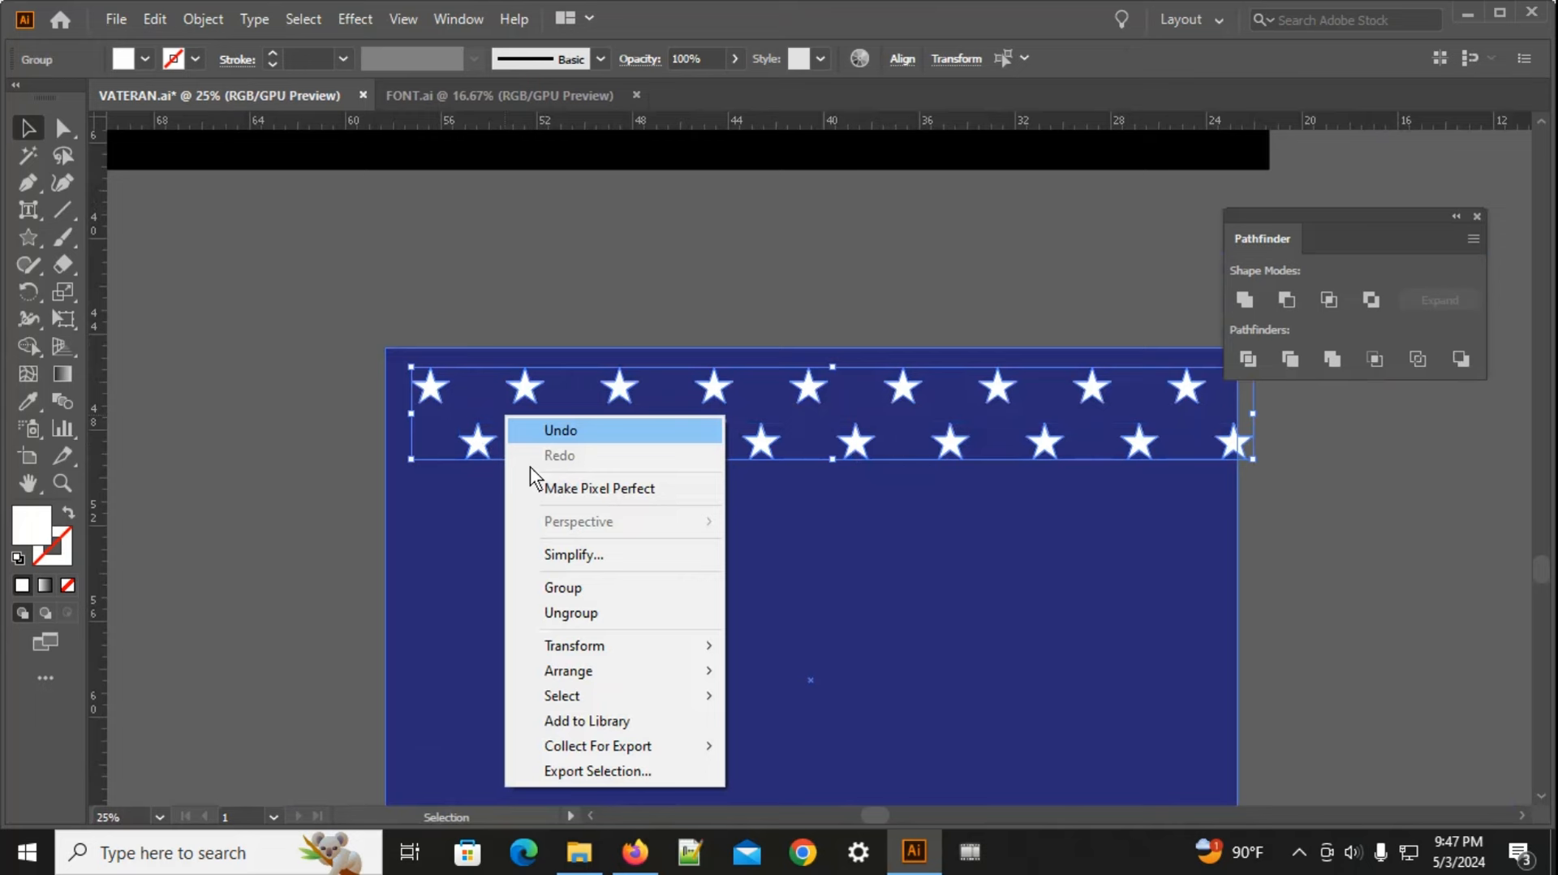
left_click(576, 613)
left_click(421, 464)
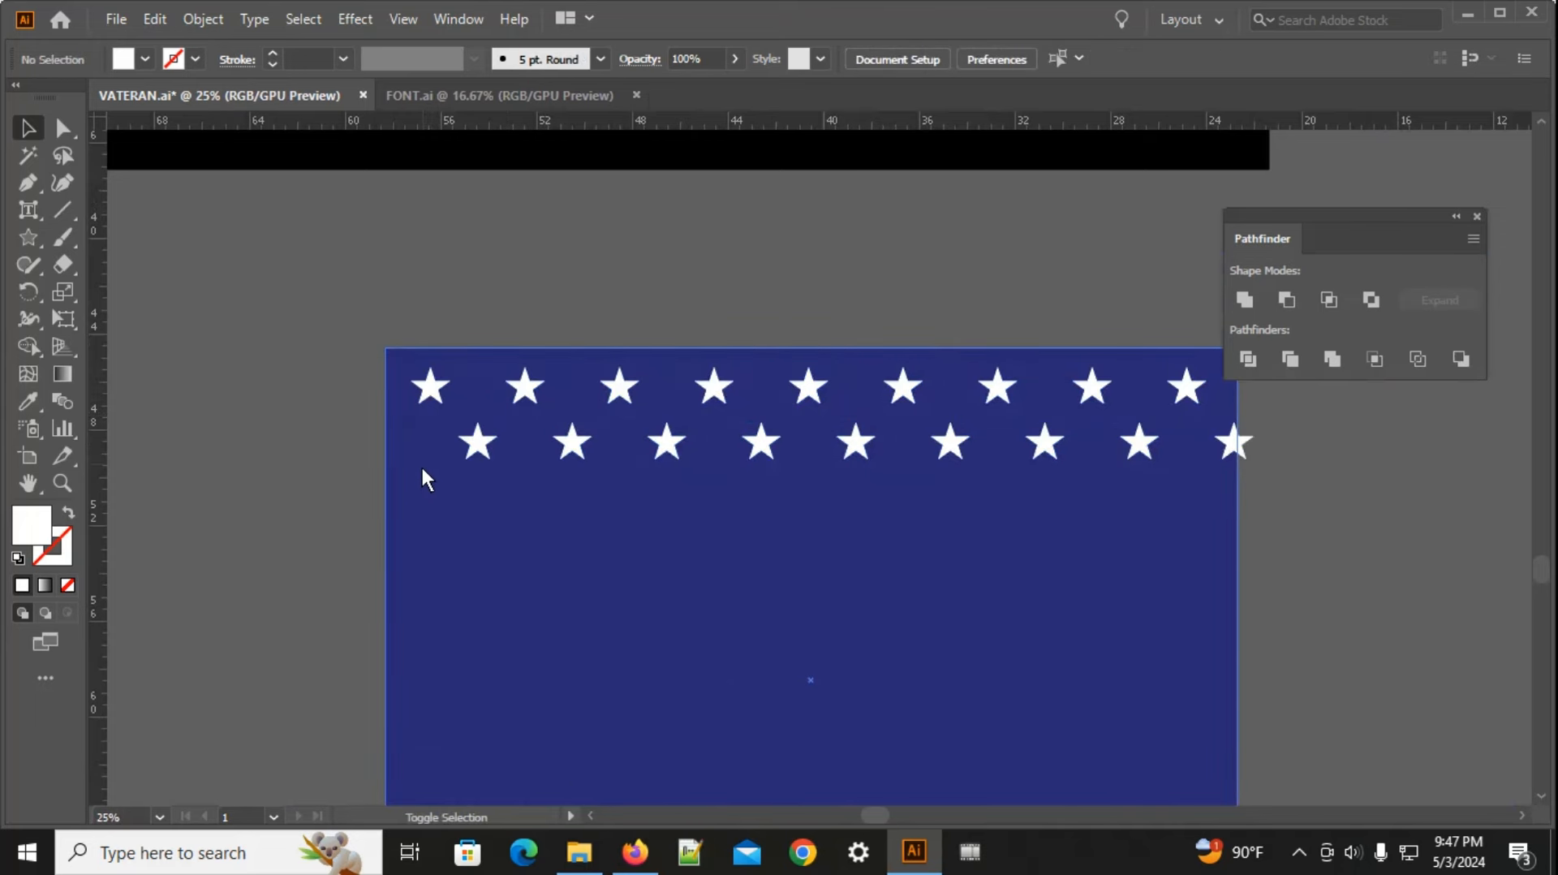
left_click(426, 388)
left_click(431, 403)
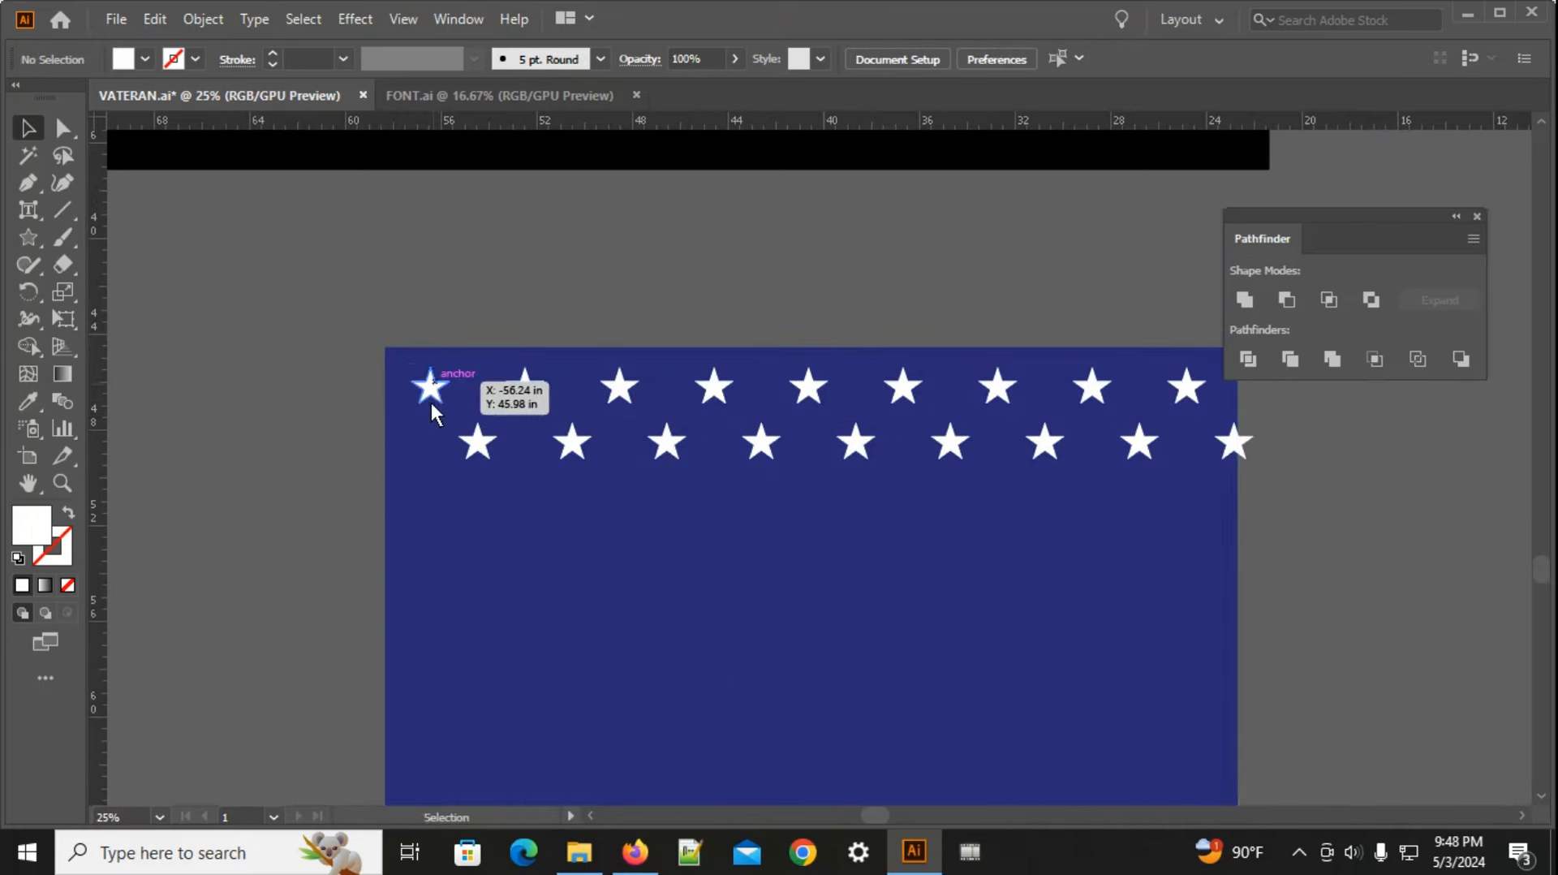
left_click(431, 402)
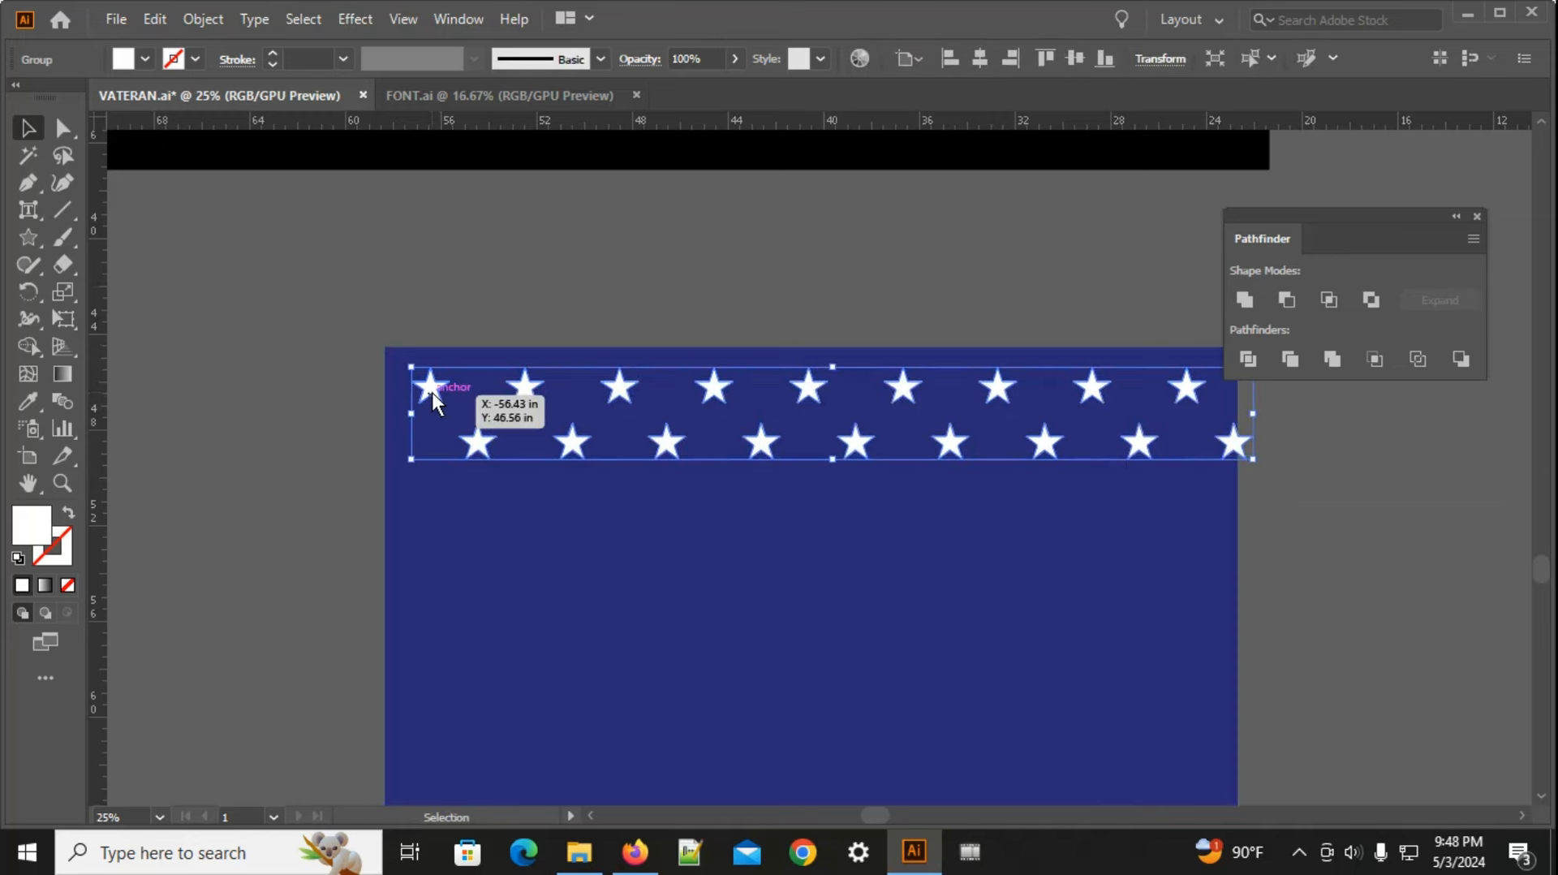
Step: Duplicate the two-row star group straight below itself and repeat the duplication until twelve rows cover the blue rectangle
left_click_drag(432, 391, 432, 501)
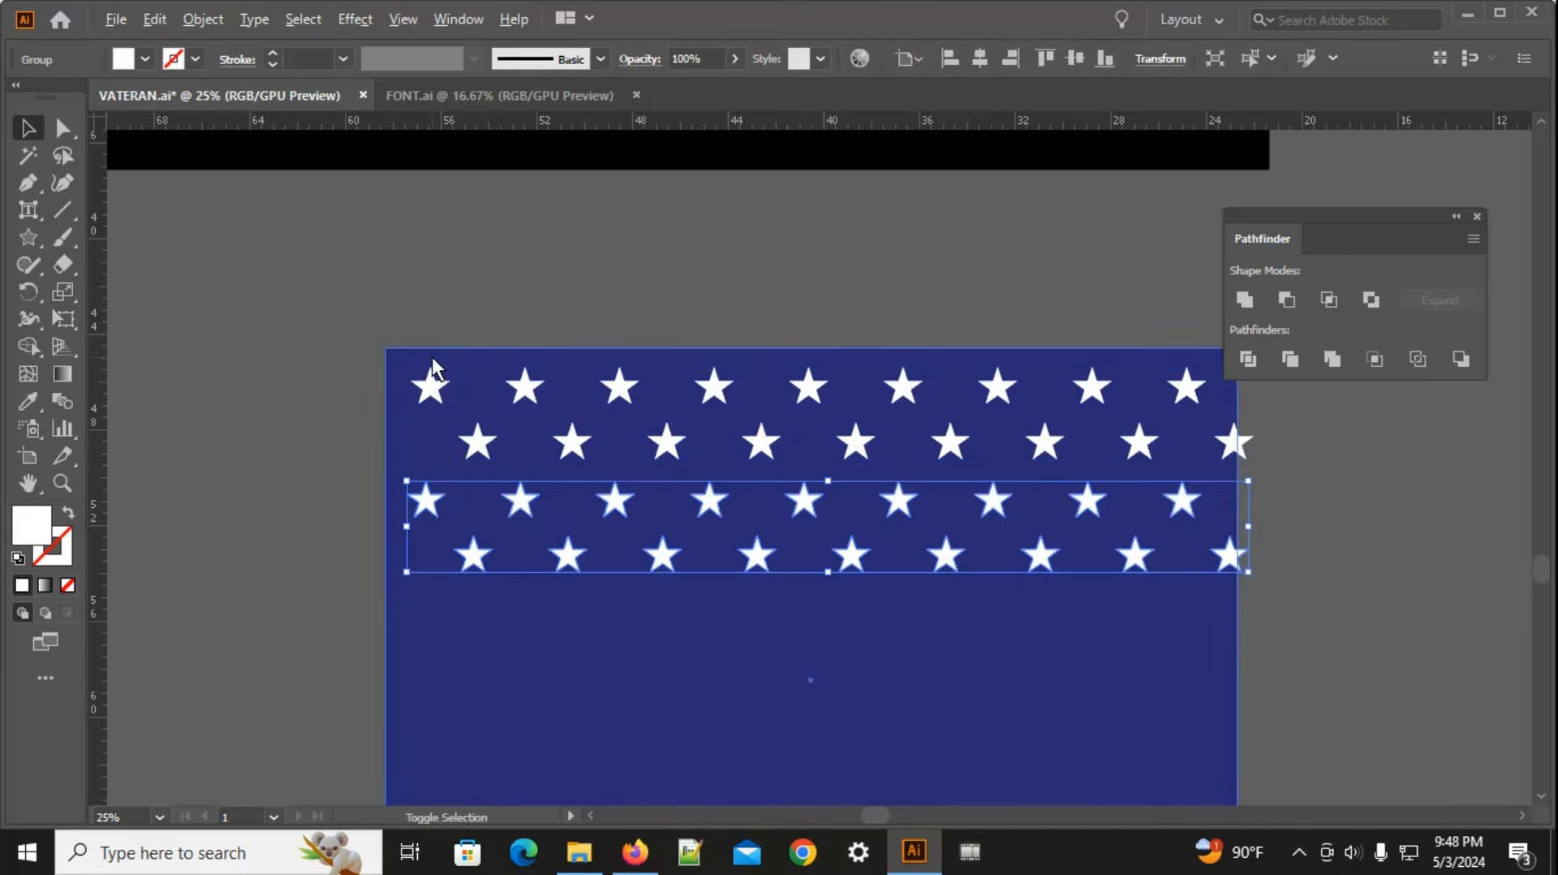
scroll(432, 357, "down", 1)
key("ctrl+d")
key("ctrl+d")
key("ctrl+d")
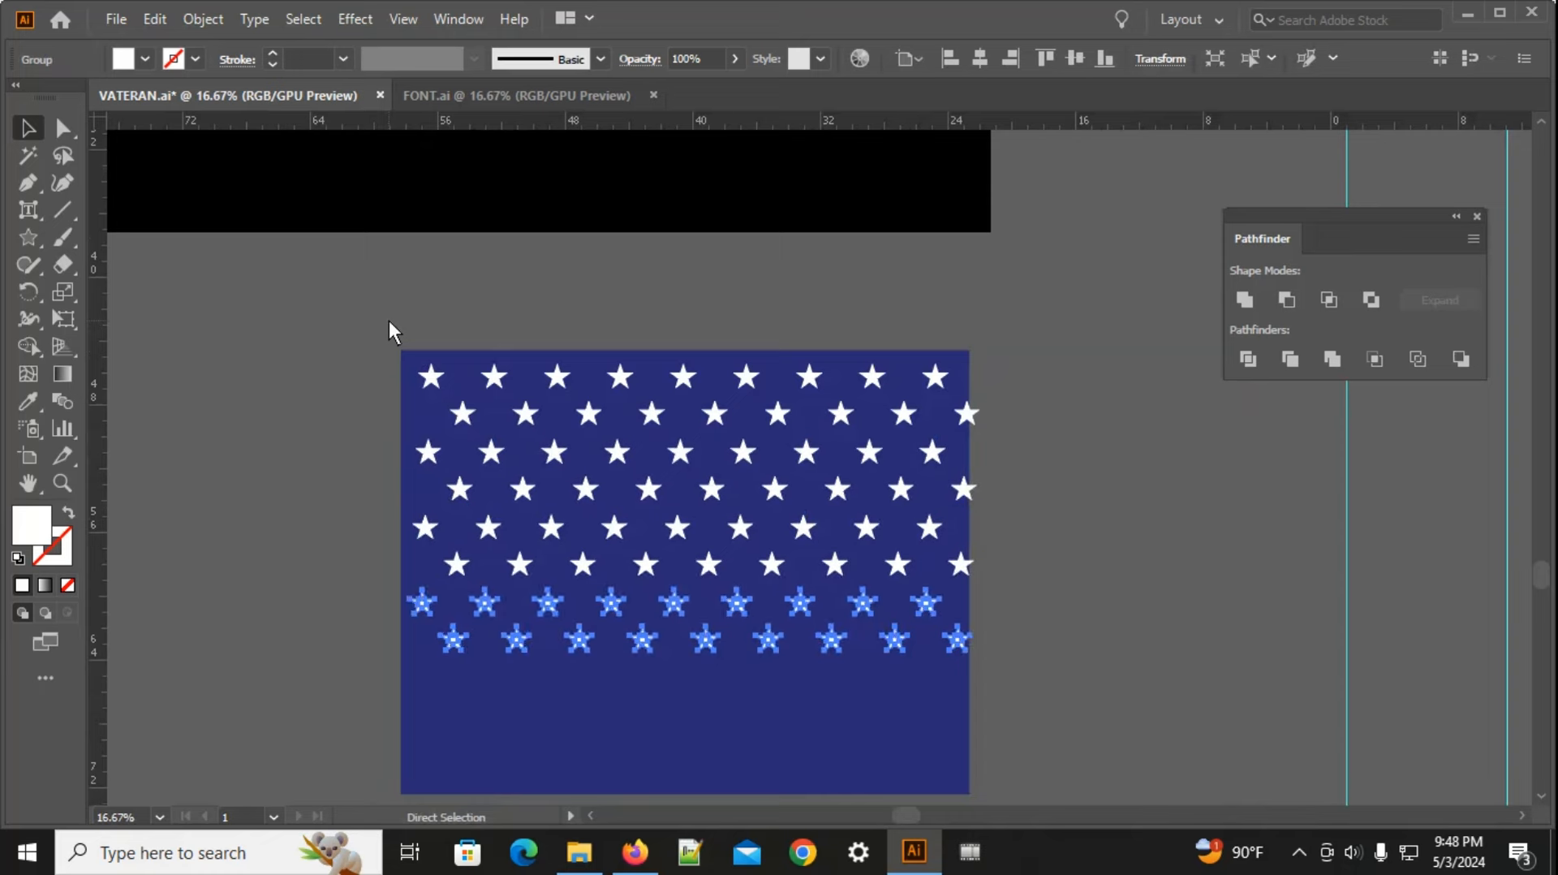
scroll(422, 336, "down", 2)
key("ctrl")
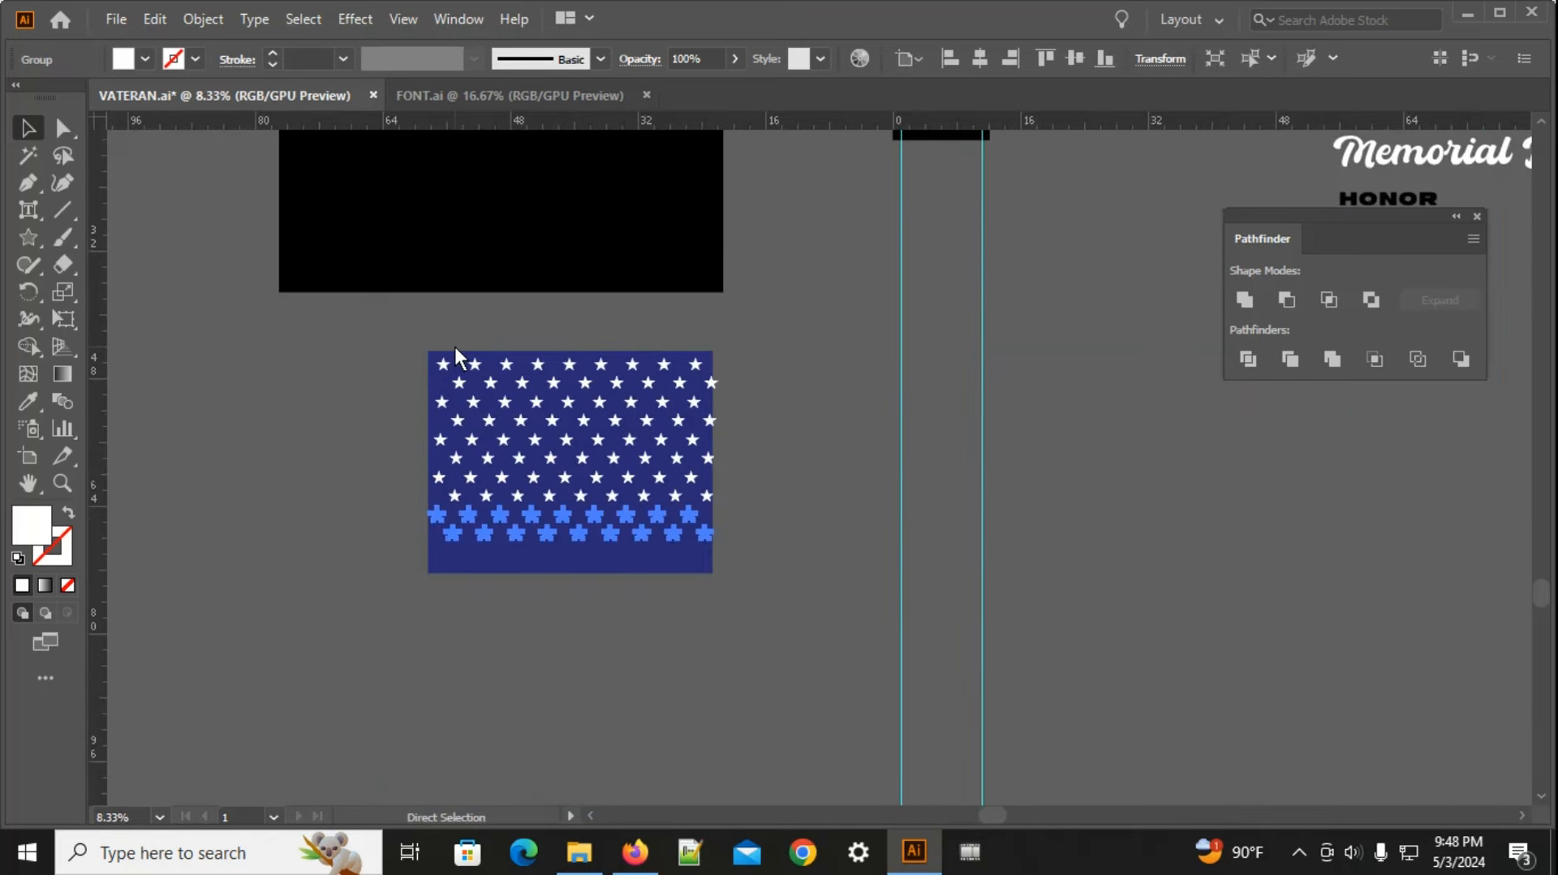
key("ctrl+d")
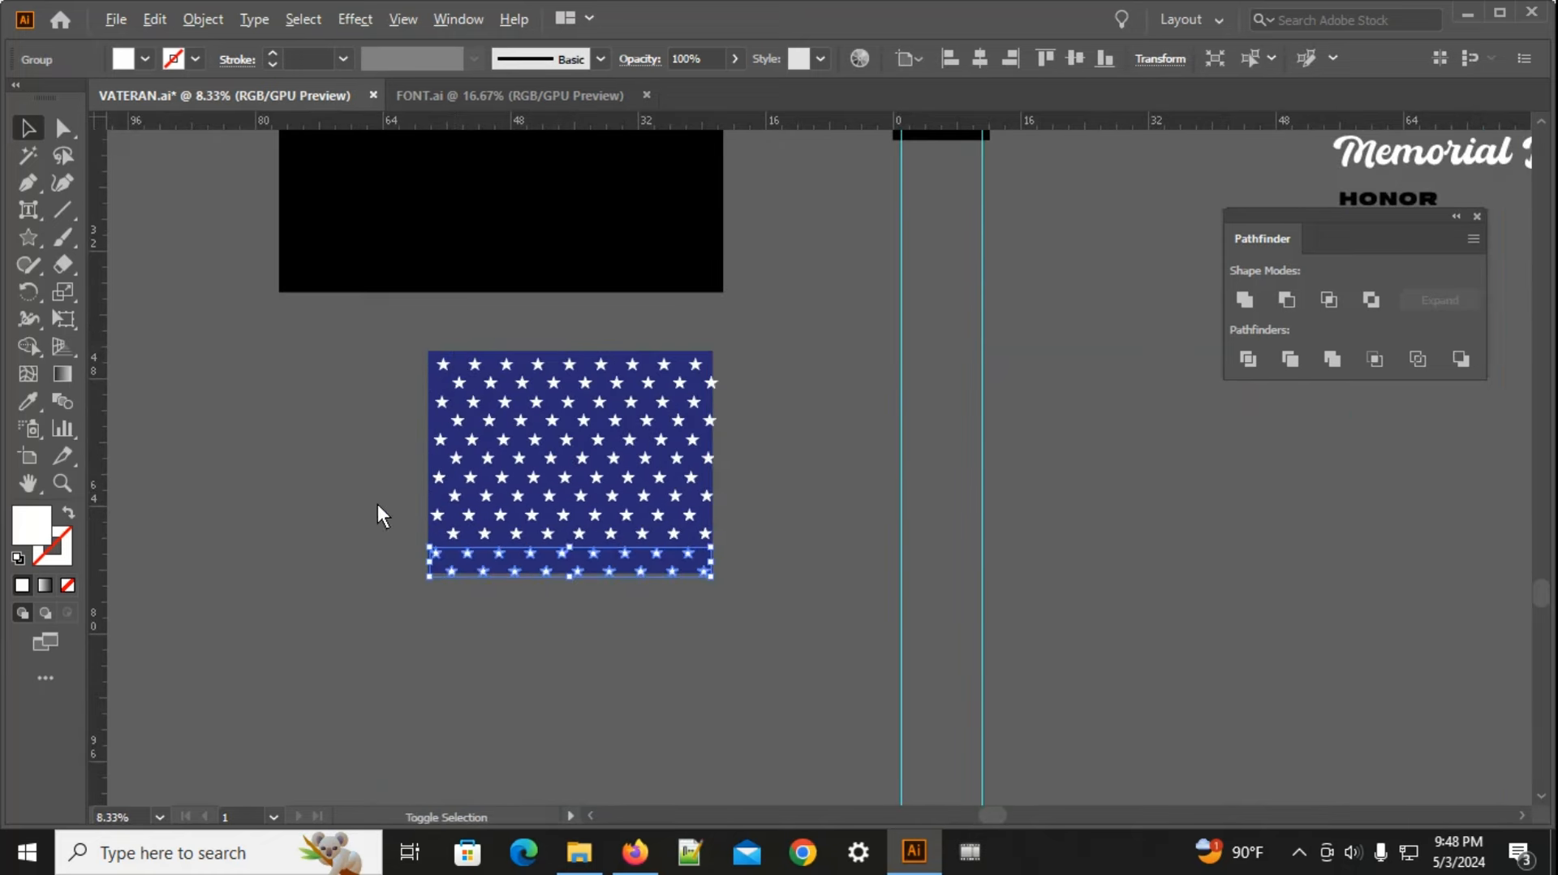
Step: Select all six two-row star groups and align their left edges
scroll(496, 550, "up", 2)
left_click(409, 527, "shift")
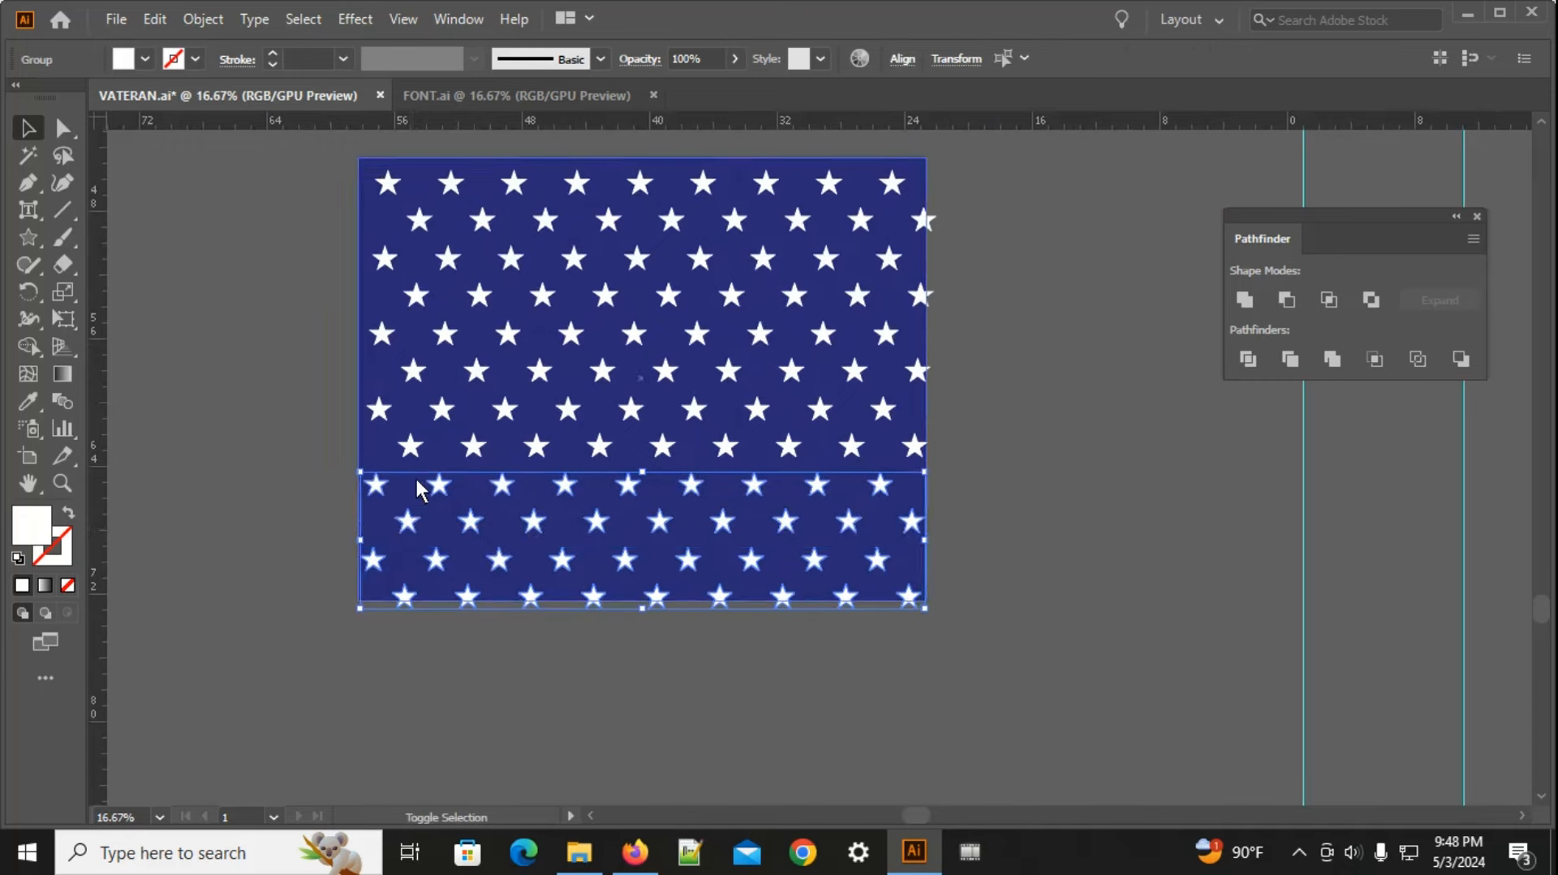
left_click_drag(412, 451, 421, 216)
right_click(420, 216)
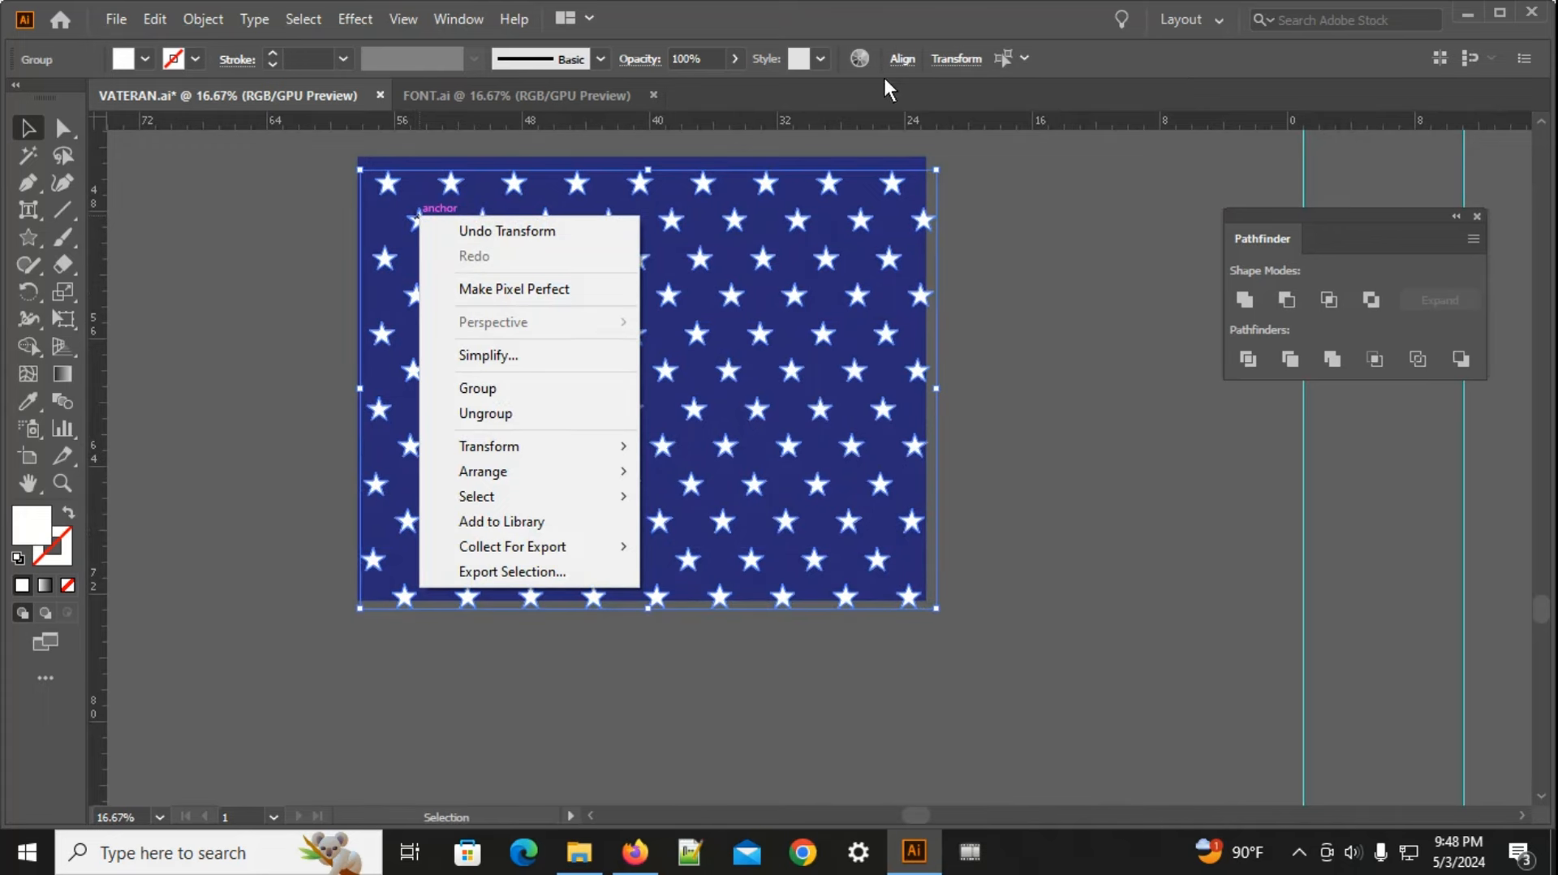
left_click(902, 60)
left_click(902, 59)
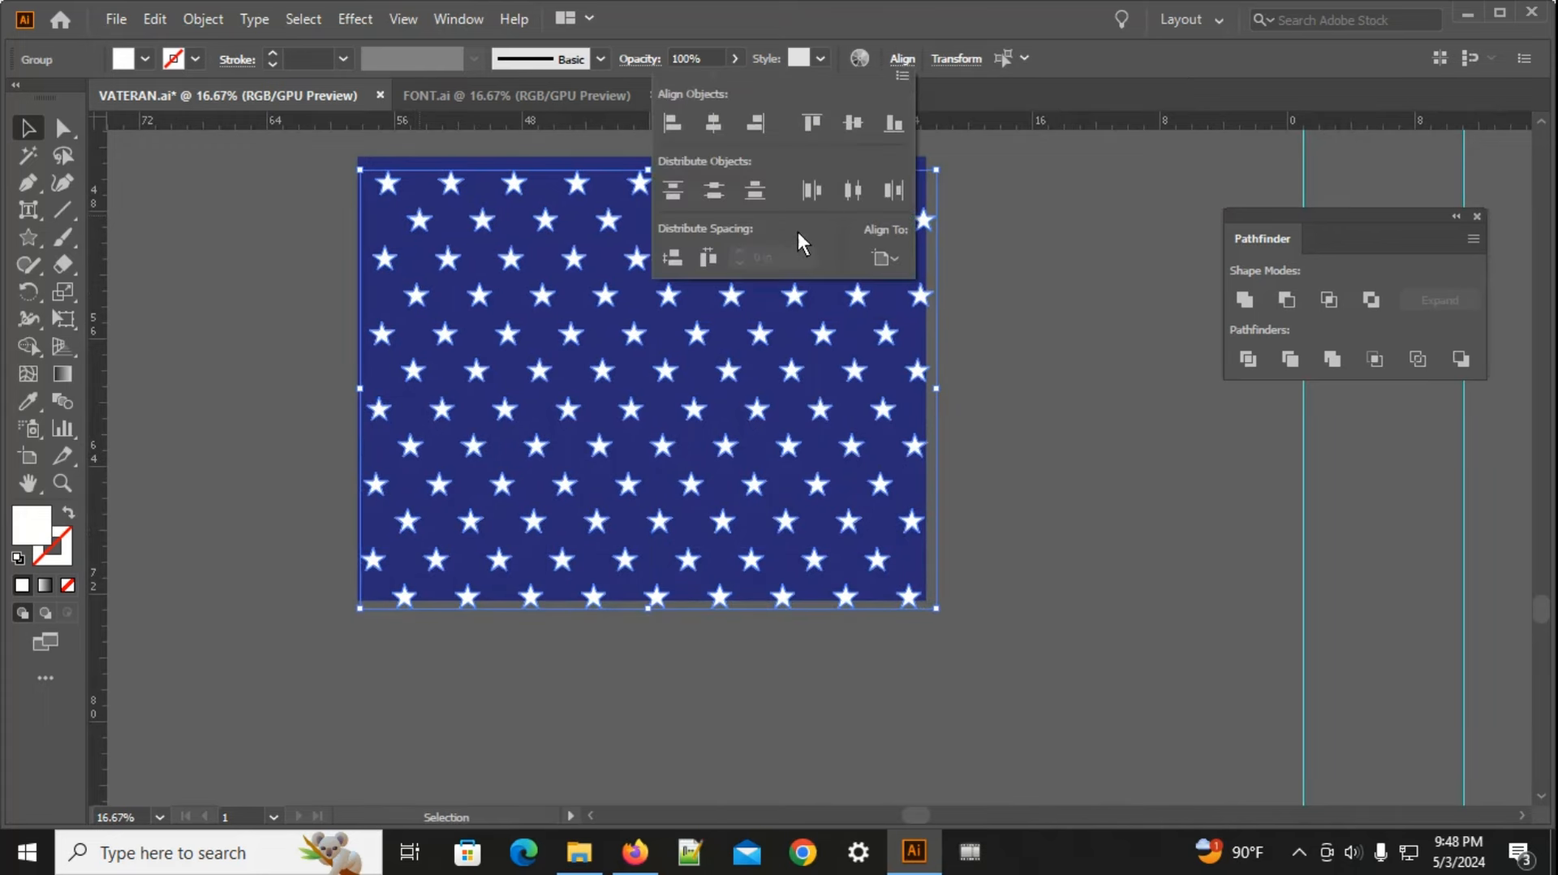
left_click(671, 123)
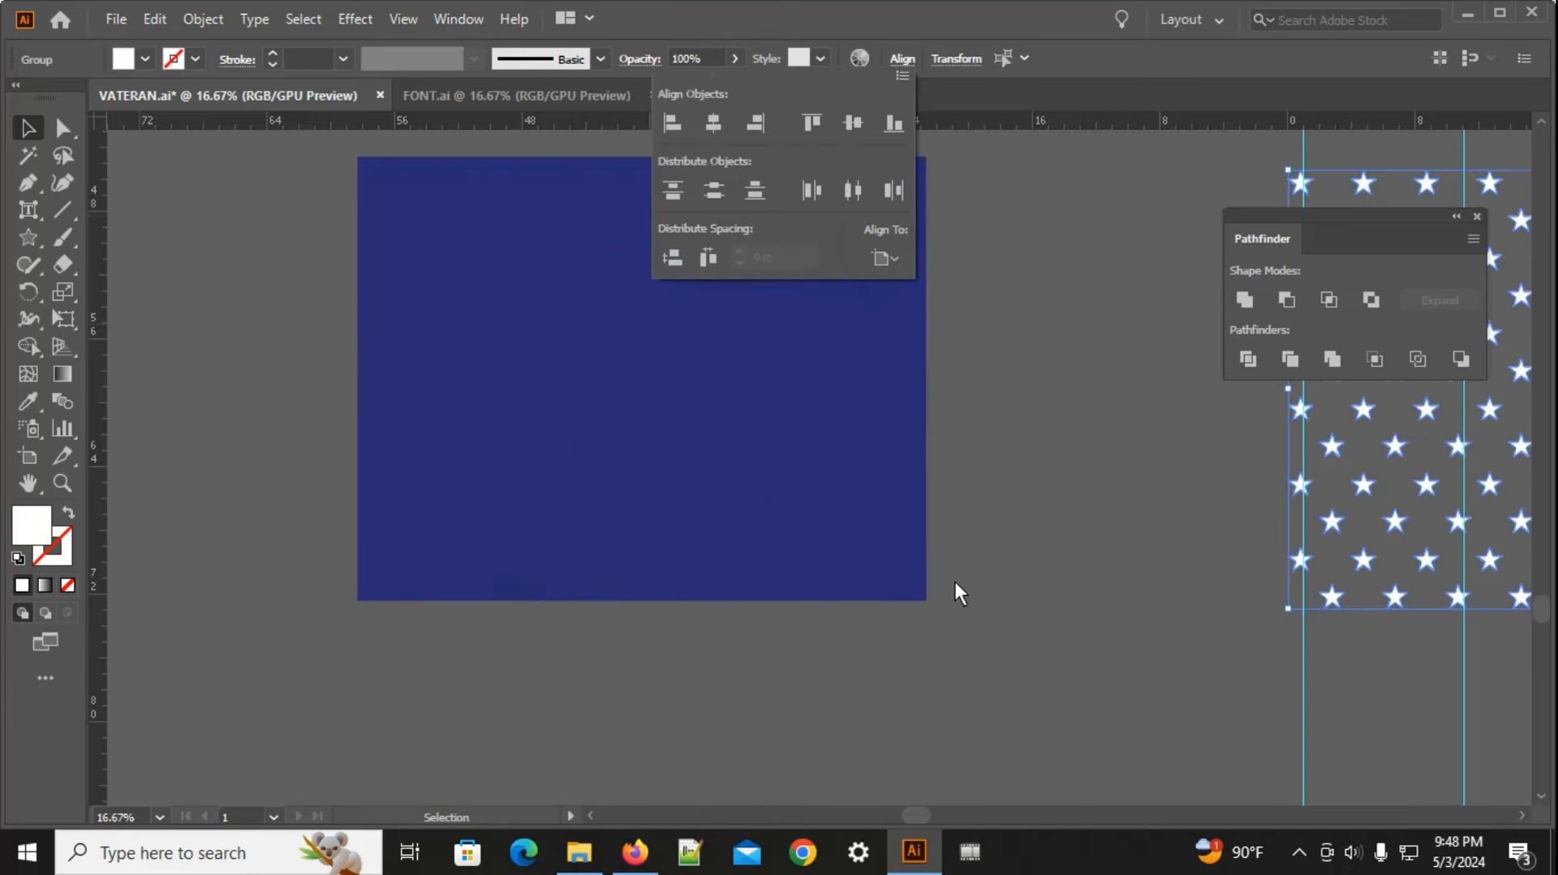
Step: Group the left-aligned star rows into a single star pattern and deselect it
scroll(724, 549, "right", 6)
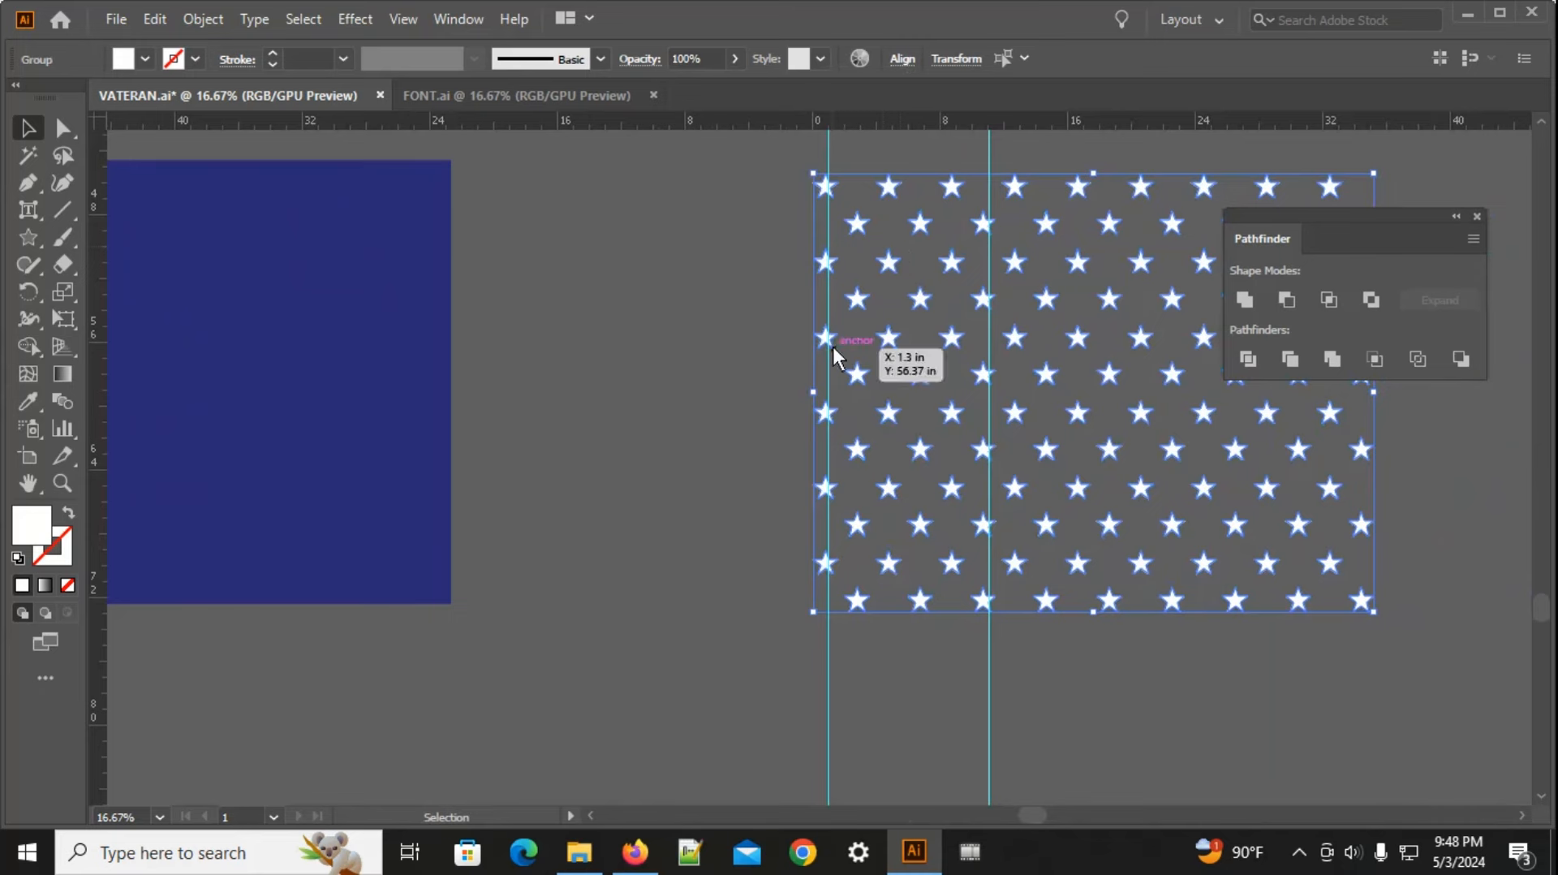
right_click(884, 276)
left_click(961, 449)
scroll(962, 495, "down", 2)
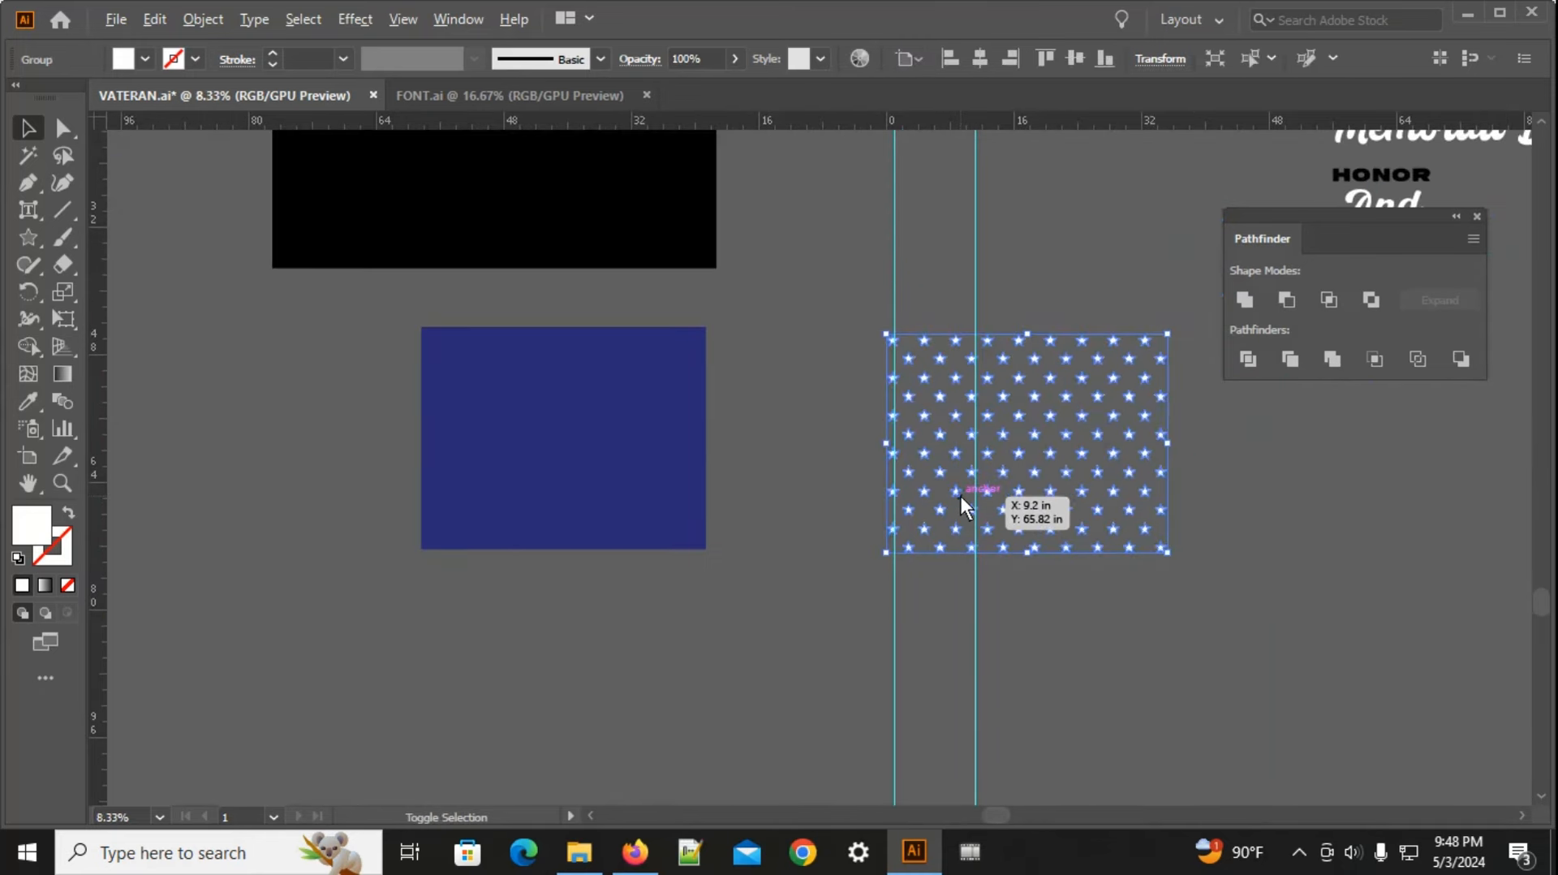
left_click(930, 540)
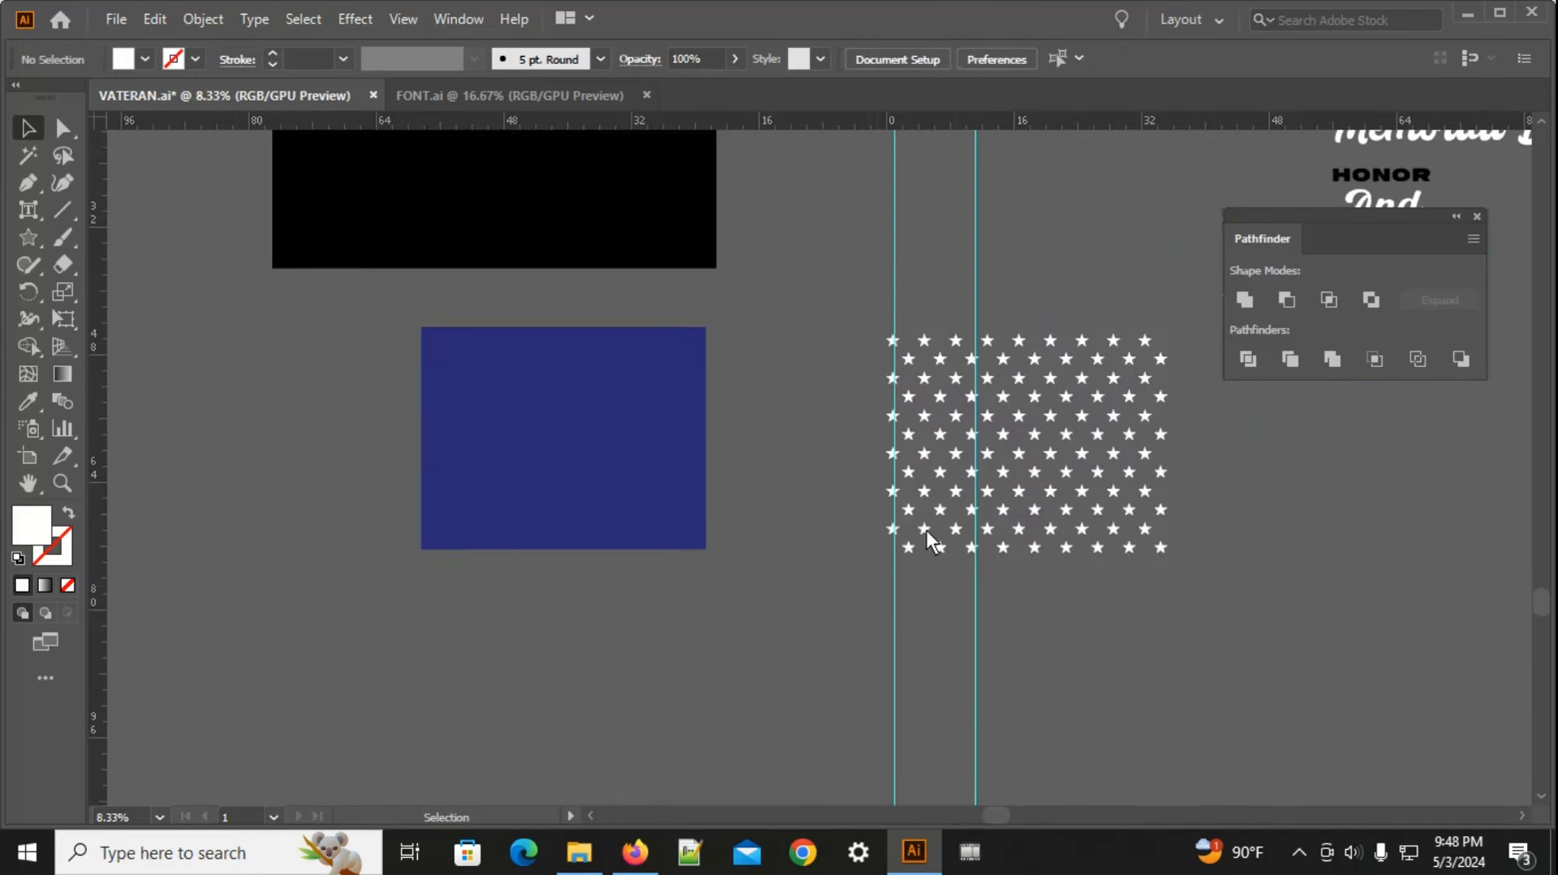
Step: Select the star pattern with the blue rectangle and center-align both horizontally and vertically
left_click(961, 473)
left_click(555, 469, "shift")
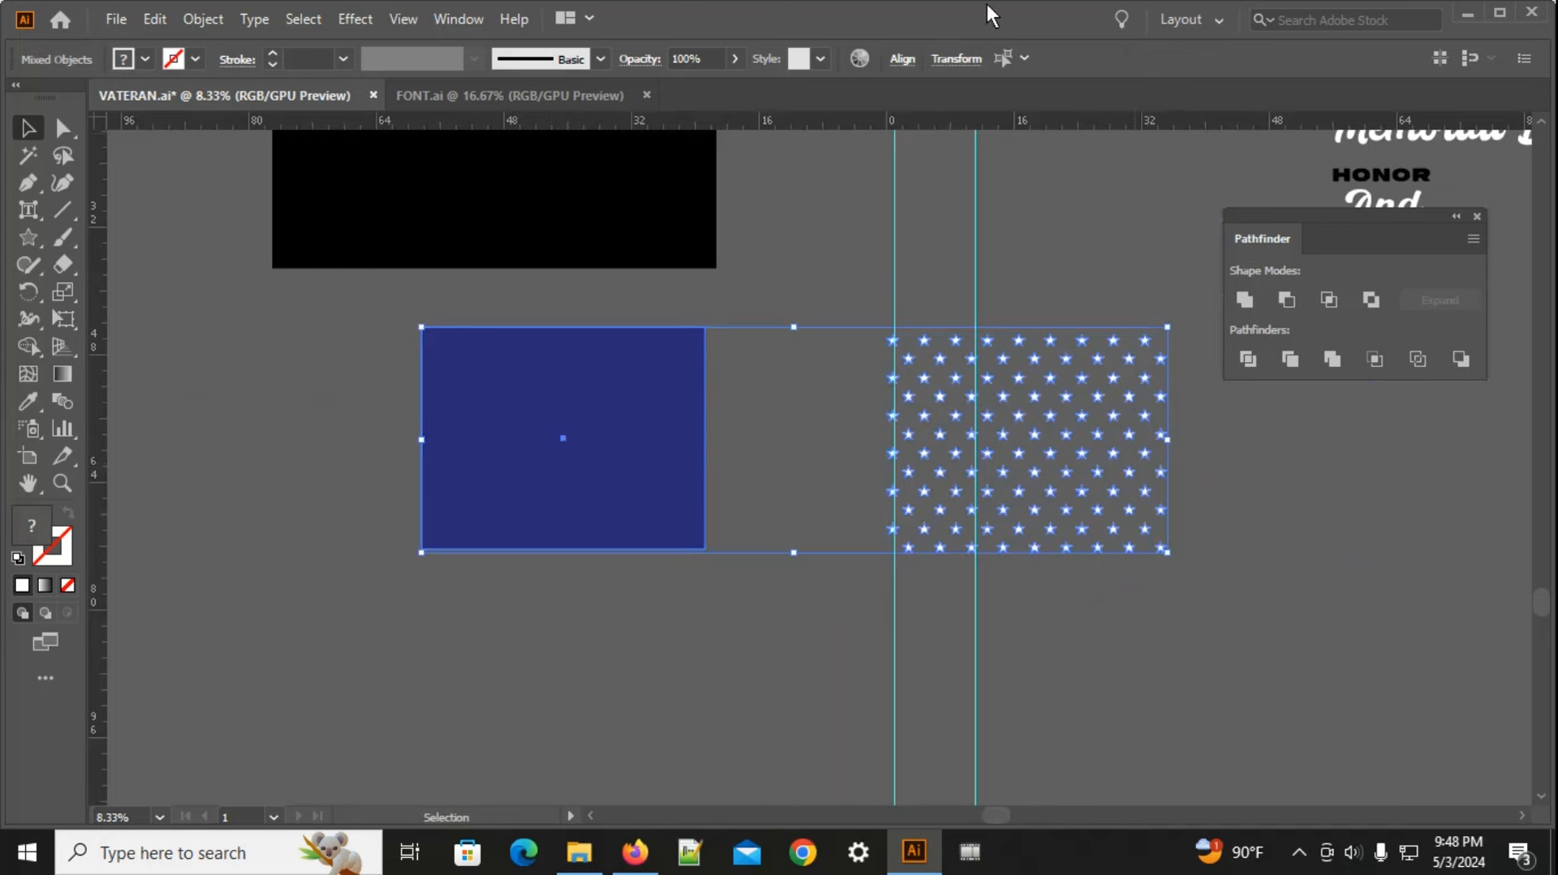
left_click(904, 55)
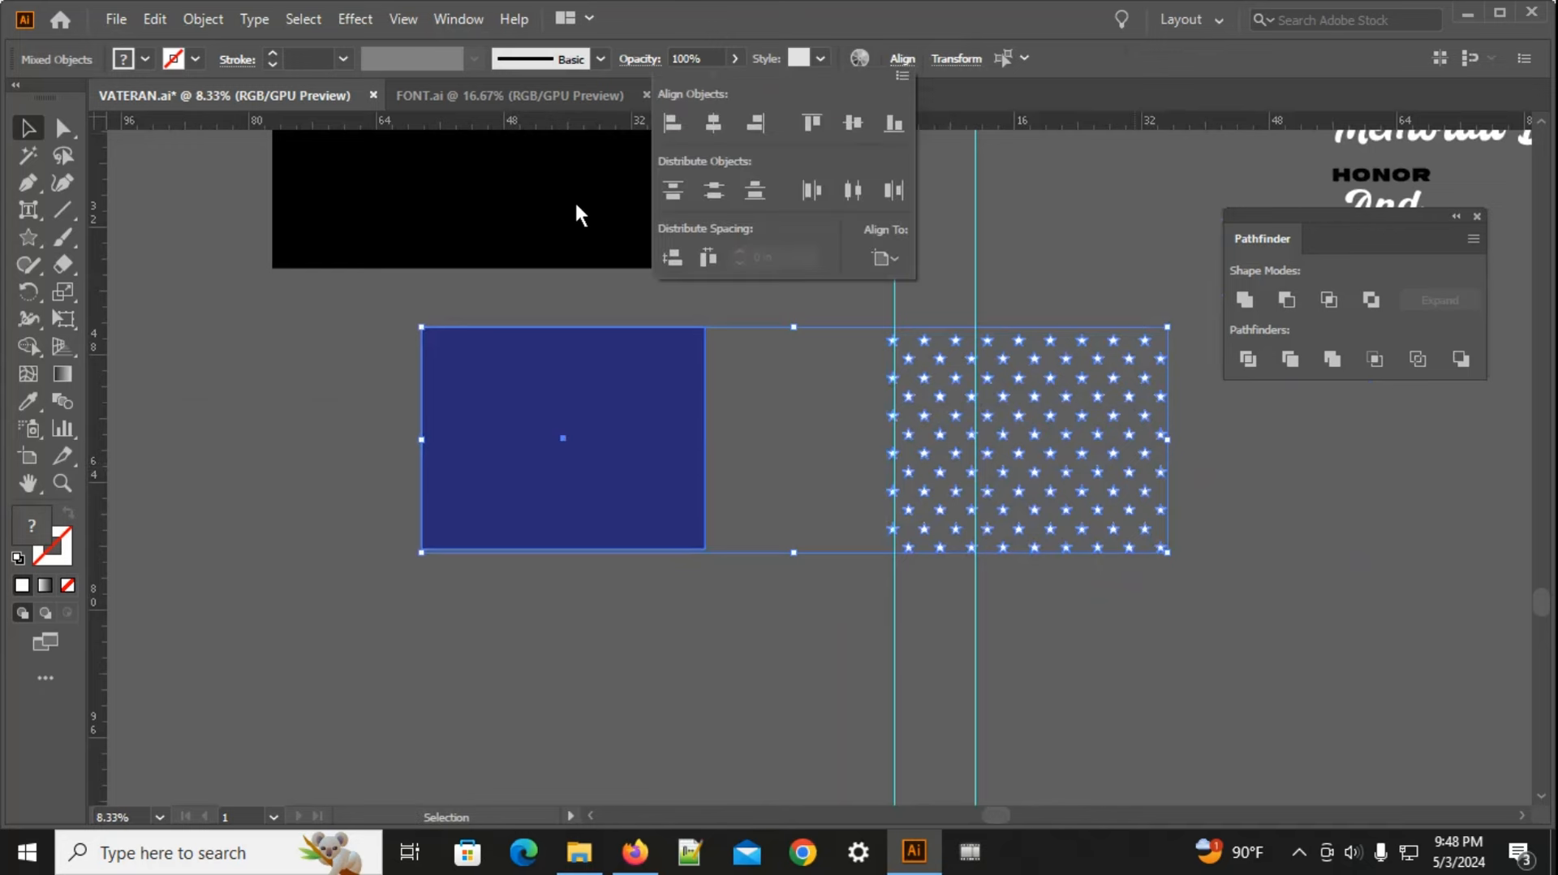
left_click(719, 123)
left_click(854, 124)
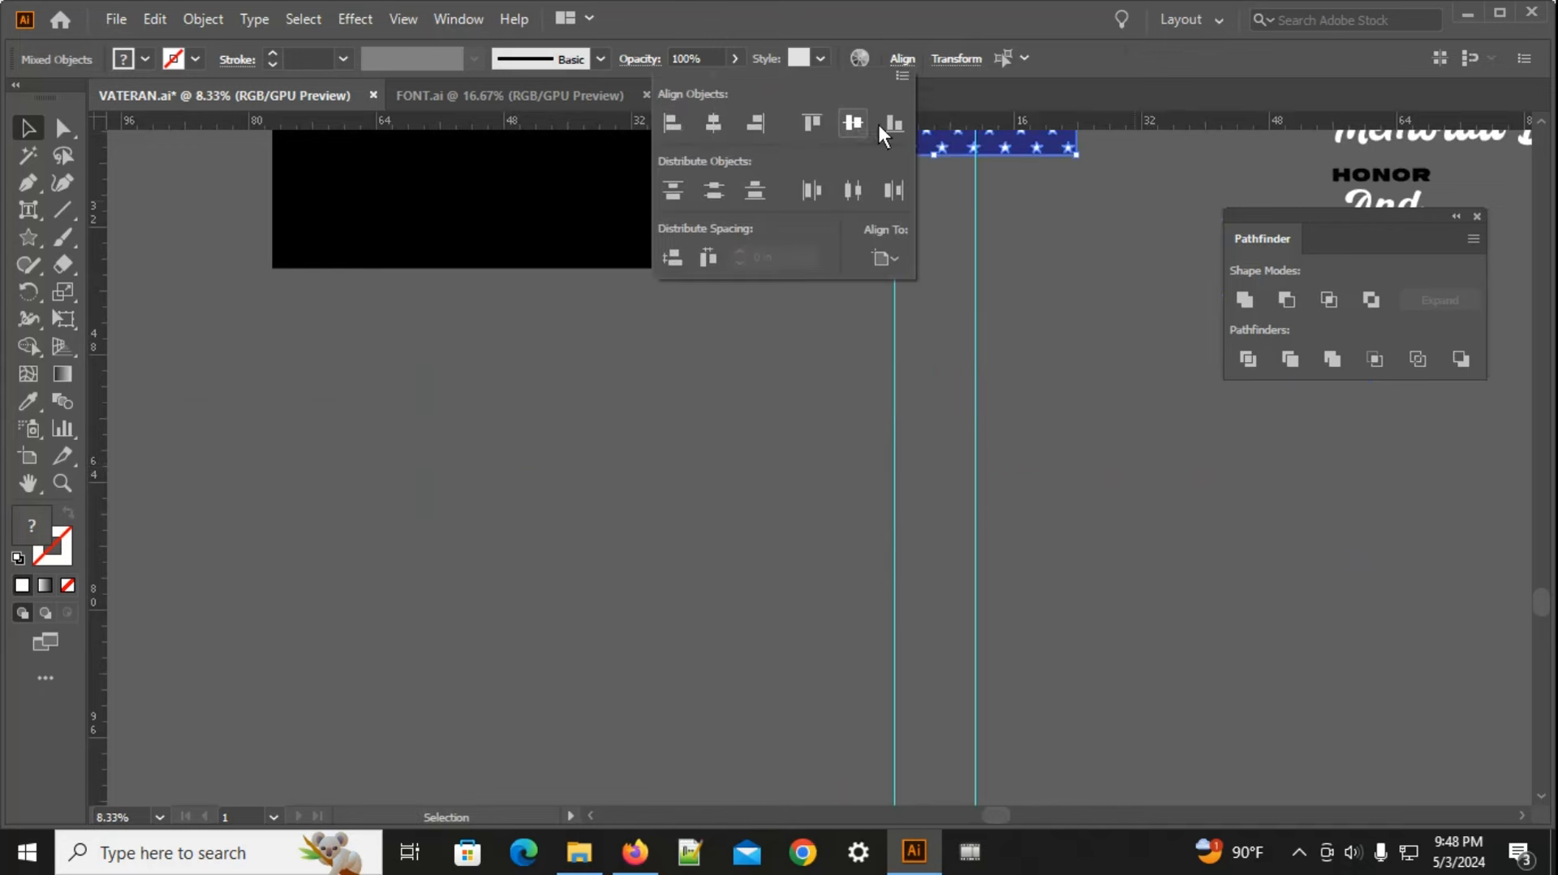
Step: Move the blue rectangle and star pattern off the small black artwork, placing them just below it
left_click_drag(722, 457, 358, 734)
left_click_drag(339, 549, 237, 633)
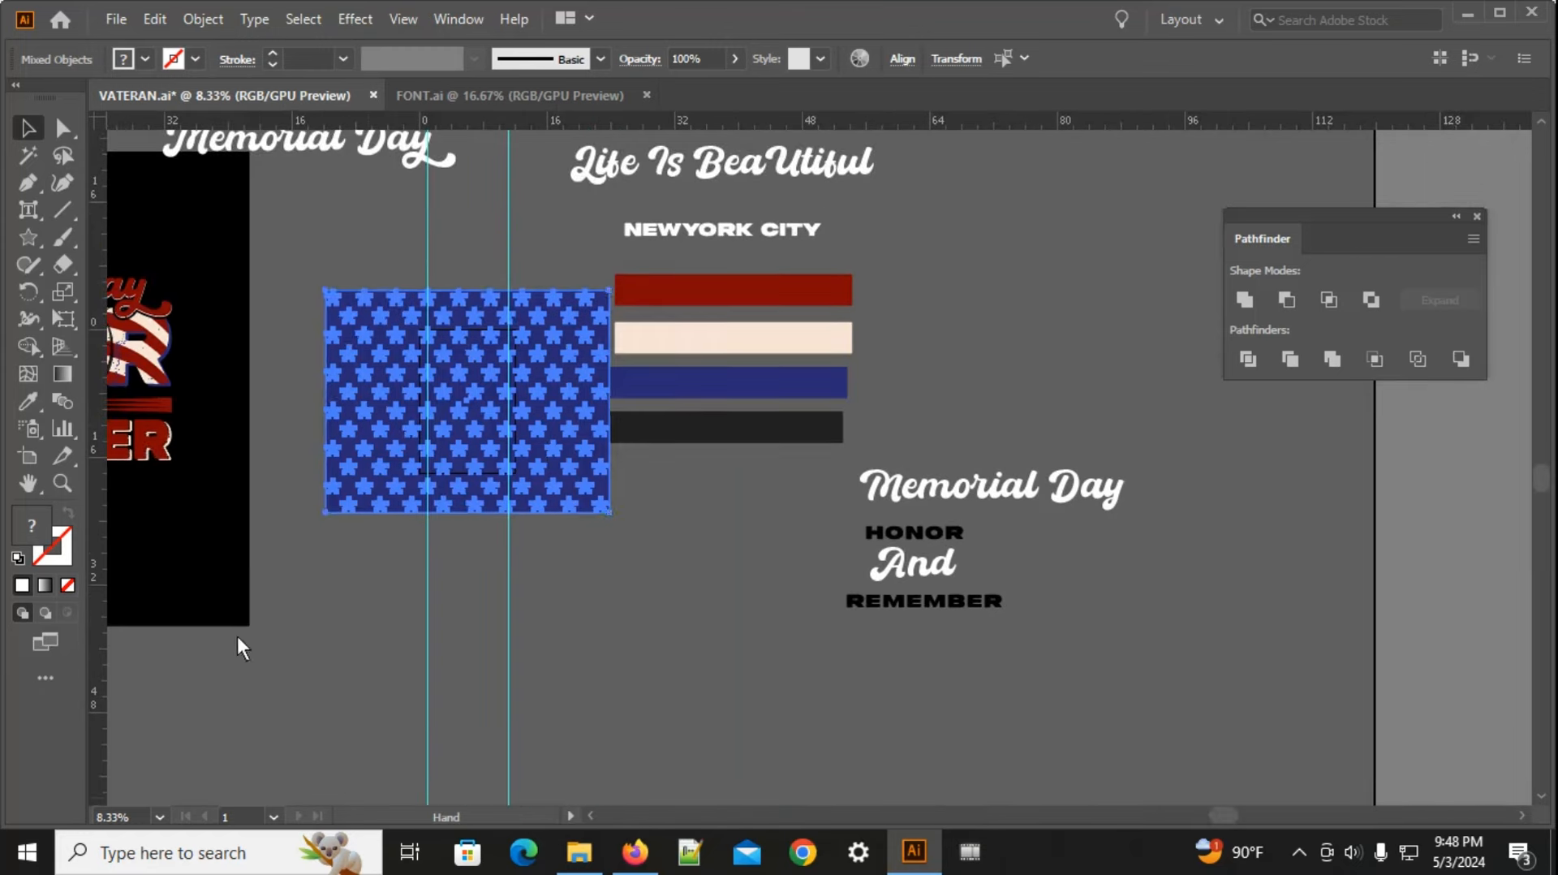
left_click_drag(416, 411, 407, 631)
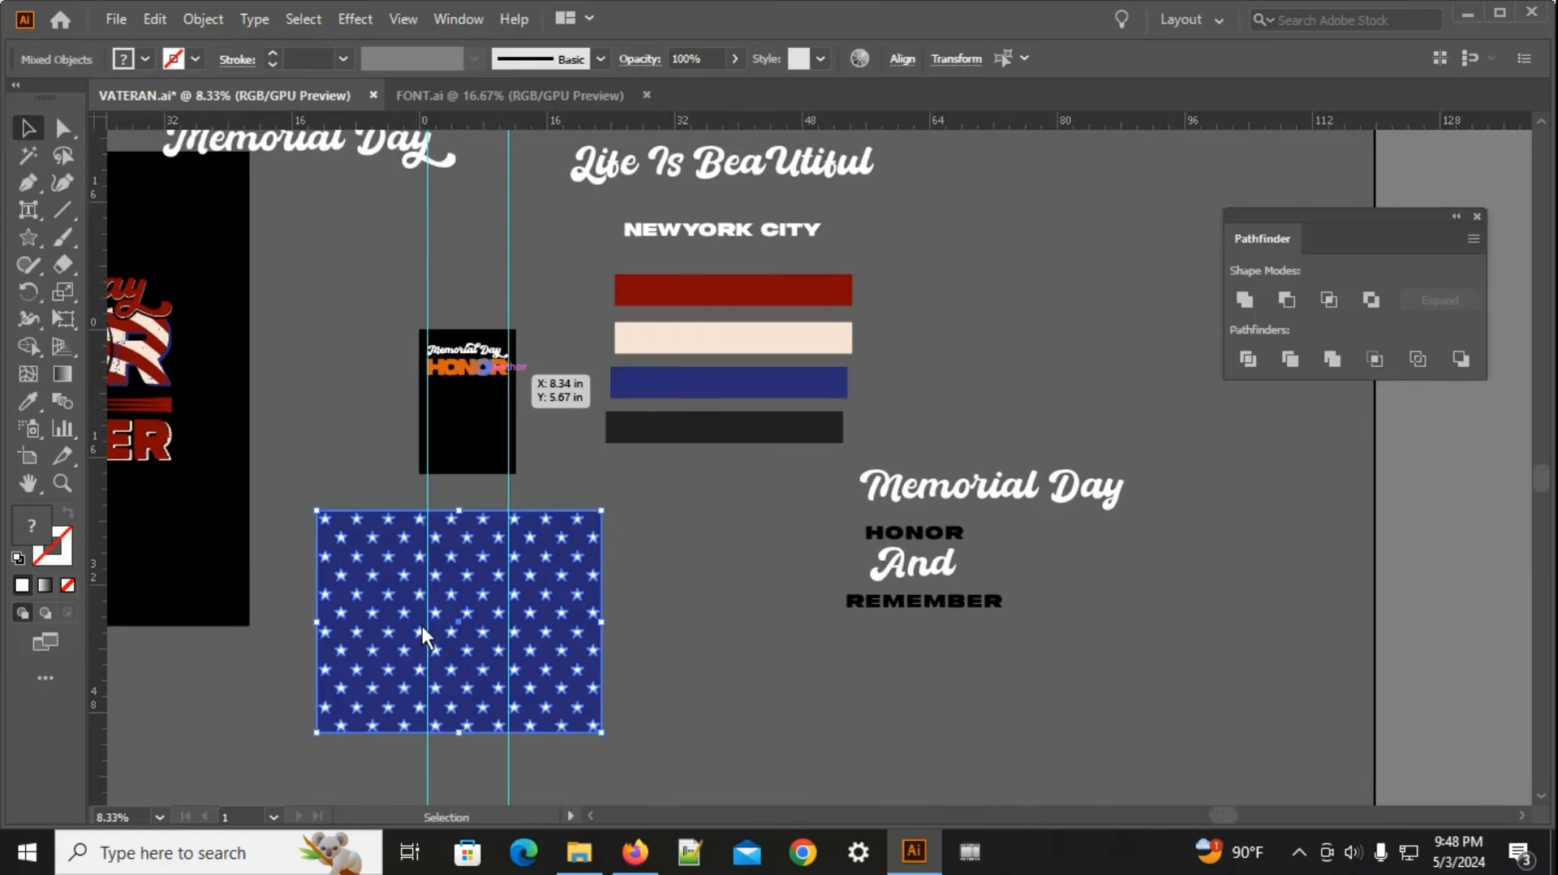
Step: Inspect how the star pattern fits within the edges of the blue rectangle
scroll(422, 626, "up", 2)
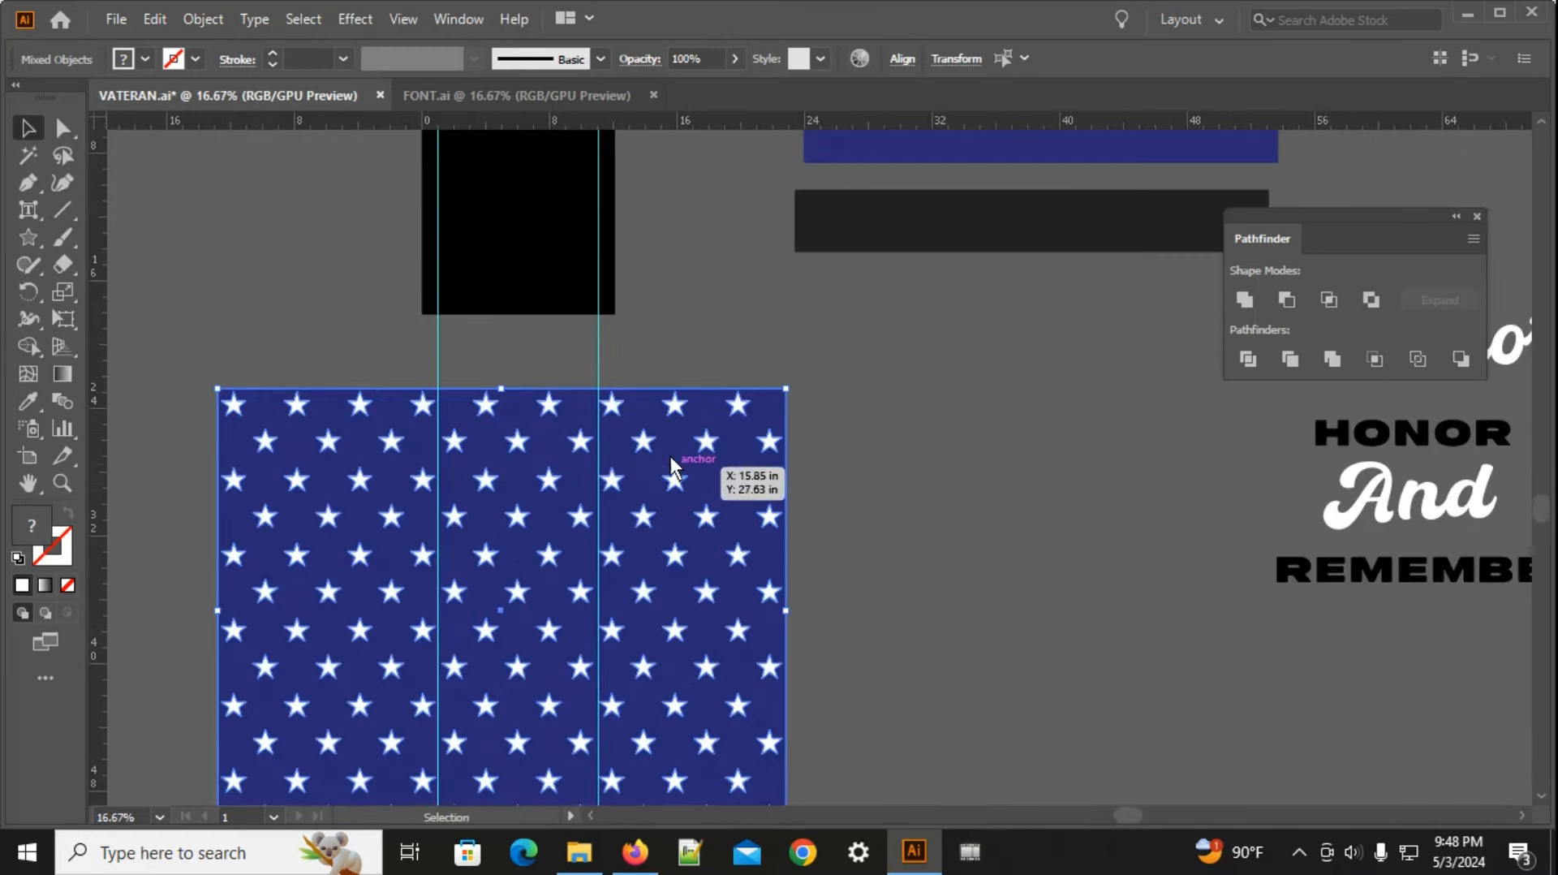
scroll(679, 467, "down", 1)
scroll(332, 503, "up", 1)
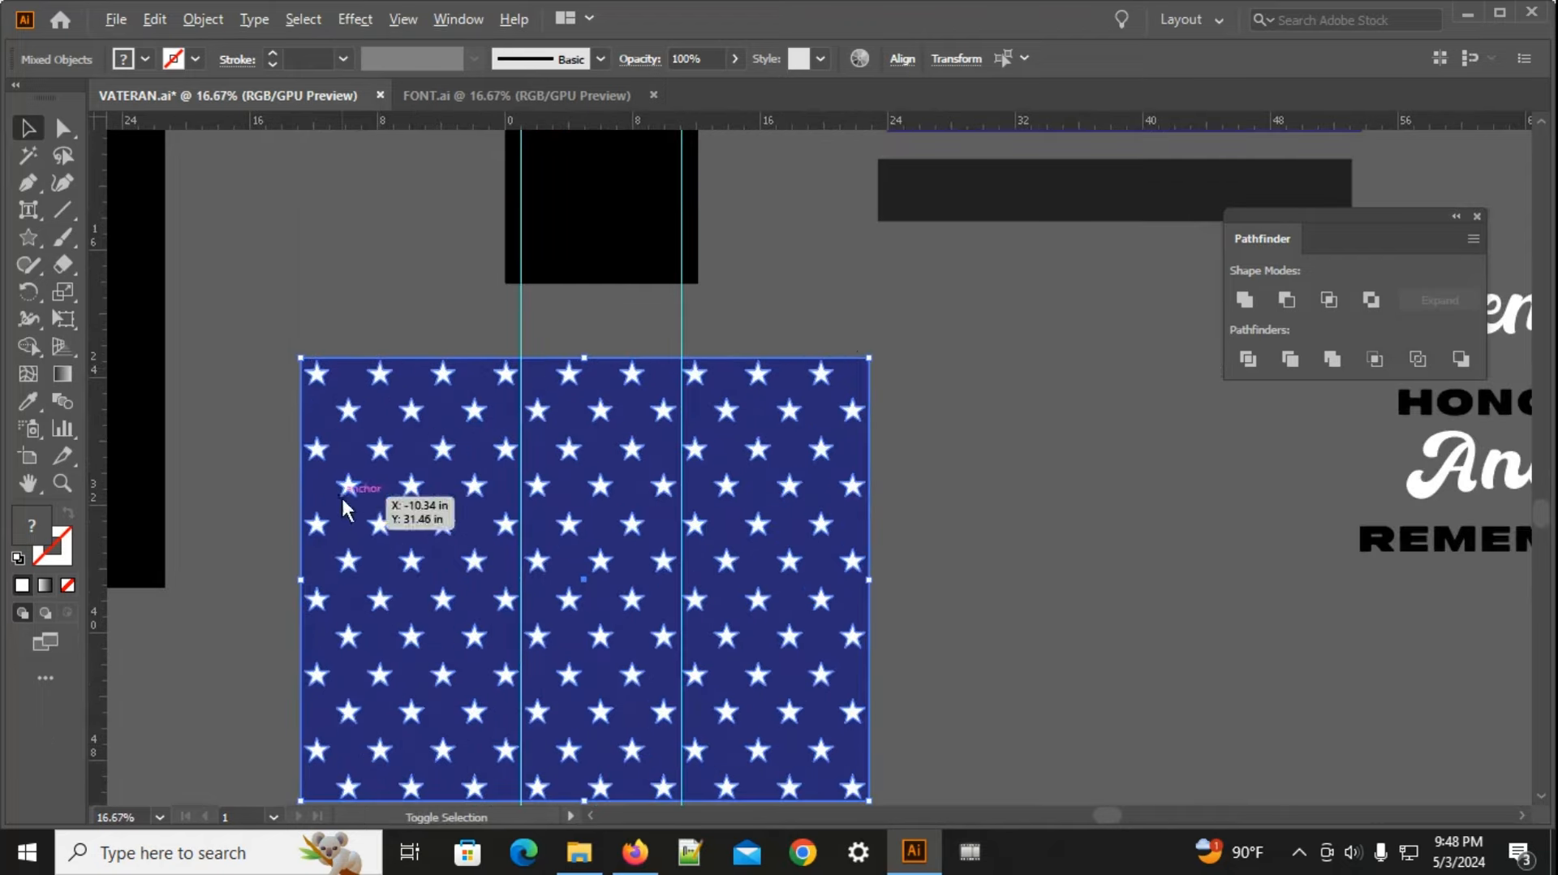
scroll(787, 406, "down", 1)
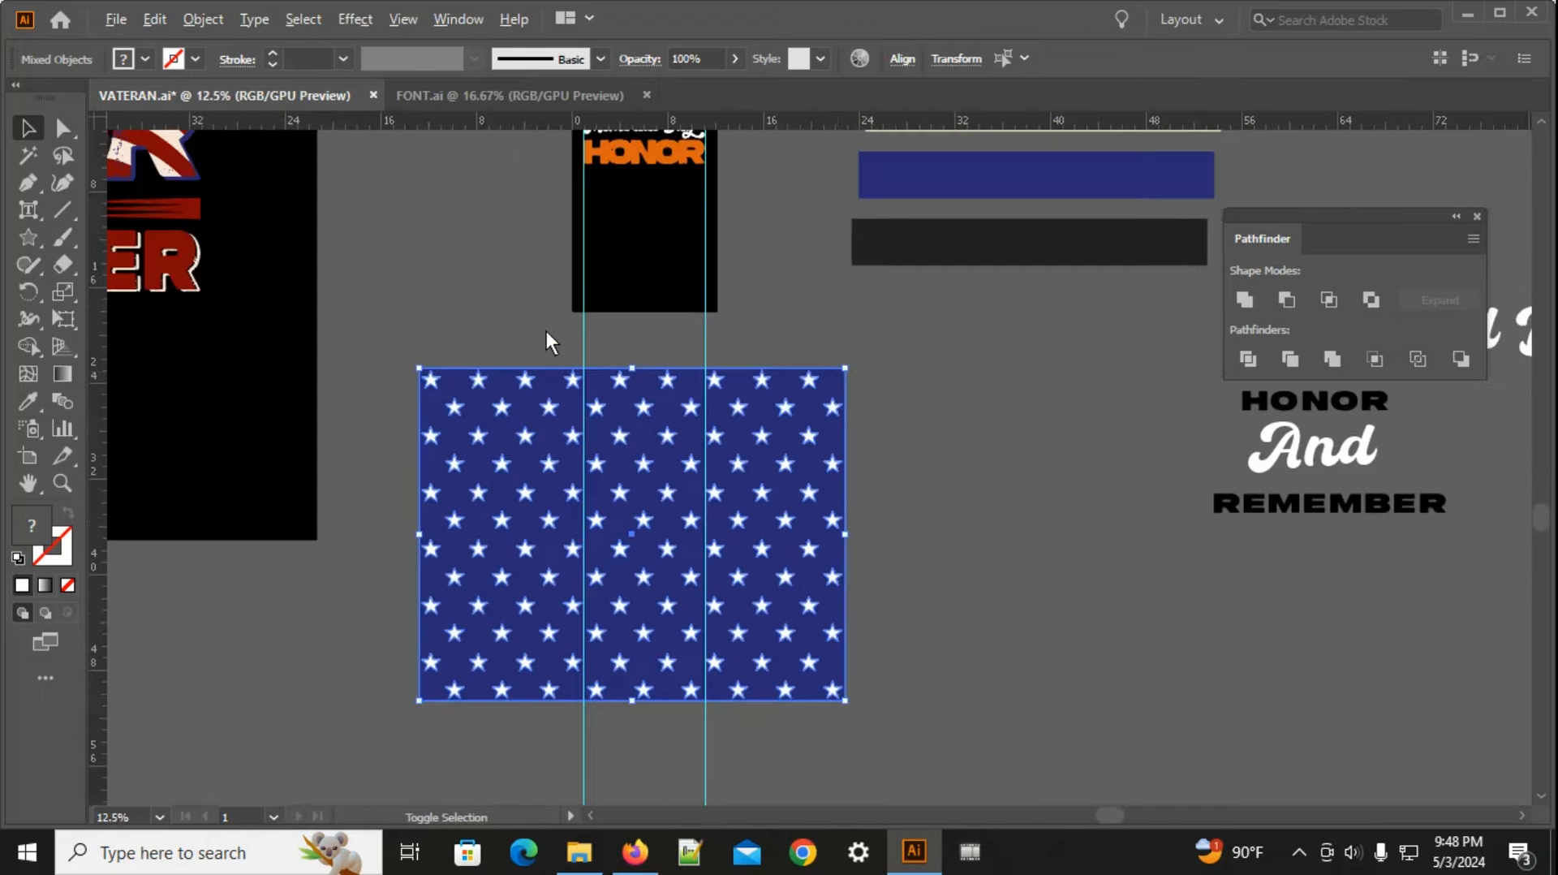
scroll(546, 330, "up", 2)
scroll(1062, 430, "down", 1)
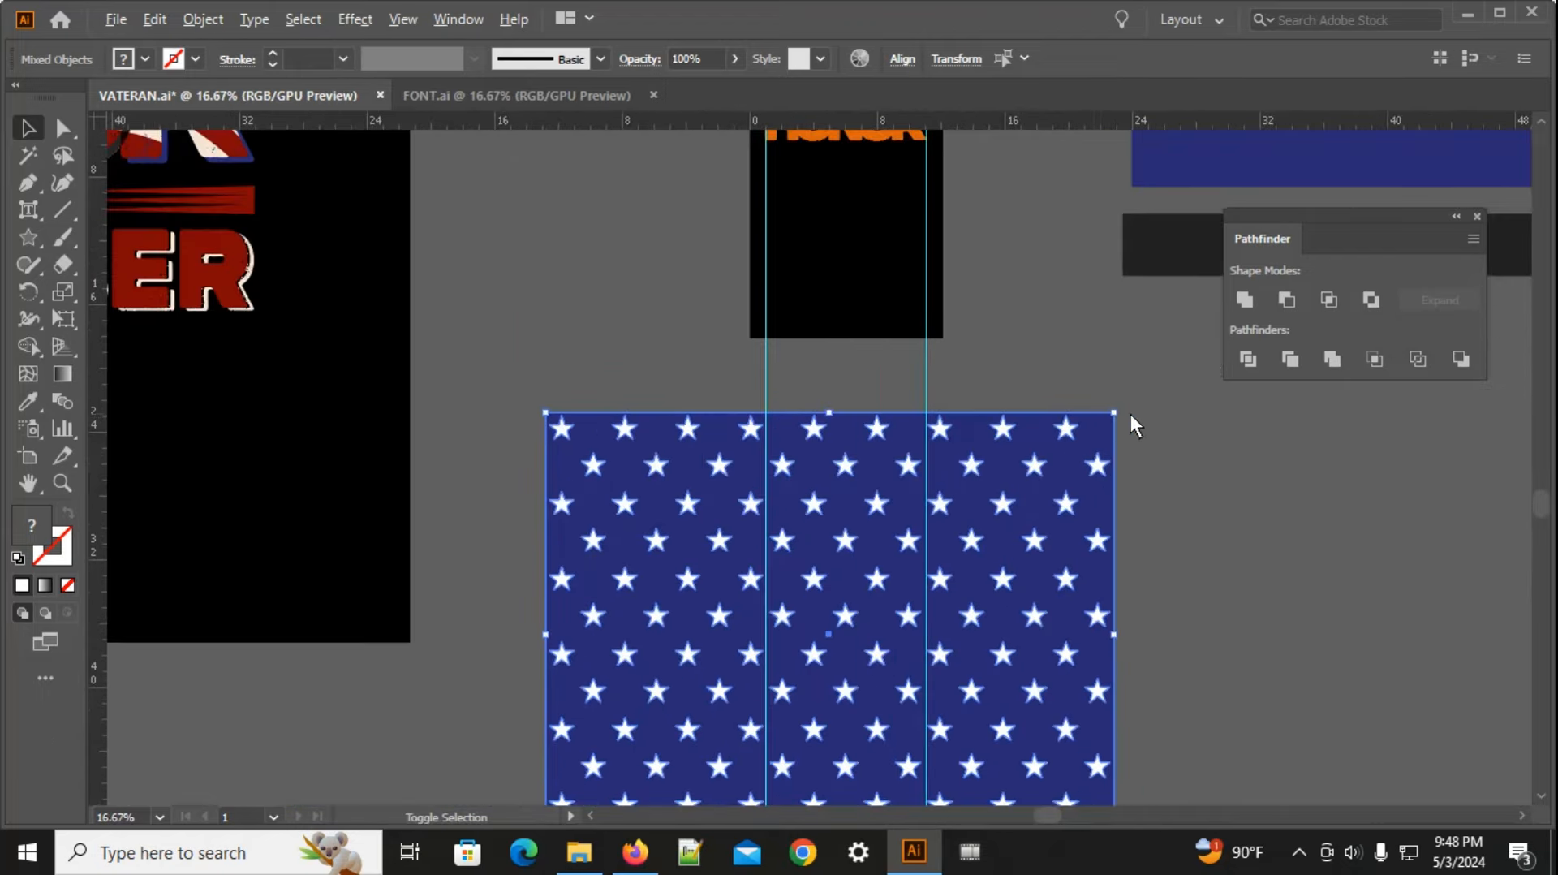
scroll(1128, 487, "down", 3)
scroll(1128, 487, "right", 2)
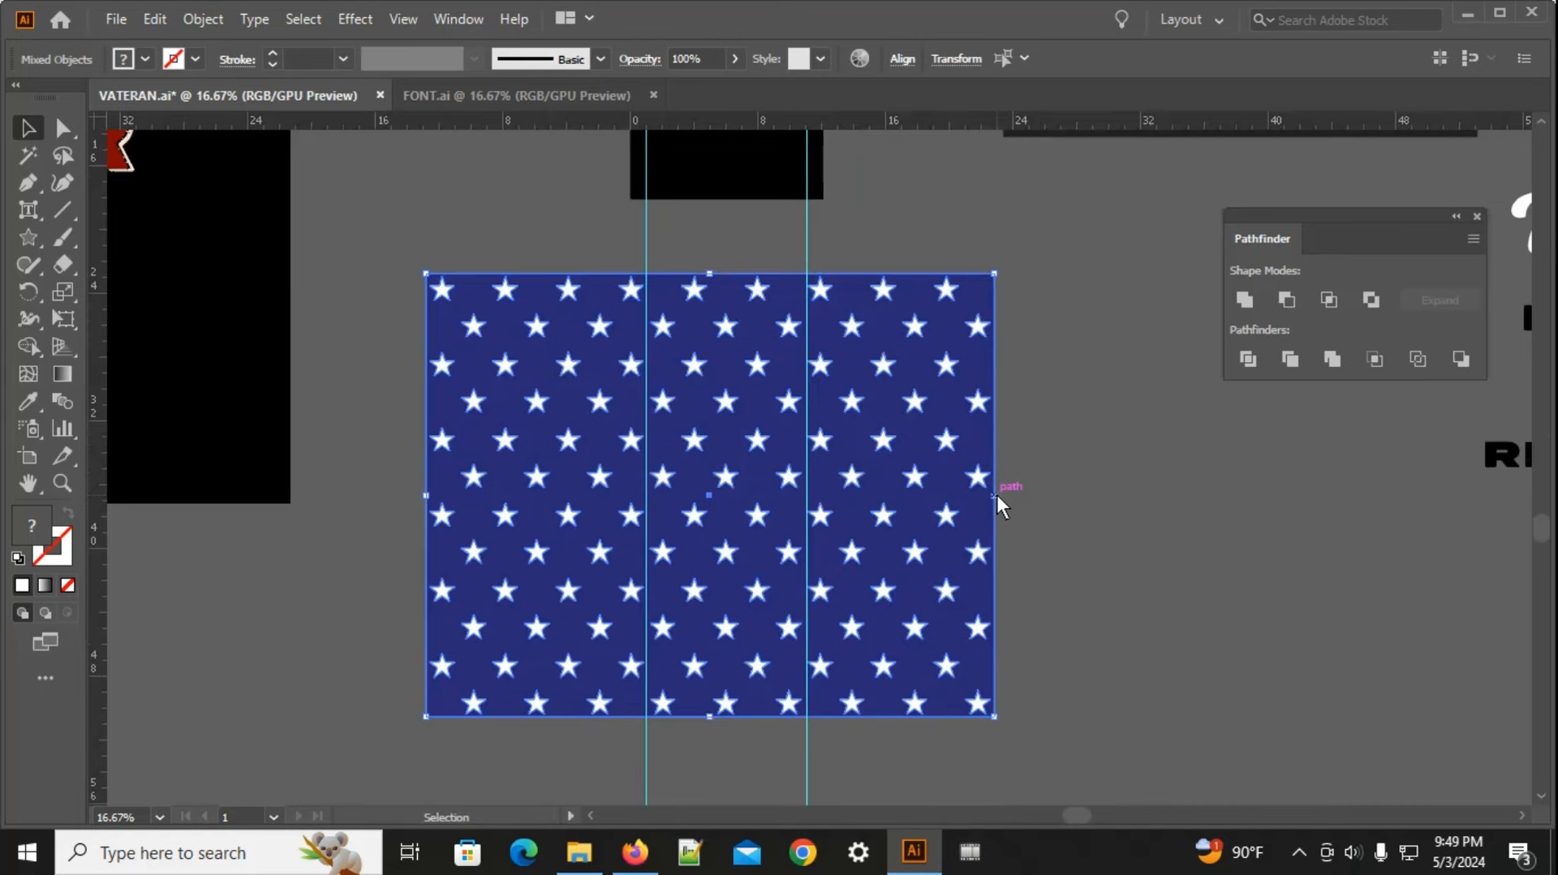
Step: Group the blue rectangle with its stars and move the group over the lower-right corner of the large black reference background
right_click(934, 362)
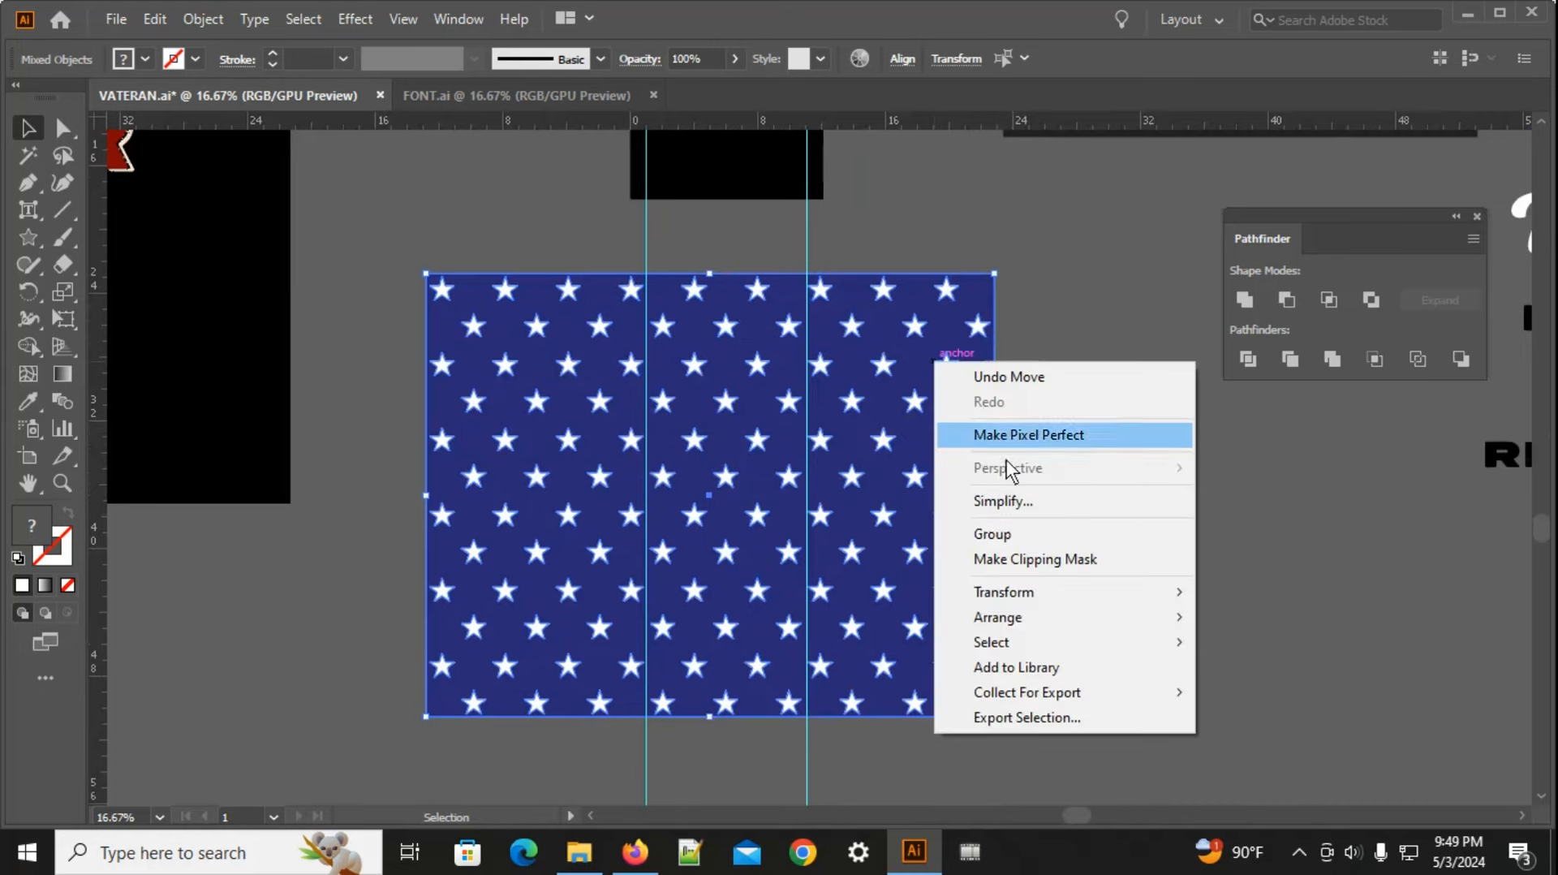
left_click(992, 533)
scroll(868, 665, "down", 3)
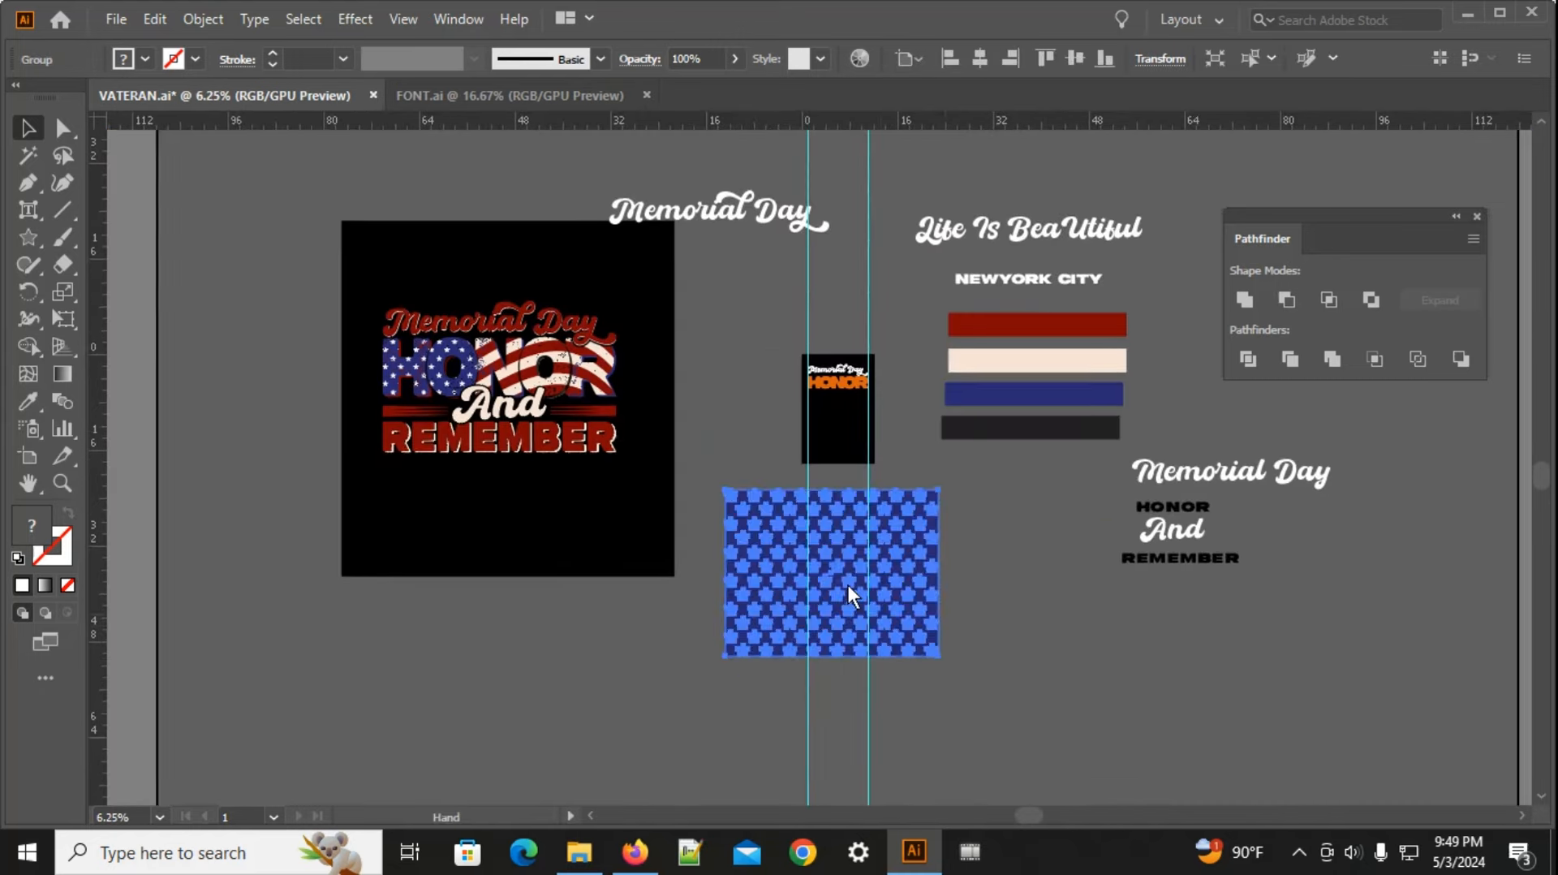
left_click_drag(849, 586, 410, 579)
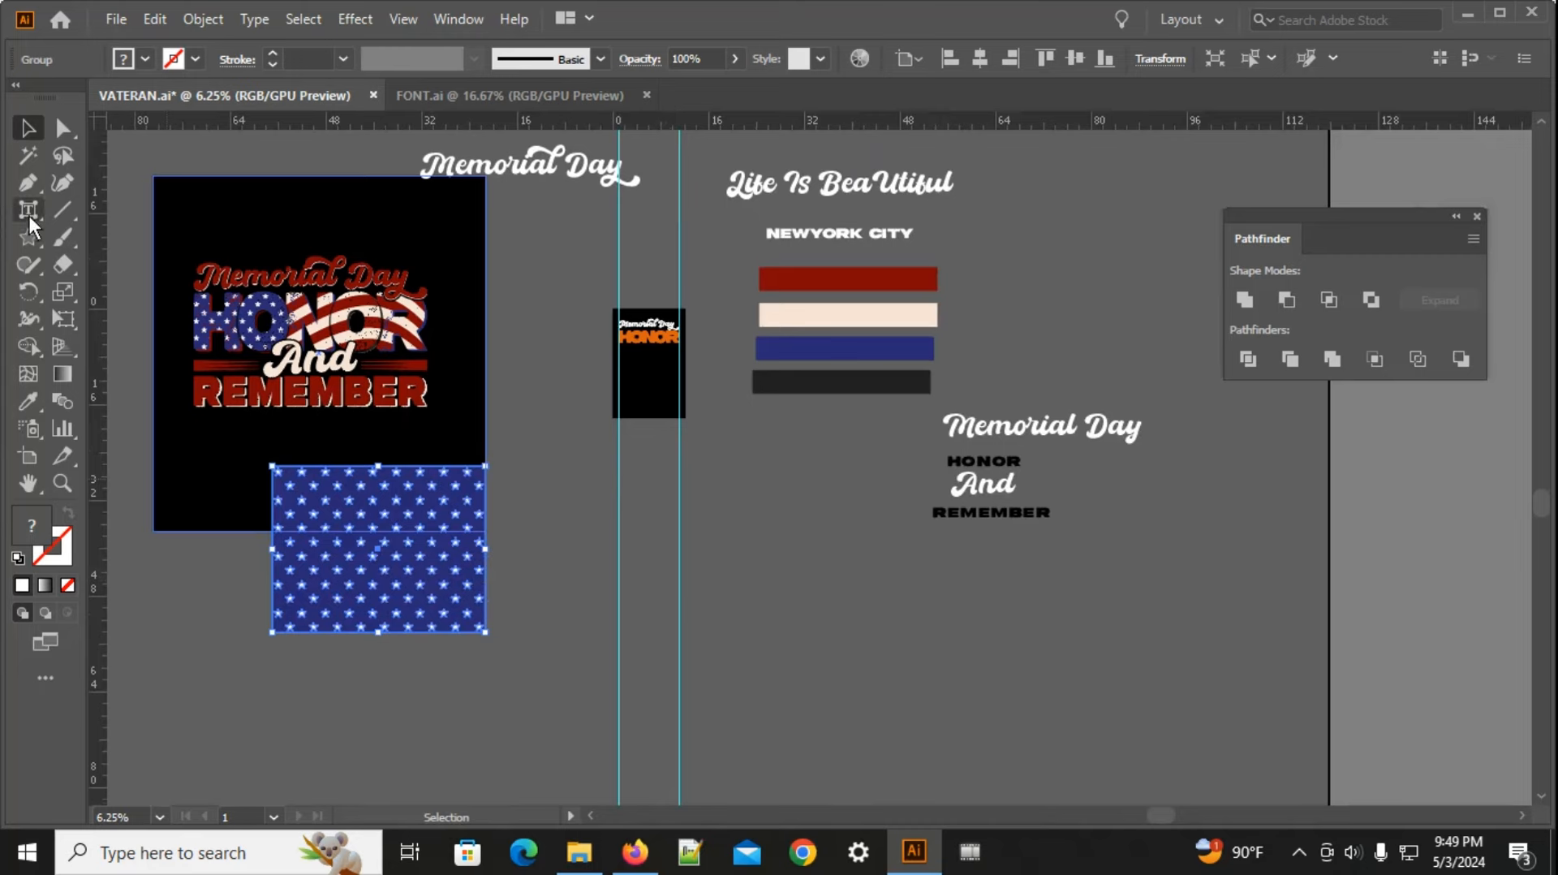
Step: Draw a long, thin white rectangle without a stroke in the empty area below the REMEMBER text
left_click(31, 237)
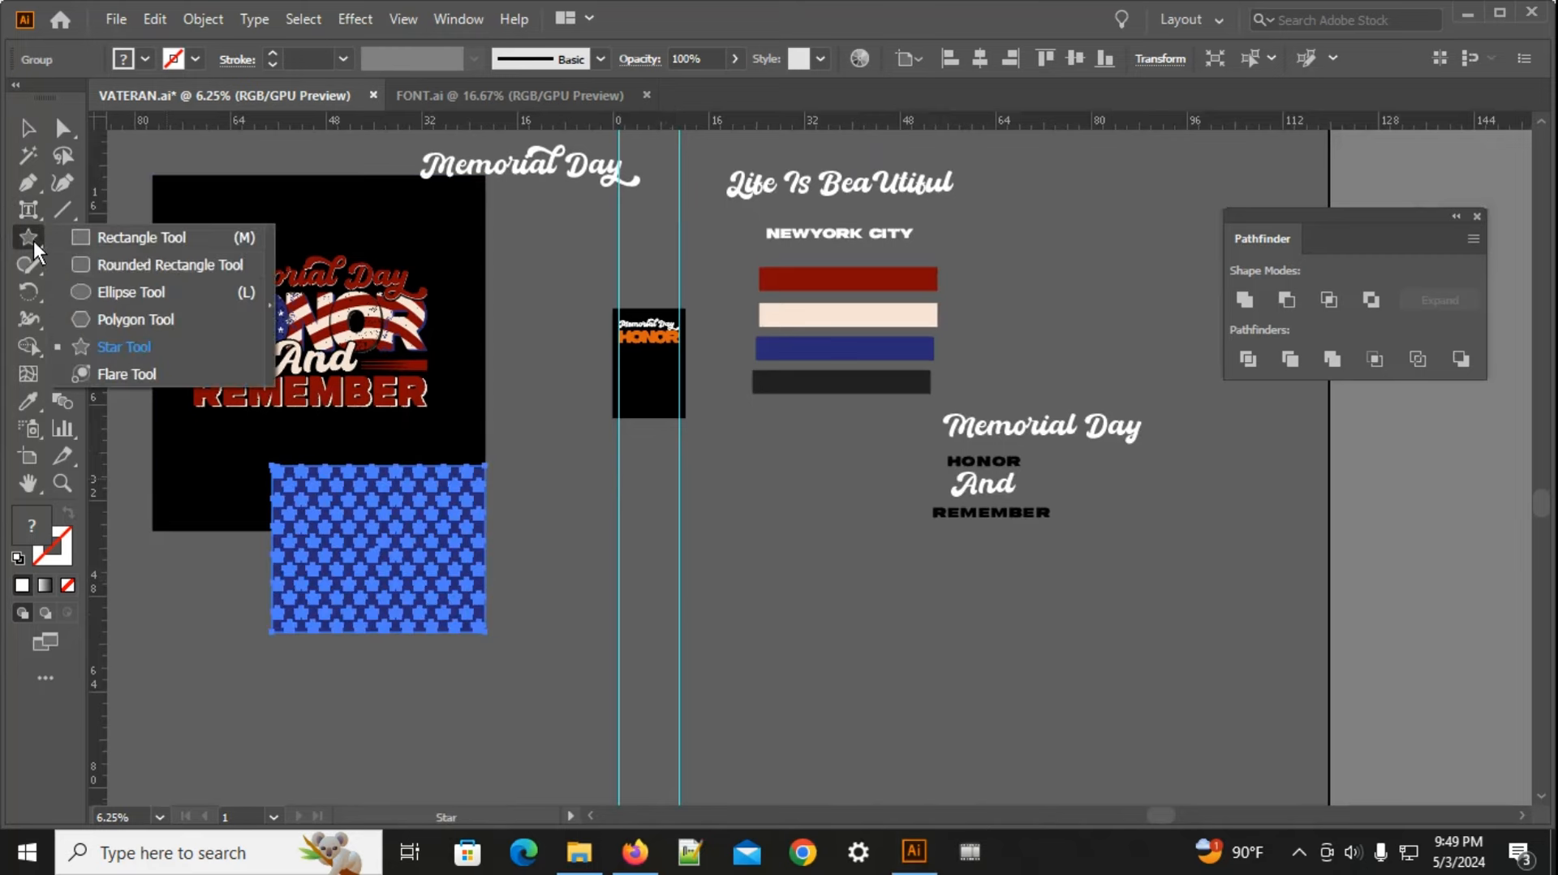
left_click(125, 244)
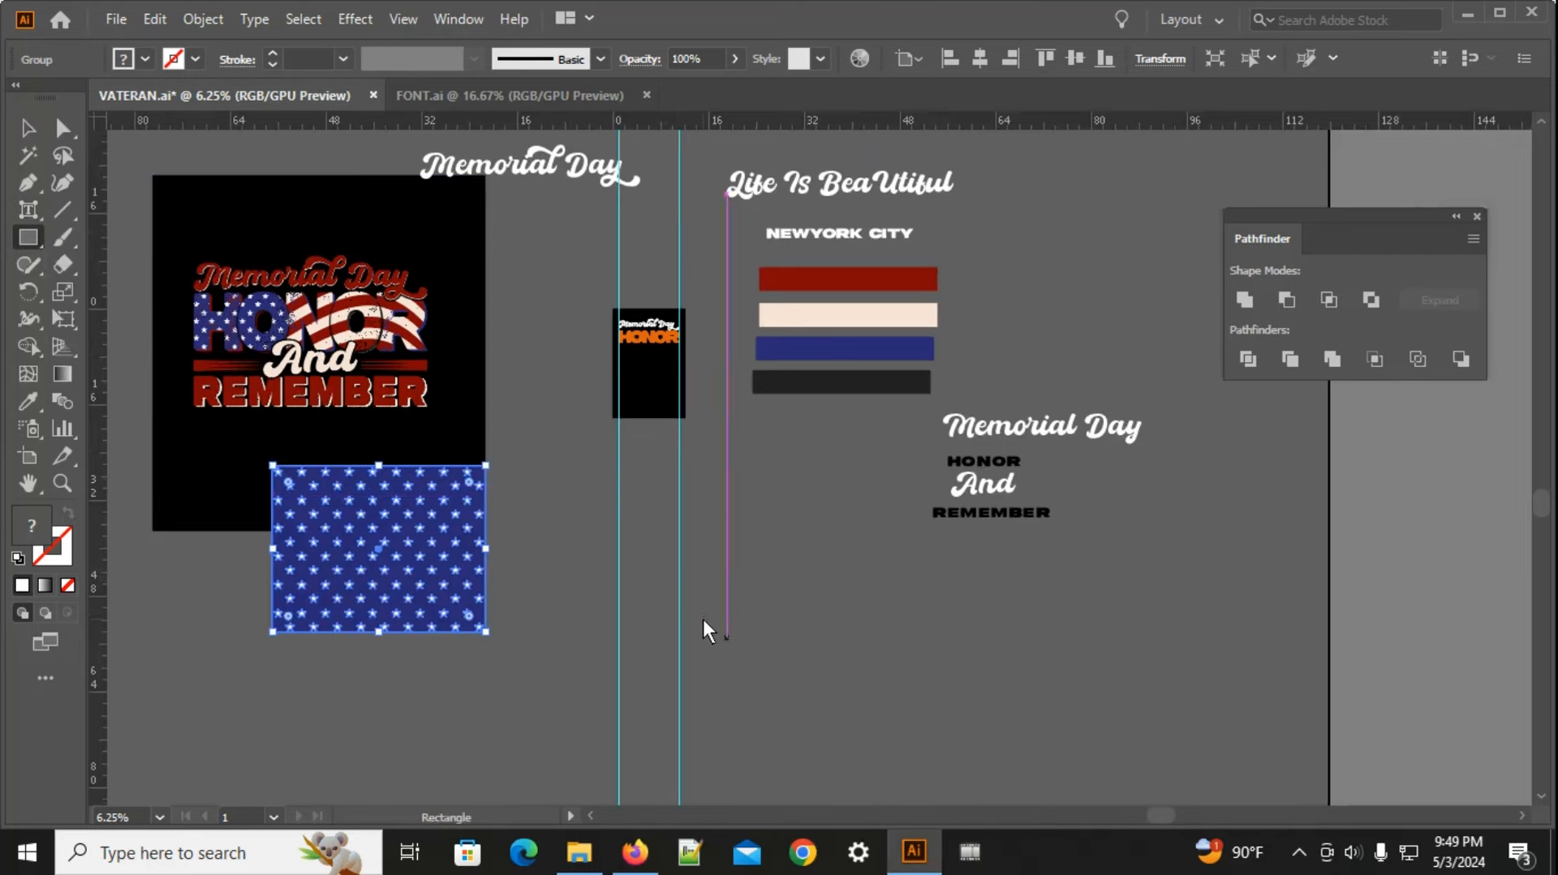
left_click_drag(702, 619, 455, 510)
left_click_drag(456, 449, 826, 472)
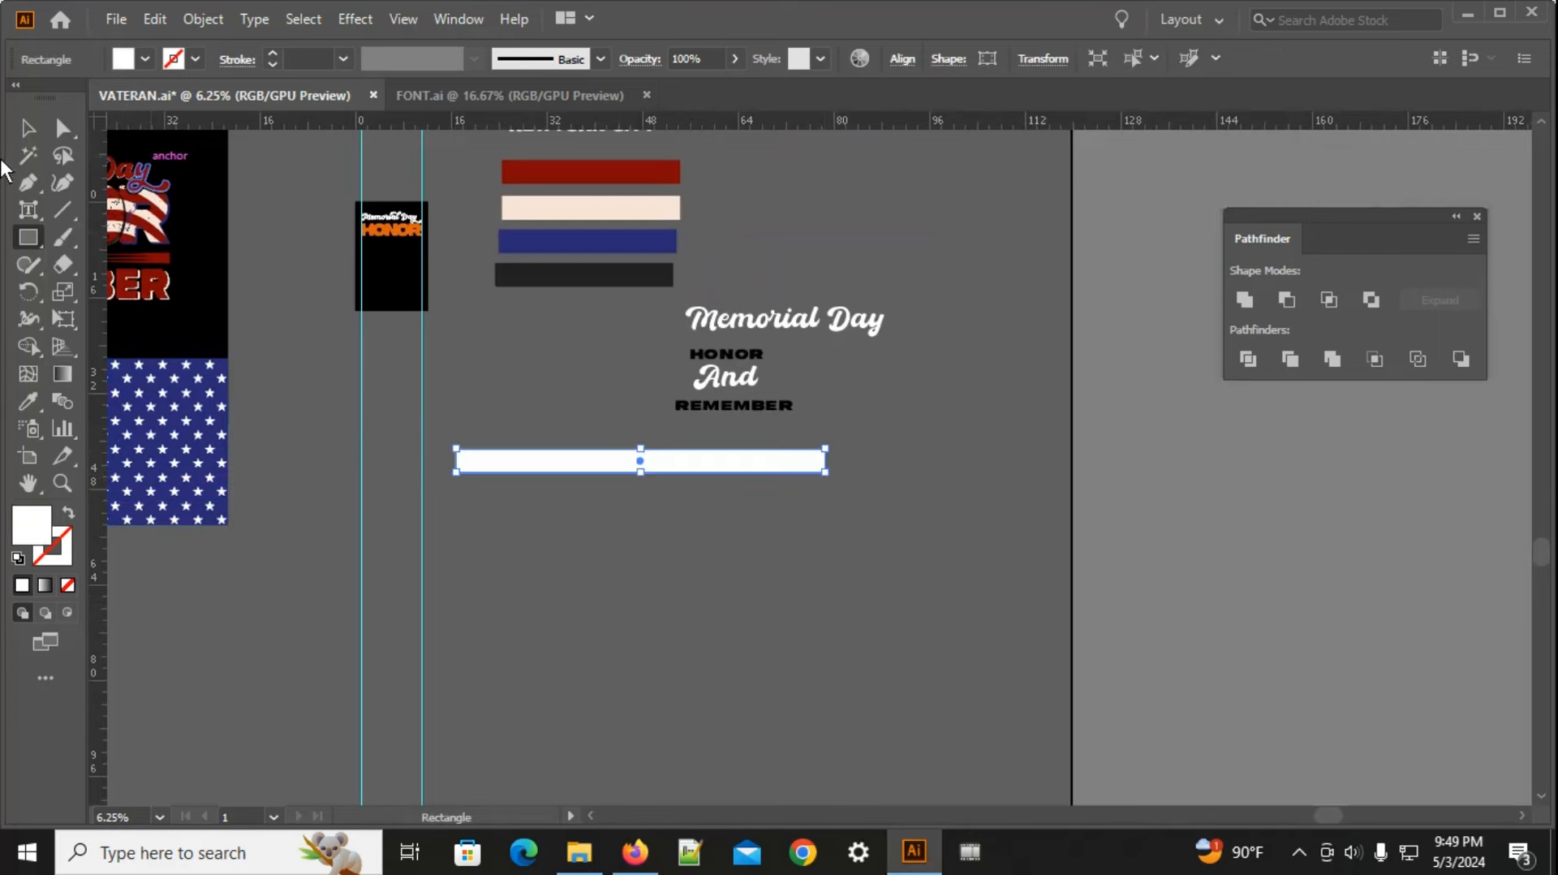
left_click(27, 127)
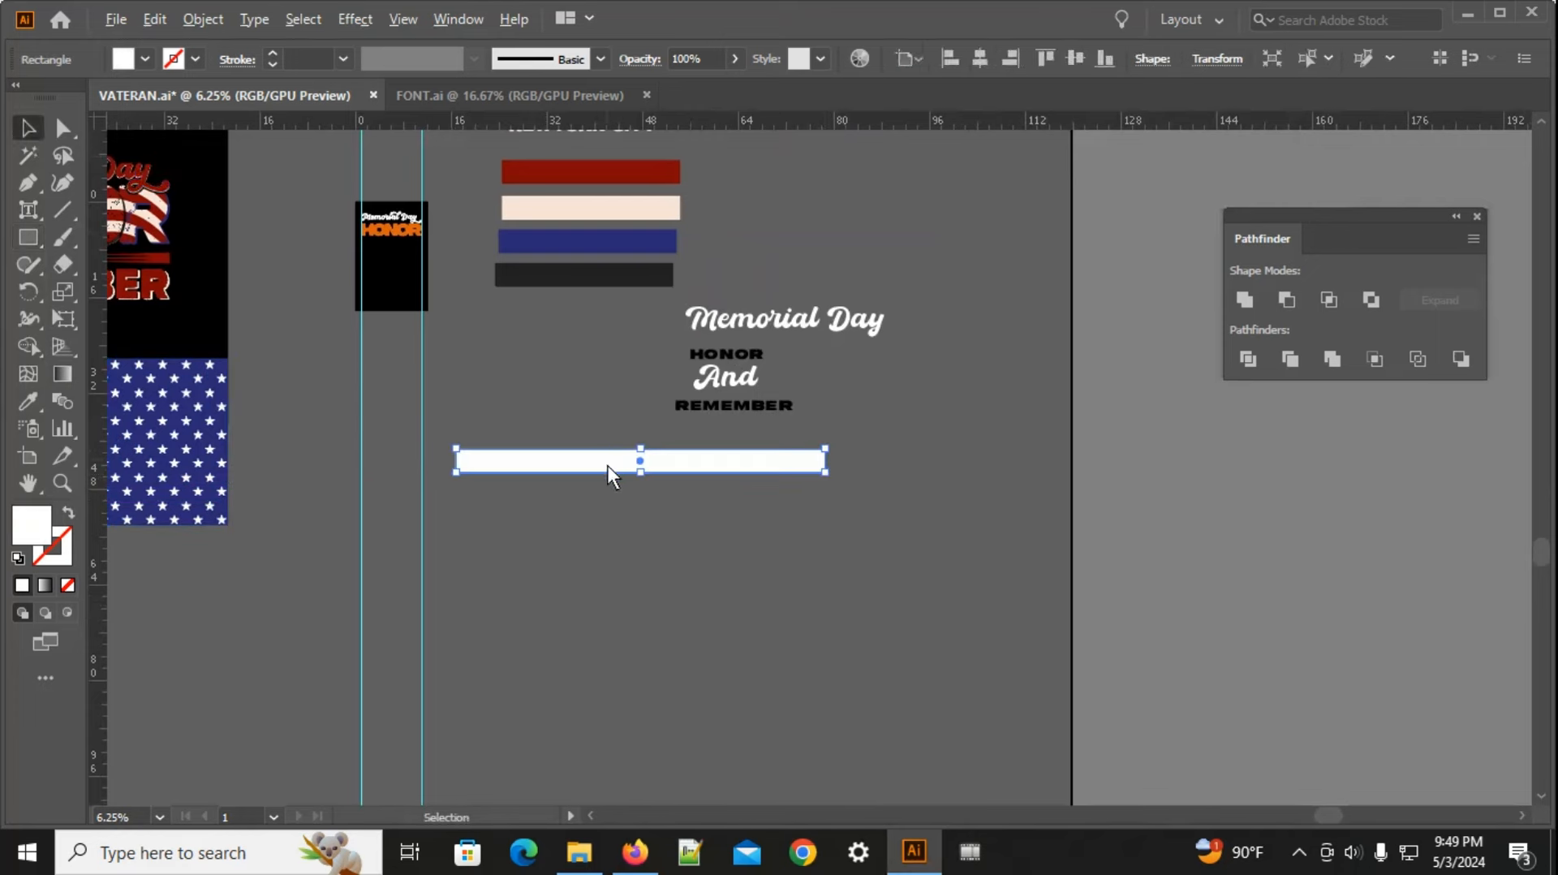
Step: Duplicate the white bar straight down repeatedly to build a stack of nine touching bars
left_click_drag(607, 465, 607, 476)
key("a")
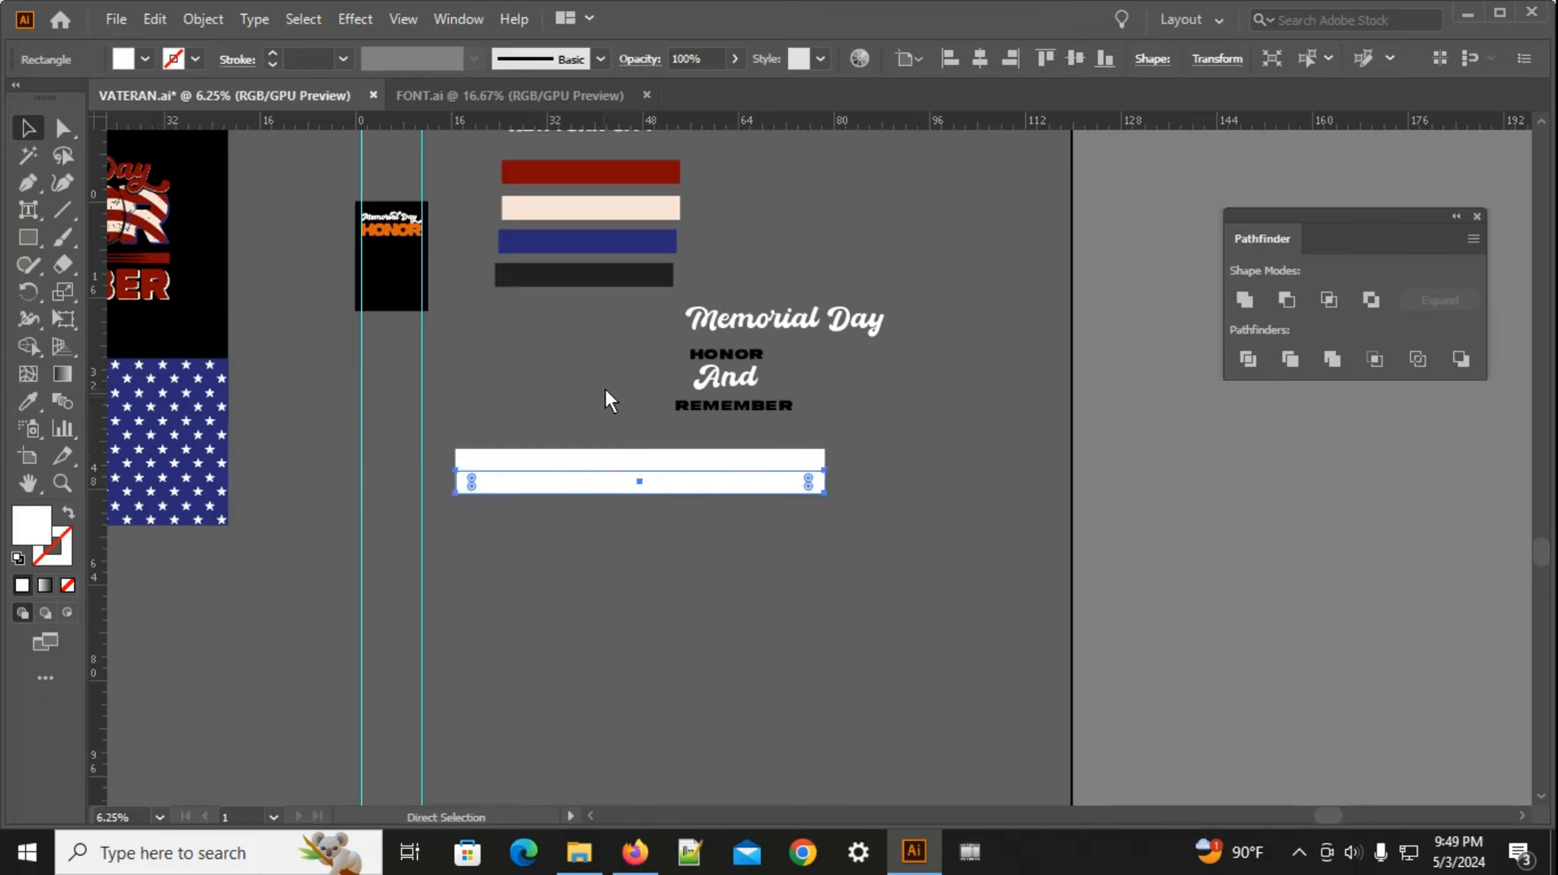
key("Down")
key("Down")
key("Down")
key("Down")
key("Down")
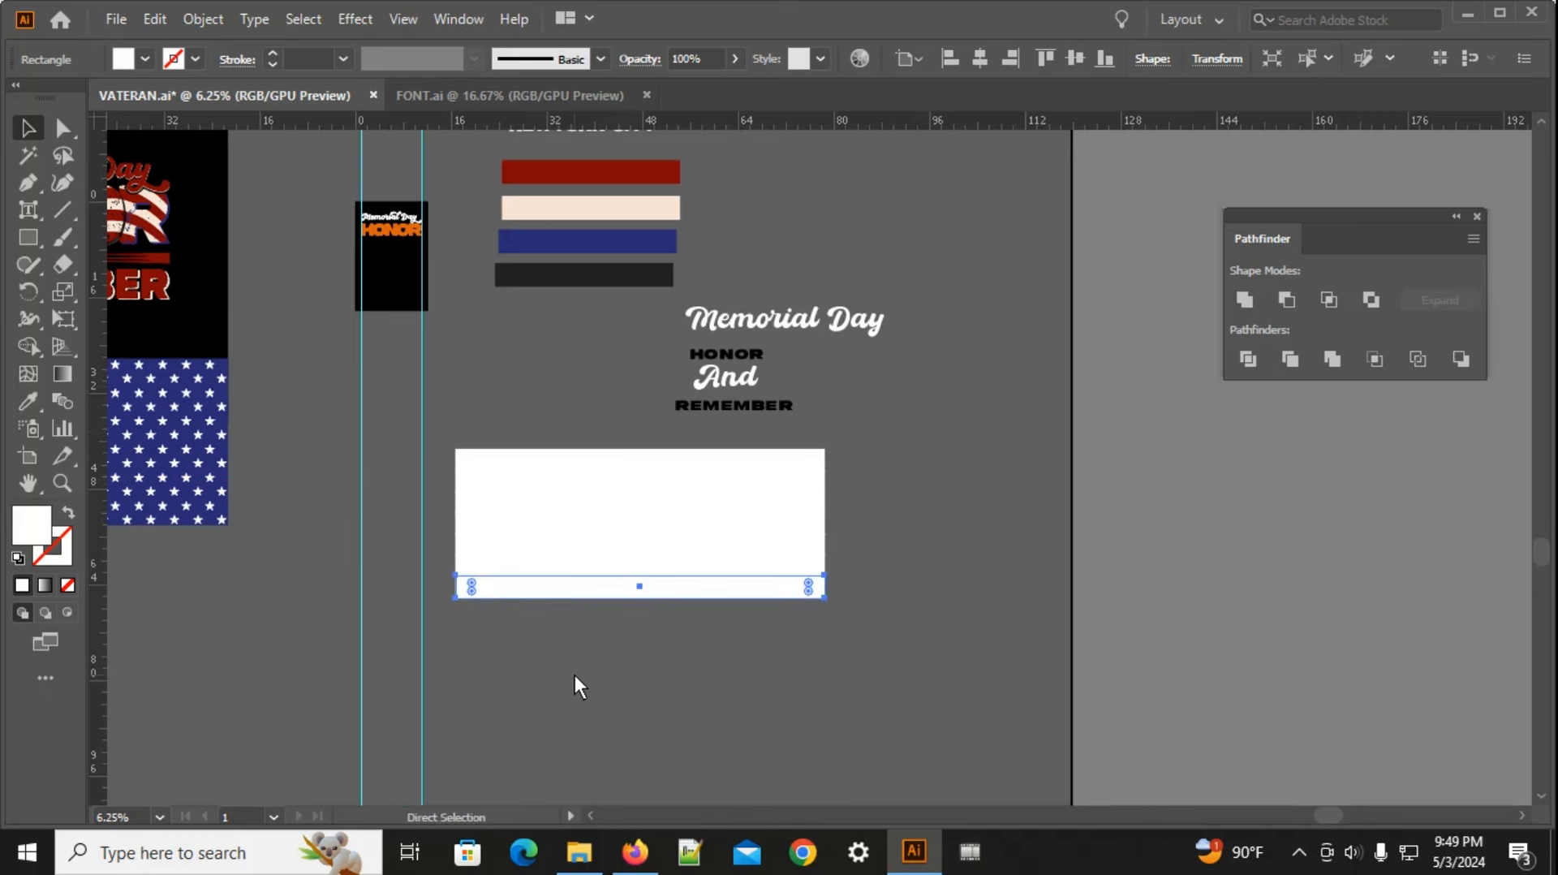
key("ctrl+d")
key("ctrl+d")
Step: Apply a dark blue #393966 stroke to all the stacked white bars
left_click_drag(589, 734, 722, 461)
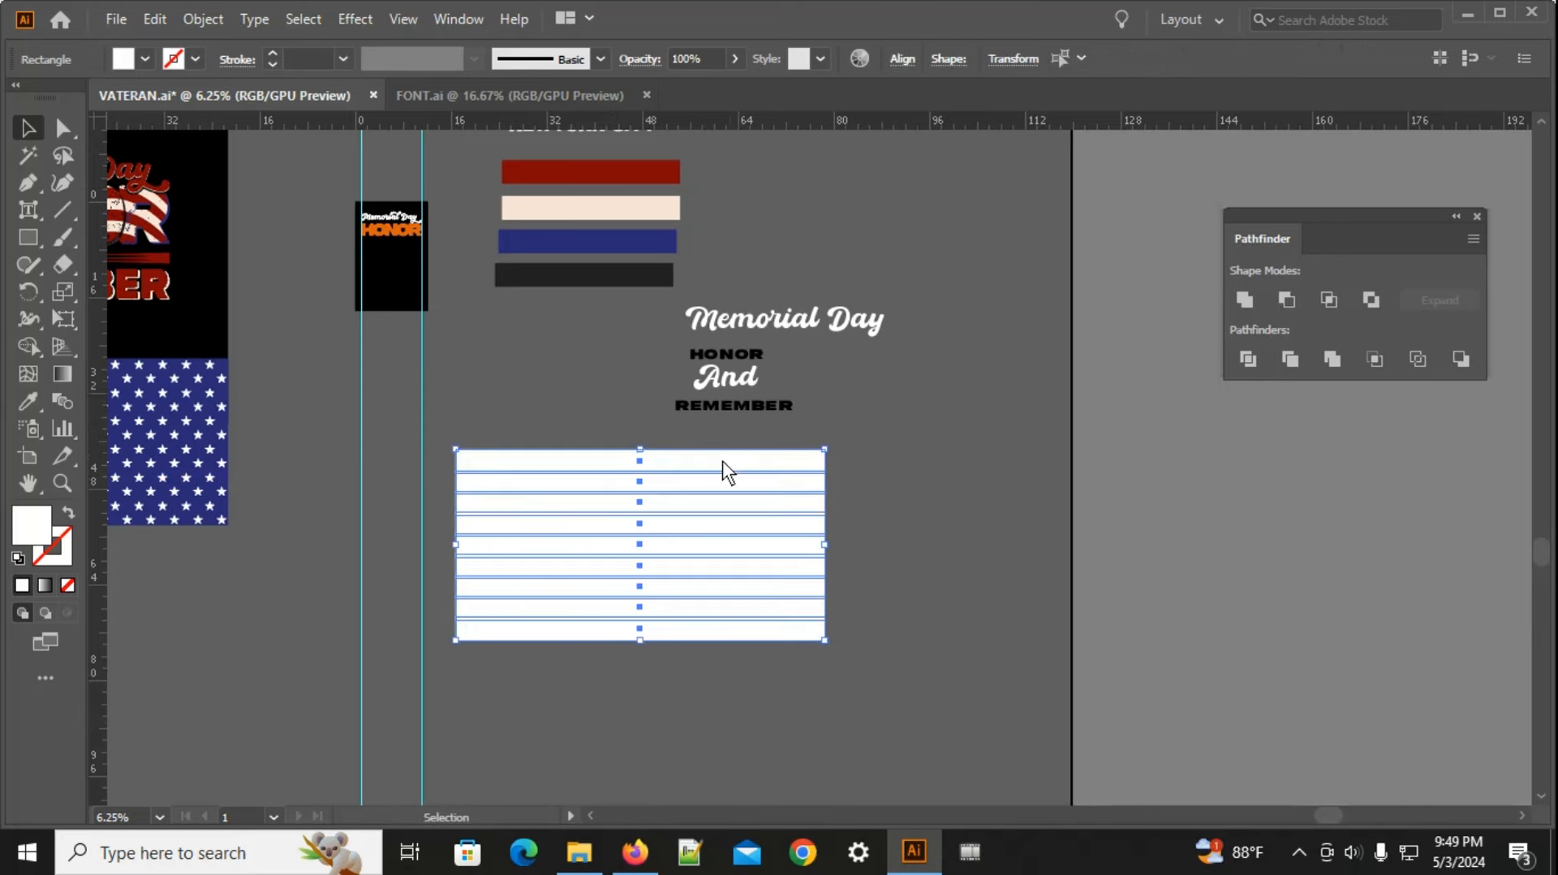
double_click(50, 549)
left_click(837, 396)
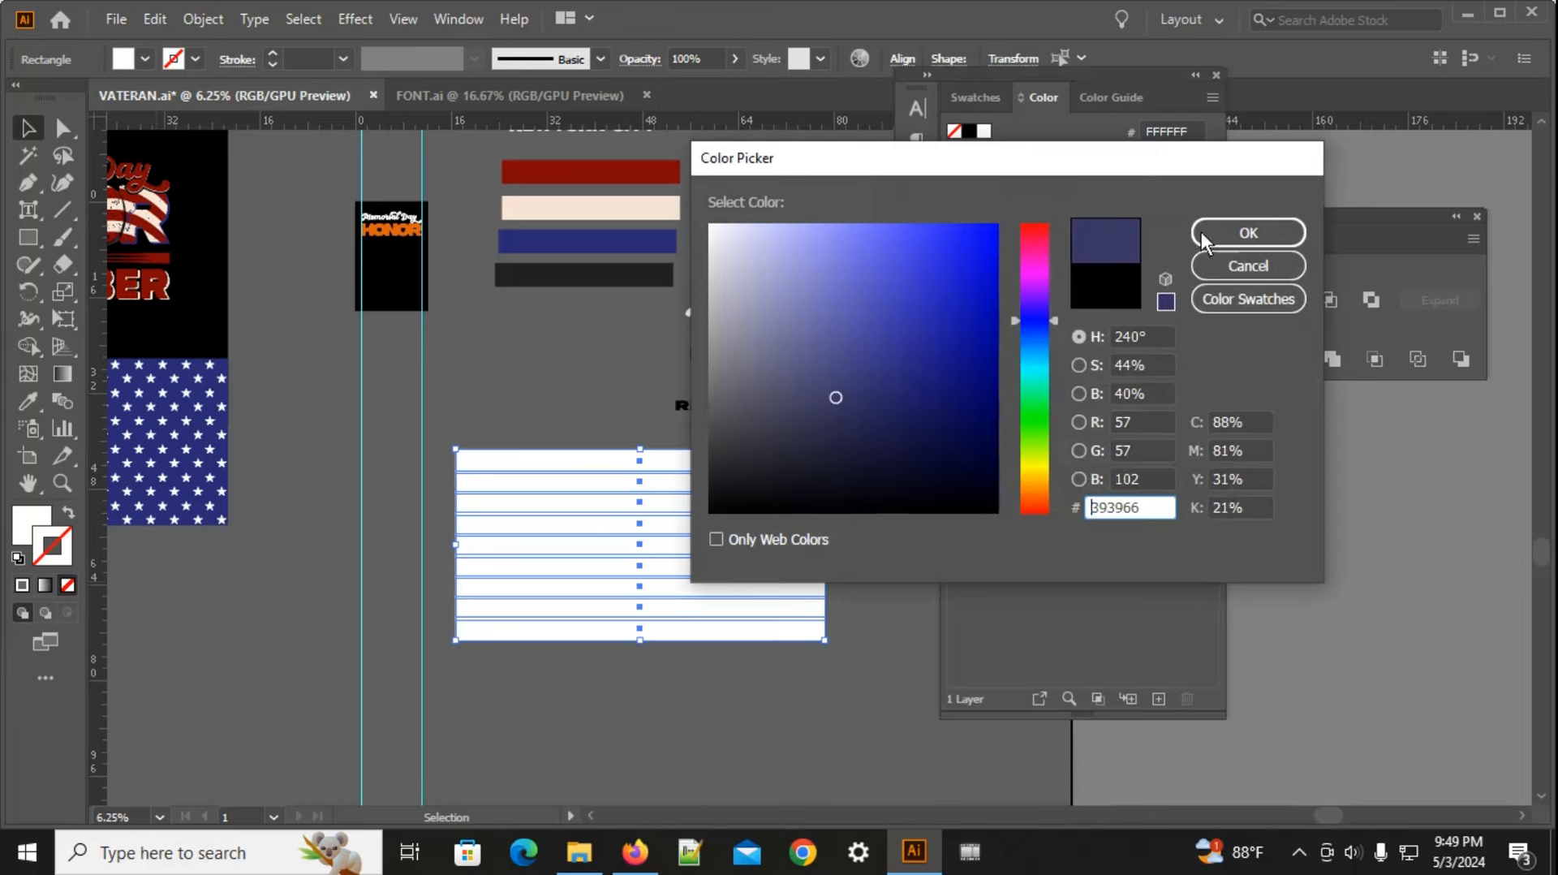
left_click(1248, 233)
left_click(878, 510)
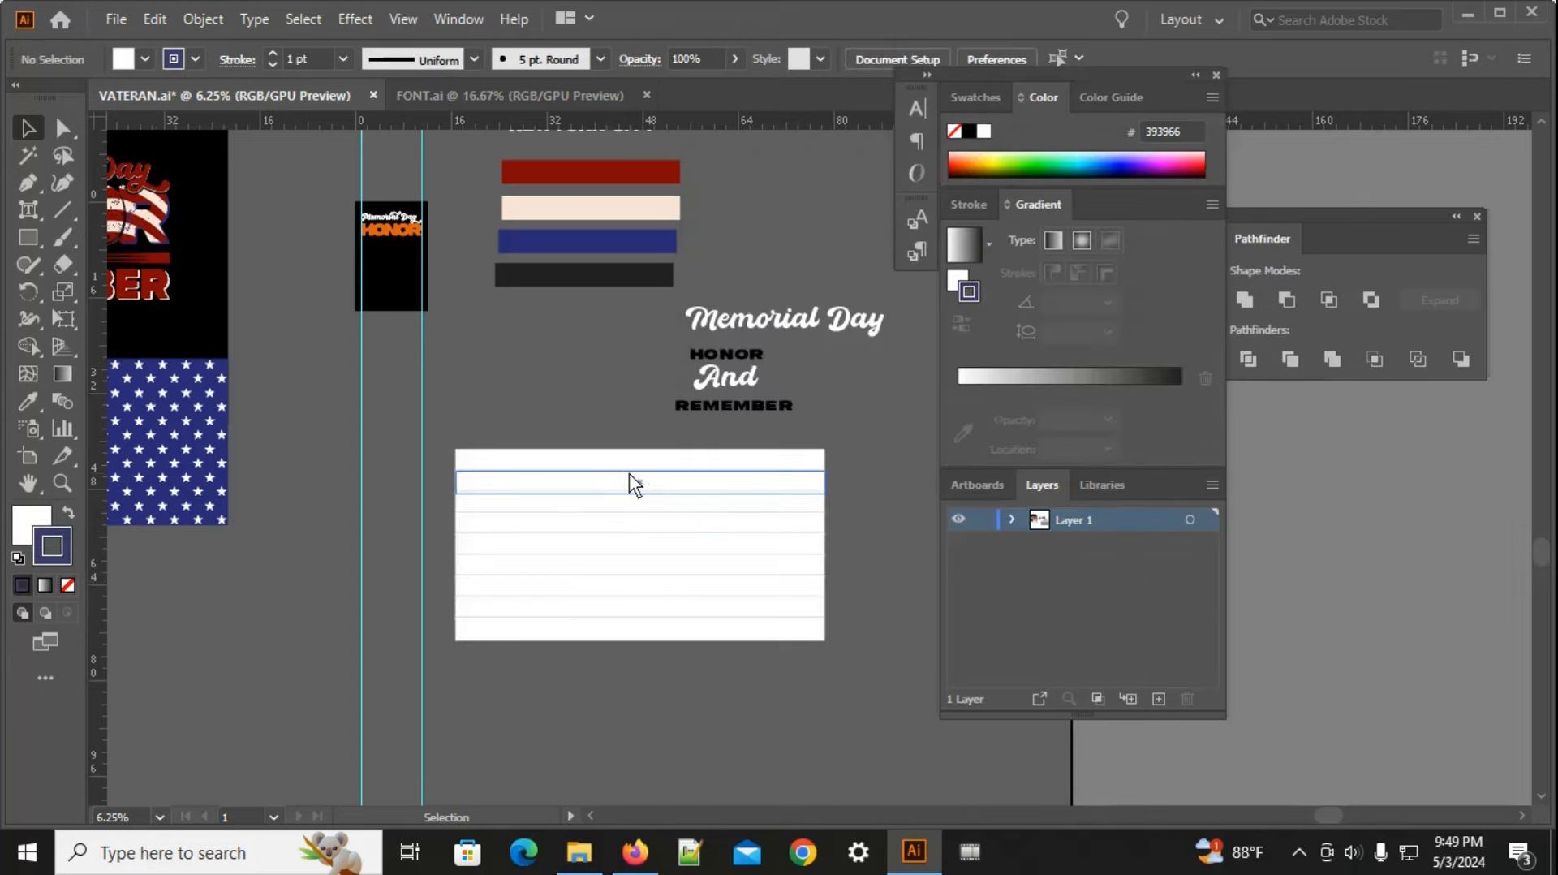
Step: Delete all the duplicated white bars, keeping only the topmost one
scroll(616, 474, "up", 2)
scroll(616, 474, "down", 1)
left_click_drag(634, 505, 232, 484)
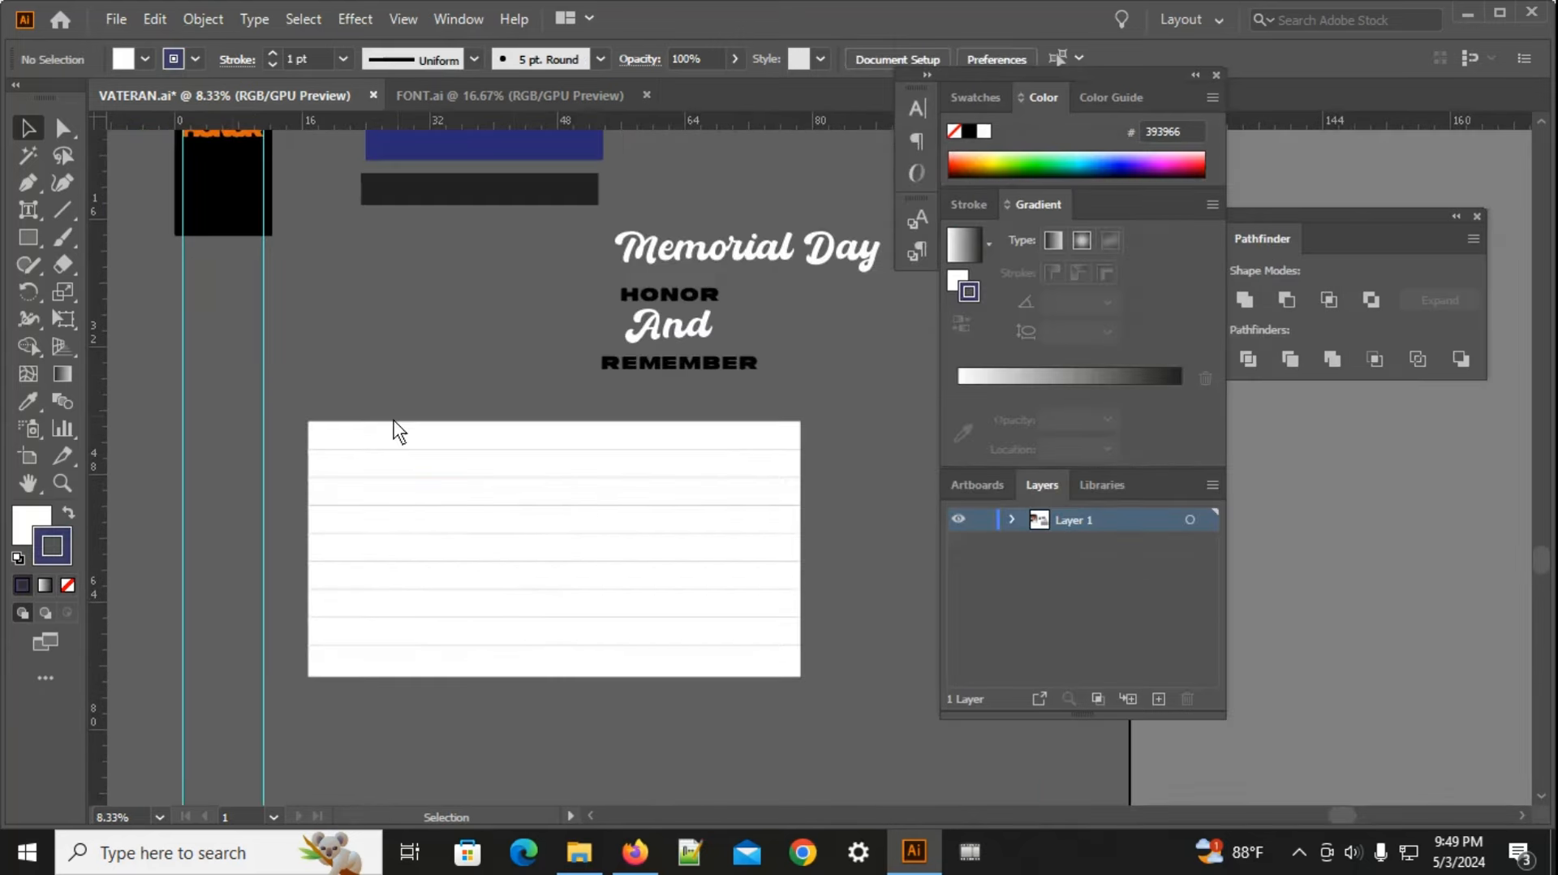
left_click_drag(363, 683, 544, 464)
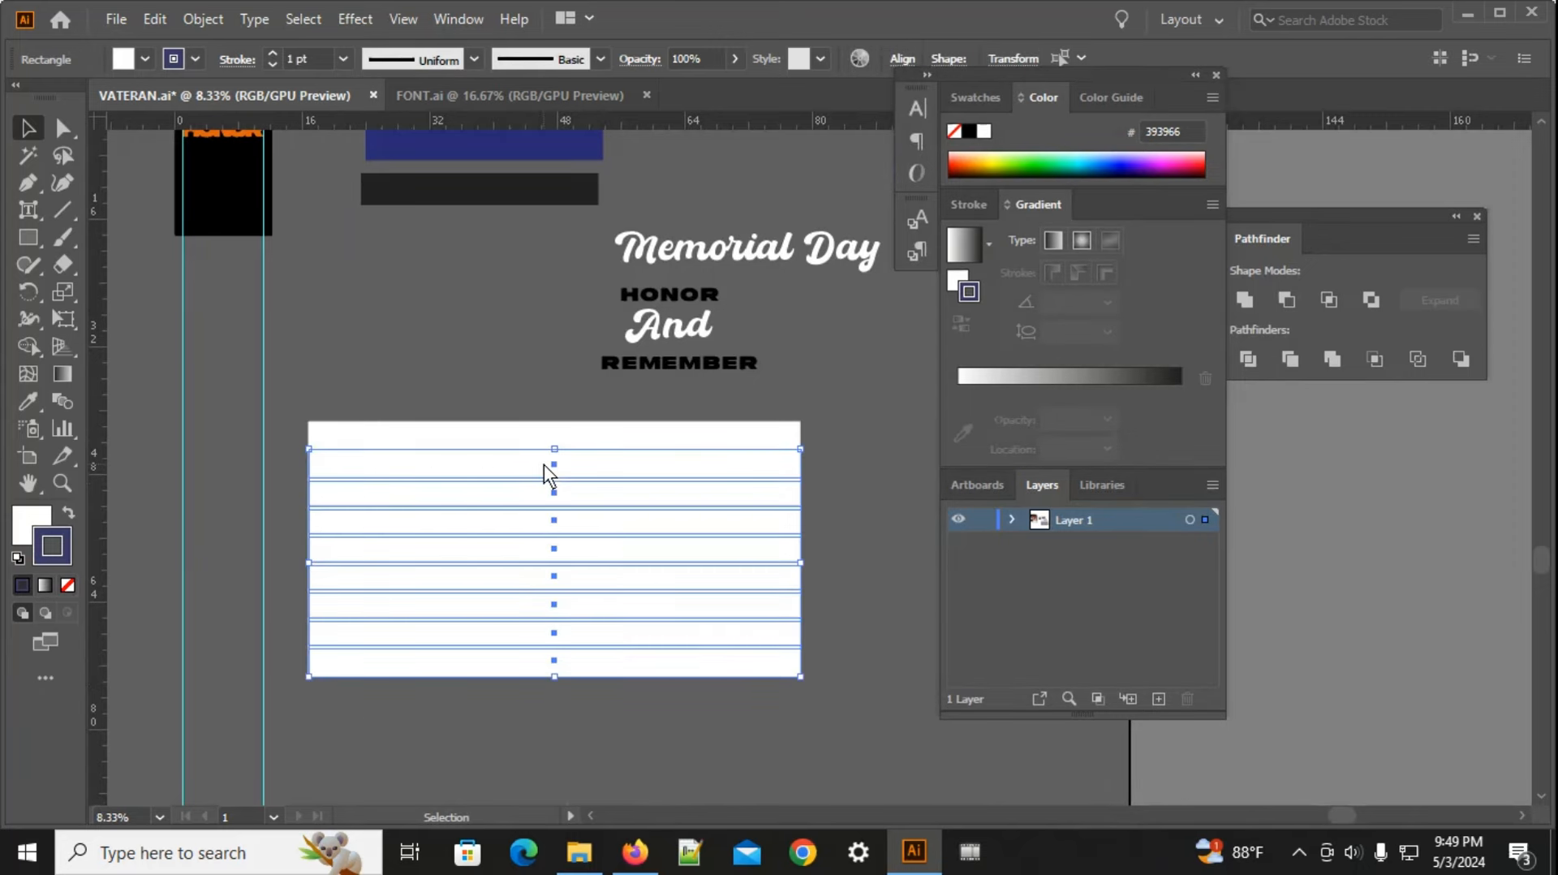
key("Delete")
scroll(519, 632, "up", 2)
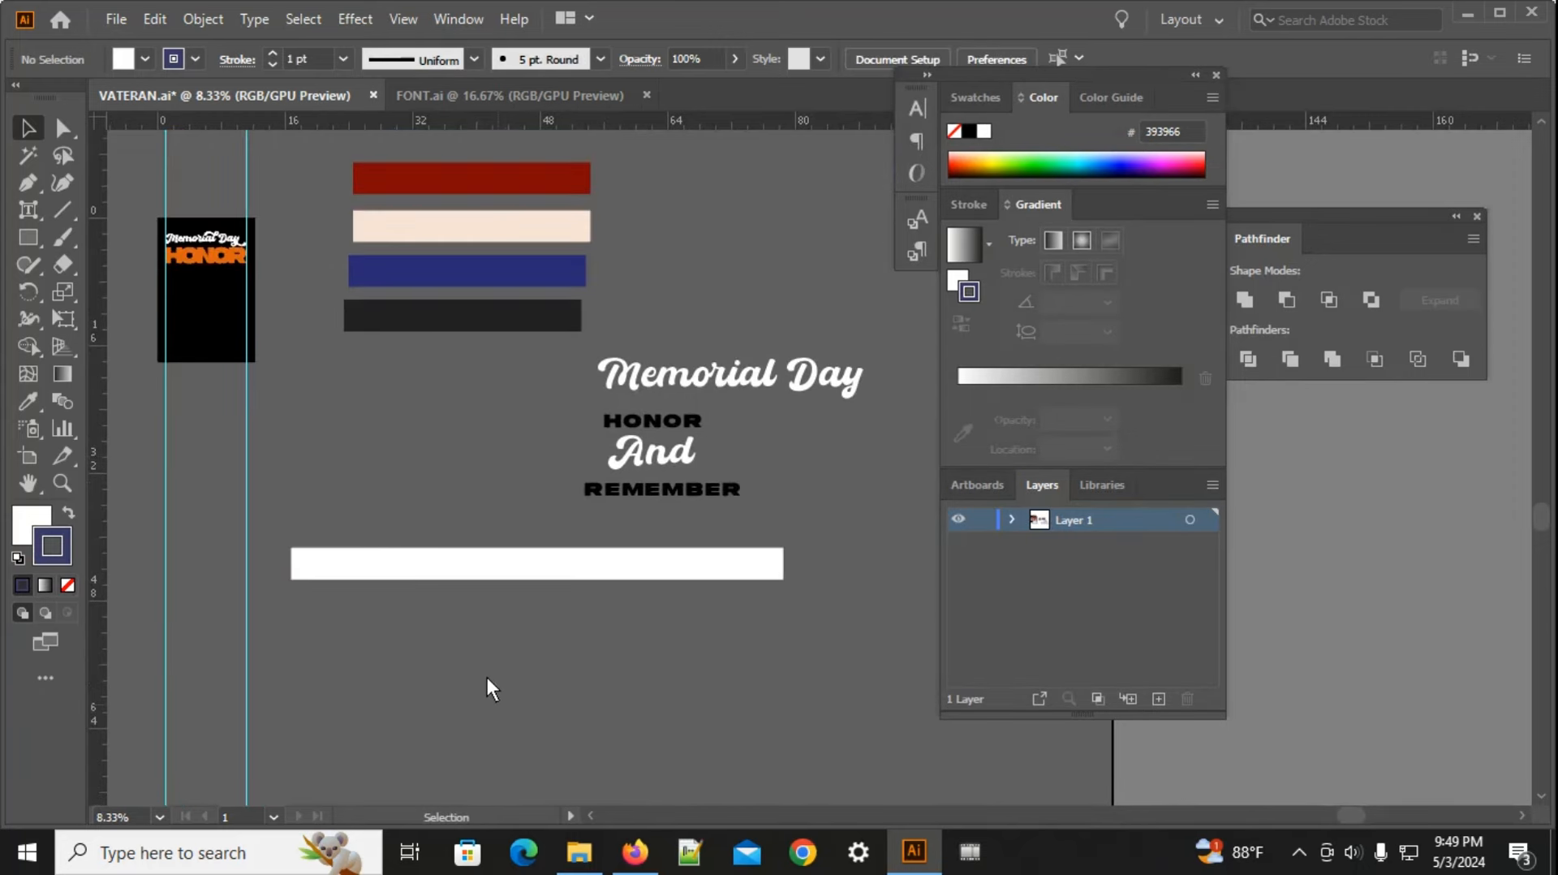
Step: Recolor the remaining white bar by sampling the cream color sample with the Eyedropper
left_click(436, 571)
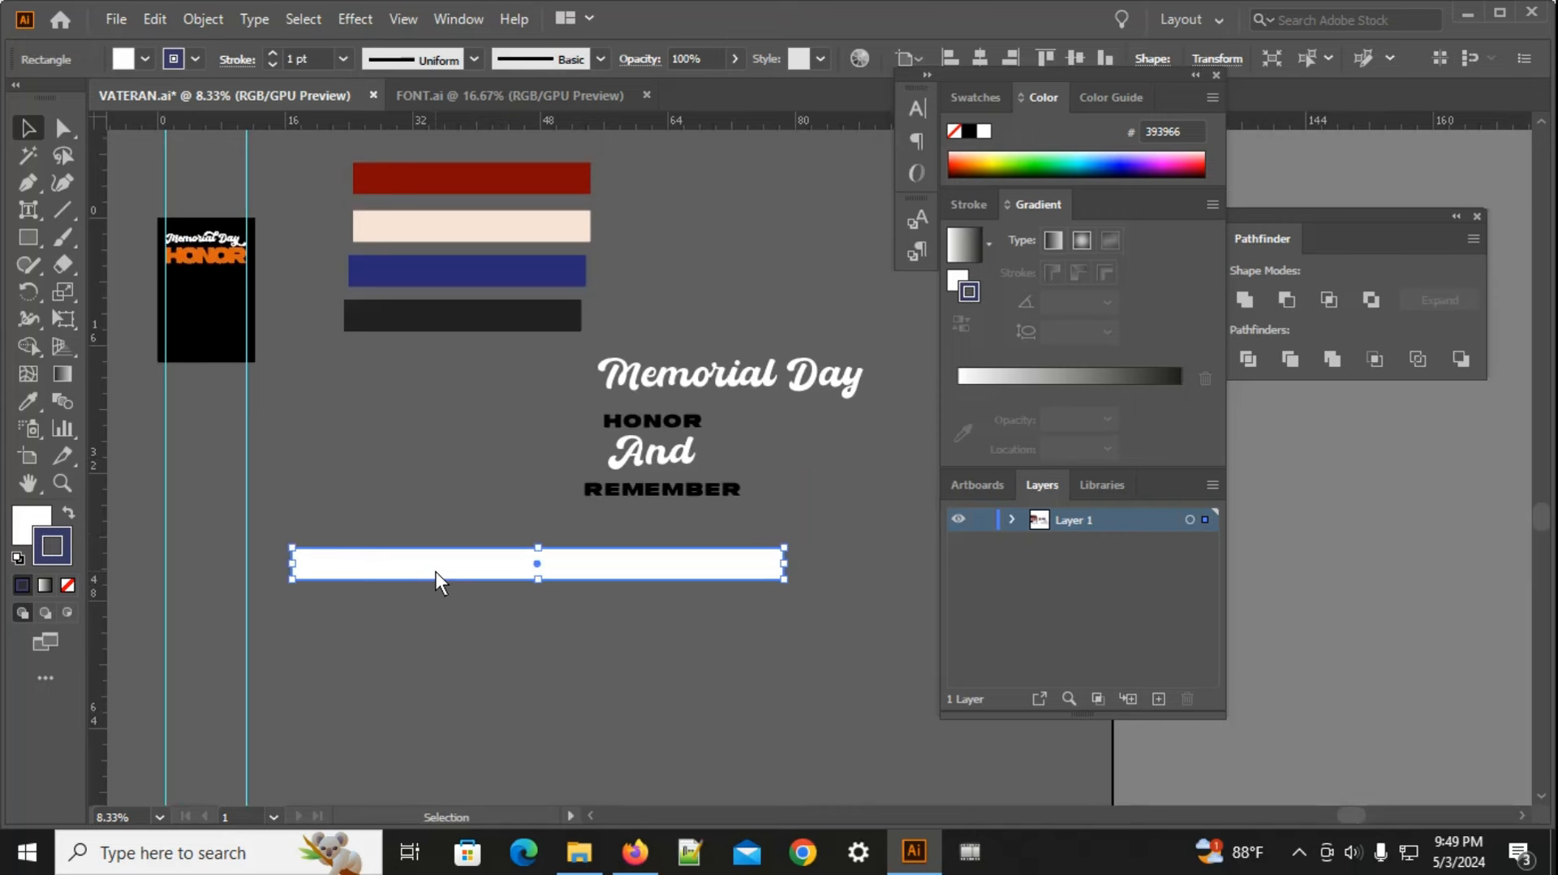
key("i")
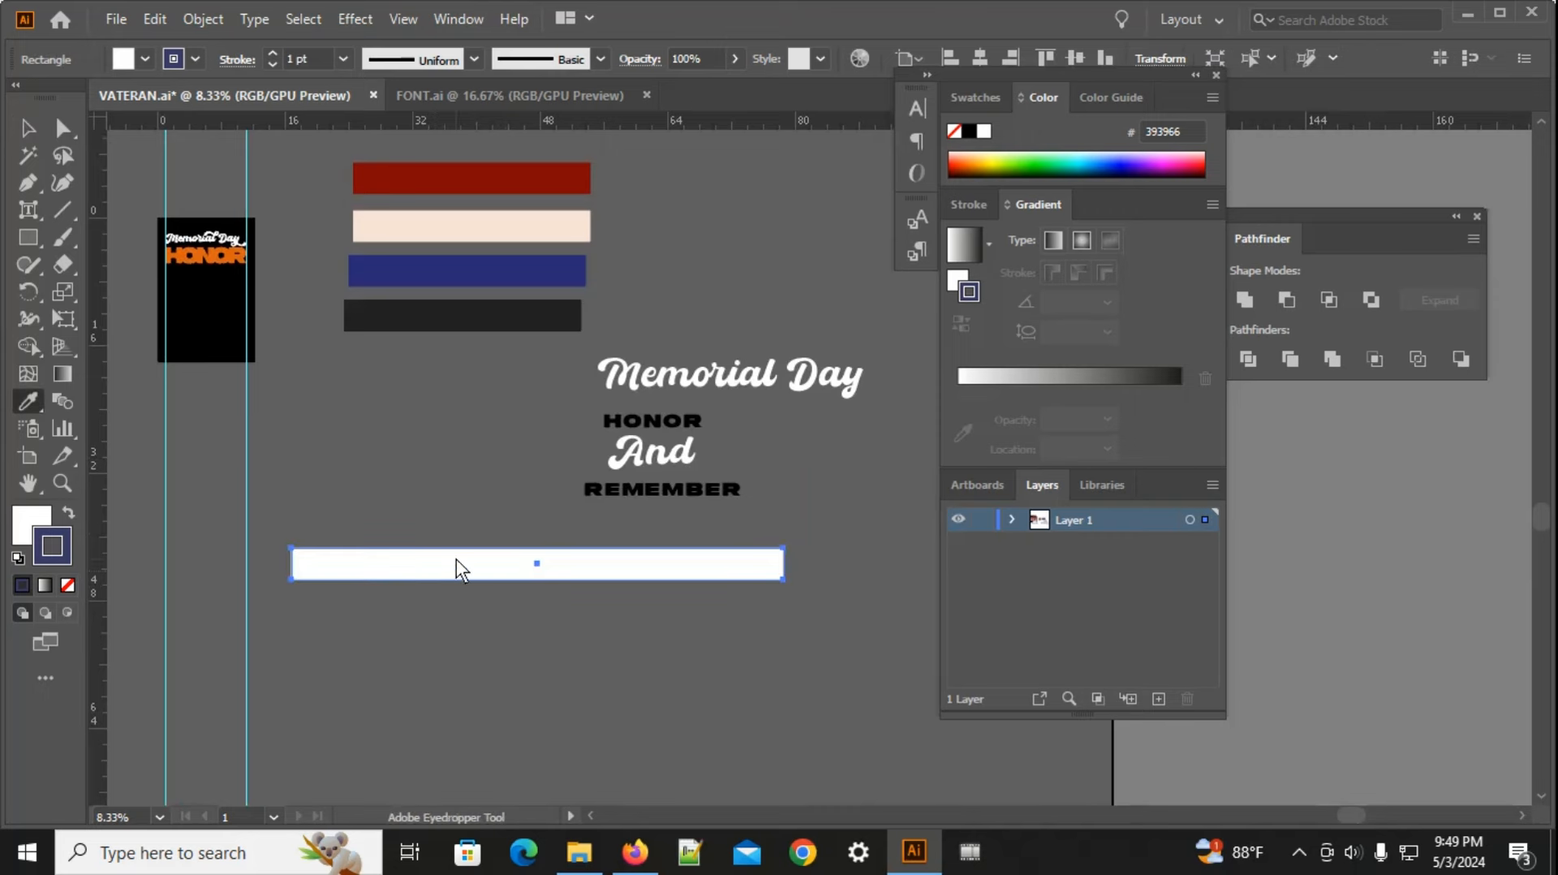
left_click(474, 226)
left_click(29, 129)
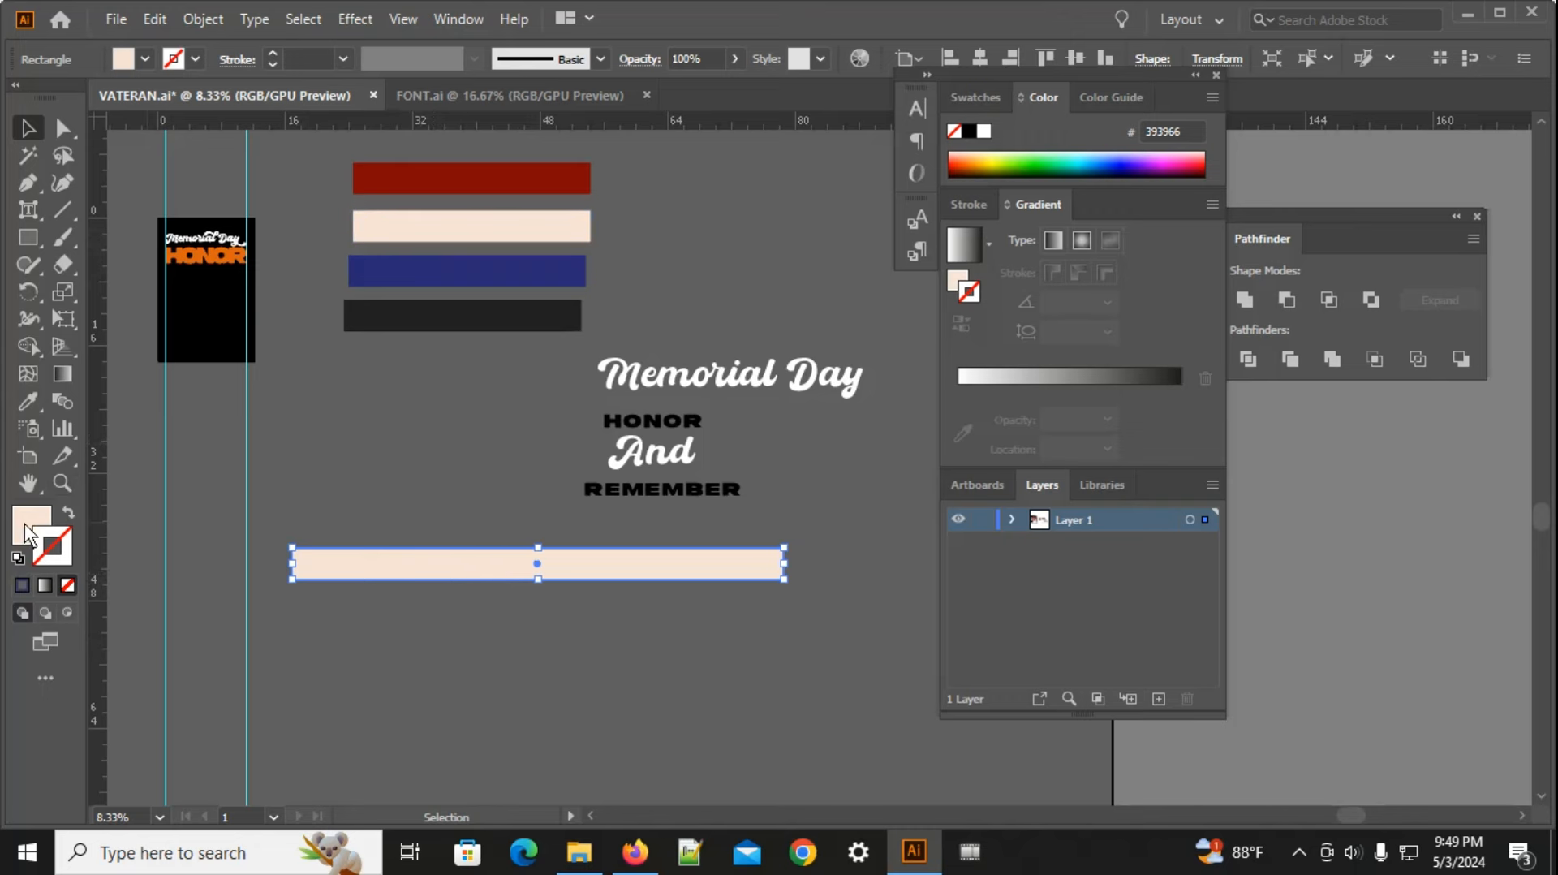
Step: Duplicate the cream bar directly beneath itself so the two bars touch
key("space")
left_click_drag(573, 632, 578, 622)
scroll(427, 524, "down", 2)
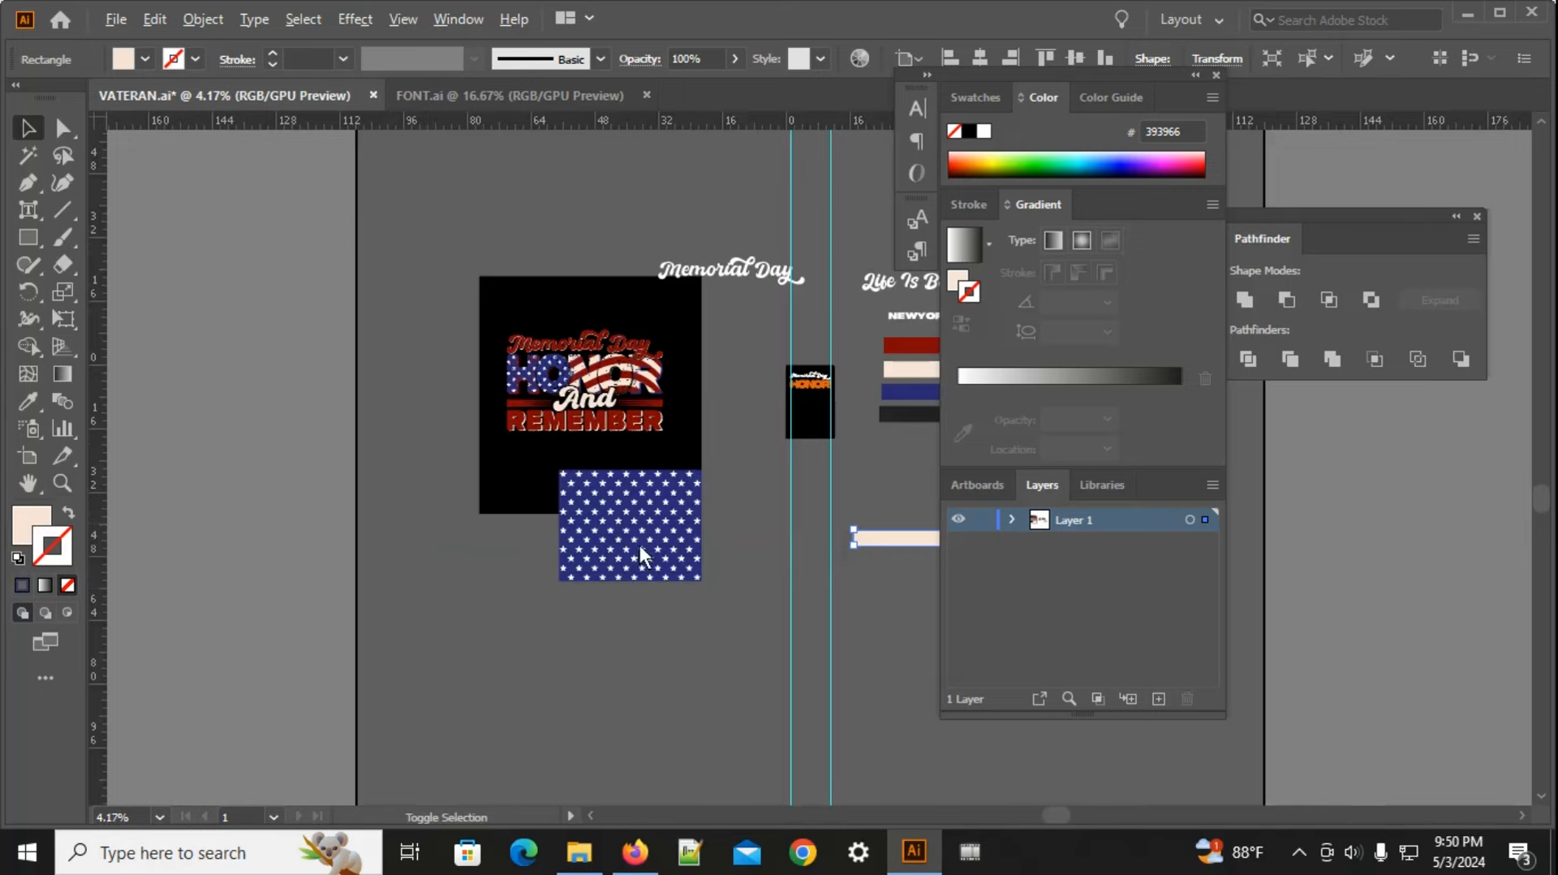
scroll(662, 586, "up", 3)
scroll(501, 616, "down", 1)
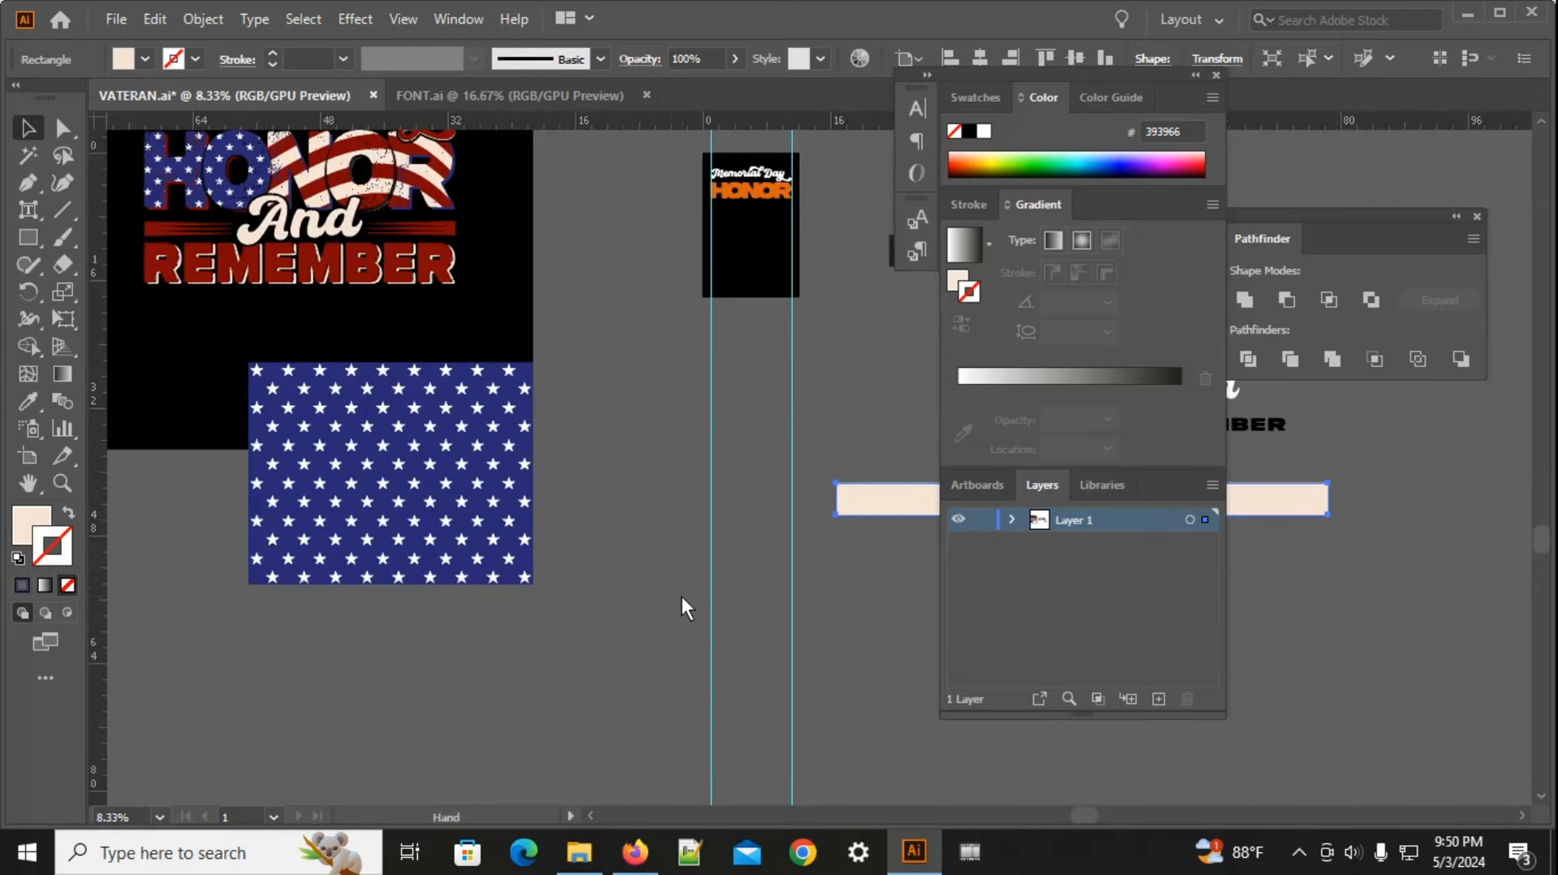
scroll(401, 546, "right", 5)
scroll(551, 482, "left", 3)
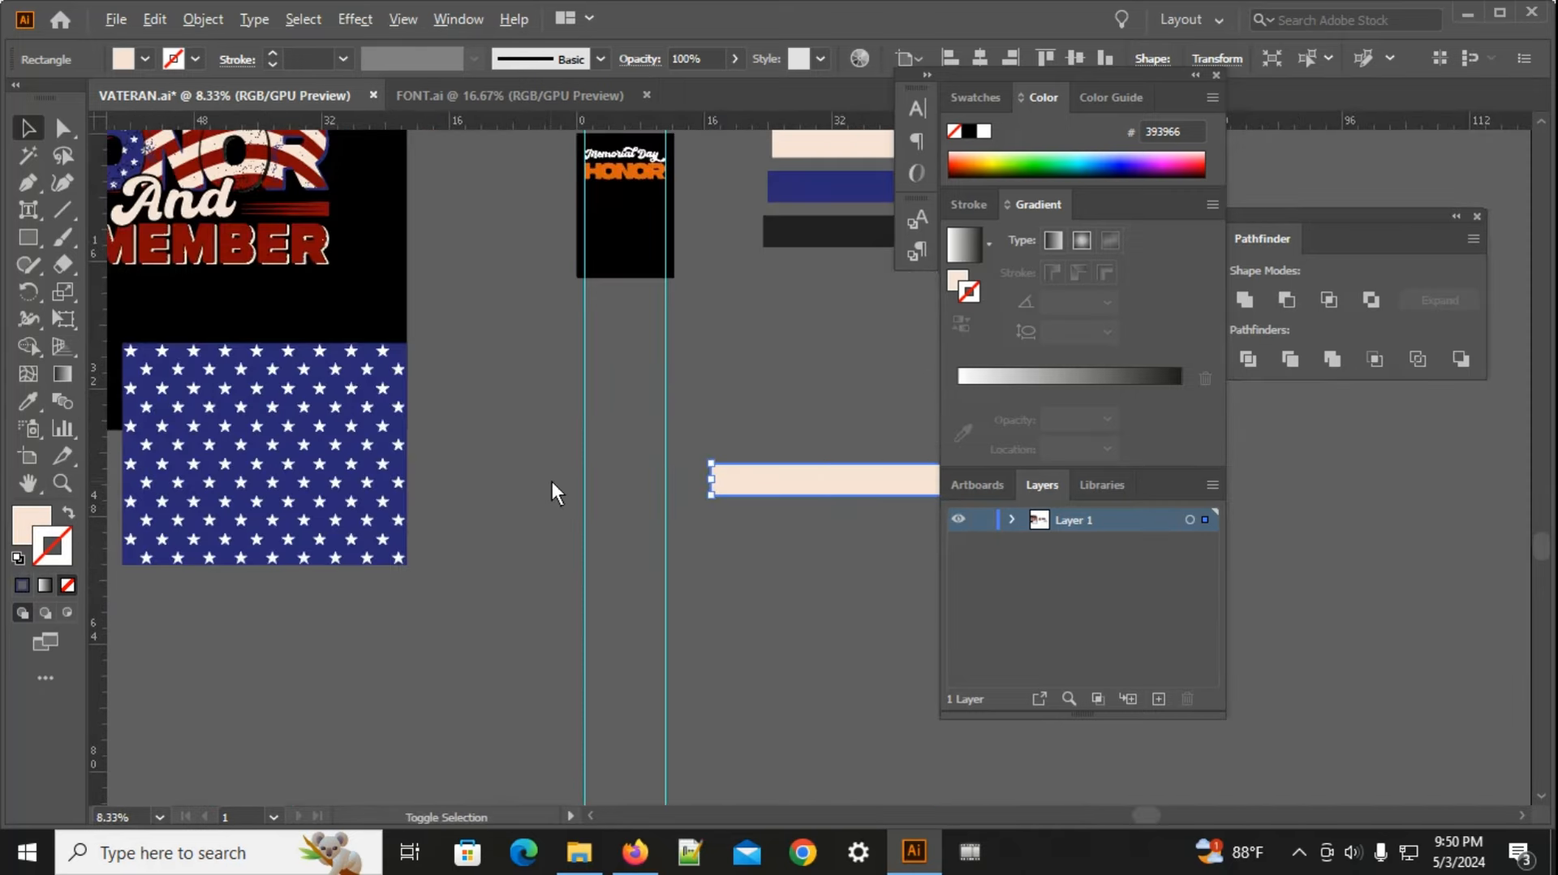
key("space")
left_click_drag(686, 591, 242, 683)
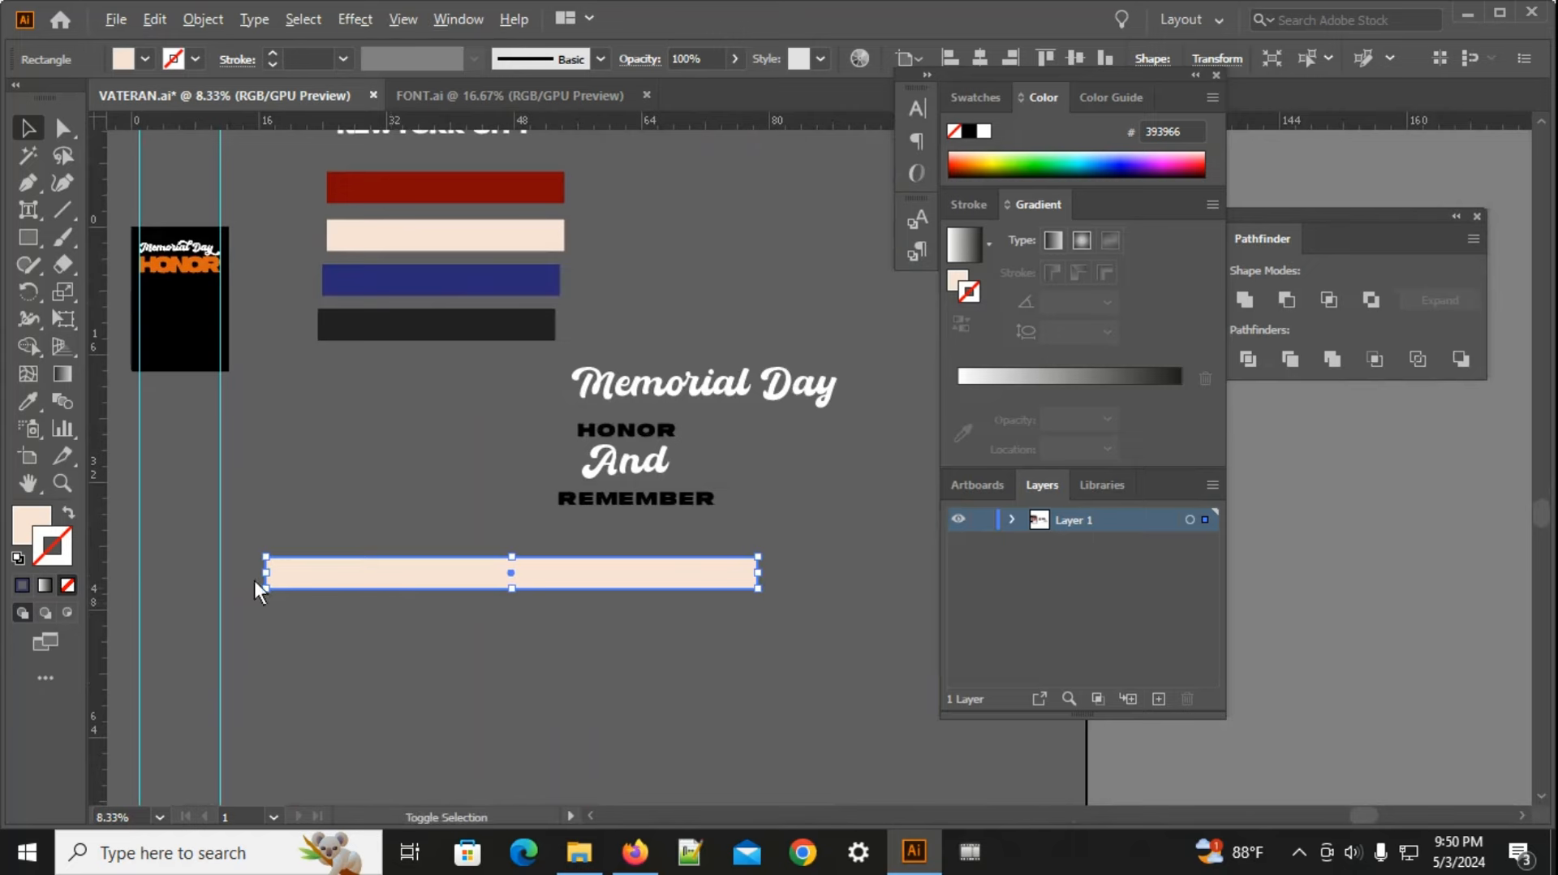
scroll(255, 581, "up", 1)
left_click_drag(626, 567, 628, 612)
Step: Recolor the lower bar by sampling the dark red color sample with the Eyedropper
scroll(412, 620, "down", 2)
scroll(411, 620, "left", 4)
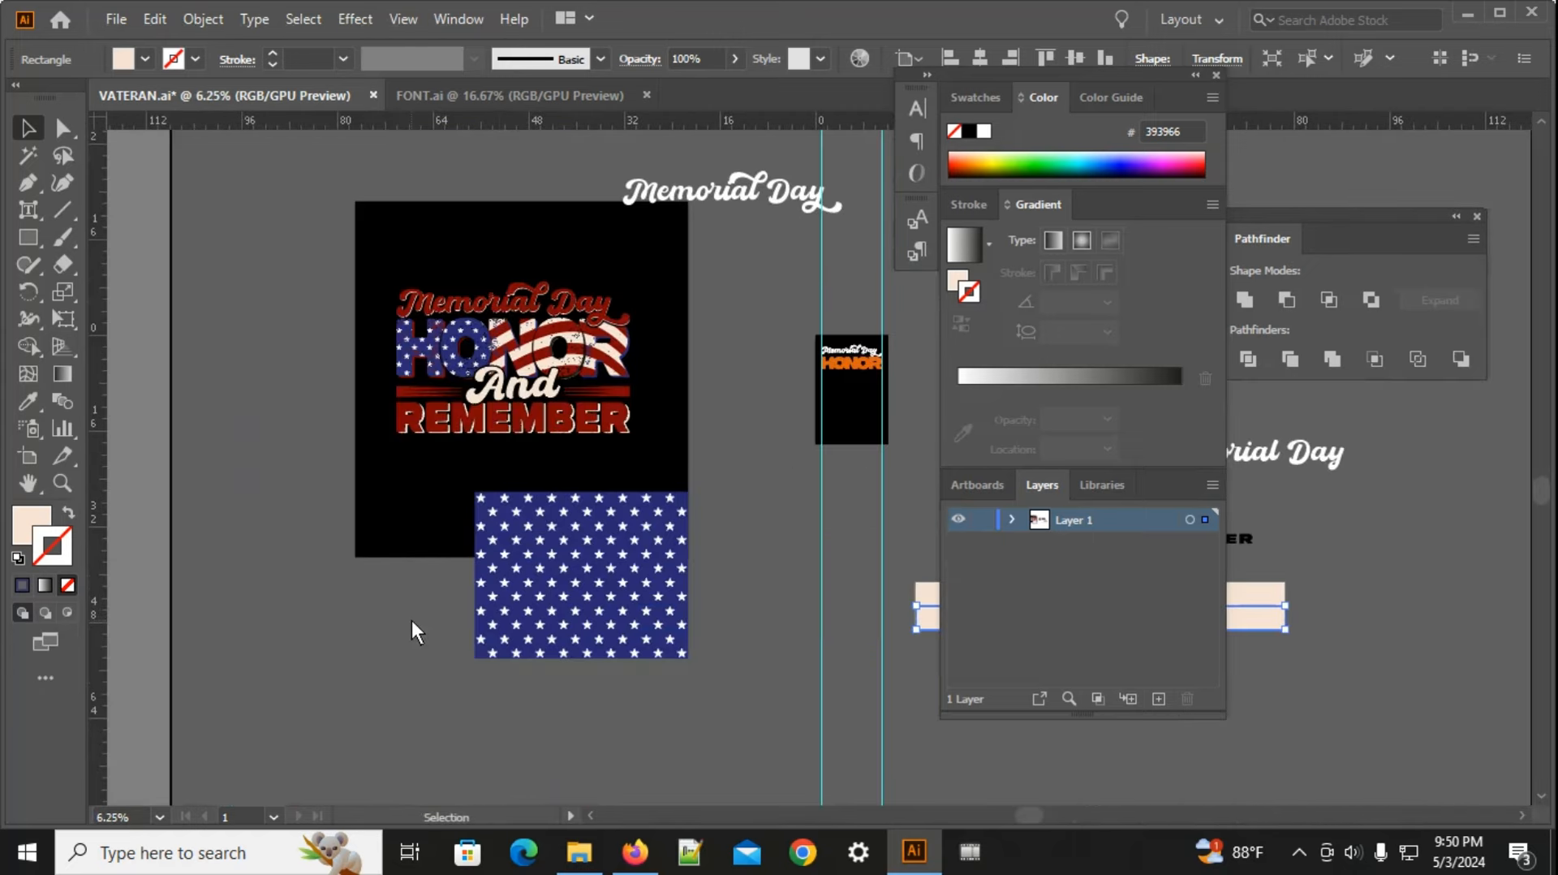
key("i")
scroll(601, 601, "up", 1)
scroll(690, 614, "right", 4)
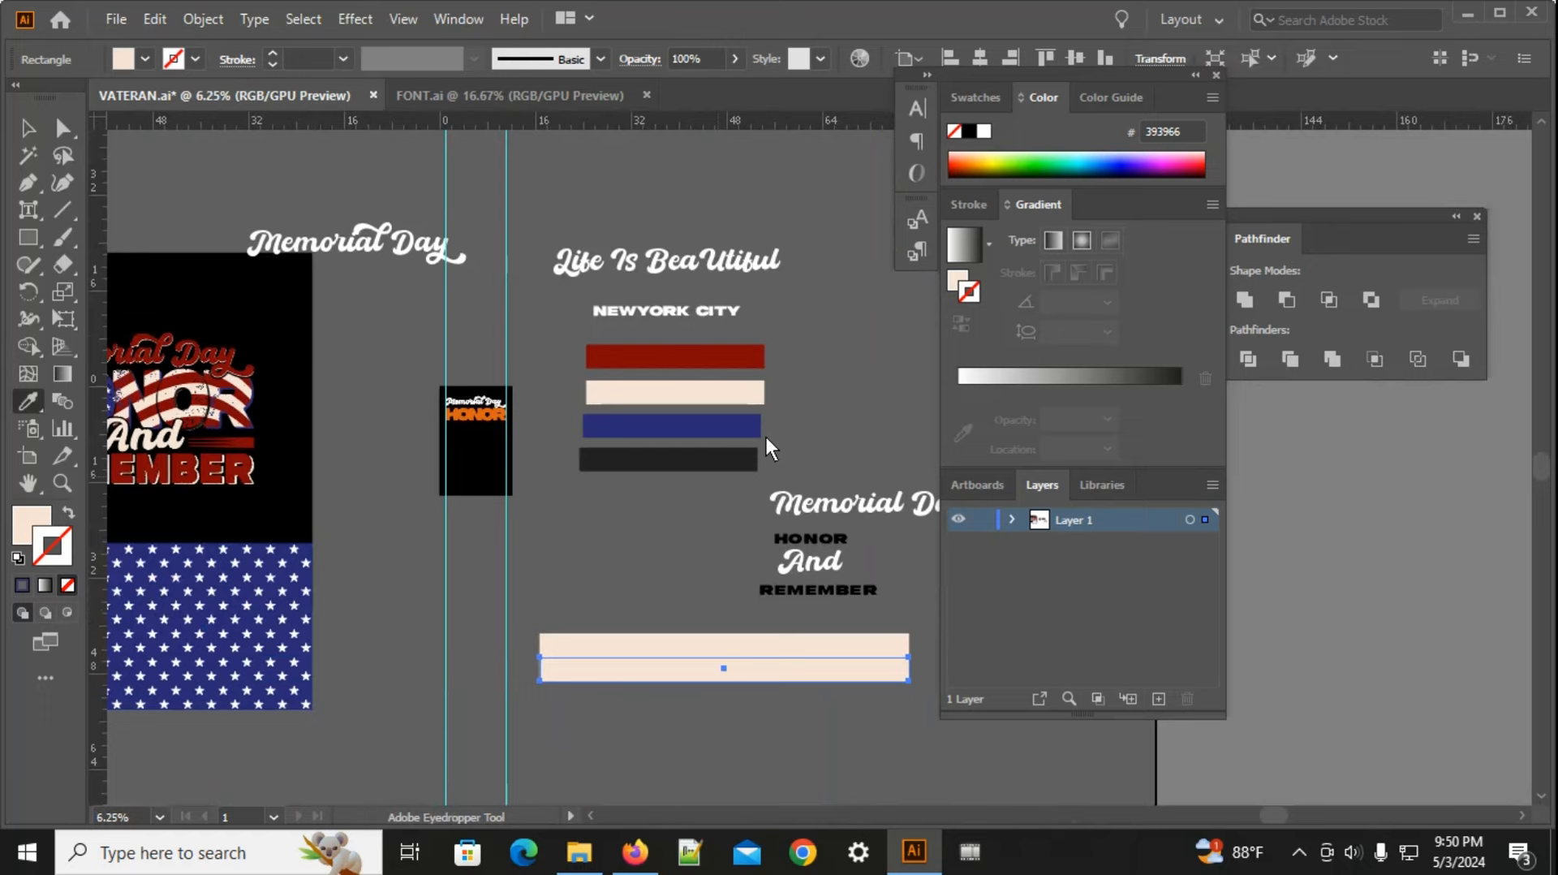
left_click(689, 357)
left_click(25, 130)
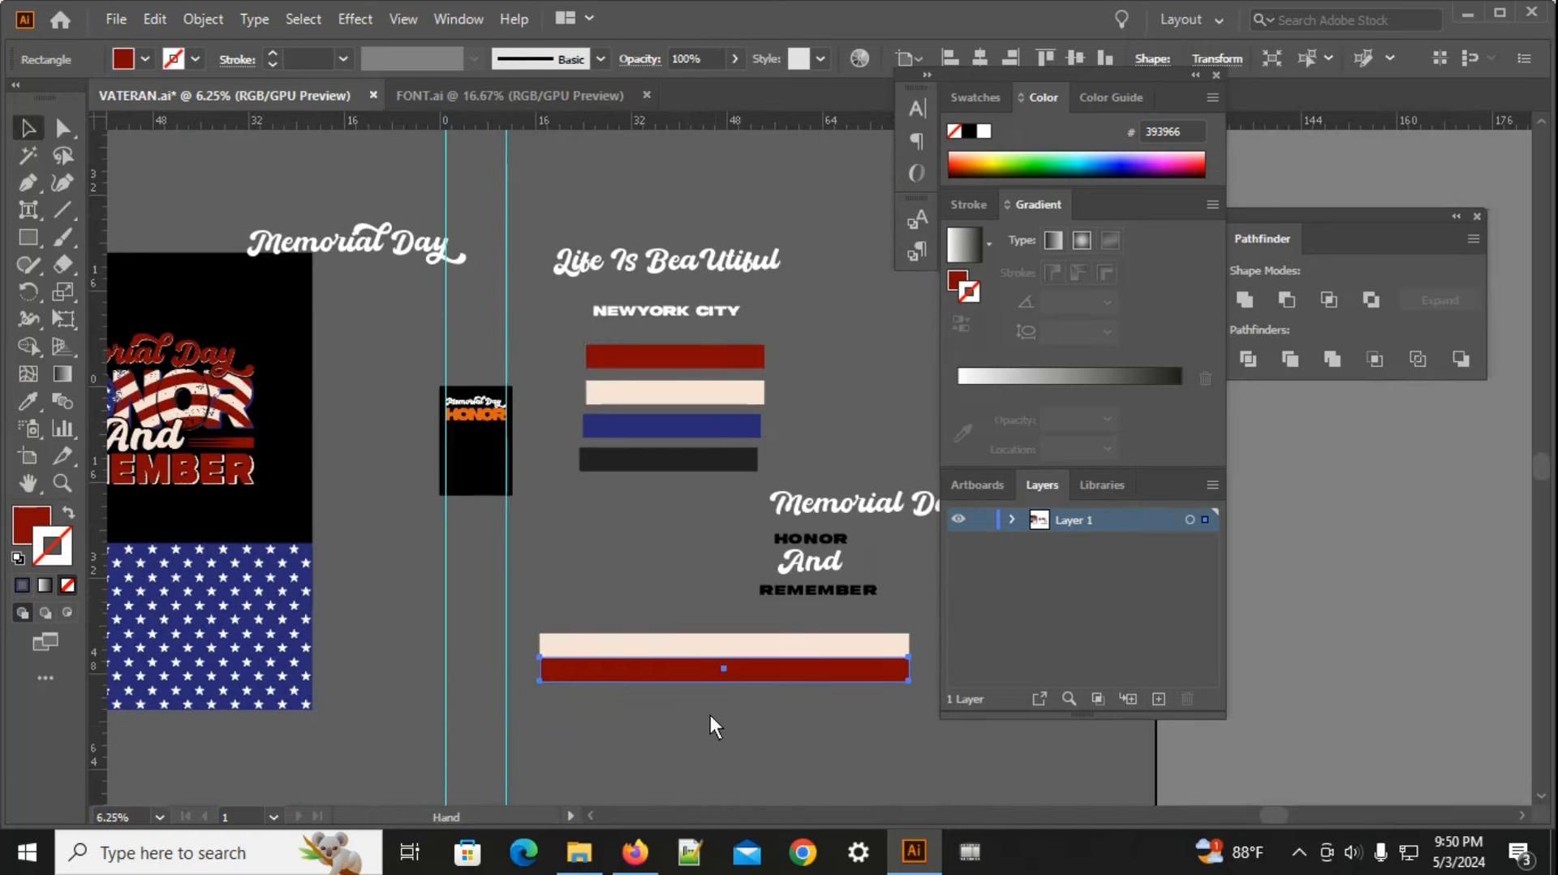
Step: Compare the cream and red stripes with the blue star pattern and the reference artwork
left_click_drag(710, 714, 493, 637)
scroll(341, 592, "up", 1)
scroll(341, 592, "left", 3)
scroll(341, 592, "up", 3)
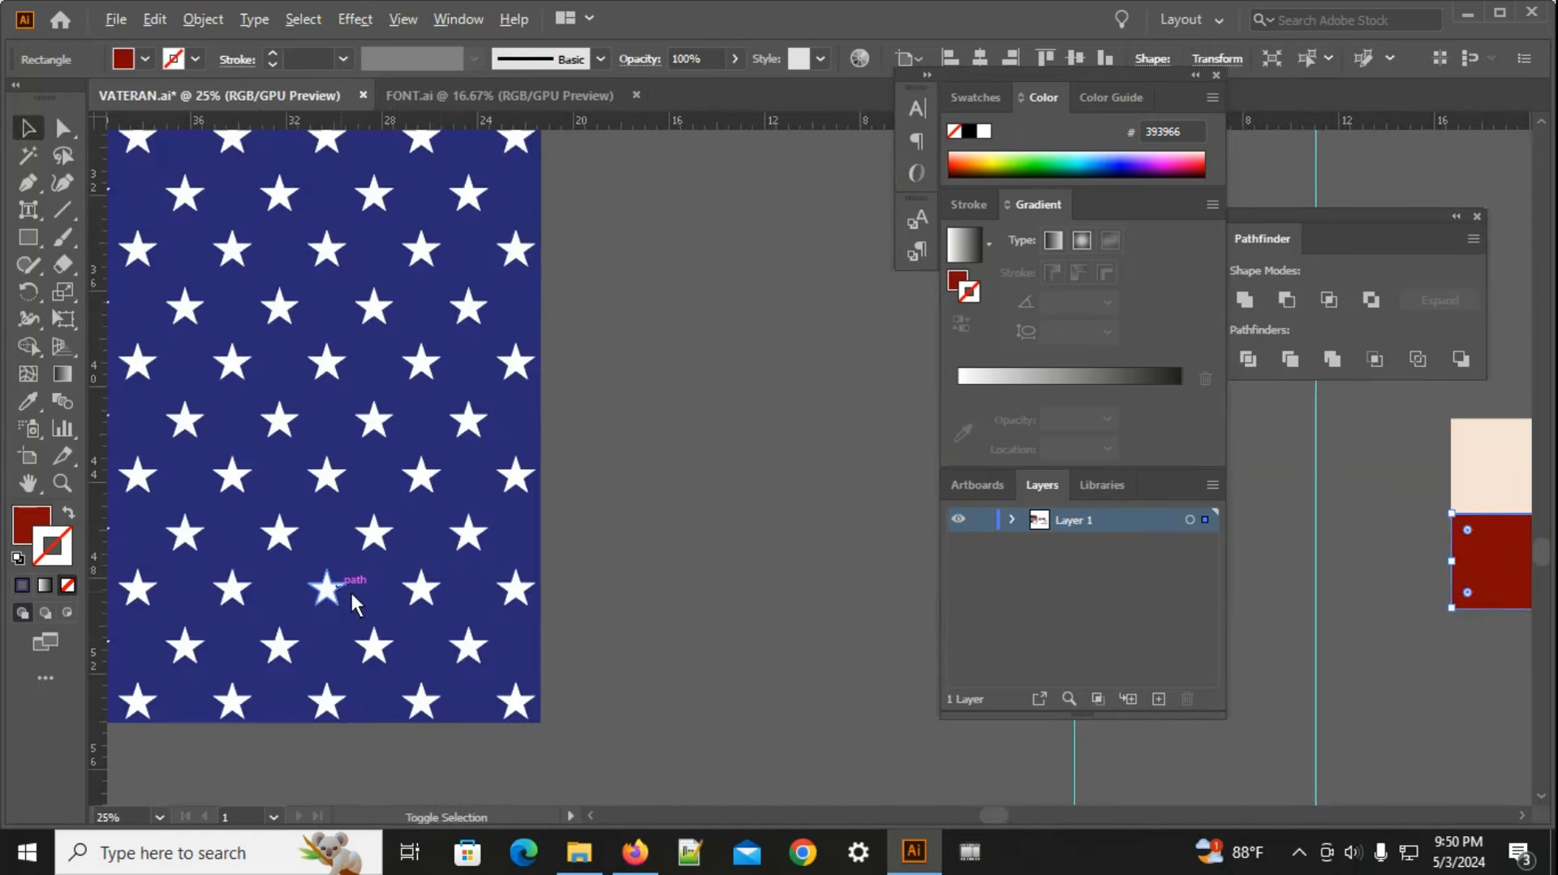
scroll(349, 589, "down", 2)
left_click_drag(811, 662, 221, 601)
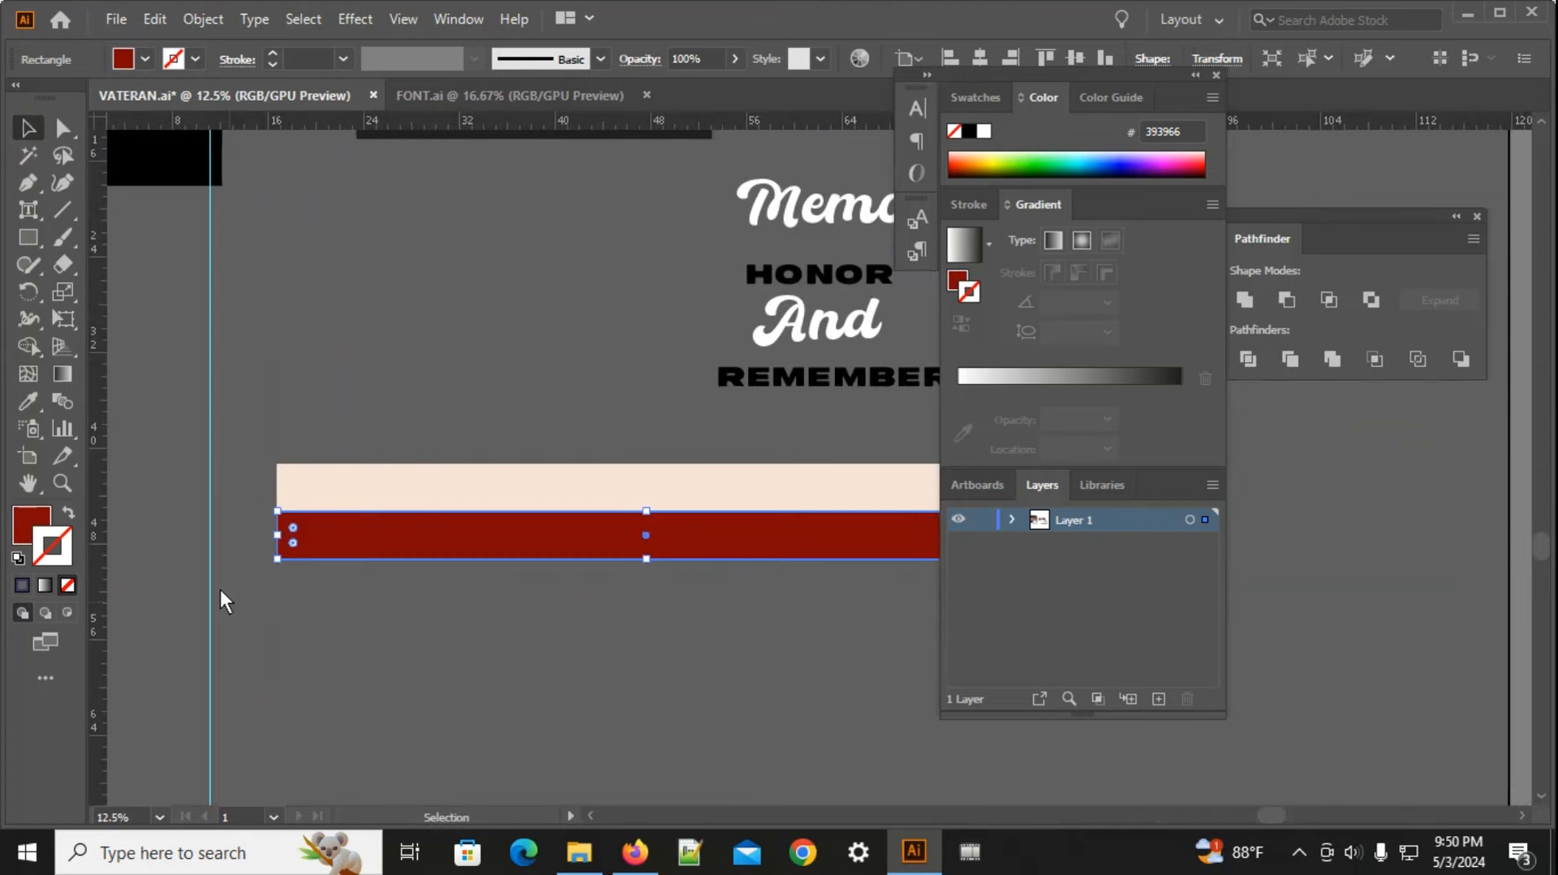
left_click(396, 647)
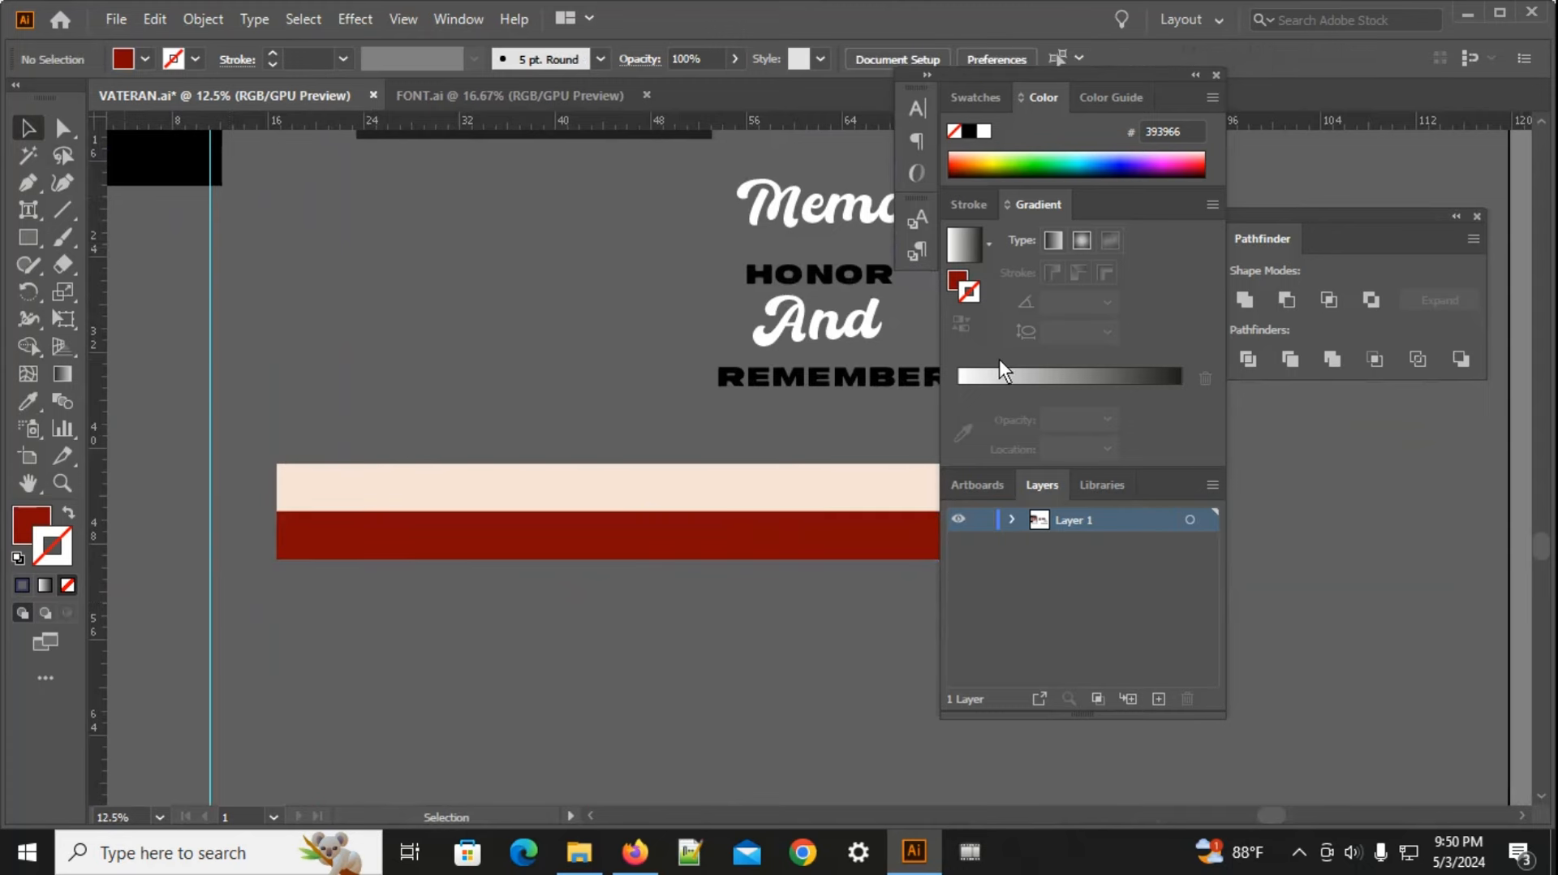
scroll(395, 576, "down", 1)
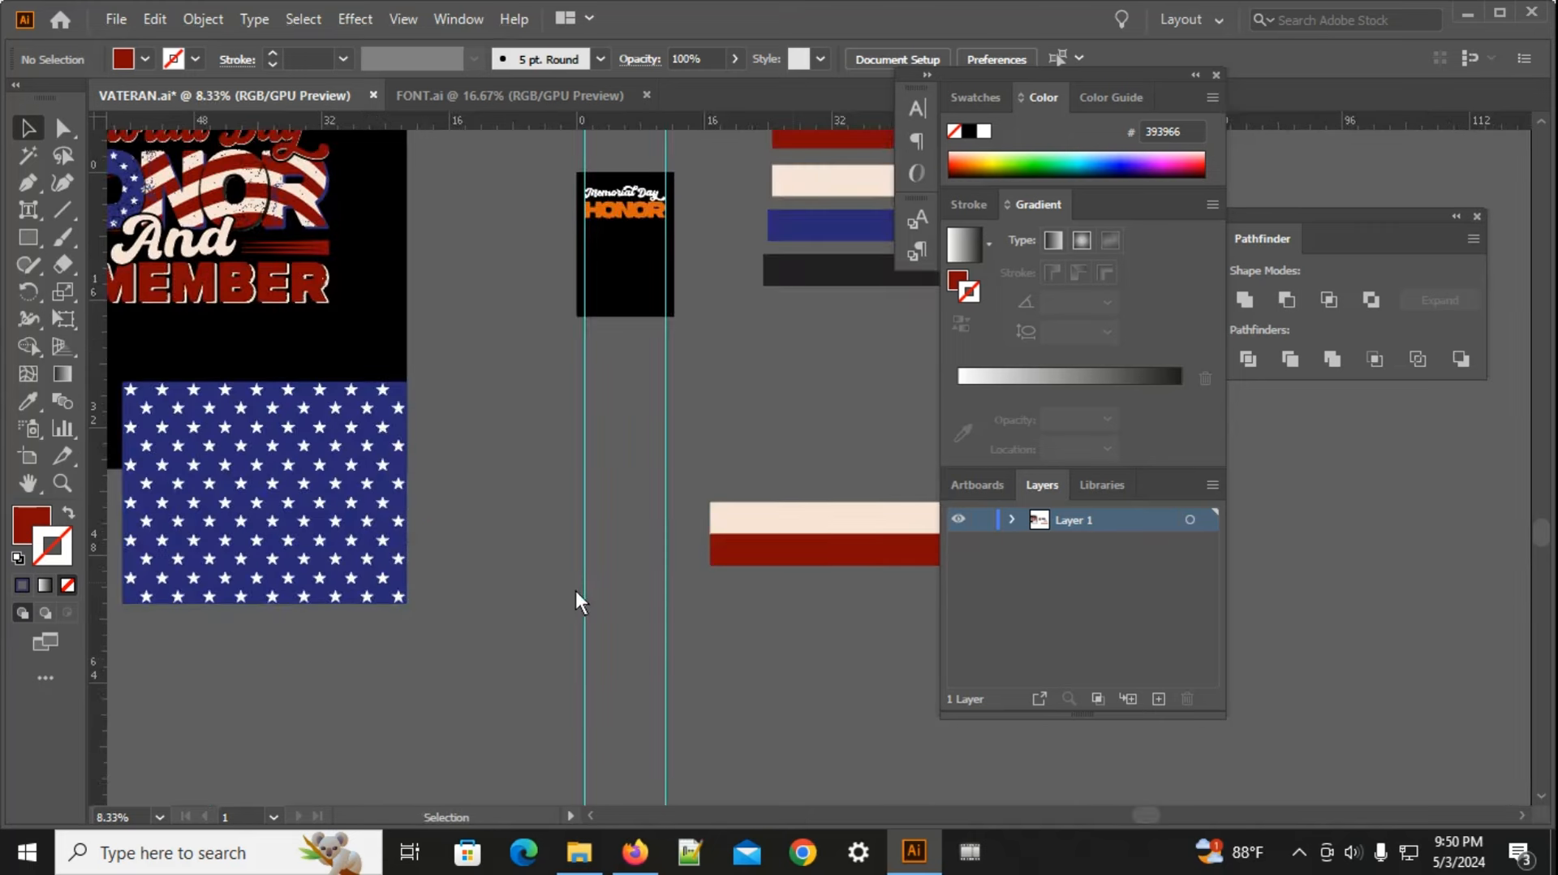
left_click_drag(795, 655, 440, 656)
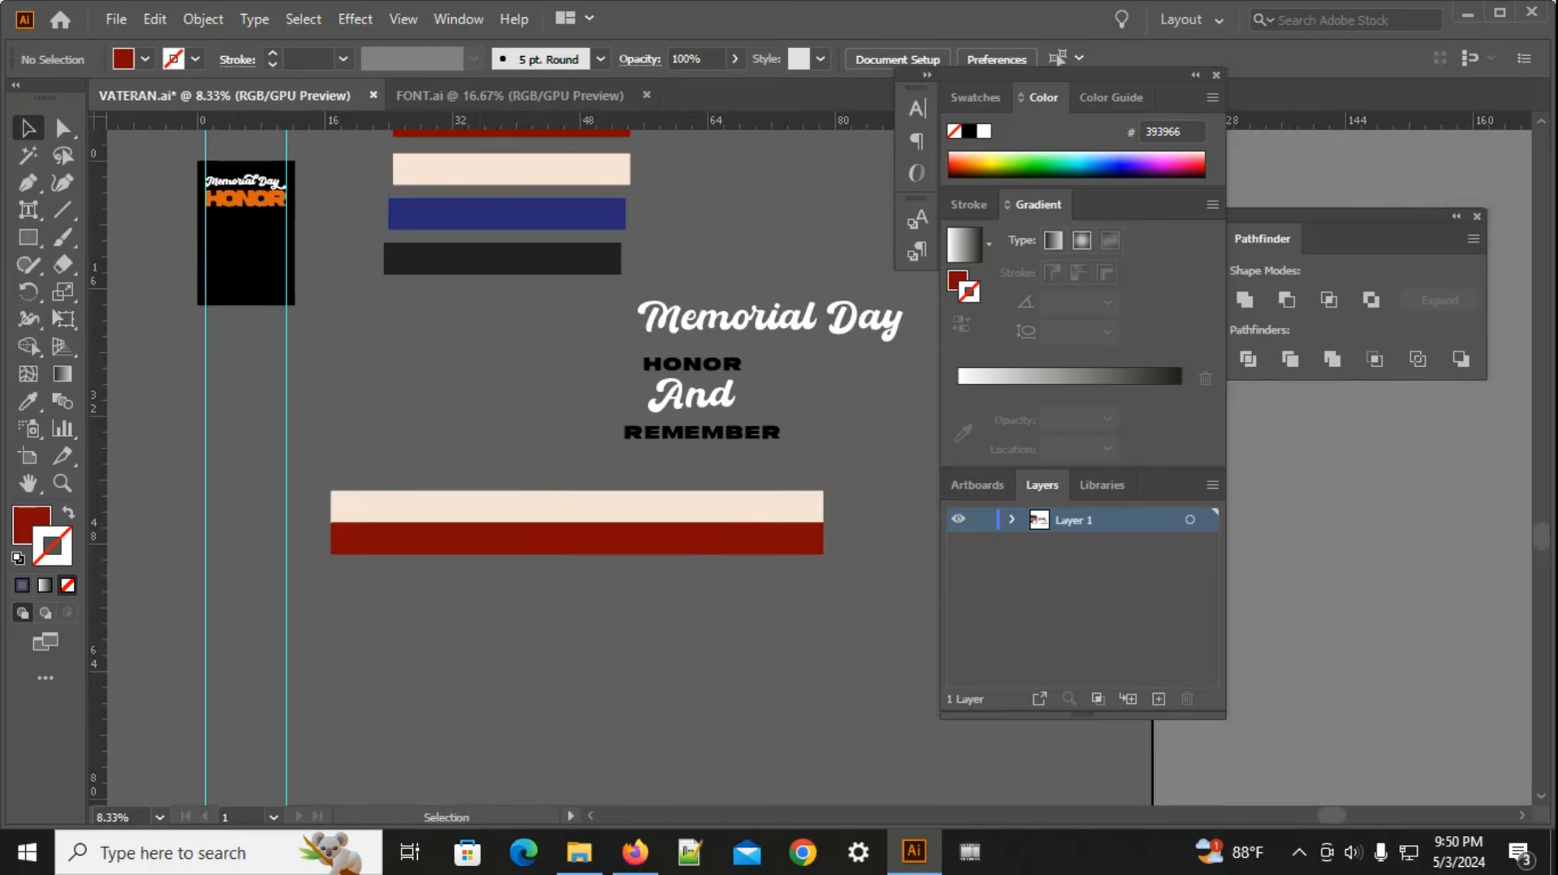
Step: Select the cream and dark red bars and group them as one stripe pair
left_click_drag(587, 500, 610, 438)
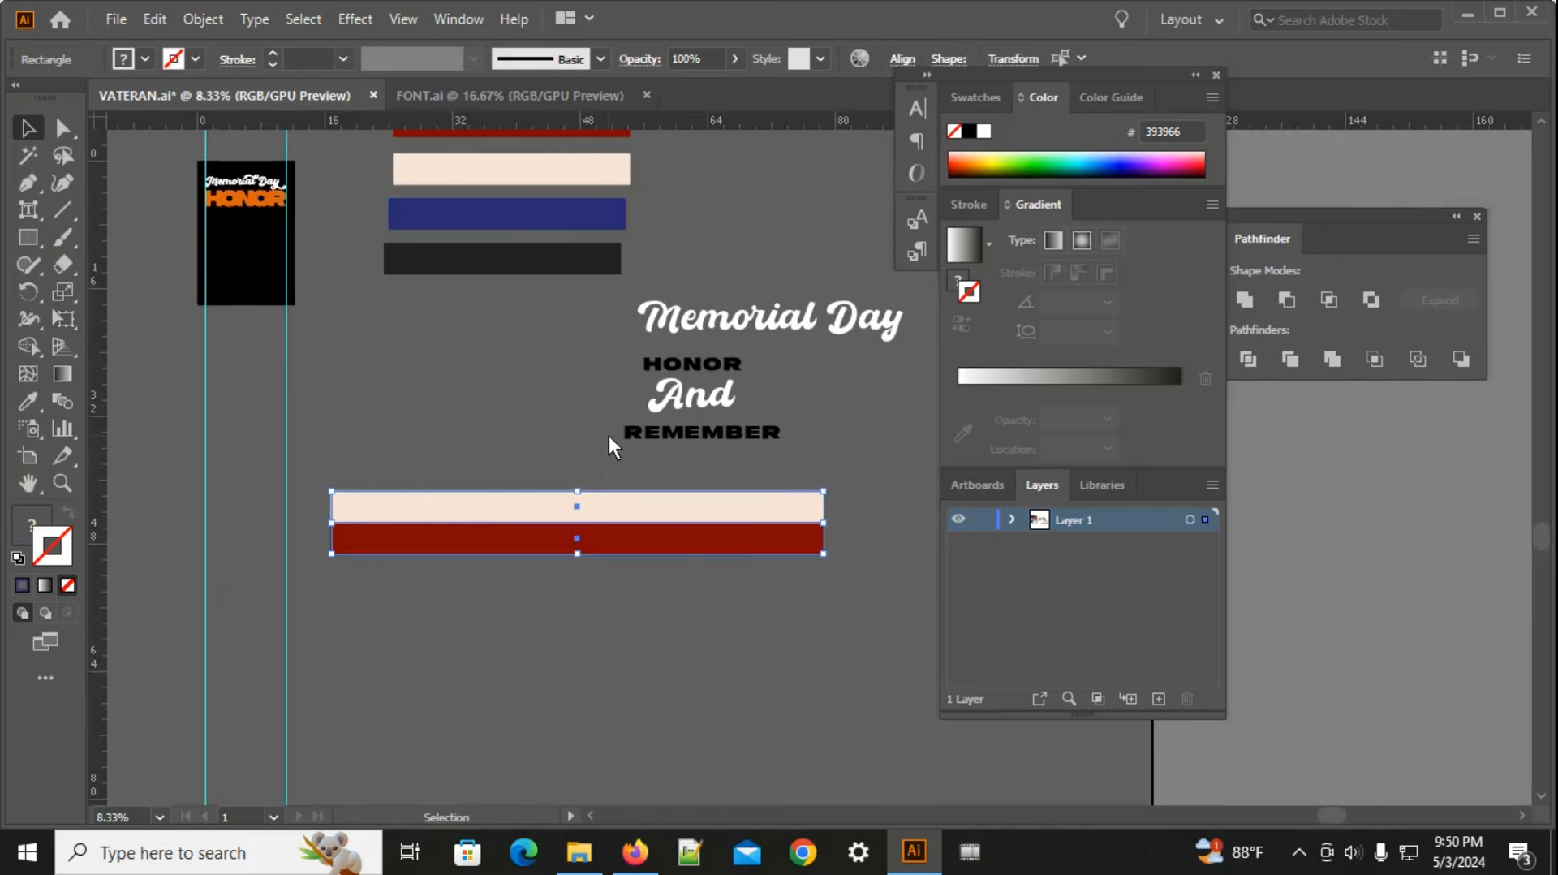
left_click_drag(623, 610, 645, 580)
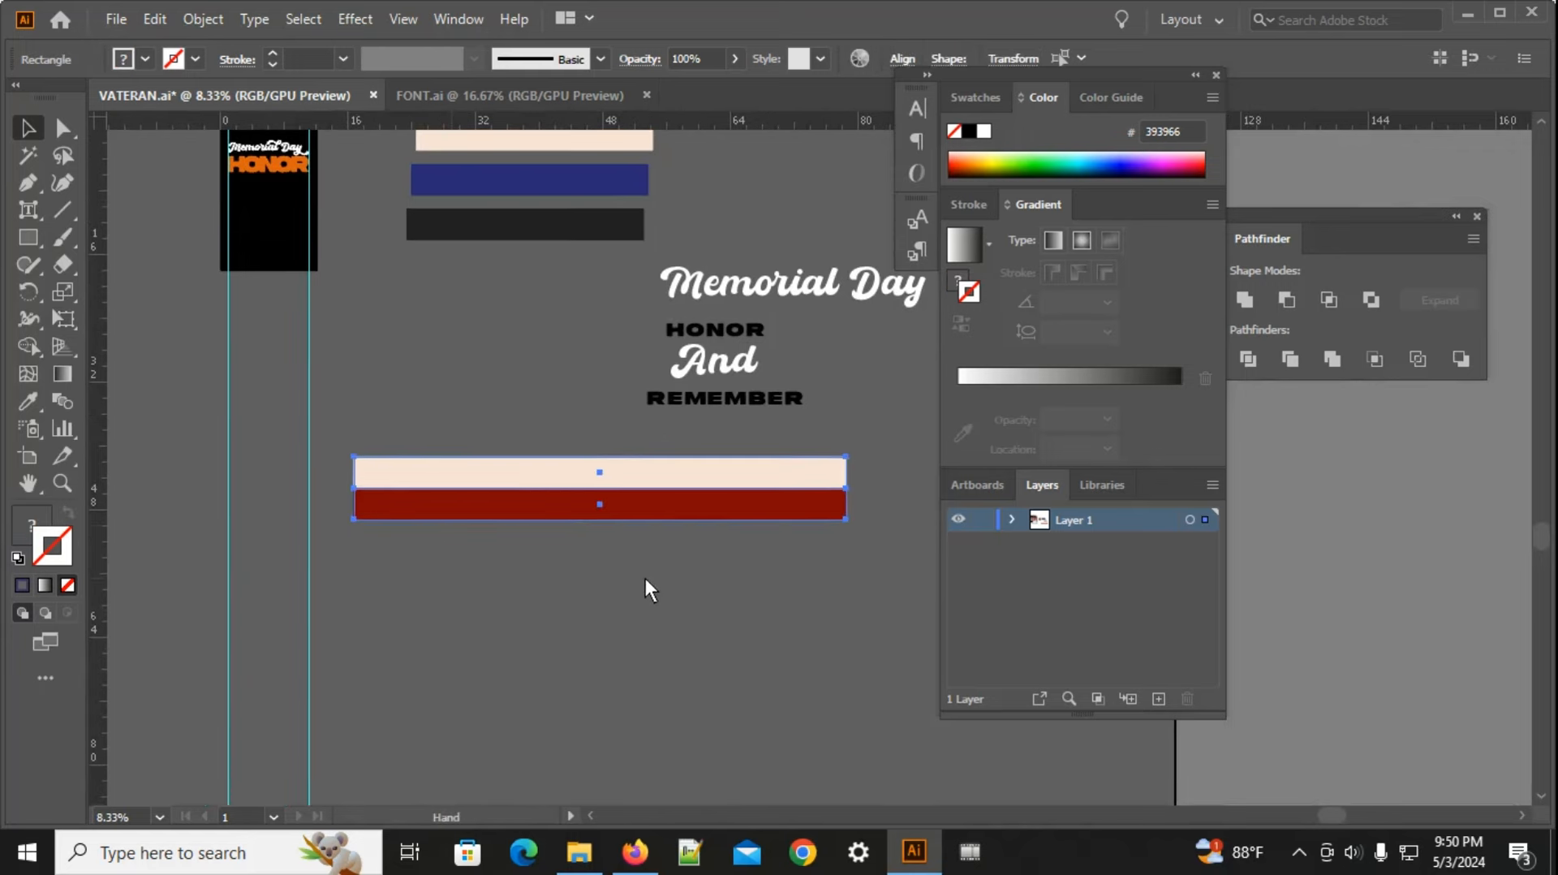
scroll(558, 604, "down", 1)
scroll(558, 604, "left", 5)
left_click_drag(753, 636, 367, 583)
scroll(534, 535, "up", 1)
scroll(757, 615, "right", 5)
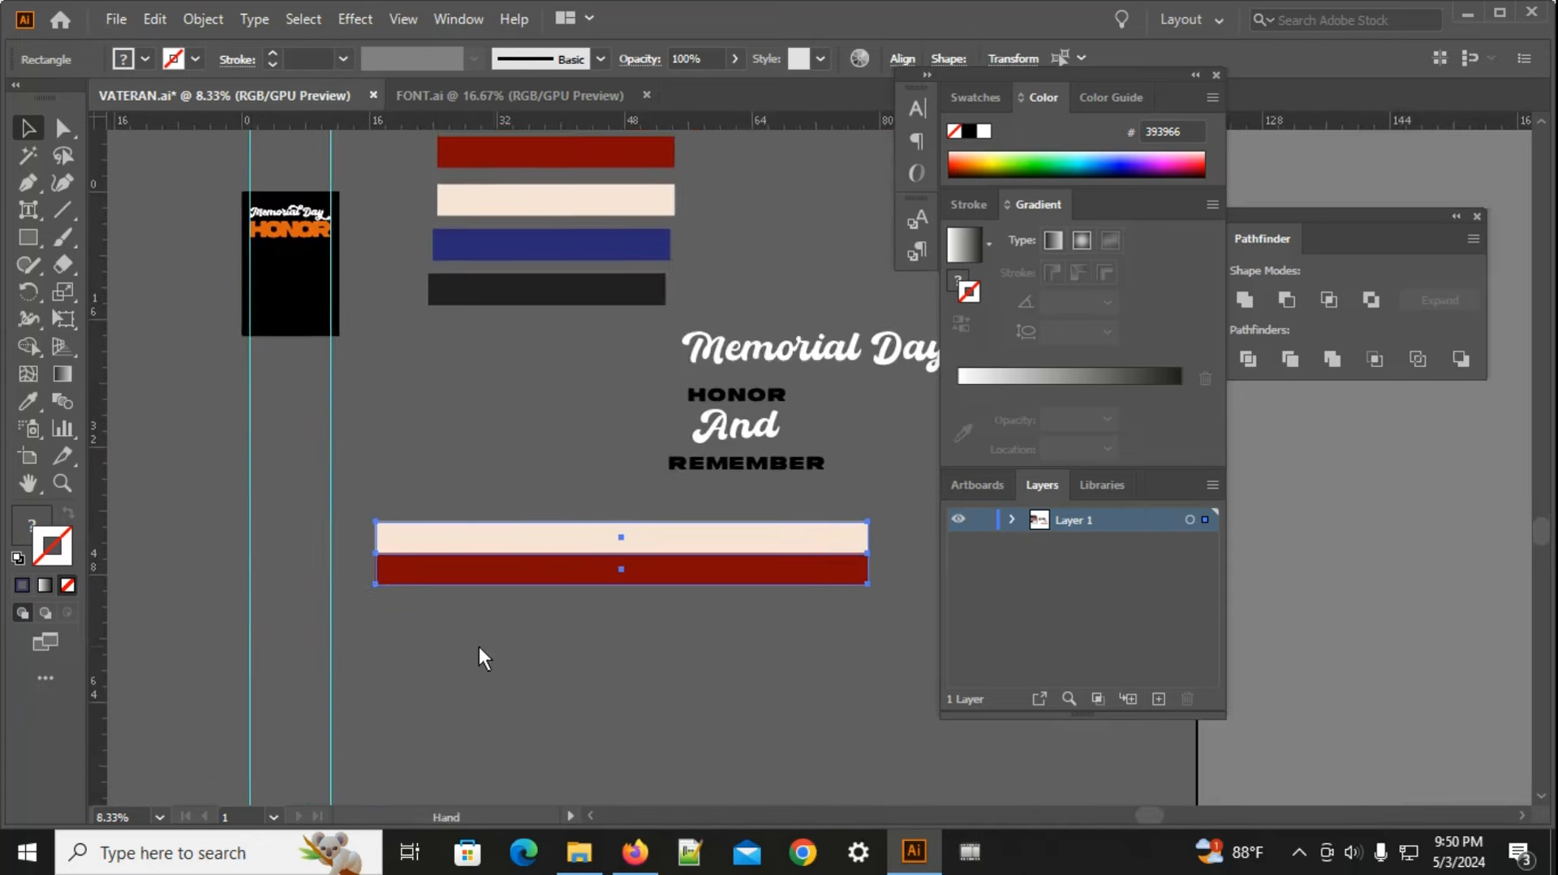
right_click(344, 534)
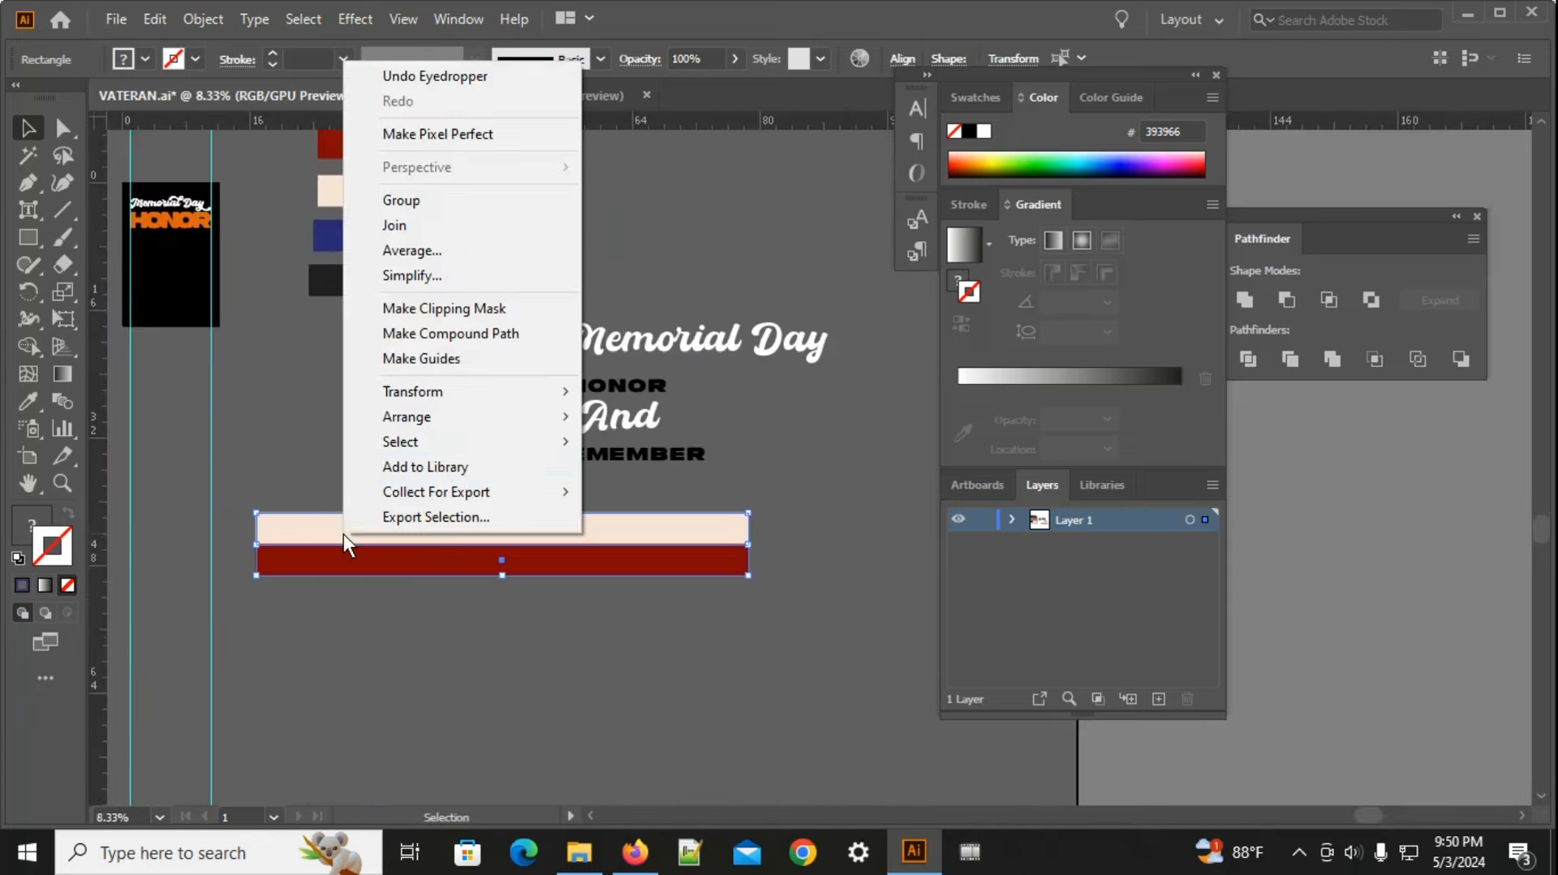
left_click(401, 200)
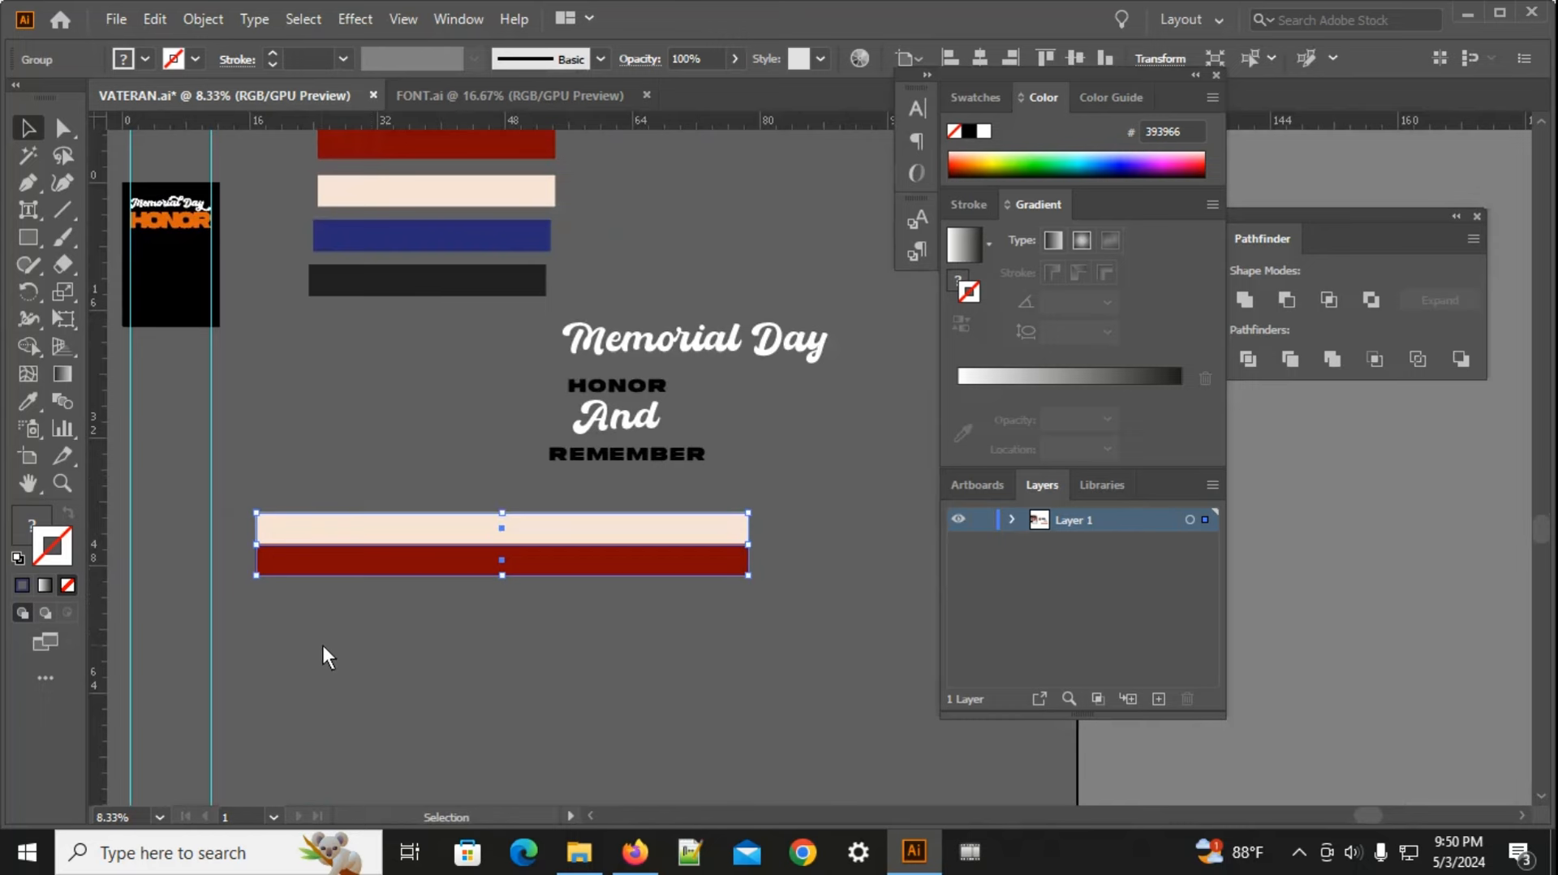
Step: Duplicate the grouped stripe pair directly below itself and repeat the copy to stack four cream-and-red pairs
left_click_drag(321, 529, 323, 596)
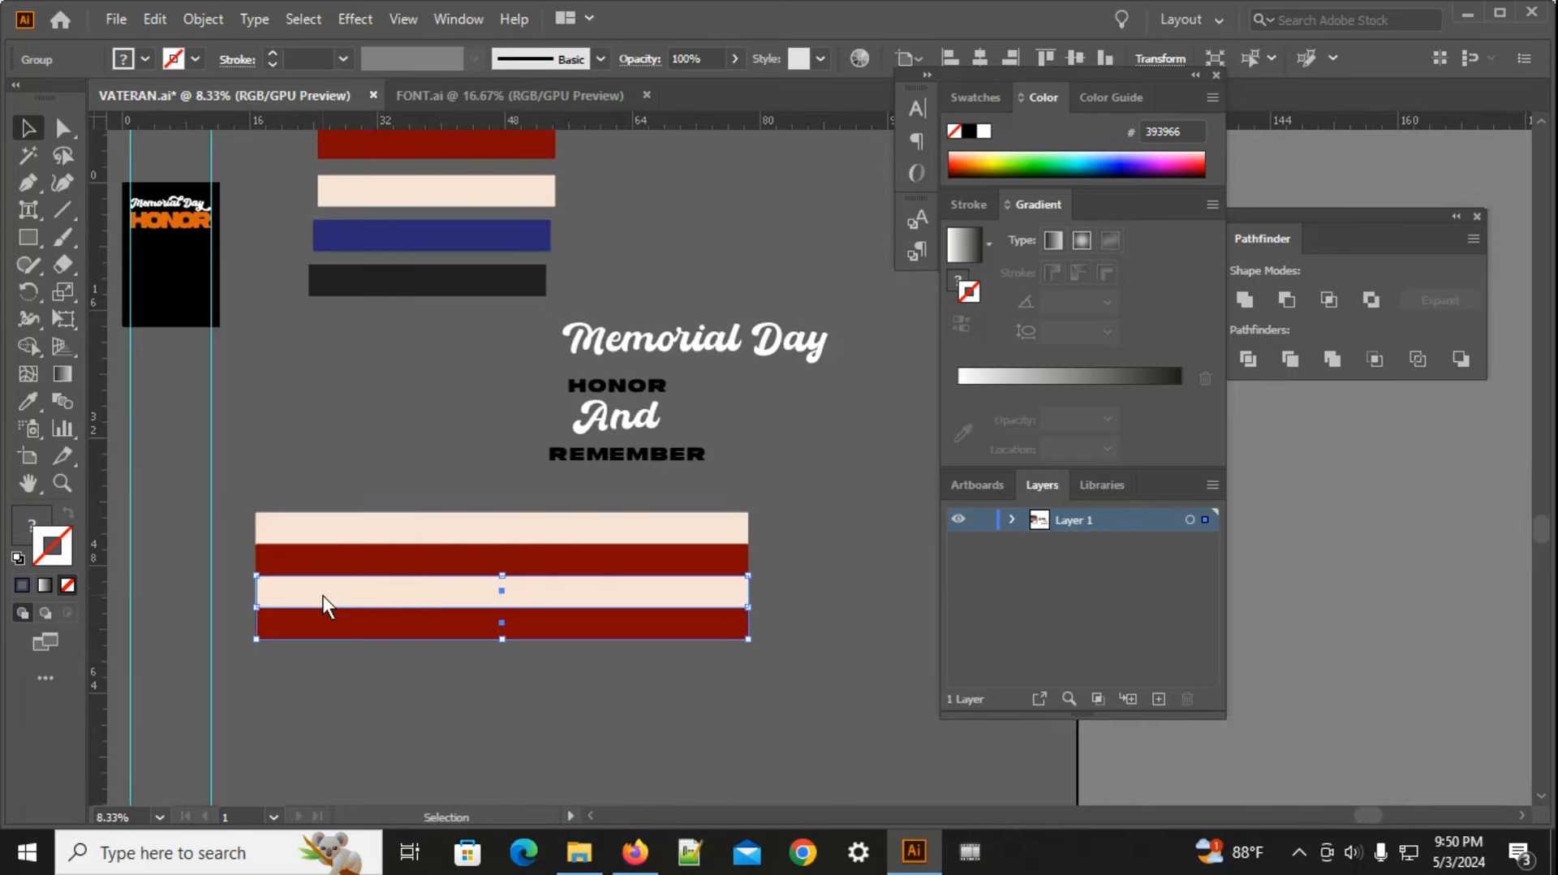
scroll(368, 558, "down", 2)
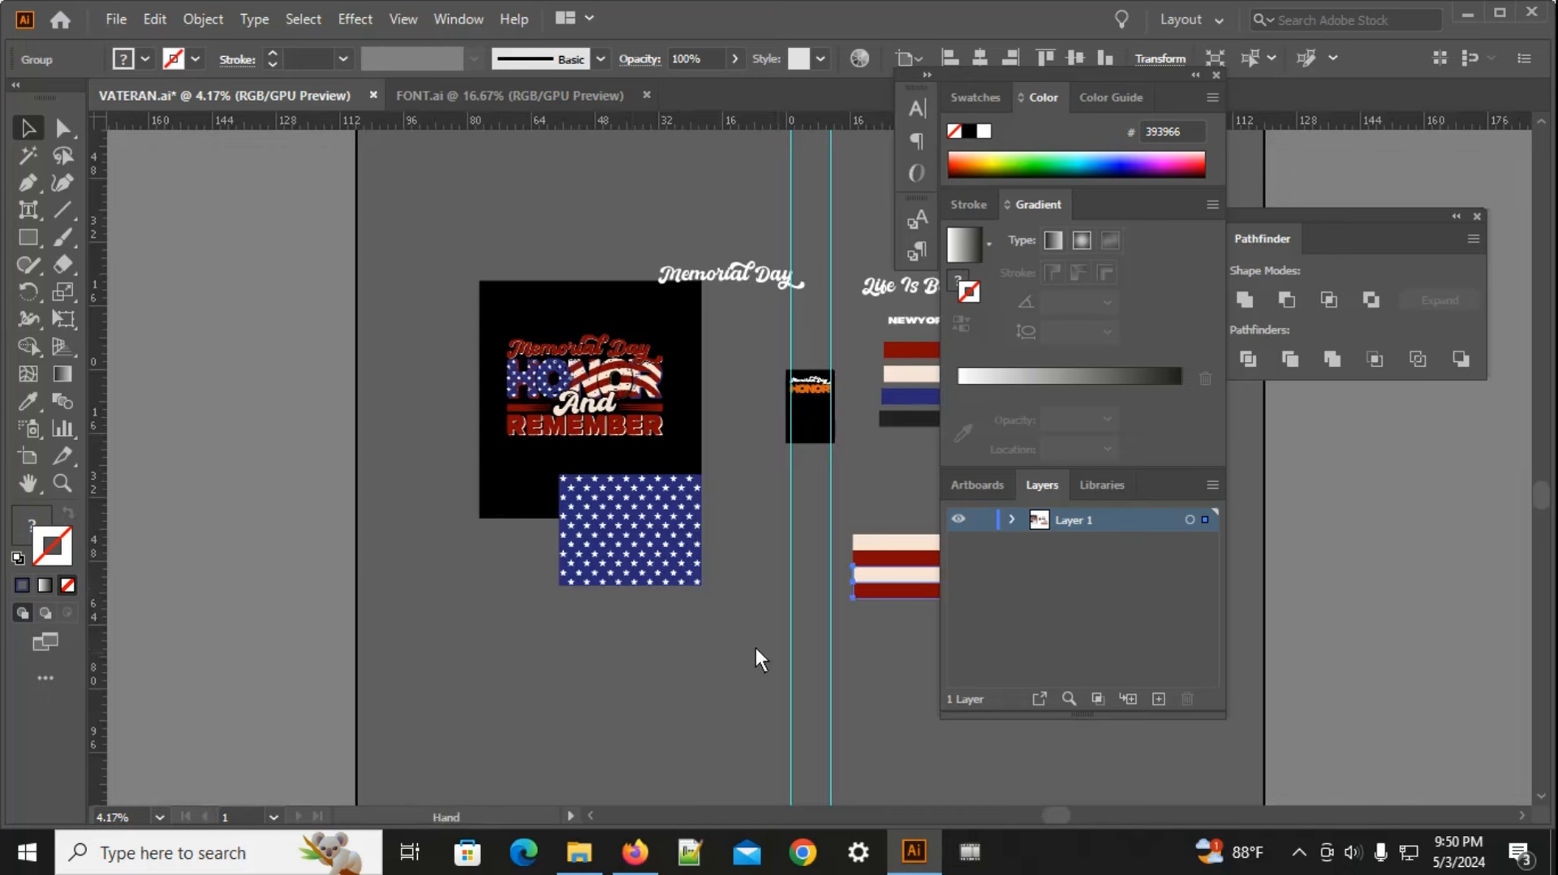
left_click_drag(781, 651, 333, 615)
key("ctrl+d")
key("ctrl+d")
key("ctrl+d")
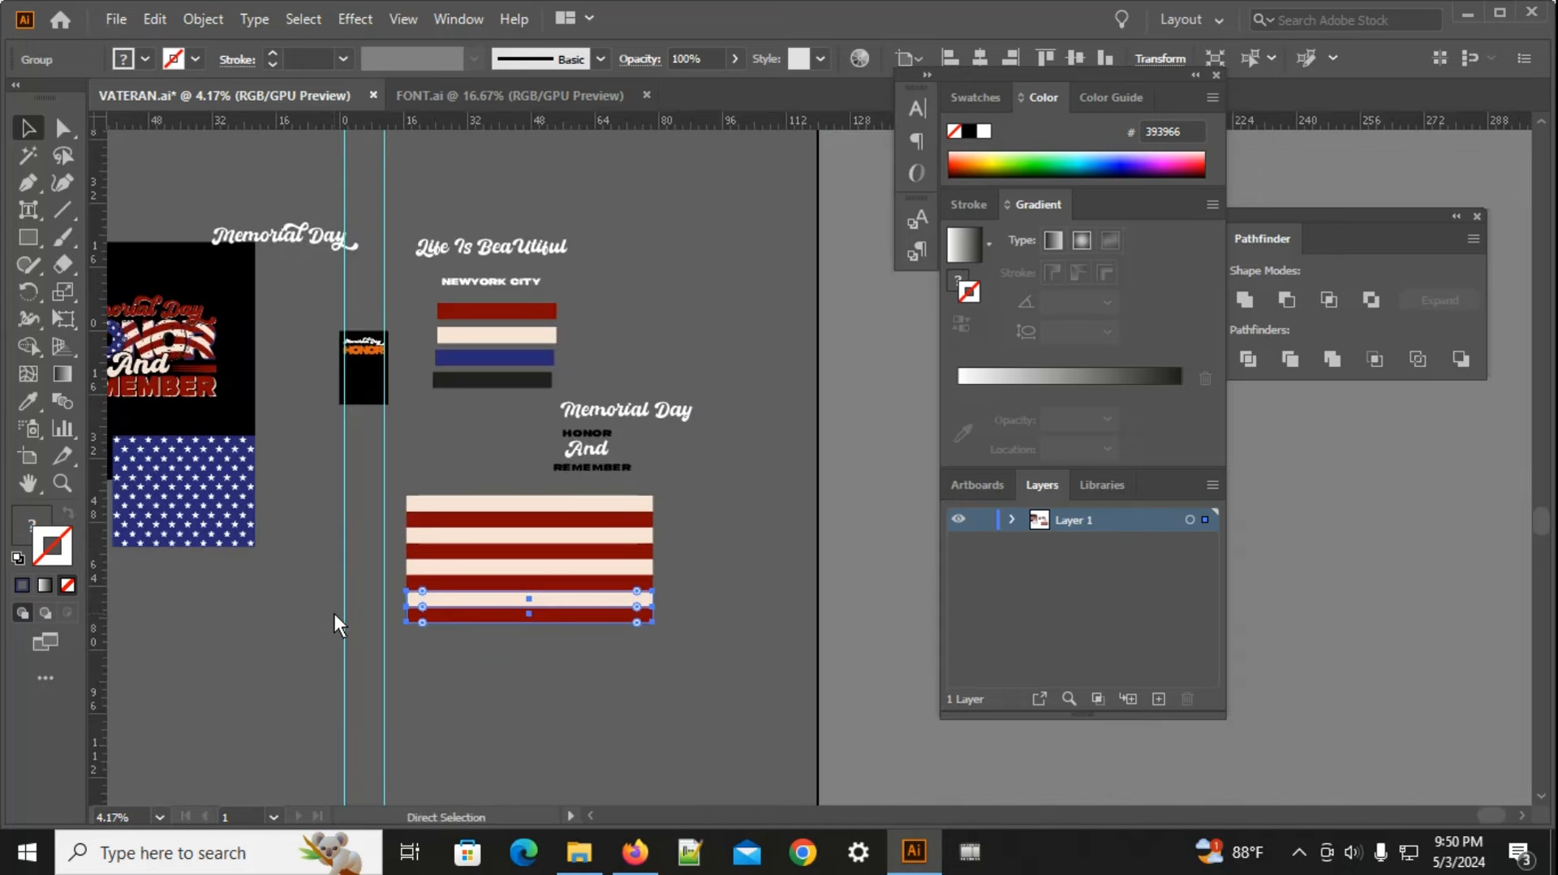
Step: Repeat the stripe duplication until six cream-and-red pairs are stacked, then group the whole stack
key("a")
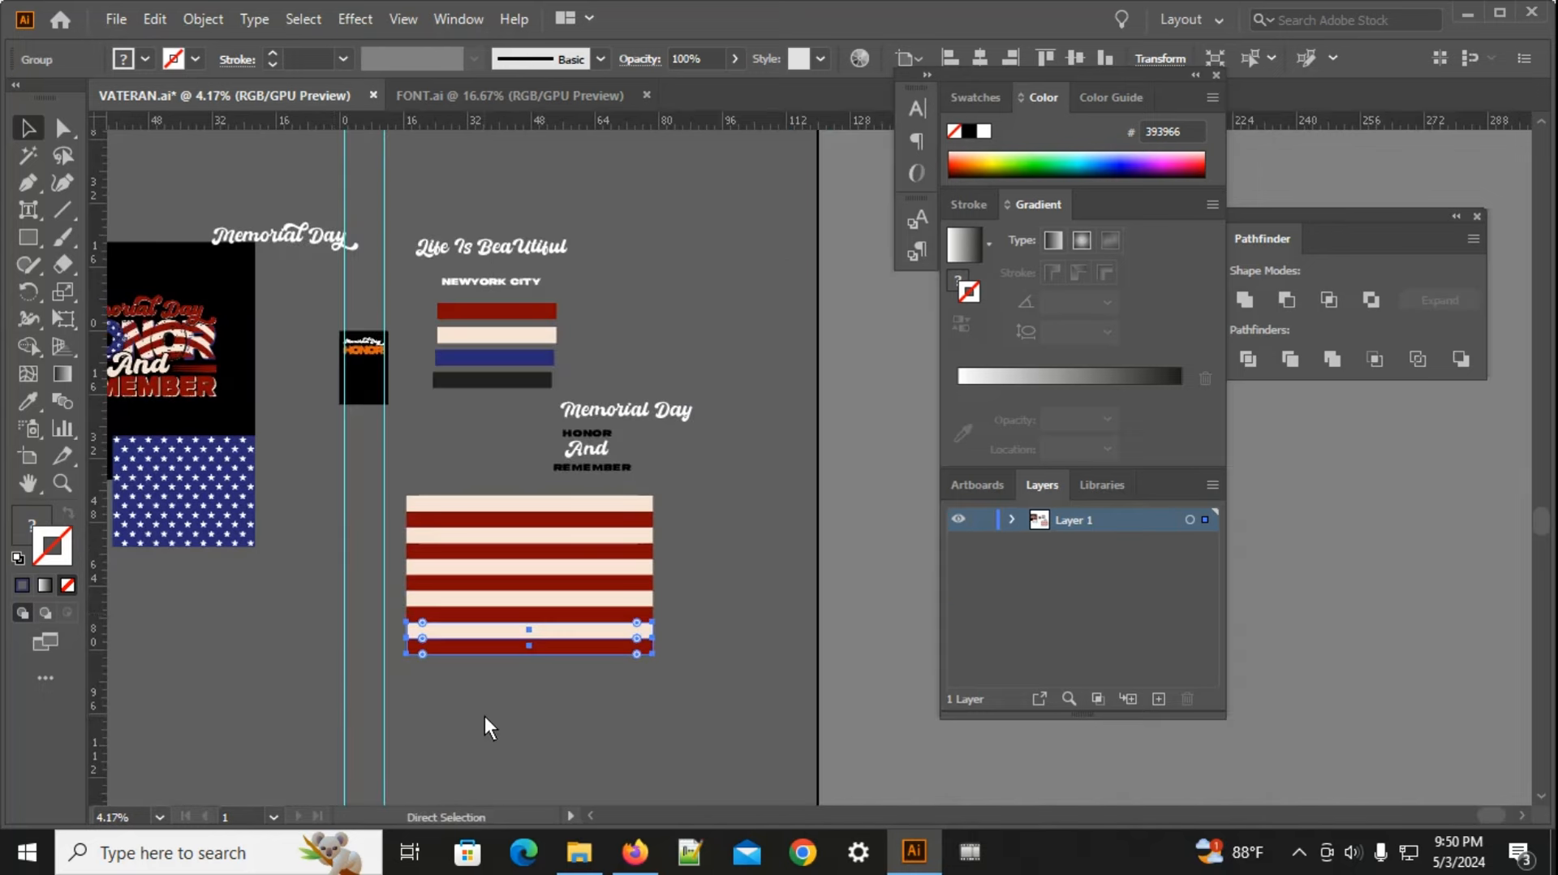
key("ctrl+d")
key("v")
left_click(513, 729)
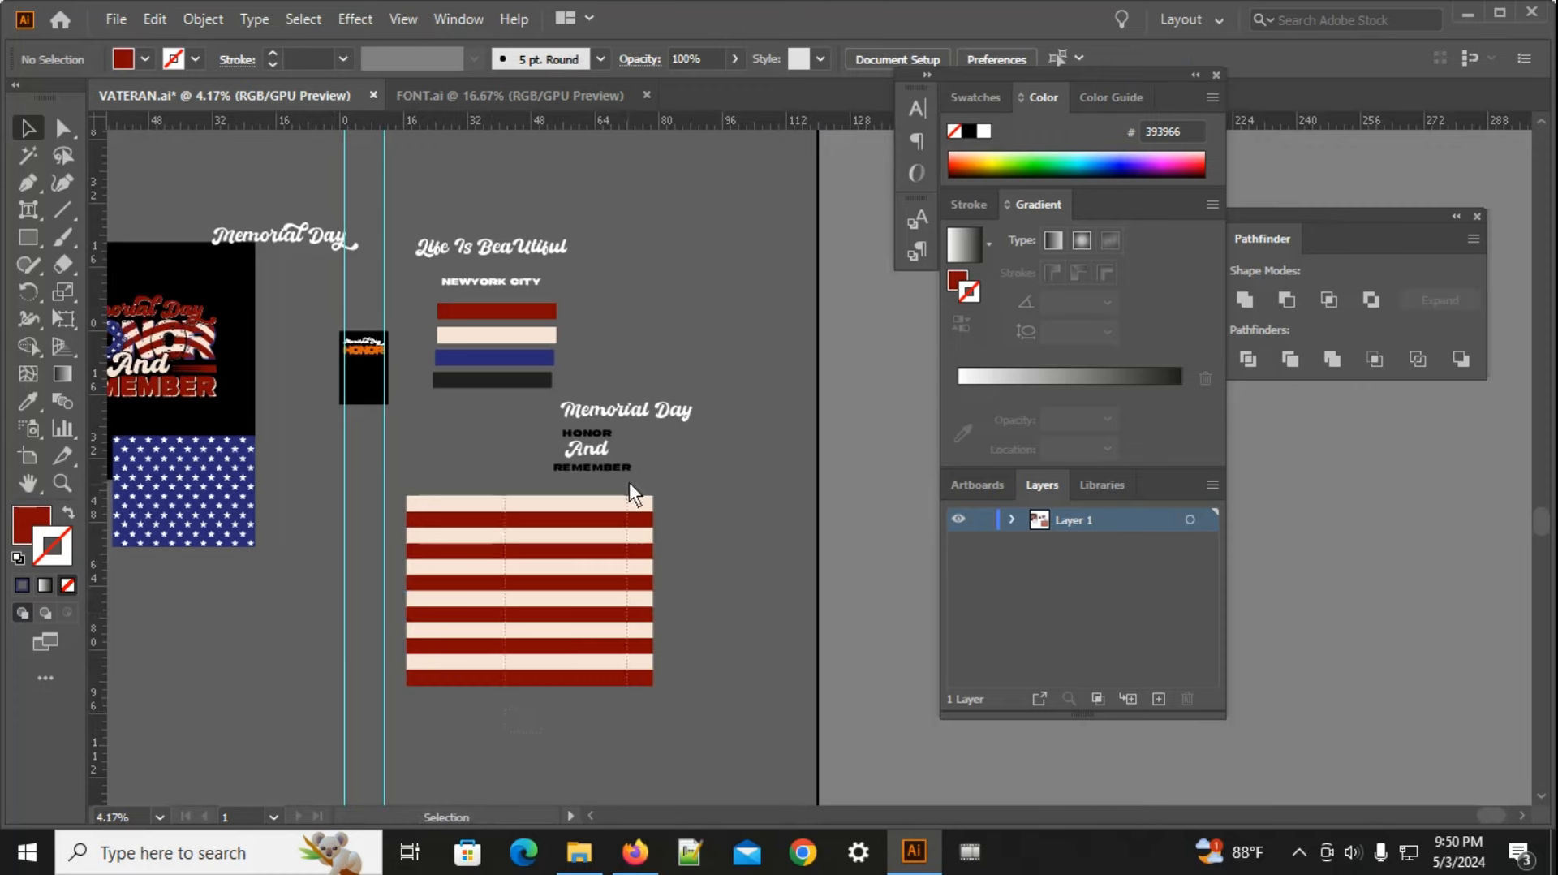
right_click(630, 491)
left_click(714, 285)
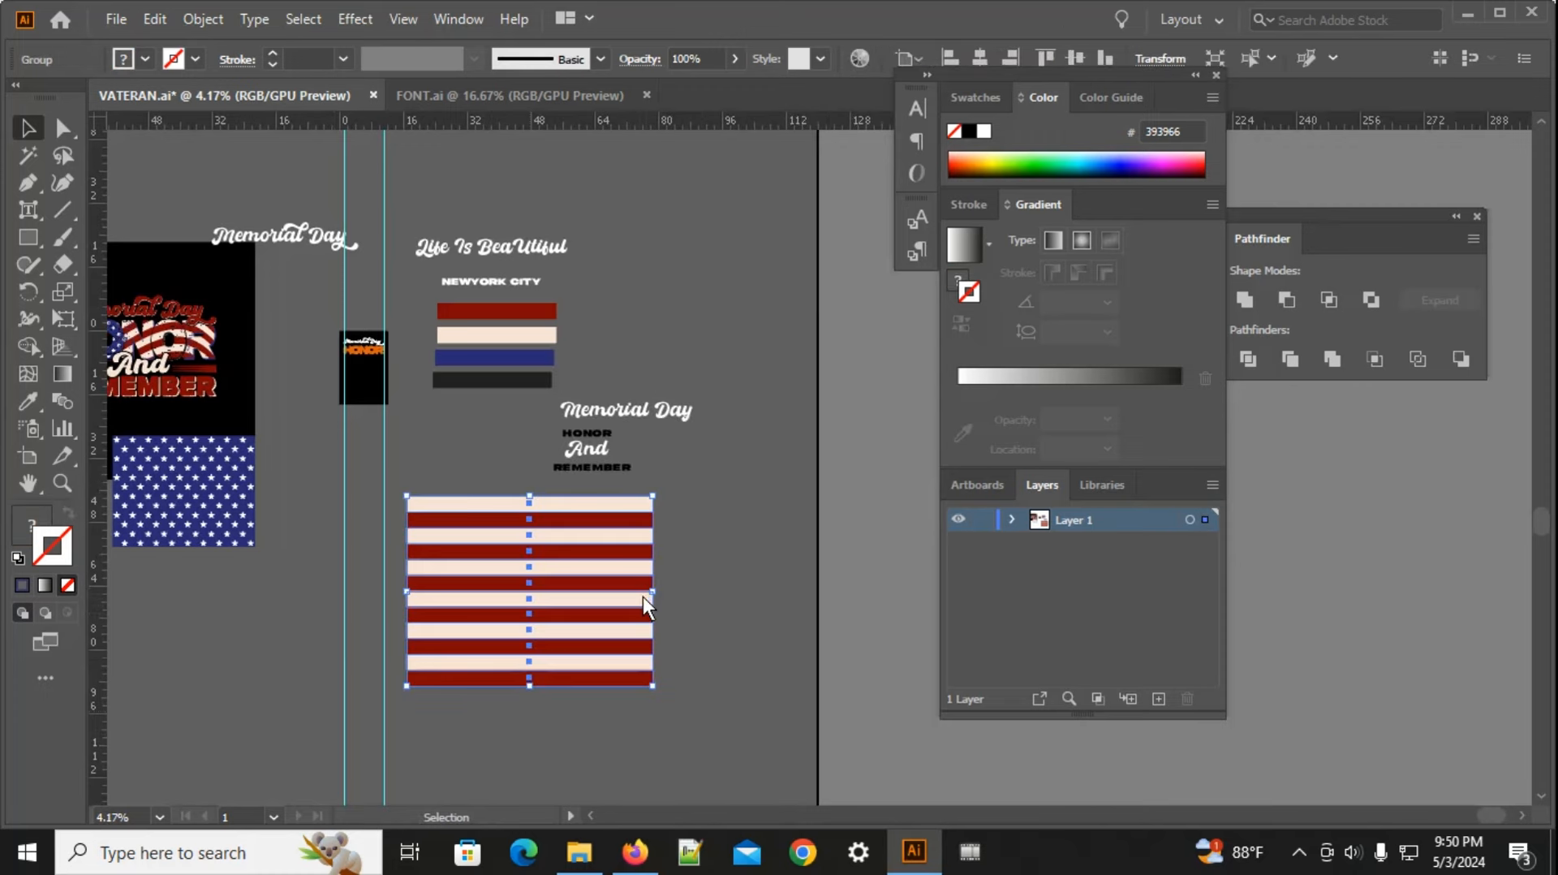
Step: Stretch the grouped stripes horizontally into a wider block and scale the block down proportionally
left_click_drag(649, 594, 756, 569)
left_click(556, 743)
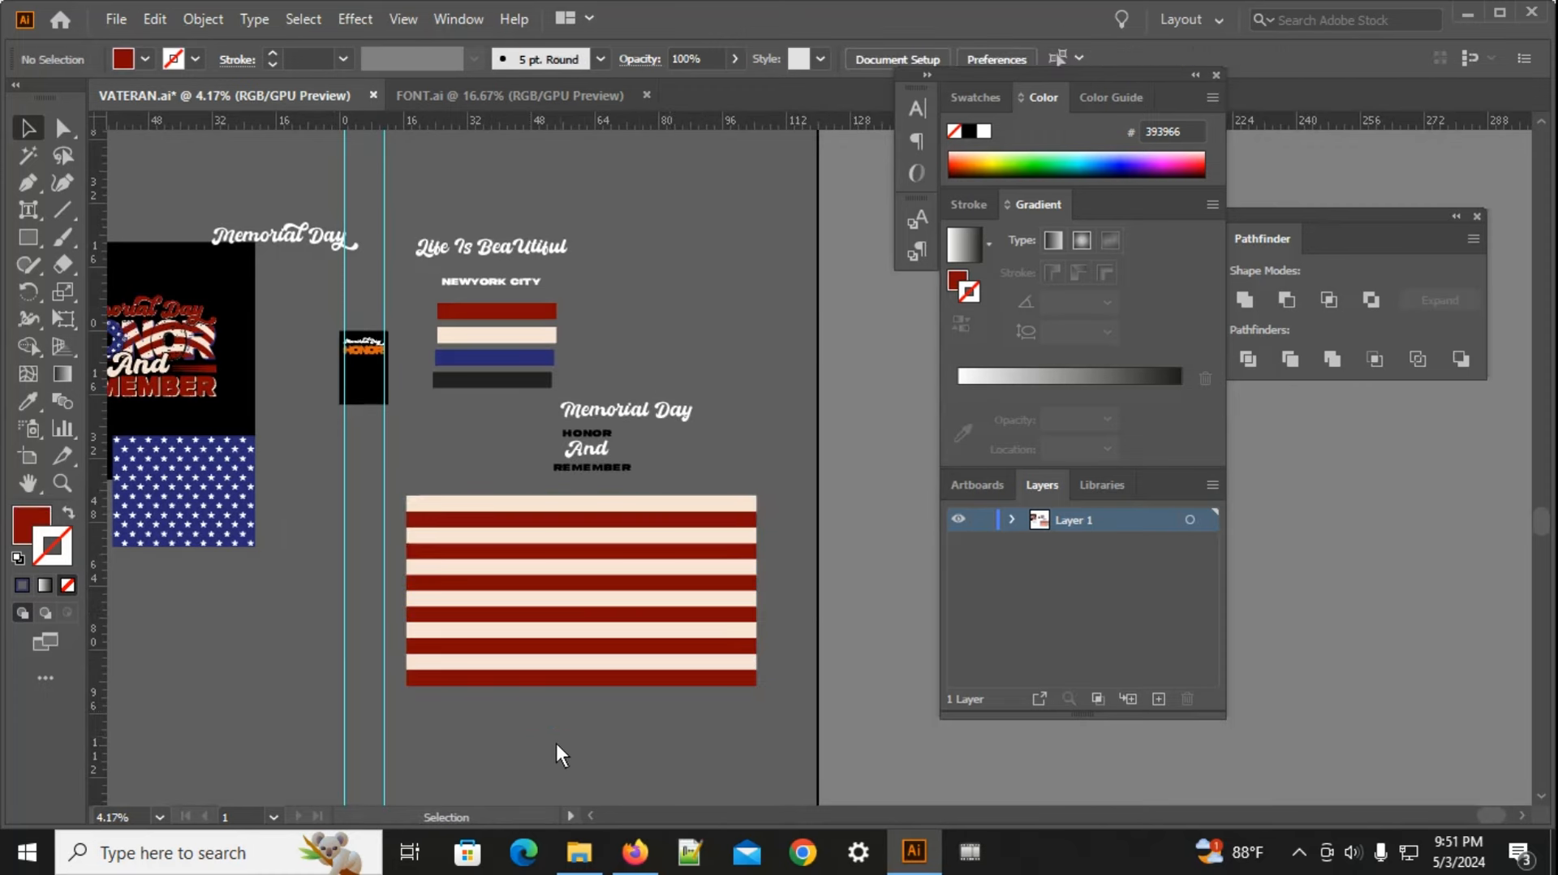
left_click(558, 645)
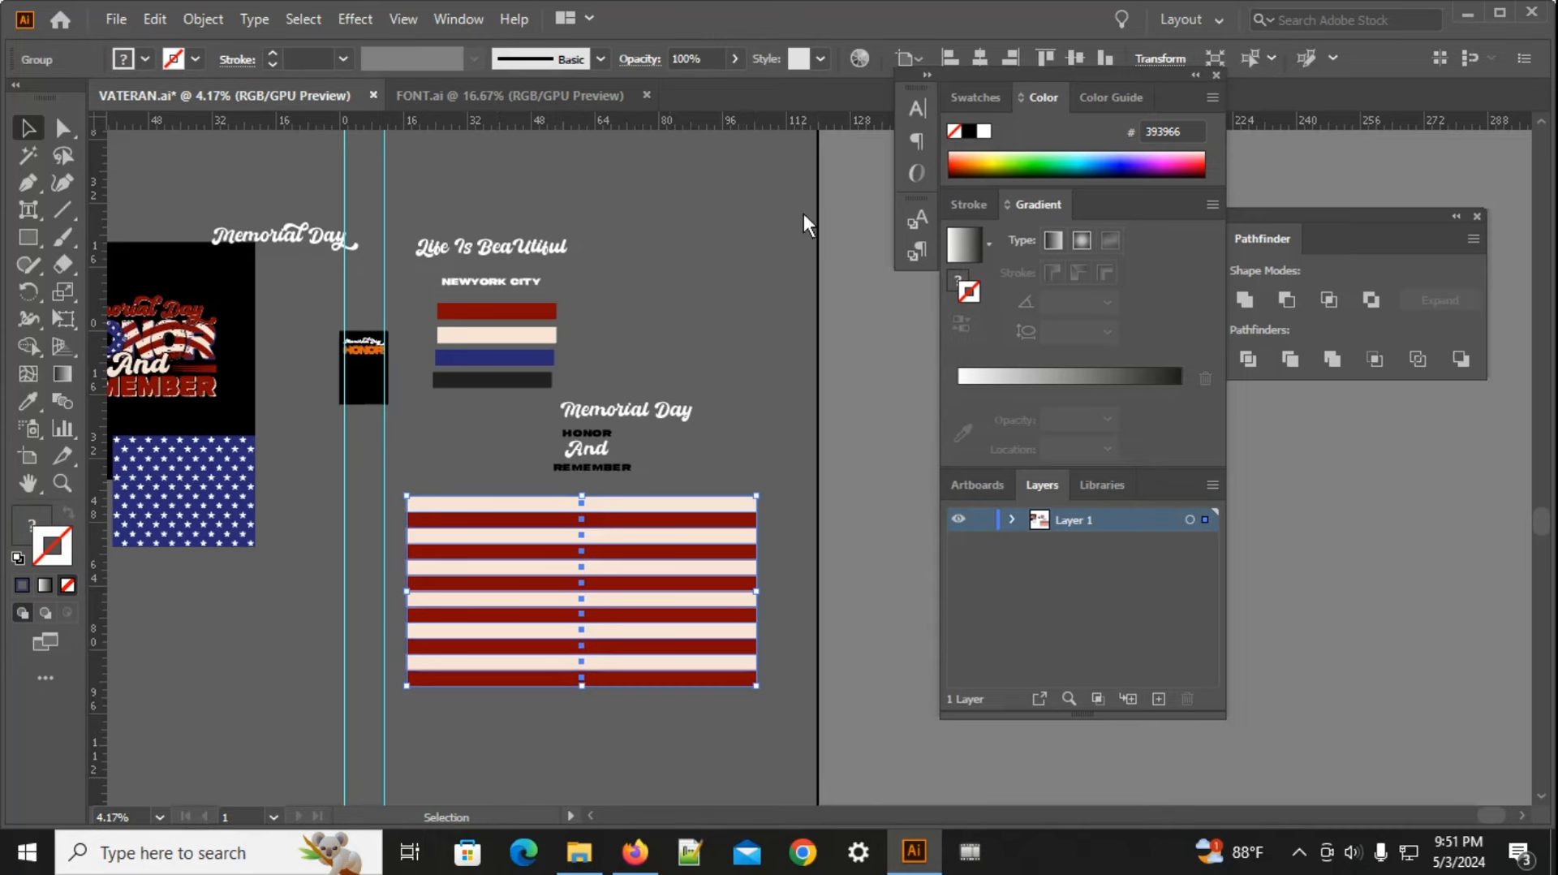
left_click_drag(755, 496, 722, 515)
Step: Apply a Flag warp effect to the stripe group with a horizontal bend of 41%
key("ctrl+=")
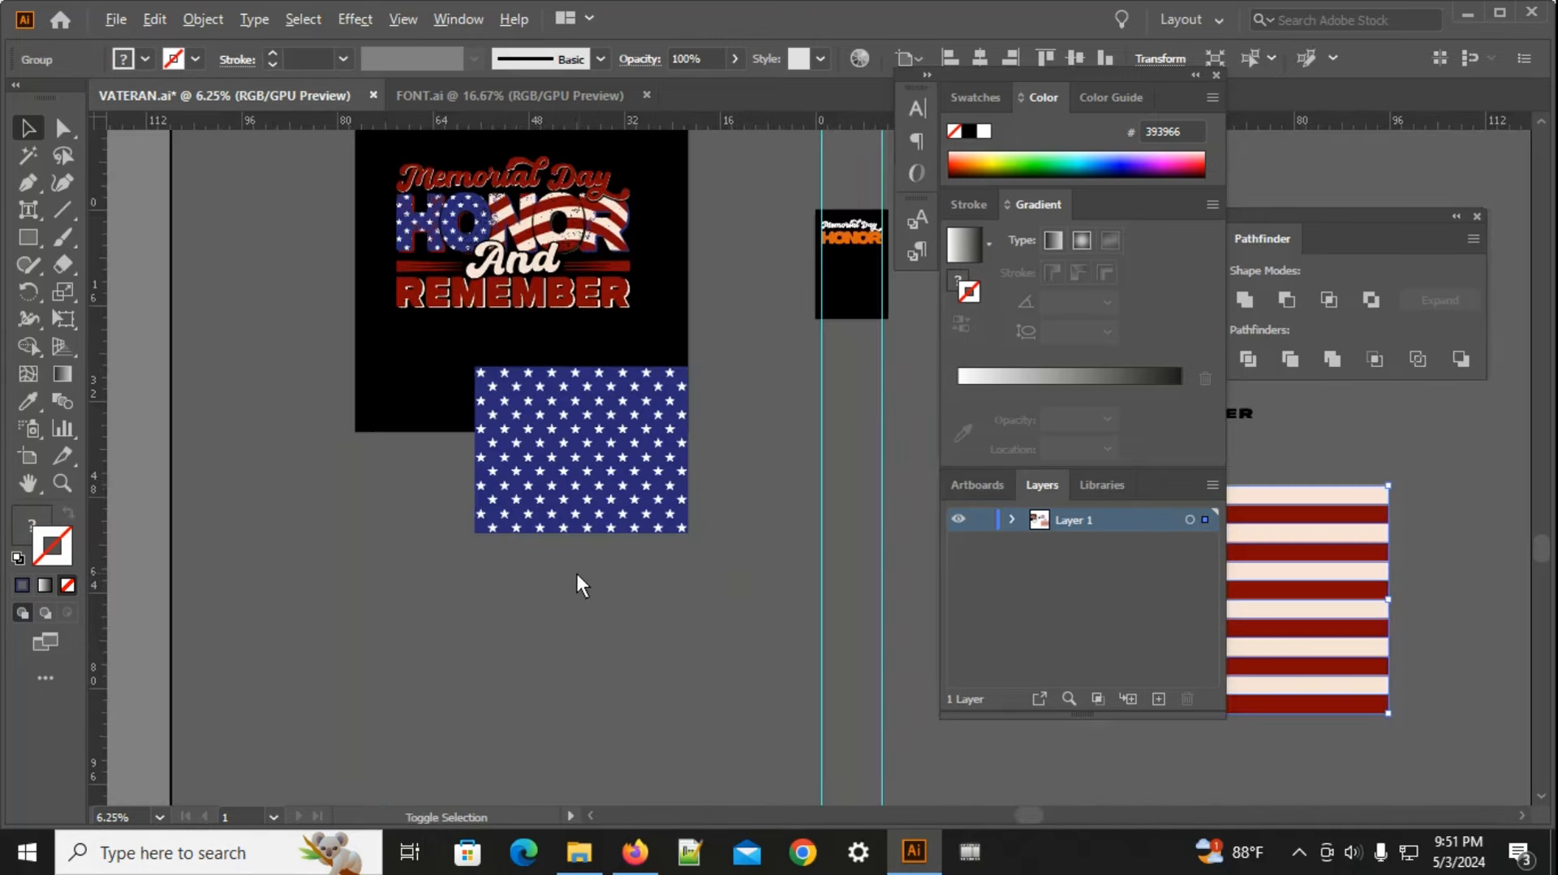
scroll(606, 563, "right", 10)
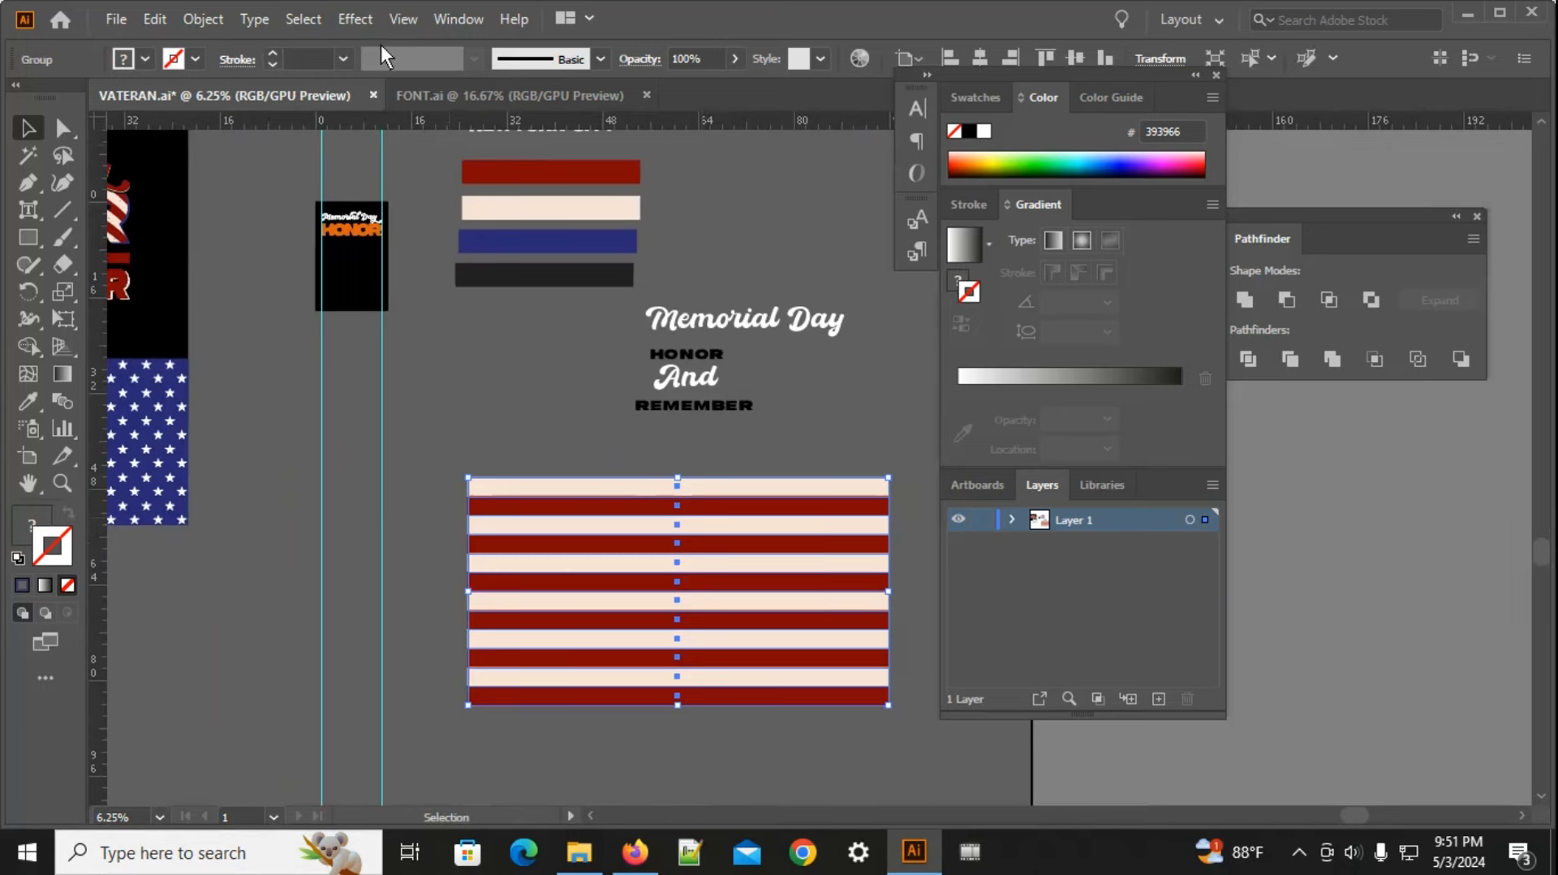
left_click(355, 19)
mouse_move(380, 318)
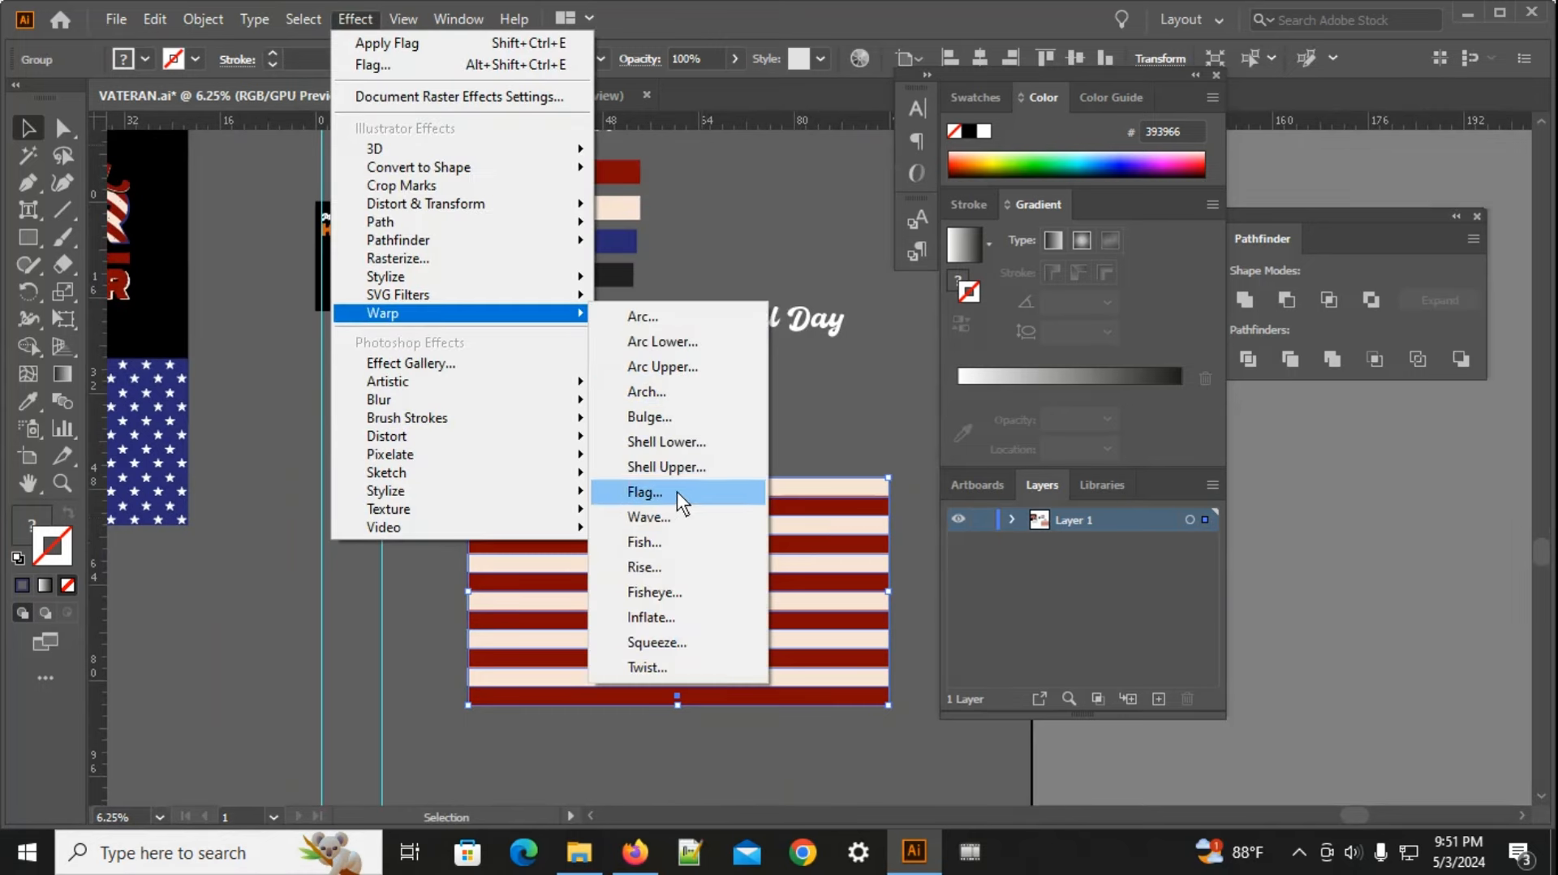
left_click(646, 498)
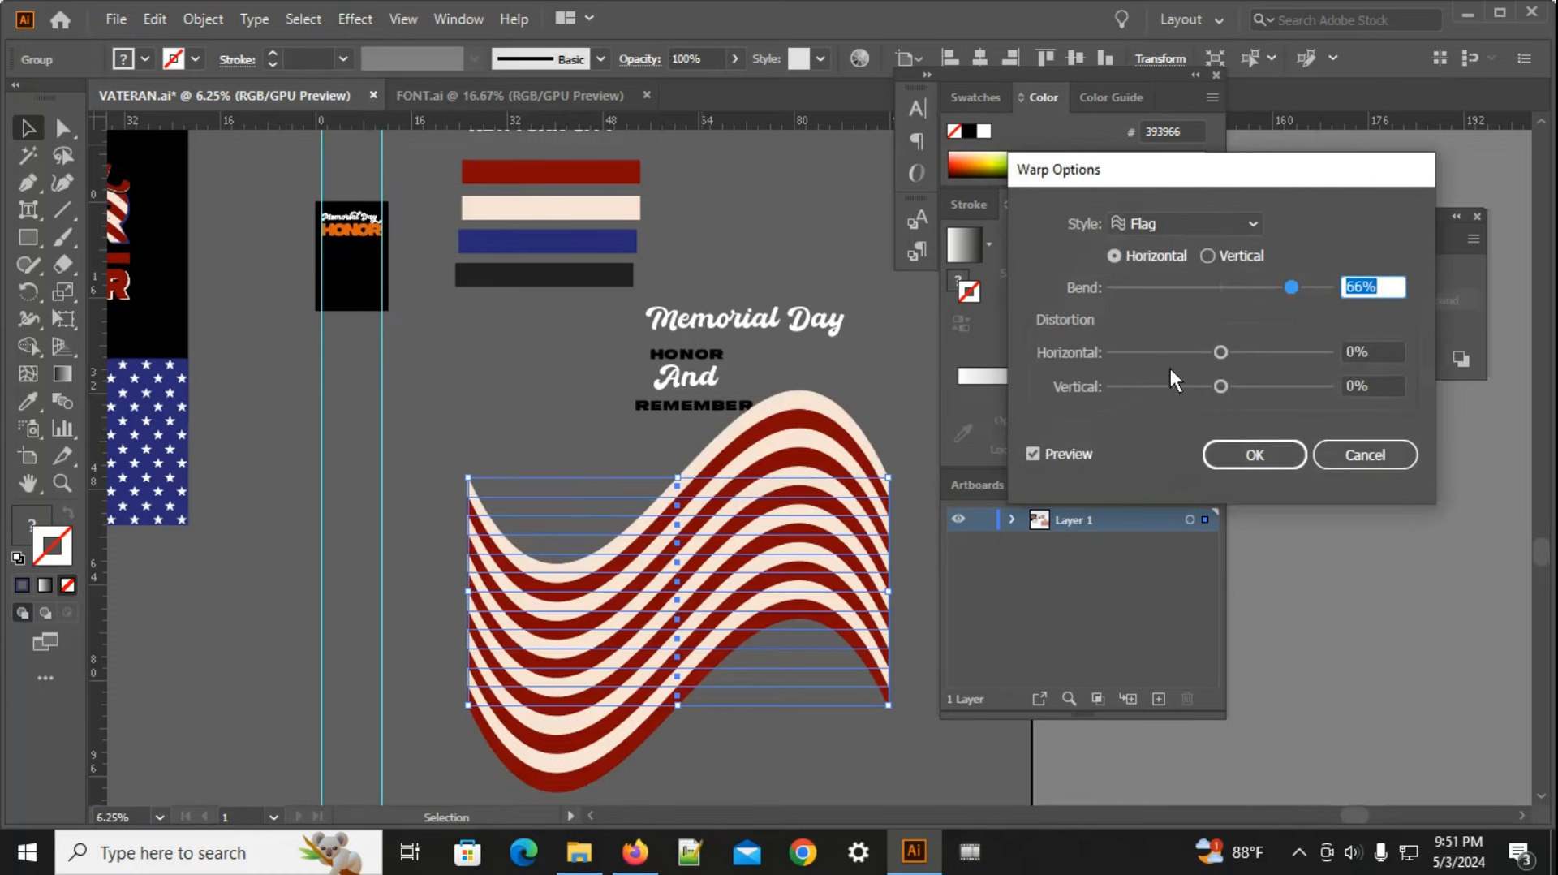
left_click_drag(1293, 285, 1266, 287)
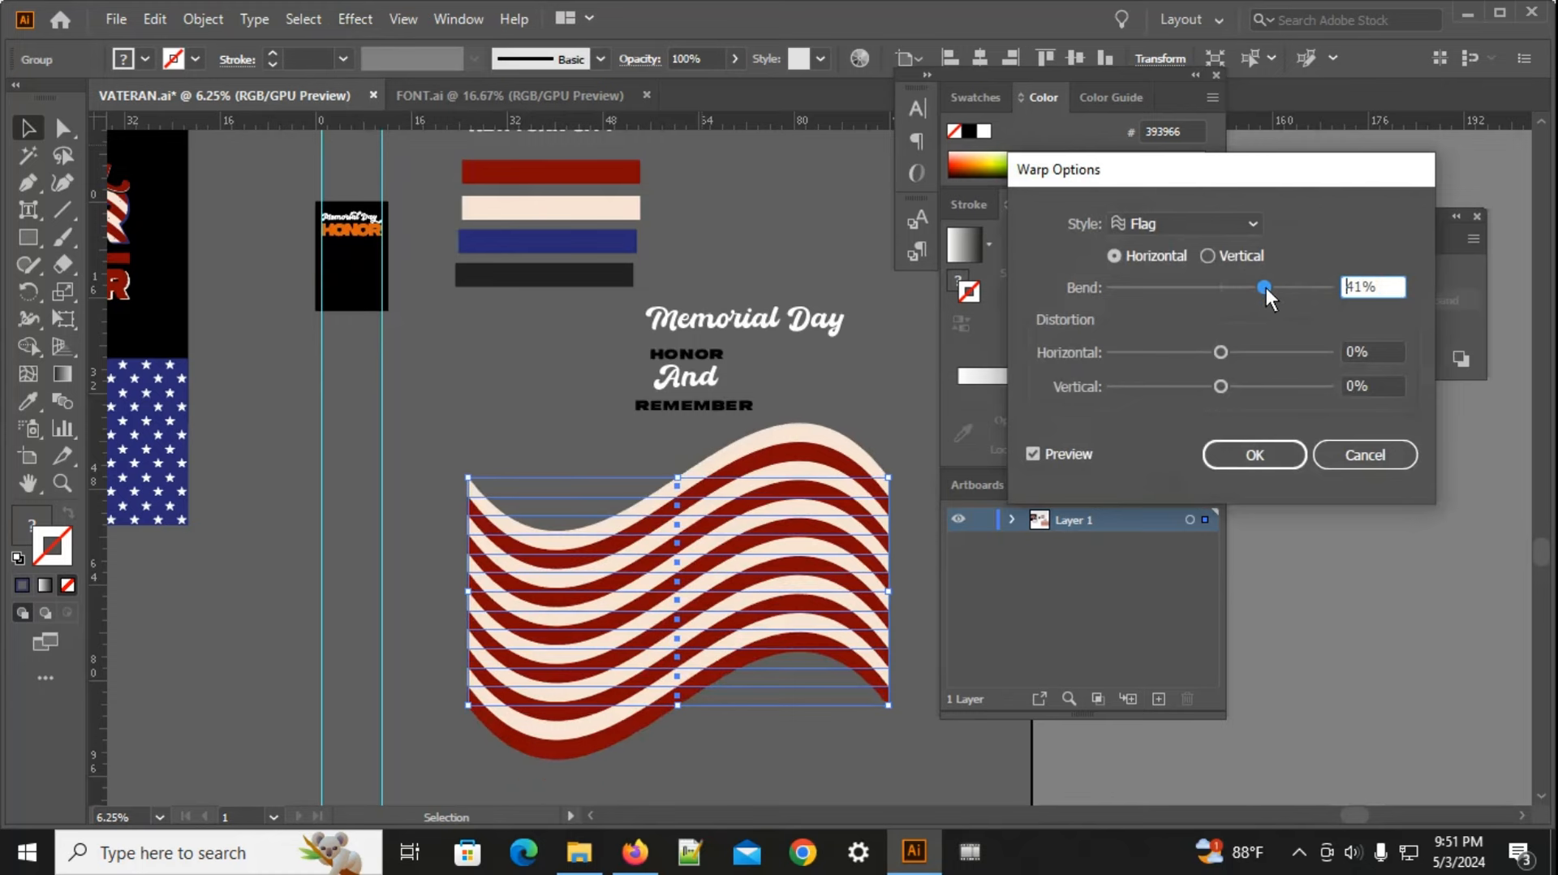
left_click(1280, 465)
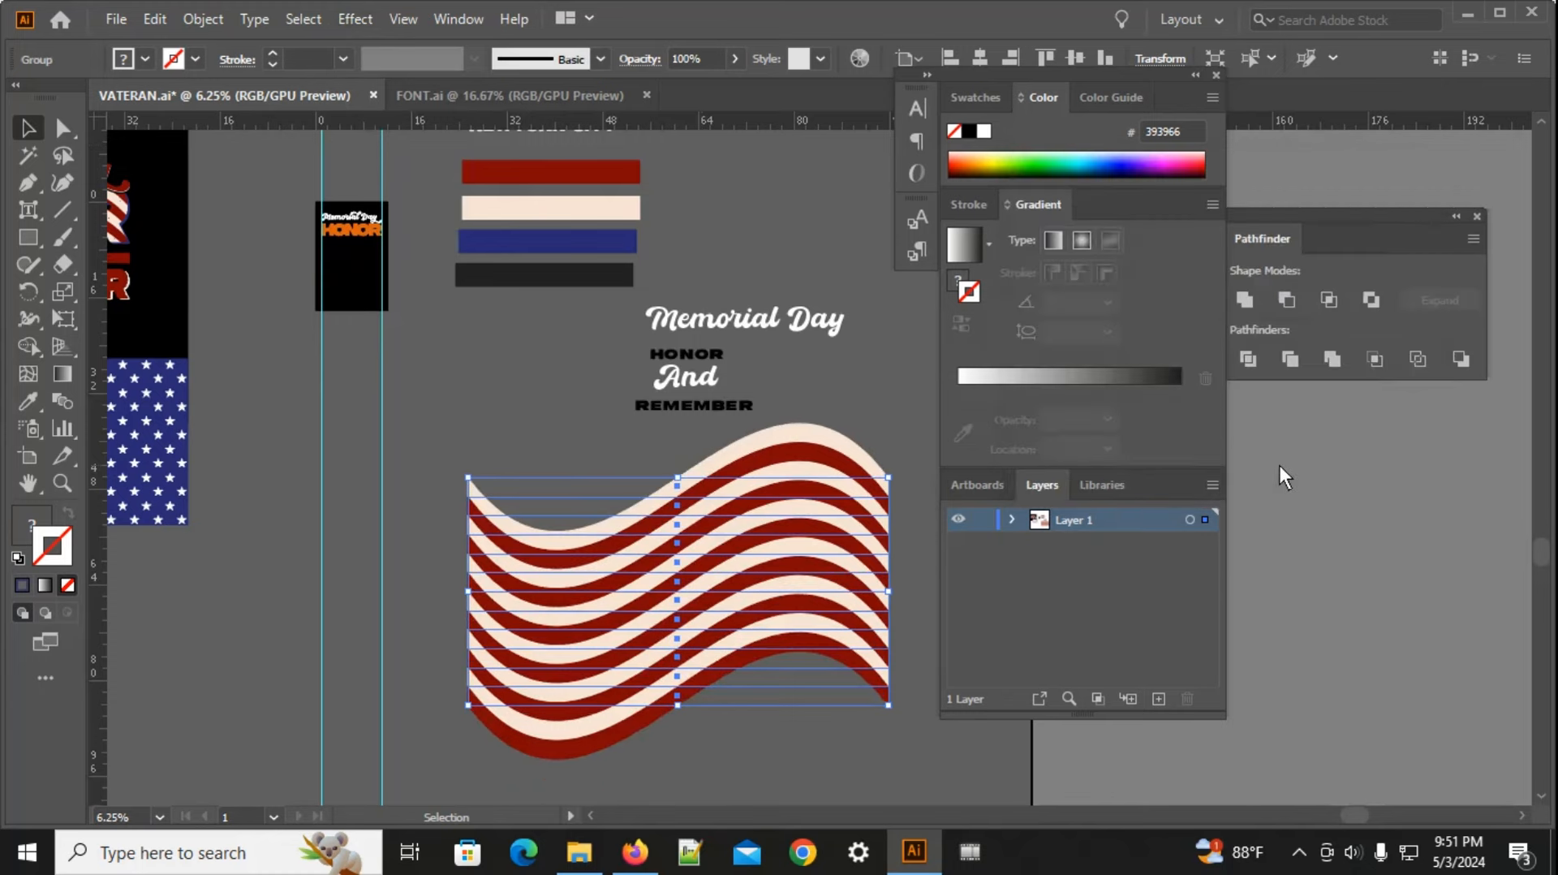
Step: Expand the appearance of the warped stripe group into editable shapes and deselect it
left_click(199, 20)
left_click(294, 307)
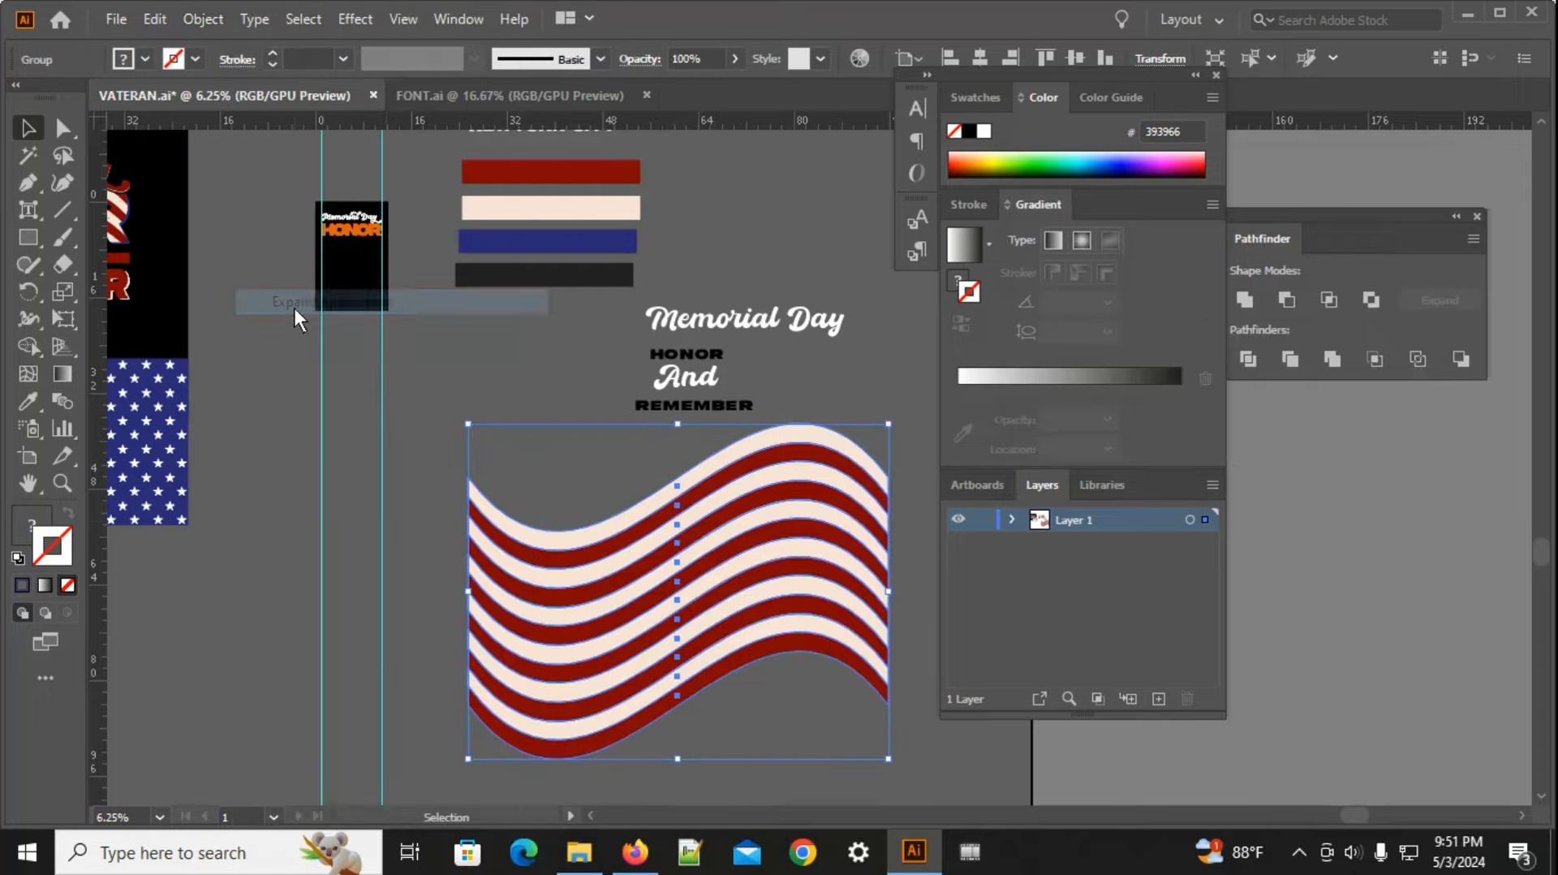
left_click(392, 529)
Step: Move the wavy stripes and the blue star pattern closer to the small black artboard with the HONOR lettering
key("ctrl+minus")
key("ctrl+minus")
scroll(462, 591, "right", 5)
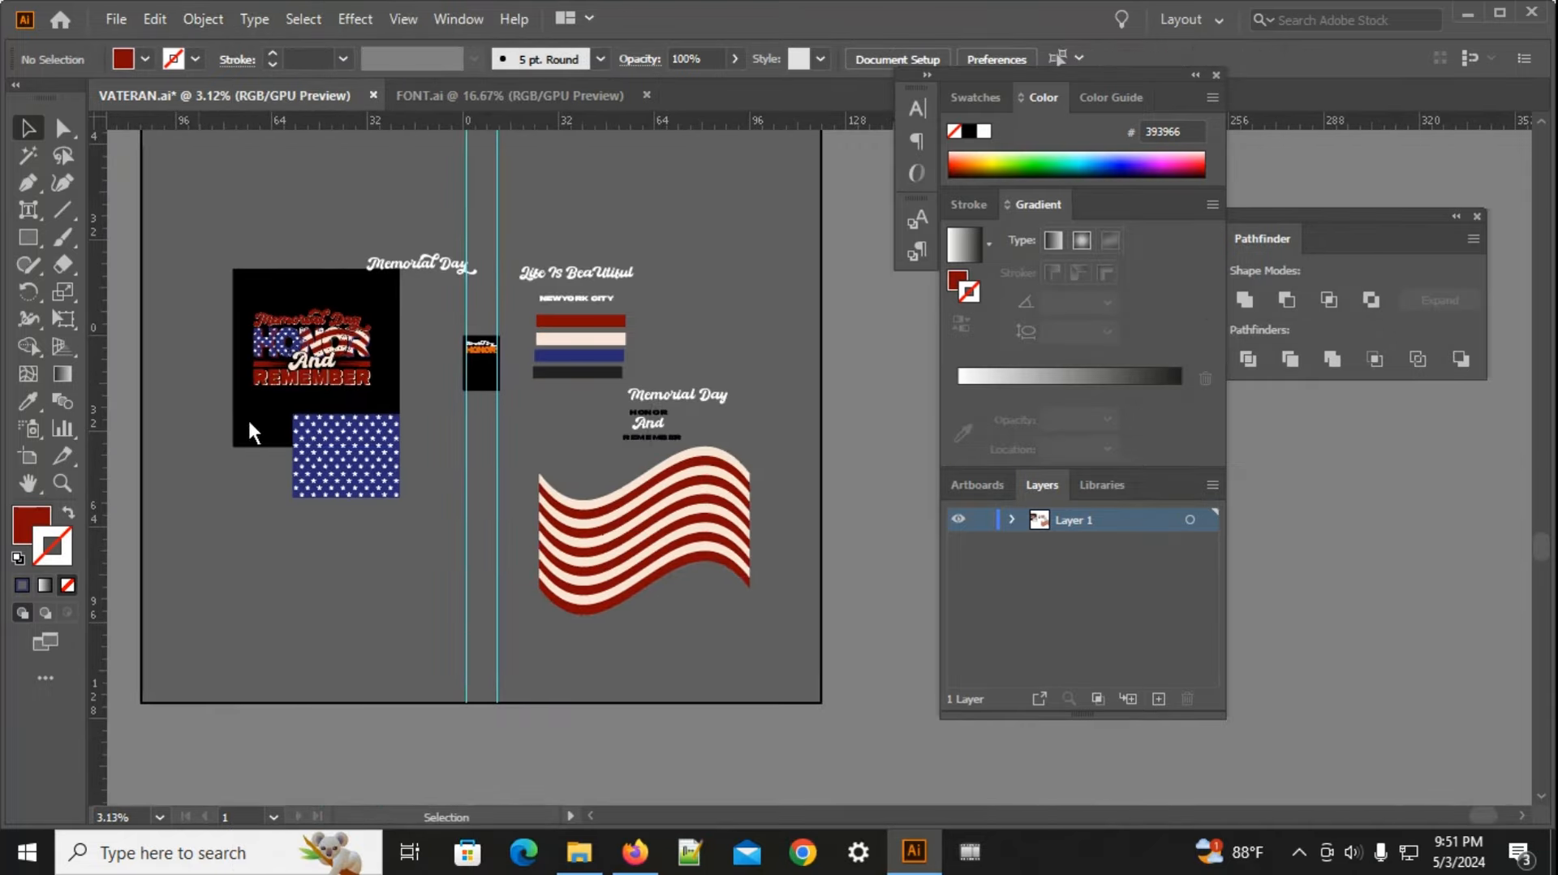
scroll(515, 364, "up", 2)
scroll(723, 451, "right", 4)
scroll(417, 368, "up", 1)
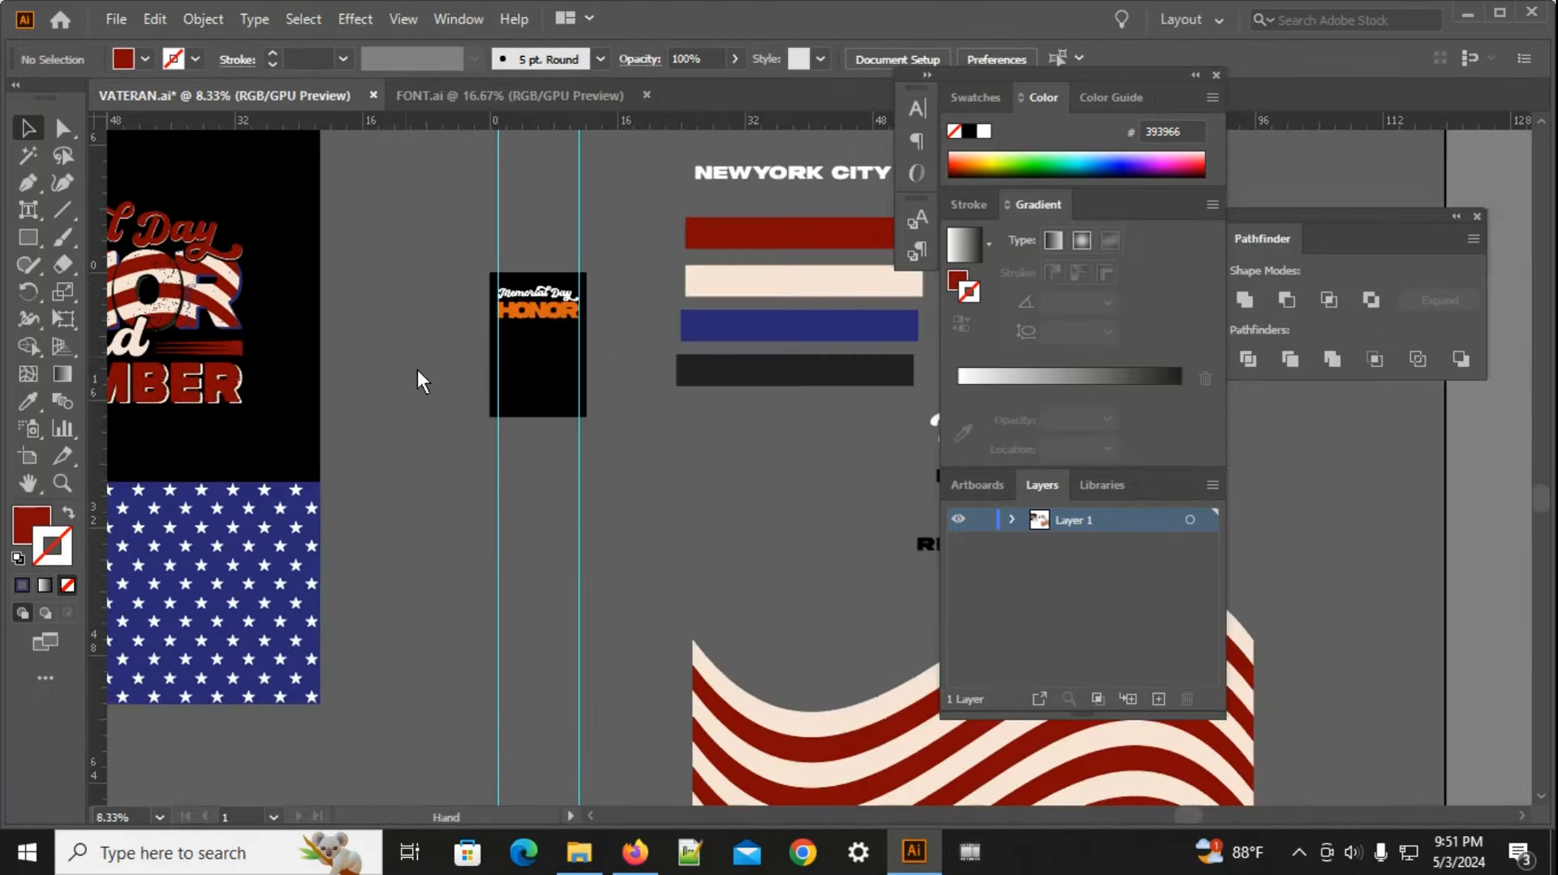
mouse_move(826, 728)
left_mouse_down()
mouse_move(493, 611)
mouse_move(486, 594)
left_mouse_up()
left_click_drag(230, 551, 345, 478)
Step: Duplicate the orange HONOR lettering in place, test-move the copy downward and undo the move
scroll(563, 336, "up", 3)
left_click(513, 251)
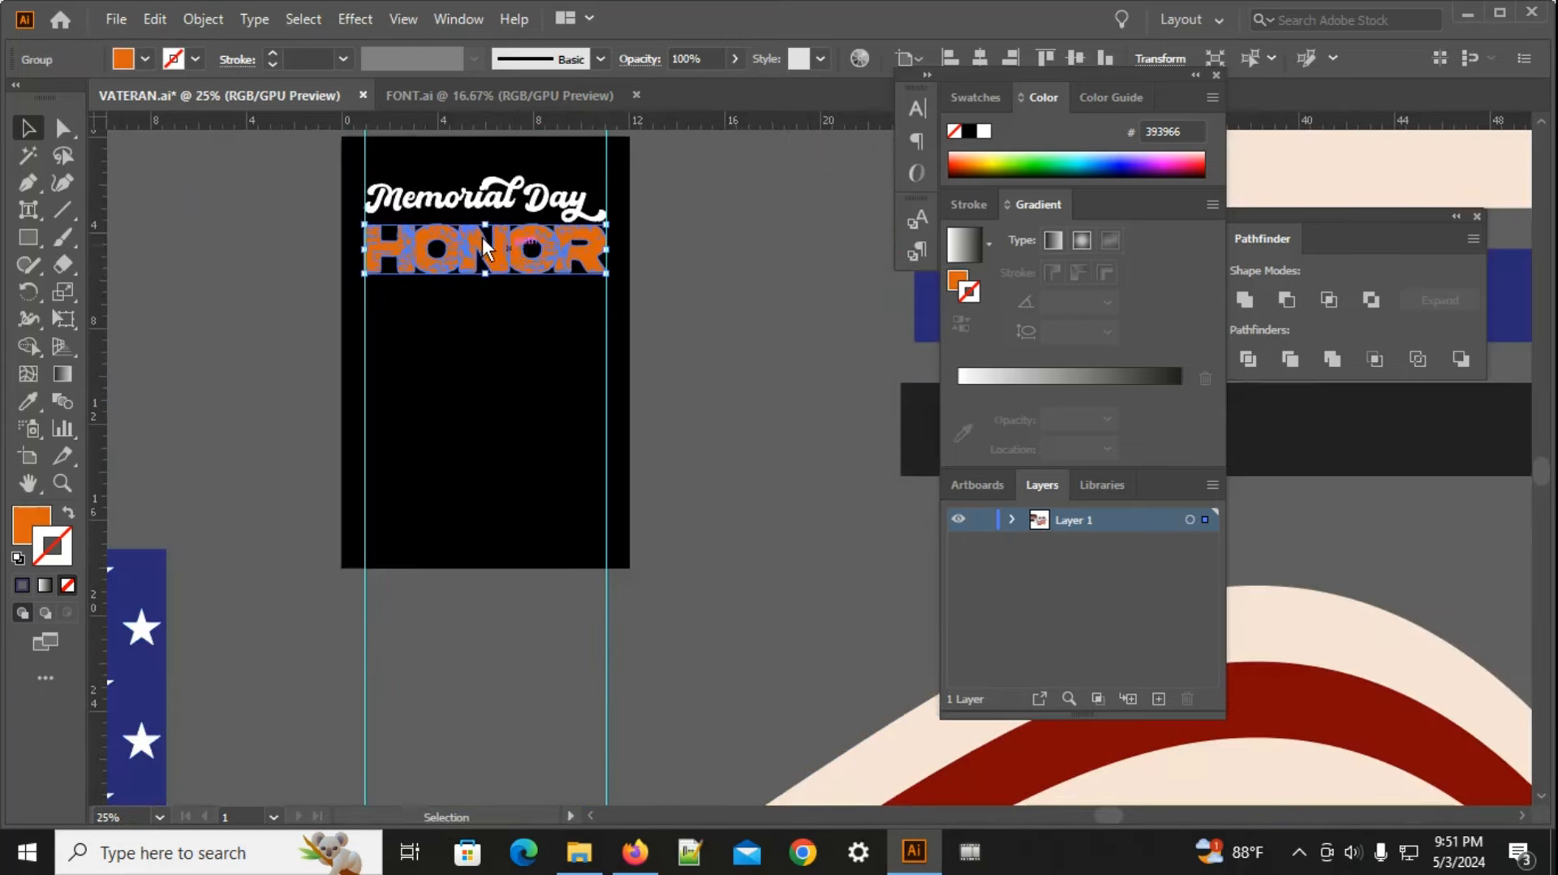
scroll(482, 237, "up", 3)
key("a")
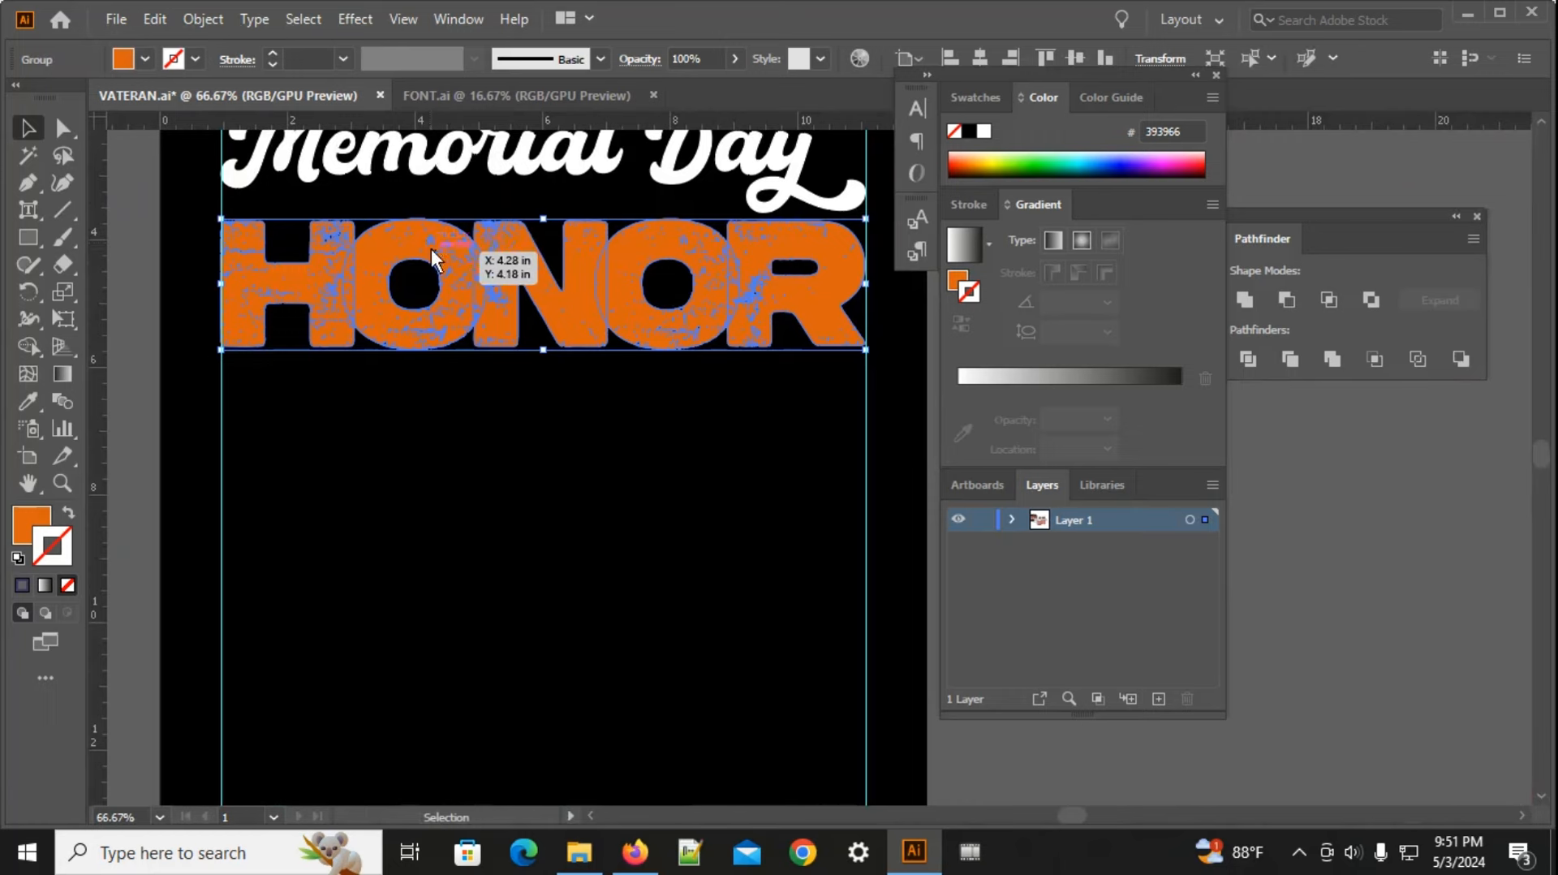
key("v")
left_click_drag(431, 248, 425, 382)
key("ctrl+z")
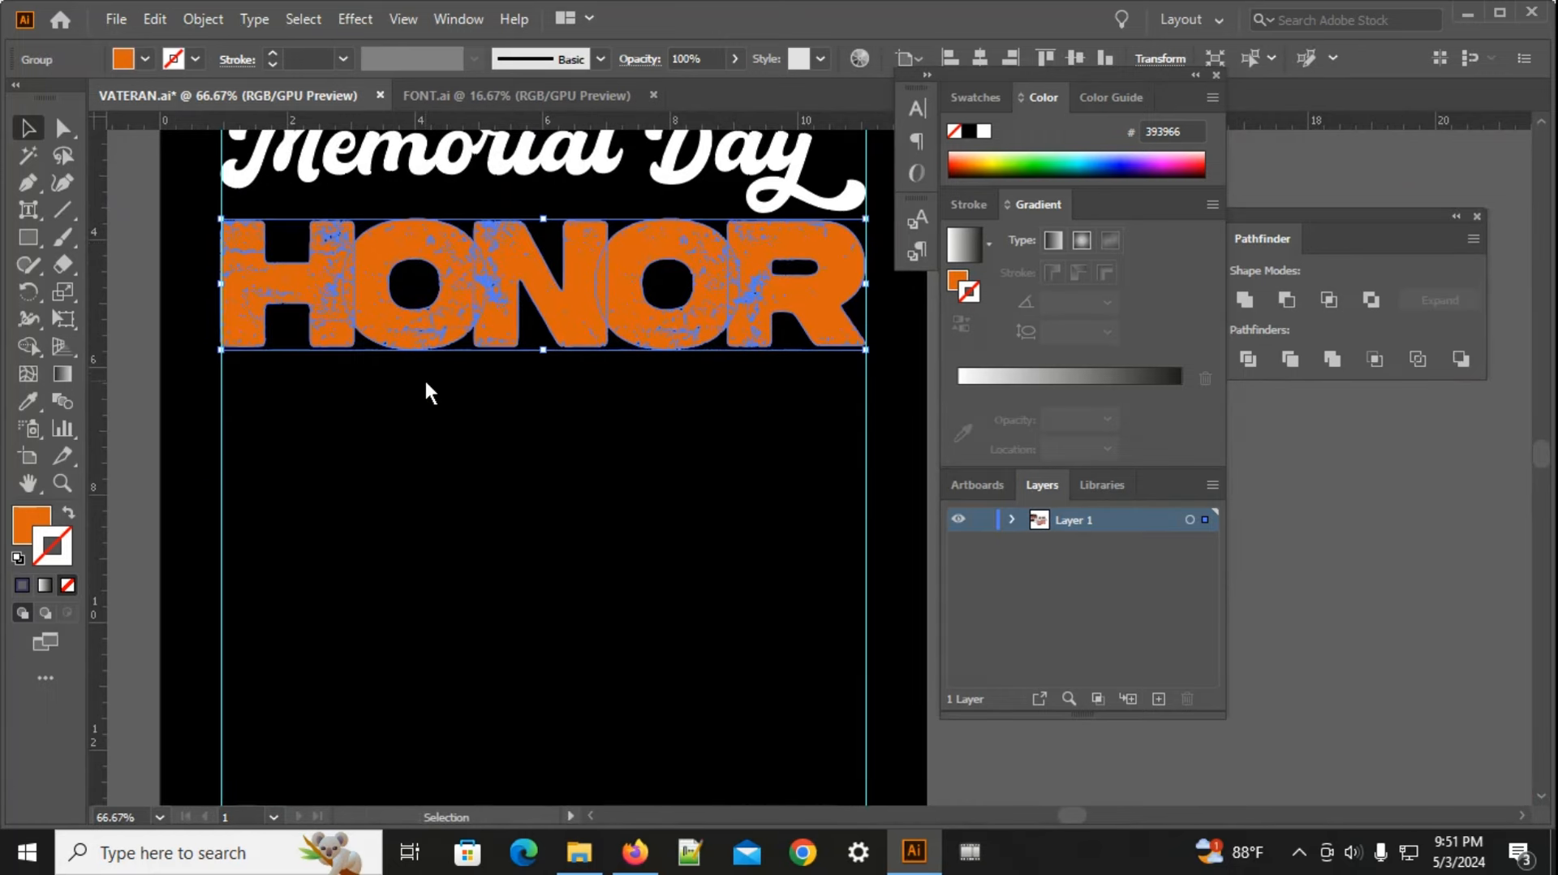
Step: Fill the selected HONOR lettering with green 2DA517
double_click(37, 524)
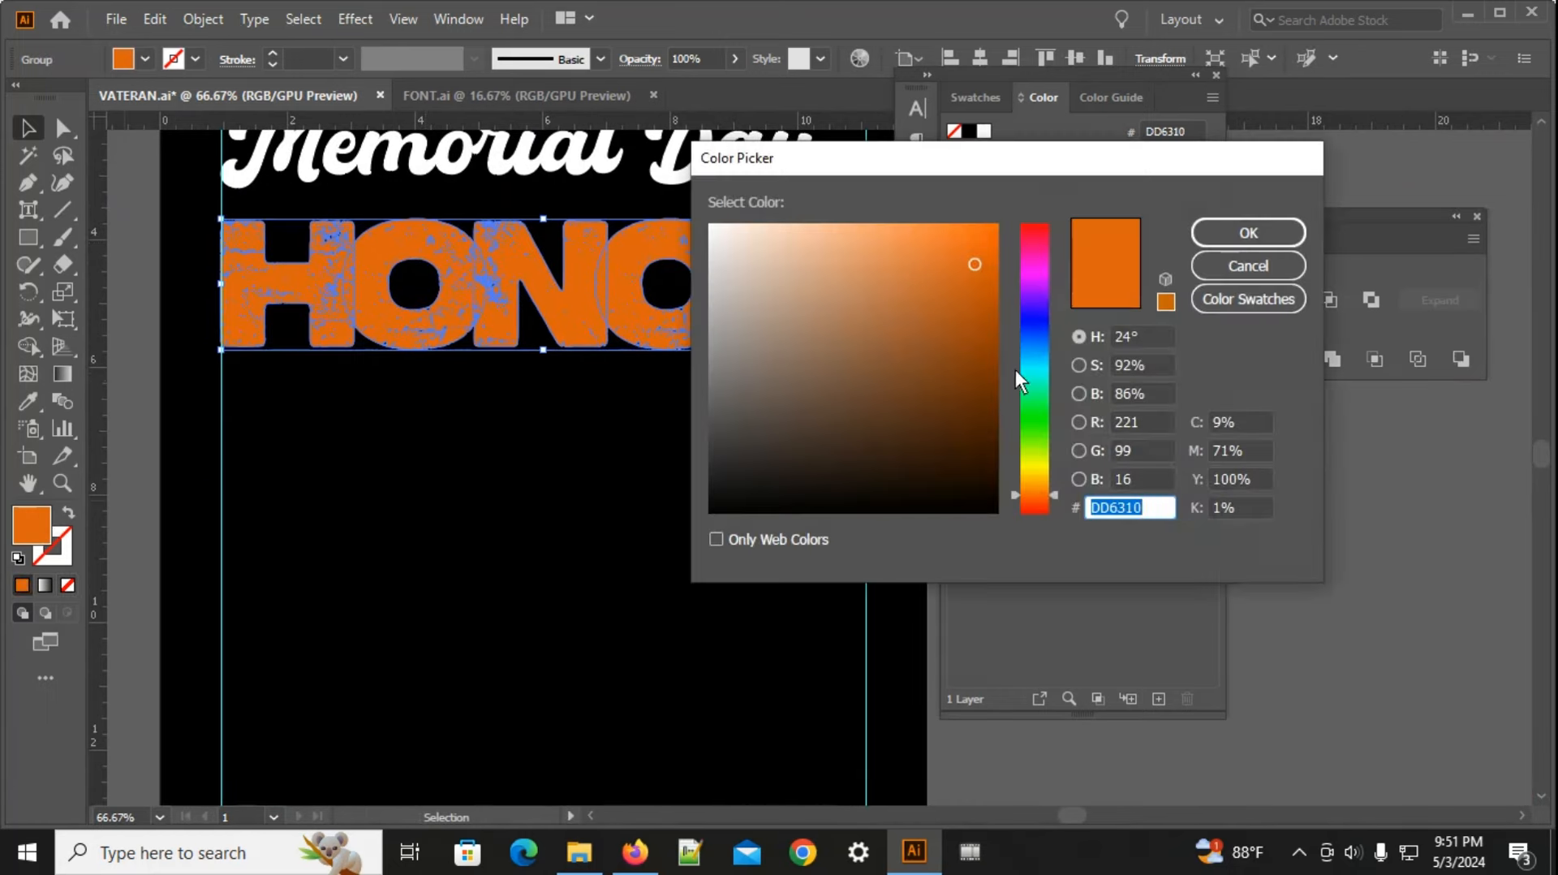
left_click(1019, 417)
left_click(960, 326)
left_click(1266, 231)
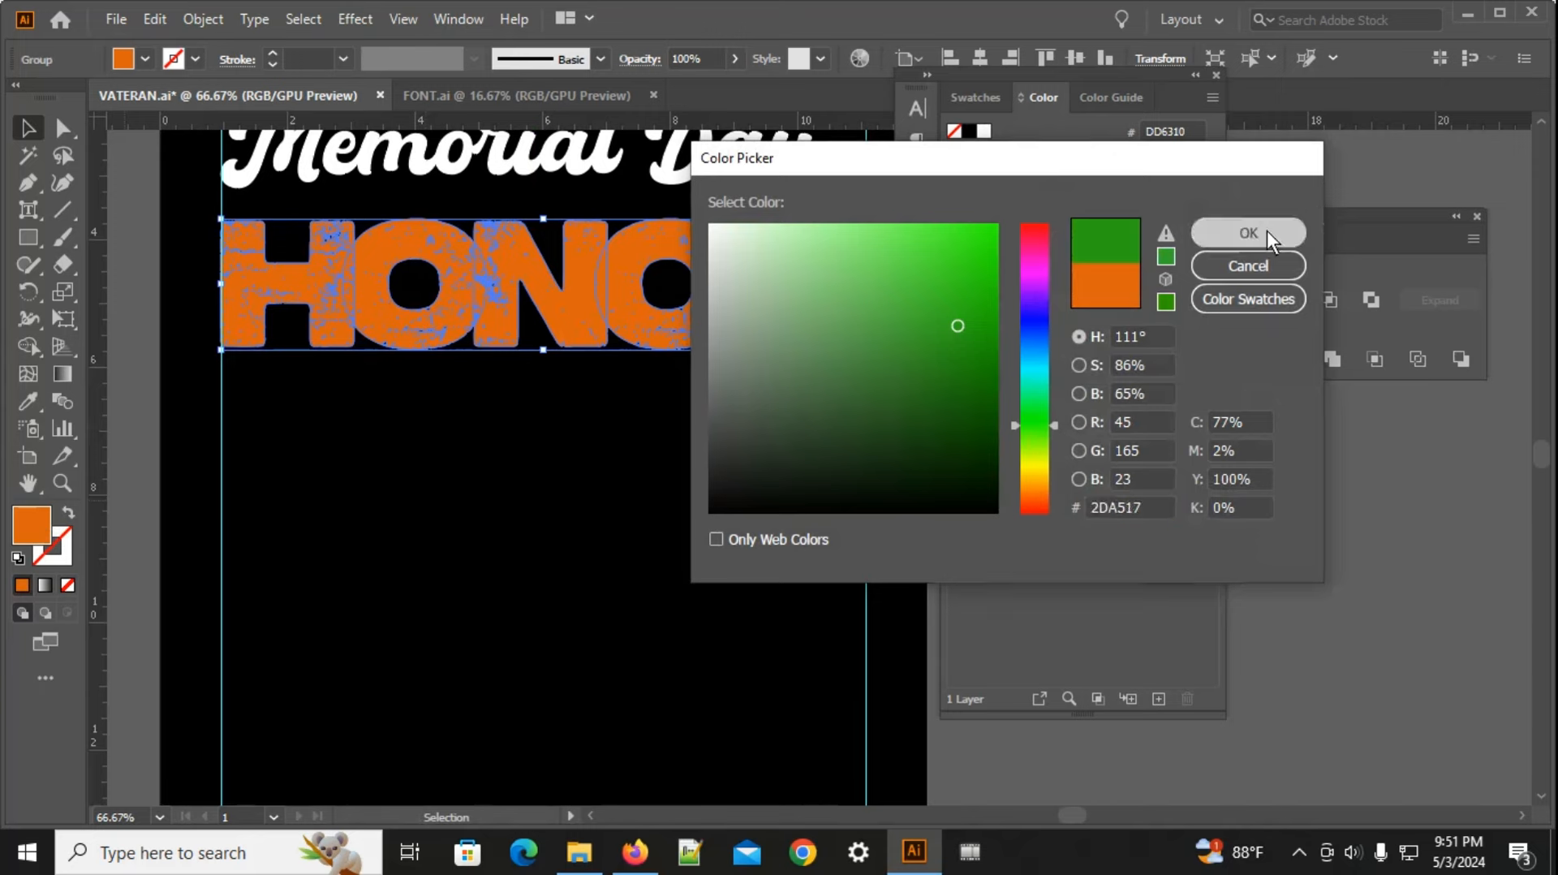
Step: Test-move the green HONOR lettering, undo the move and place it behind the orange HONOR lettering
key("a")
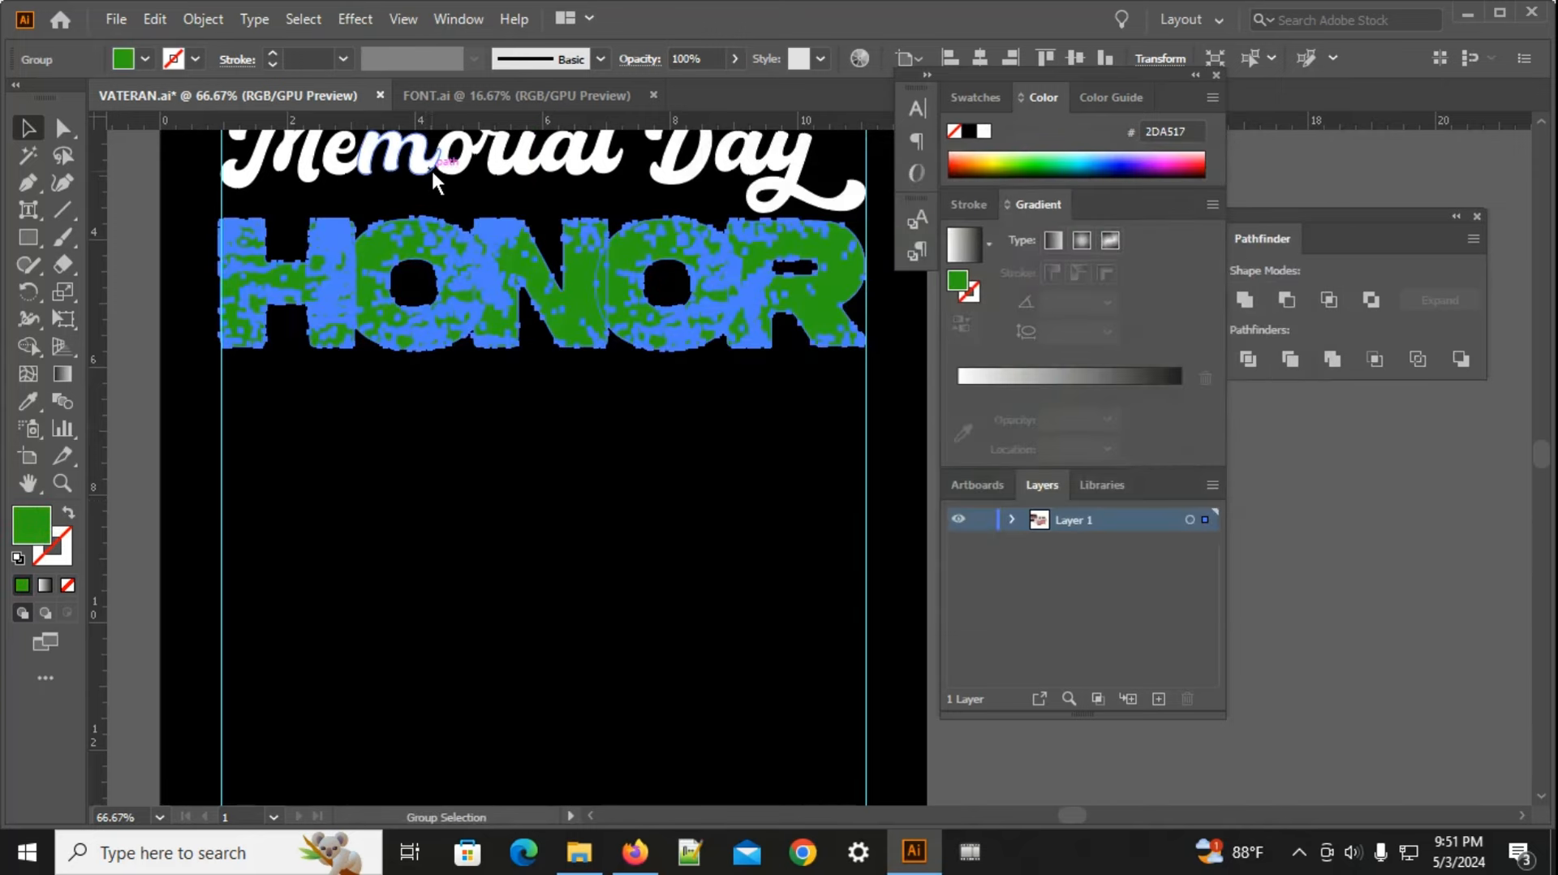
left_click(437, 460)
left_click_drag(428, 292, 396, 405)
key("ctrl+z")
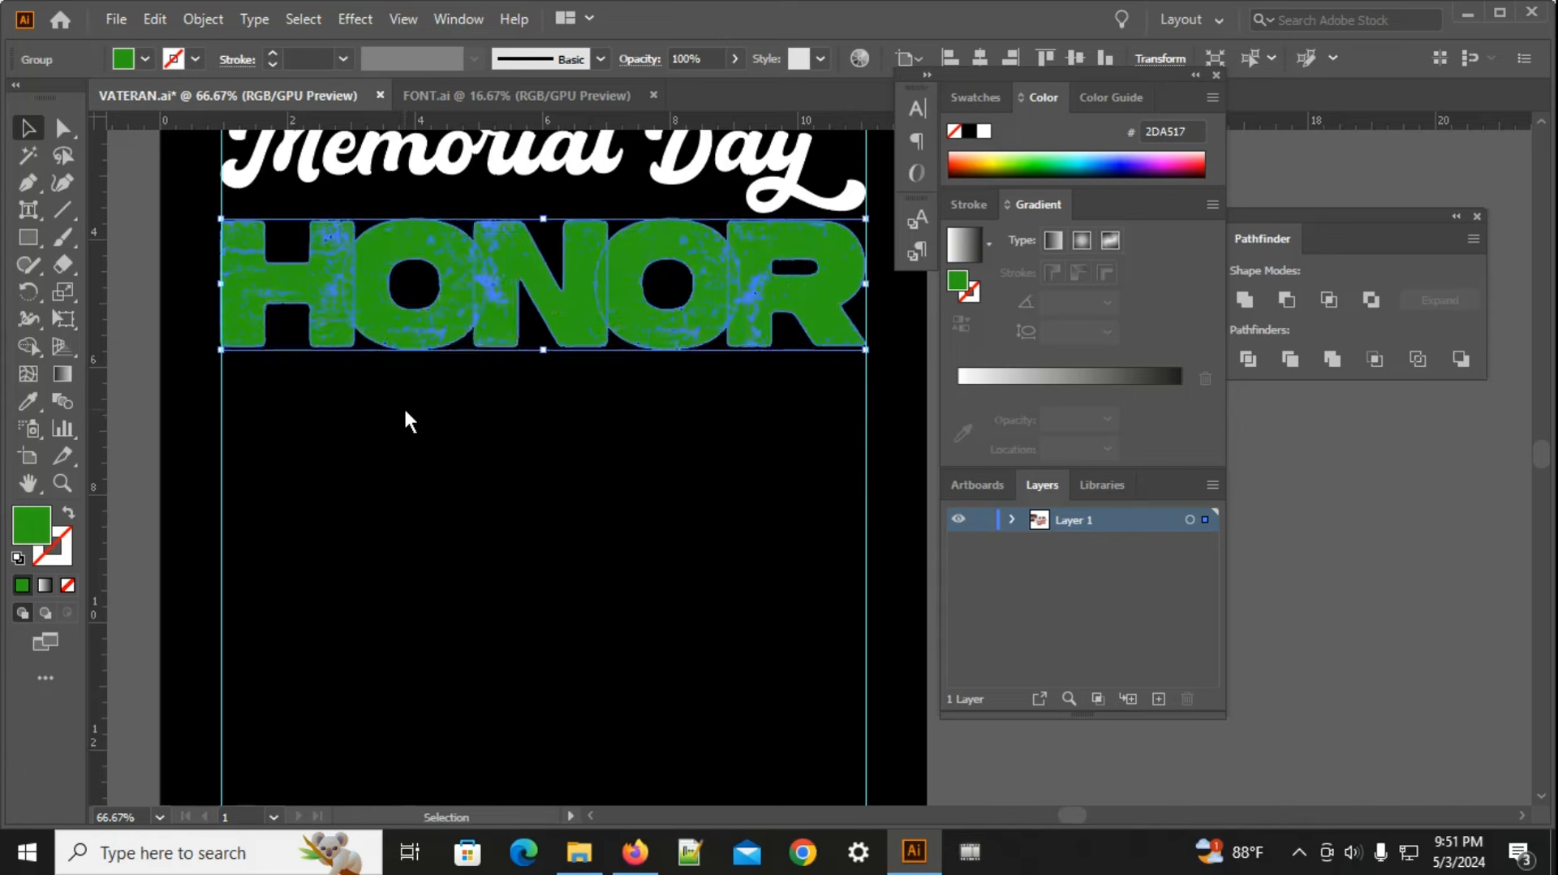
key("alt")
key("ctrl+alt")
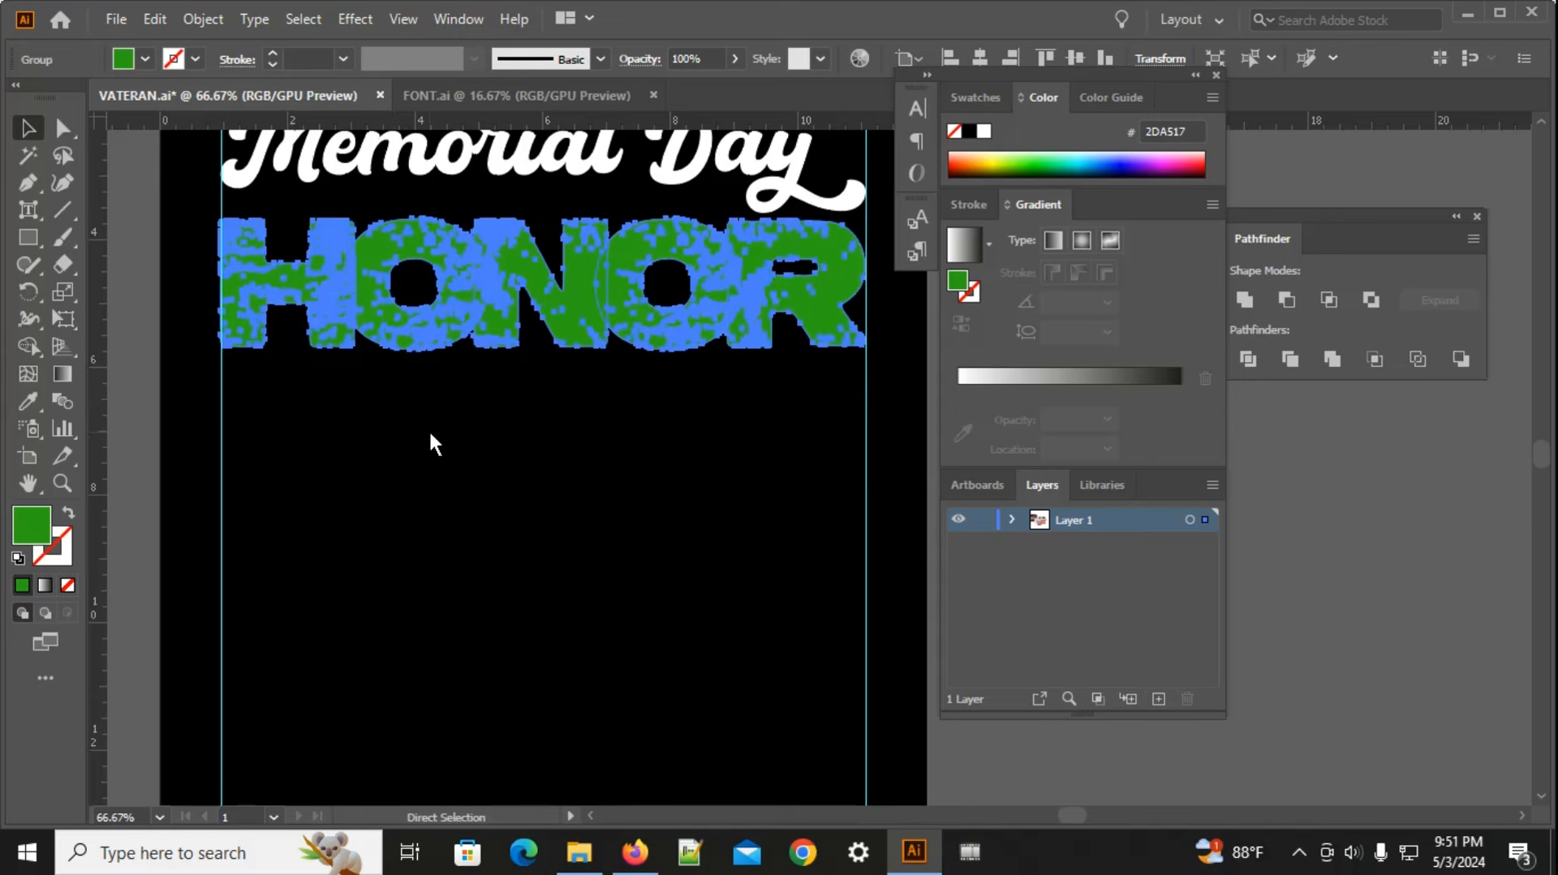
left_click(431, 434)
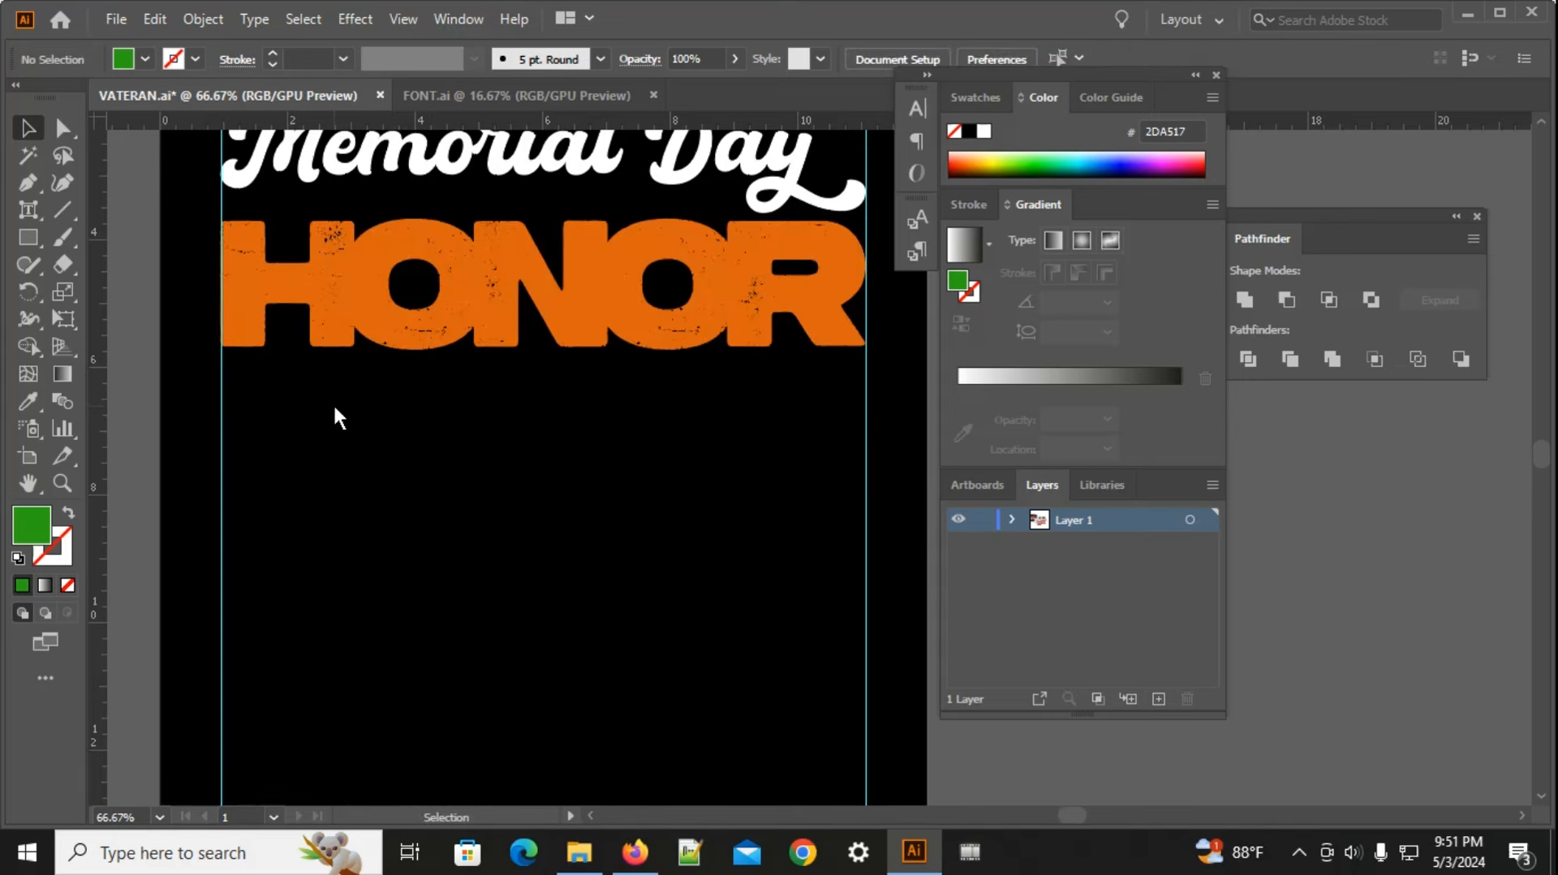
Step: Scale down the wavy stripes and move them beside the HONOR lettering on the black artboard
scroll(332, 403, "down", 1)
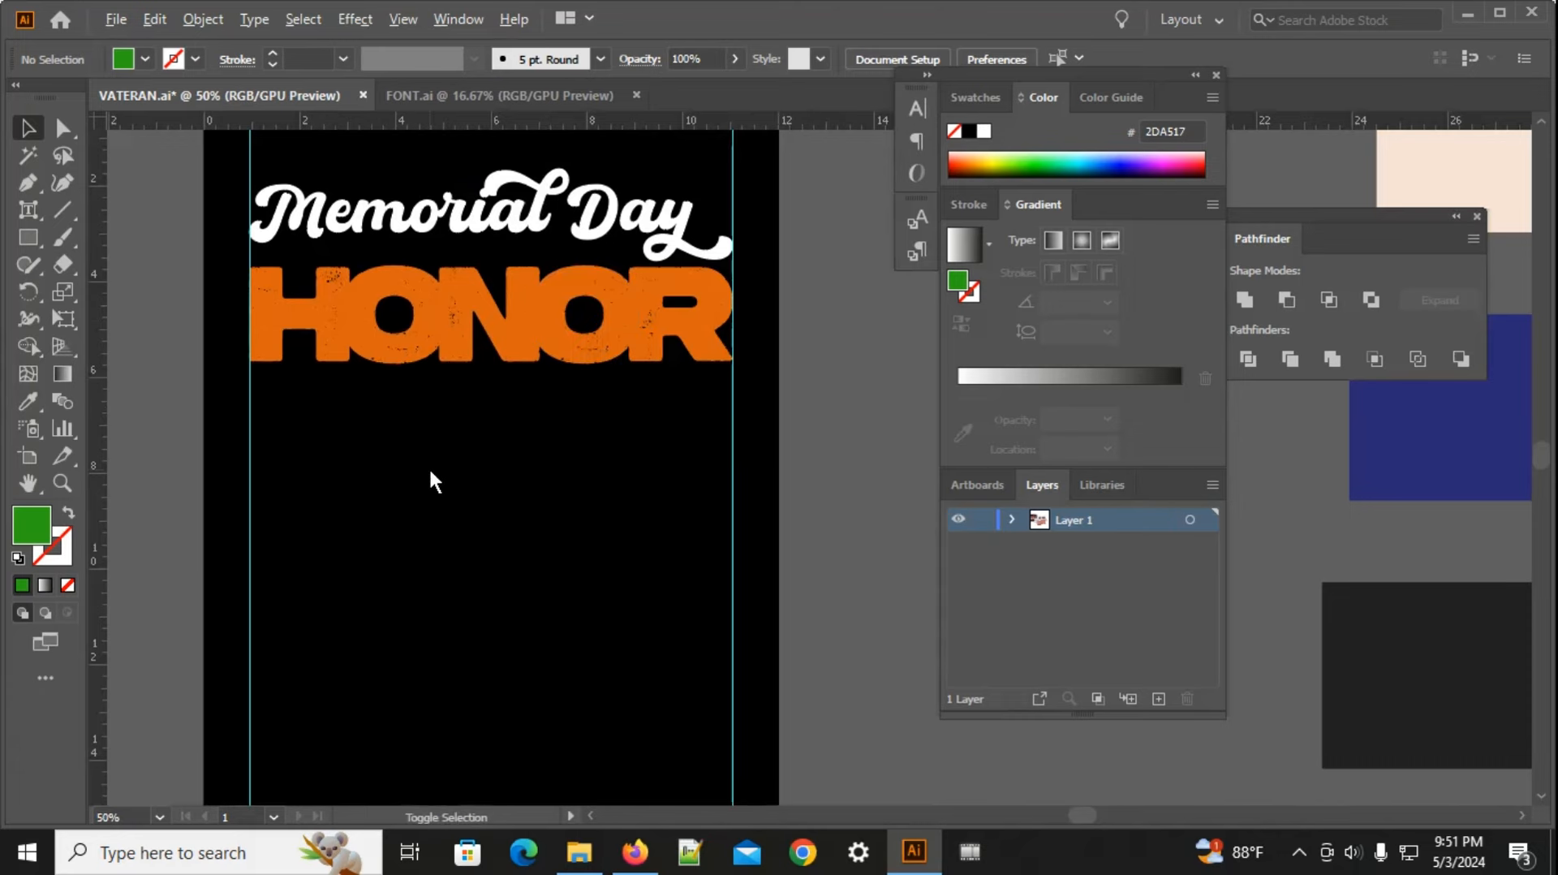
scroll(430, 471, "down", 2)
scroll(532, 424, "down", 2)
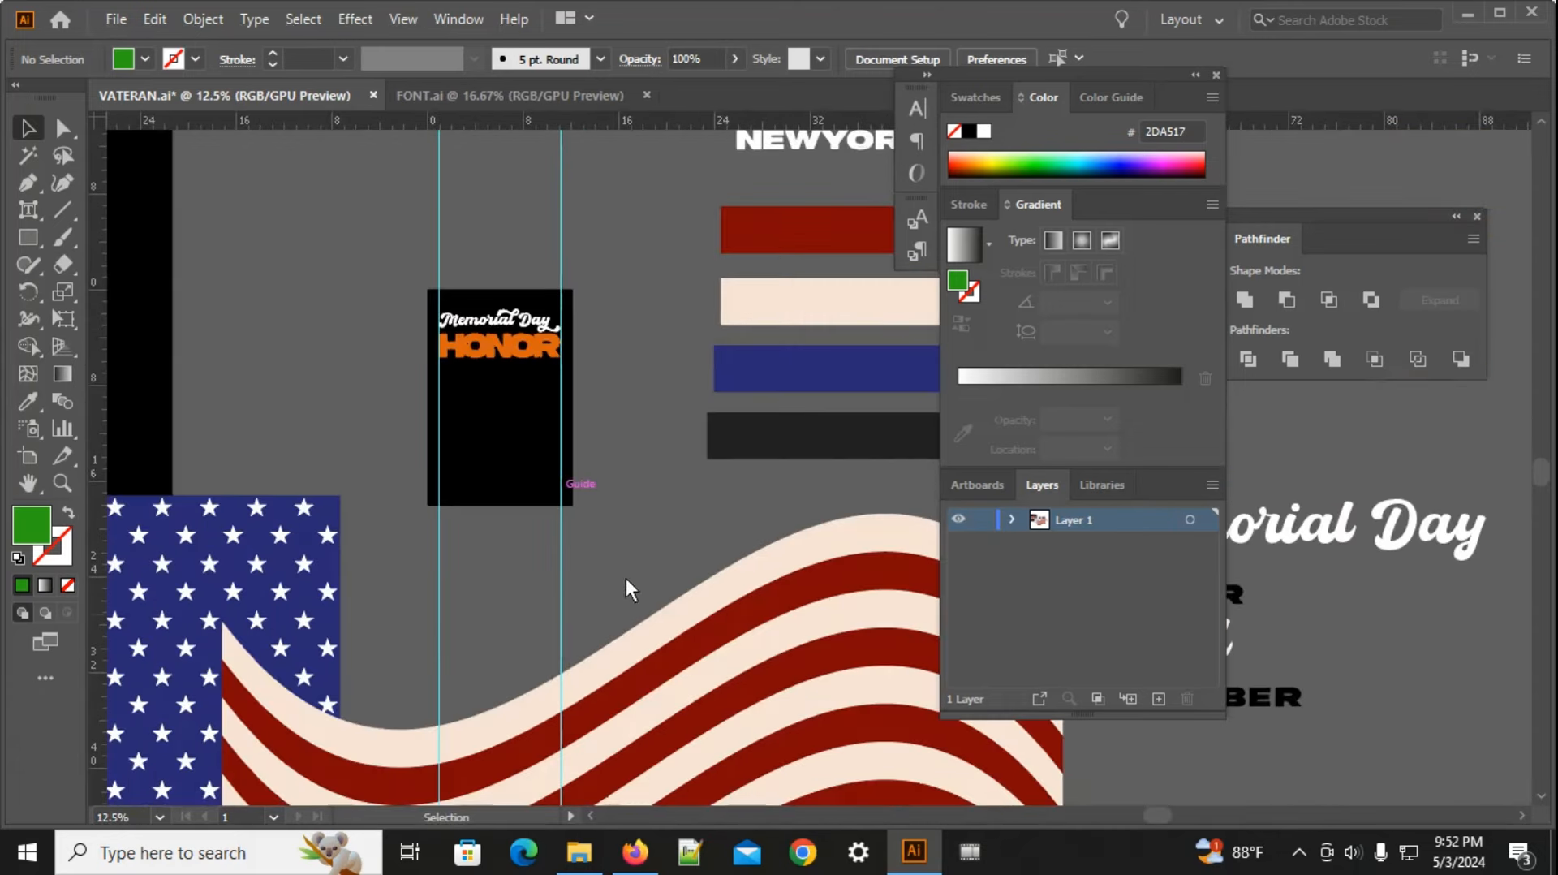
left_click(737, 671)
mouse_move(645, 555)
left_mouse_down()
mouse_move(636, 758)
mouse_move(677, 272)
mouse_move(641, 362)
mouse_move(607, 367)
left_mouse_up()
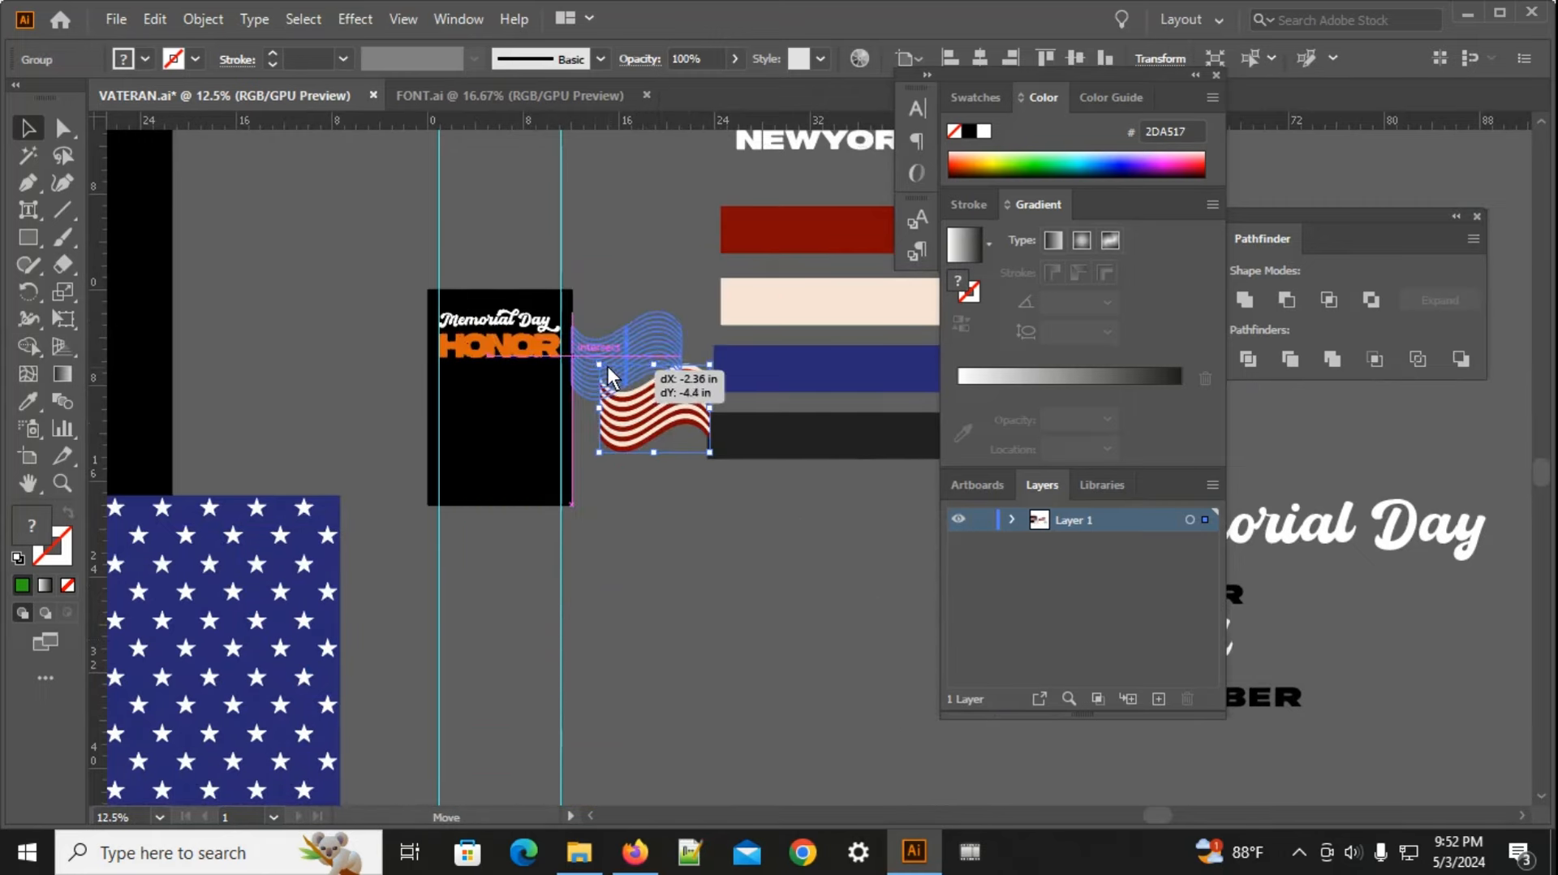
Step: Place the blue star pattern over the black artboard, keeping spare copies of the pattern and wavy stripes near the reference artwork
scroll(586, 442, "down", 2)
left_click_drag(460, 562, 552, 388)
left_click_drag(358, 557, 219, 648)
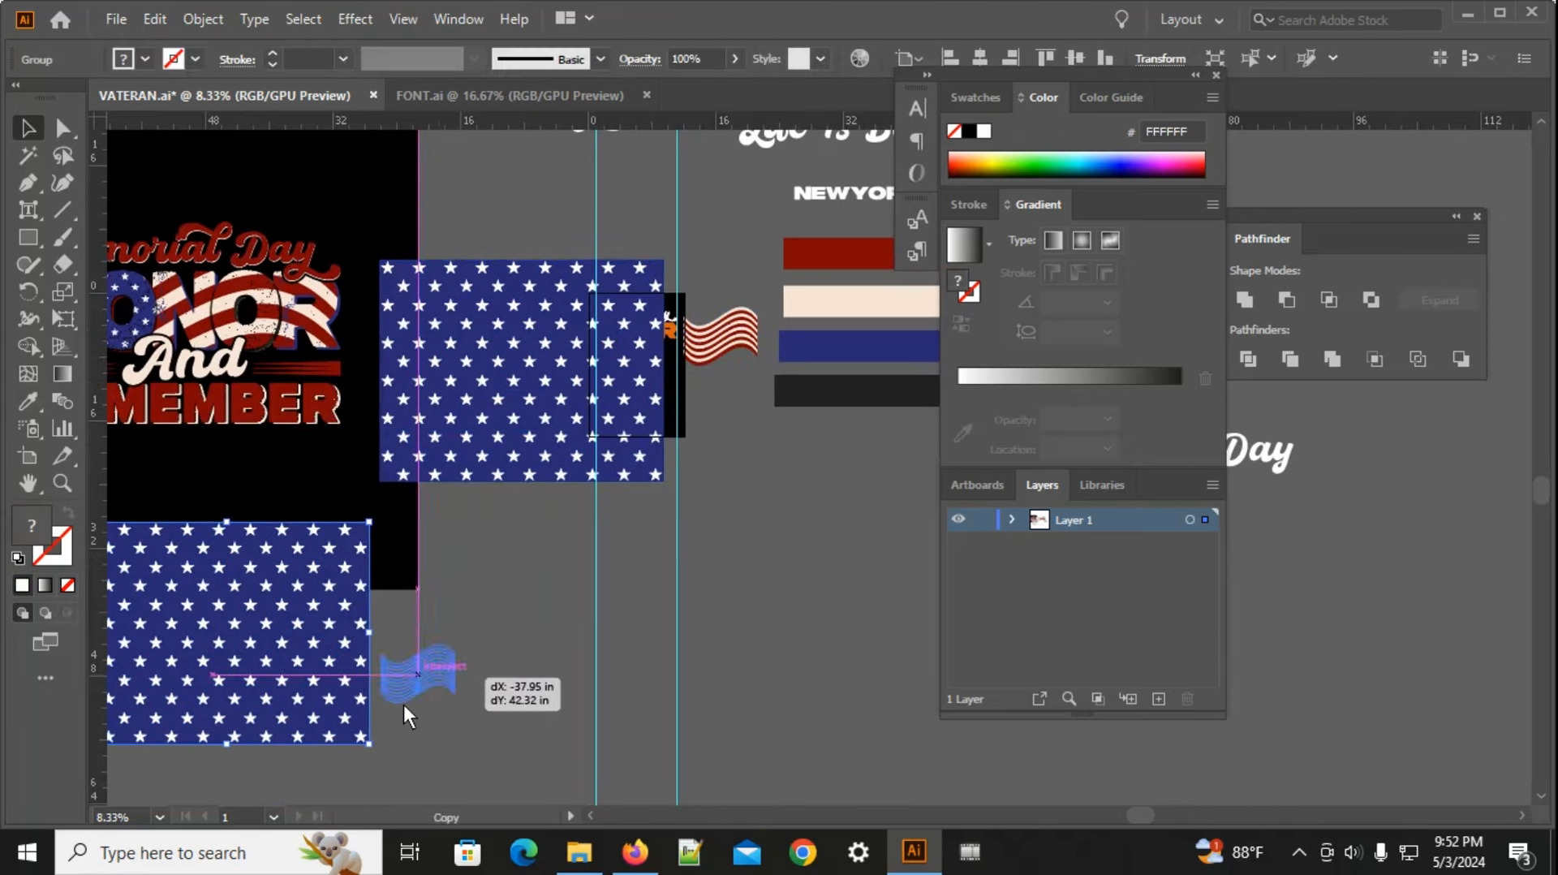
Step: Scale down the star pattern over the artboard and position it over the first letters of HONOR
scroll(535, 365, "up", 2)
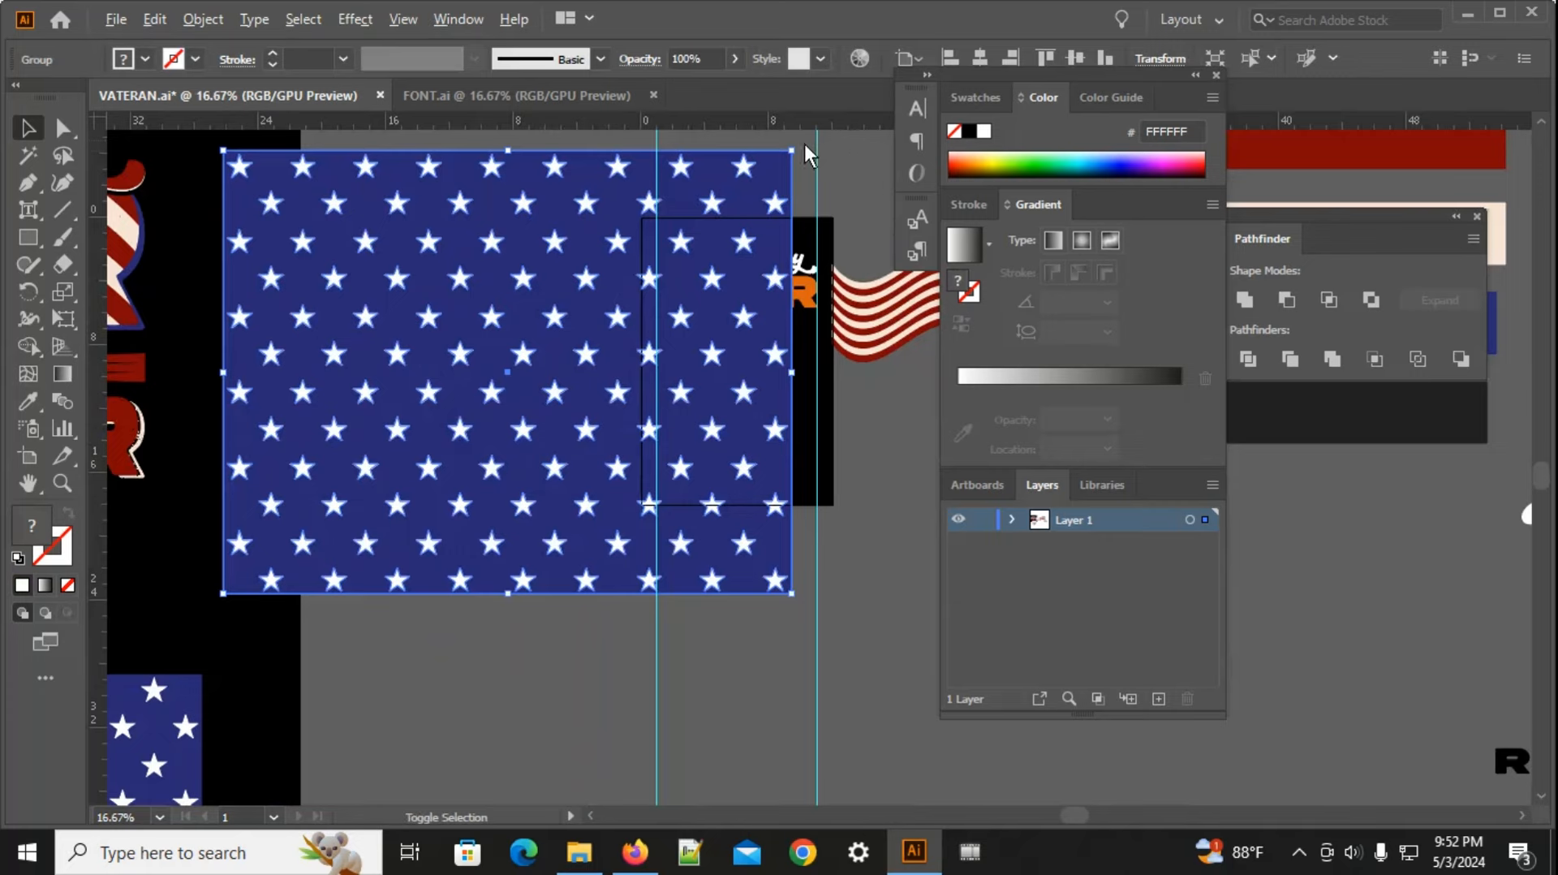
left_click_drag(791, 150, 670, 313)
left_click_drag(514, 385, 703, 319)
scroll(742, 271, "up", 1)
scroll(742, 271, "down", 2)
Step: Place the star pattern directly behind the orange HONOR lettering in the stacking order
left_click_drag(453, 335, 361, 384)
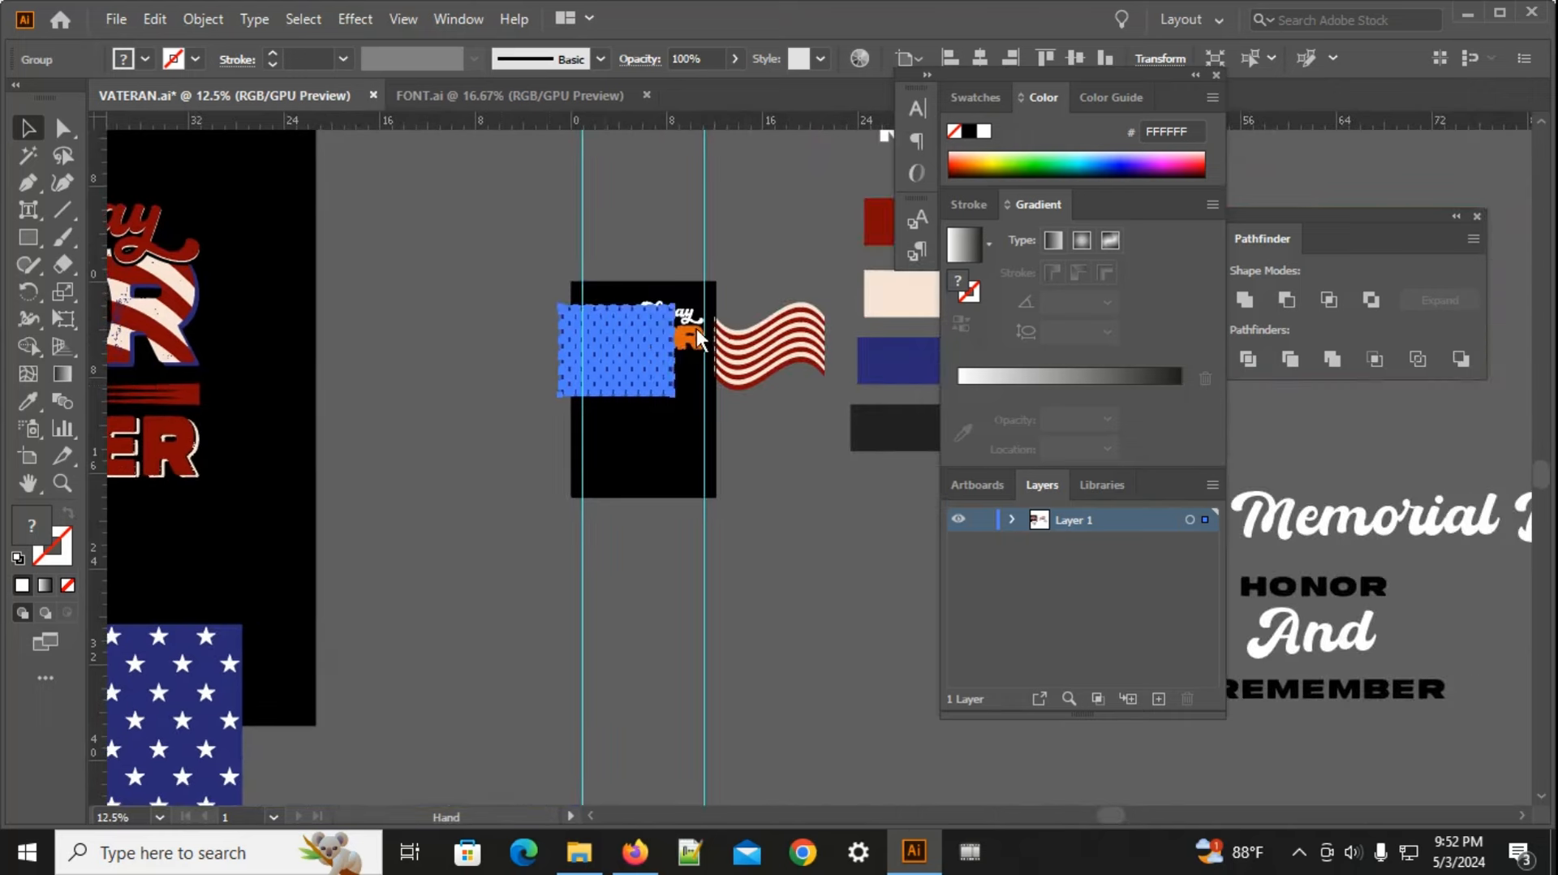
left_click(544, 360)
scroll(627, 344, "up", 4)
left_click(634, 326)
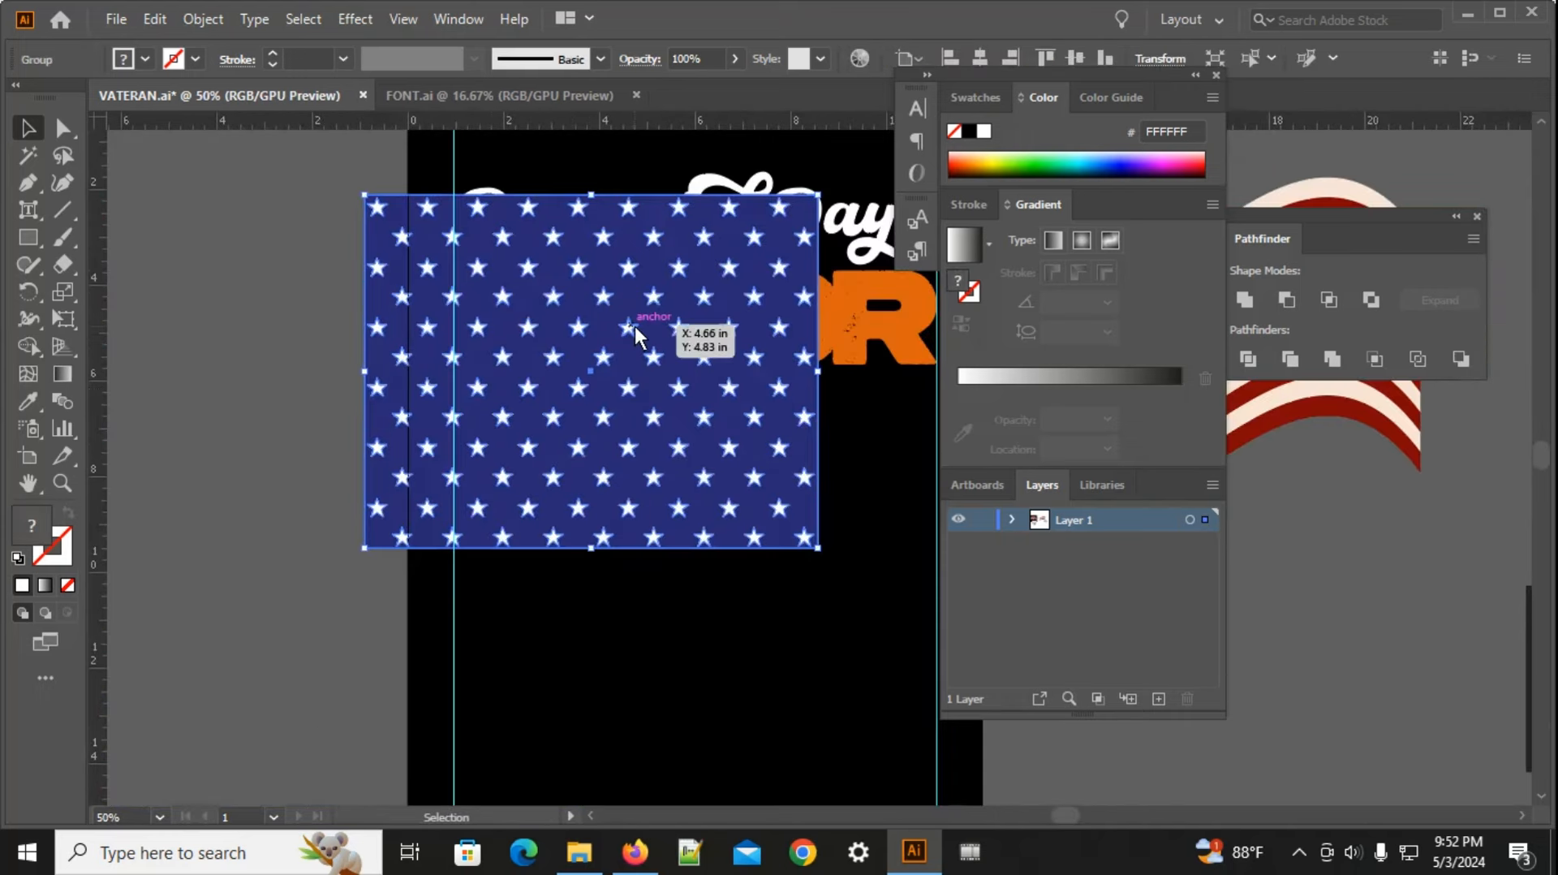
key("Delete")
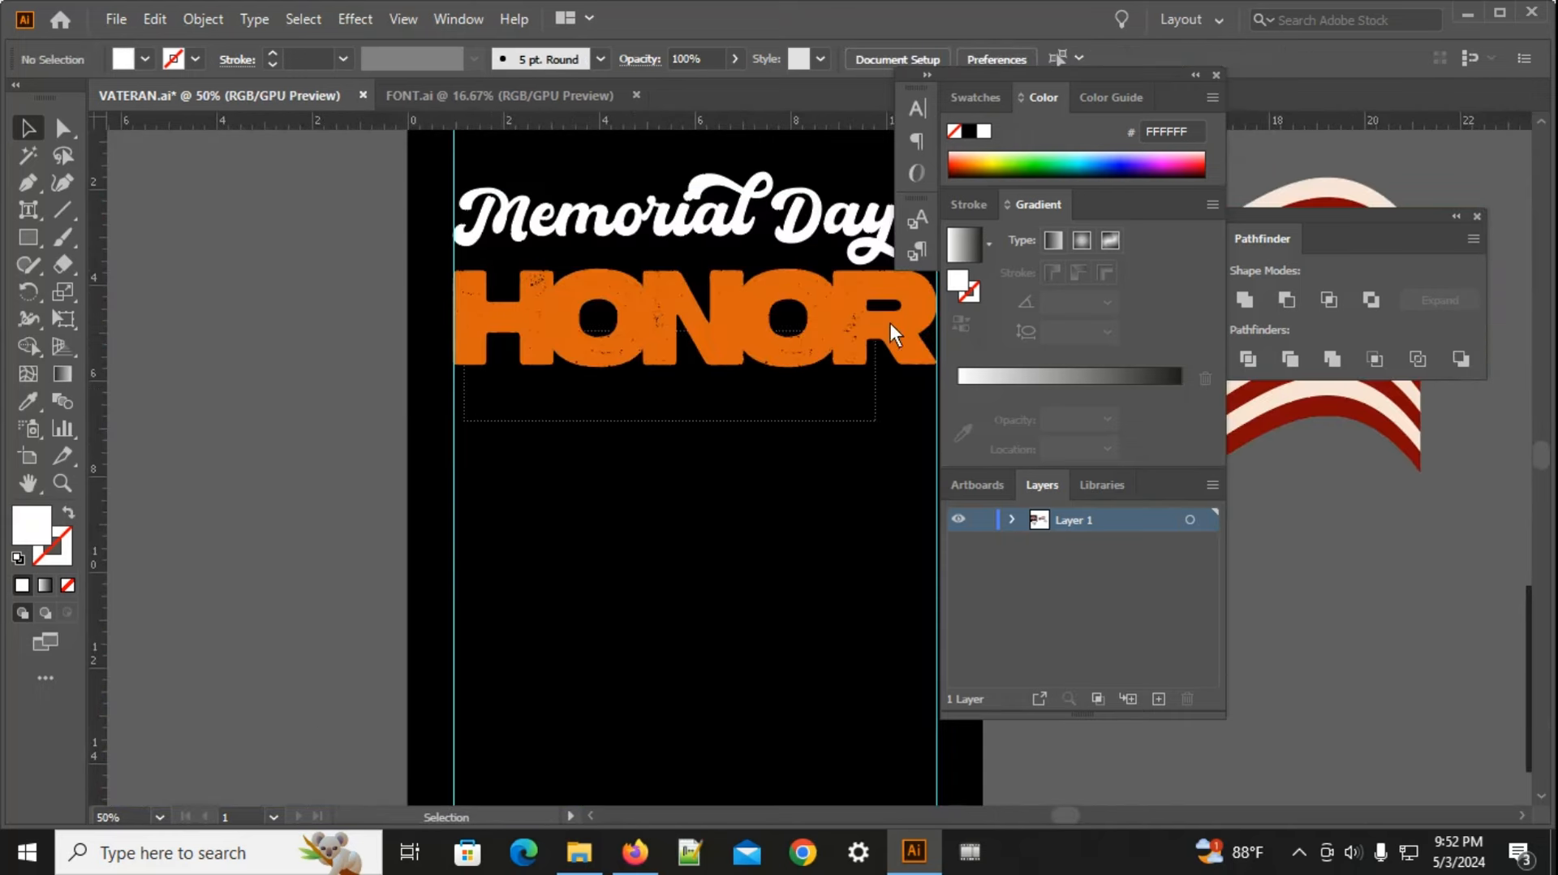
left_click(920, 302)
key("ctrl+z")
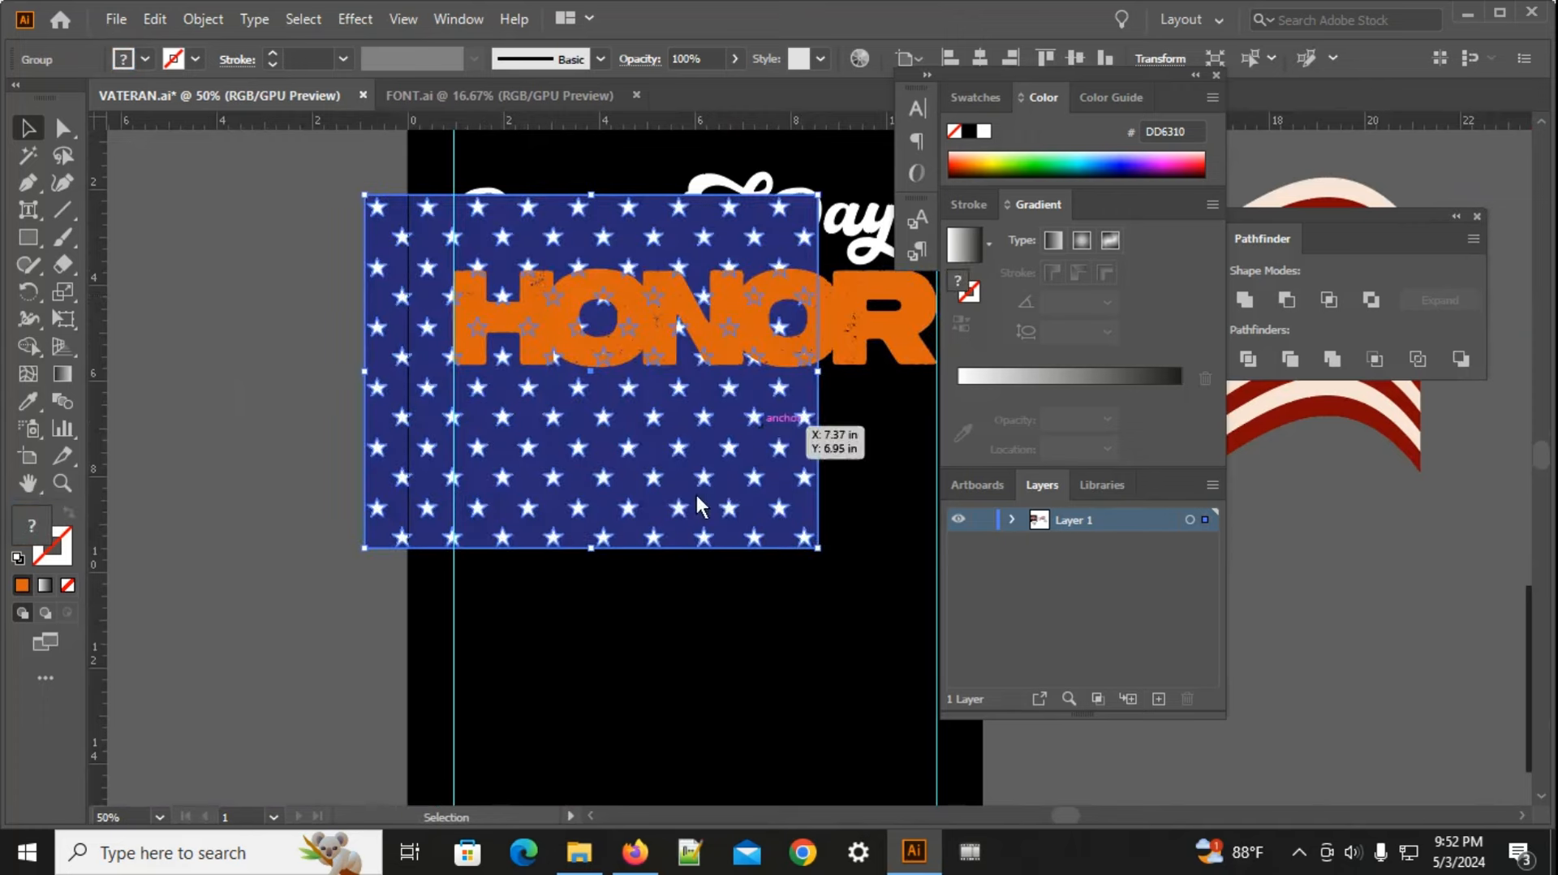
Step: Shrink the star pattern further and reposition it behind the H, O and part of the N of HONOR
scroll(690, 264, "up", 1)
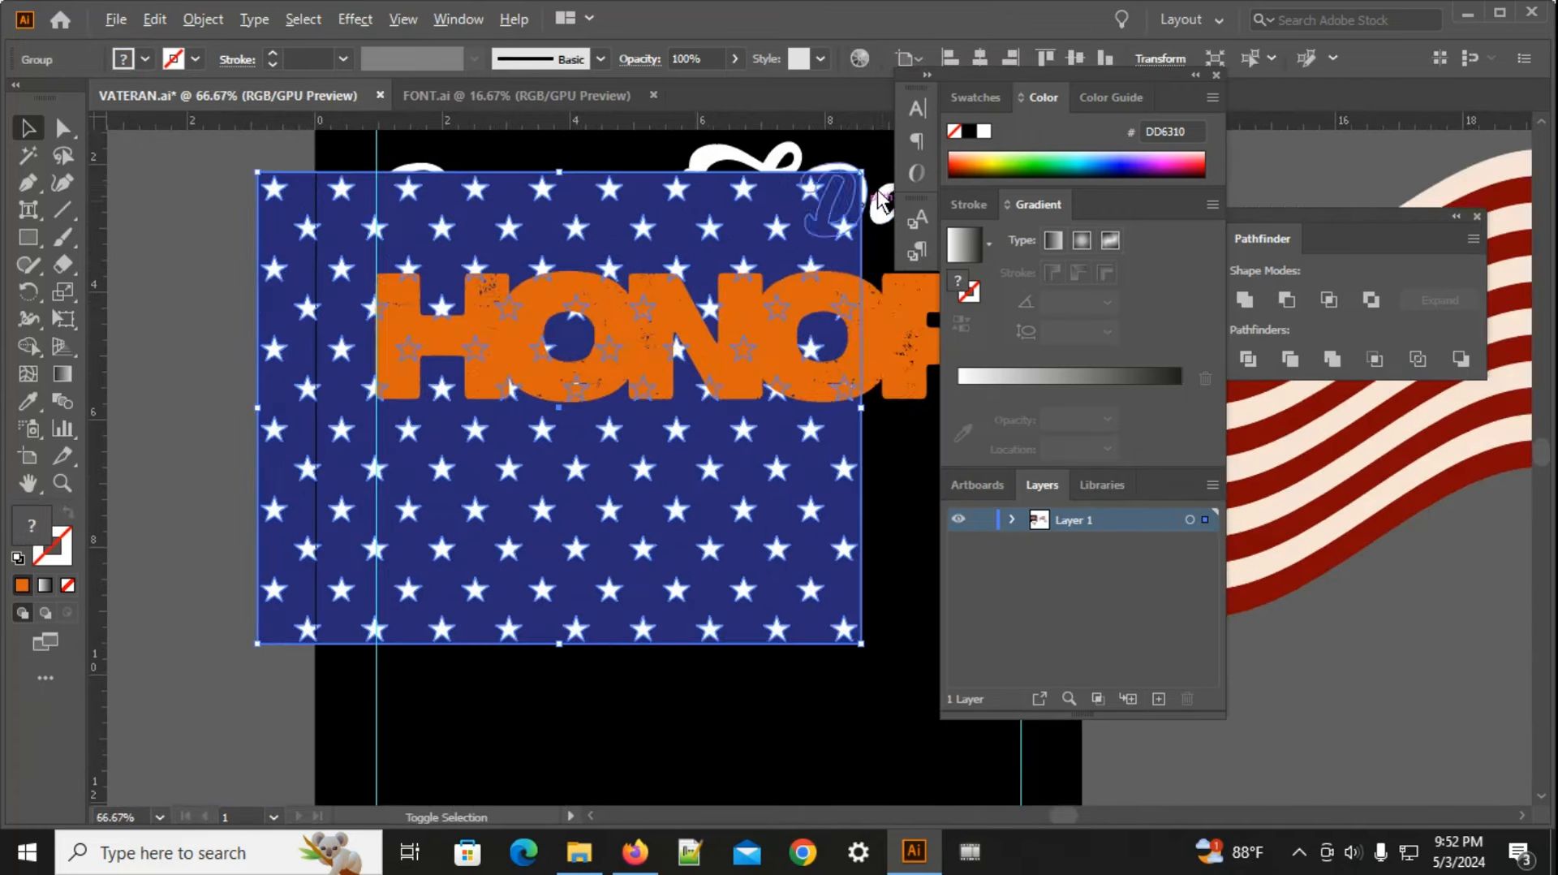
left_click_drag(862, 172, 764, 248)
left_click_drag(547, 524, 537, 487)
left_click(494, 541)
left_click(539, 547)
Step: Ungroup the orange HONOR lettering so that each letter can be selected separately
left_click(529, 359)
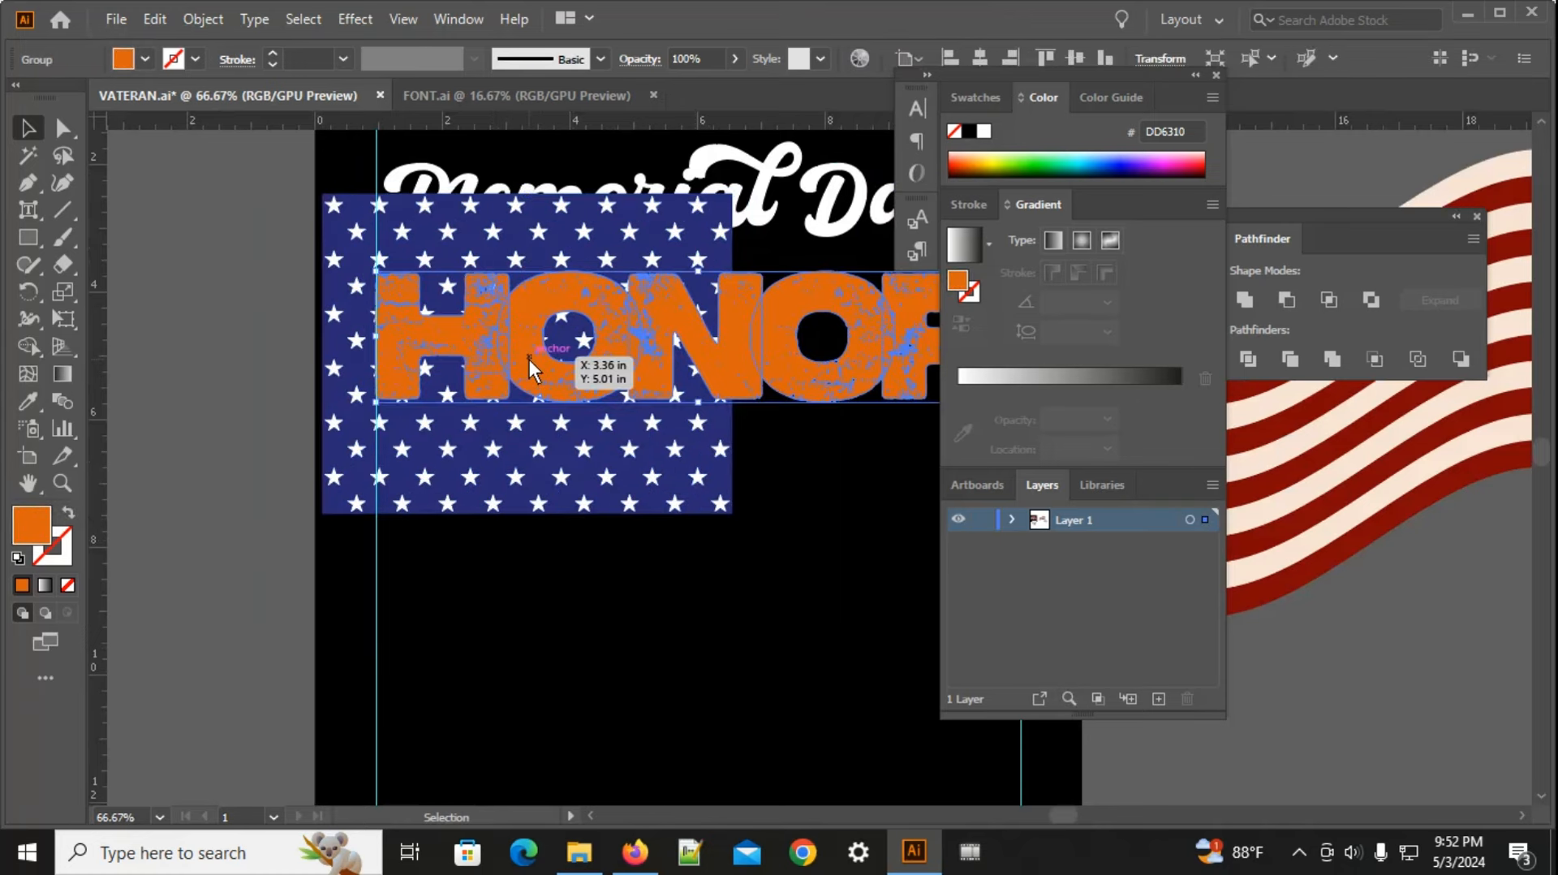
scroll(518, 367, "down", 1)
right_click(852, 393)
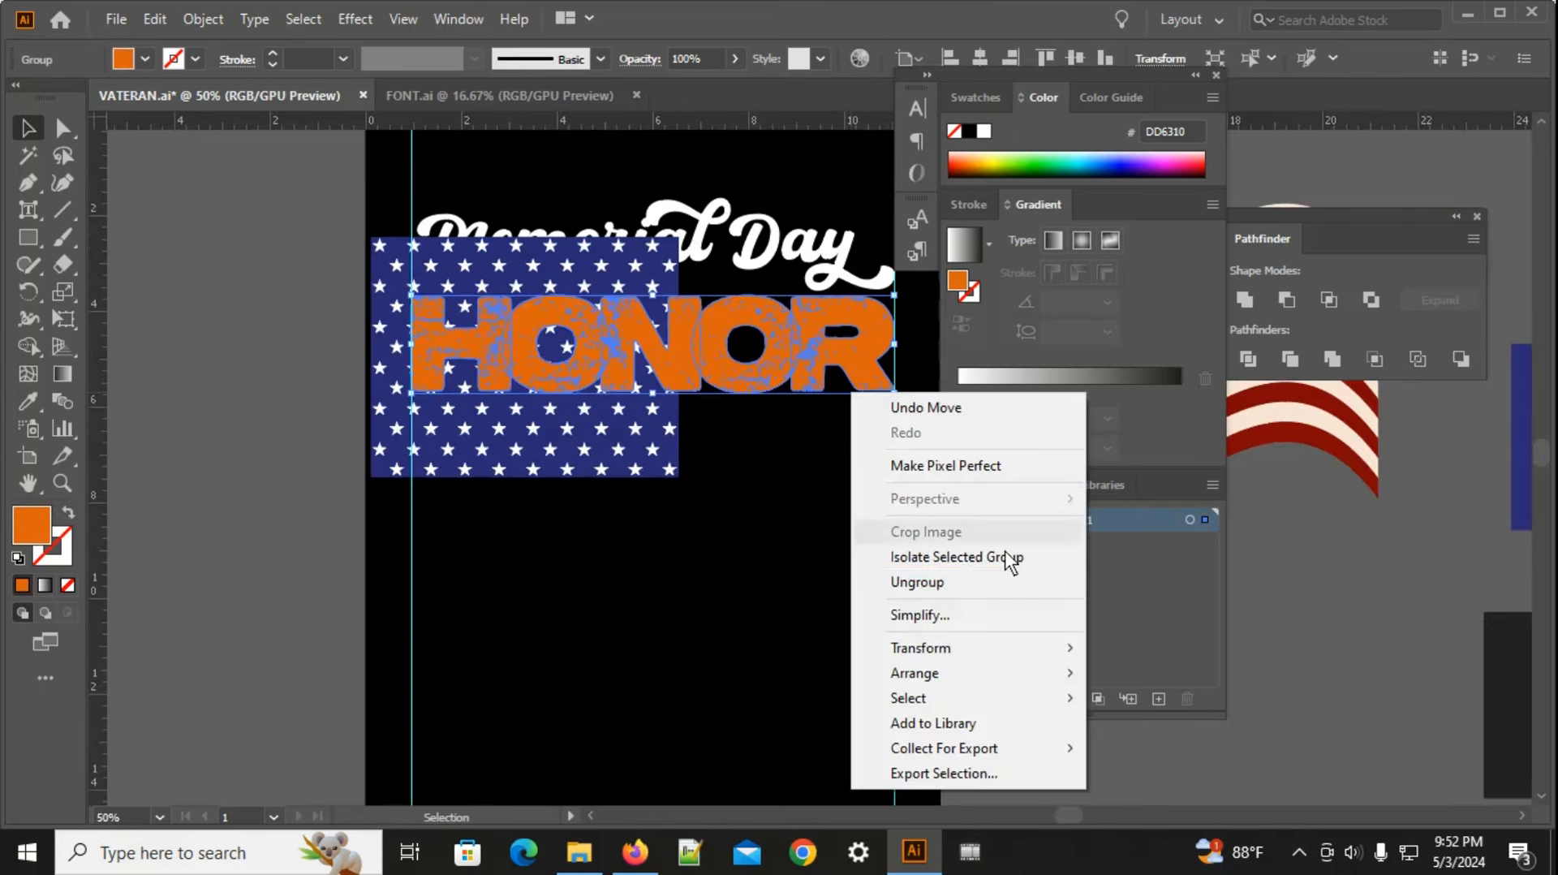
left_click(942, 583)
left_click(495, 359)
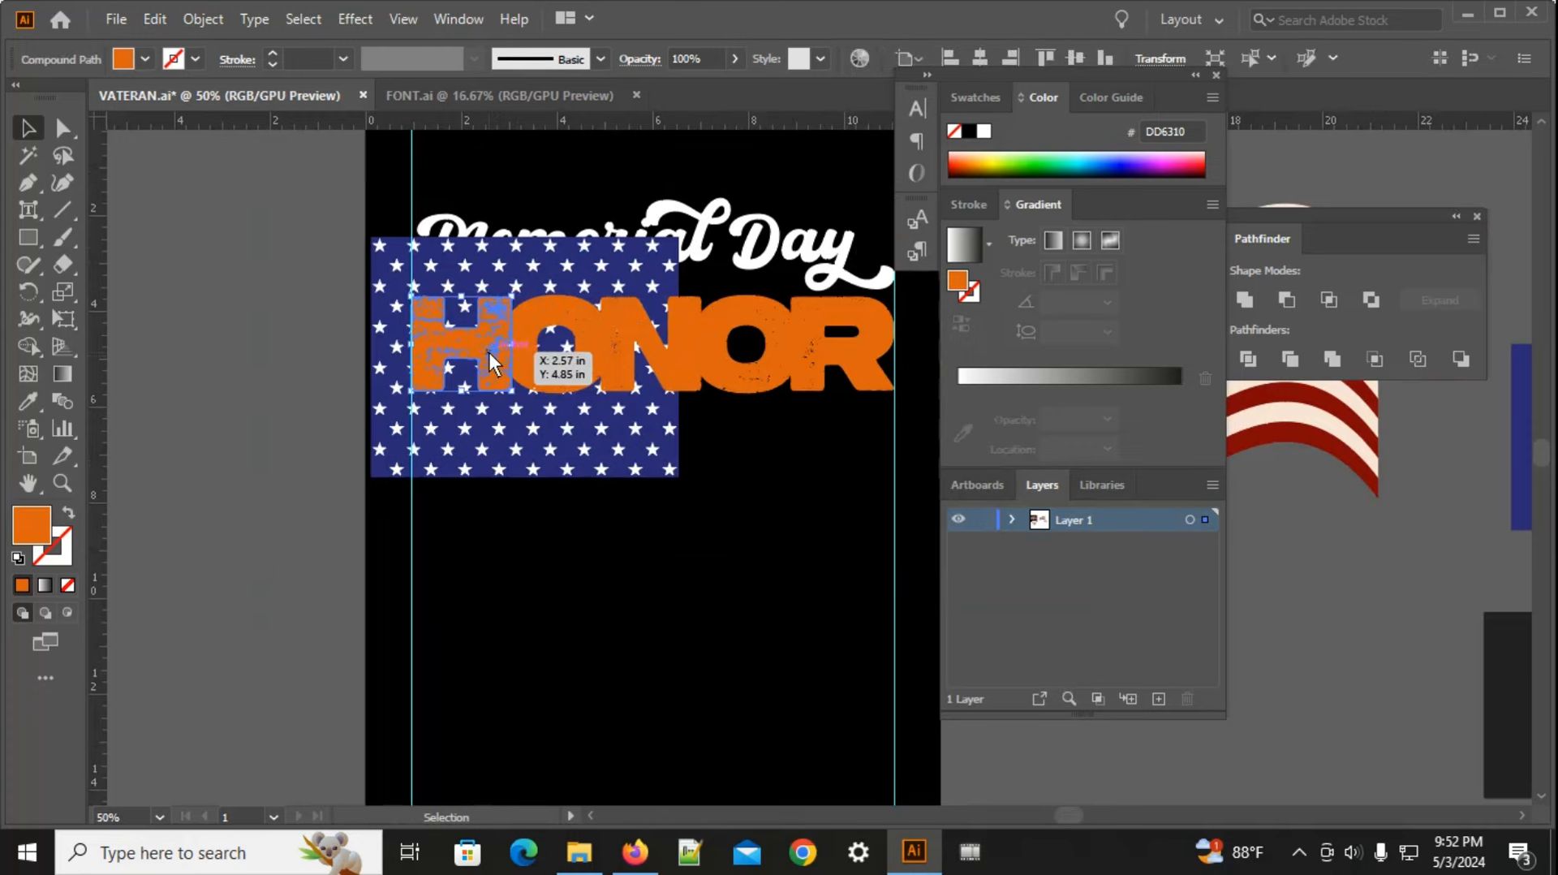
left_click(558, 382, "shift")
left_click_drag(441, 558, 553, 351)
left_click(684, 639)
Step: Examine how the star pattern fills the H and the first O in the reference artwork
scroll(614, 584, "down", 3)
left_click_drag(621, 591, 944, 567)
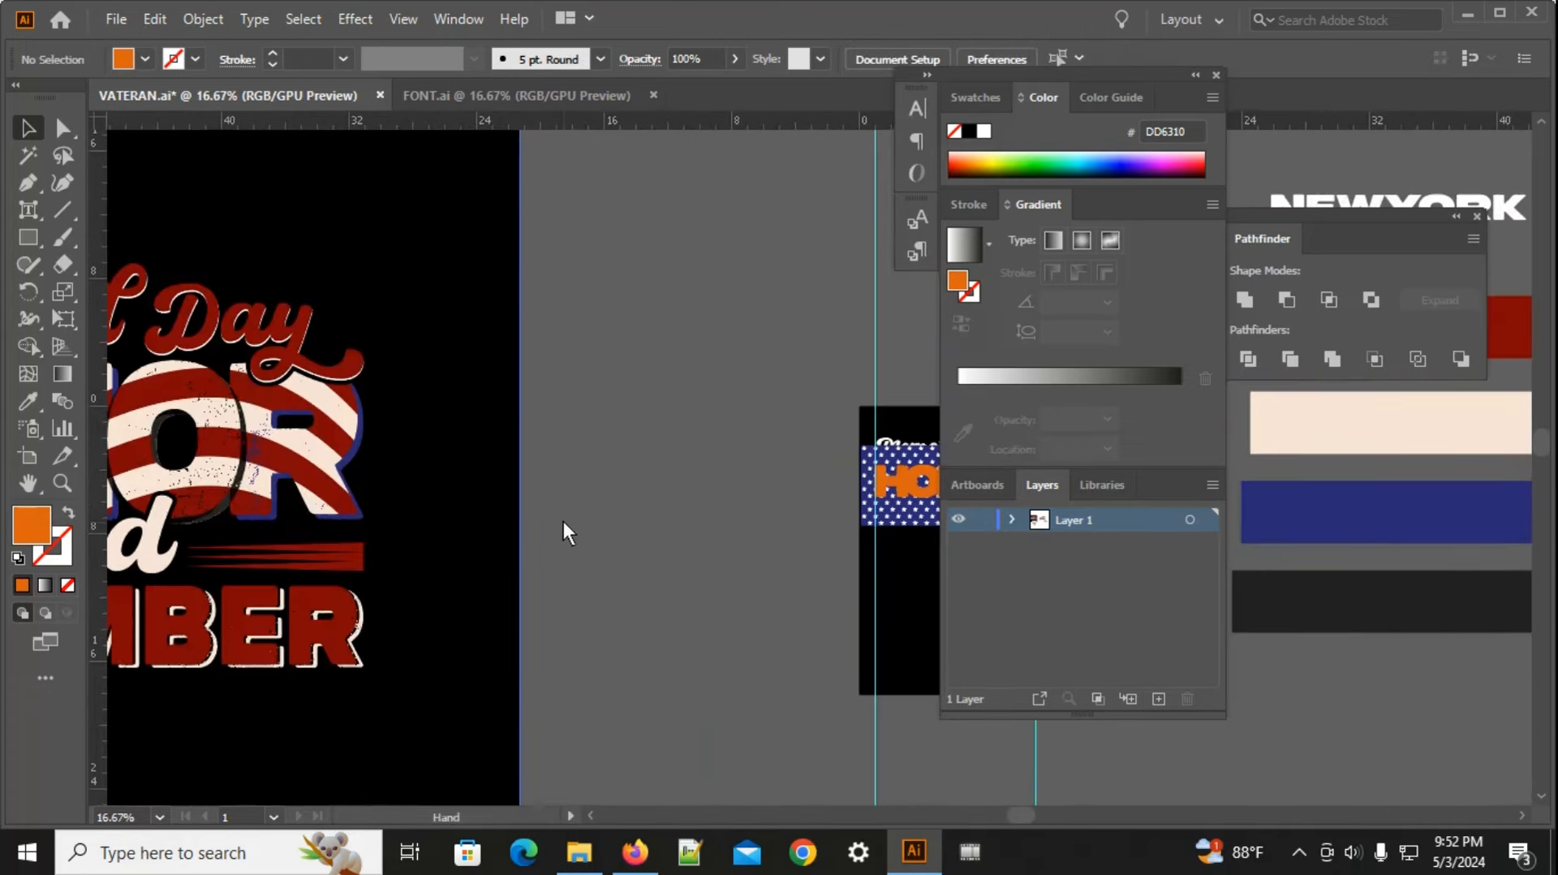
left_click_drag(564, 522, 983, 550)
scroll(253, 459, "up", 4)
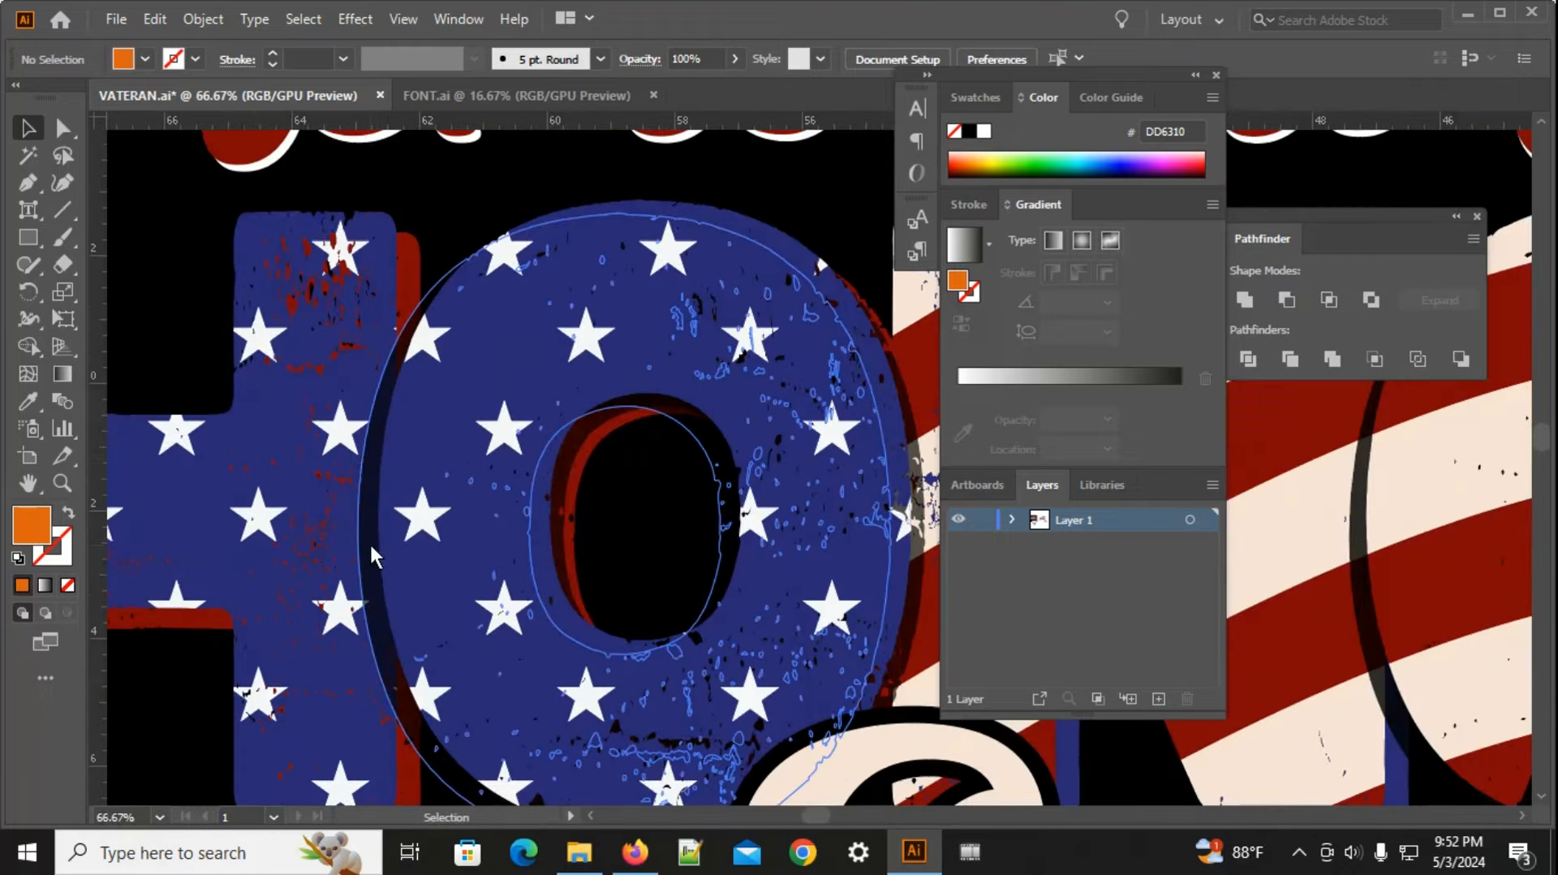
scroll(261, 503, "down", 4)
left_click_drag(776, 548, 308, 454)
left_click_drag(668, 495, 234, 495)
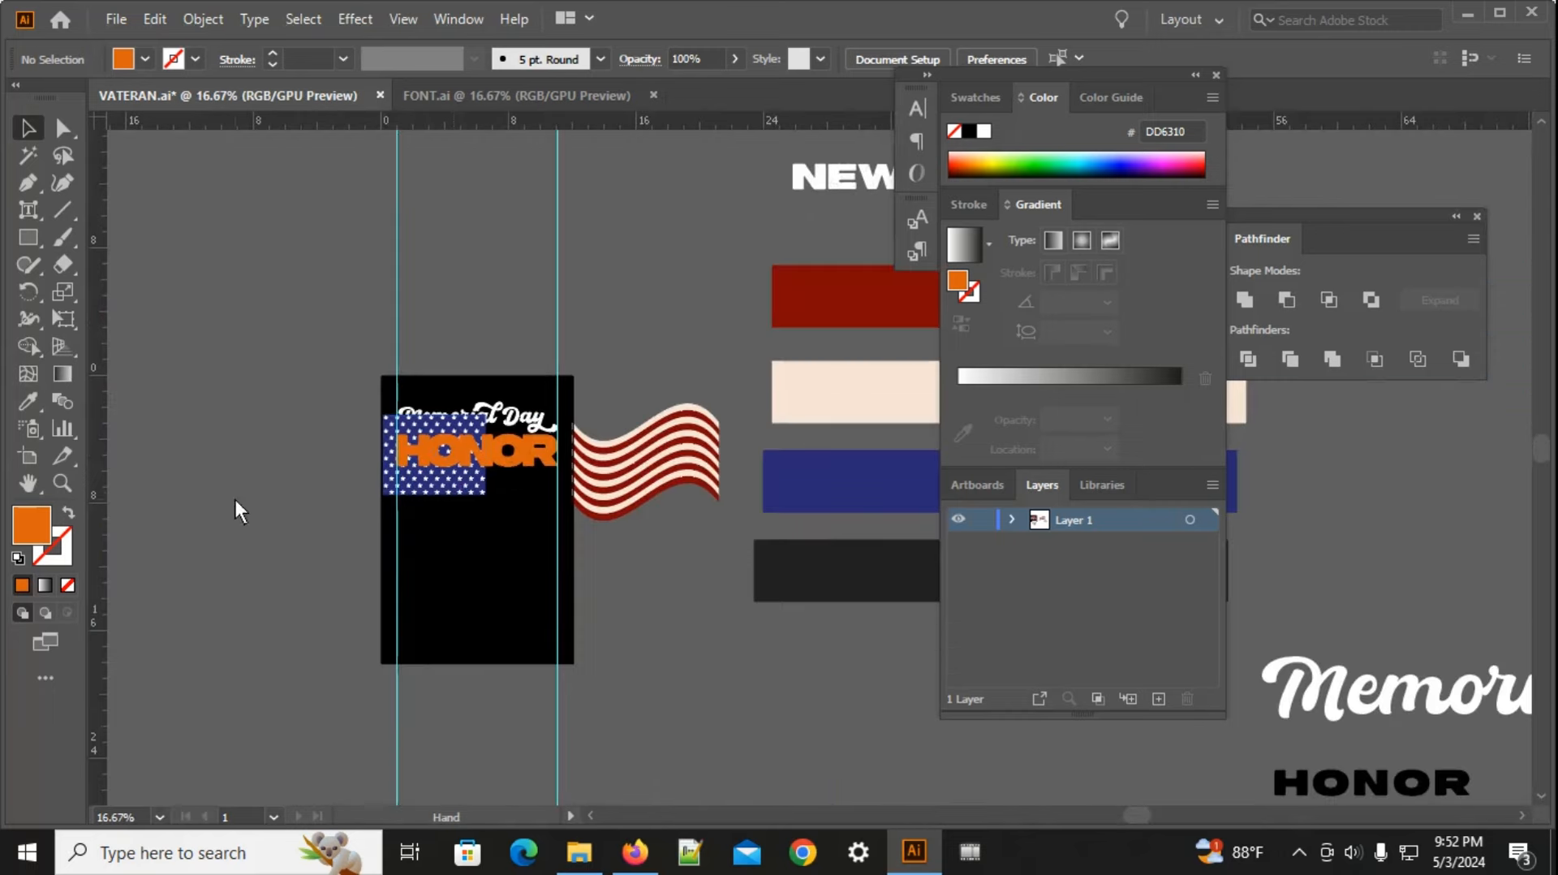
scroll(434, 443, "up", 4)
Step: Scale the star pattern down slightly around its centre and nudge it to cover the H and first O of HONOR
left_click(446, 358)
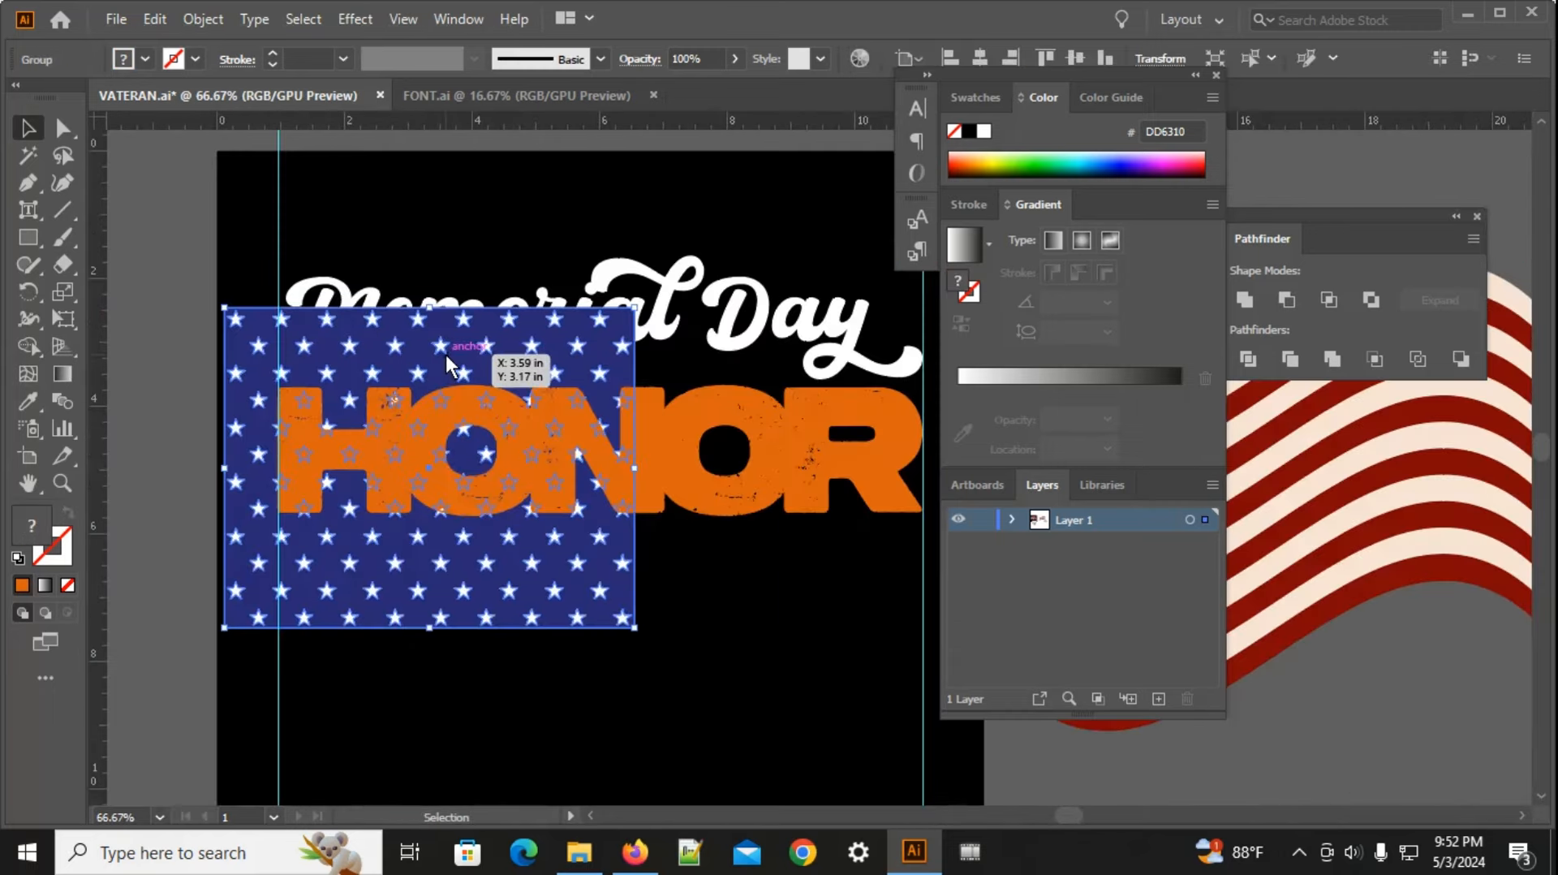
left_click_drag(629, 312, 599, 335)
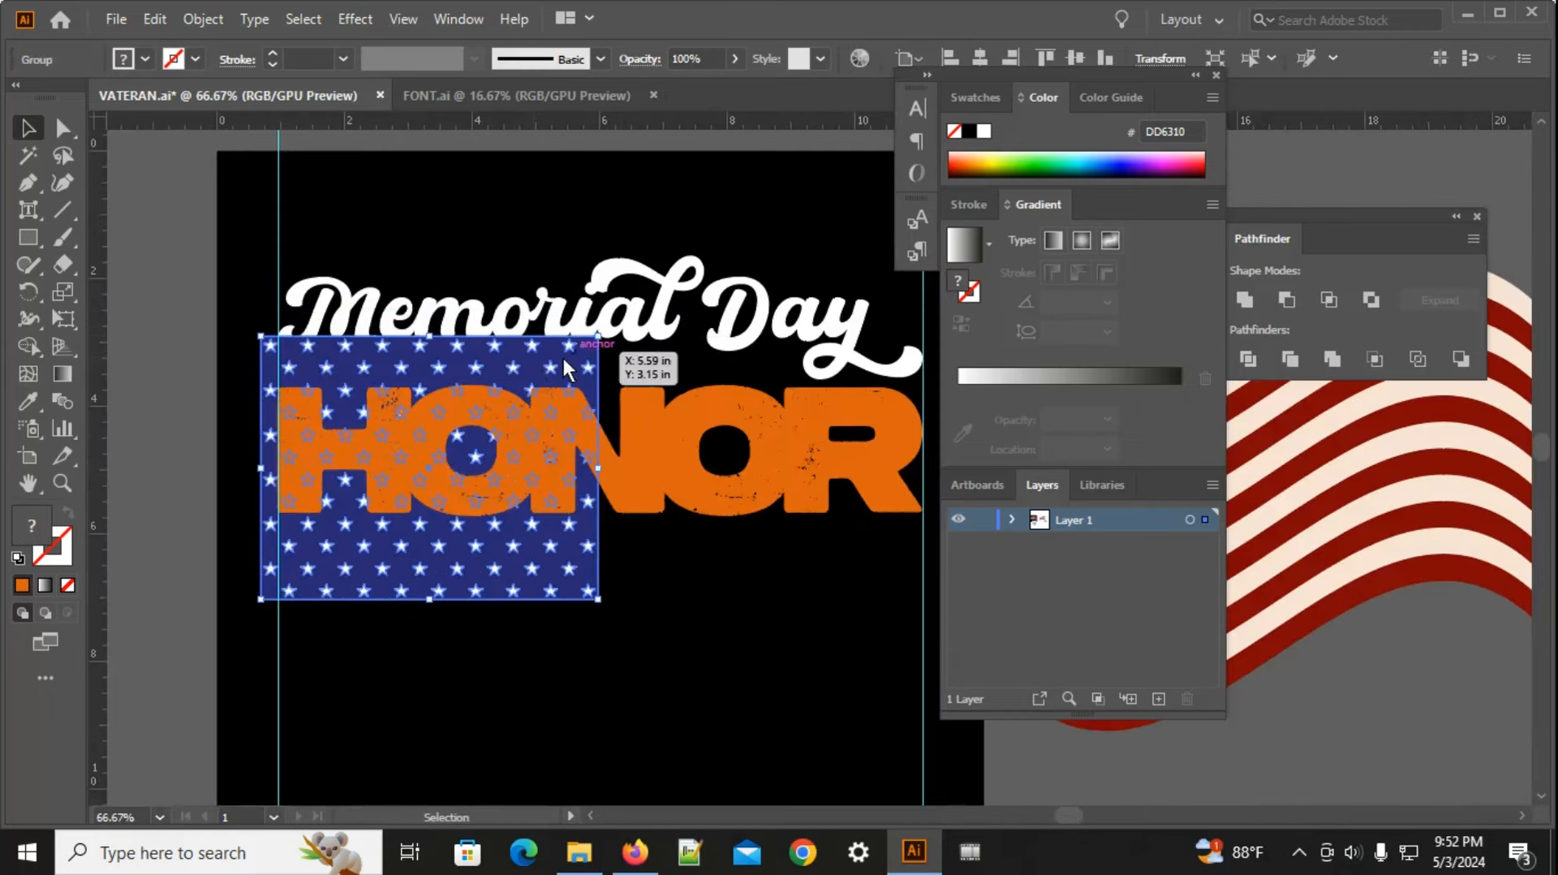
left_click(344, 671)
left_click(325, 458)
left_click(422, 715)
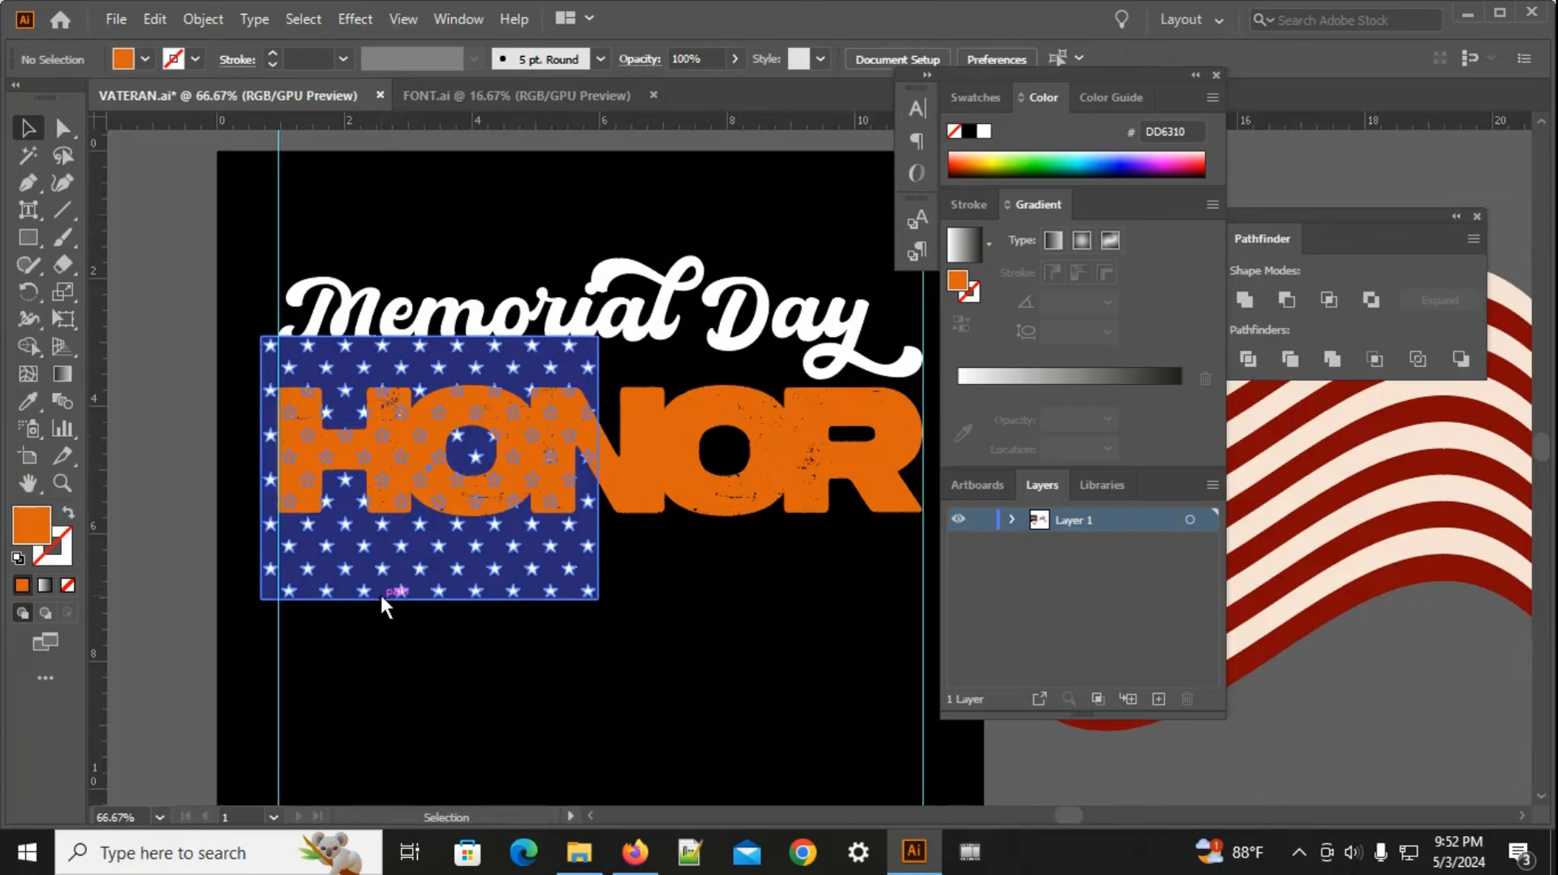
left_click(380, 591)
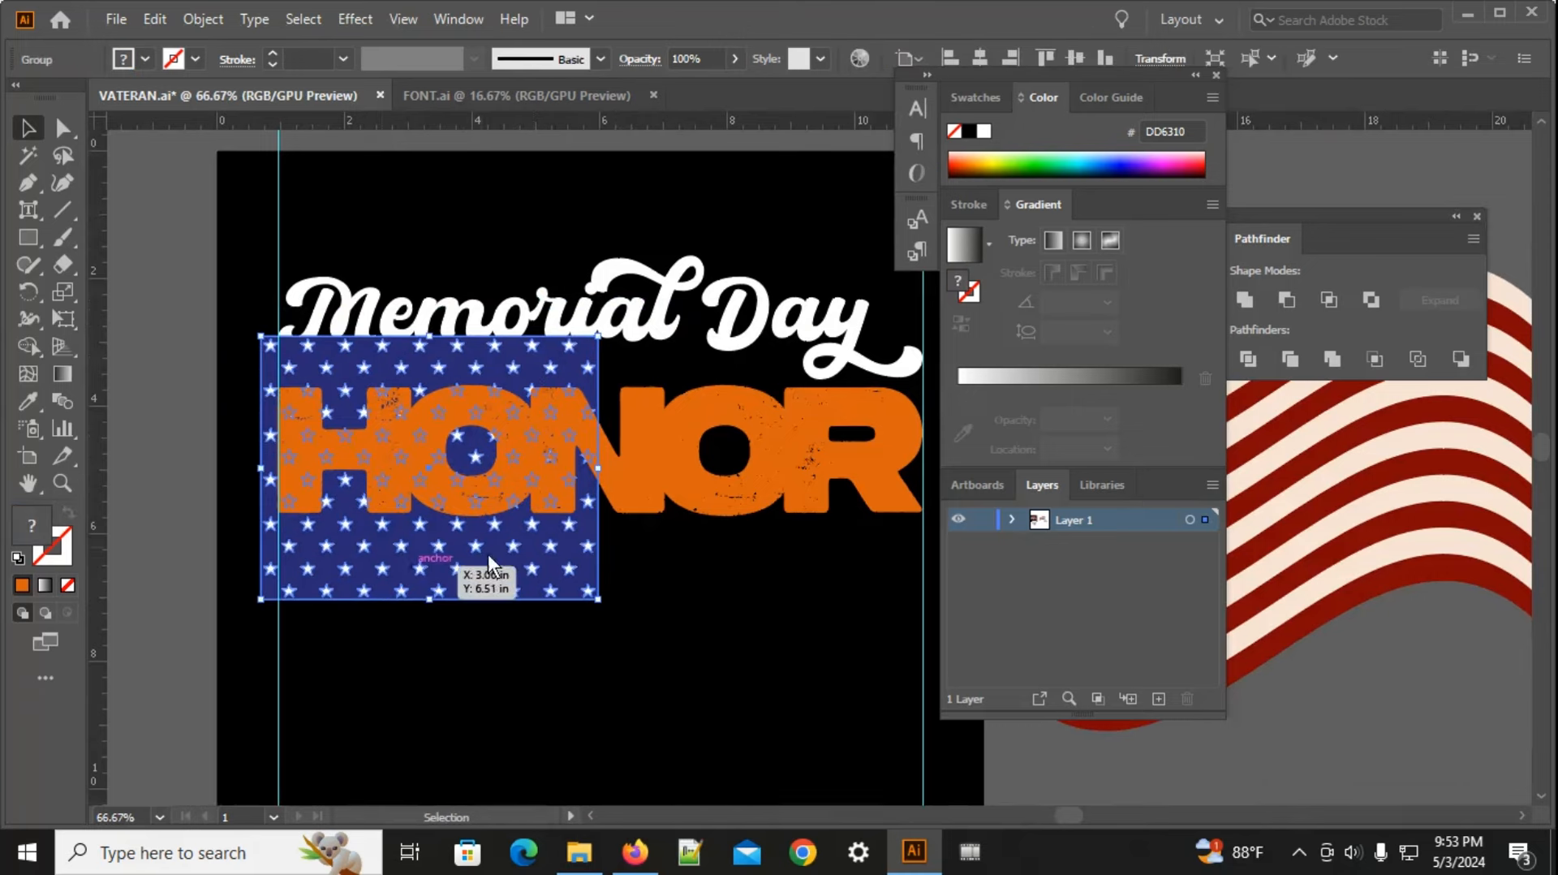
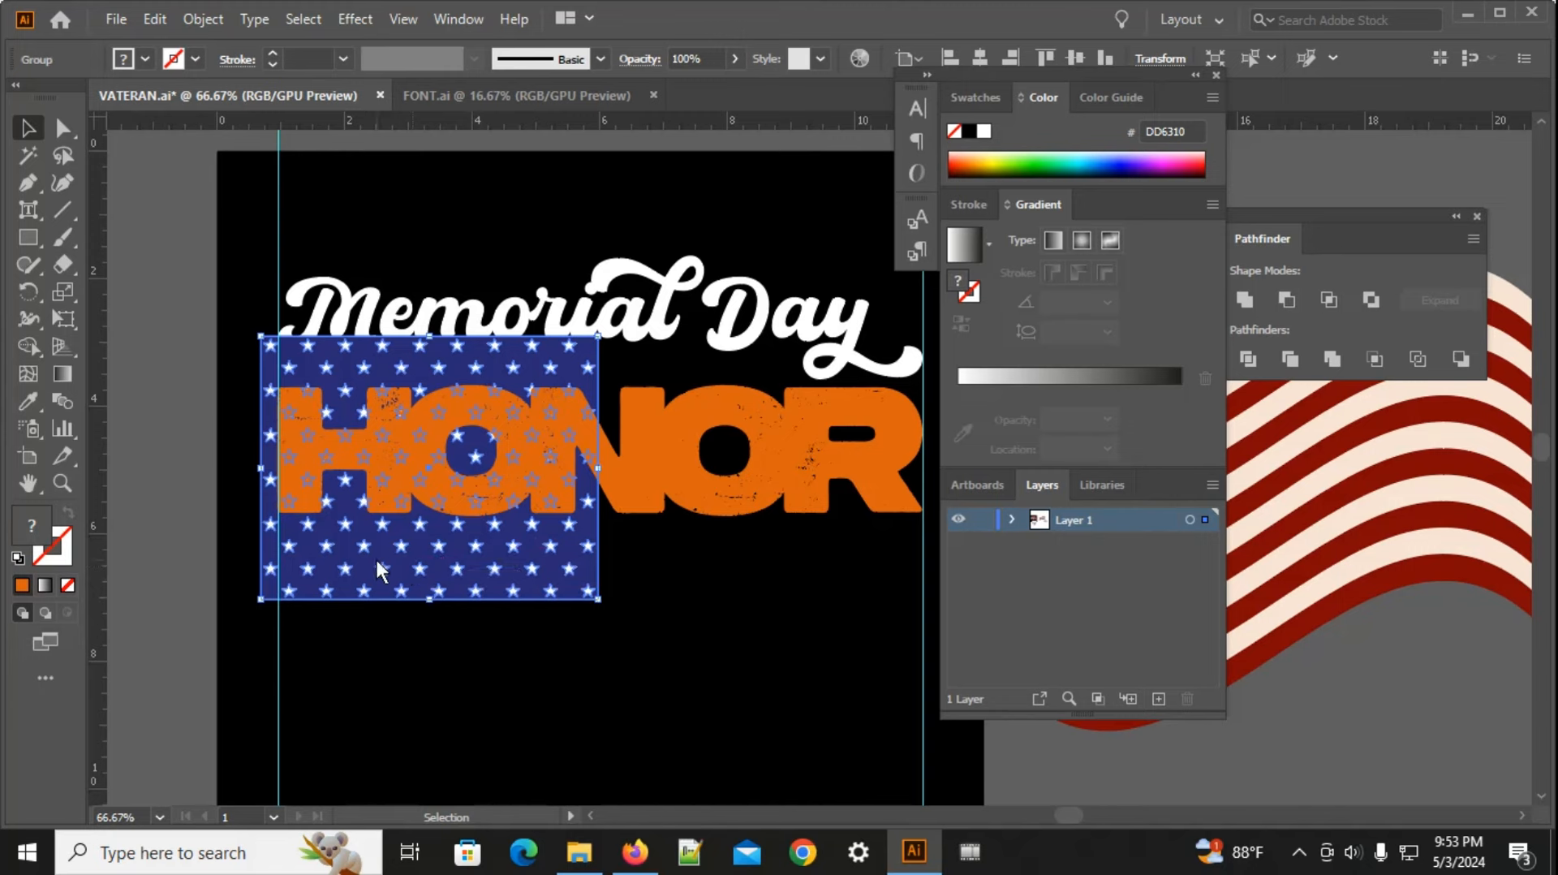
left_click_drag(377, 562, 393, 566)
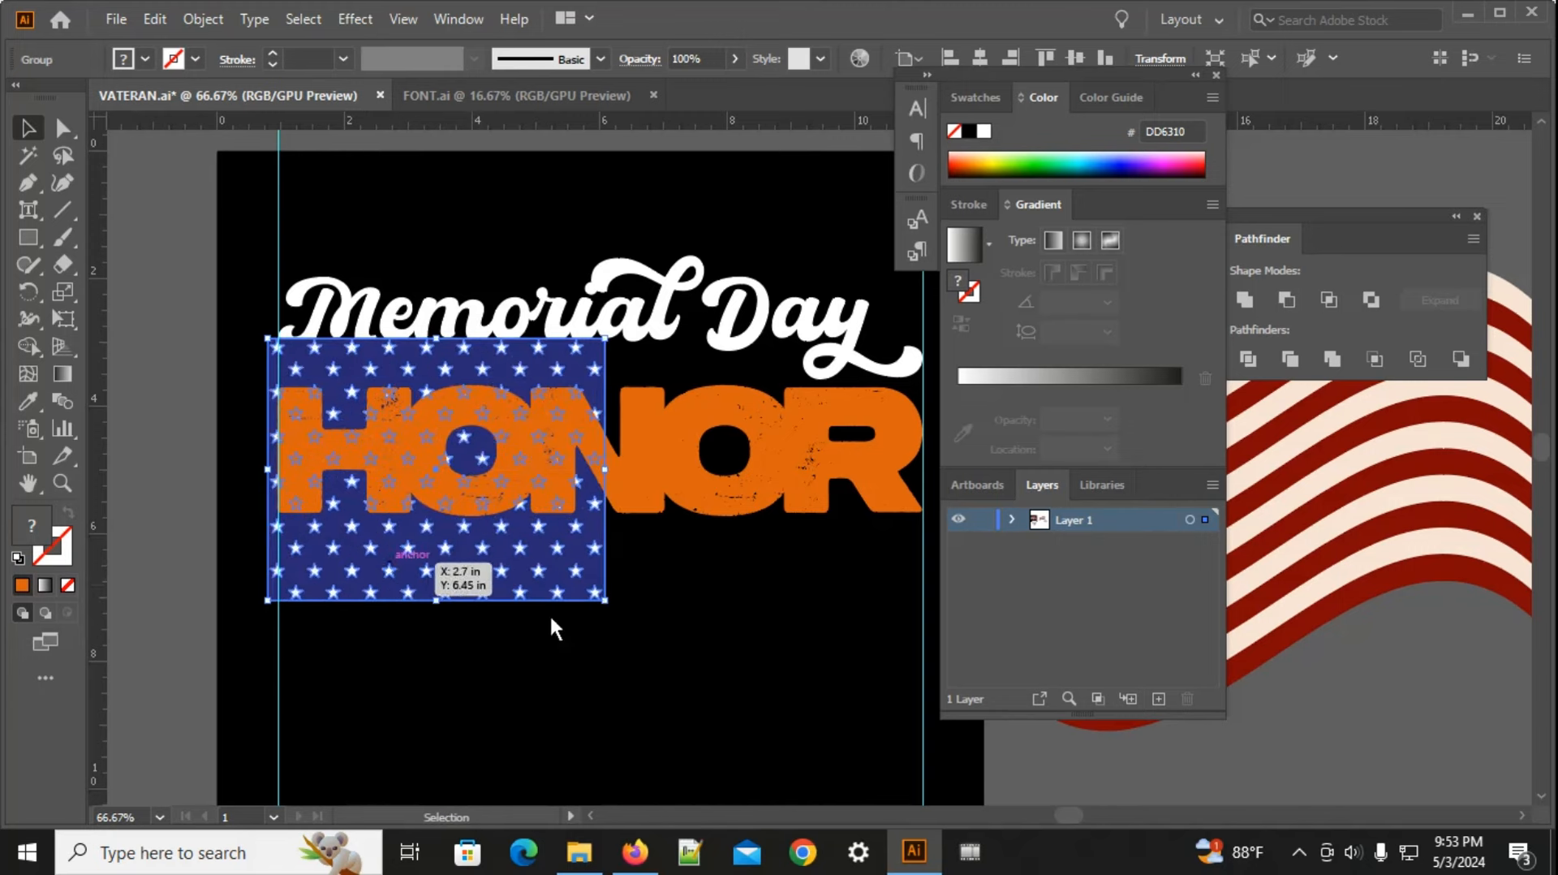
left_click(475, 656)
Step: Duplicate the star pattern in place behind the HONOR lettering so the H and first O each have a copy
left_click(428, 454)
left_click(360, 455)
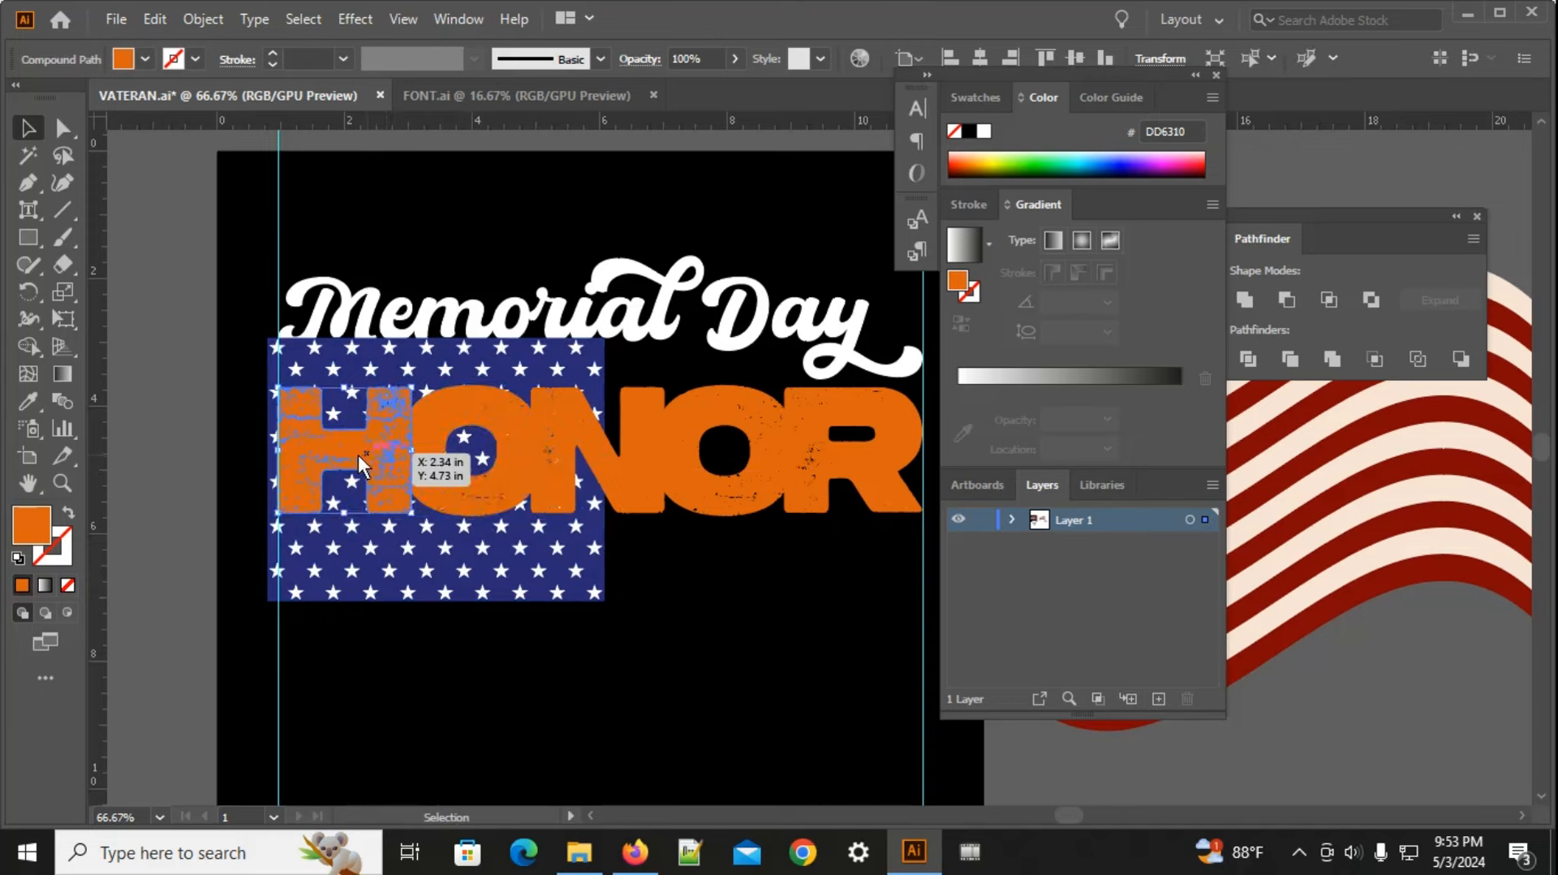
left_click(401, 575)
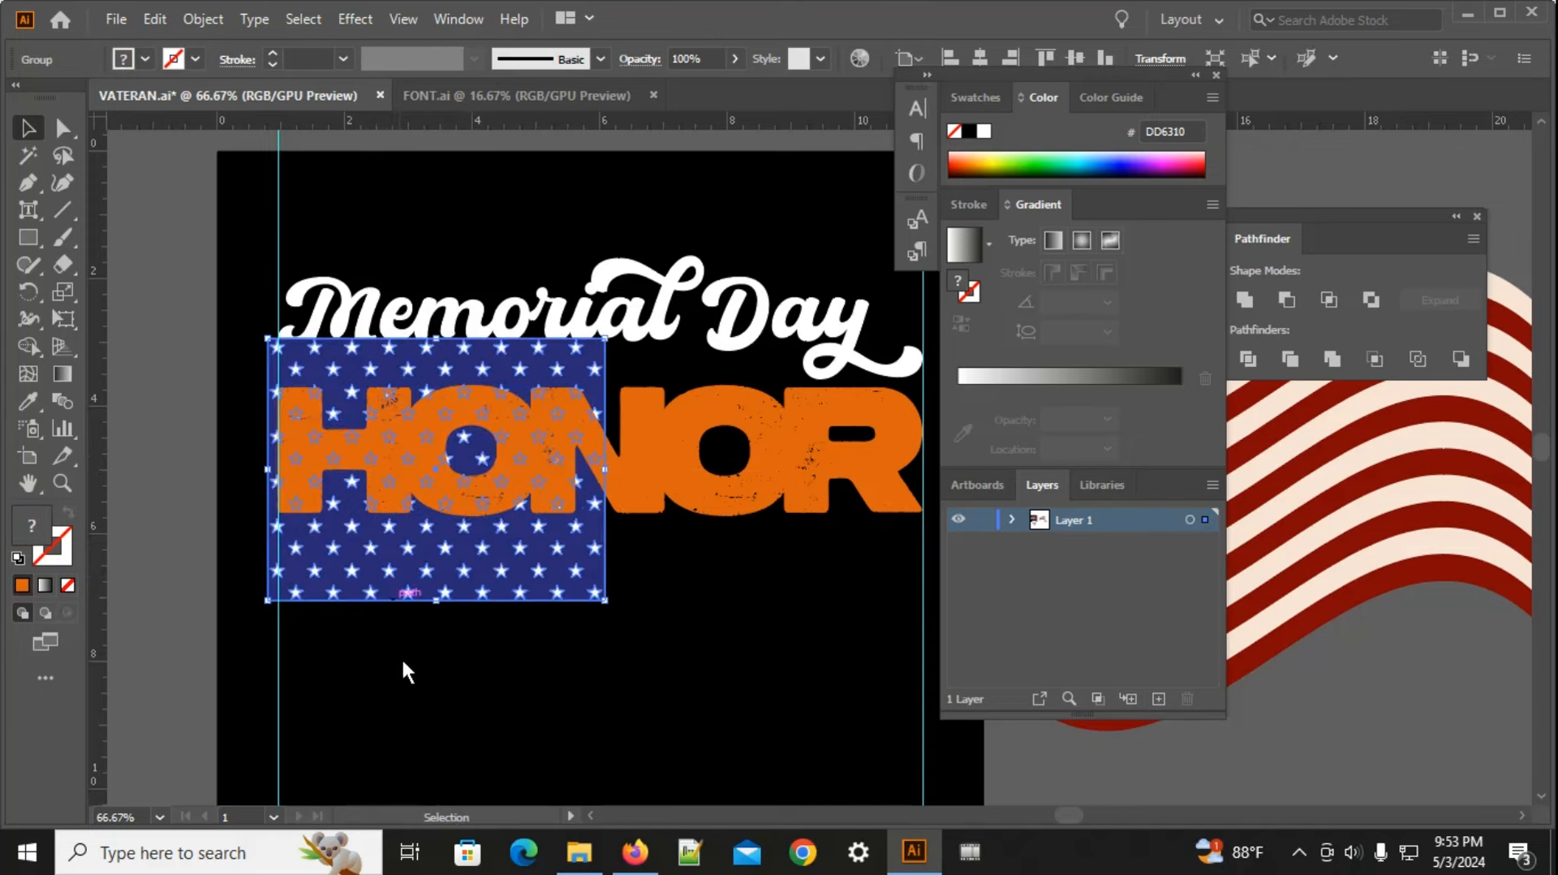
left_click(403, 662)
left_click(387, 589)
left_click_drag(386, 588, 690, 794)
key("a")
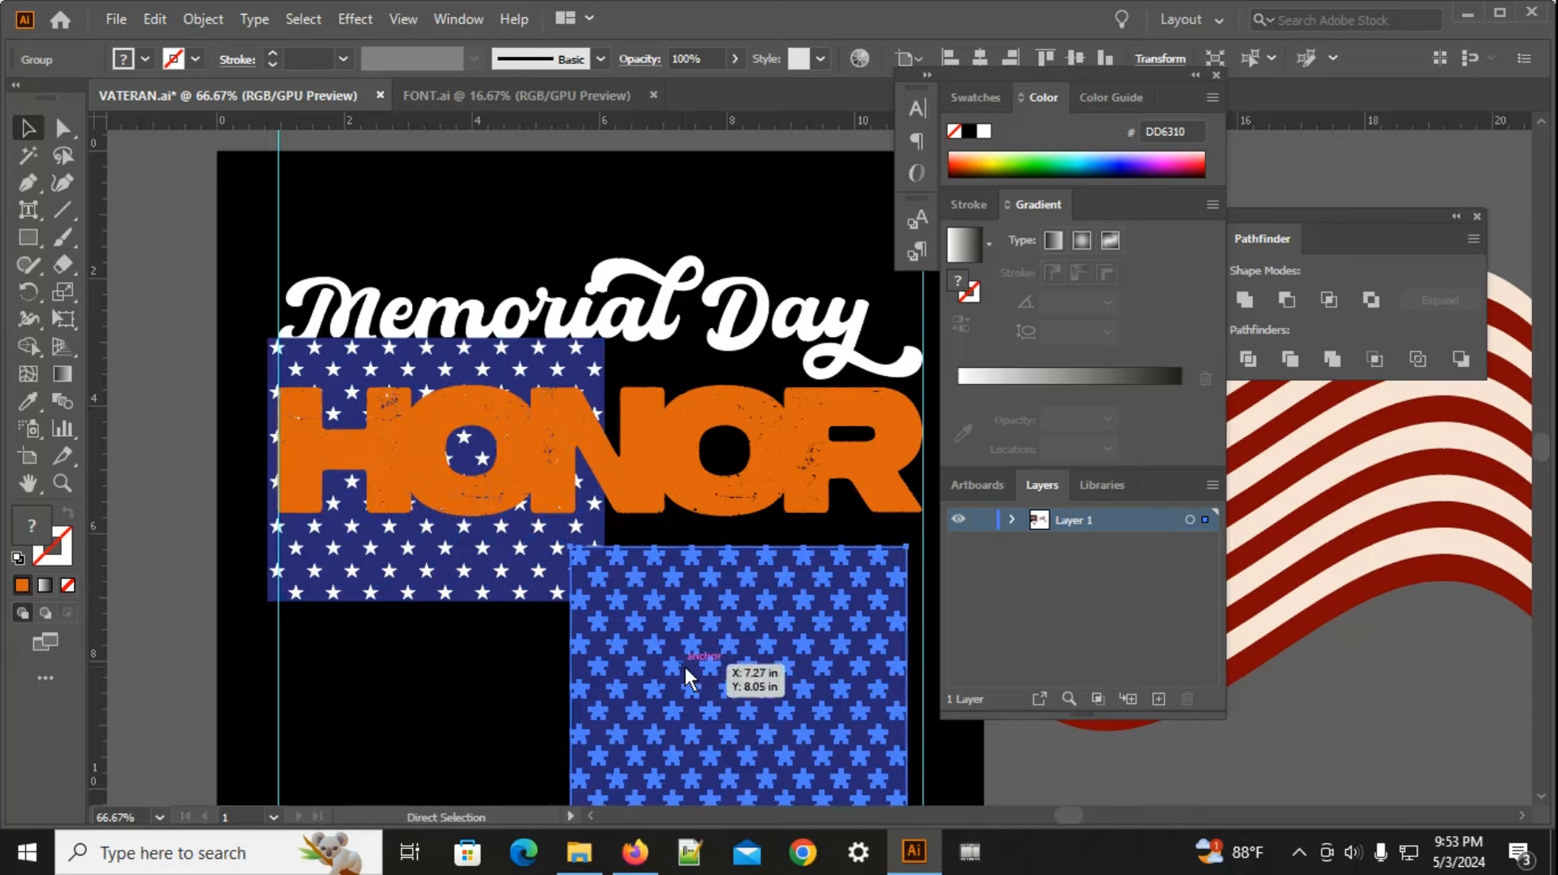
key("ctrl+z")
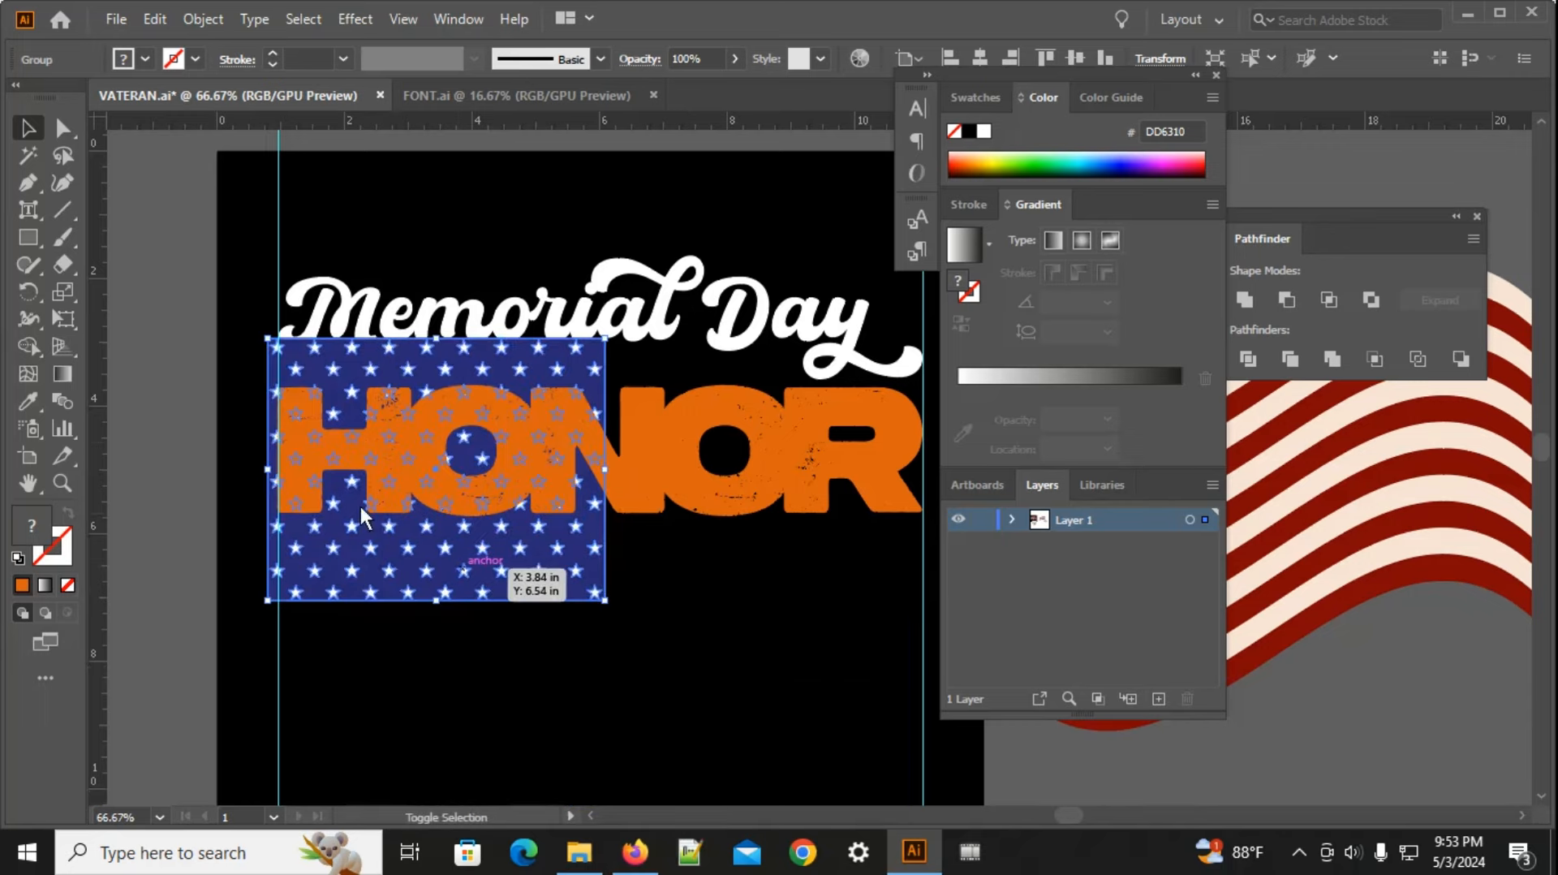
Step: Make a clipping mask from the letter H and the upper star pattern, accepting the complex mask
scroll(278, 442, "up", 4)
left_click(362, 458, "shift")
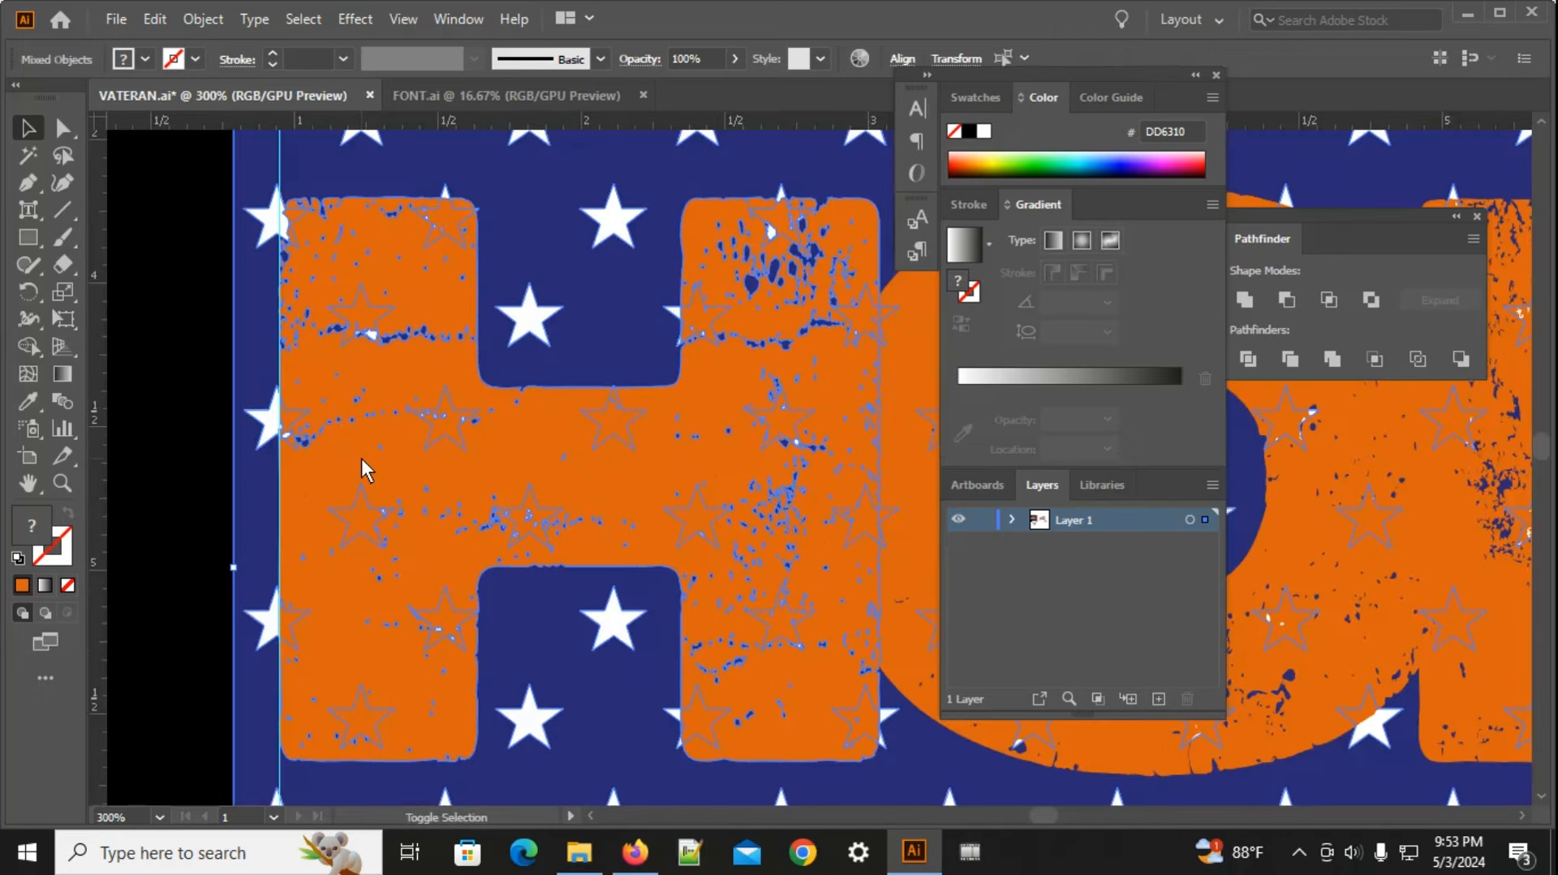
right_click(362, 458)
left_click(474, 286)
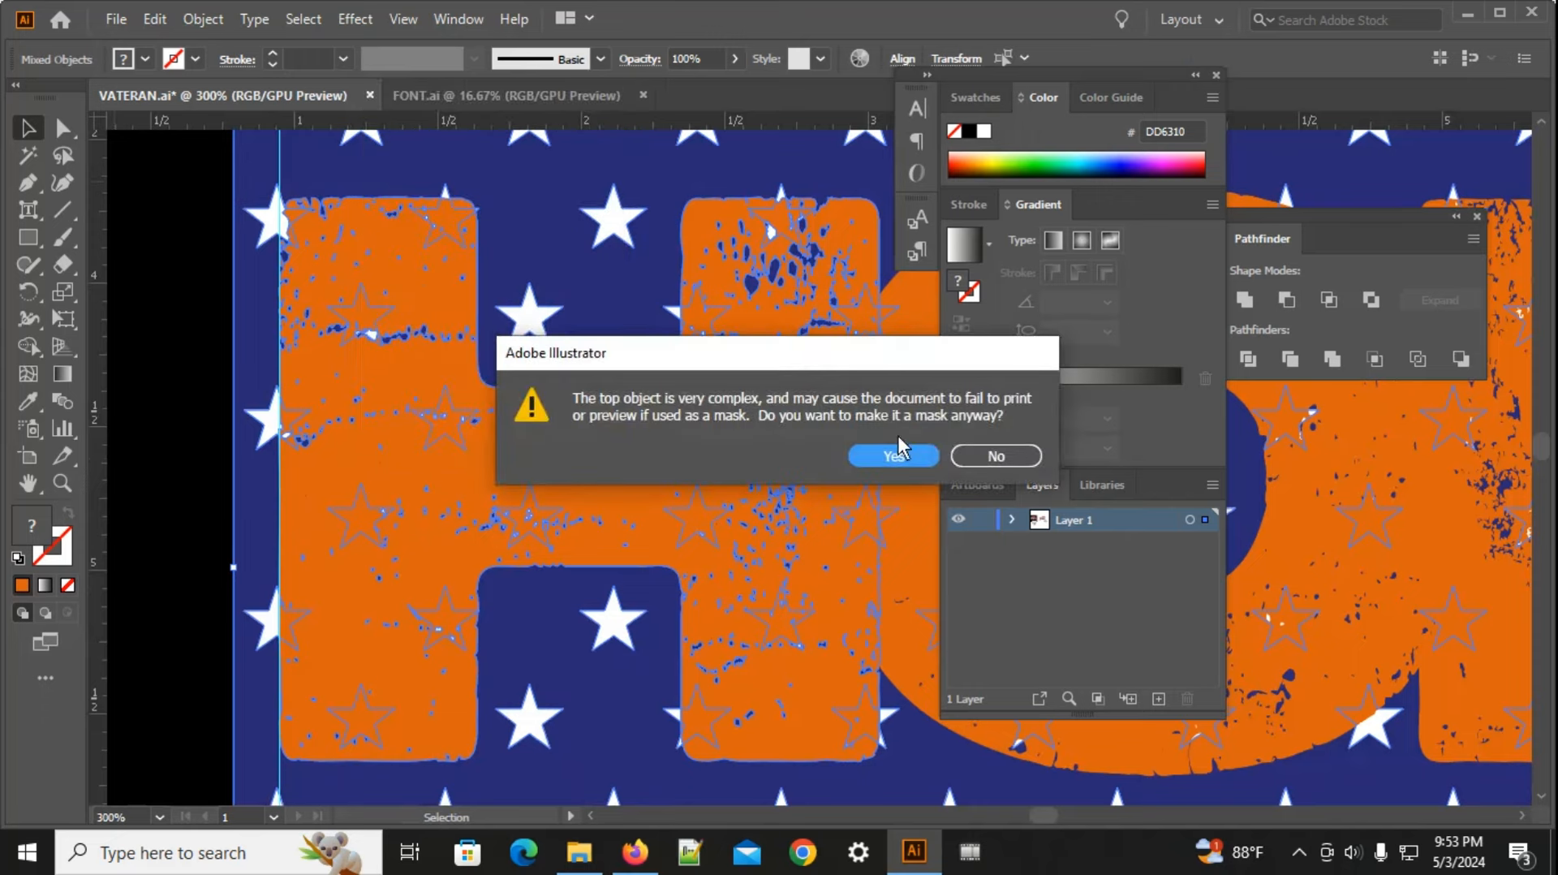
left_click(902, 456)
key("ctrl+1")
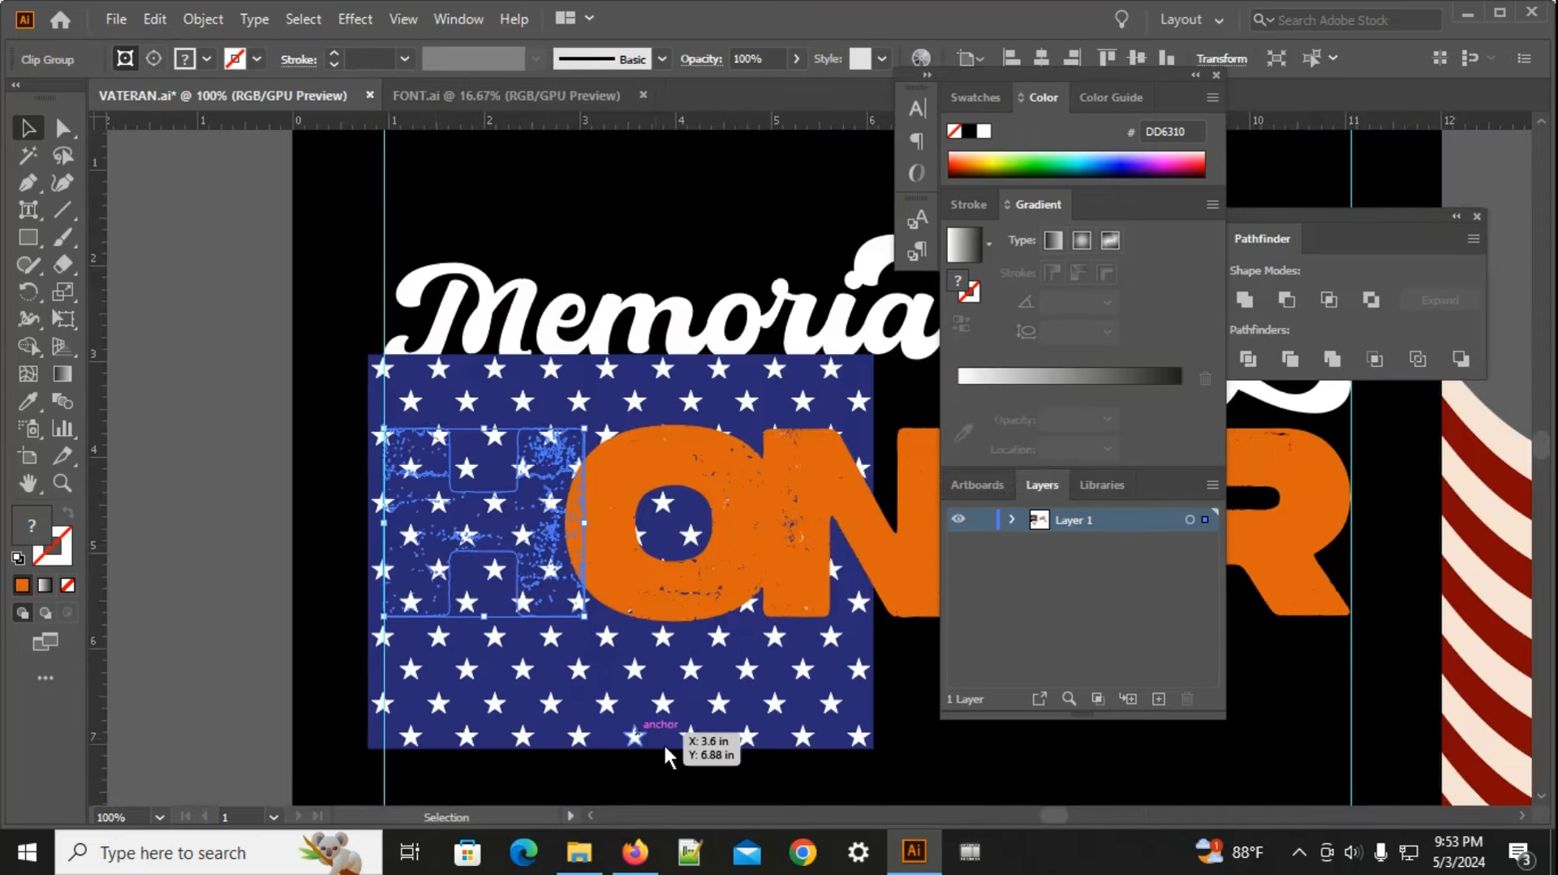
Step: Make a clipping mask from the first O of HONOR and the remaining star pattern, accepting the complex mask
left_click(652, 692)
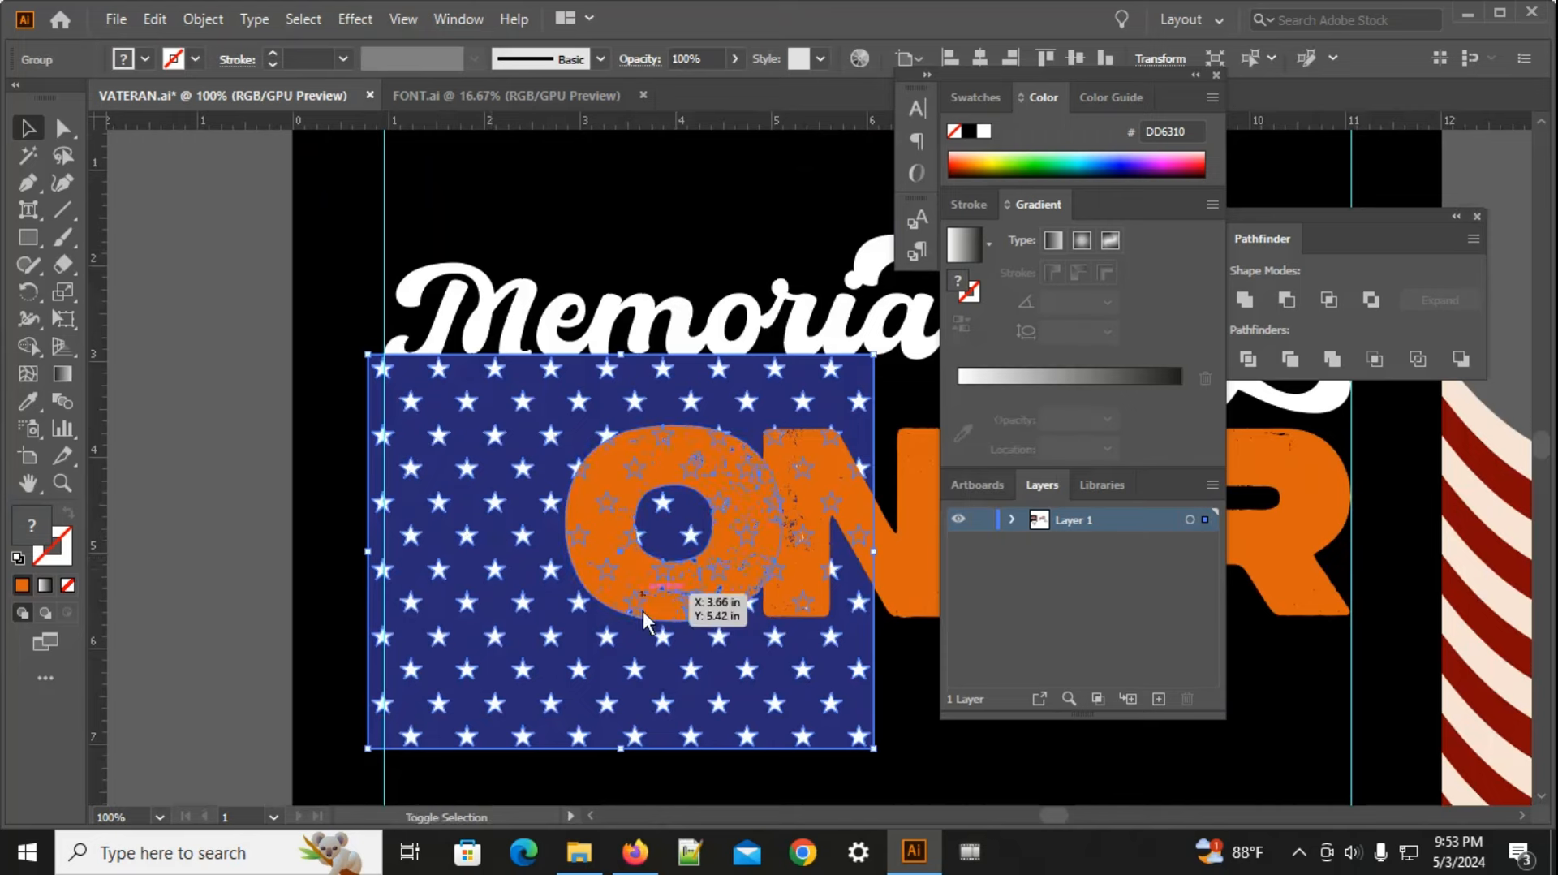
left_click(581, 561, "shift")
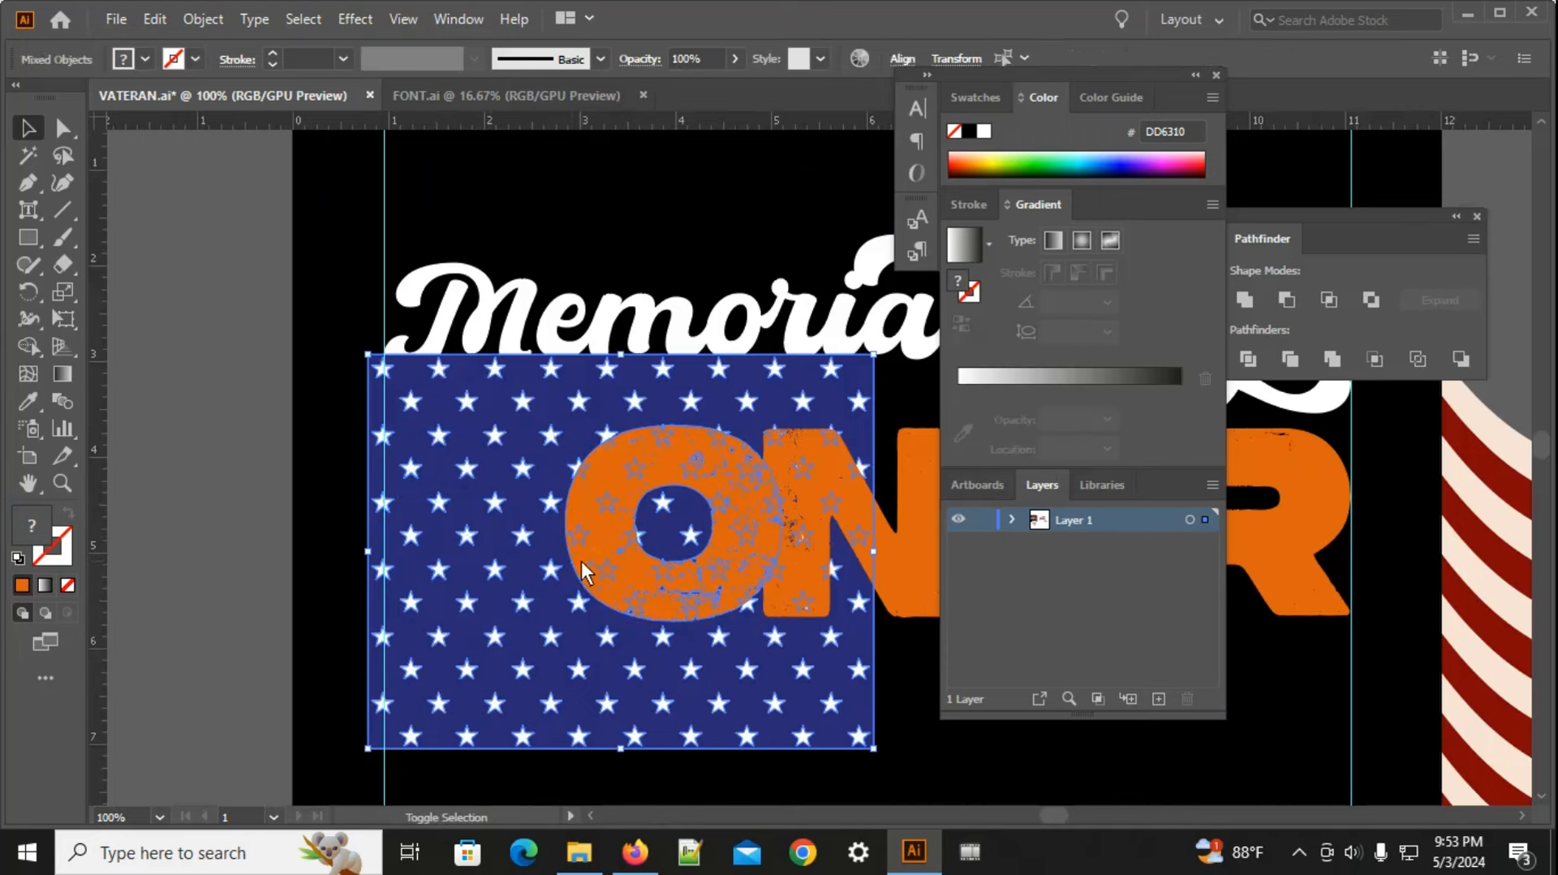
right_click(587, 553)
left_click(675, 385)
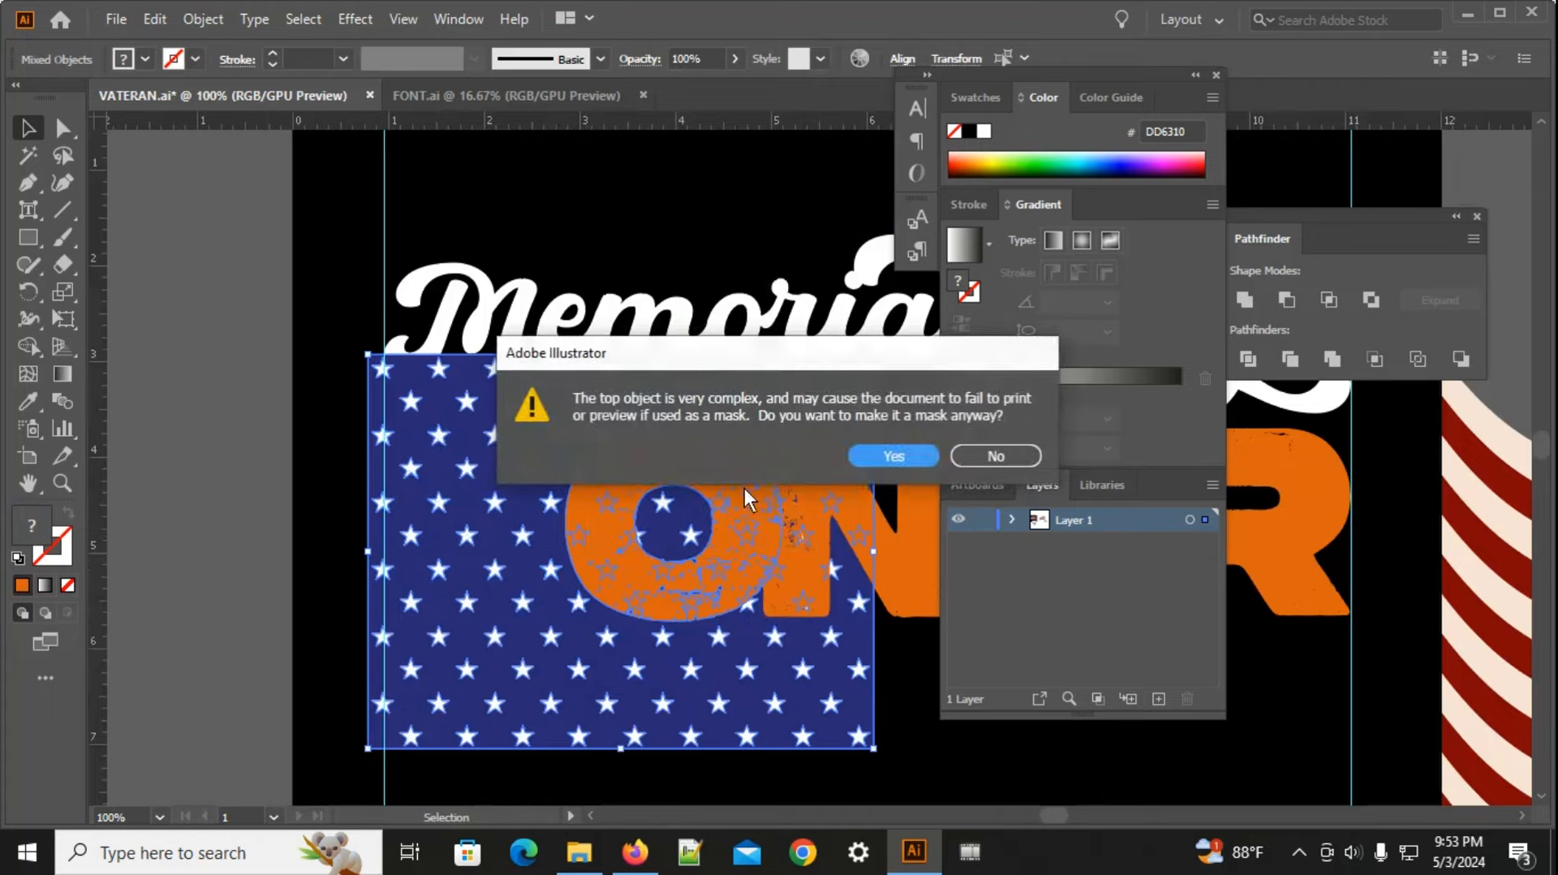
left_click(873, 458)
left_click(859, 692)
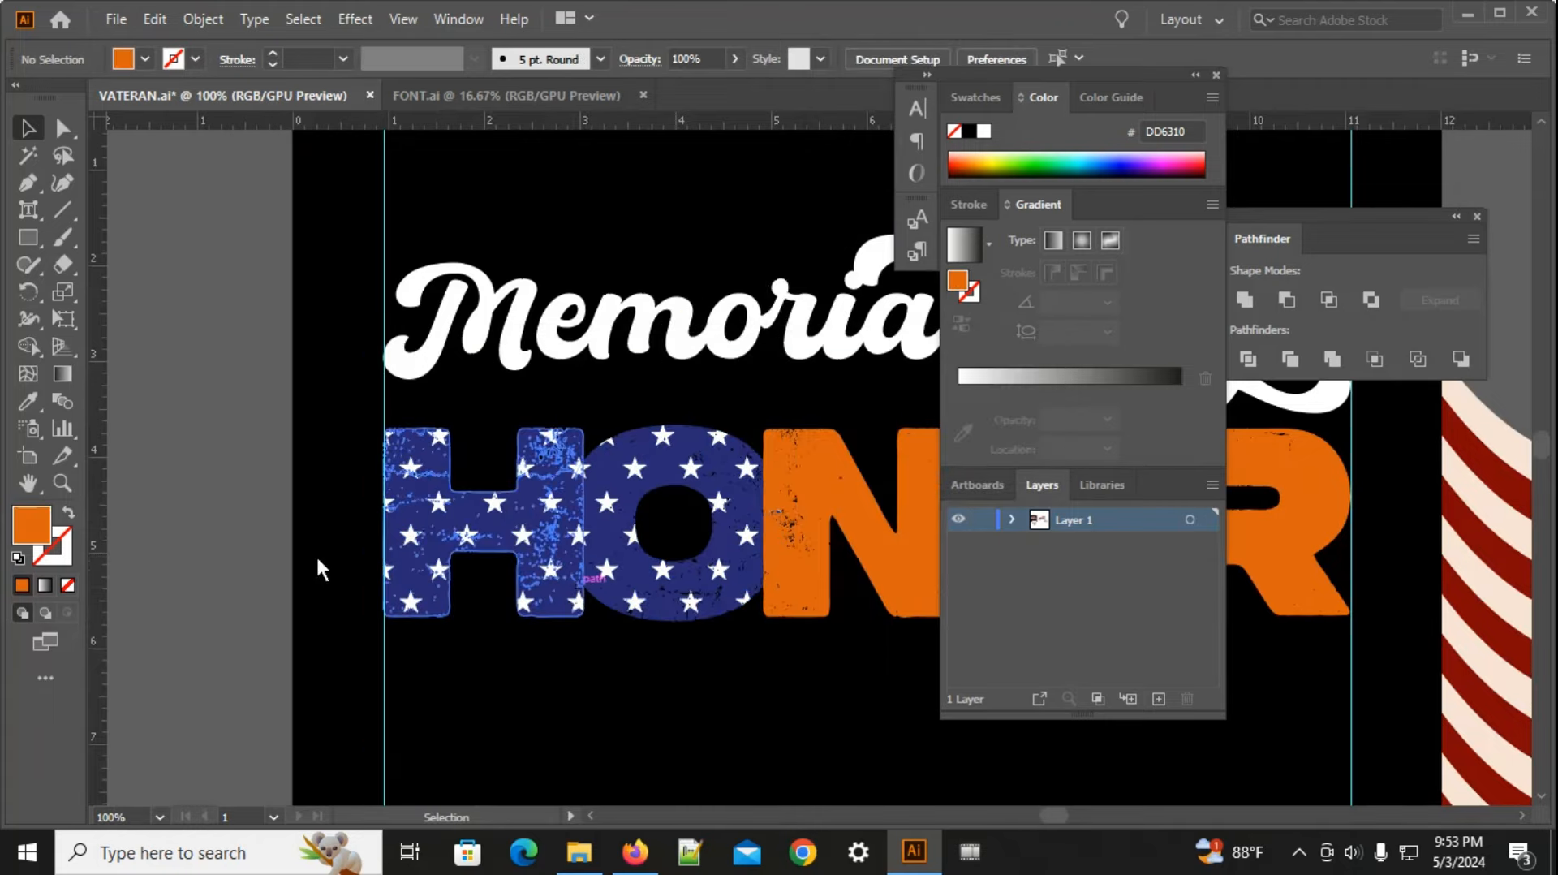
Step: Inspect the star-filled H and O up close and compare the layout with the reference artwork
scroll(296, 562, "down", 1)
scroll(671, 619, "up", 2)
left_click(414, 584)
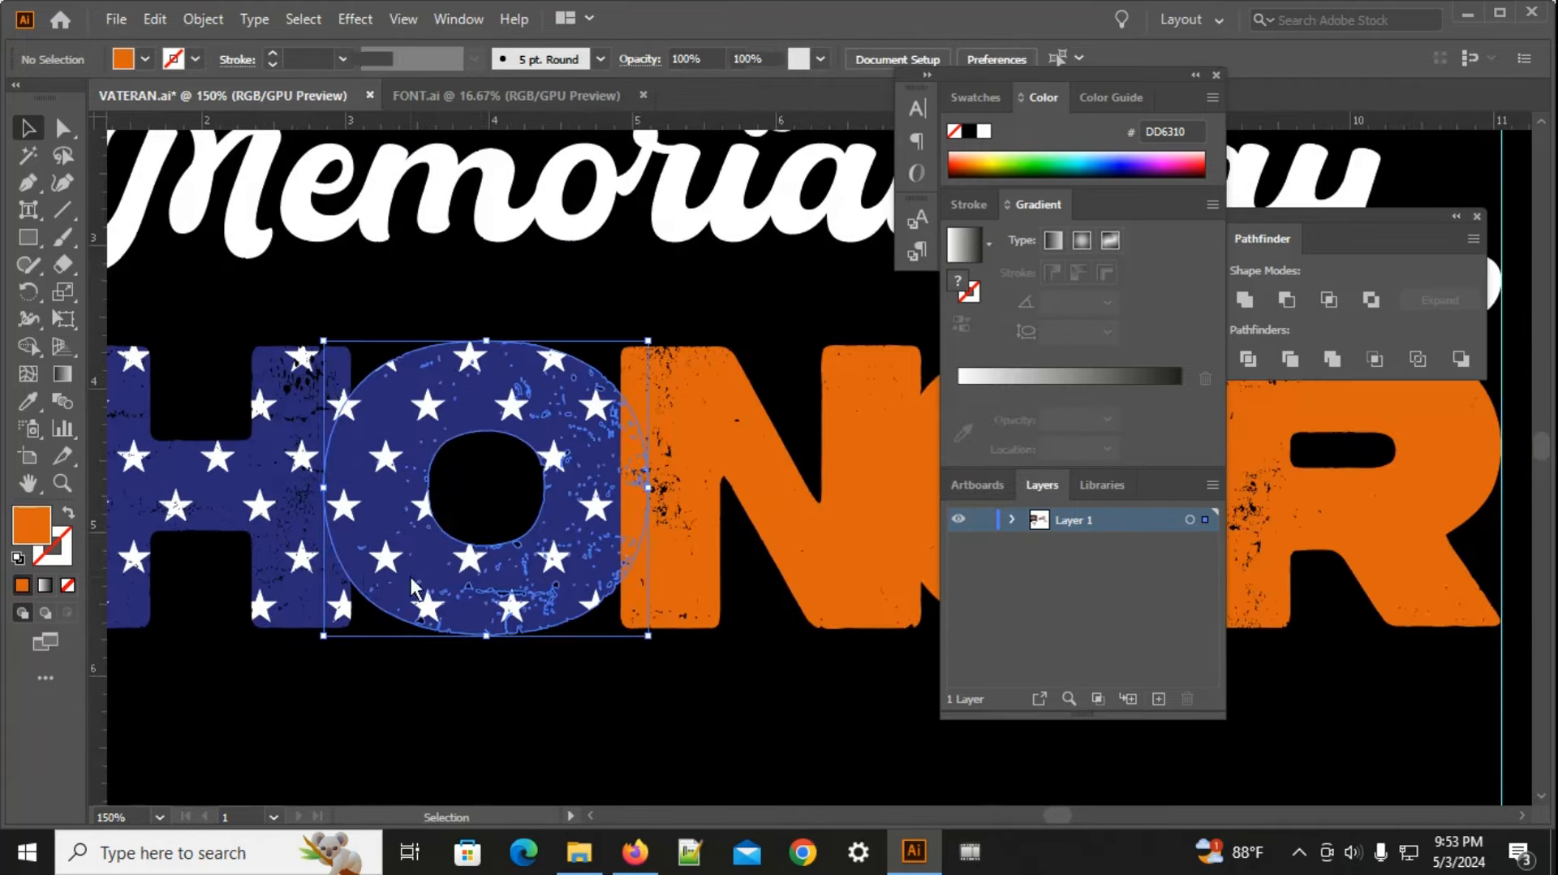
left_click(166, 489)
scroll(165, 489, "down", 3)
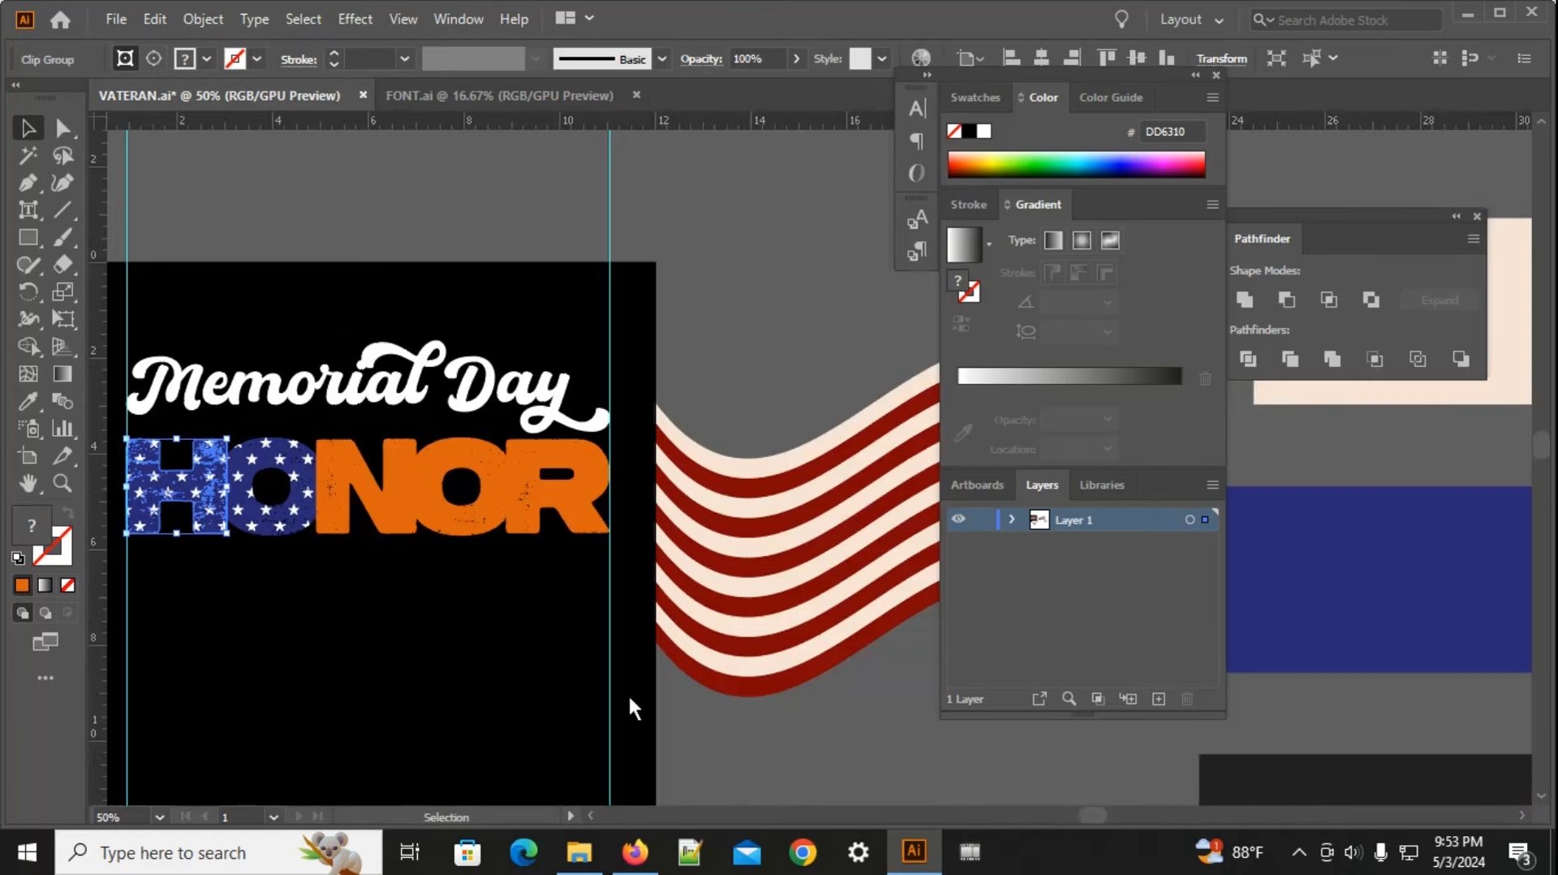
scroll(571, 617, "down", 2)
left_click_drag(621, 709, 655, 598)
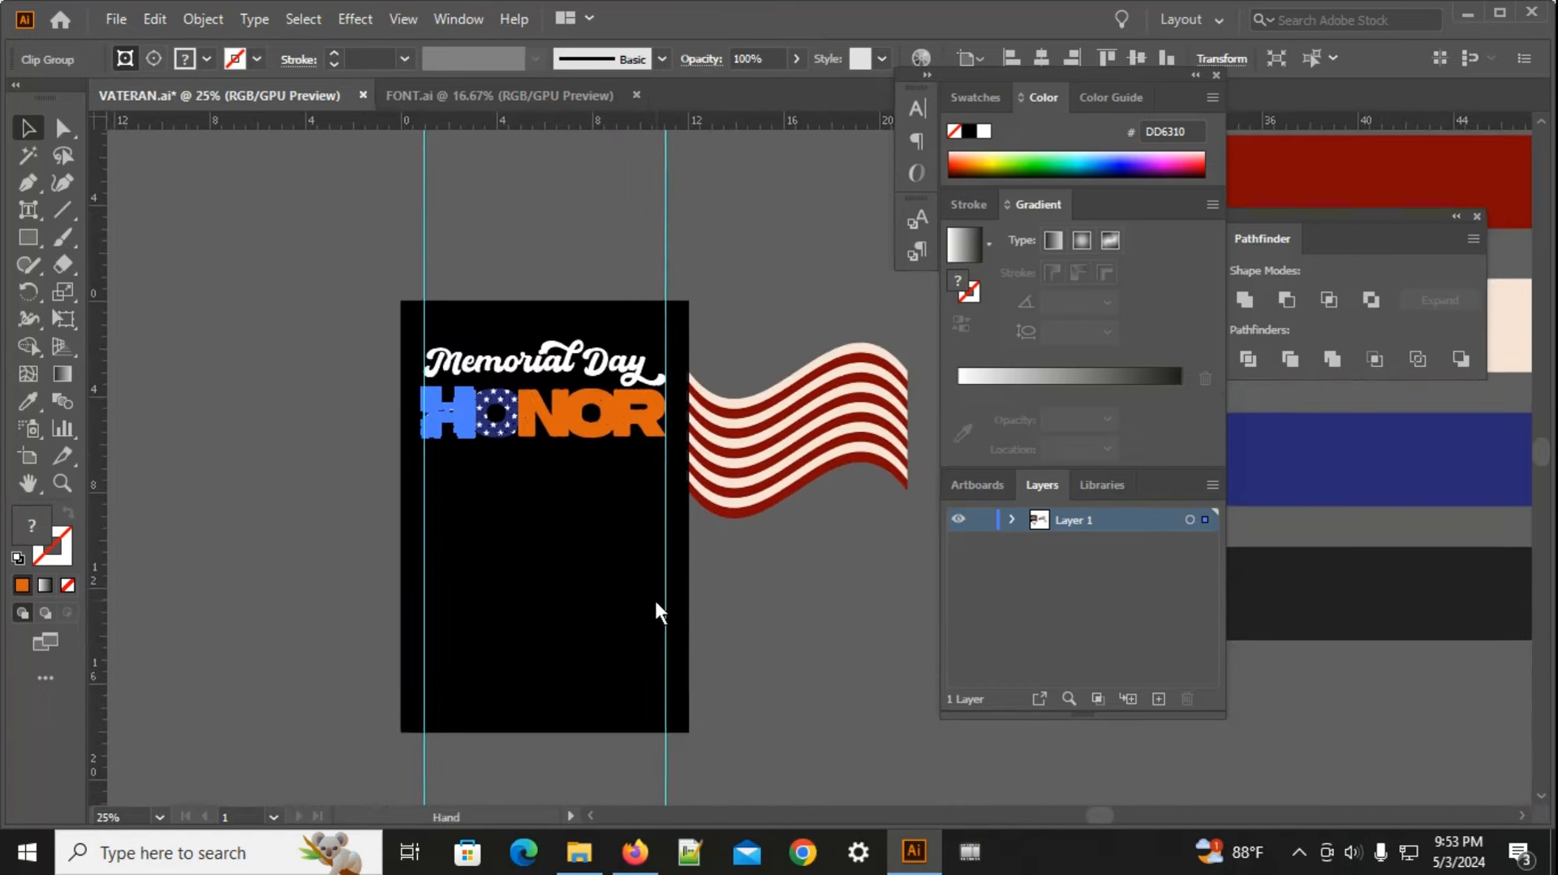
scroll(536, 593, "down", 1)
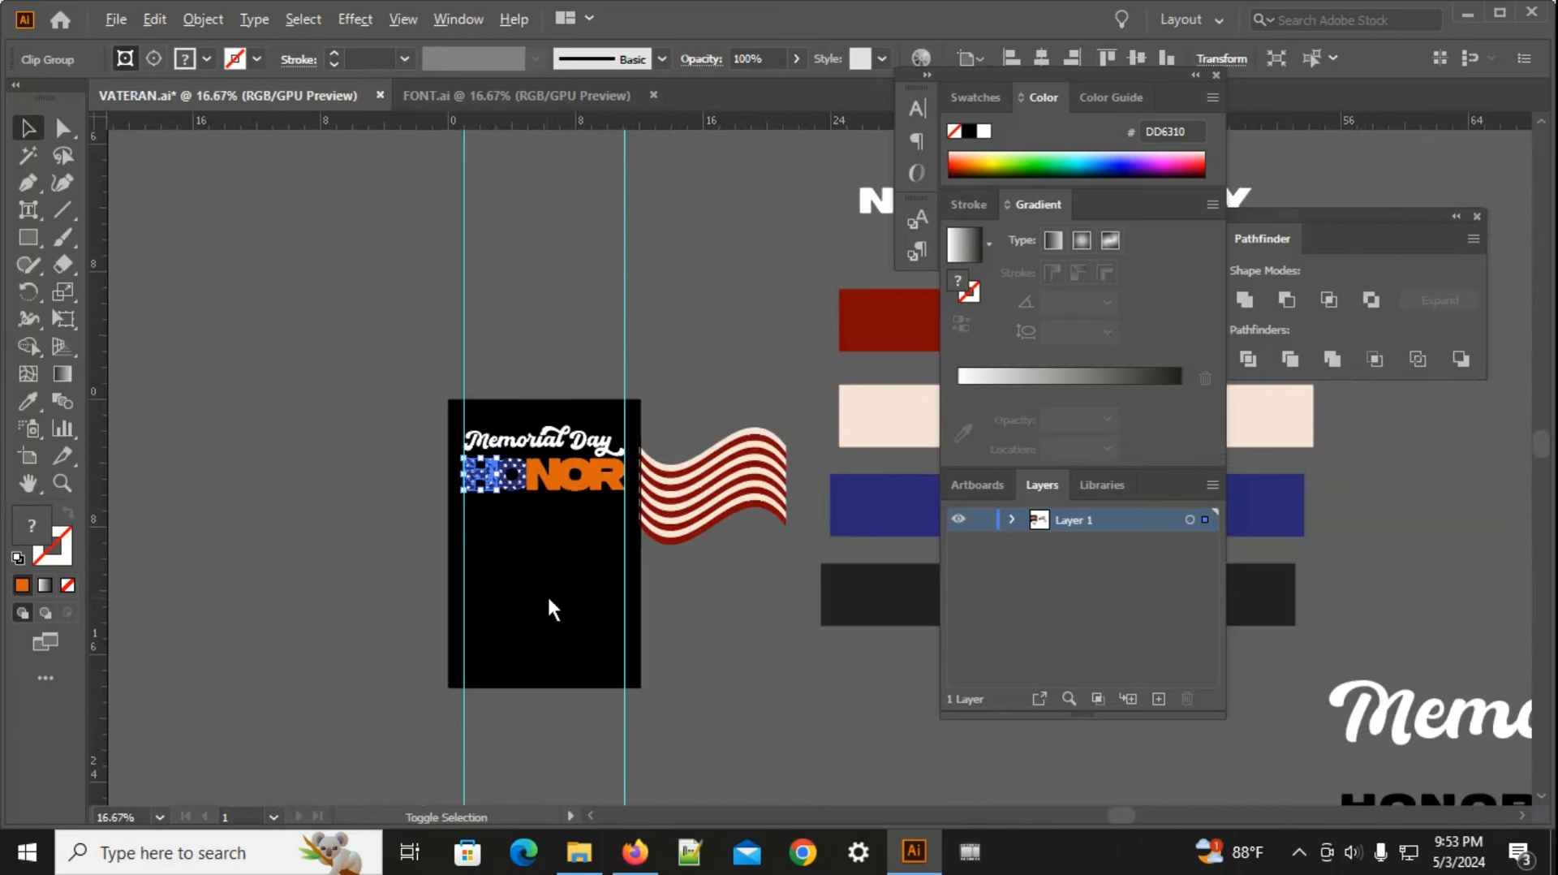
scroll(608, 600, "down", 1)
left_click_drag(562, 659, 630, 652)
scroll(619, 641, "down", 1)
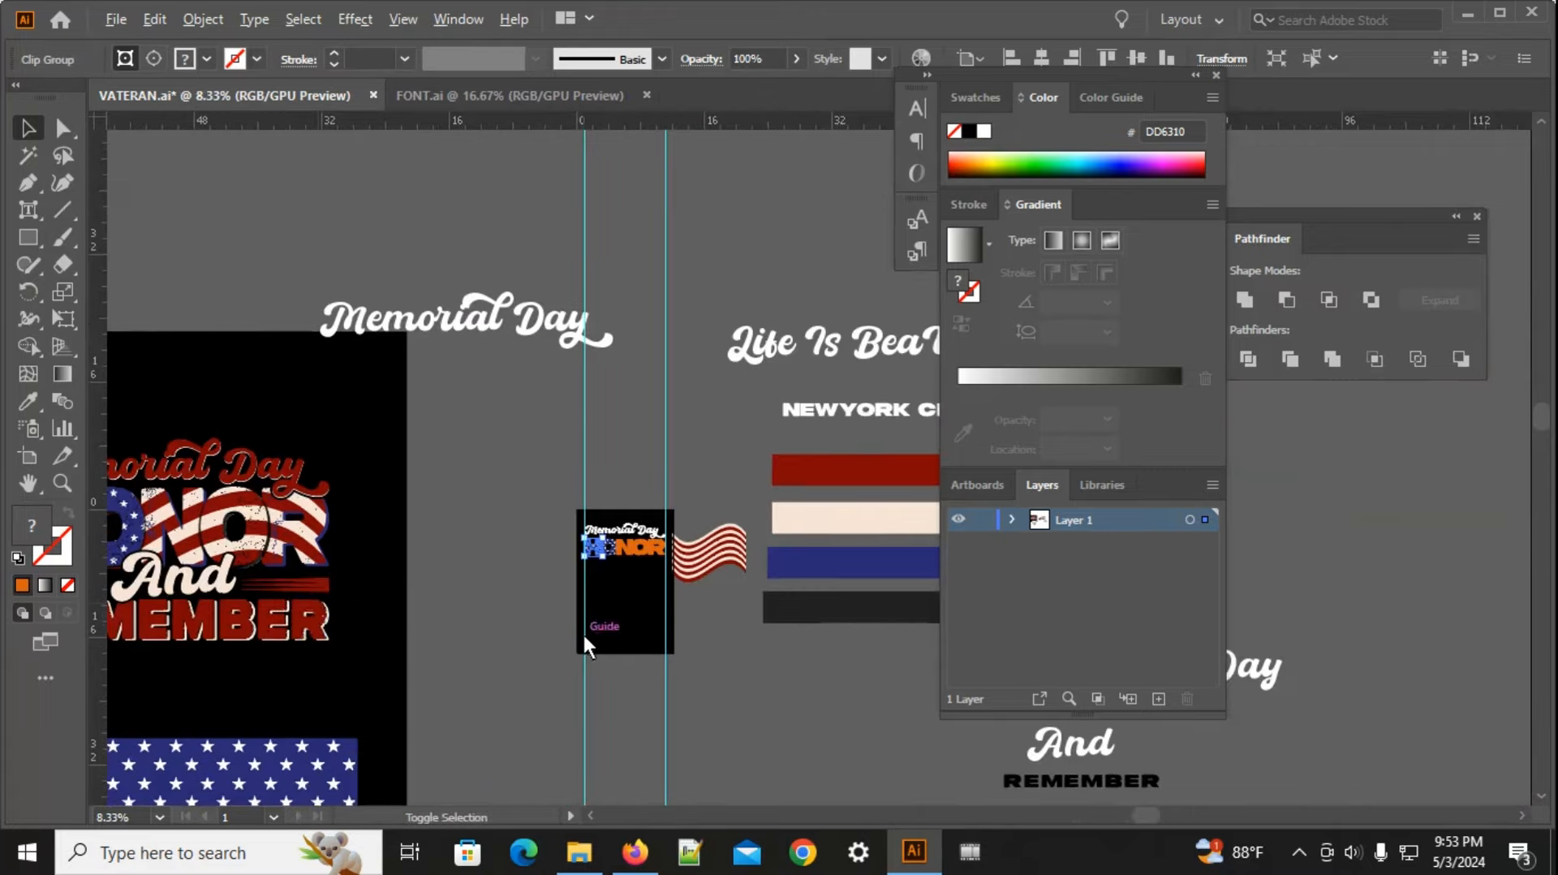
scroll(694, 548, "up", 4)
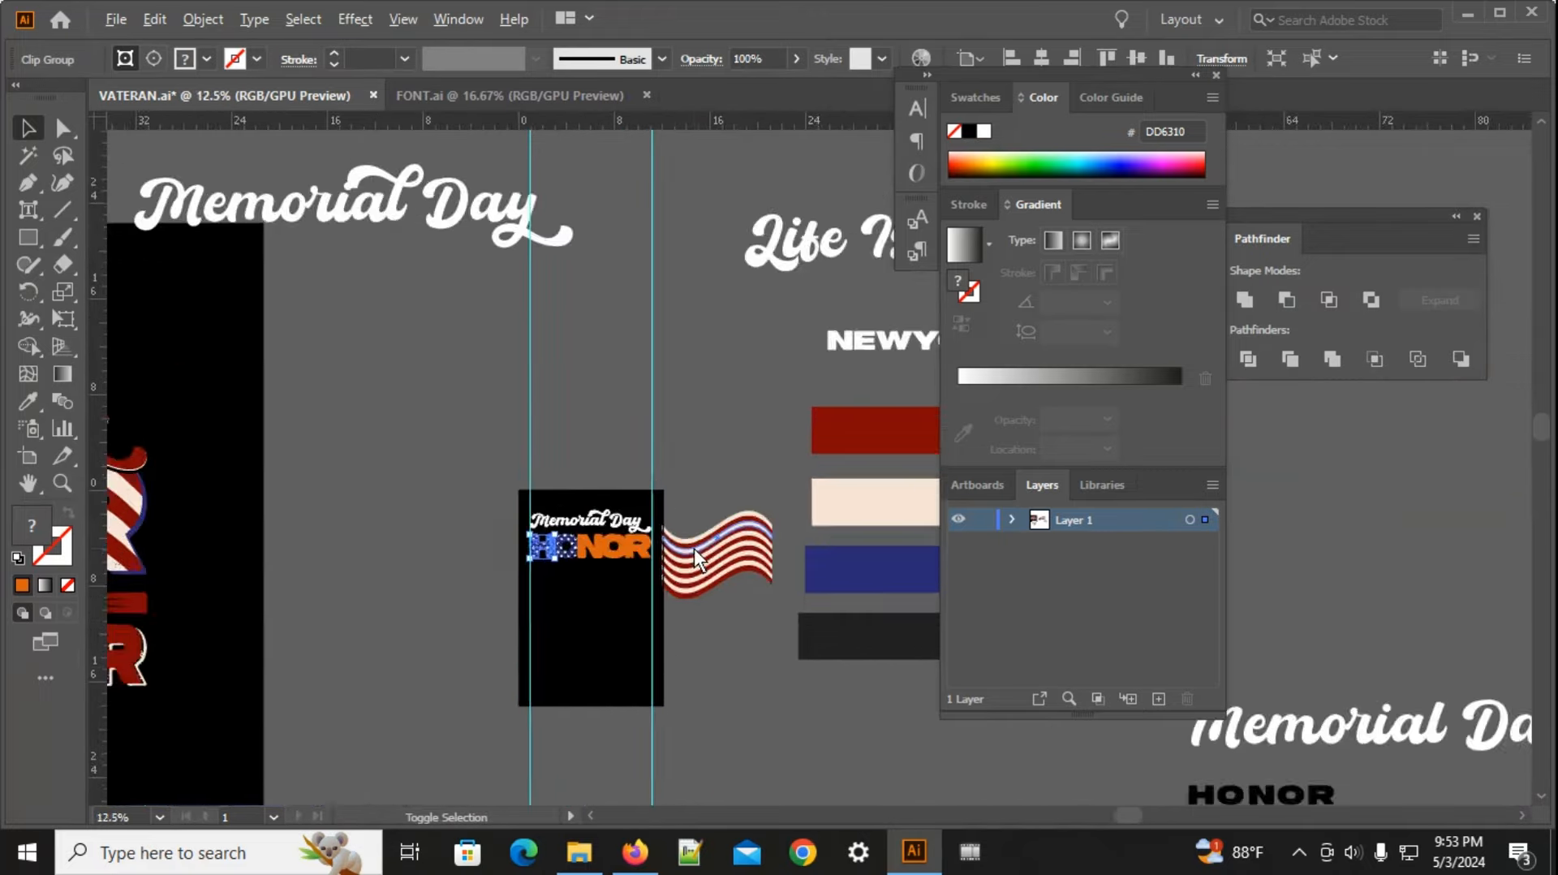
Step: Move the wavy cream-and-red stripes over the N, O and R of HONOR and scale them down around their centre
left_click_drag(770, 619, 504, 583)
scroll(499, 552, "up", 2)
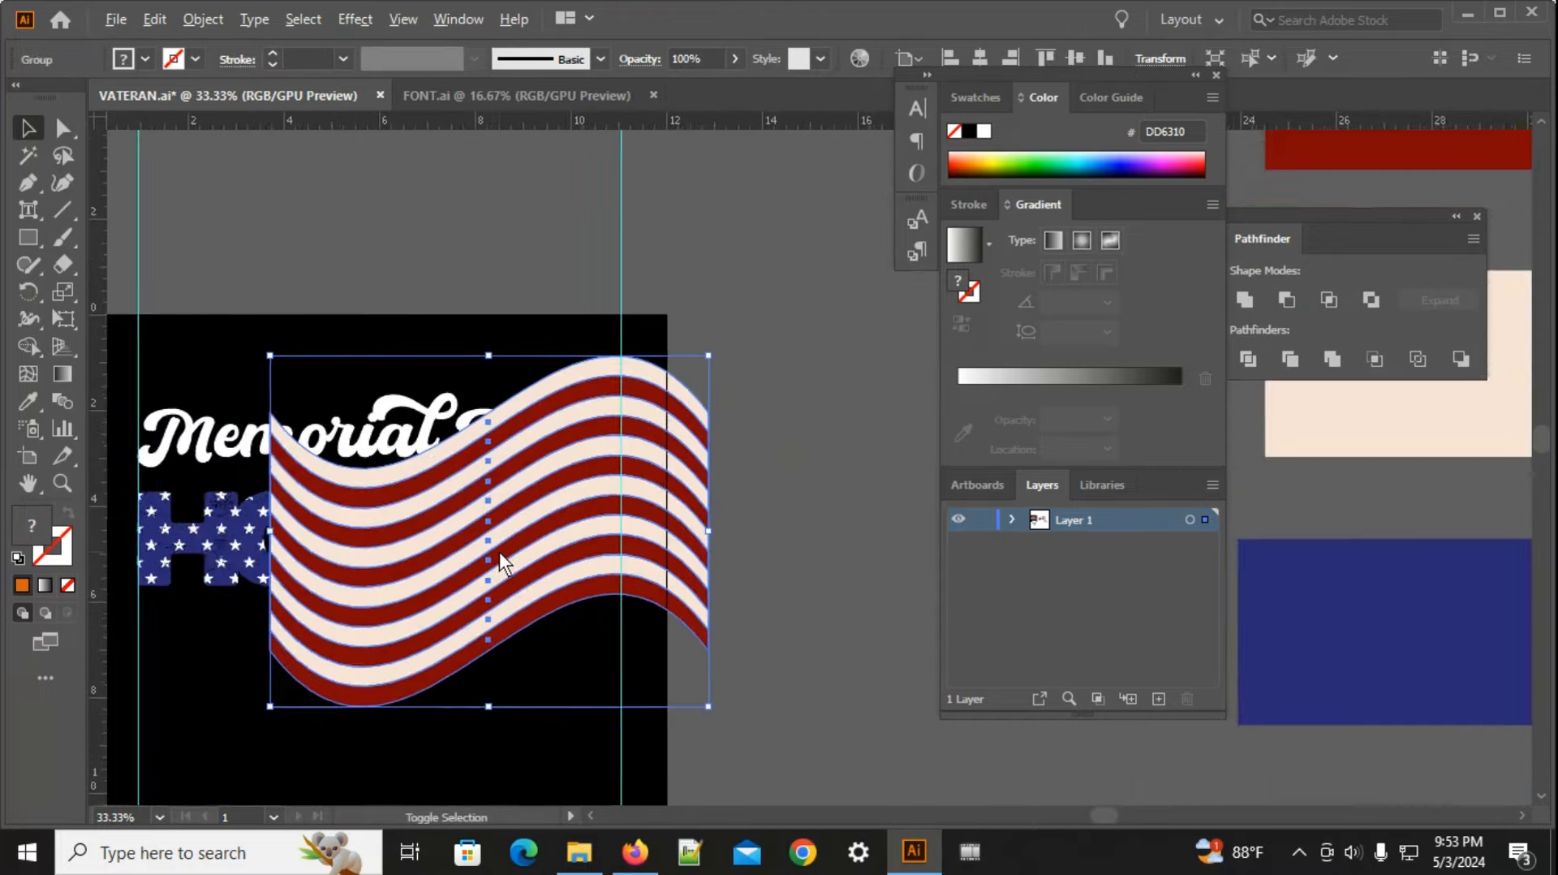
left_click(533, 268)
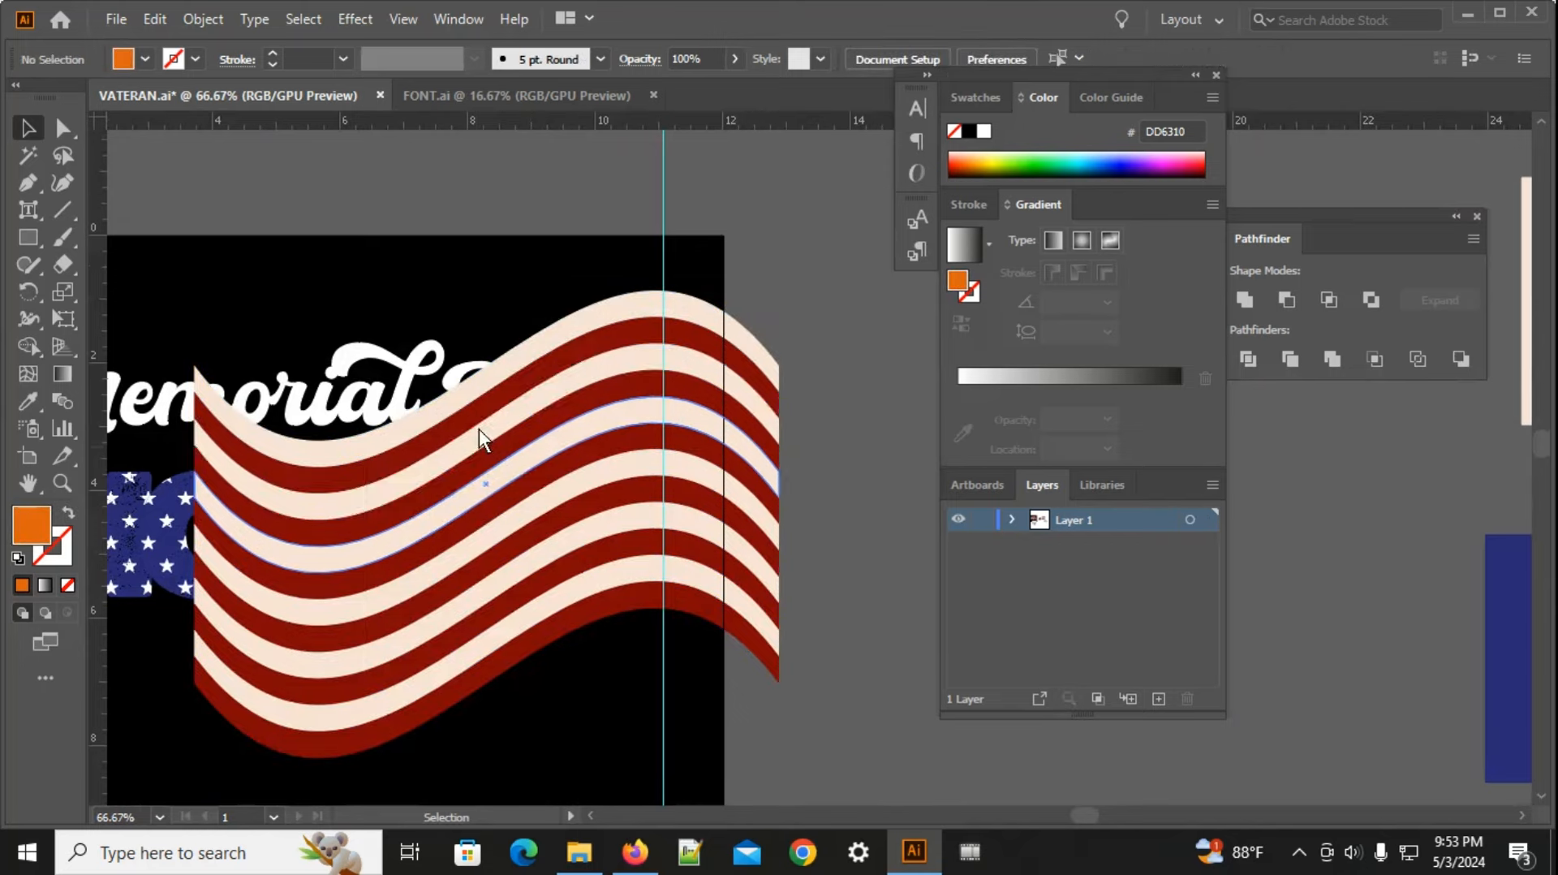
left_click(601, 379)
left_click_drag(776, 292, 757, 334)
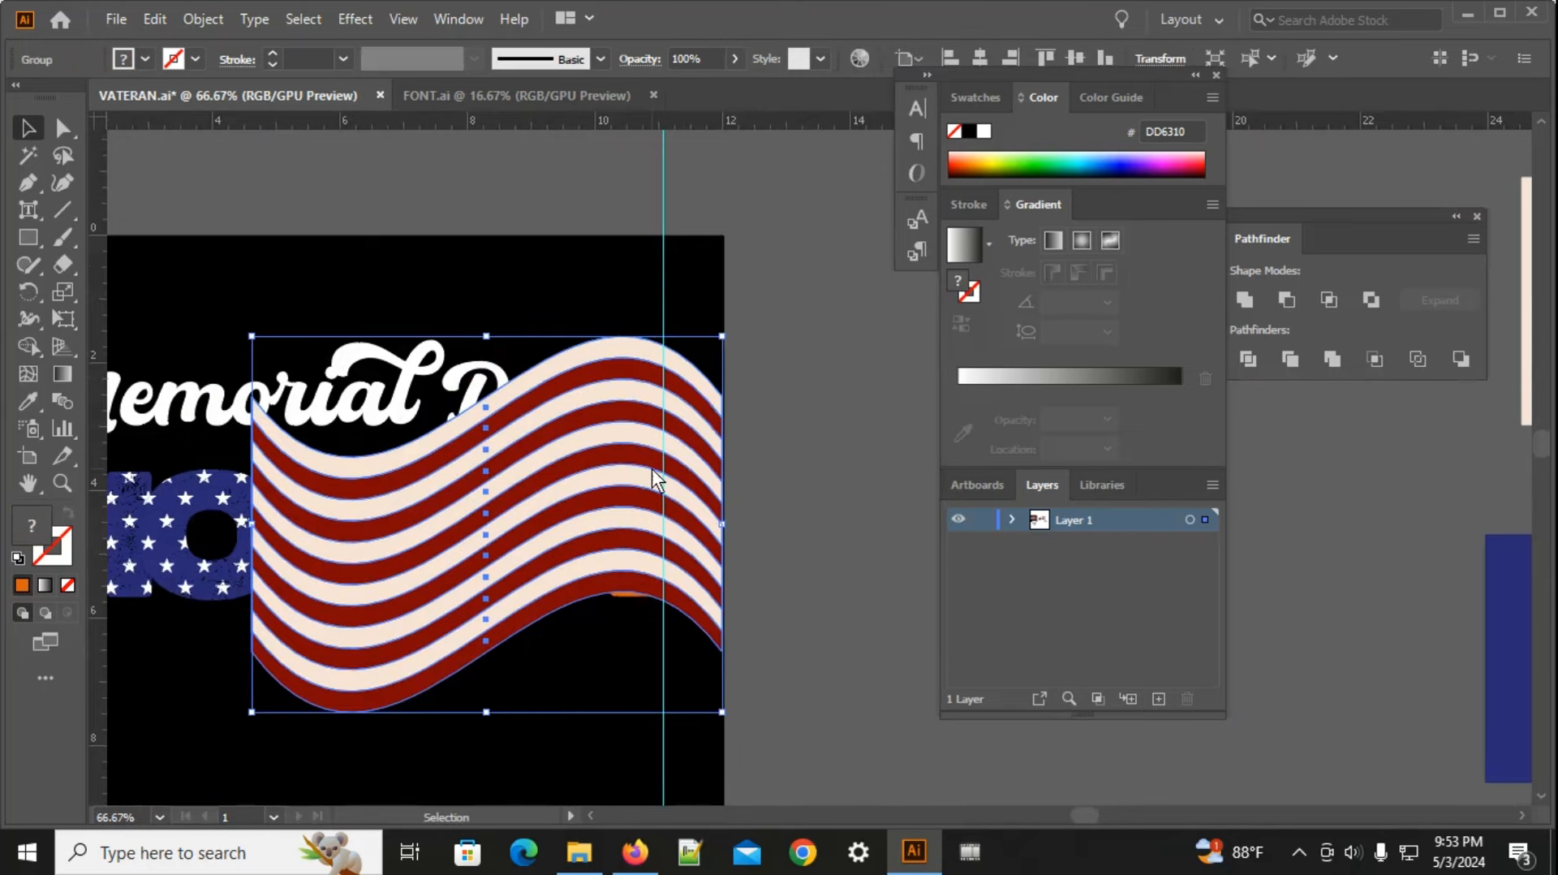
Step: Nudge the wavy stripes down slightly so they fully cover the lower edge of the R
scroll(624, 587, "up", 3)
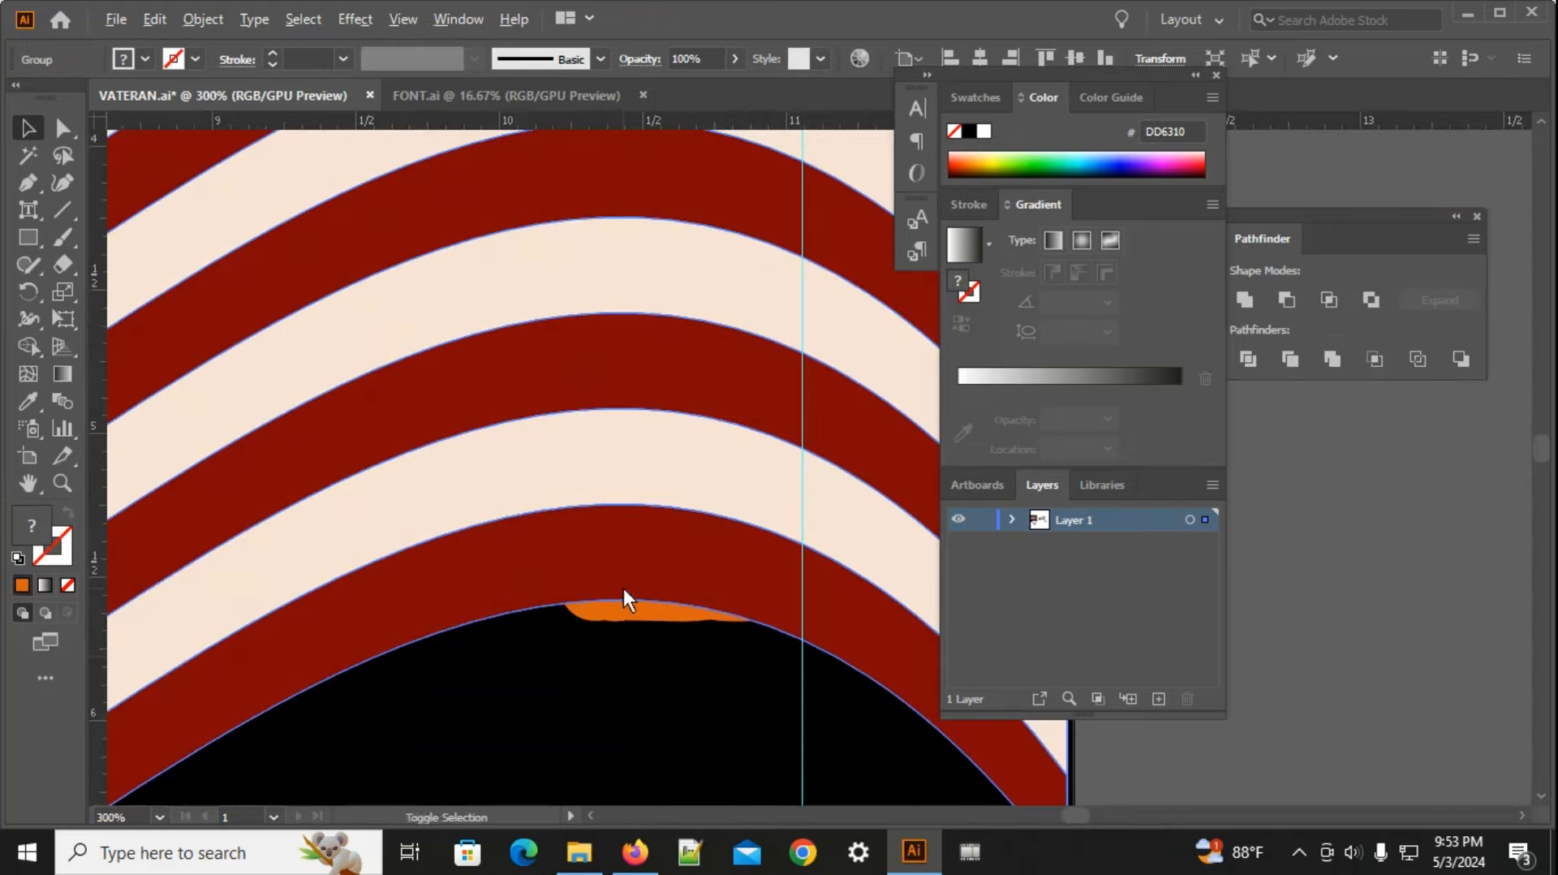
scroll(620, 659, "down", 1)
left_click_drag(635, 532, 635, 542)
scroll(631, 558, "down", 2)
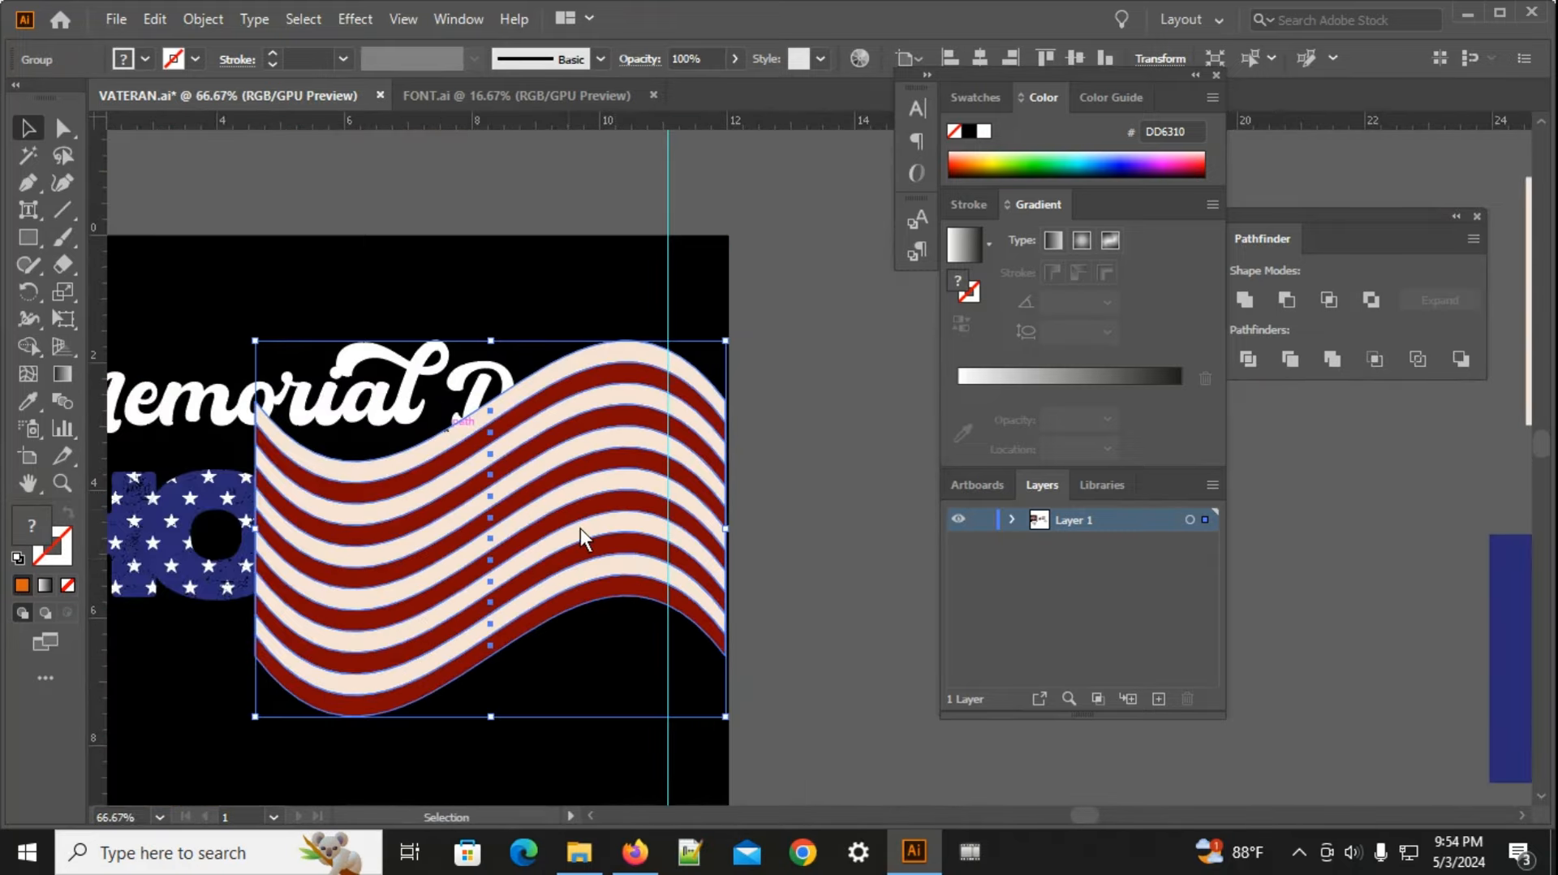
Step: Place the wavy stripes directly behind the orange N, O and R in the stacking order
key("a")
key("Delete")
key("v")
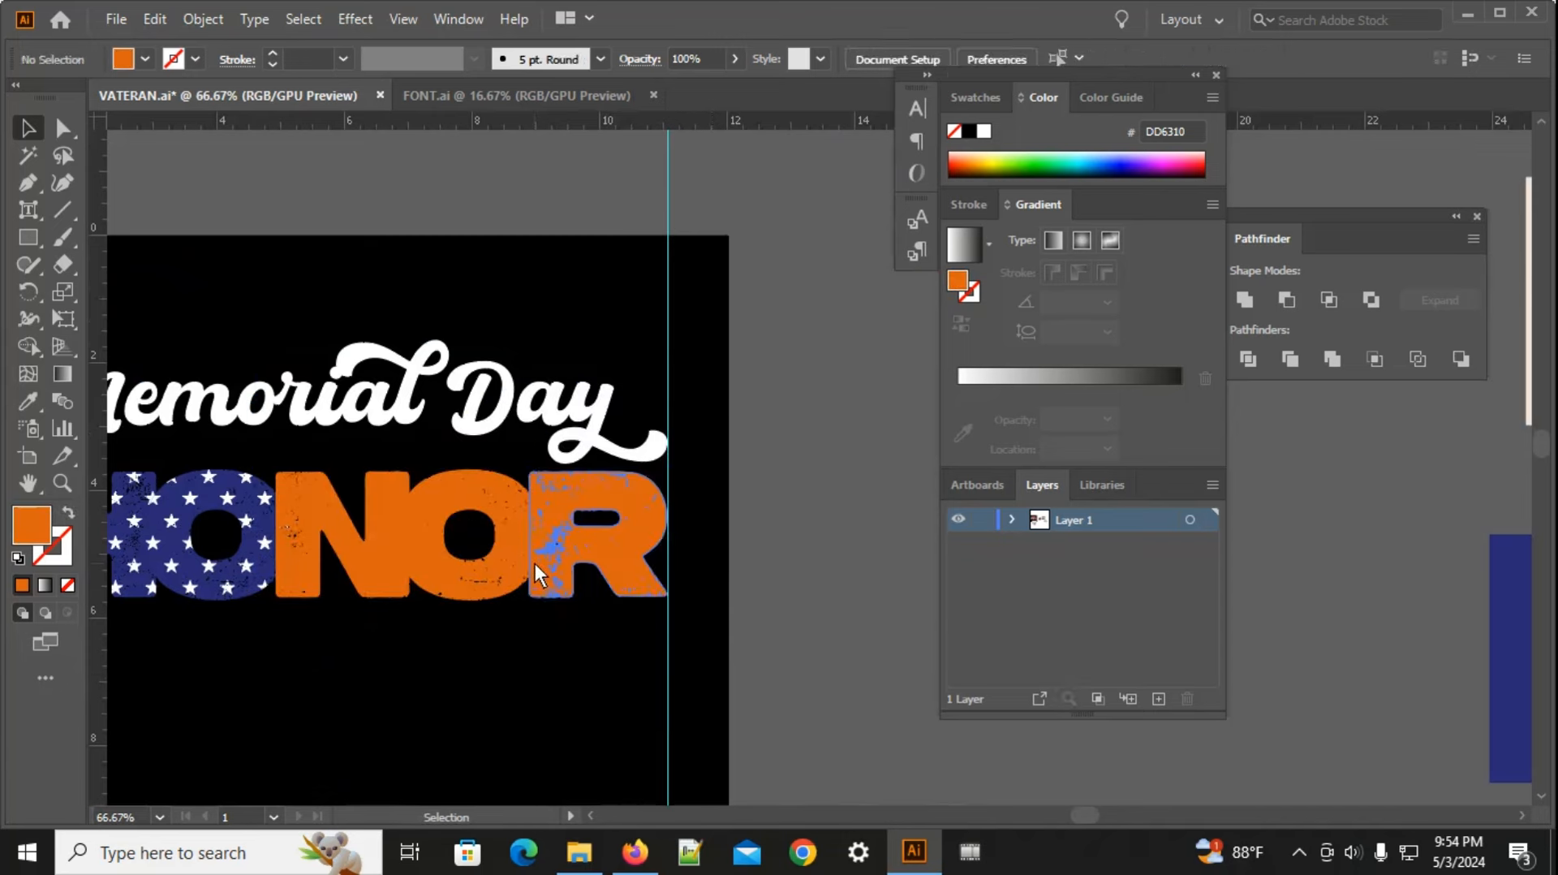
left_click(534, 563)
left_click_drag(361, 654, 708, 515)
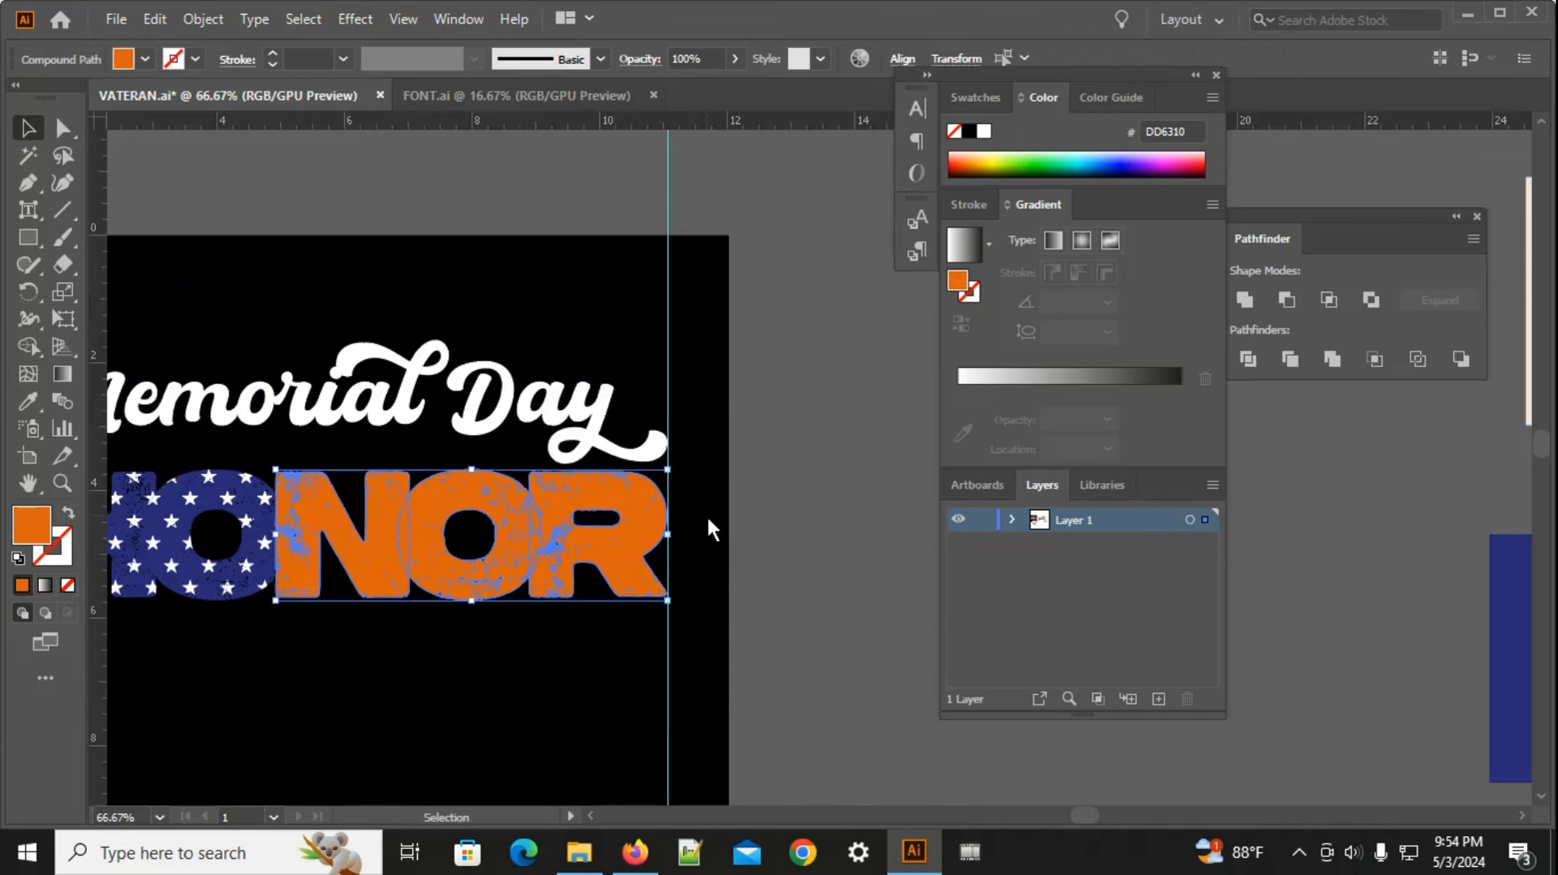
key("ctrl+z")
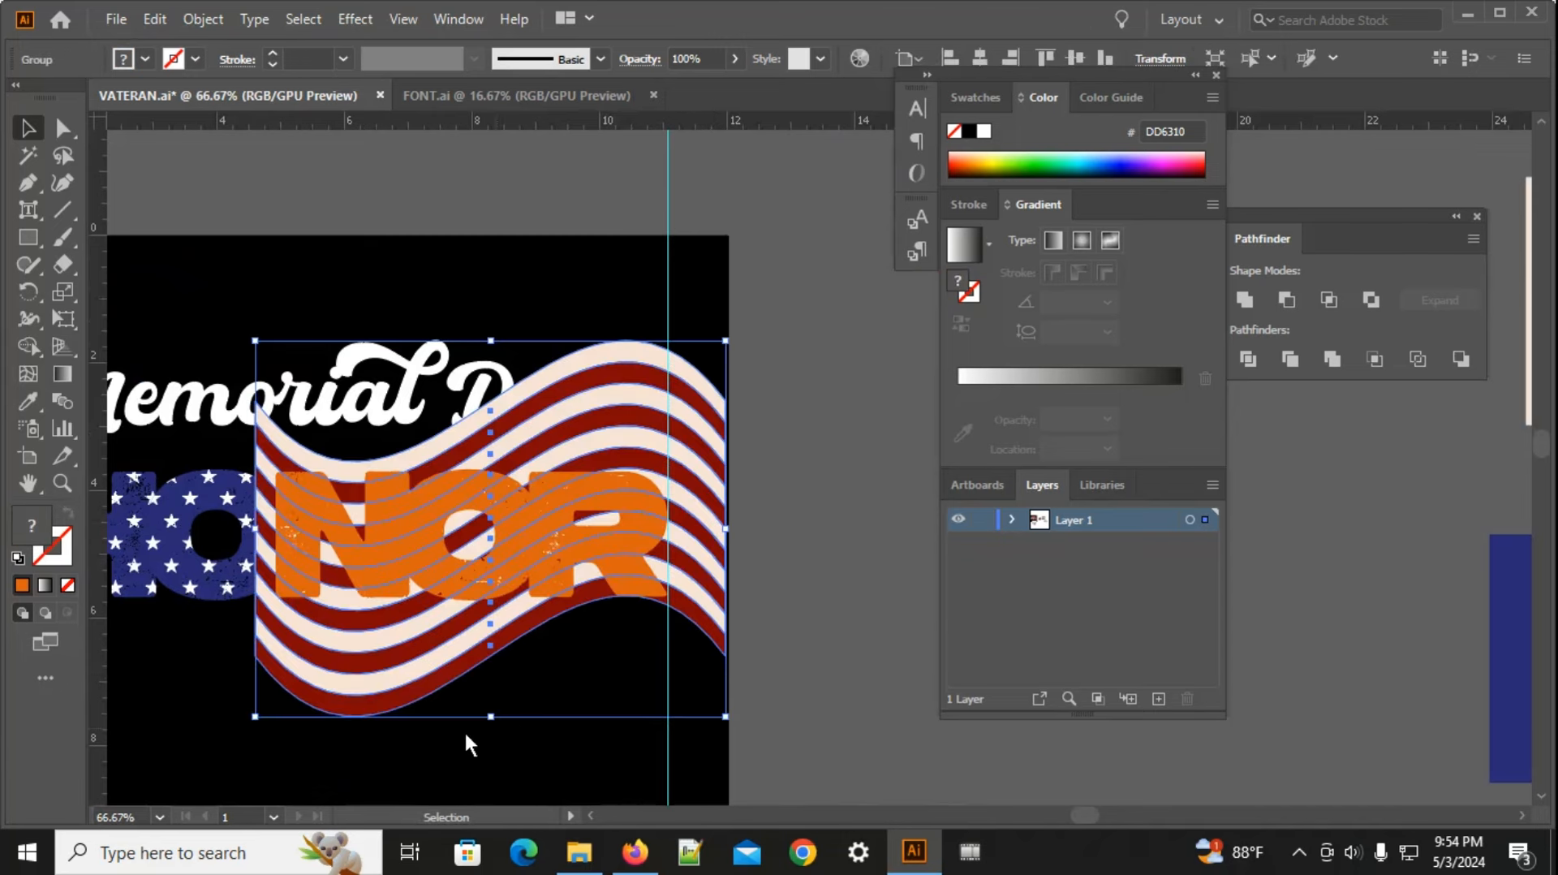
Step: Select the wavy stripe group behind the orange letters N, O and R
left_click(186, 729)
left_click(321, 690)
key("a")
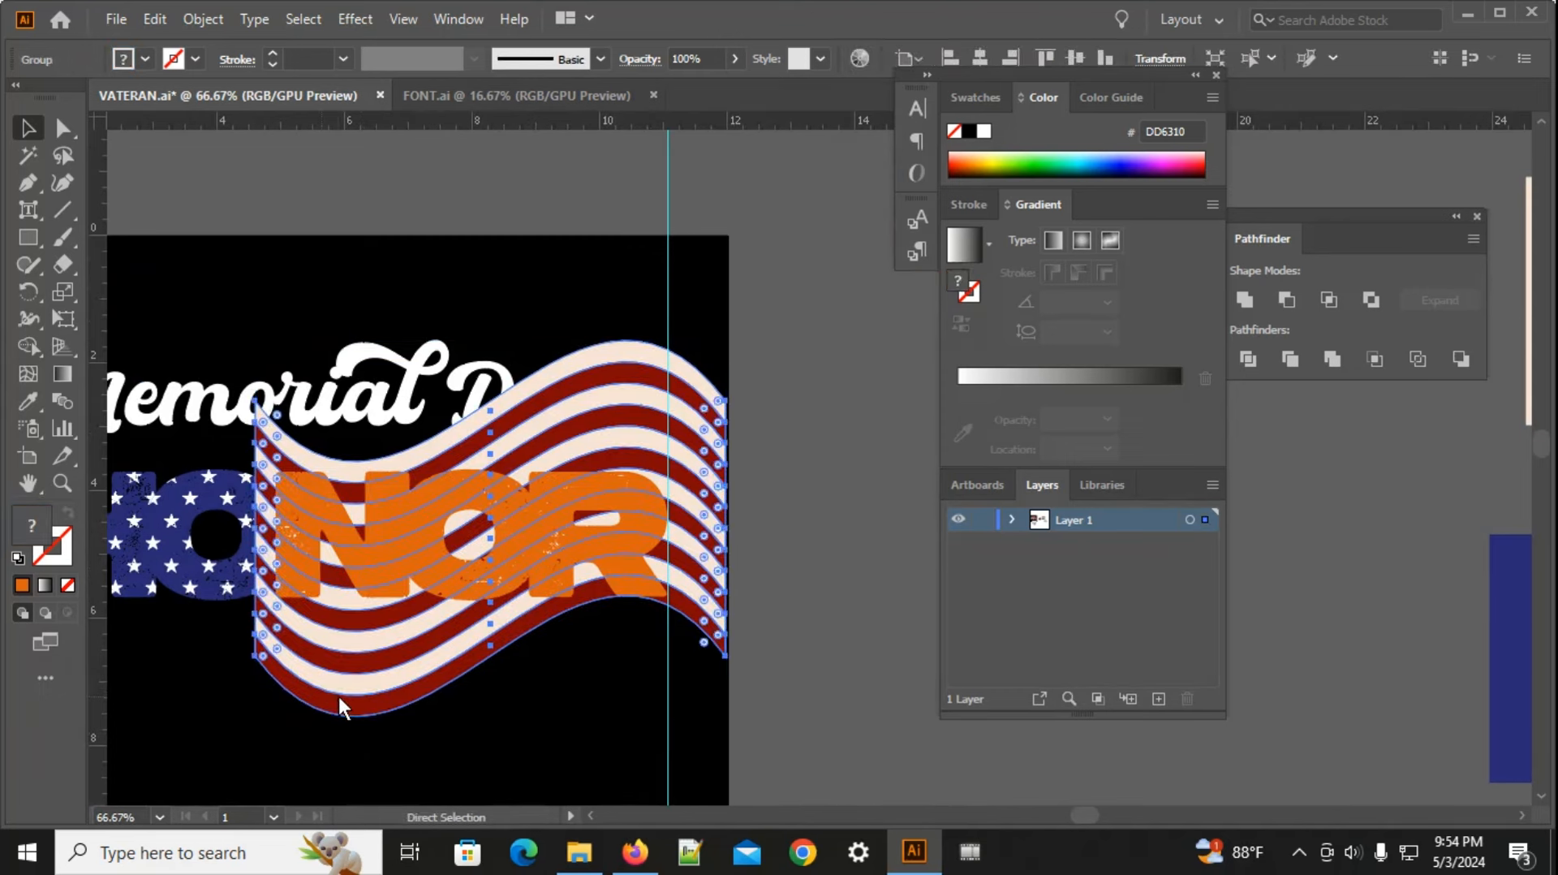
key("v")
left_click(371, 593, "shift")
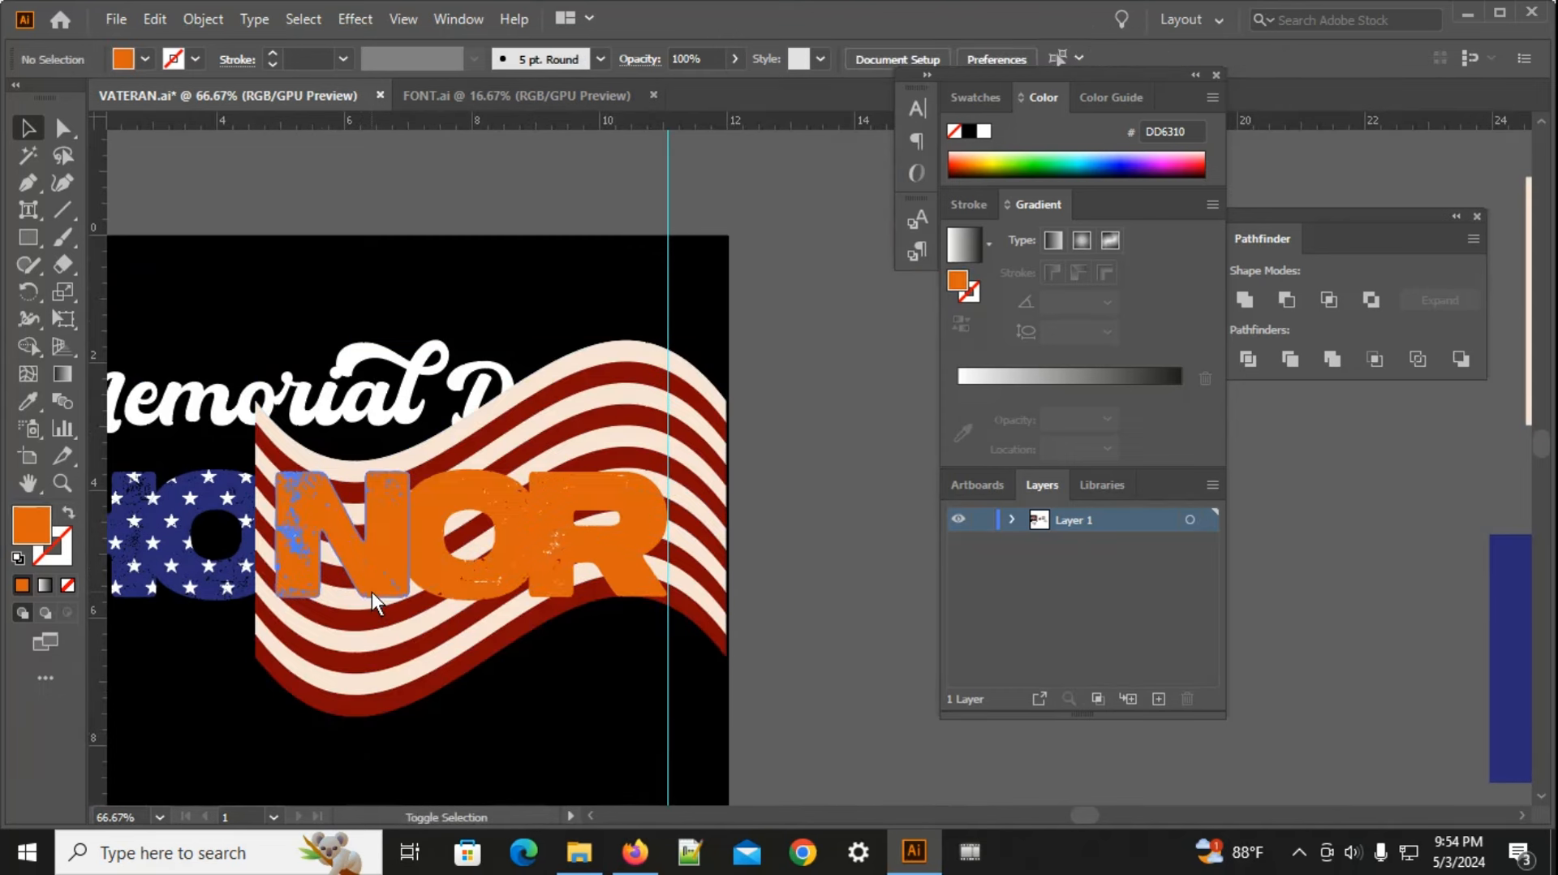
left_click(376, 679)
scroll(377, 680, "up", 2)
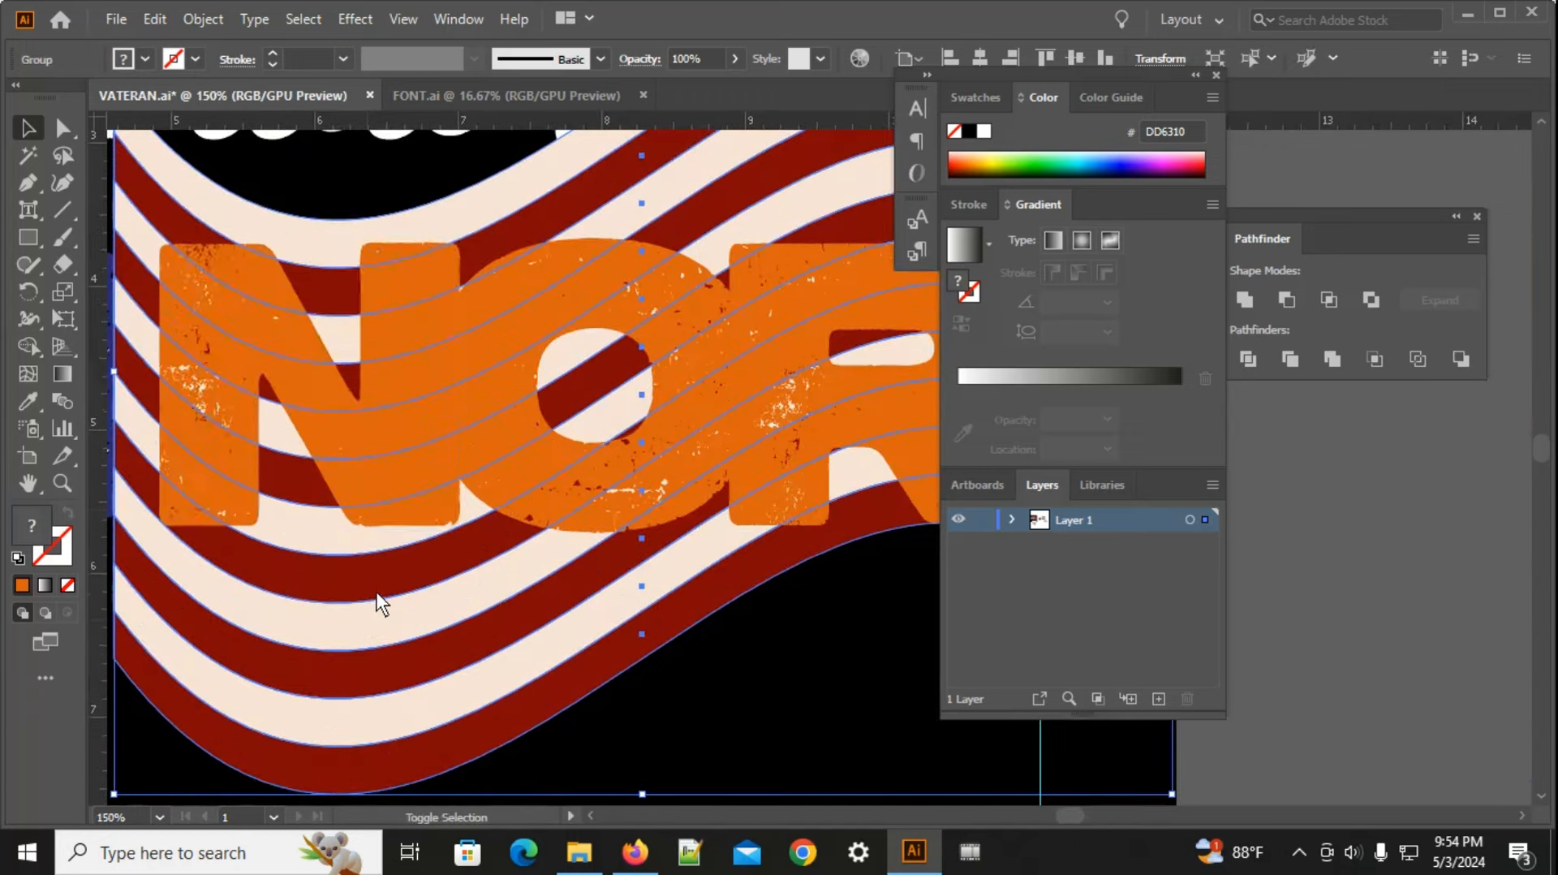
Step: Make a clipping mask from the letter N and the wavy stripes, accepting the complex mask warning
left_click(386, 509, "shift")
right_click(386, 509)
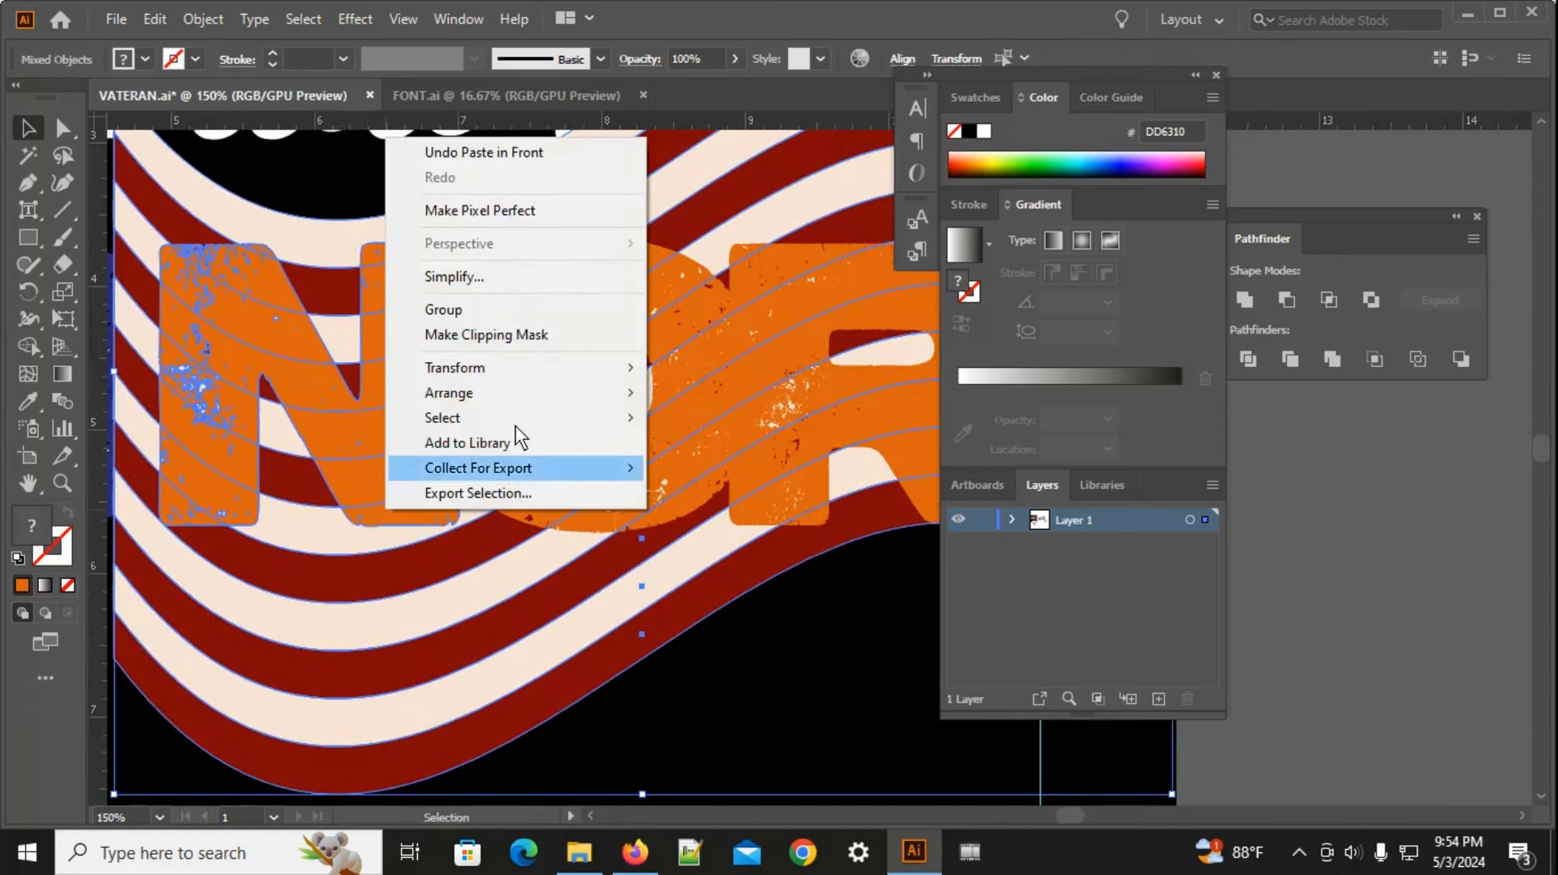
left_click(516, 339)
left_click(893, 456)
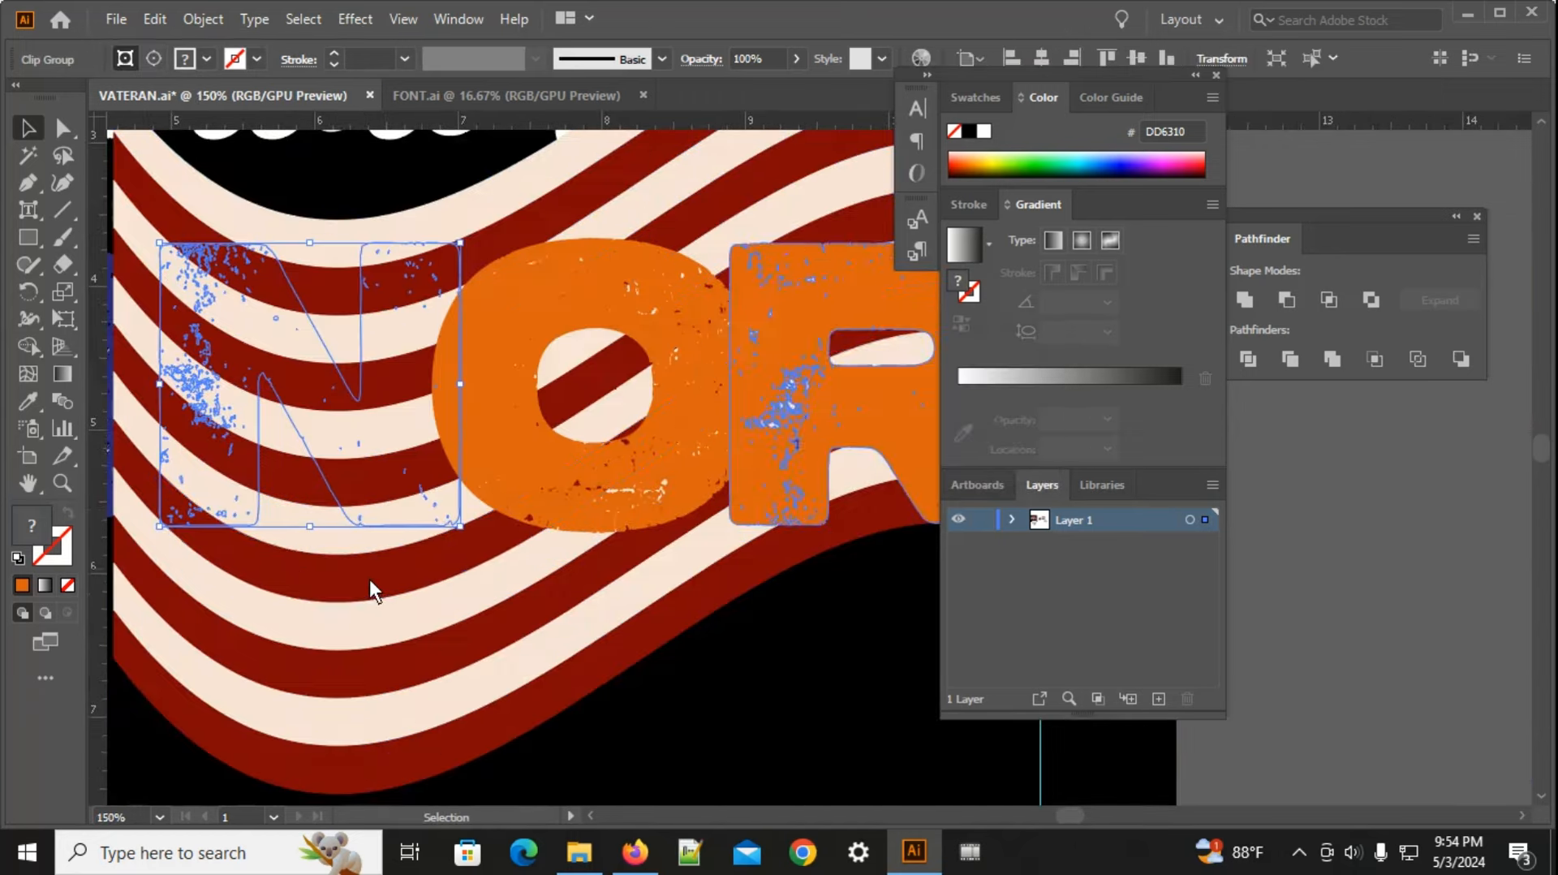
scroll(369, 578, "down", 1)
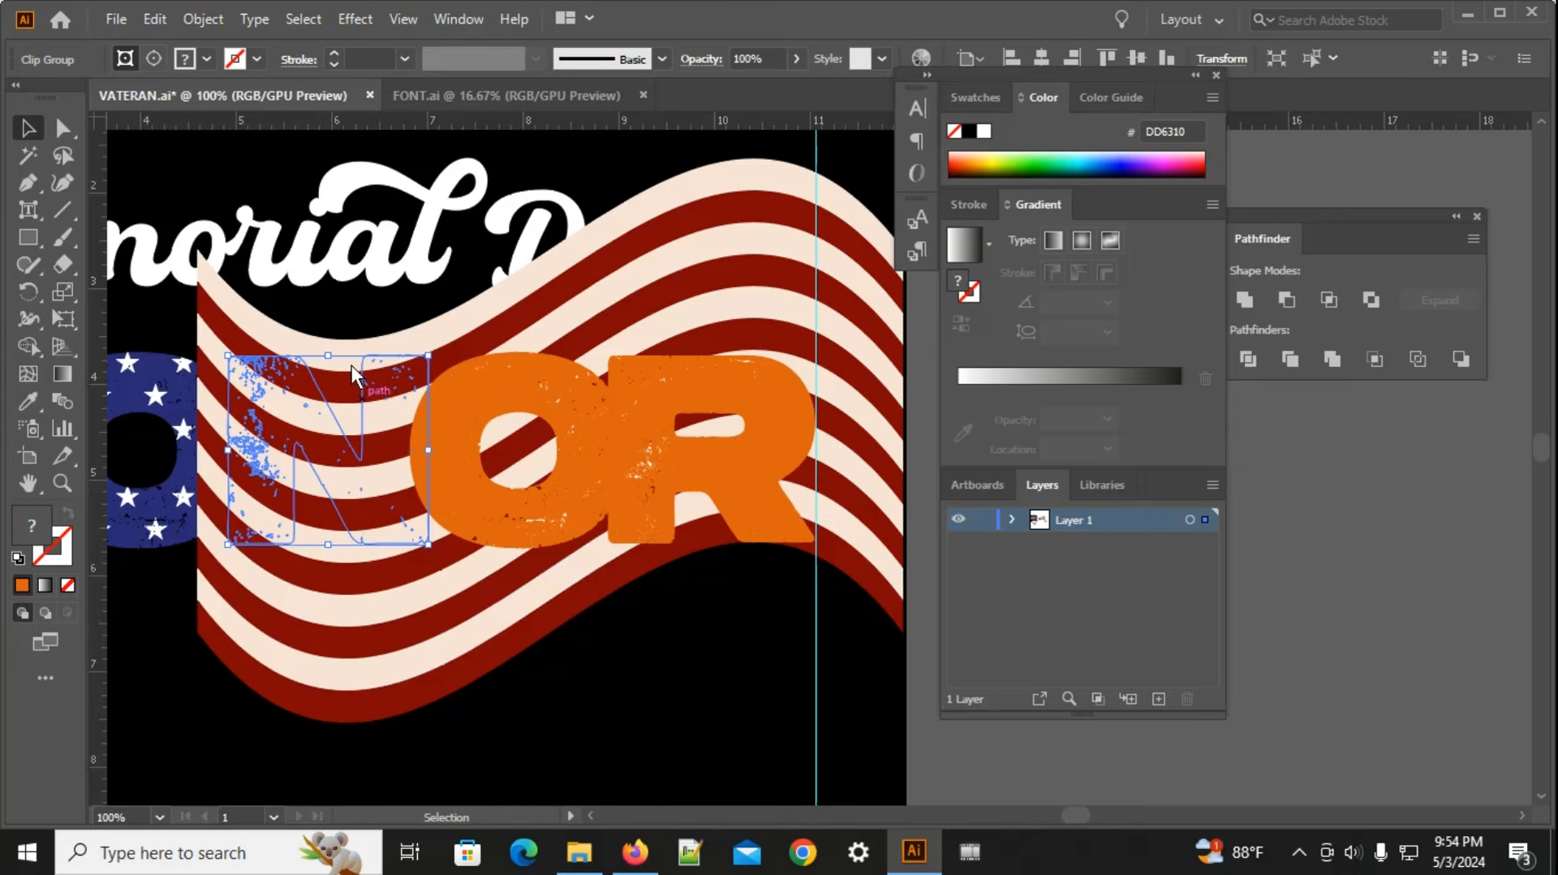
left_click_drag(378, 356, 454, 539)
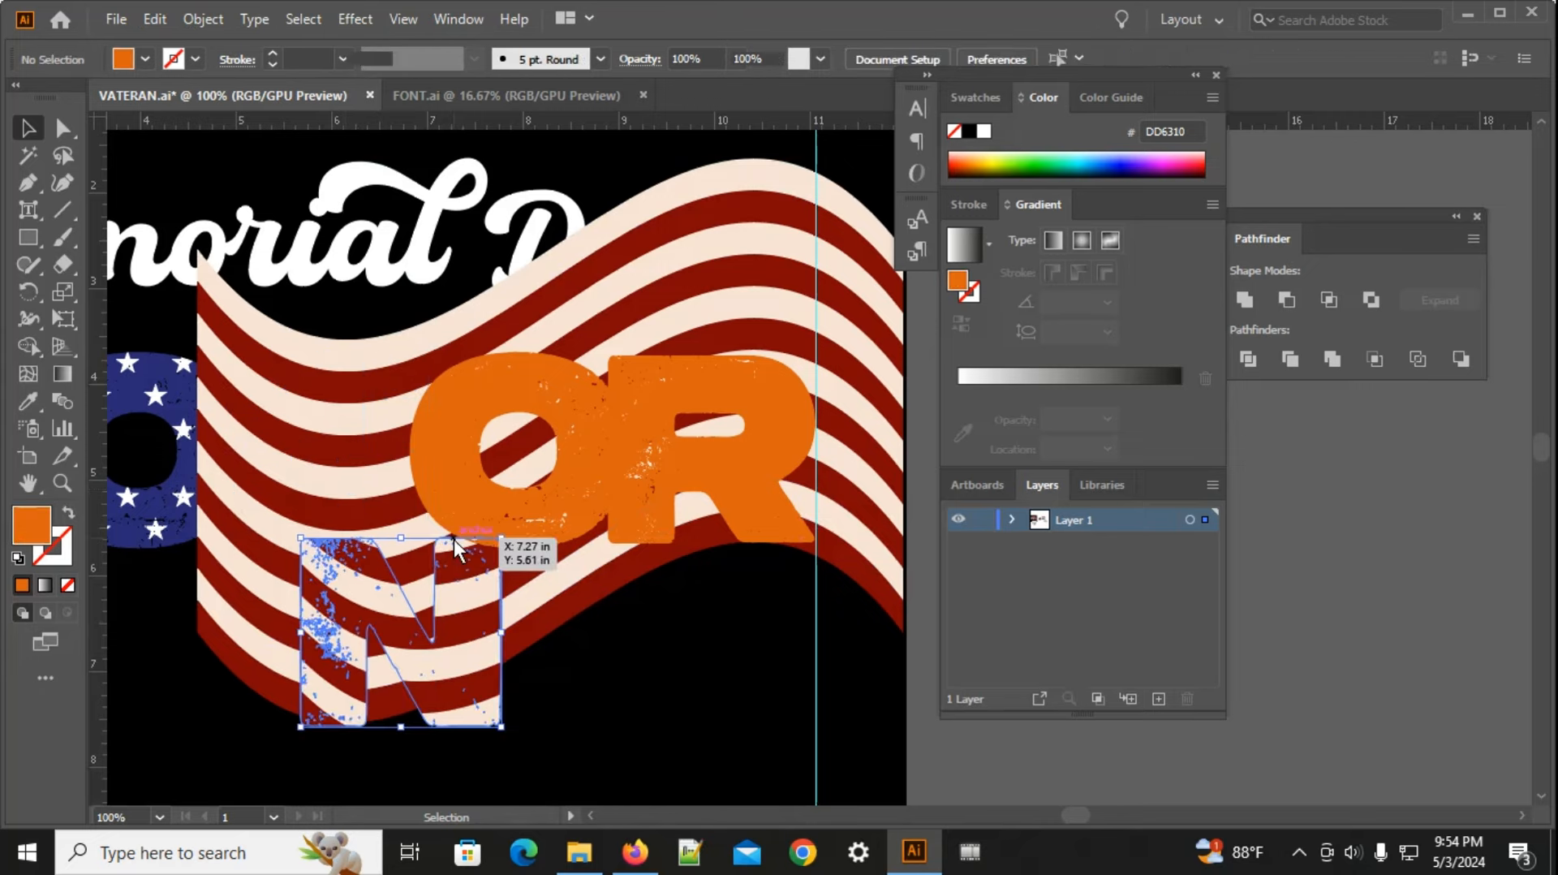
key("ctrl+z")
left_click_drag(583, 265, 608, 466)
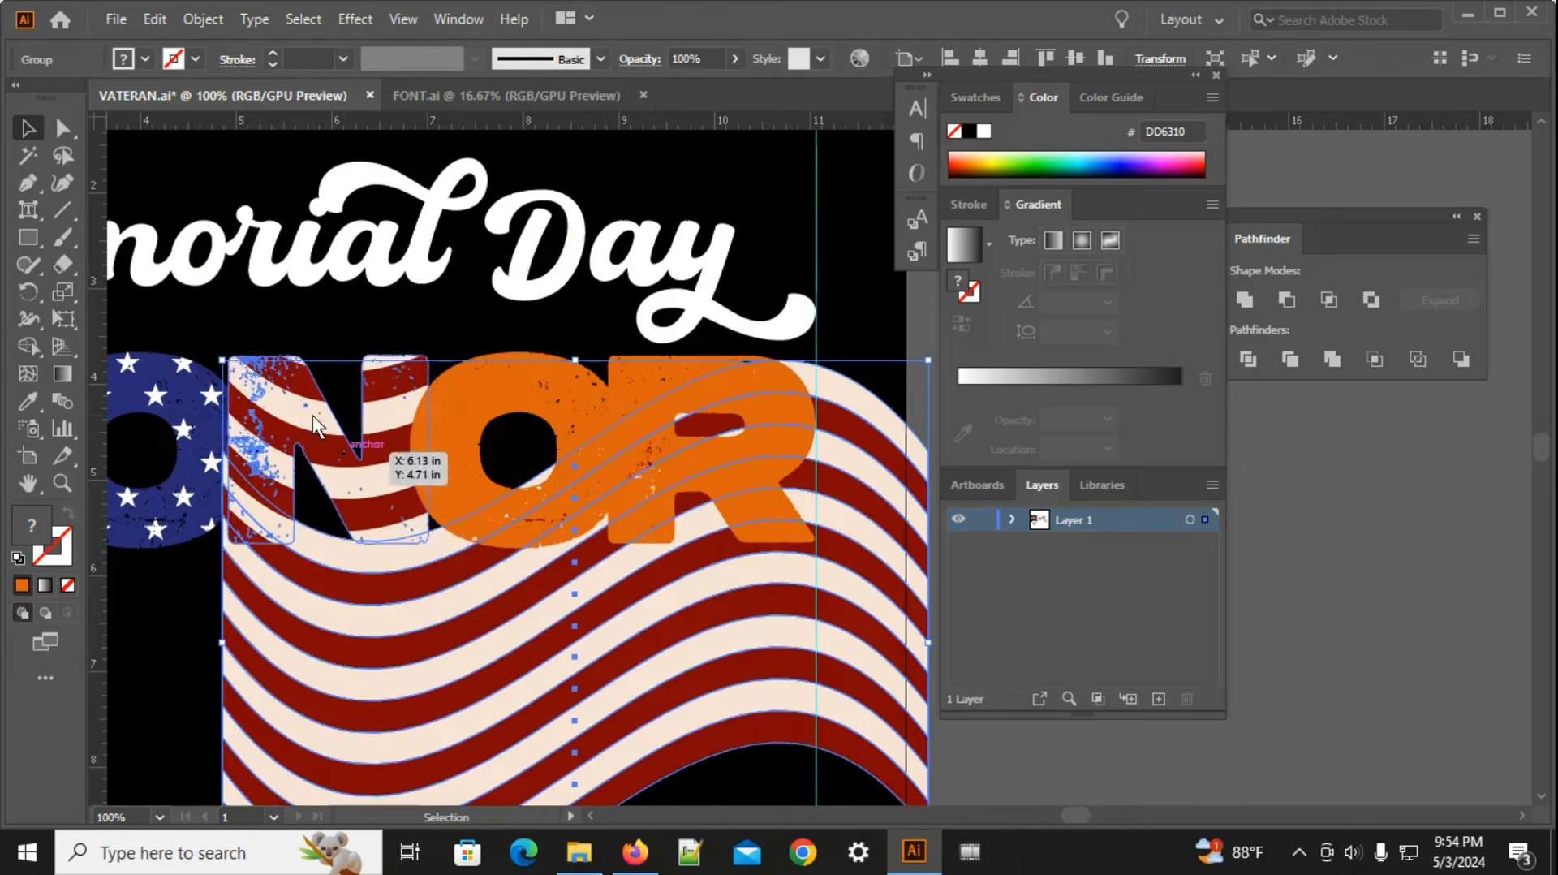
key("ctrl+z")
Step: Mask the wavy red and cream stripes with the second orange O of HONOR, accepting the complex mask warning
left_click_drag(660, 685, 541, 646)
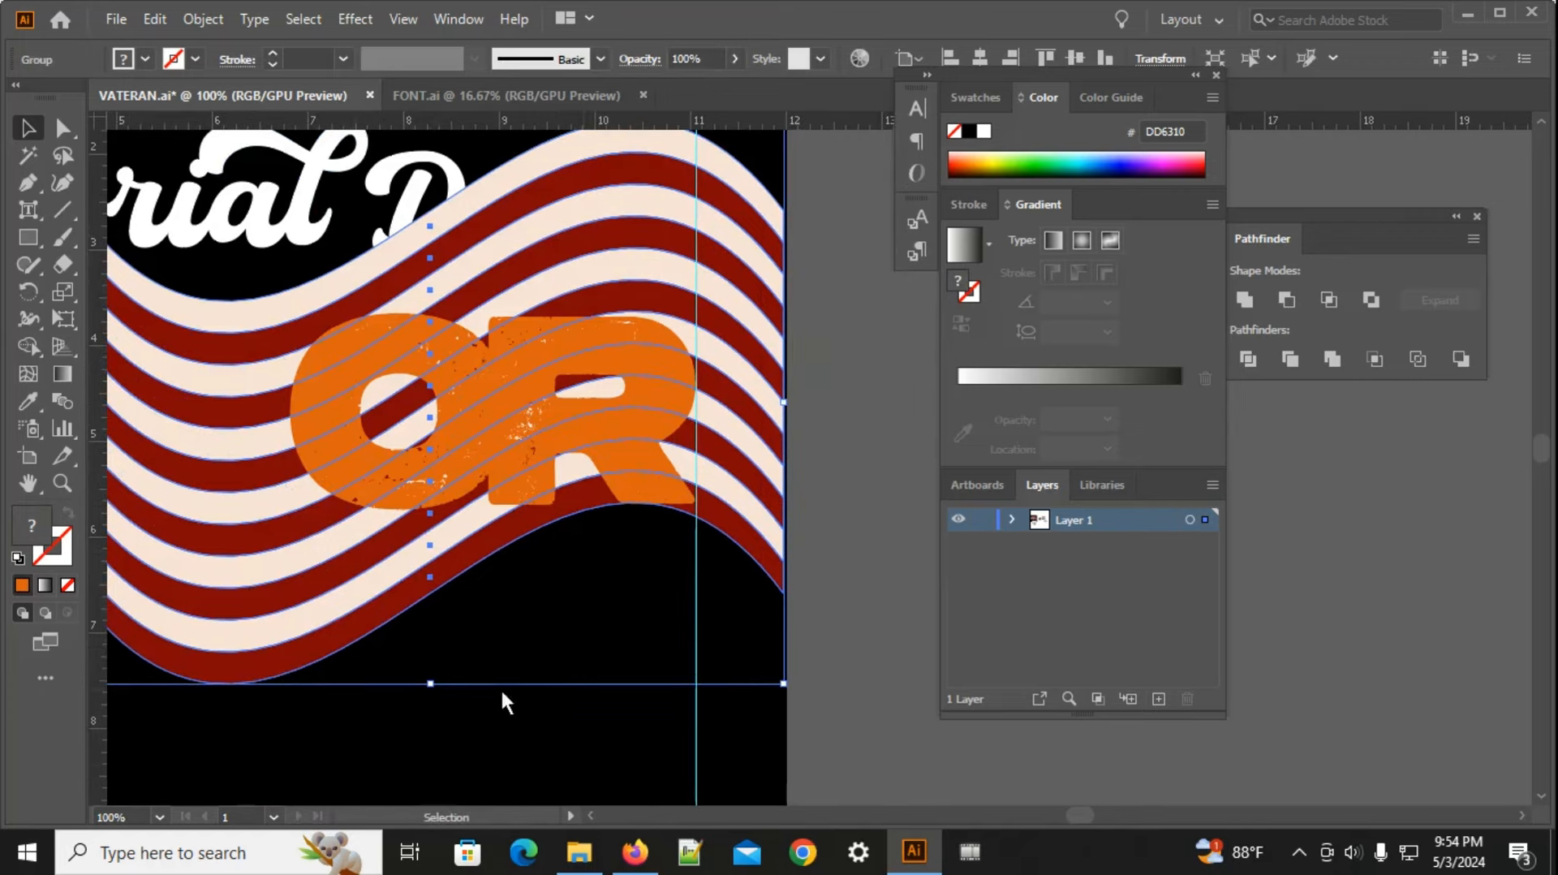
left_click(582, 639)
scroll(549, 646, "down", 1)
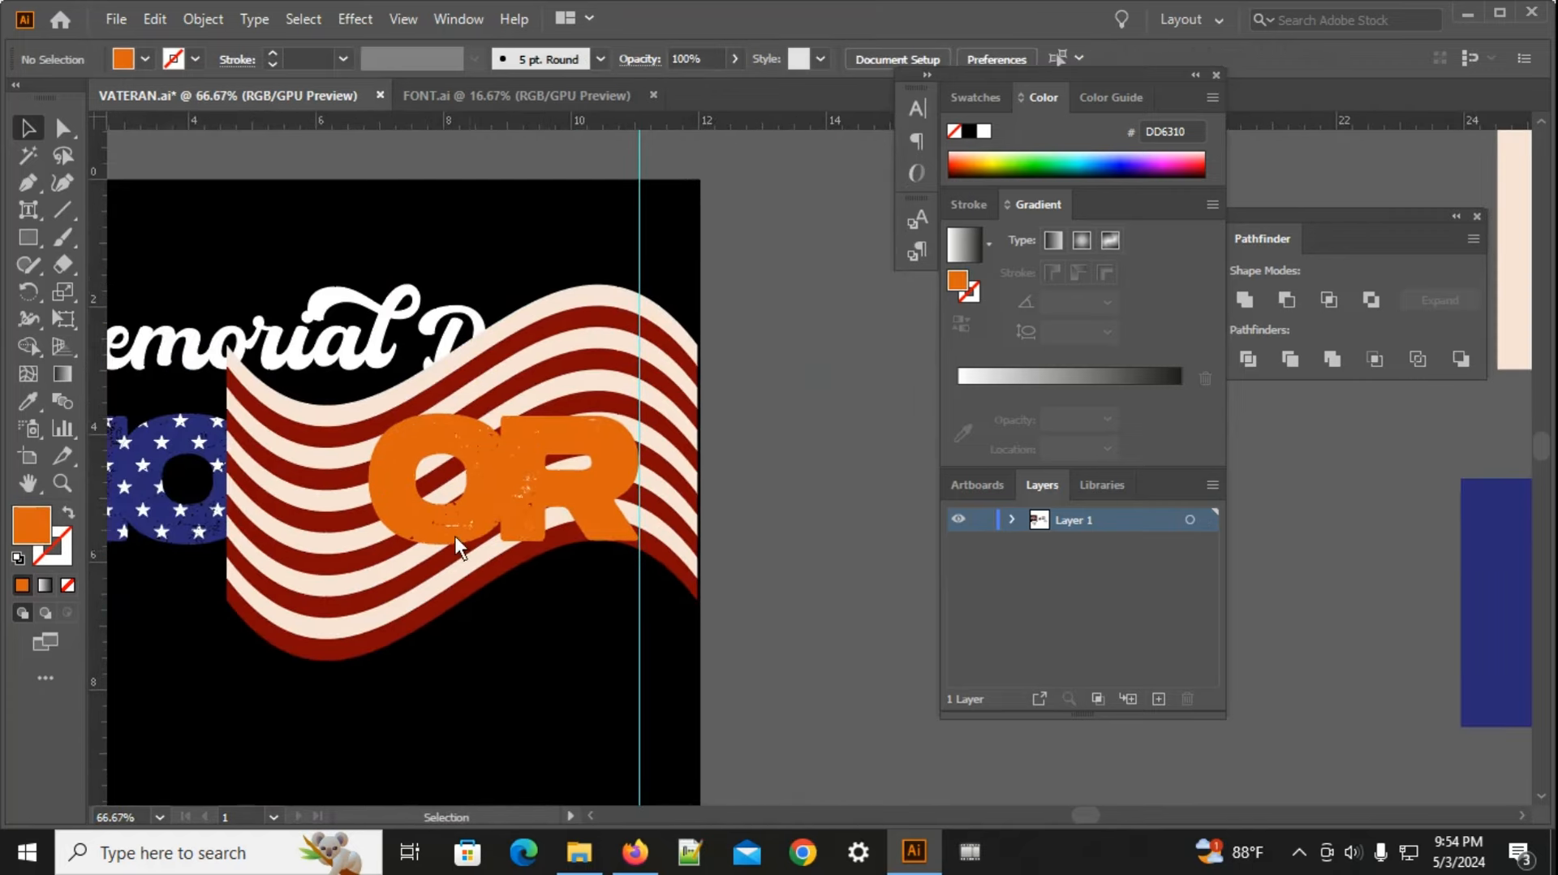
left_click(354, 610)
key("a")
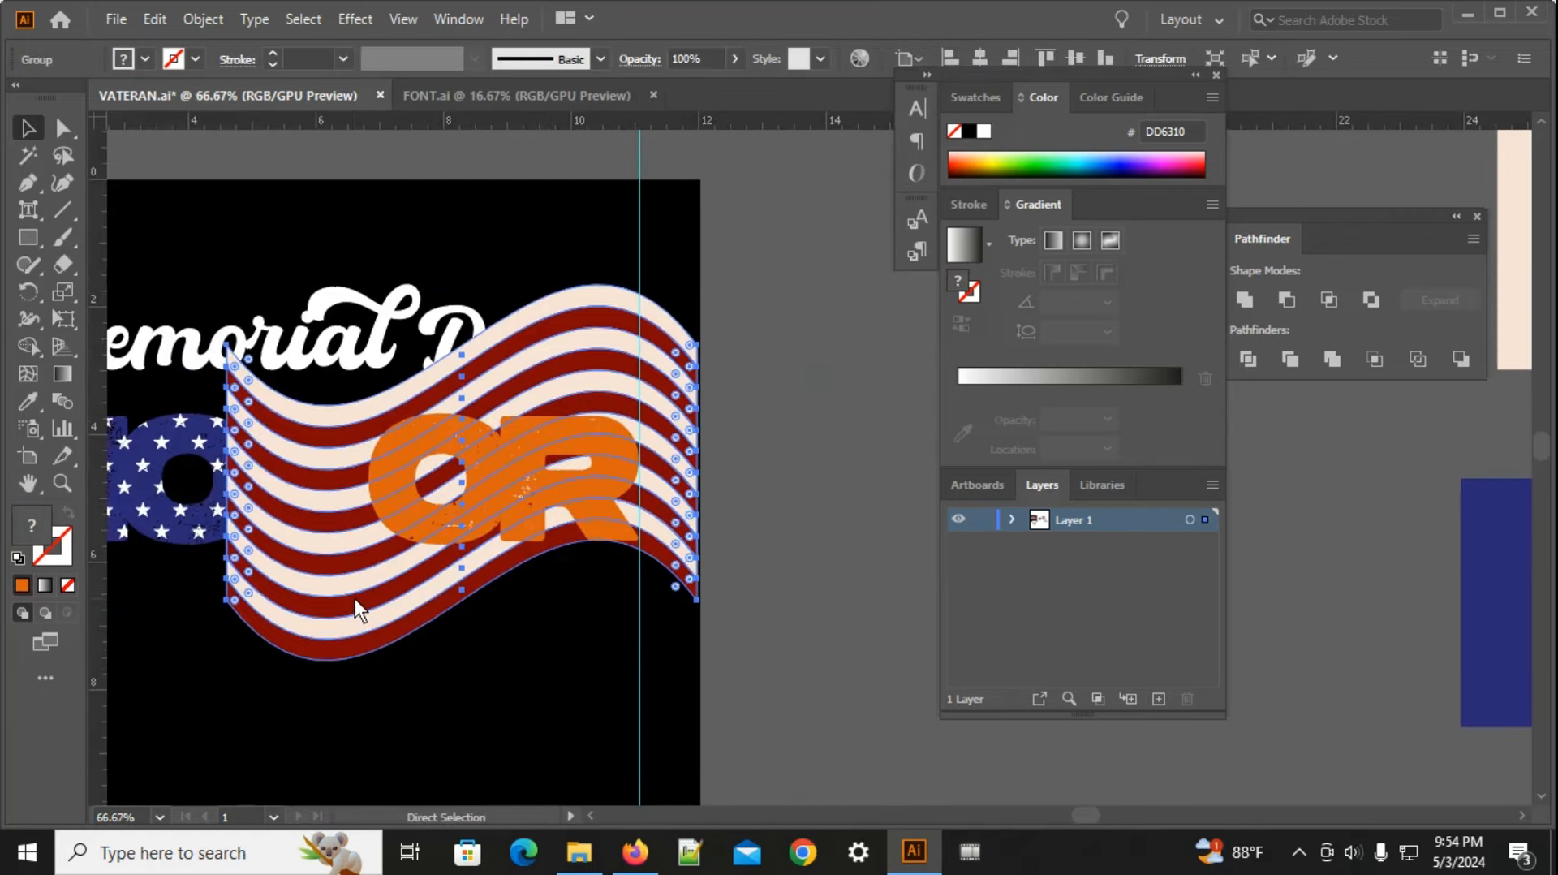
key("v")
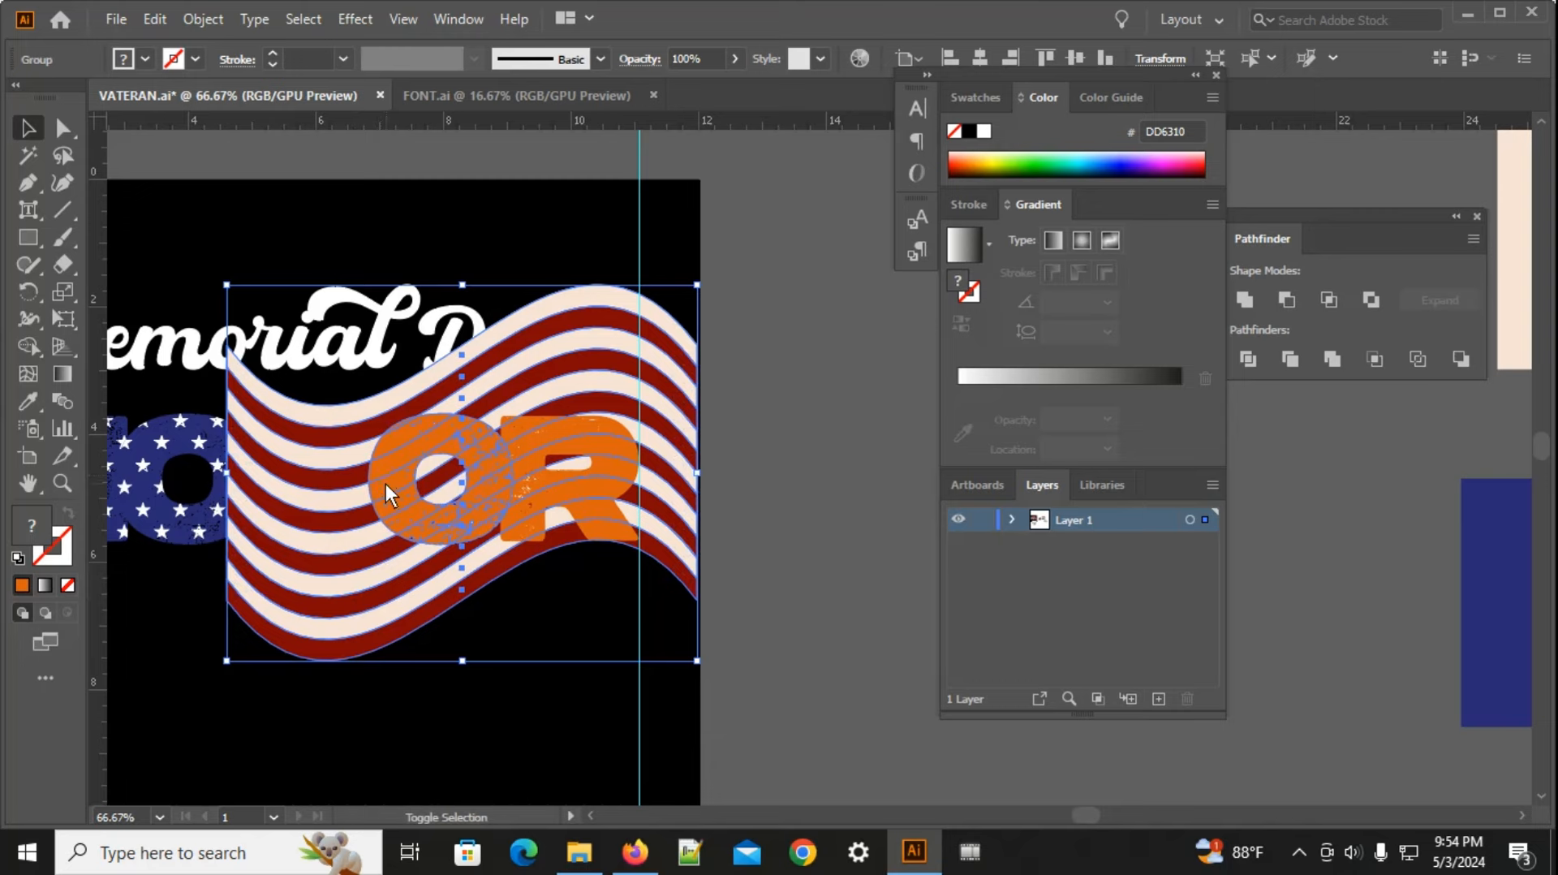
left_click(386, 484, "shift")
right_click(383, 483)
left_click(494, 306)
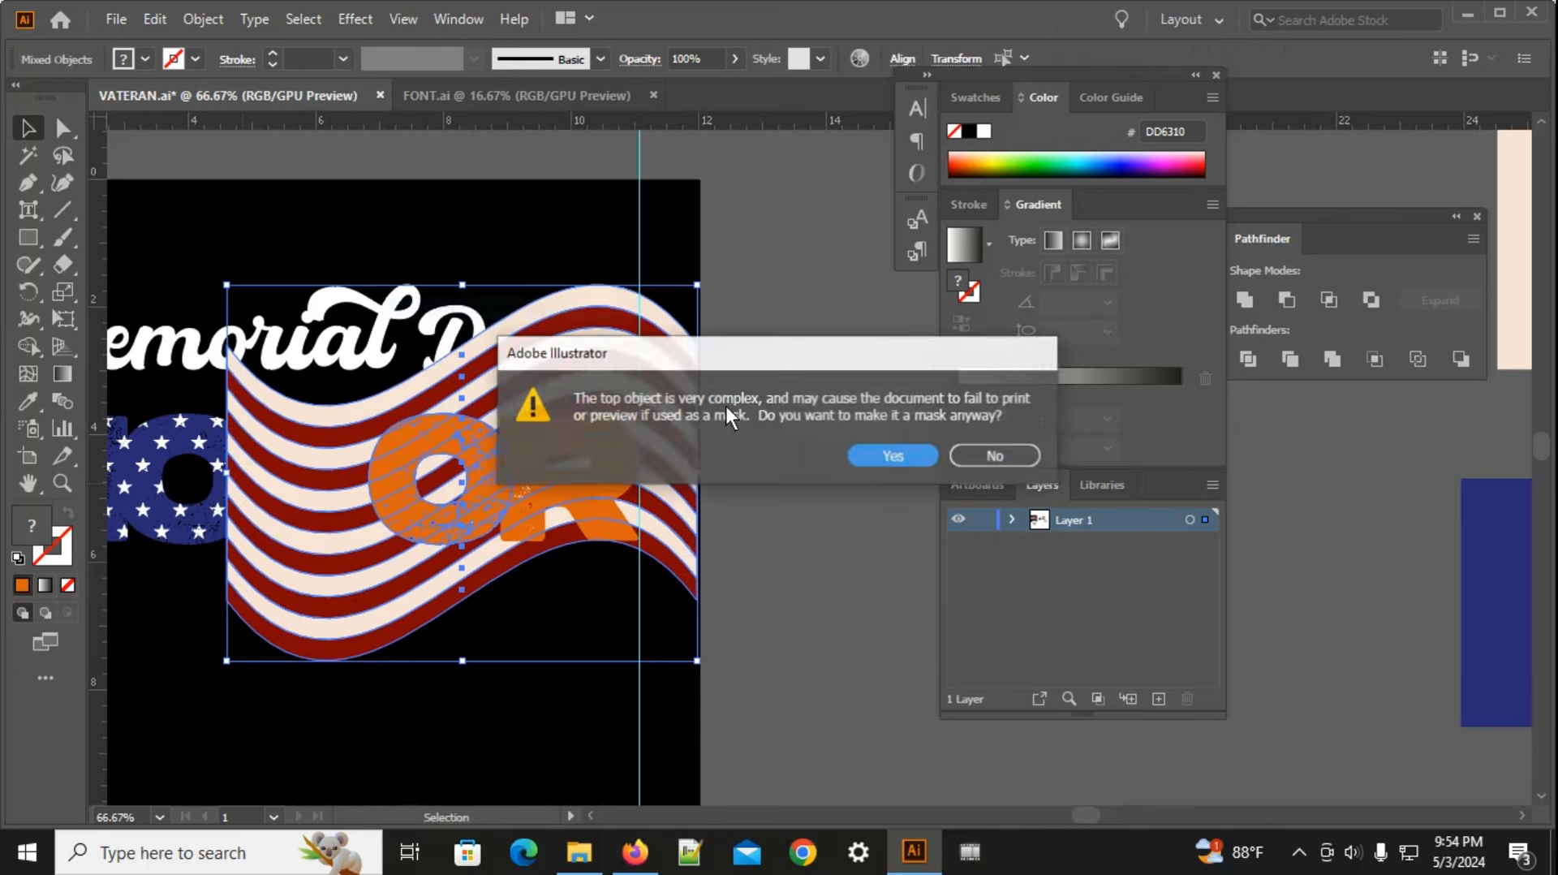
left_click(868, 448)
left_click(581, 690)
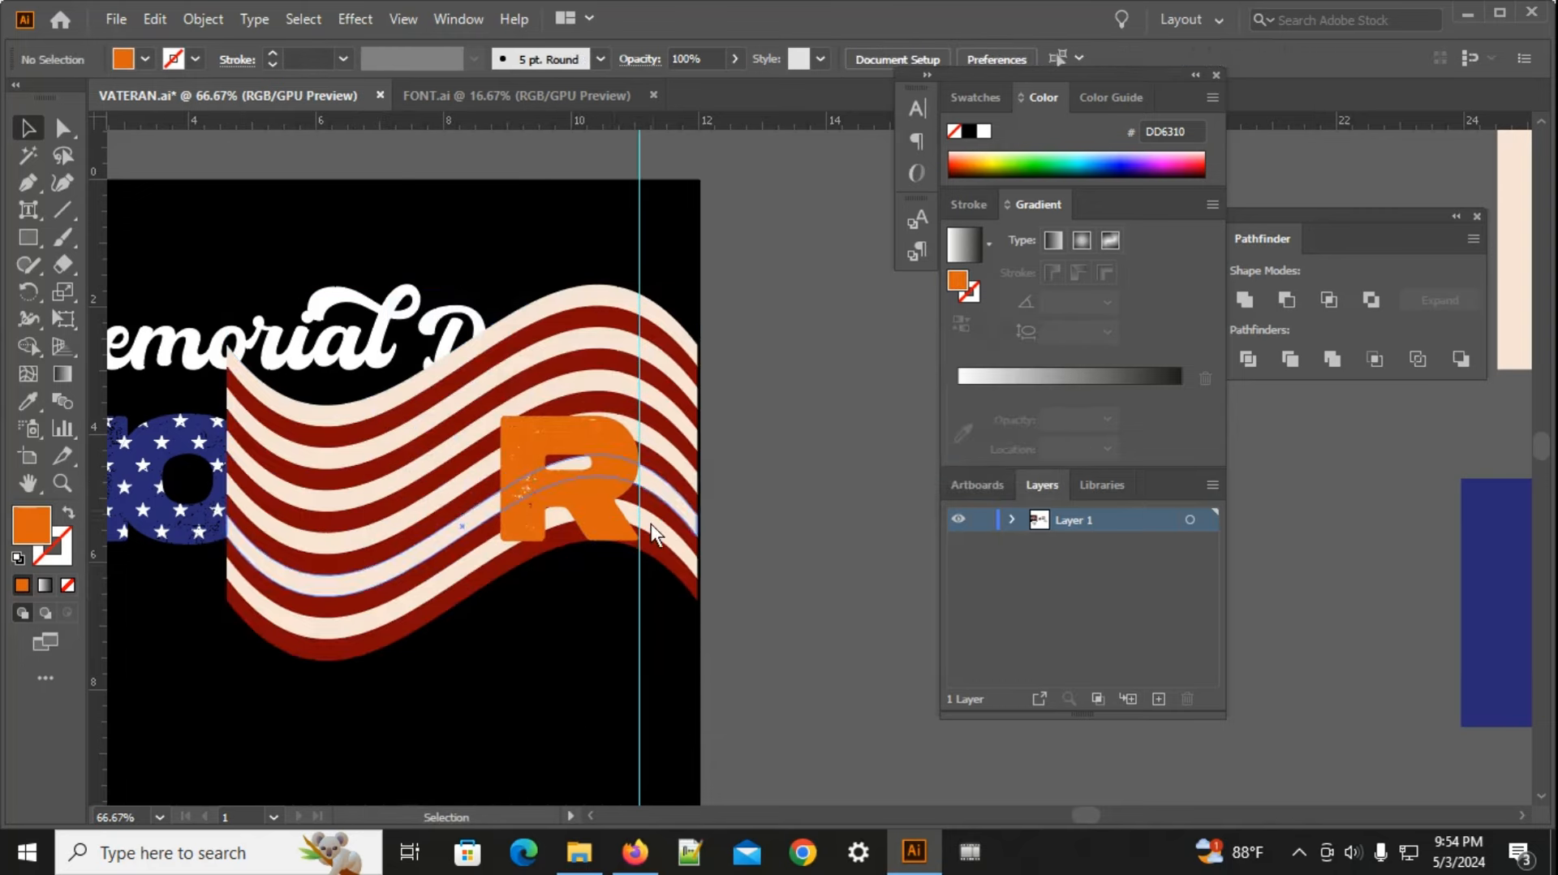
Step: Clip the remaining wavy stripes to the orange letter R, accepting the complex mask warning, and deselect
left_click(660, 489)
right_click(660, 489)
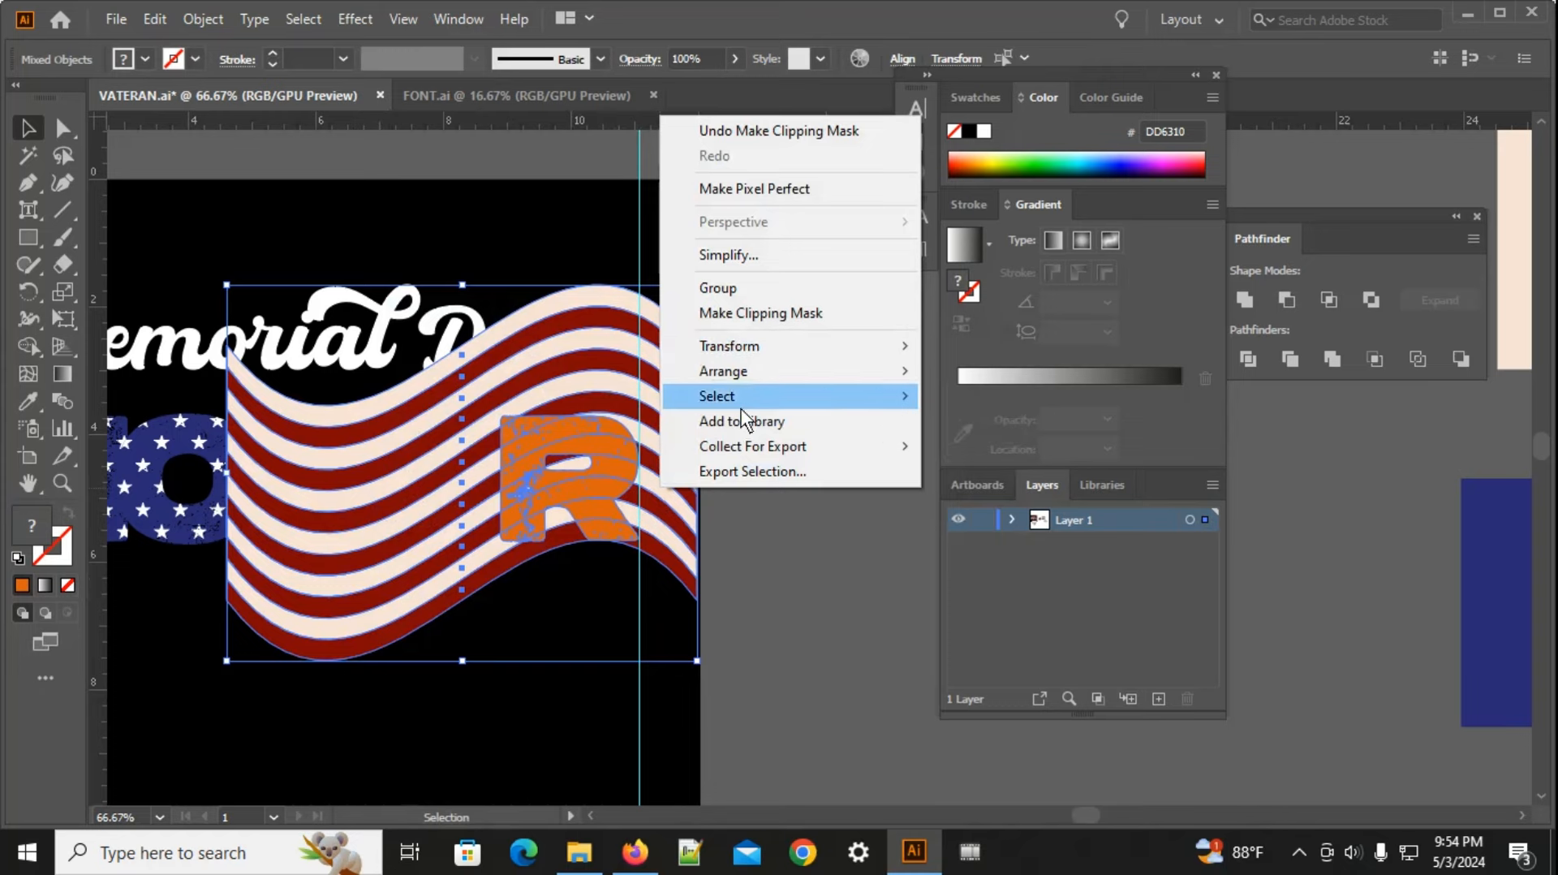
left_click(735, 317)
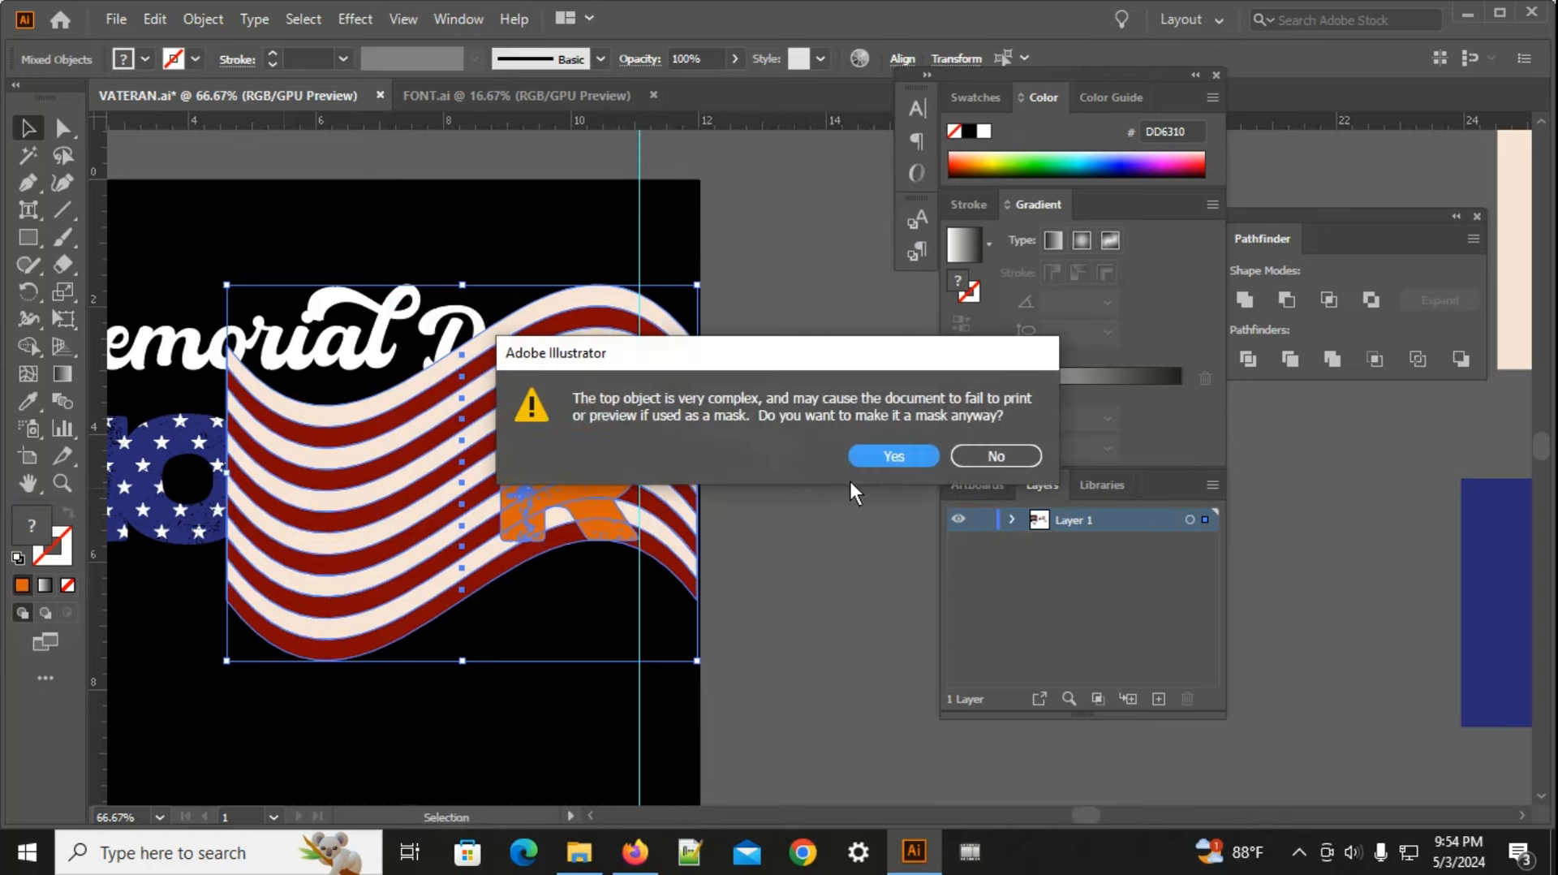
left_click(892, 455)
left_click(671, 650)
scroll(533, 704, "down", 1)
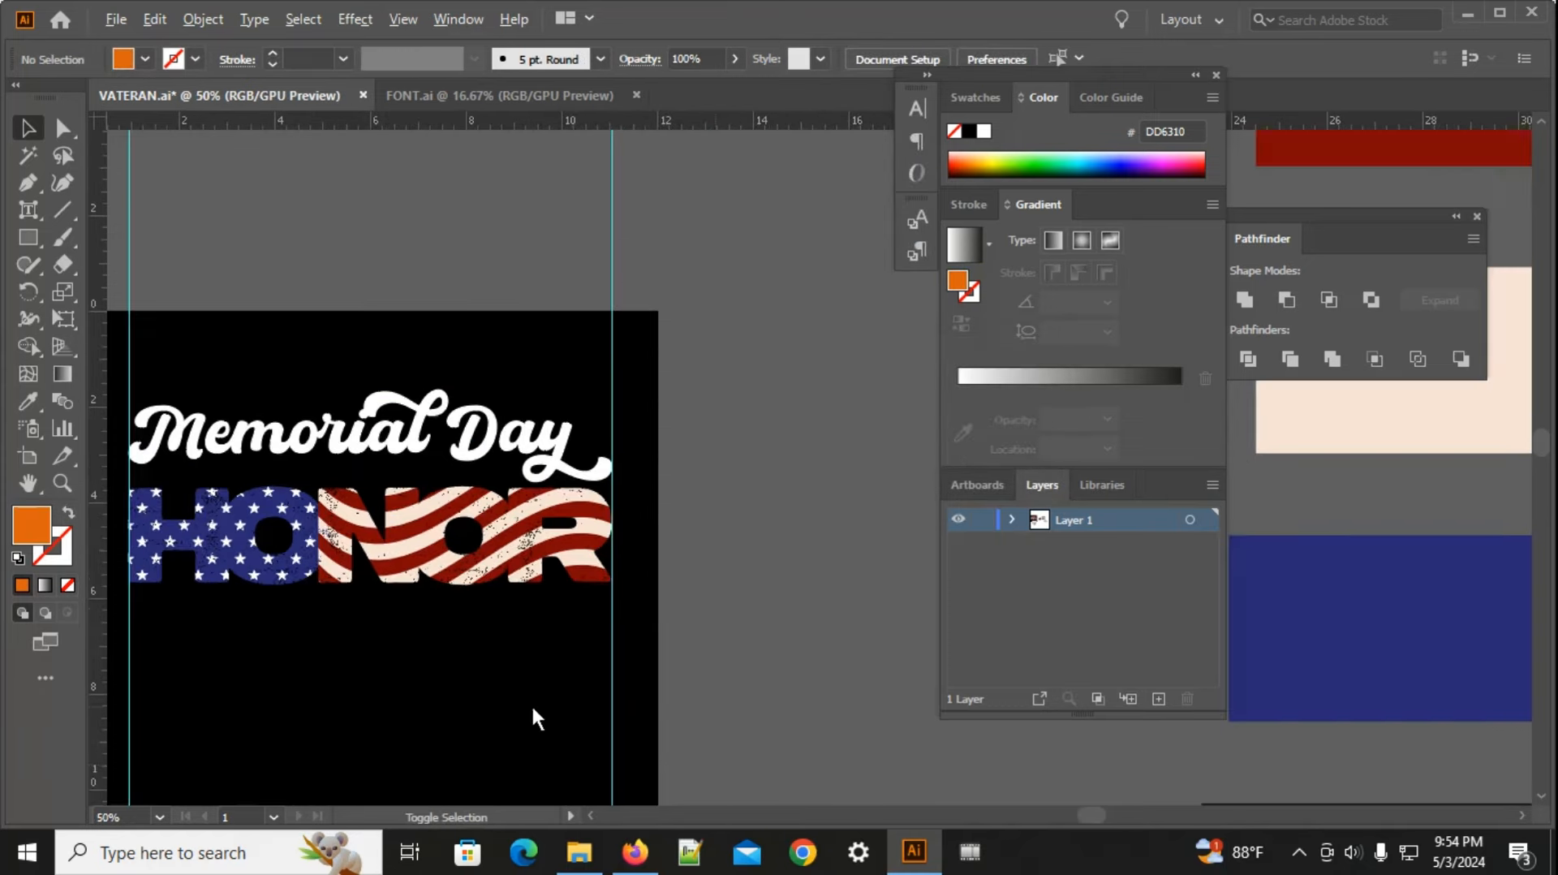
left_click_drag(368, 699, 673, 686)
scroll(673, 686, "down", 2)
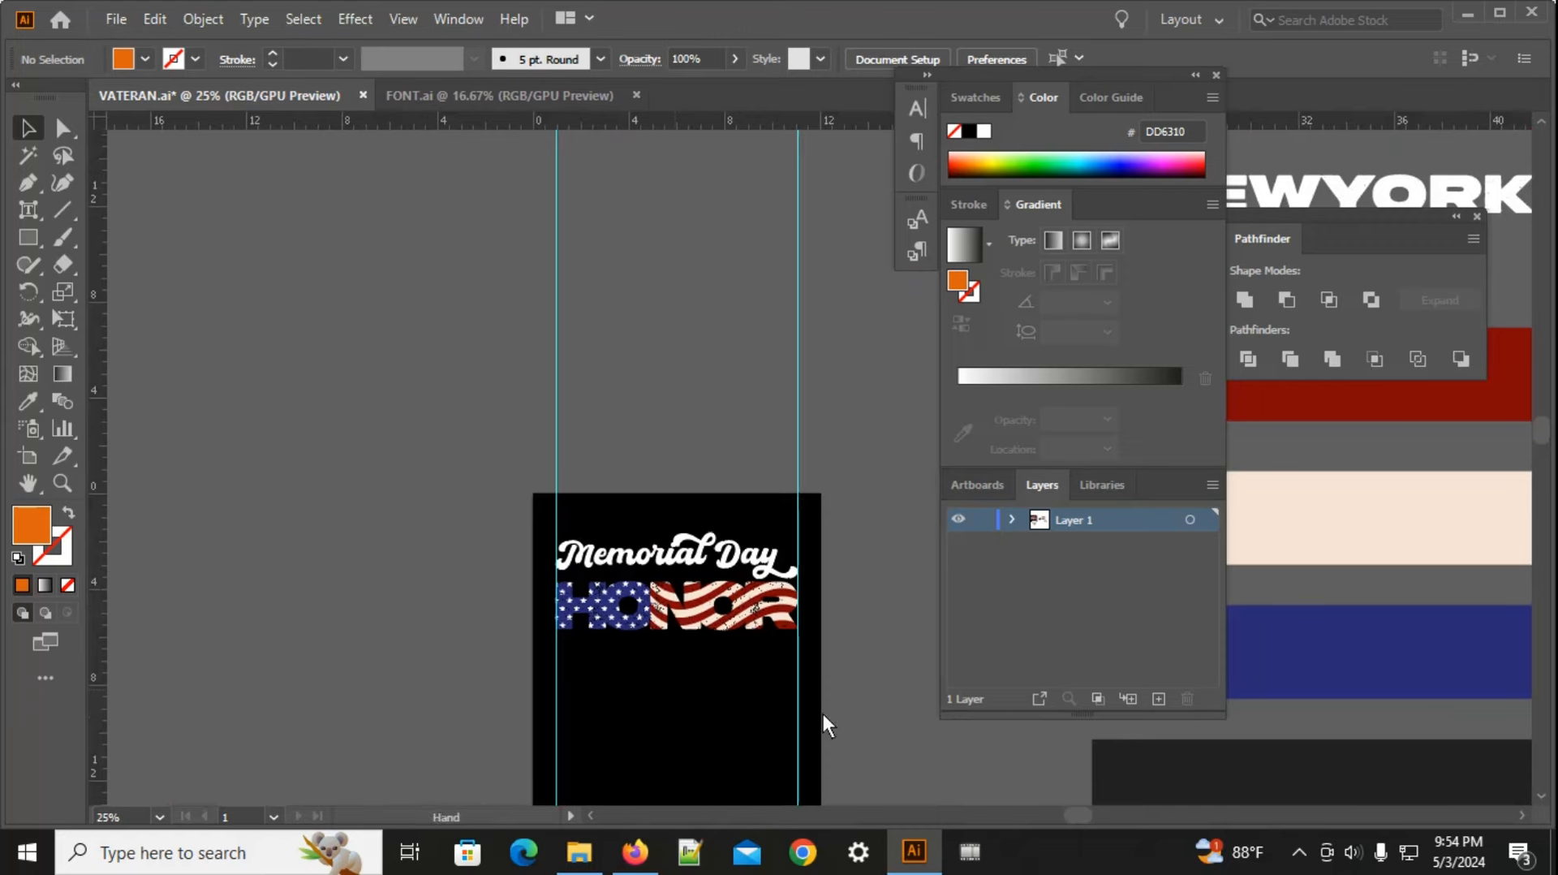
left_click_drag(823, 716, 656, 625)
scroll(532, 529, "up", 2)
scroll(555, 573, "down", 1)
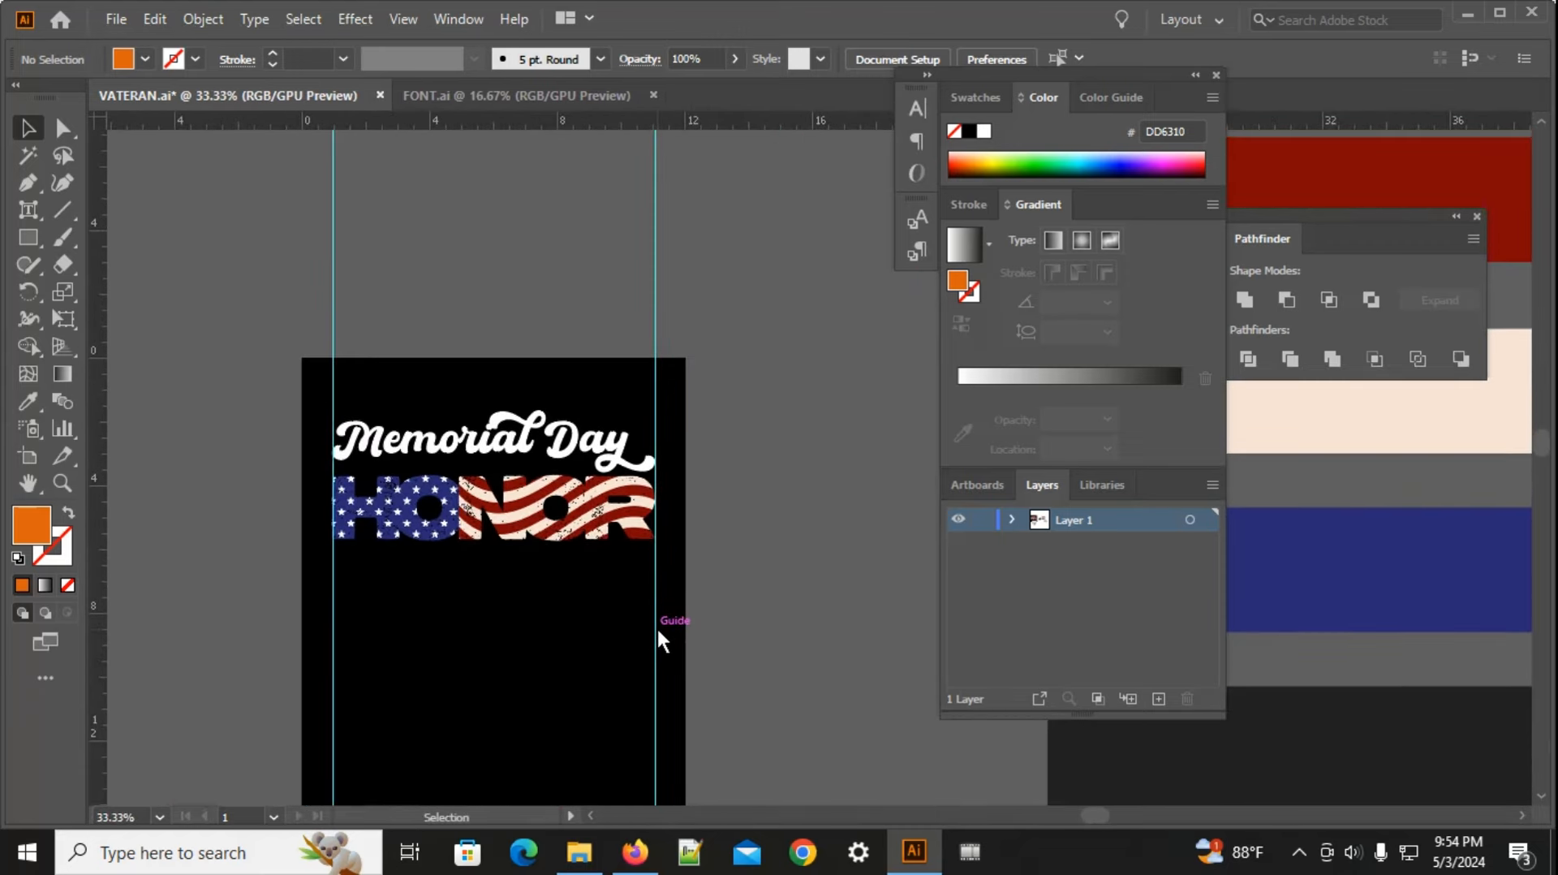
key("ctrl+z")
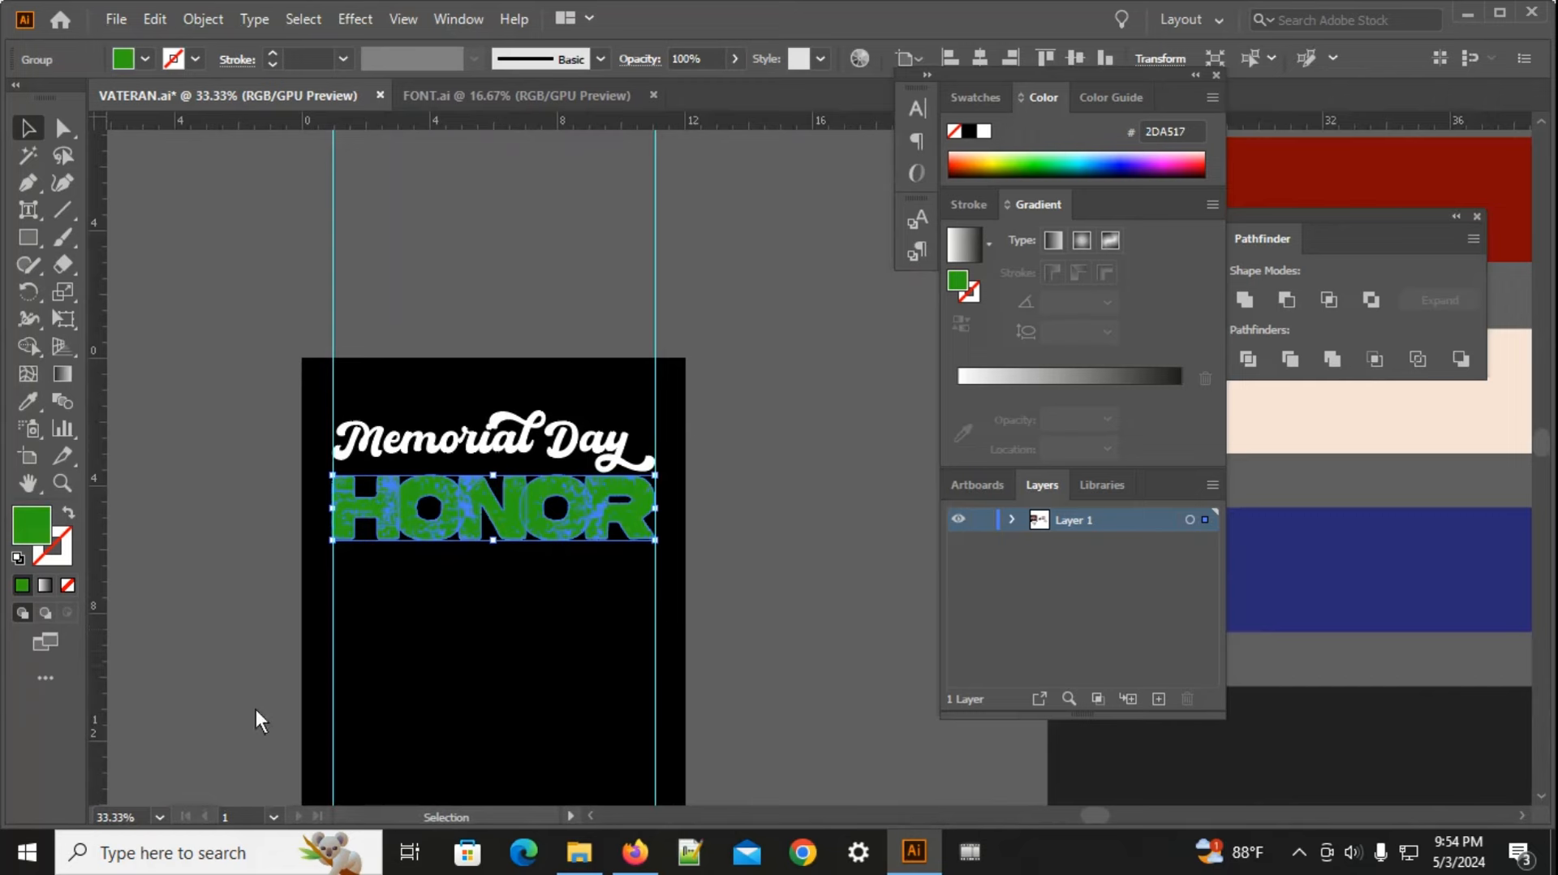
scroll(281, 648, "up", 2)
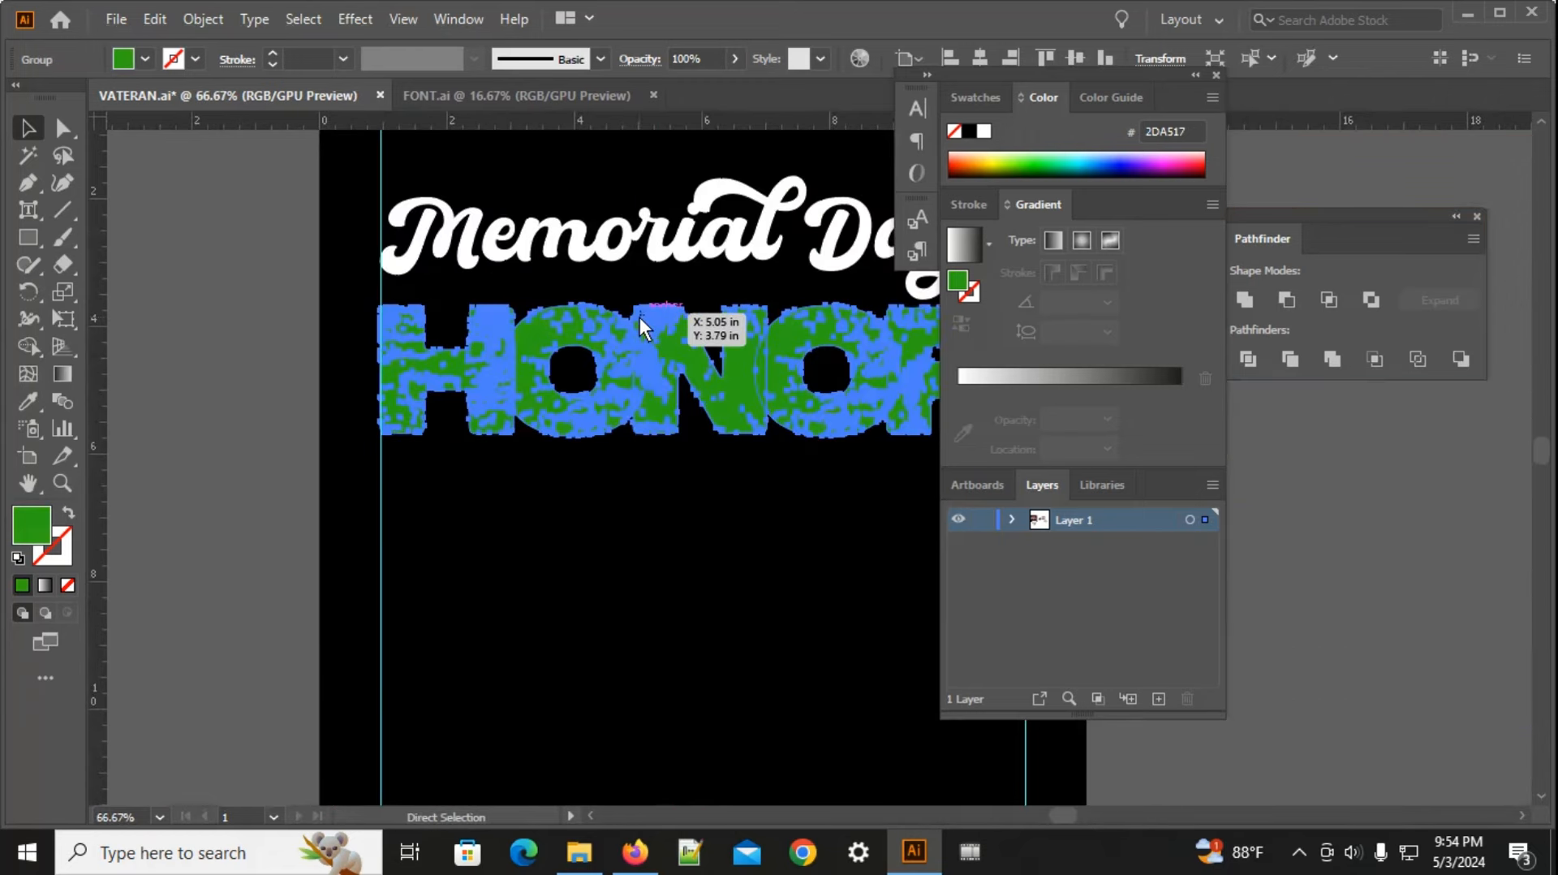
key("Delete")
Step: Try placing the green HONOR lettering directly behind the flag-filled letters and inspect the distressed areas
left_click_drag(284, 523, 846, 339)
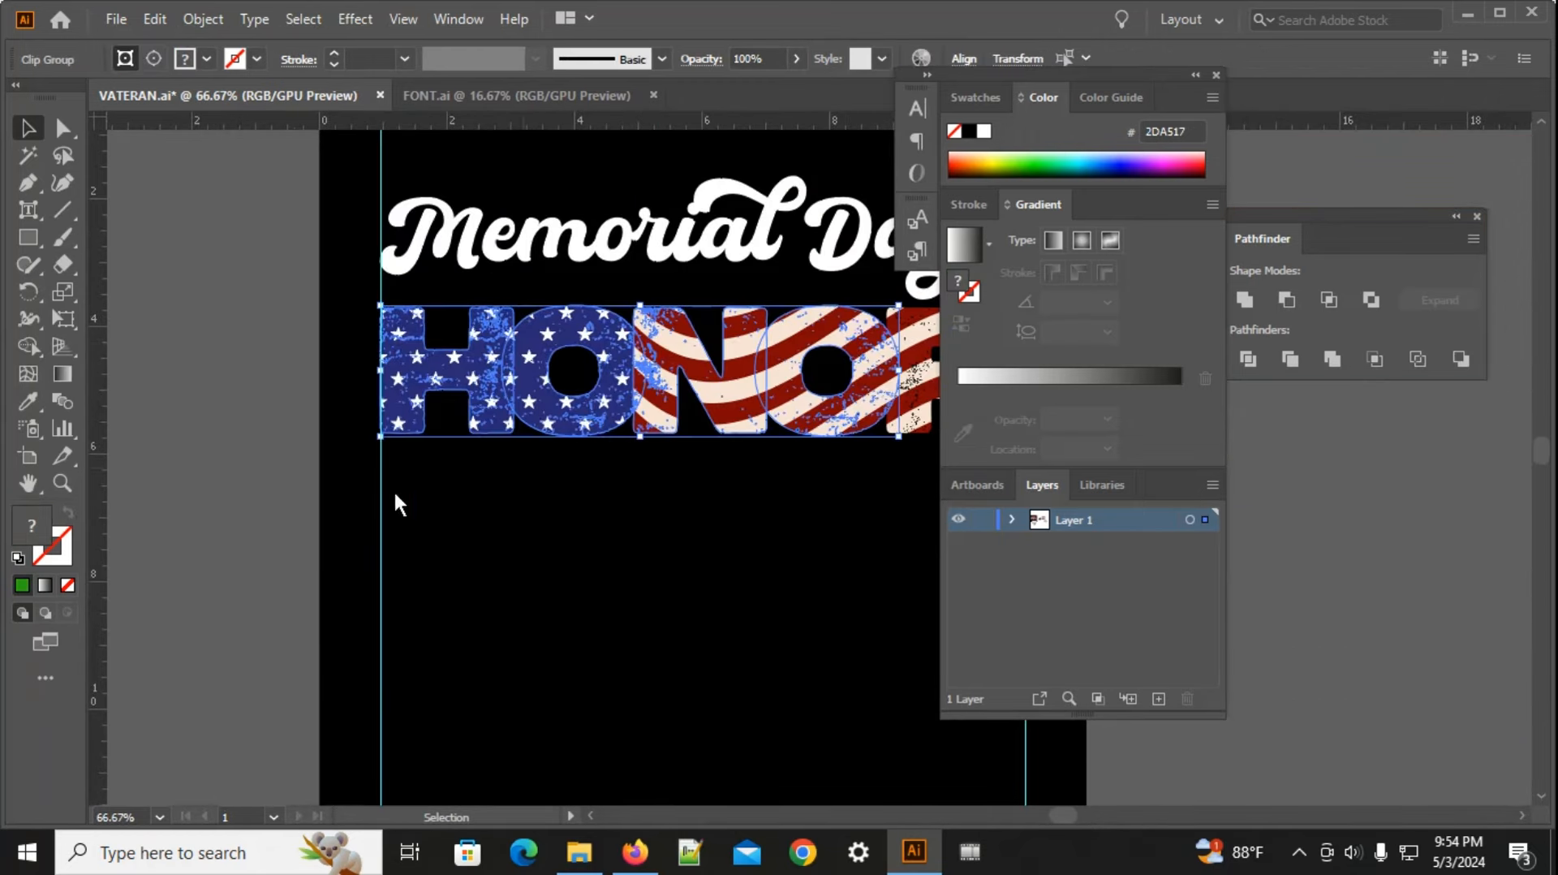
scroll(413, 471, "down", 1)
left_click_drag(391, 528, 846, 378)
key("v")
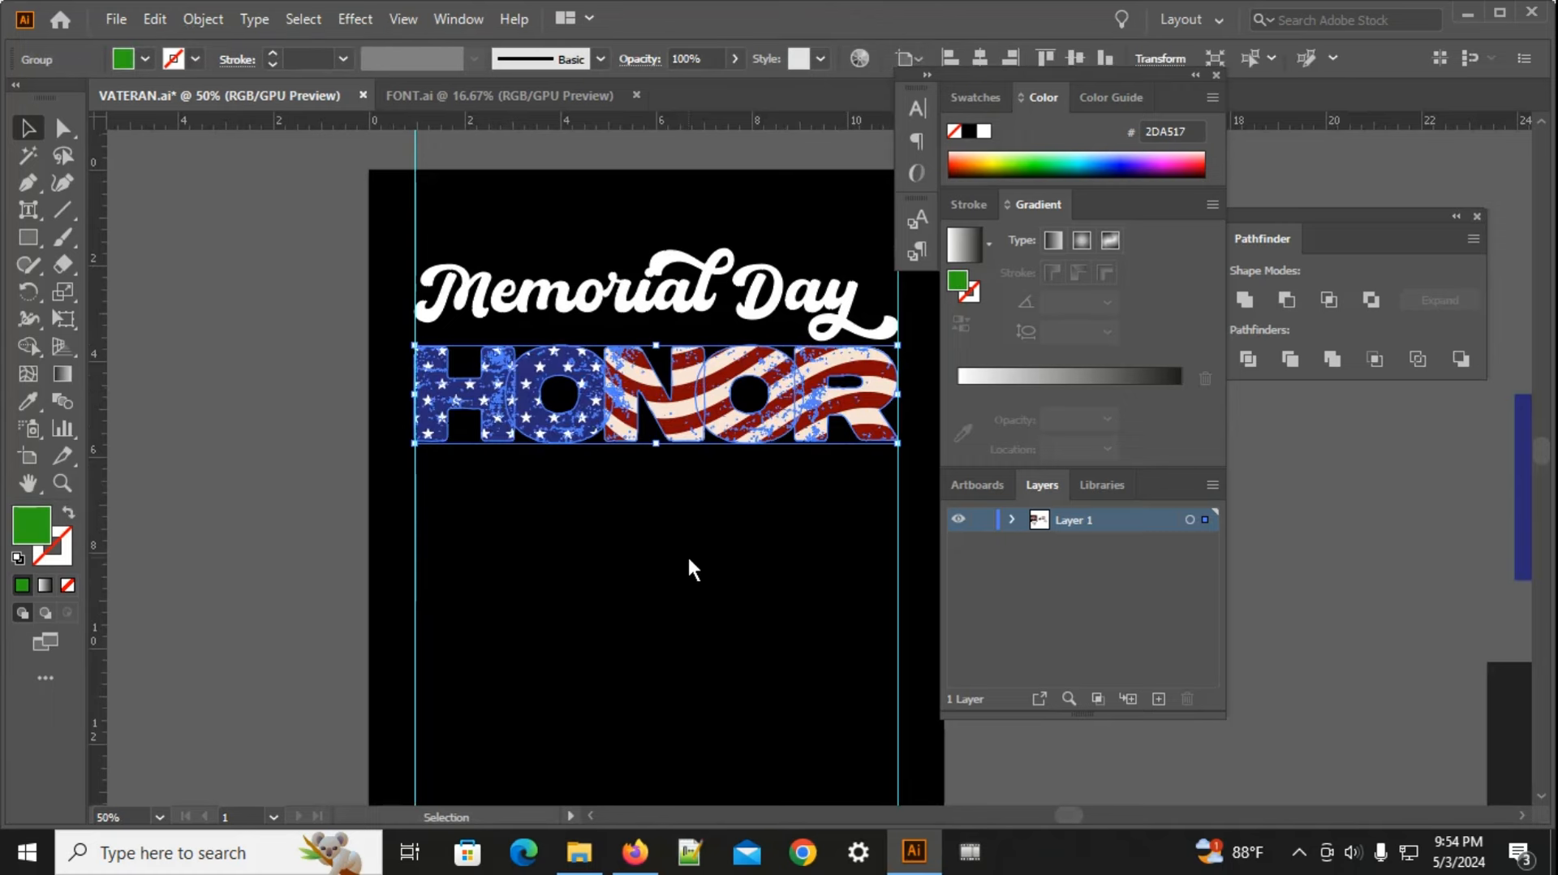
left_click_drag(687, 557, 358, 203)
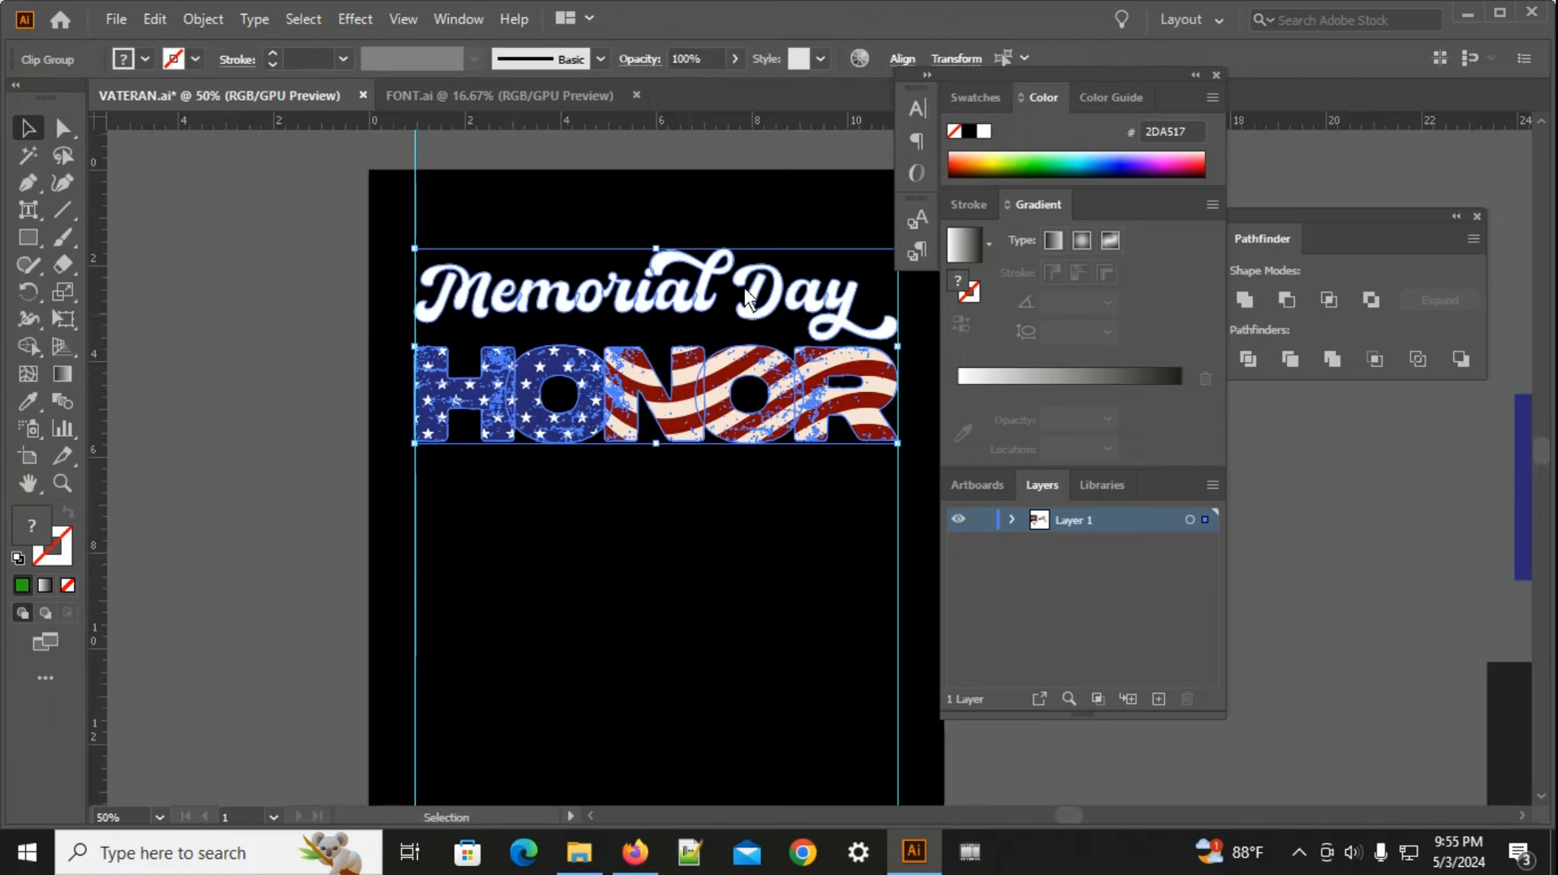
scroll(504, 273, "up", 1)
scroll(346, 555, "down", 1)
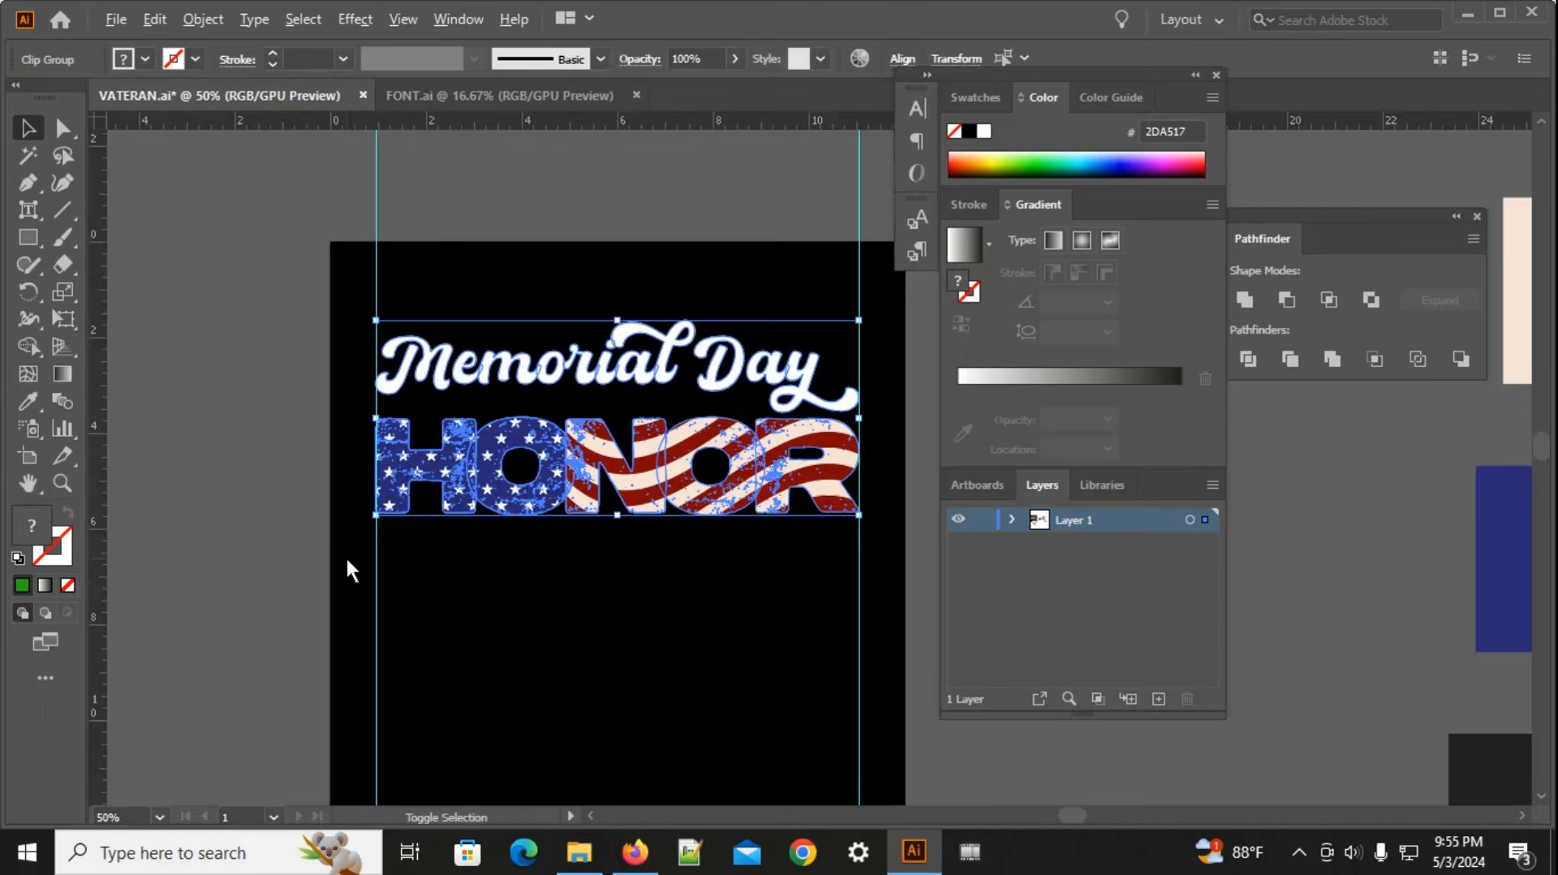
left_click(646, 647)
scroll(345, 536, "up", 3)
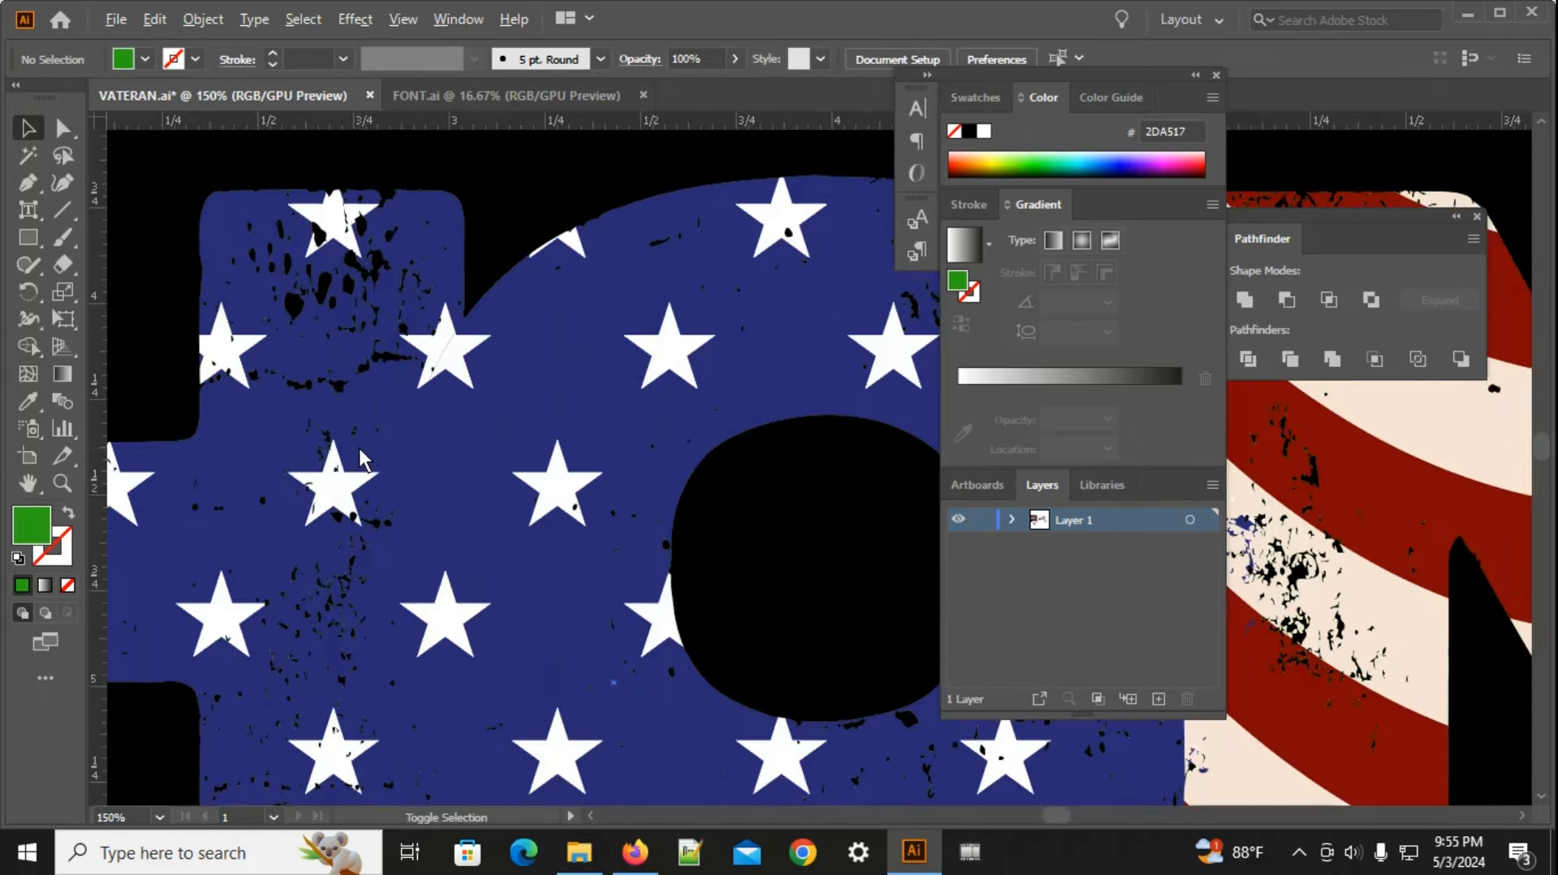
scroll(354, 405, "down", 2)
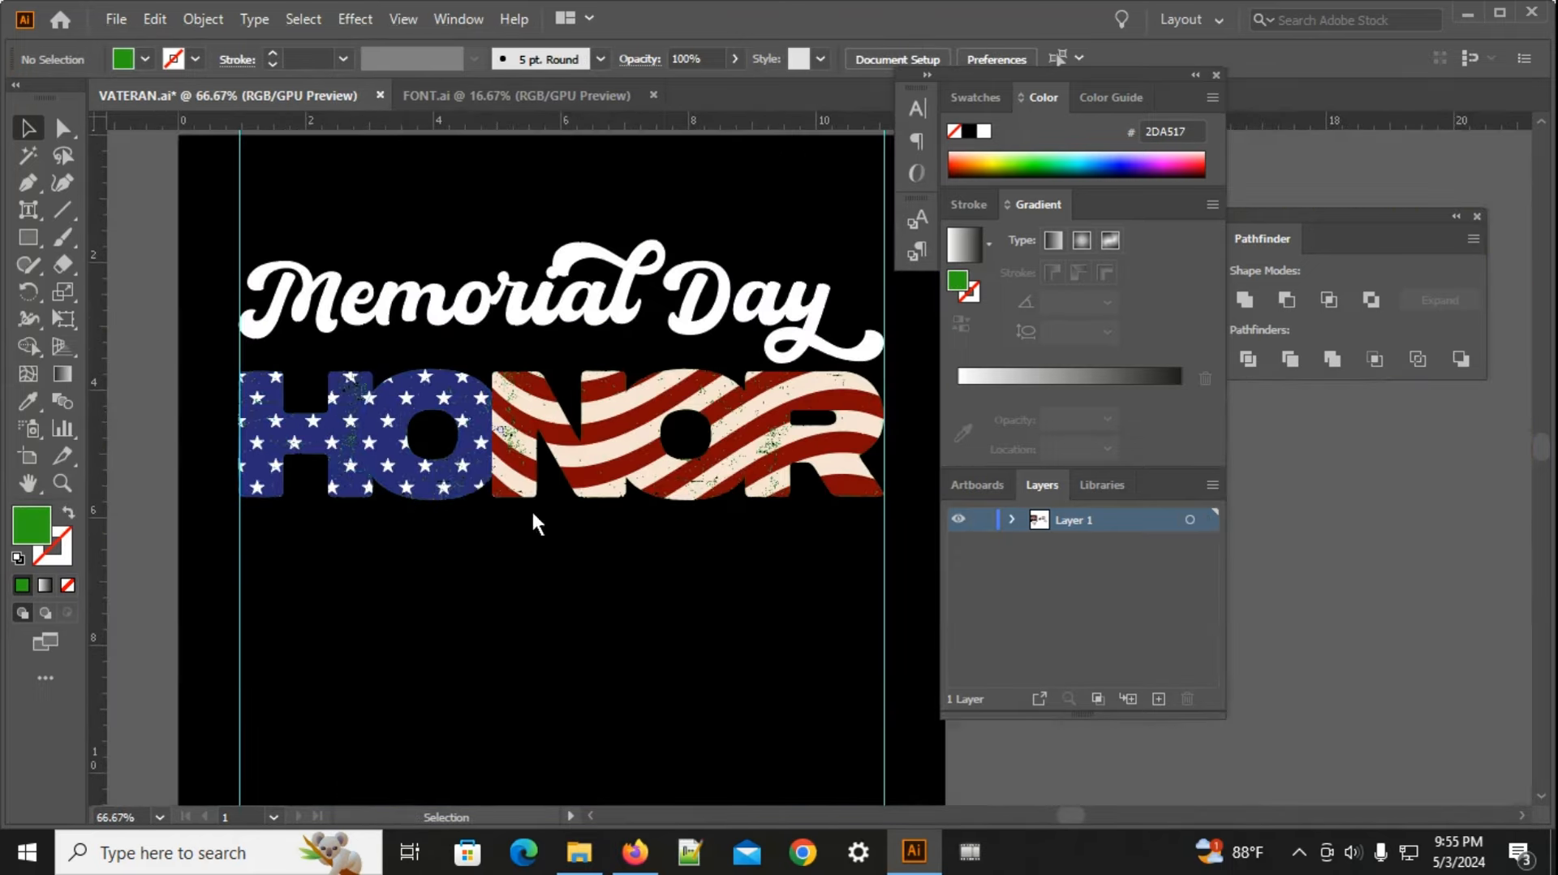
scroll(504, 454, "up", 1)
scroll(434, 365, "down", 1)
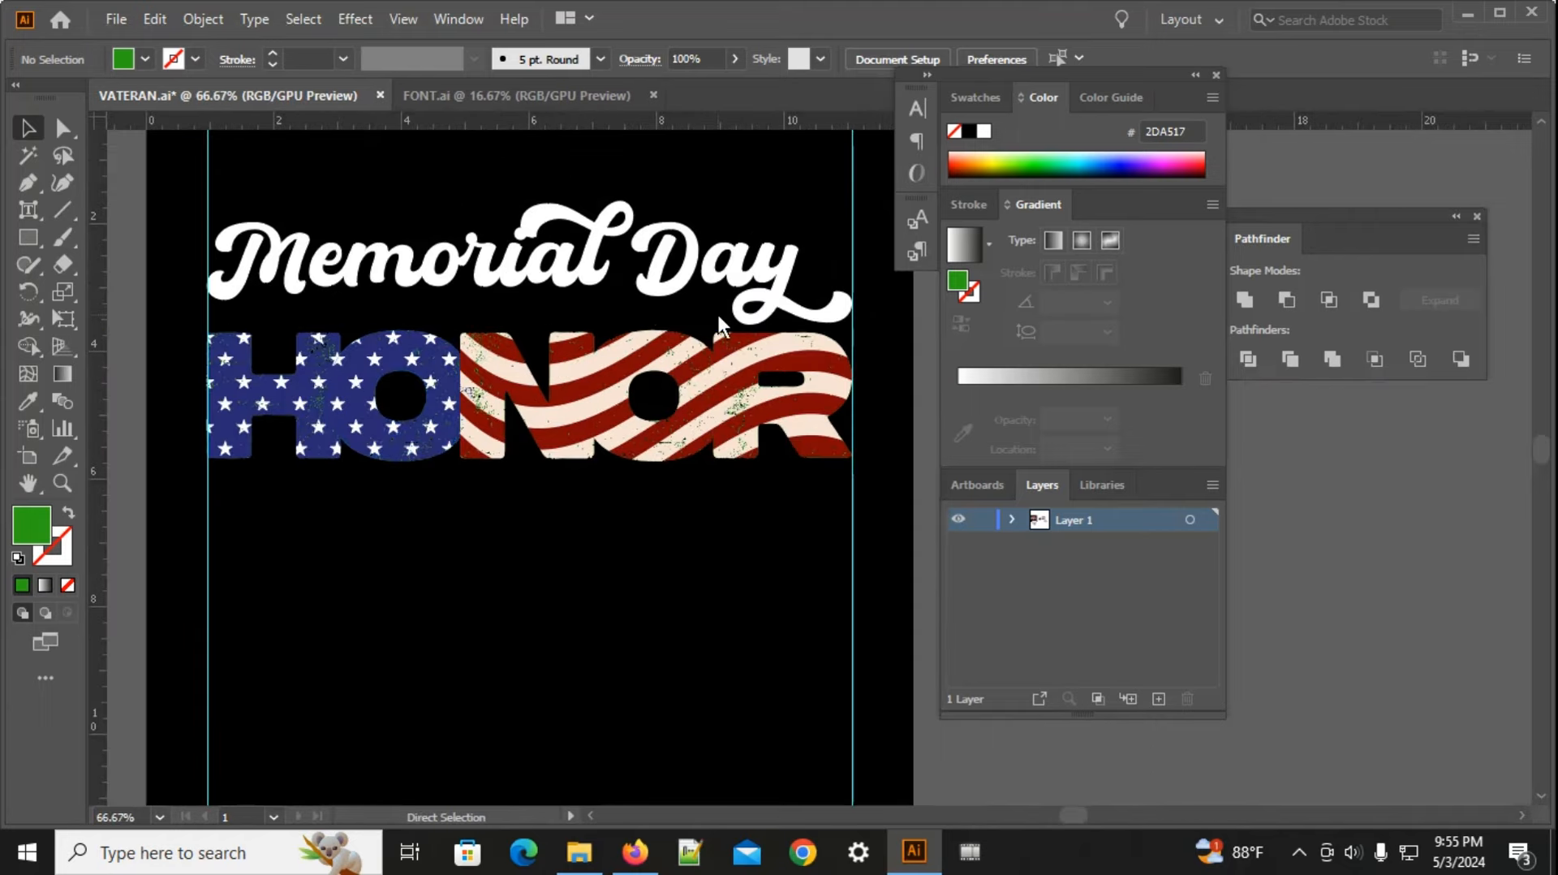
Step: Undo the green HONOR copy behind the flag letters and delete the green copy covering them
key("ctrl+z")
key("ctrl+z")
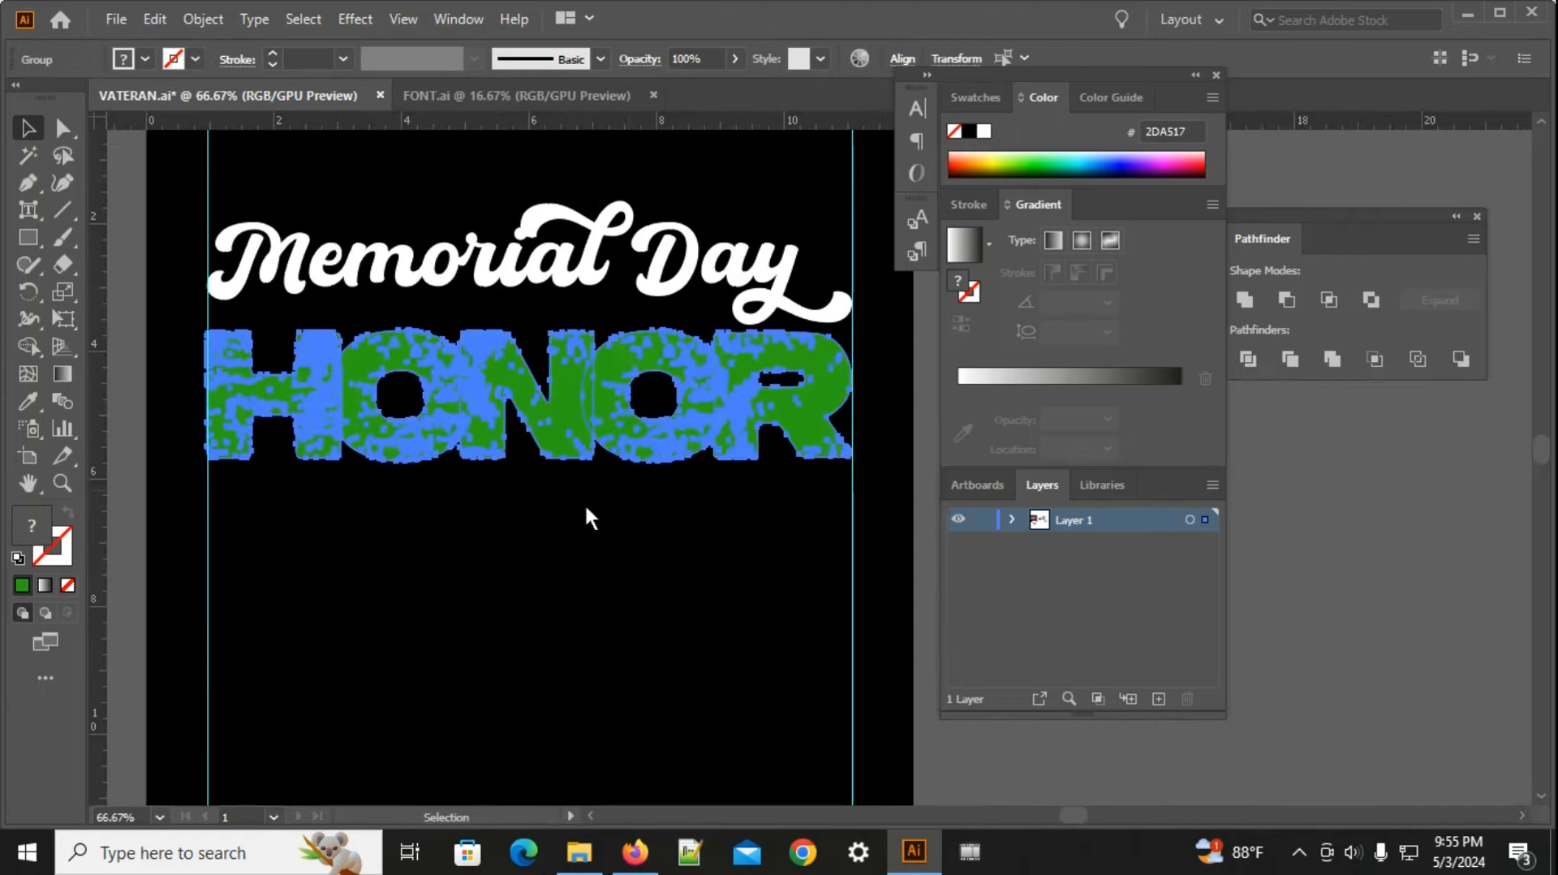
left_click(431, 481)
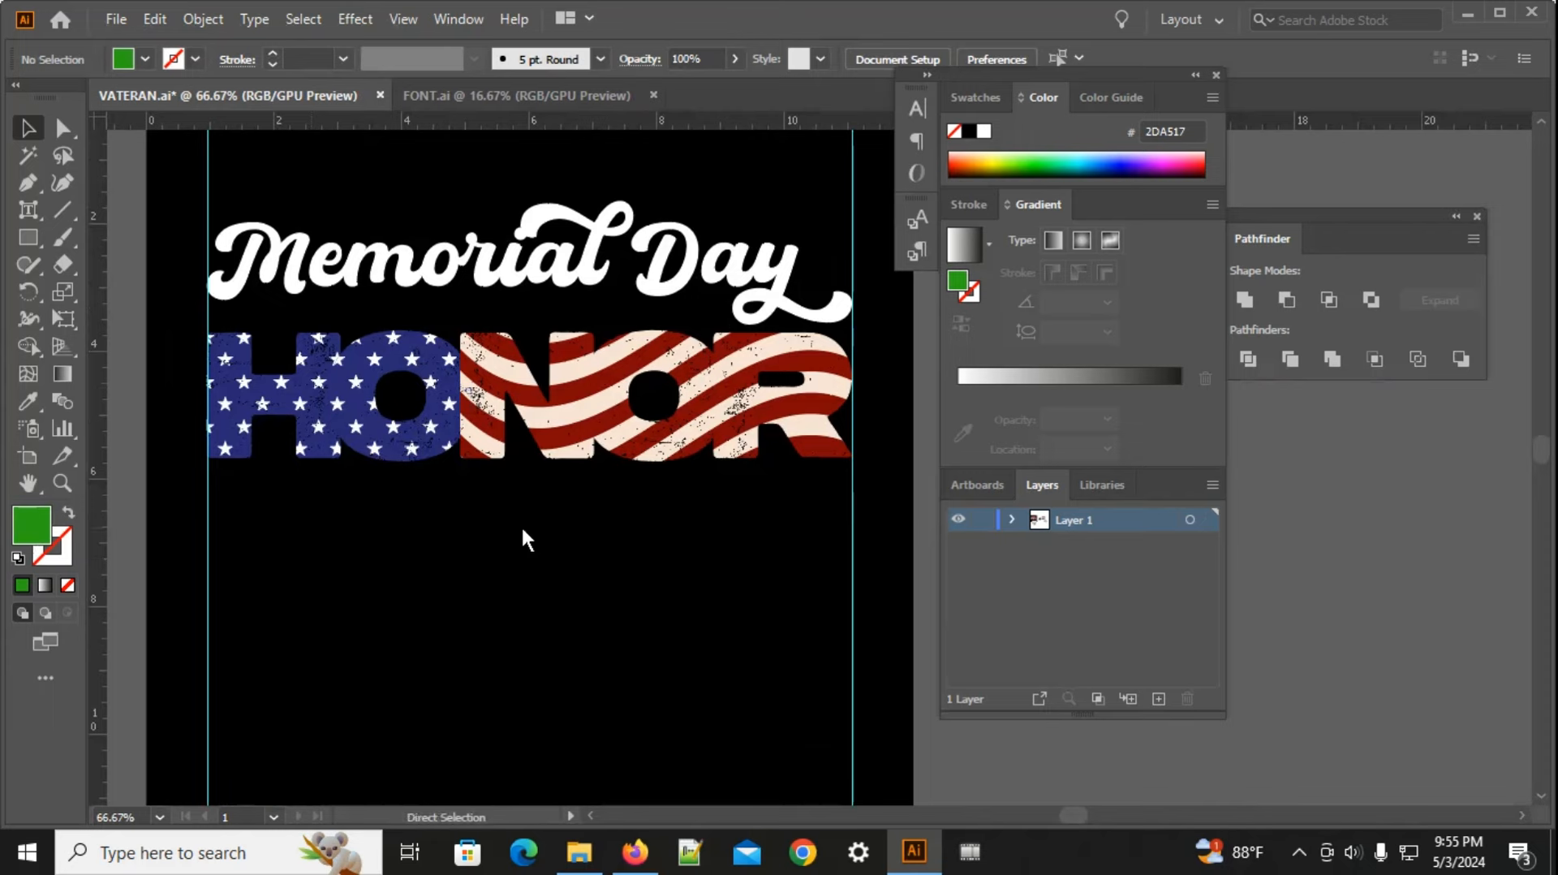
key("ctrl+z")
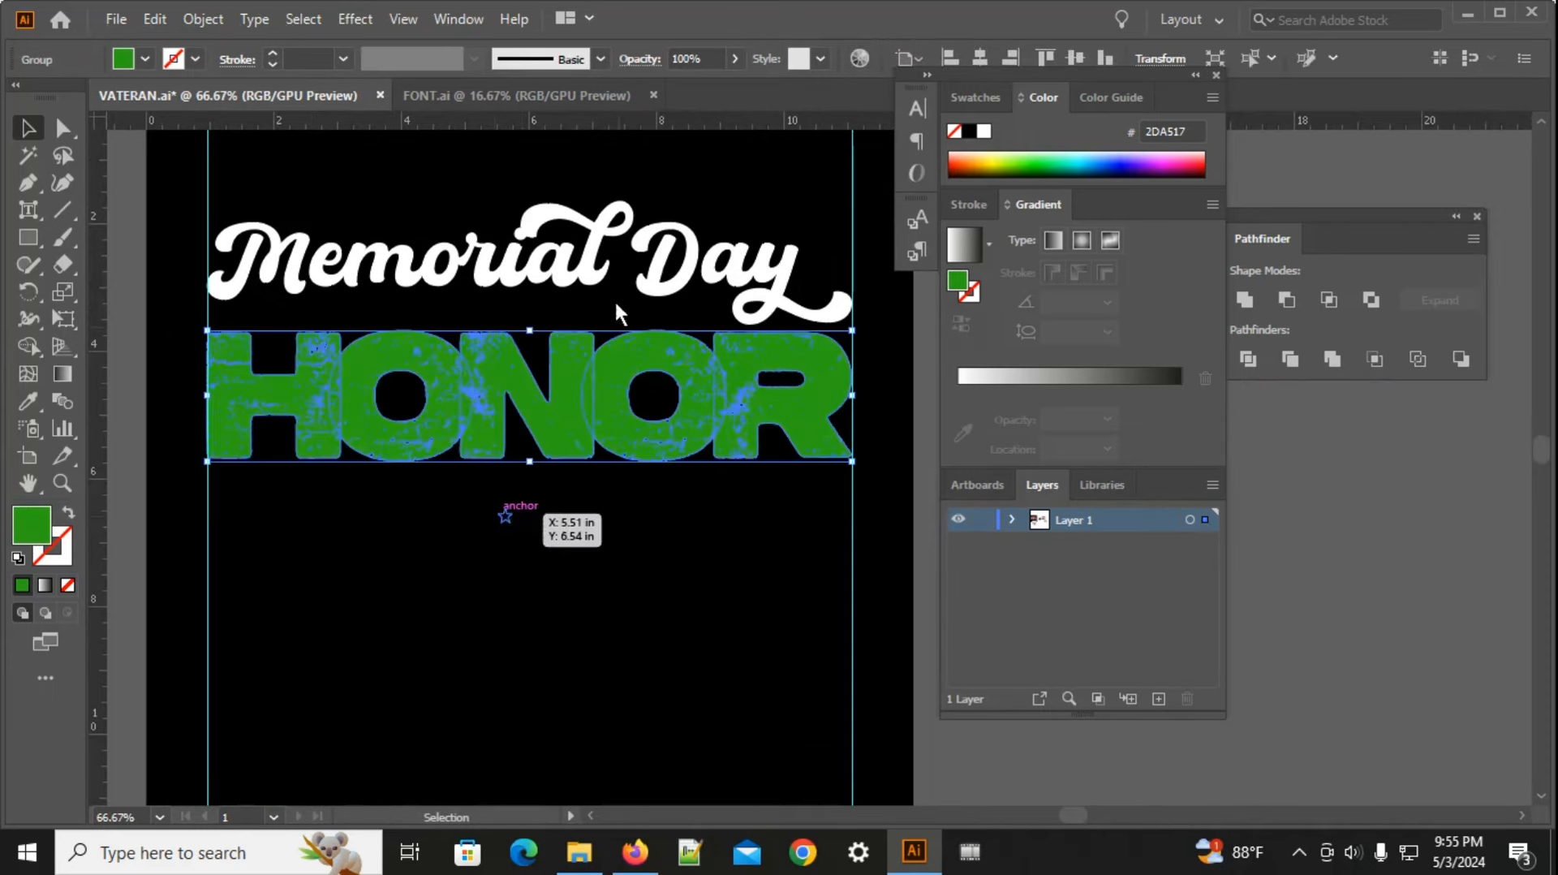
key("Delete")
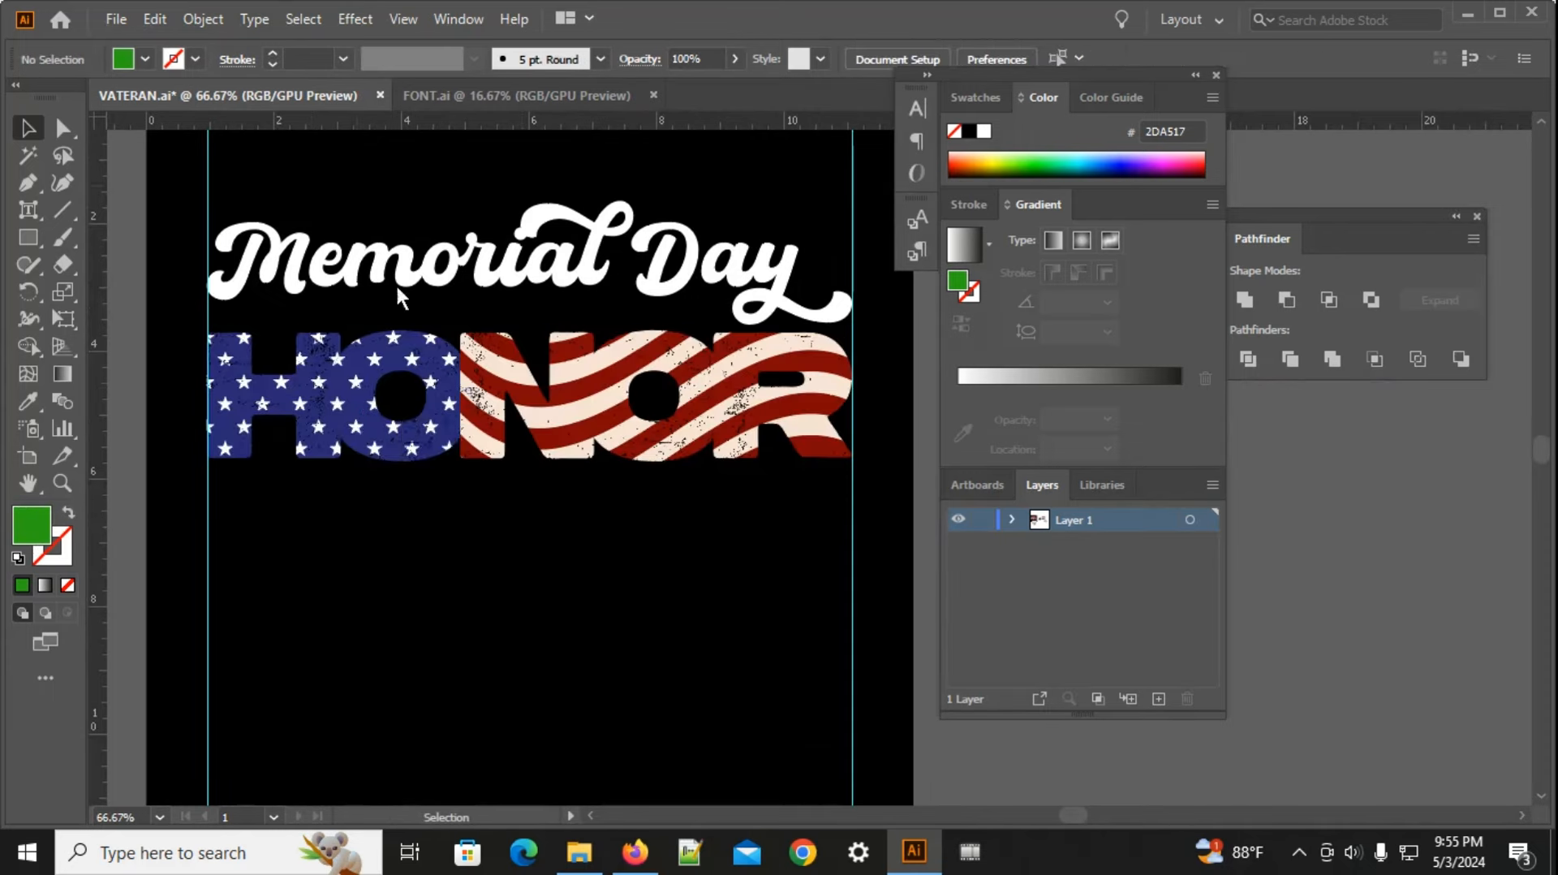
Step: Select all the flag-filled HONOR letters and paste the green HONOR lettering in place behind them
left_click_drag(161, 570, 841, 377)
key("a")
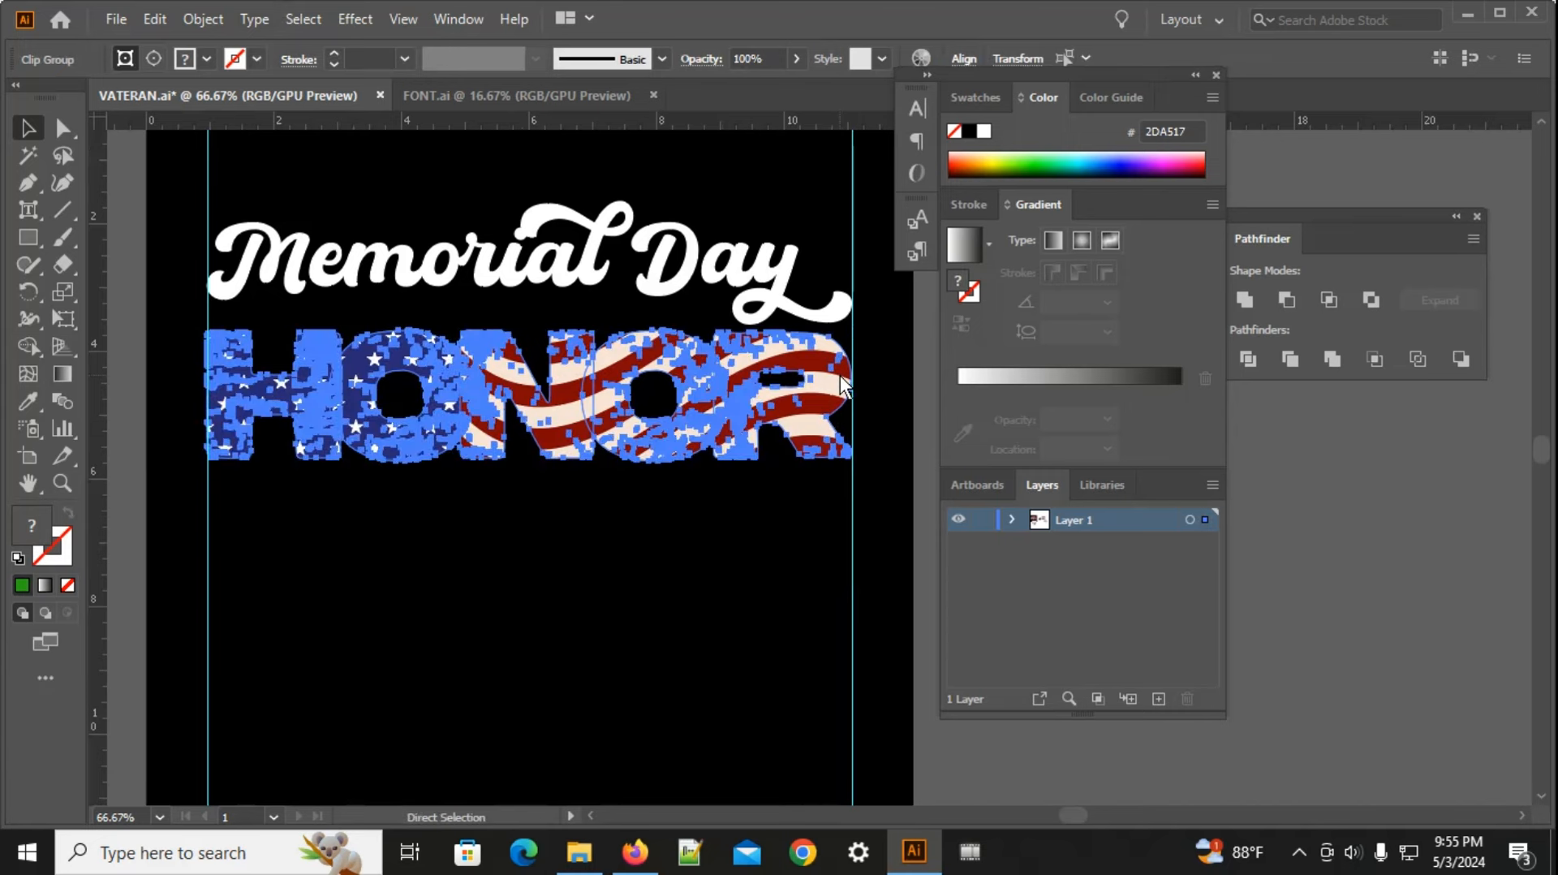
key("ctrl+b")
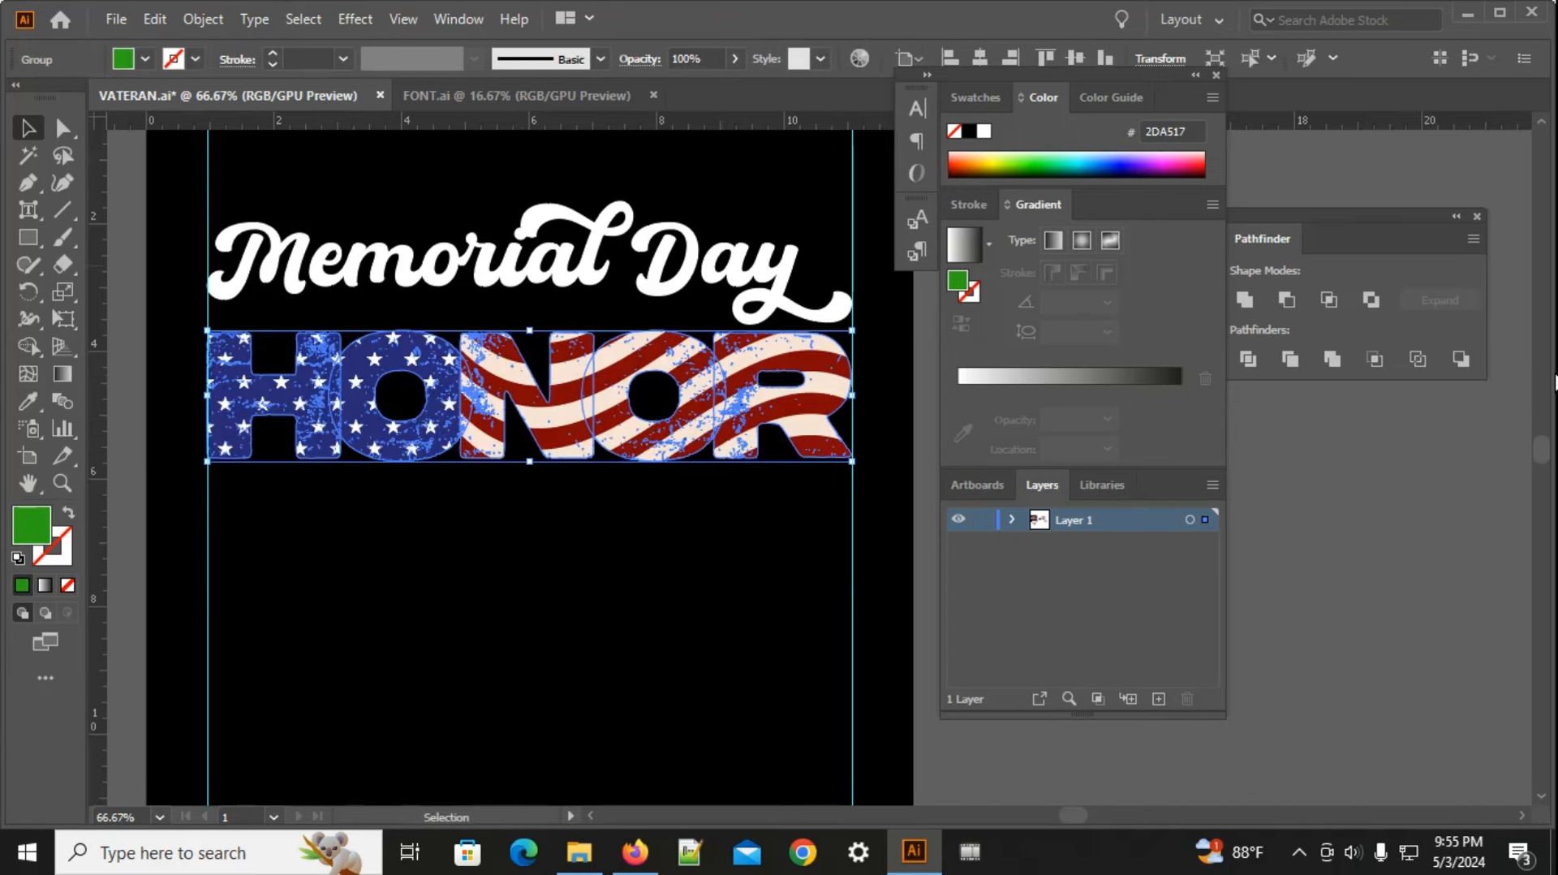
Step: Offset the green HONOR copy six nudges right and three nudges down as a drop shadow, then deselect and inspect it
key("Right")
key("Right")
key("Right")
key("Right")
key("Right")
key("Right")
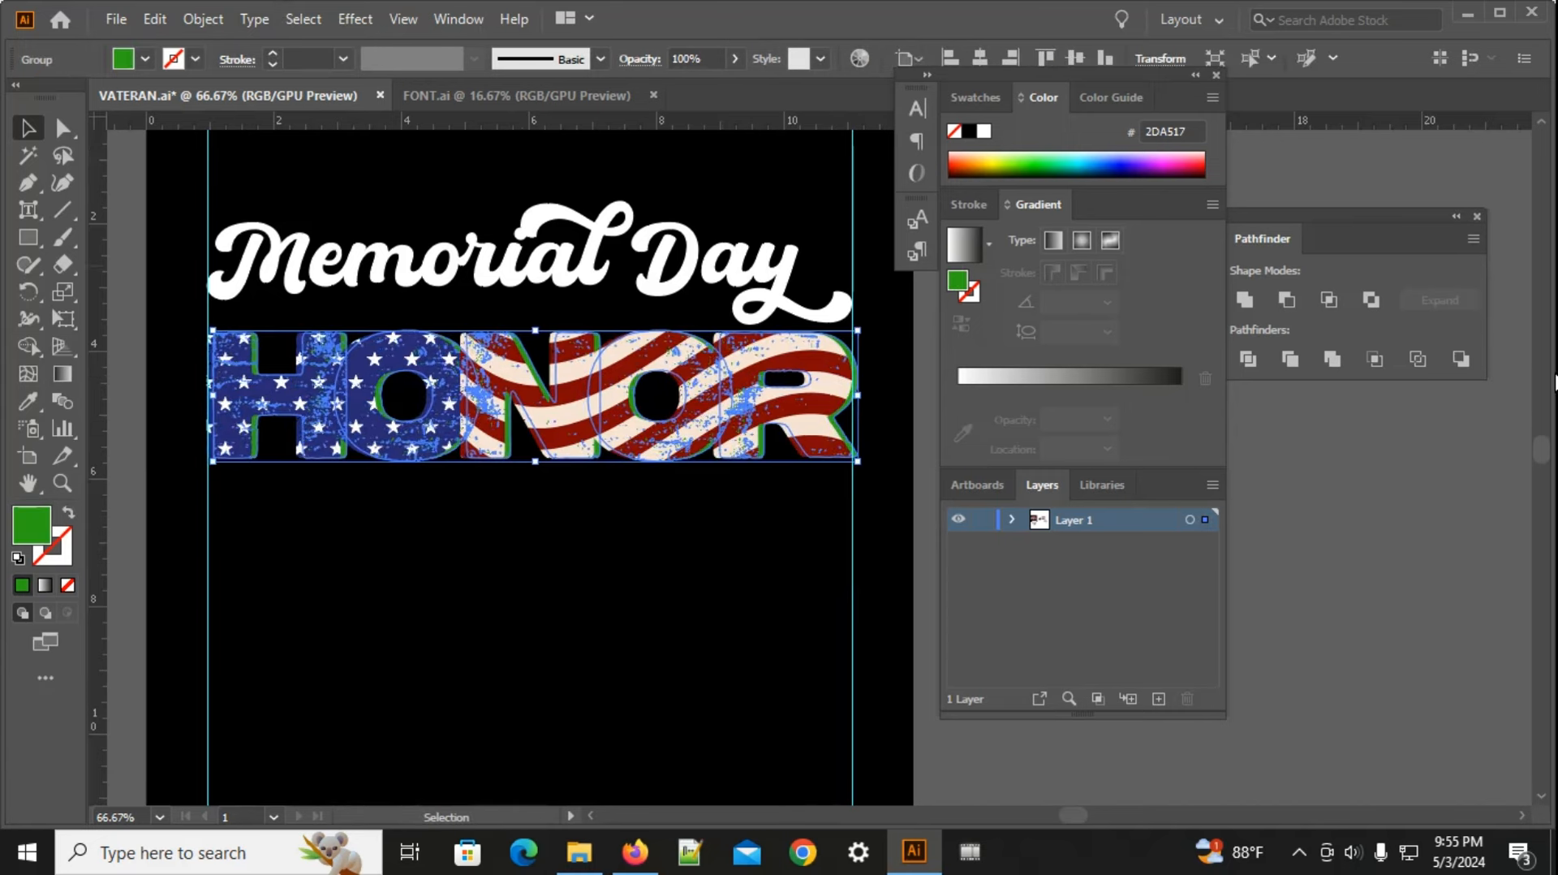
key("Down")
key("Down")
key("Down")
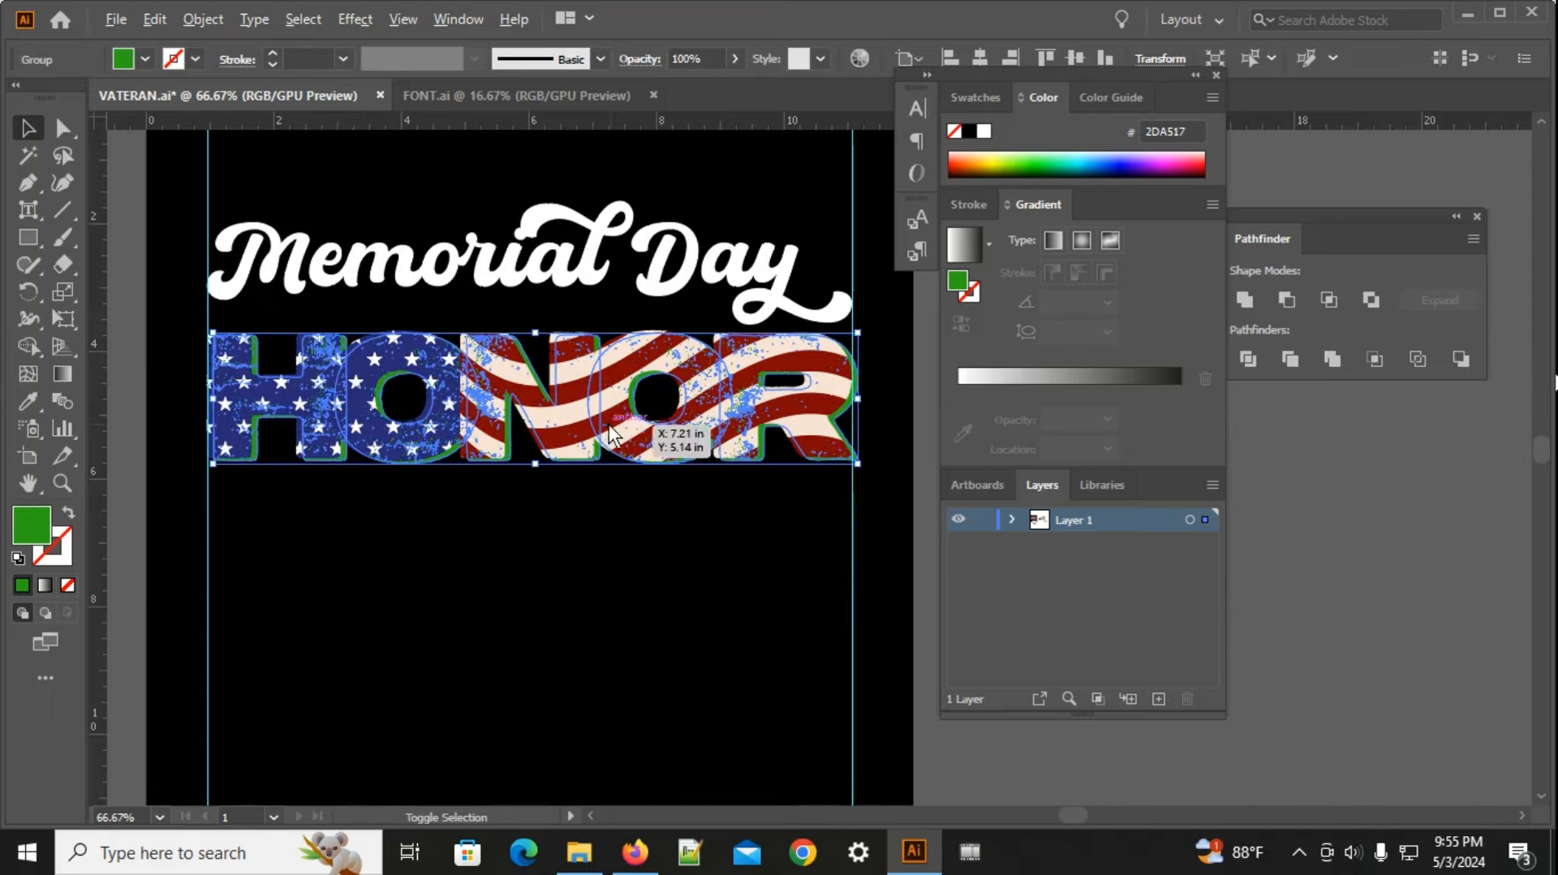
scroll(302, 345, "up", 3)
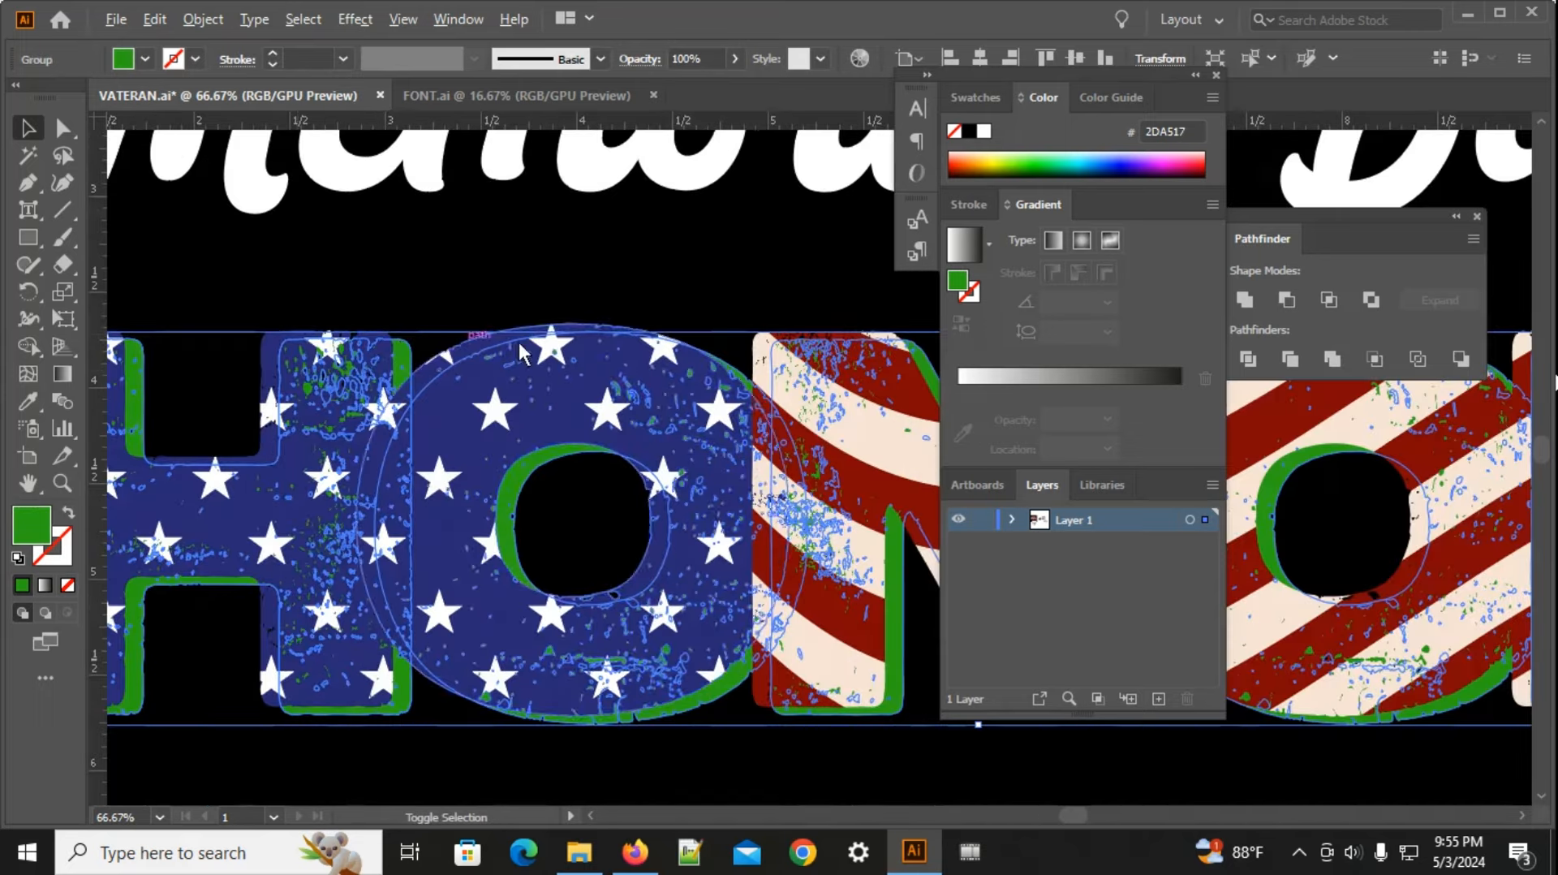
left_click(484, 257)
scroll(347, 294, "down", 1)
left_click_drag(312, 689, 508, 608)
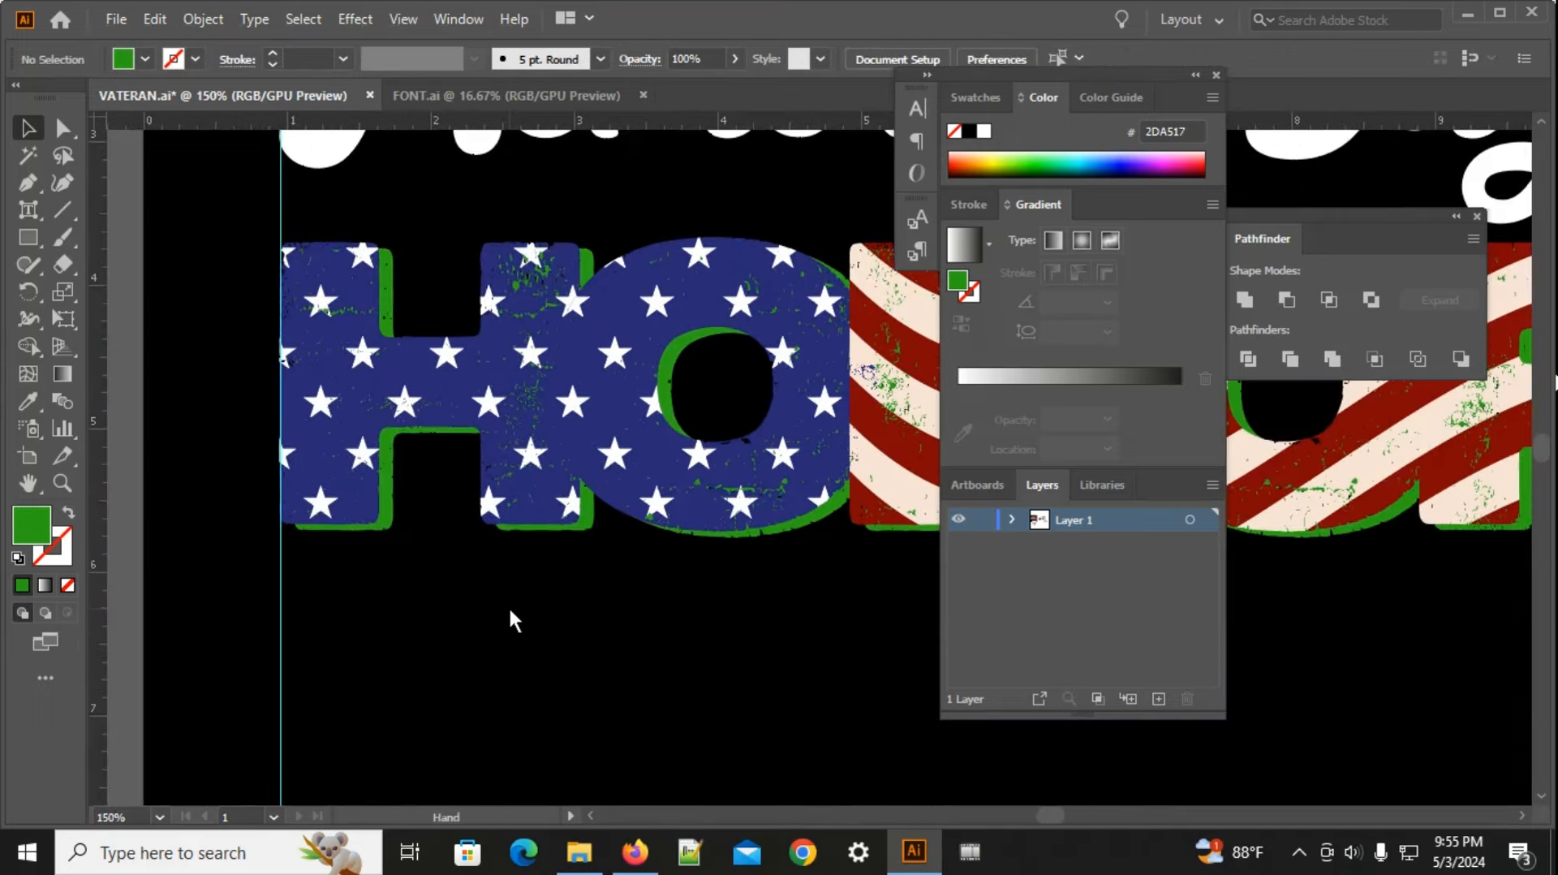
Step: Examine how the shadows behind the HONOR letters are coloured in the finished reference design
scroll(407, 612, "down", 3)
scroll(406, 500, "down", 1)
left_click_drag(414, 563, 946, 525)
scroll(488, 531, "down", 1)
left_click_drag(311, 528, 878, 457)
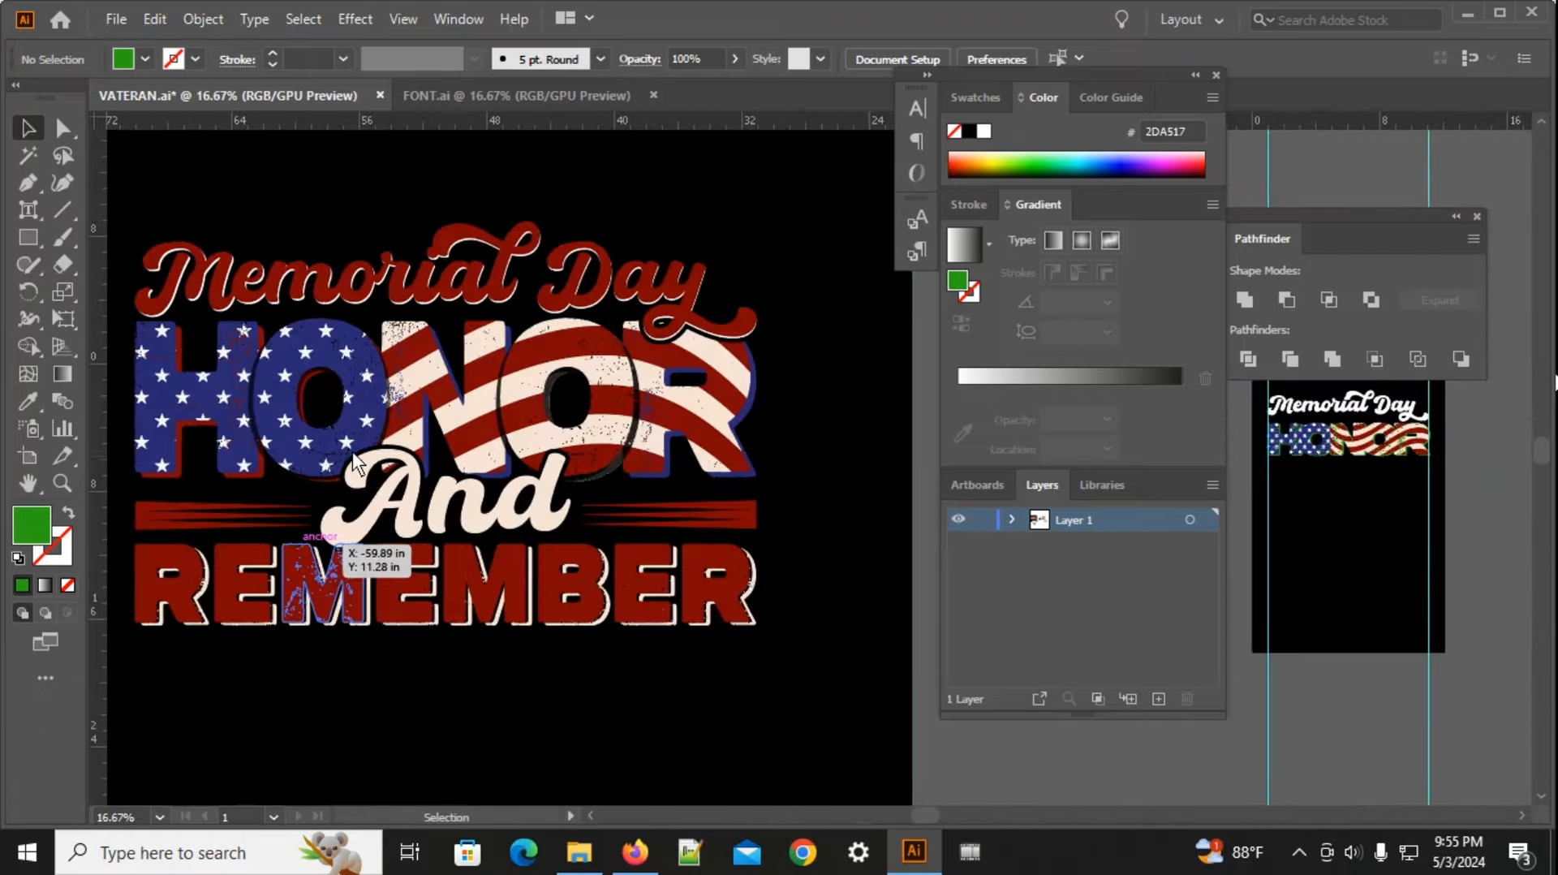
scroll(129, 446, "up", 3)
scroll(222, 555, "down", 4)
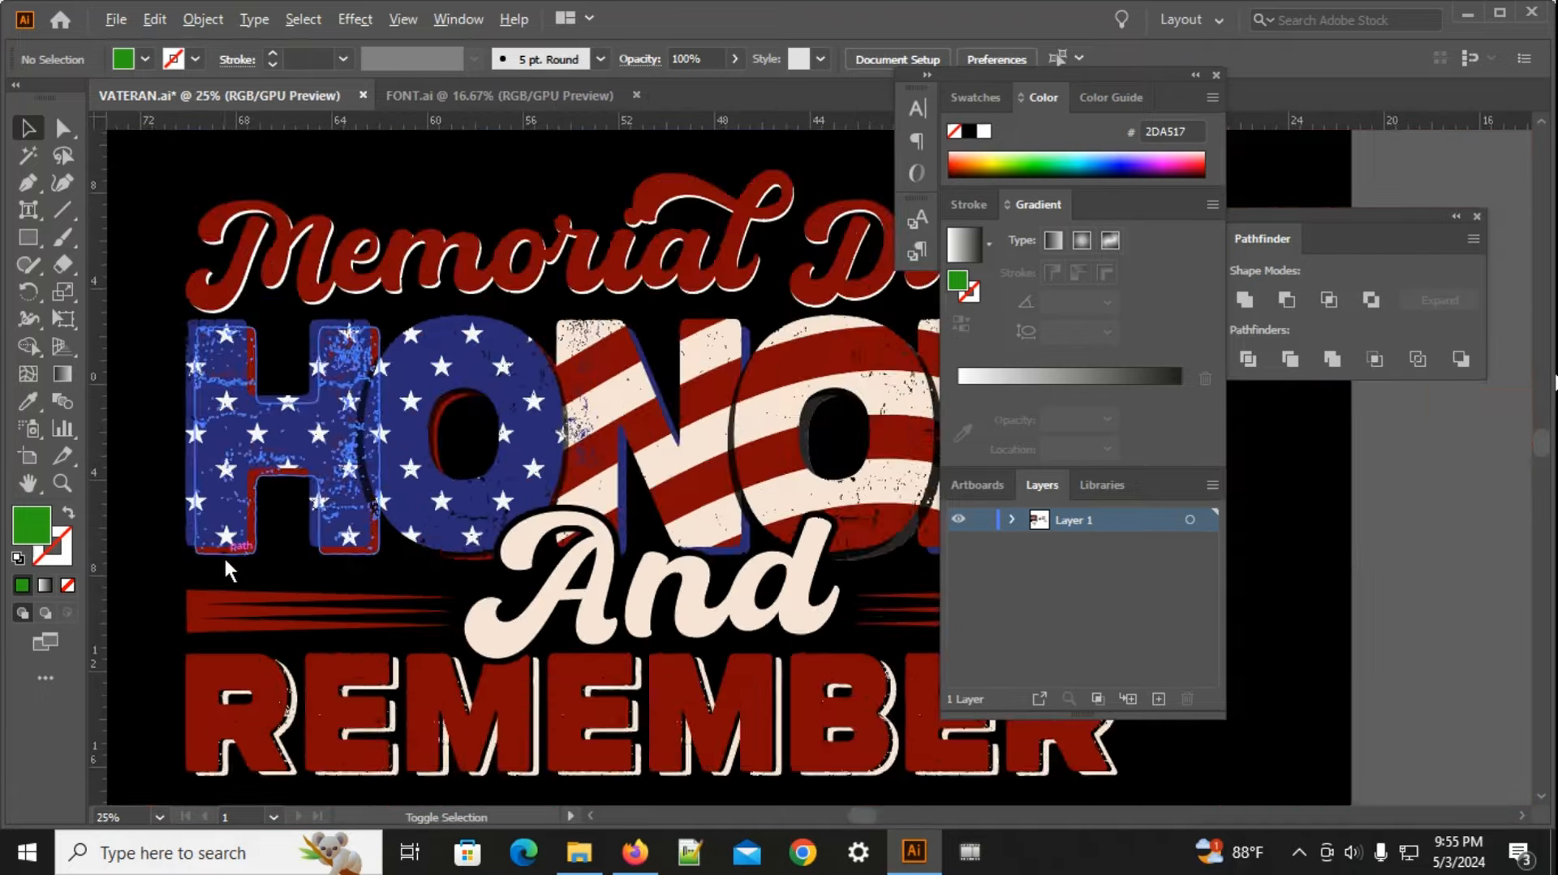
scroll(705, 577, "right", 6)
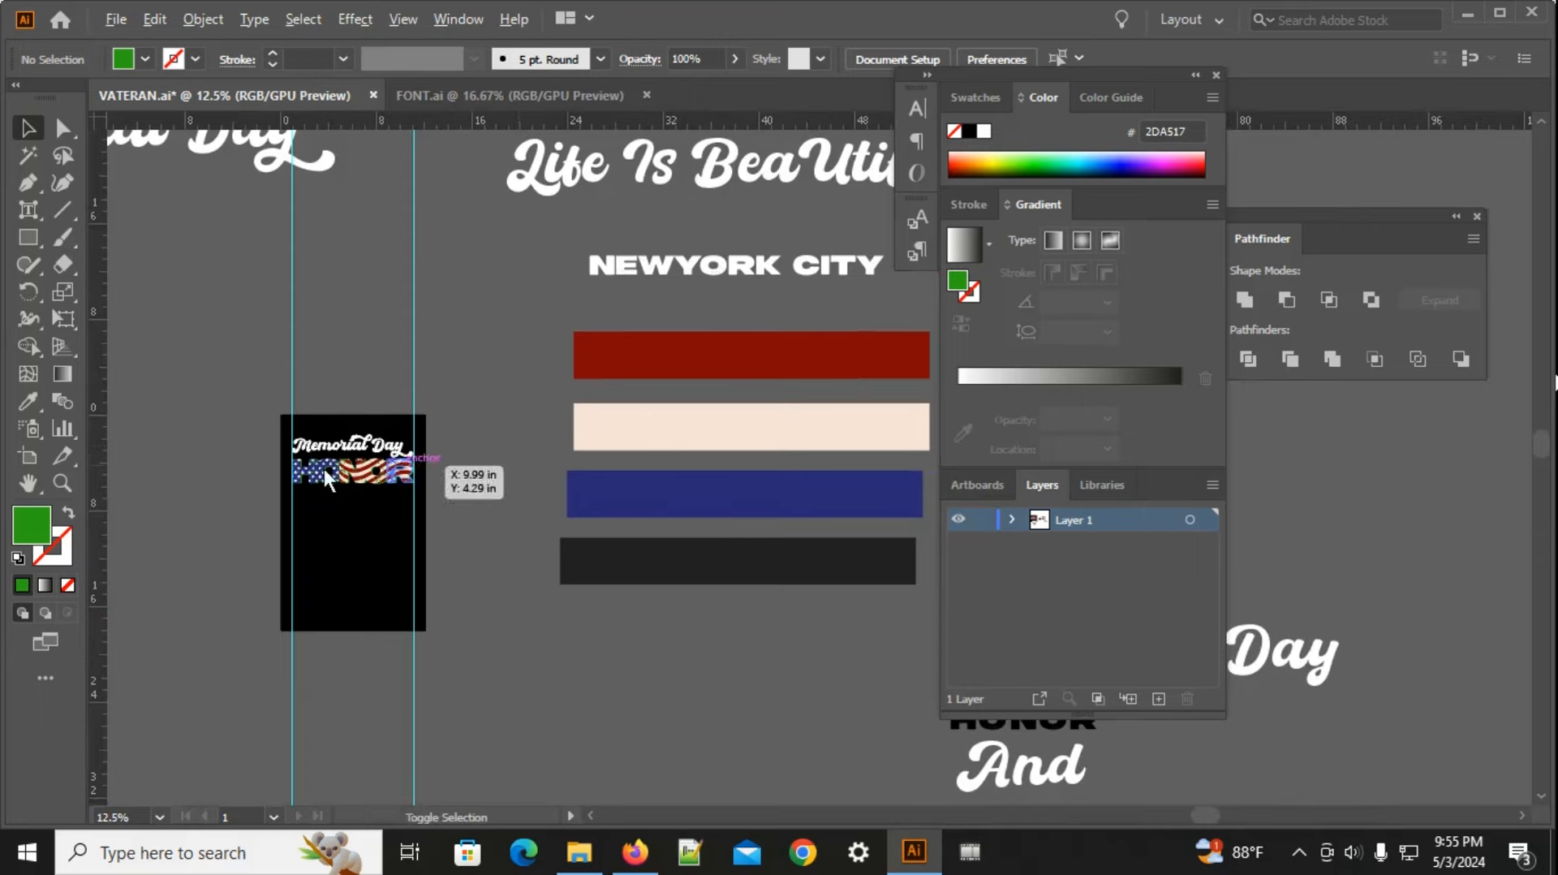
Step: Ungroup the green HONOR shadow so each letter's shadow is a separate object, then deselect it
scroll(324, 469, "up", 3)
scroll(250, 490, "up", 4)
left_click(237, 538)
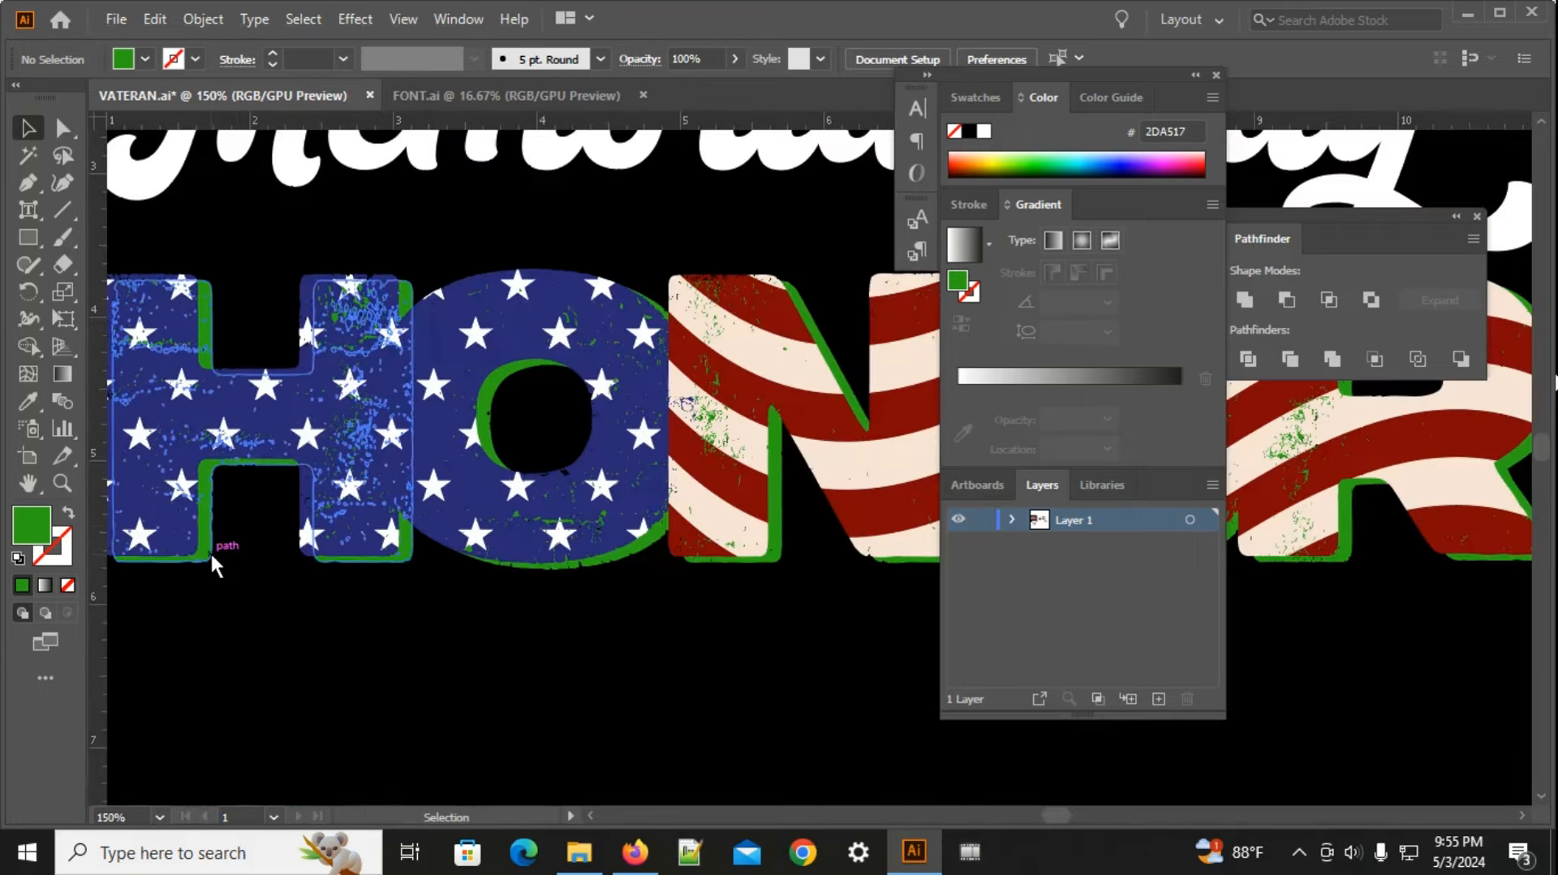
right_click(216, 555)
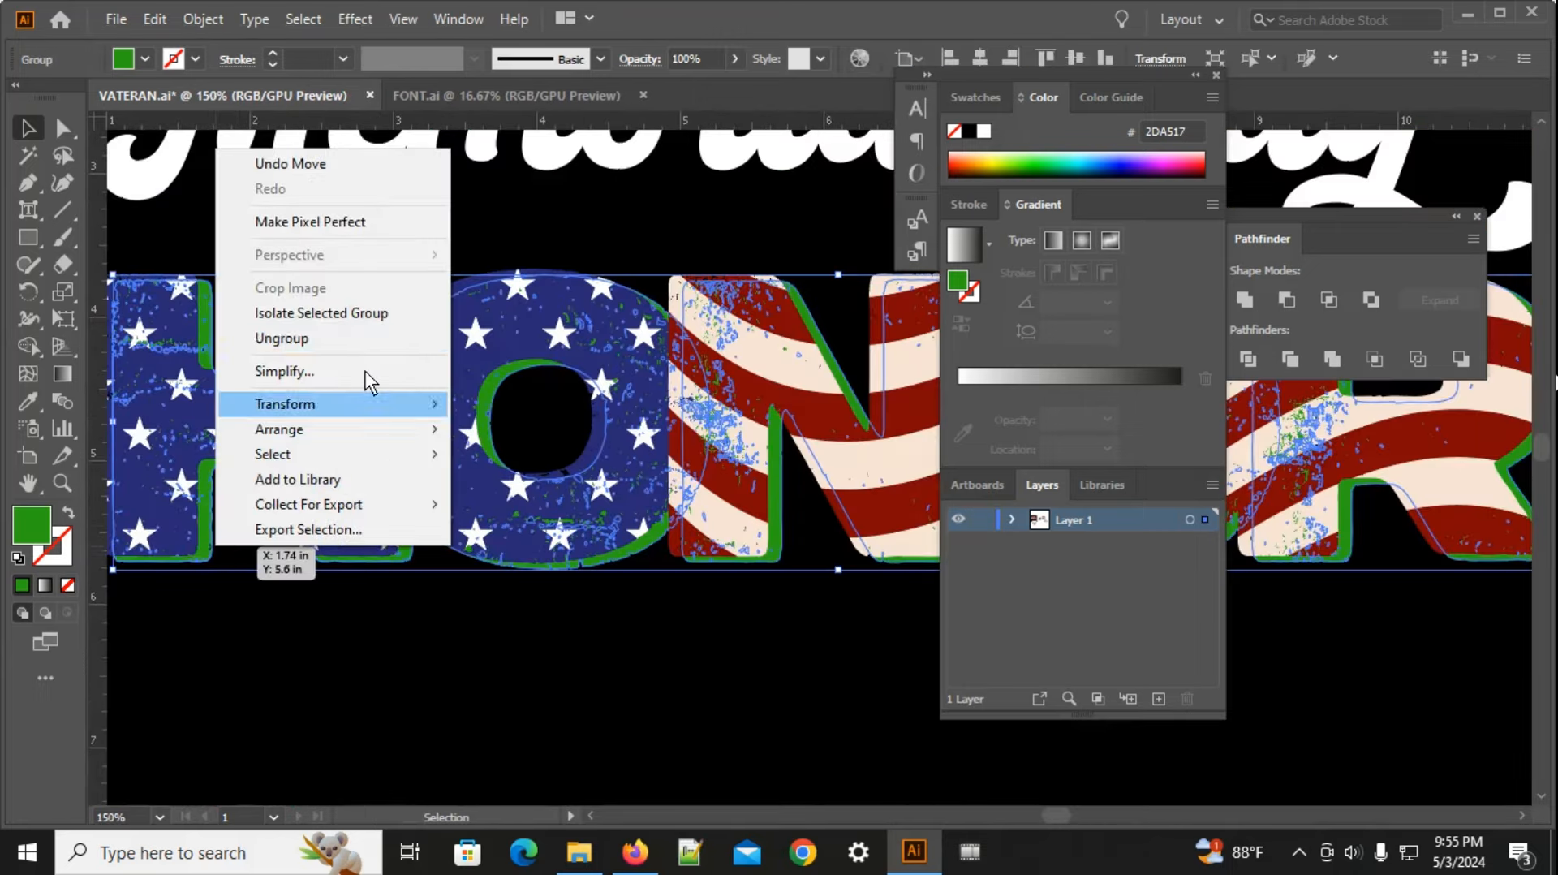
left_click(307, 586)
scroll(203, 587, "down", 1)
left_click_drag(457, 669, 358, 640)
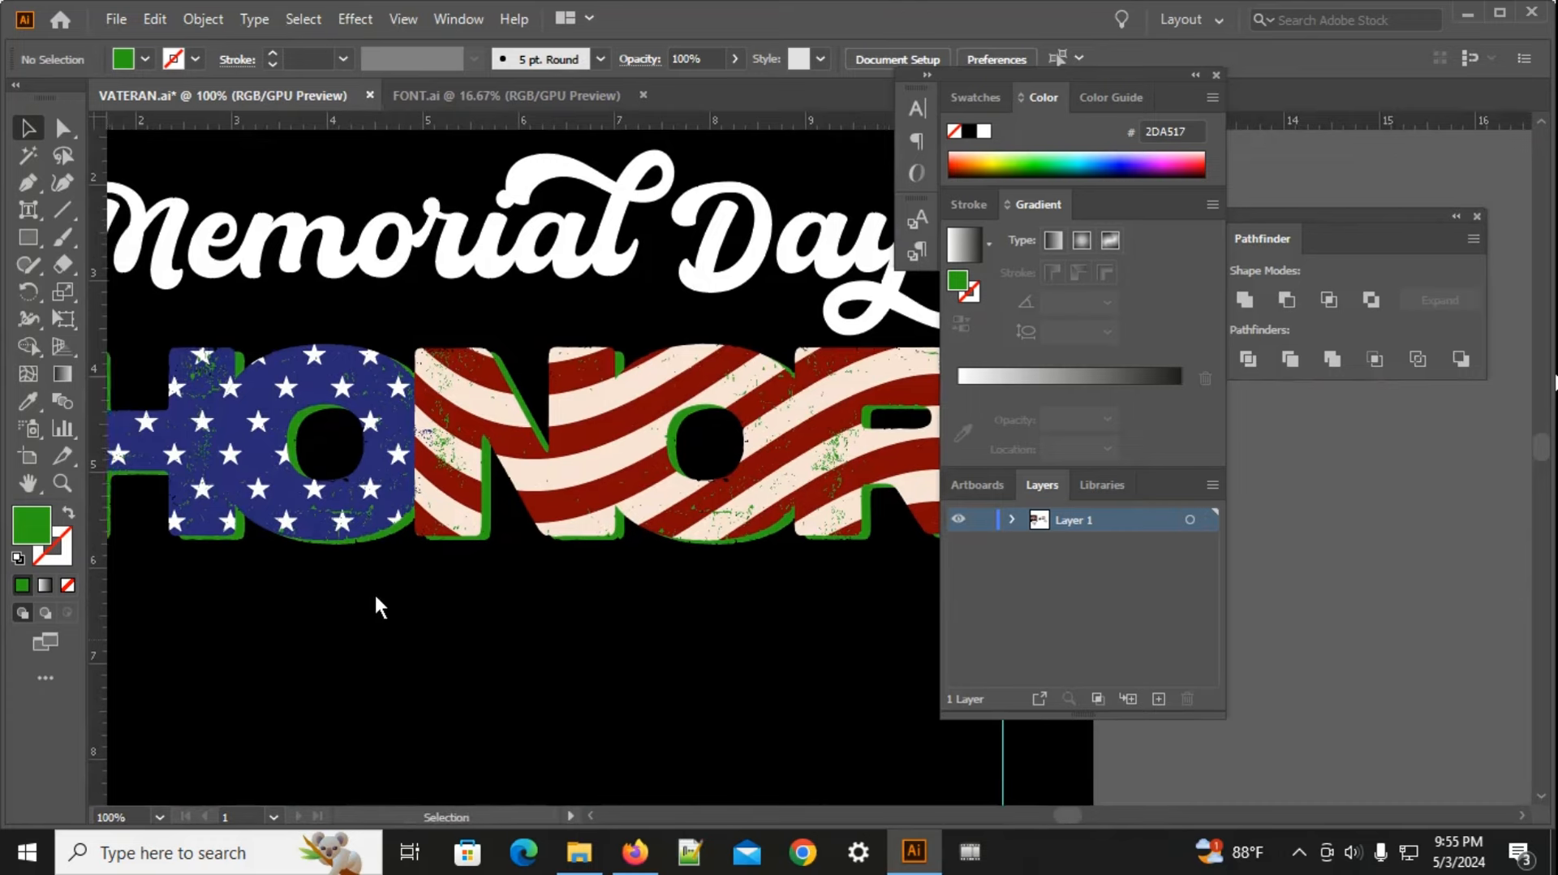
scroll(380, 568, "up", 2)
left_click(386, 525)
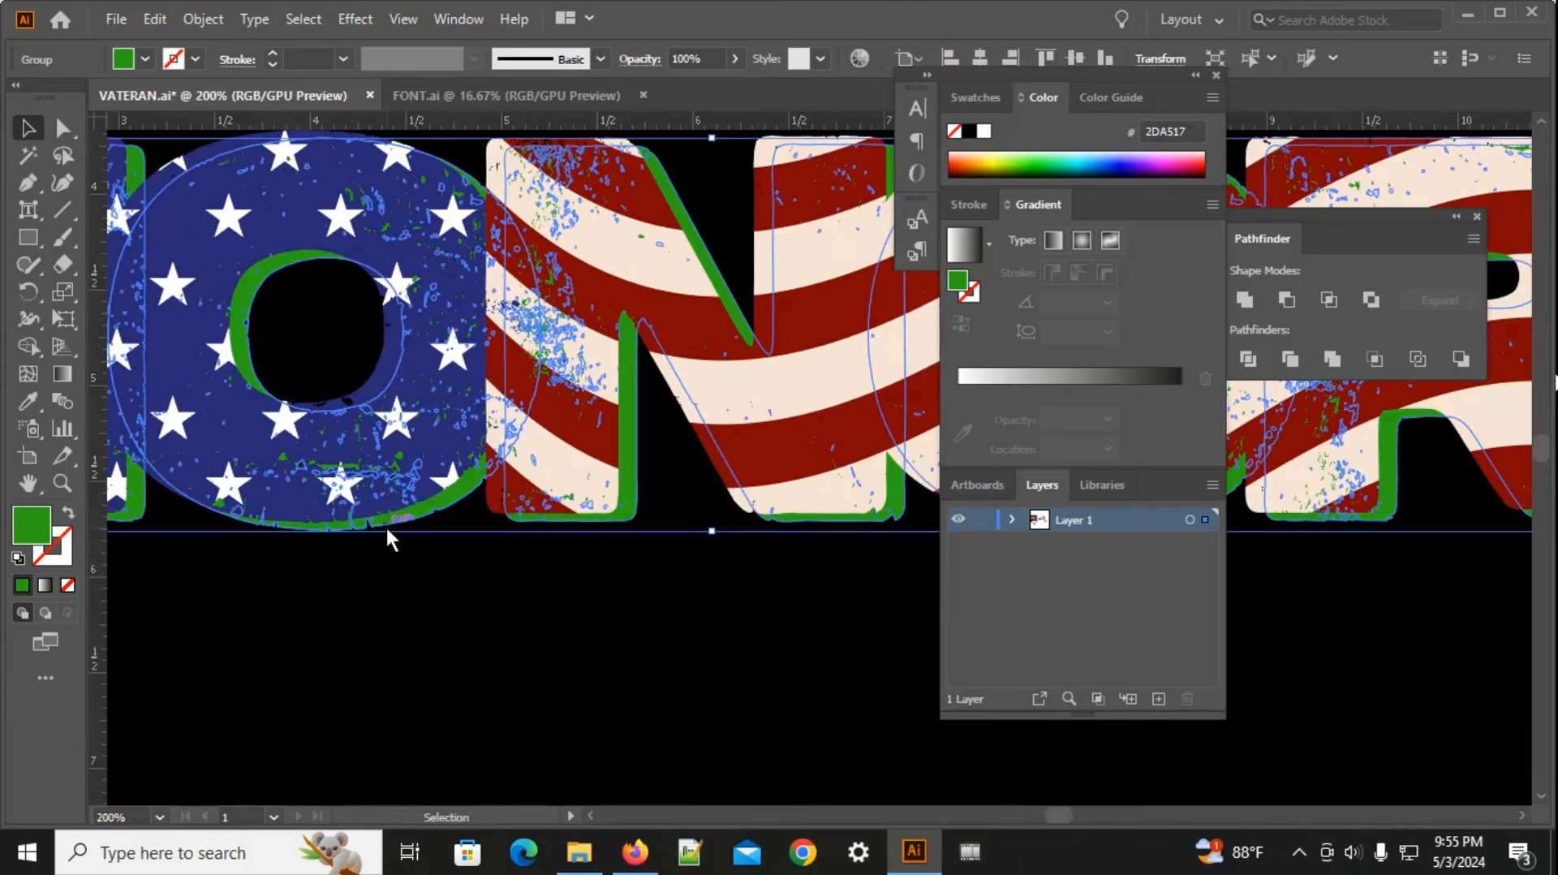
right_click(387, 525)
left_click(480, 321)
left_click(421, 566)
scroll(430, 576, "down", 2)
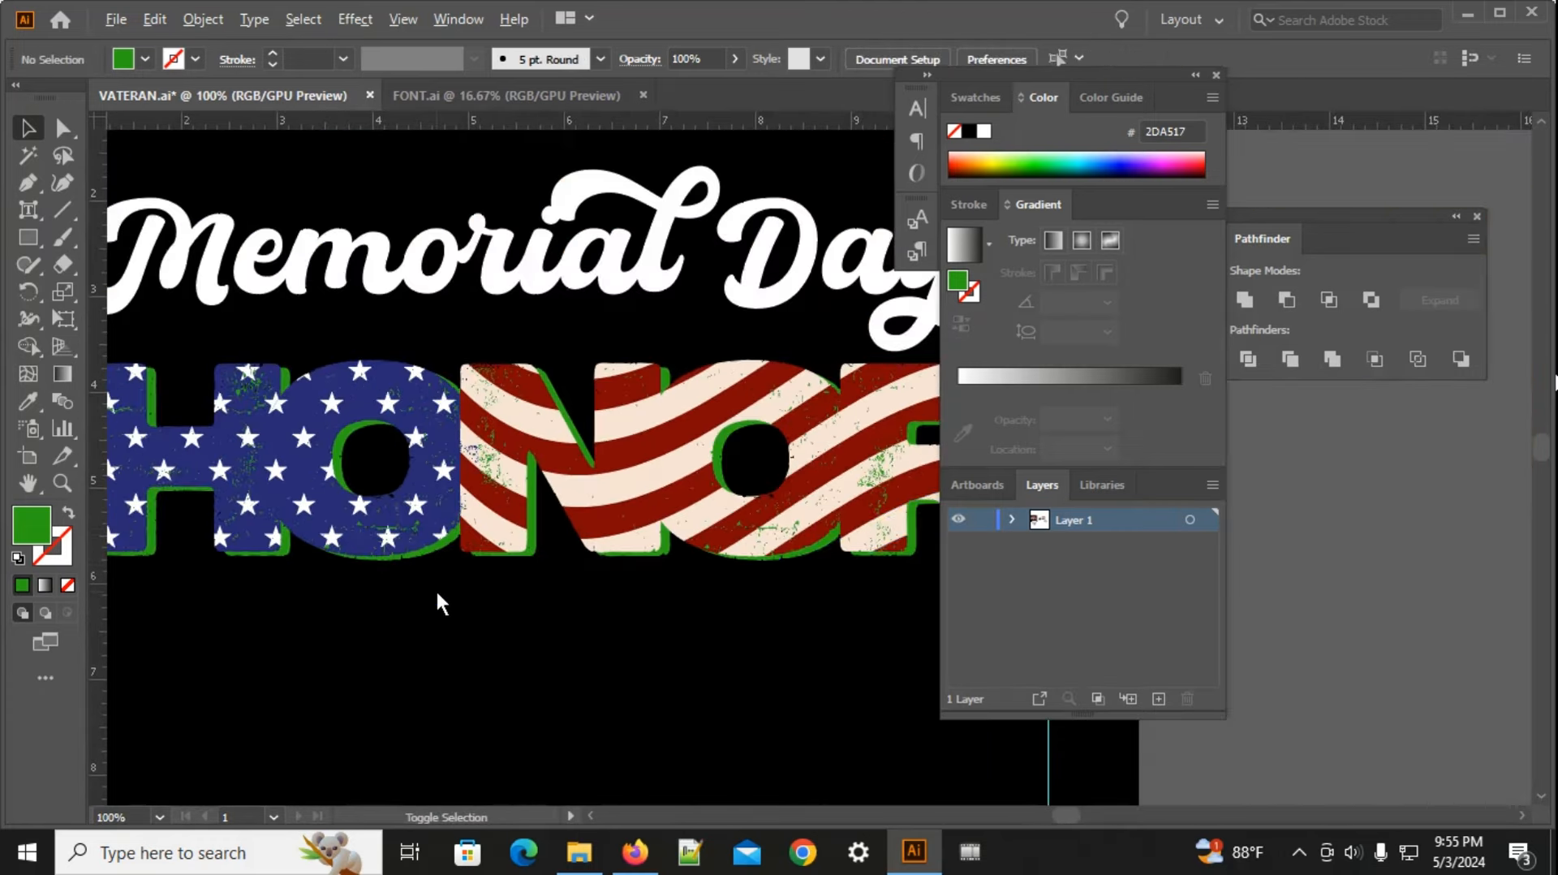
Step: Recolour the green shadow behind the H with the dark red 820707 sampled from the palette bar, then deselect it
left_click_drag(255, 564, 281, 553)
scroll(242, 591, "down", 3)
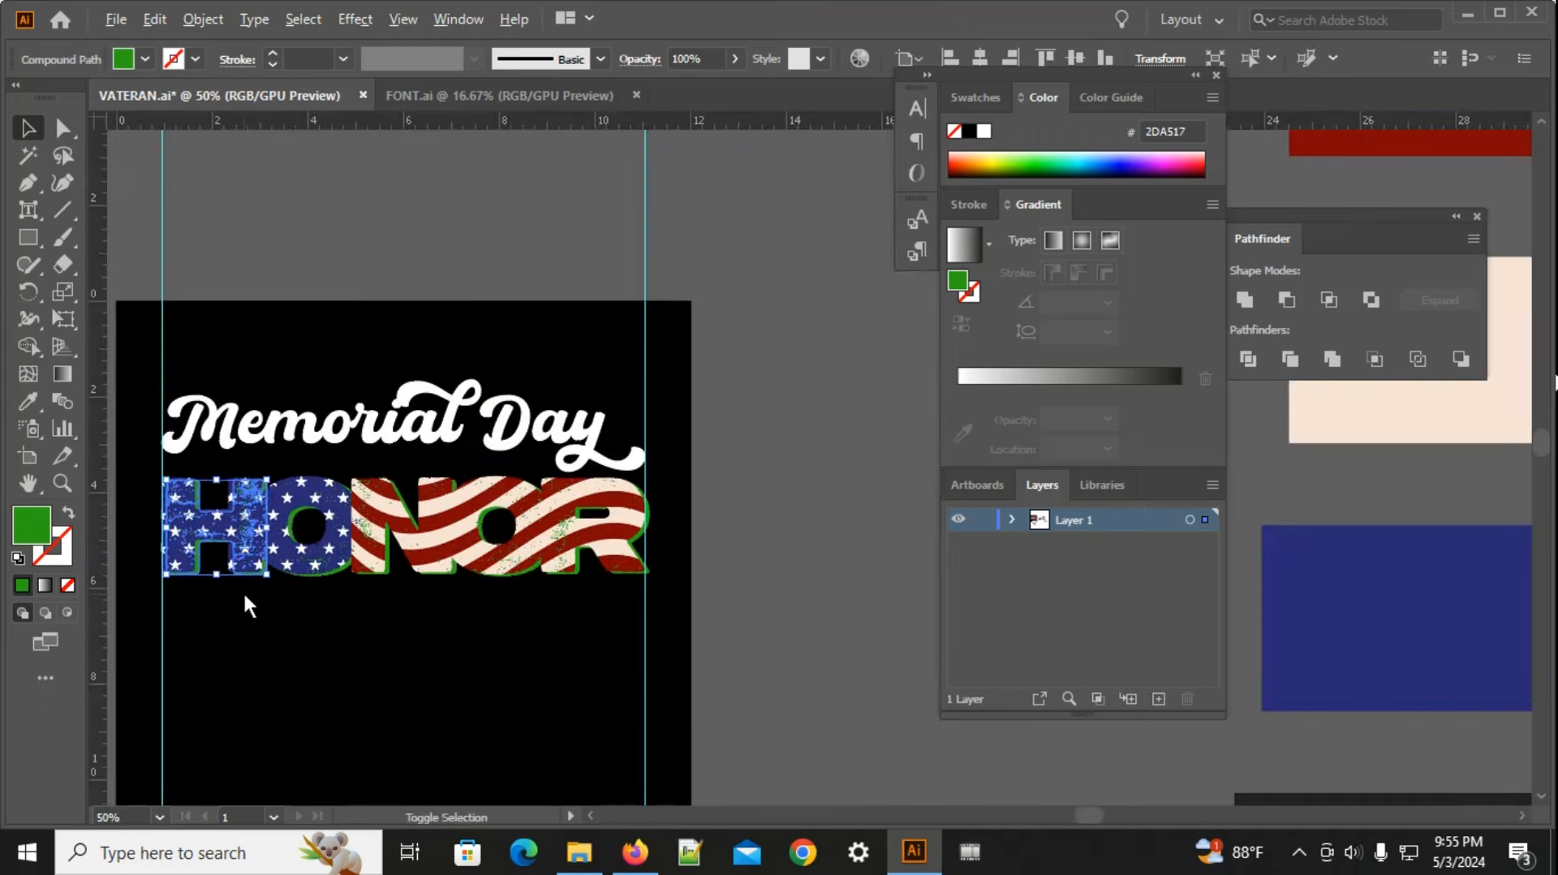
key("space")
left_click_drag(567, 569, 233, 581)
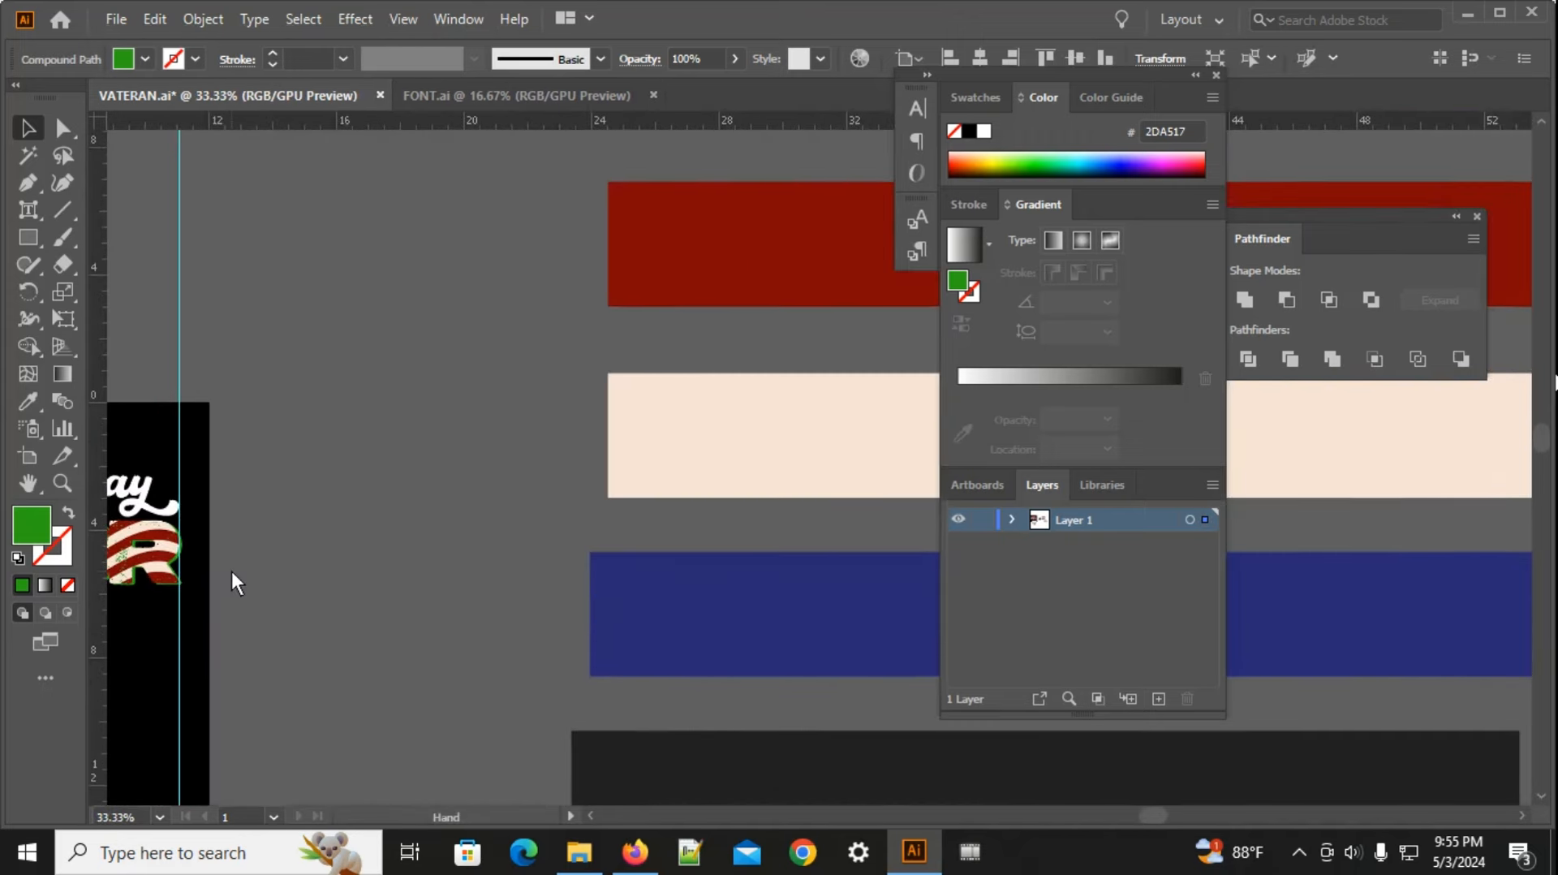
key("i")
left_click(808, 285)
scroll(808, 288, "down", 3)
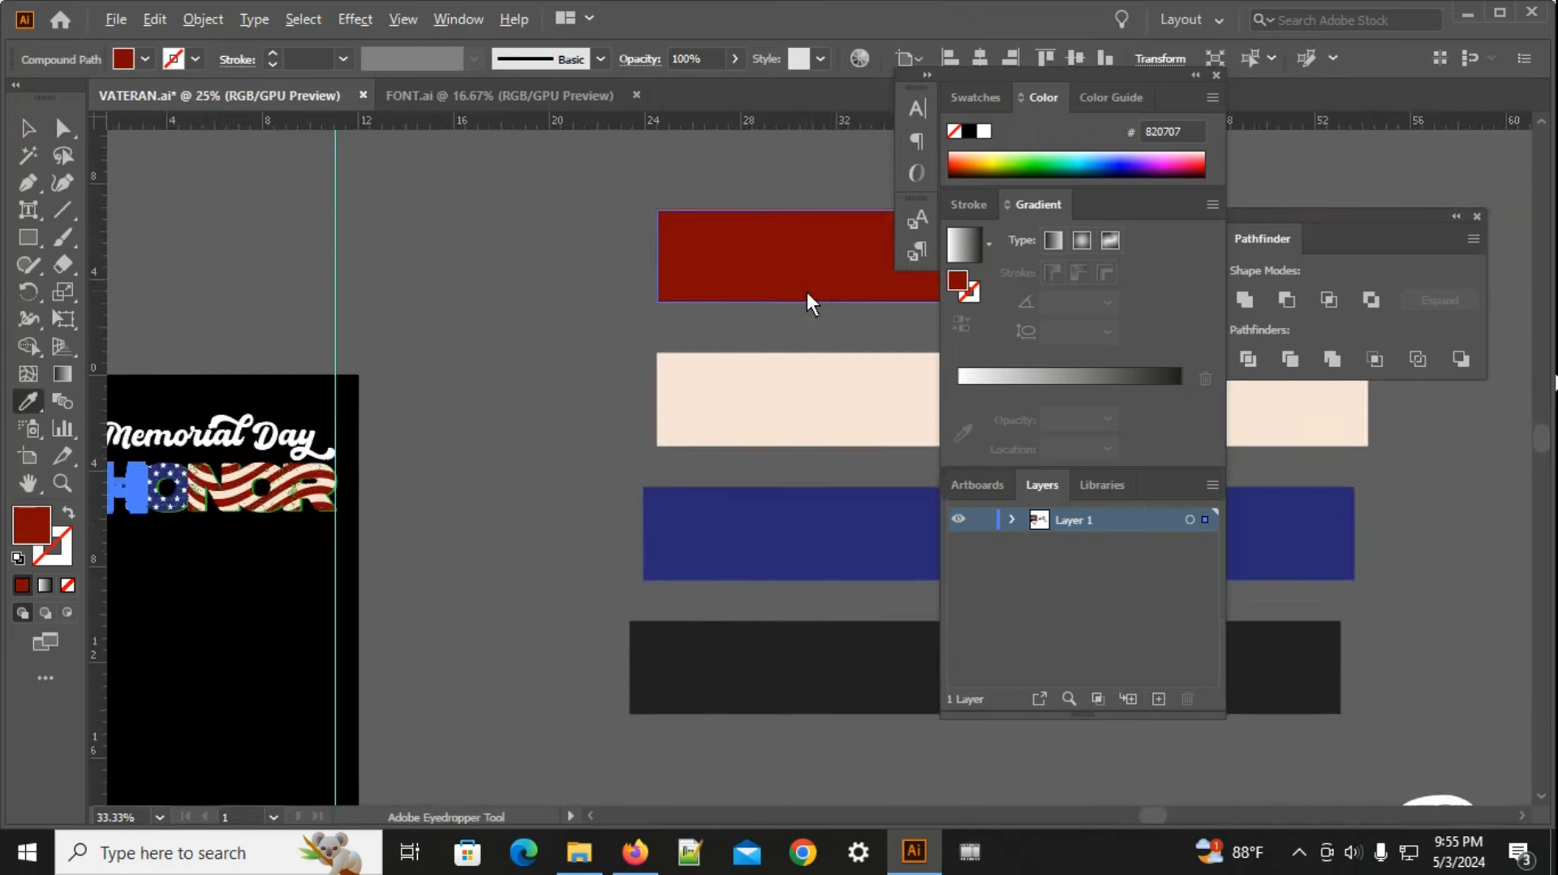
key("v")
left_click(393, 467)
scroll(489, 383, "up", 6)
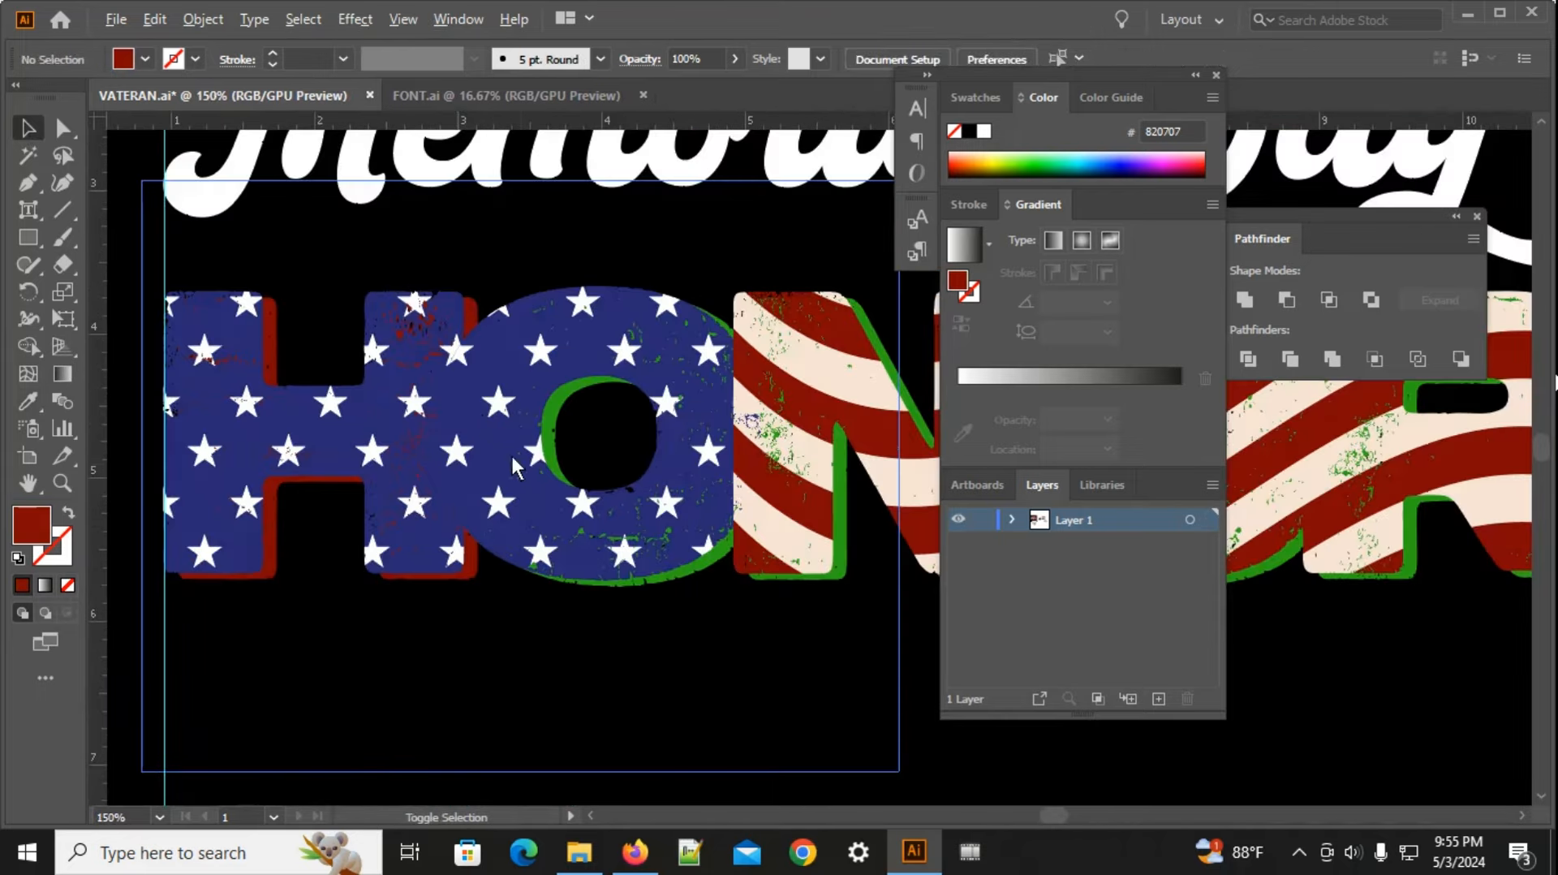
Step: Examine the red and dark shadows around the first O in the reference design
scroll(568, 504, "down", 3)
scroll(568, 505, "down", 2)
left_click_drag(382, 494, 764, 495)
scroll(669, 518, "down", 1)
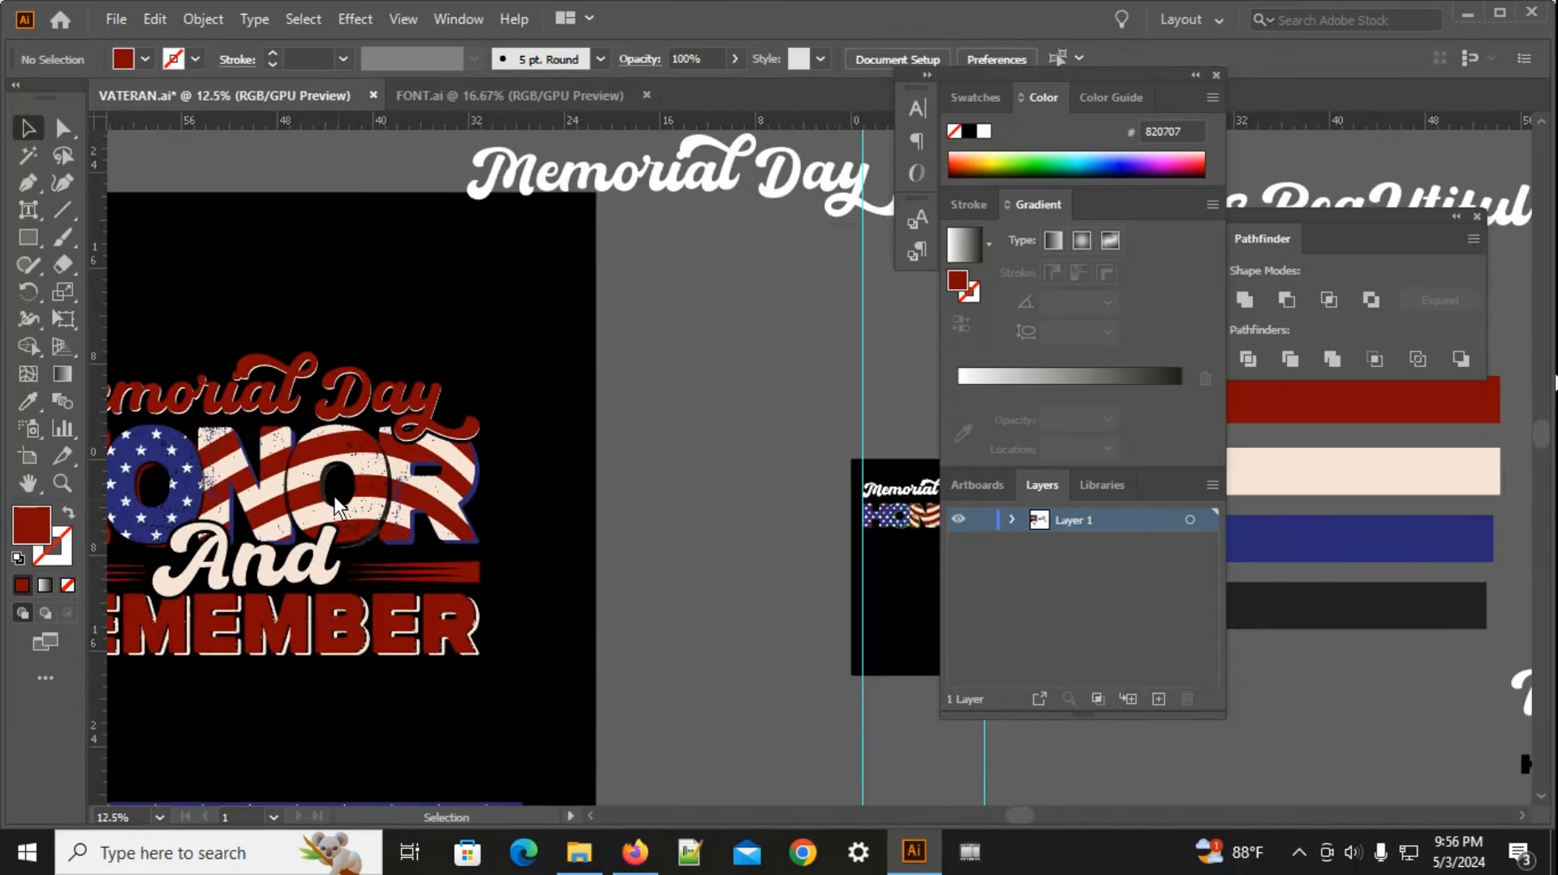
left_click_drag(266, 498, 397, 476)
scroll(245, 470, "up", 5)
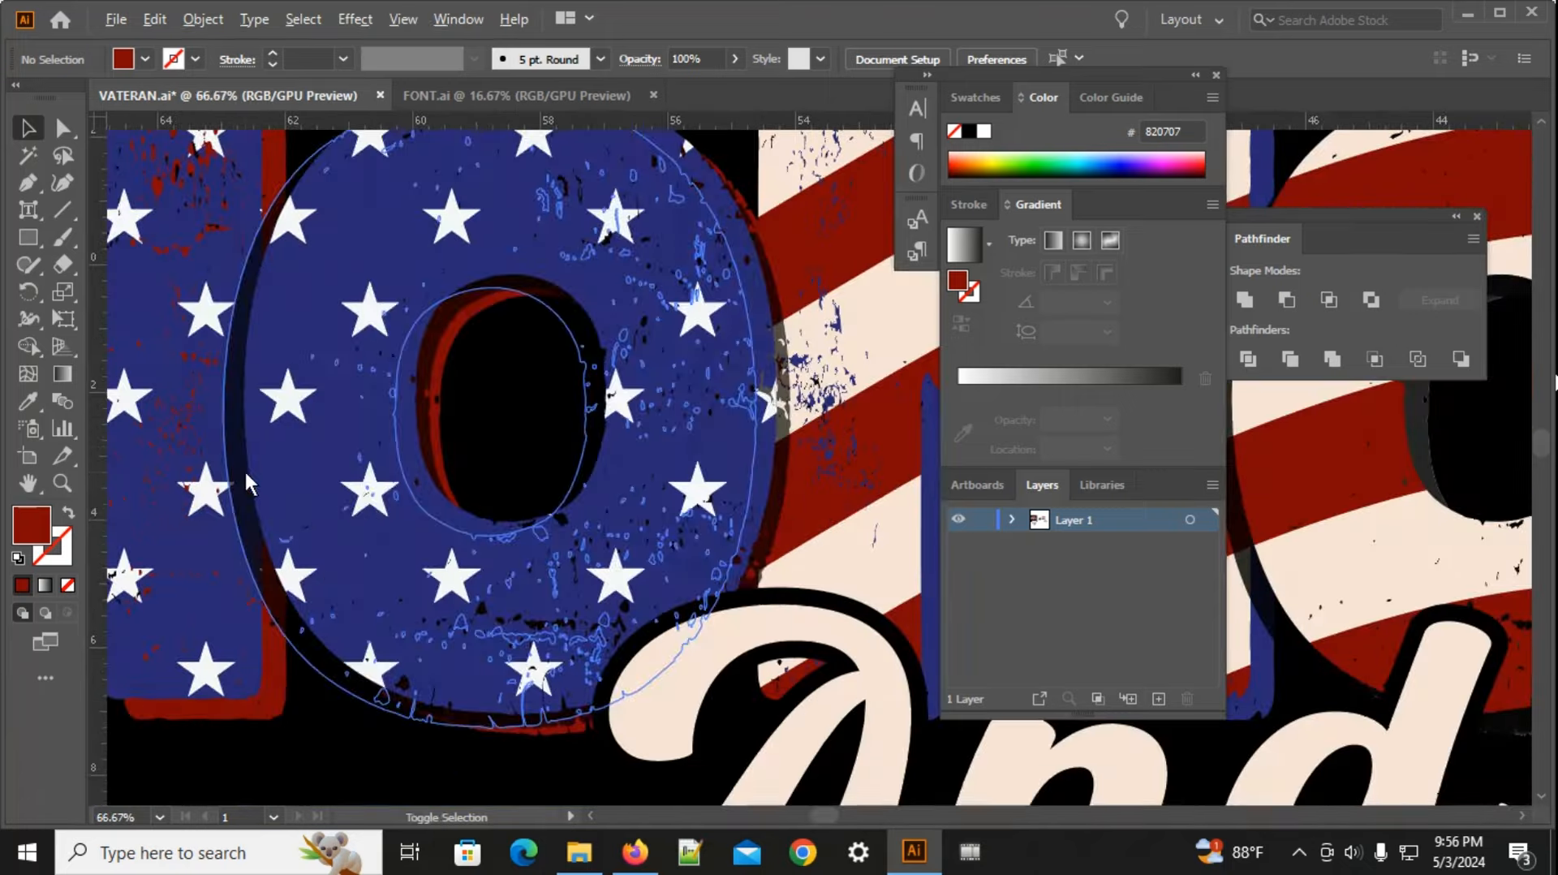
scroll(417, 411, "down", 6)
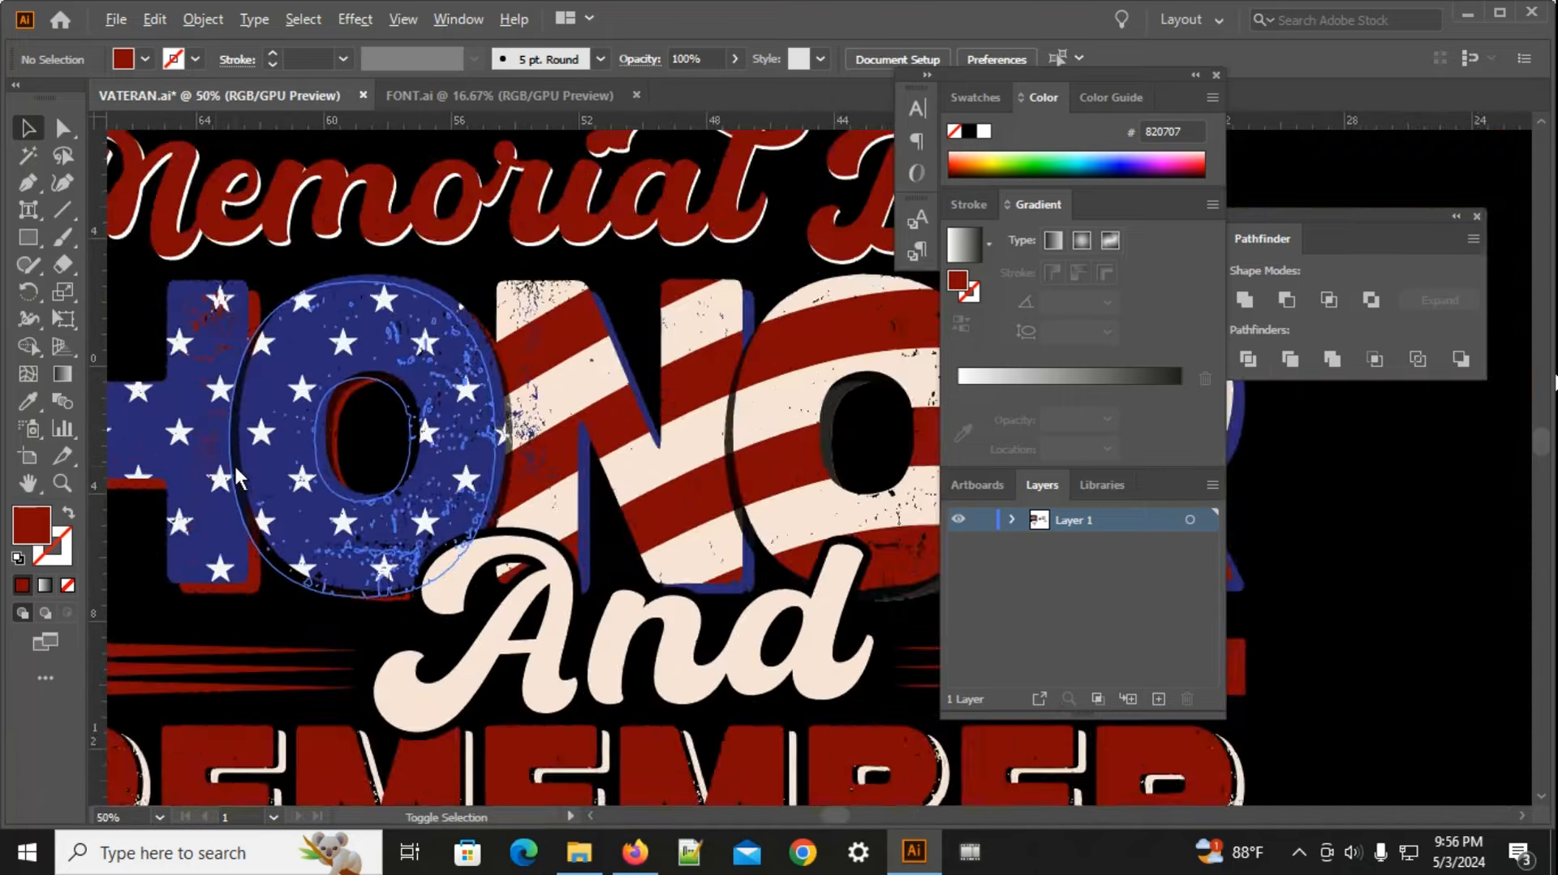
left_click_drag(601, 497, 146, 469)
Step: Recolour the green shadow behind the first O with the dark red 820707 sampled from the H's shadow, then deselect it
scroll(308, 463, "up", 8)
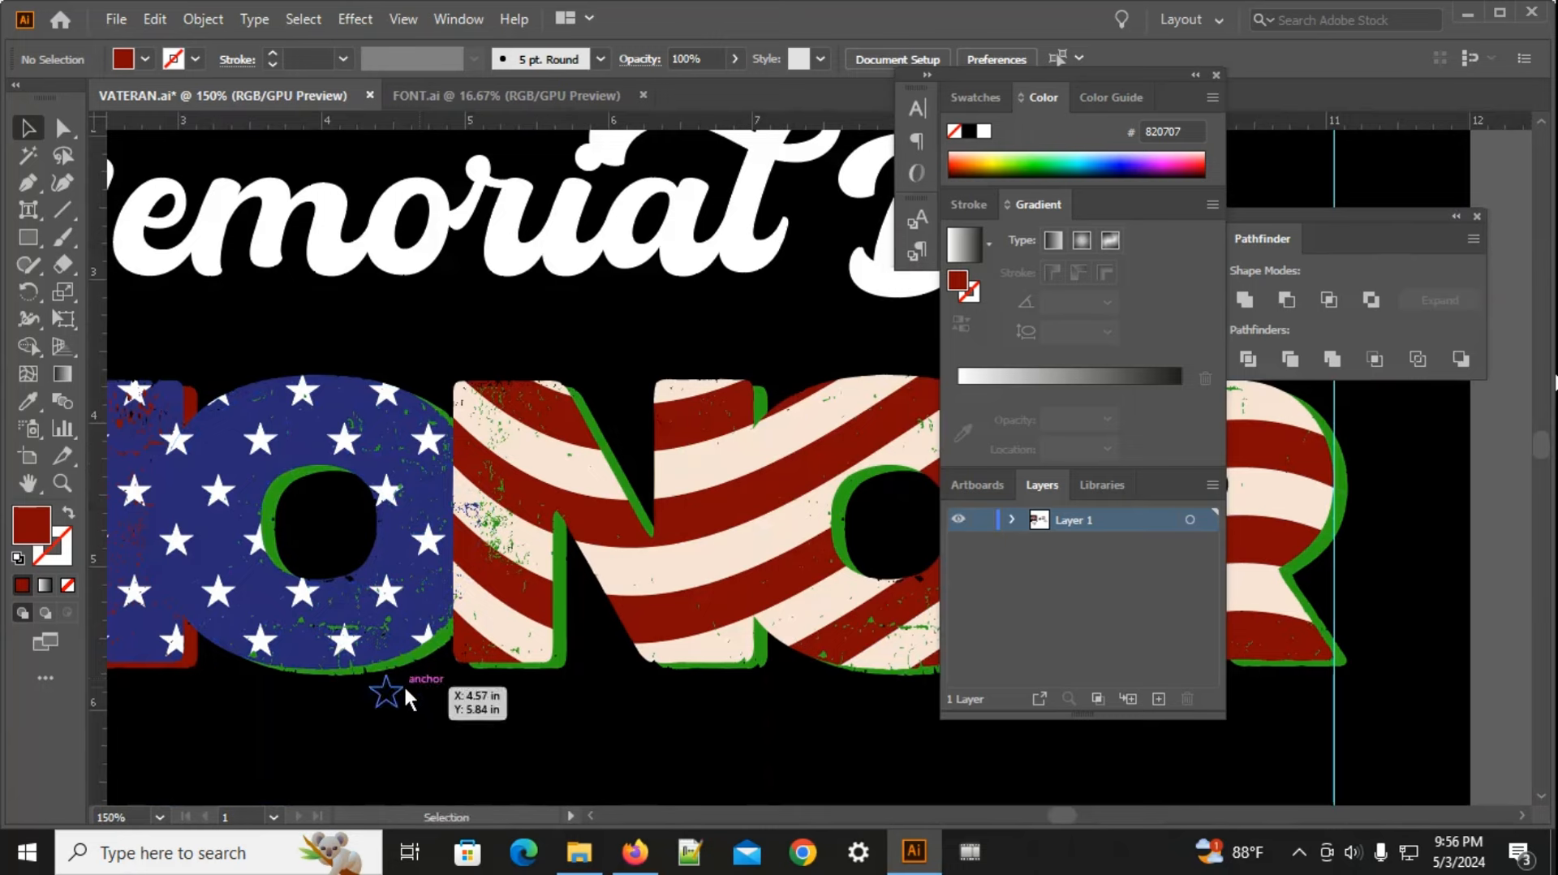
left_click(402, 662)
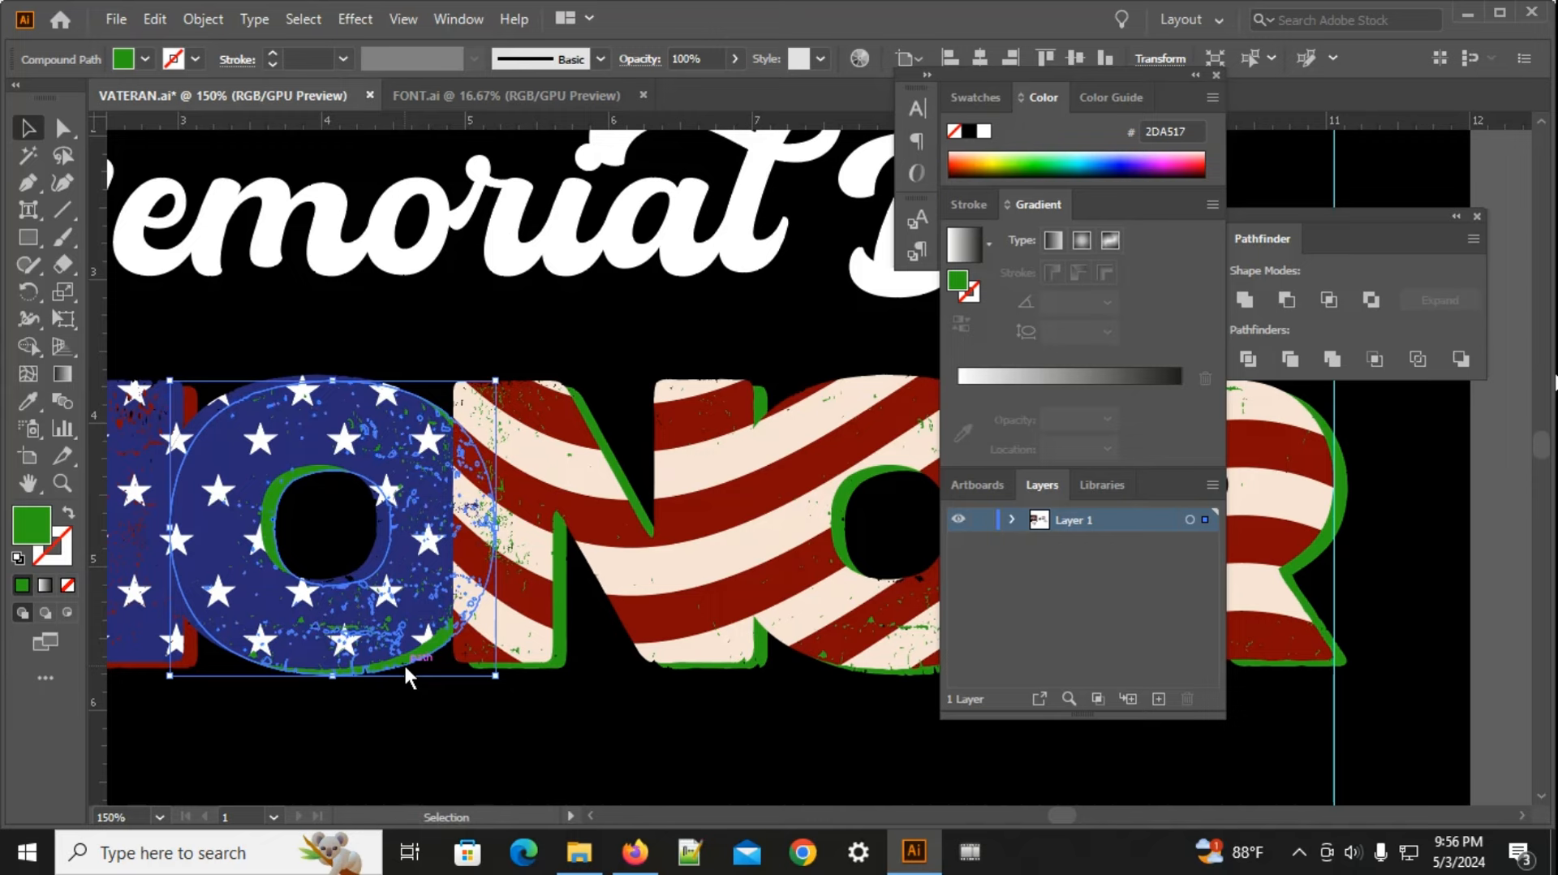
key("i")
left_click(192, 395)
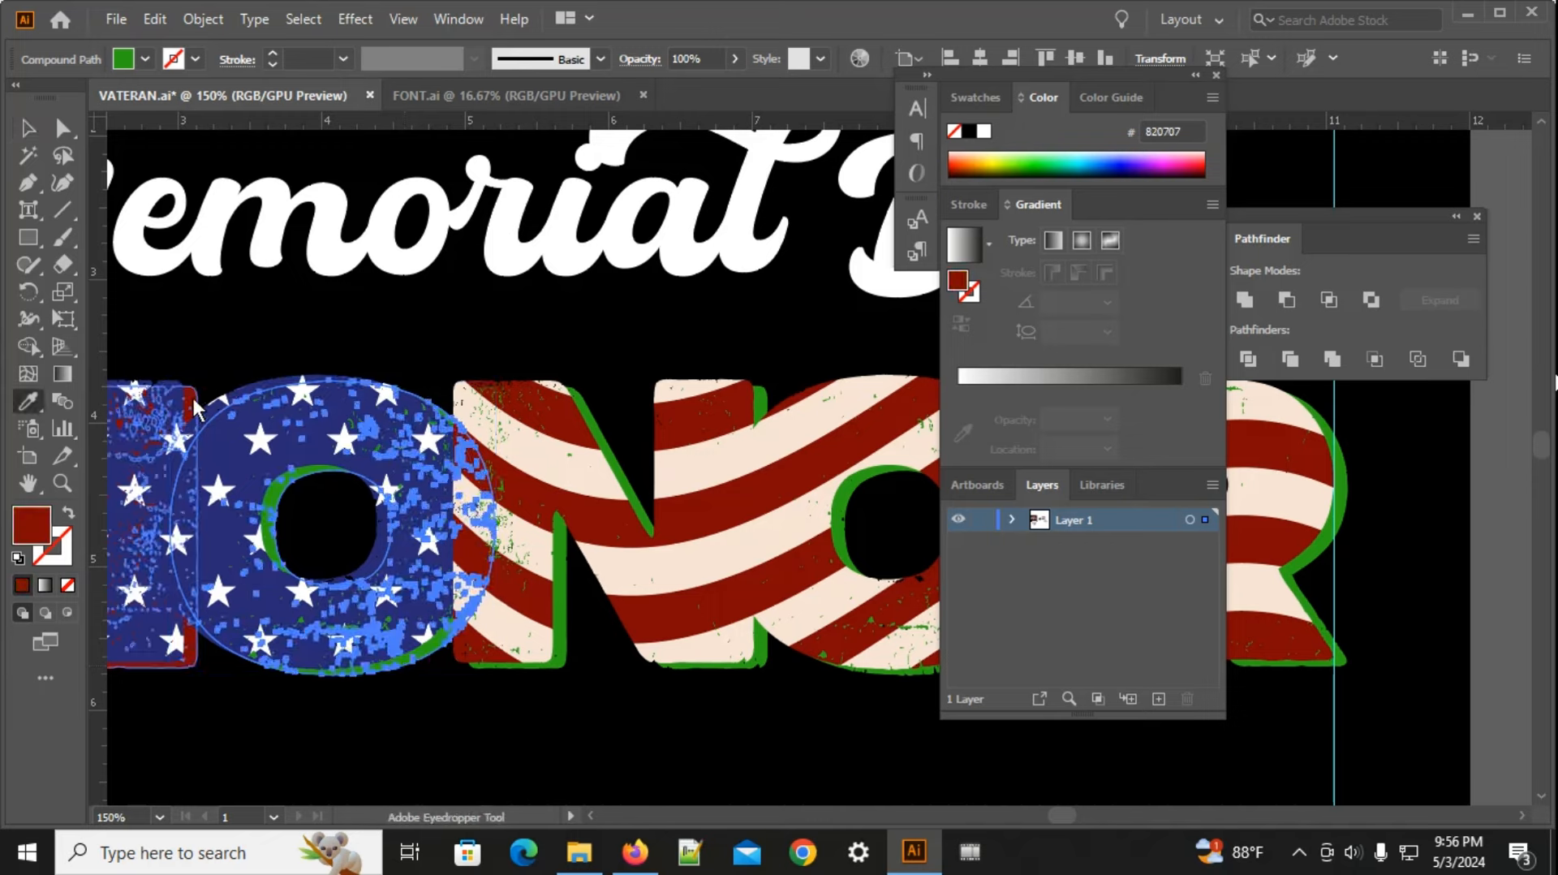
left_click(27, 128)
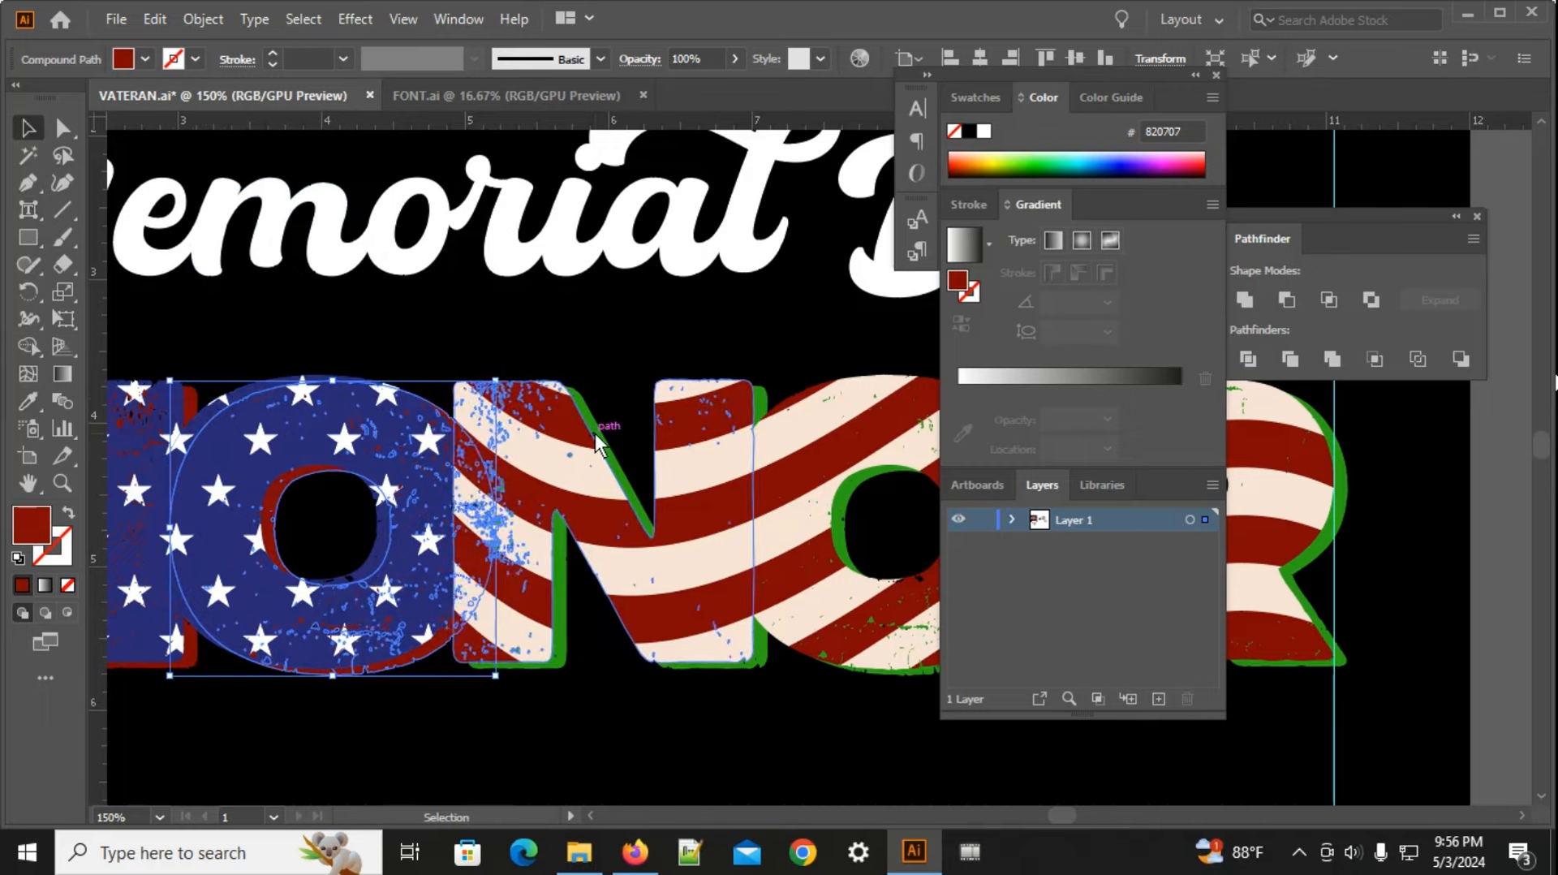
key("a")
key("v")
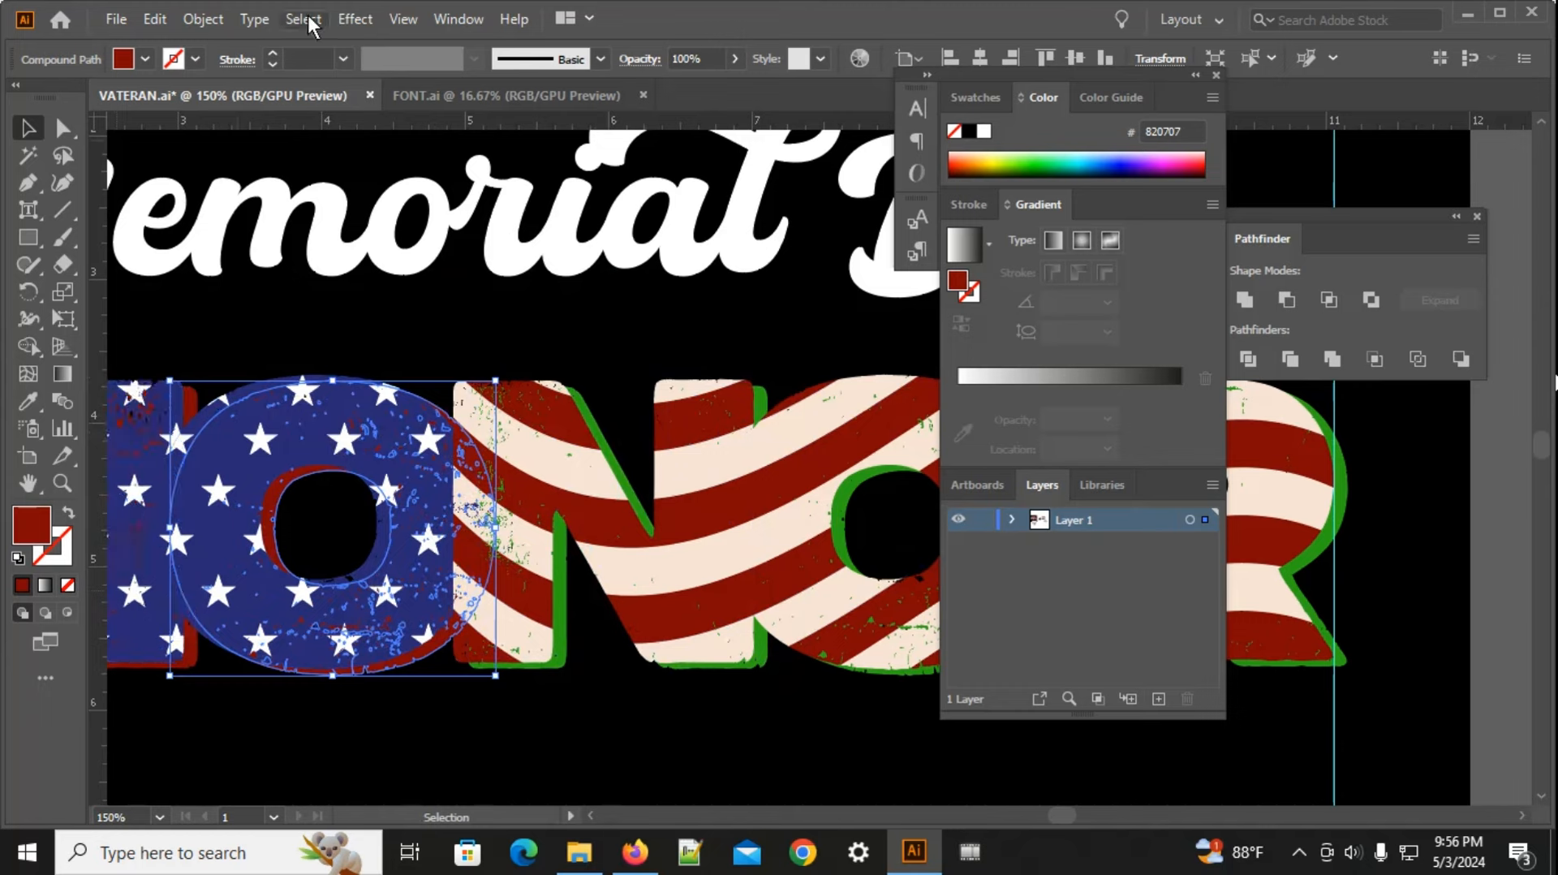
key("ctrl+shift+a")
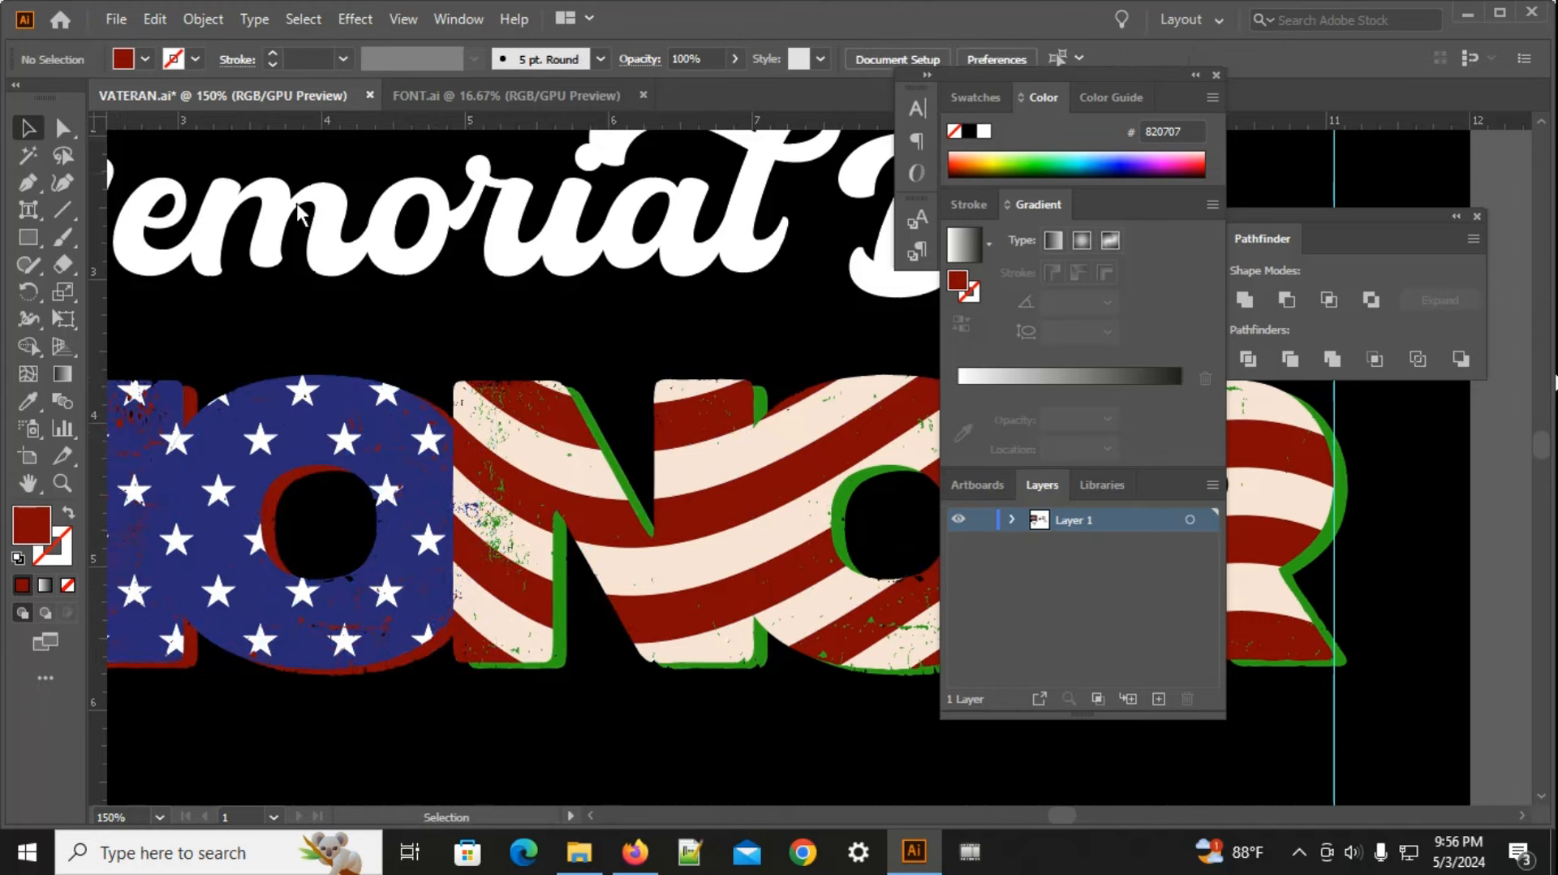
Step: Duplicate the first O's red shadow in place and nudge the copy 14 steps left so it overlaps the H
left_click(289, 409)
left_click(326, 410, "ctrl")
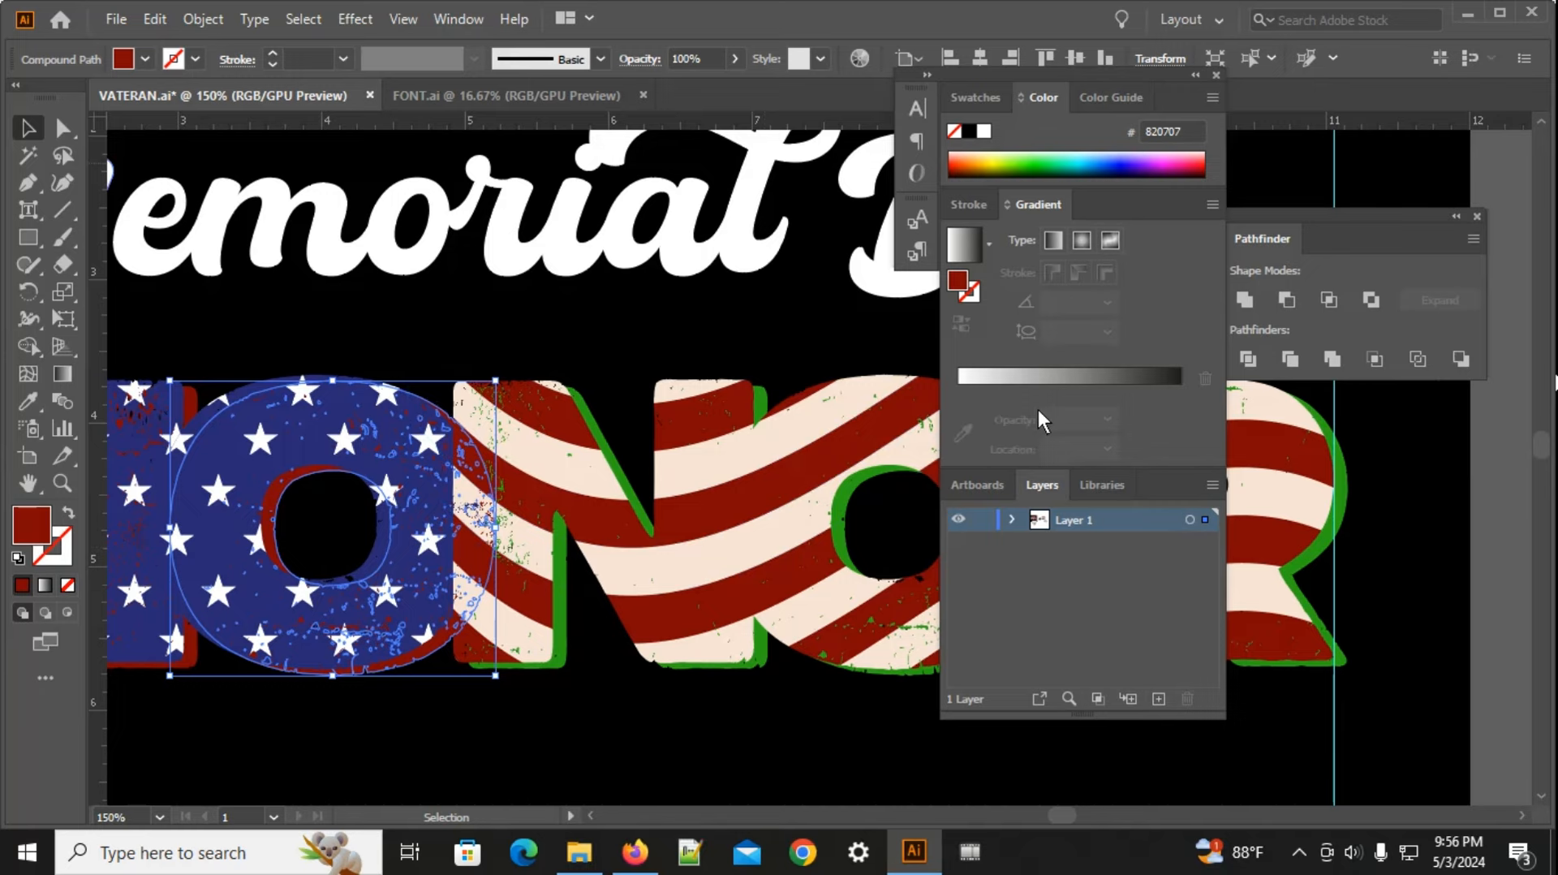
key("Left")
key("Left")
key("Left")
key("Left")
key("Left")
key("Left")
key("Left")
key("Left")
key("Left")
key("Left")
key("Left")
key("Left")
key("Left")
key("Left")
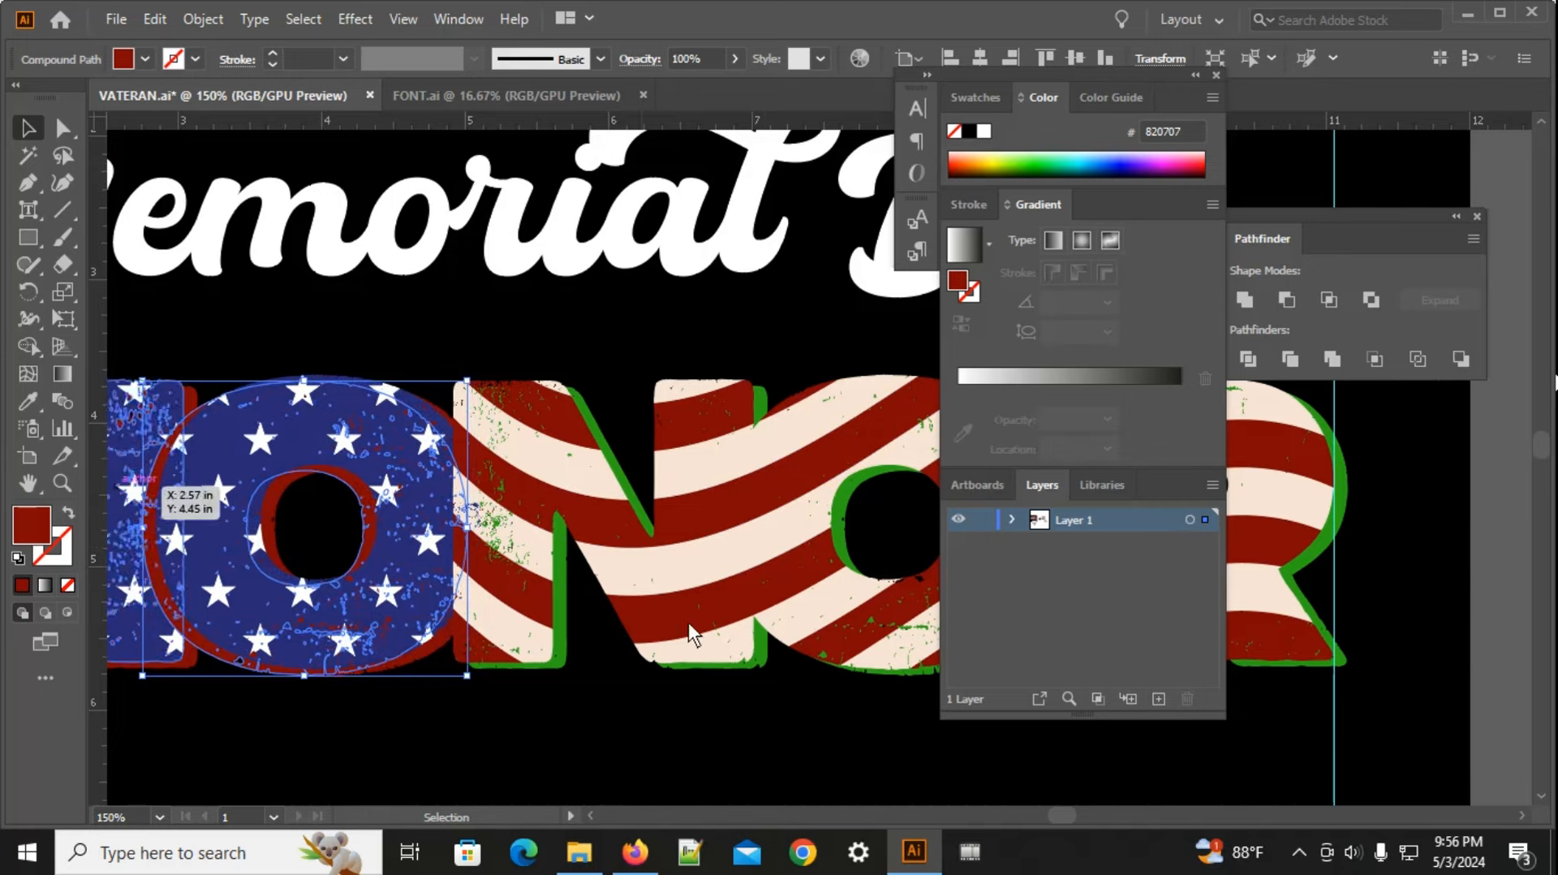
Step: Fill the shifted O copy with the black 000000 sampled from the background, set its opacity to 54% and deselect it
key("i")
left_click(598, 746)
key("ctrl")
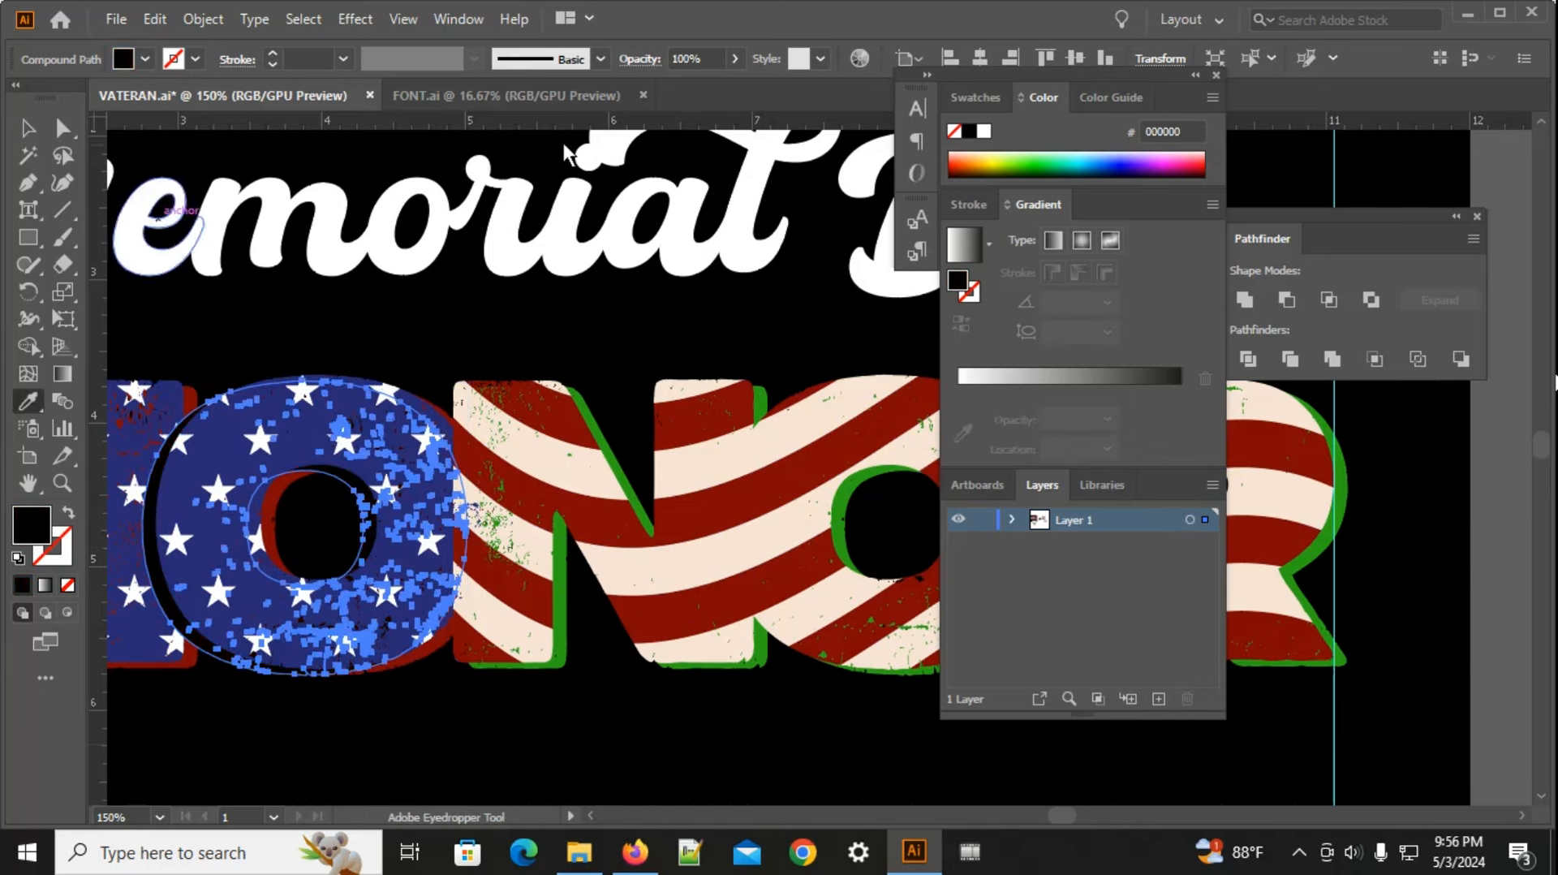
left_click(733, 58)
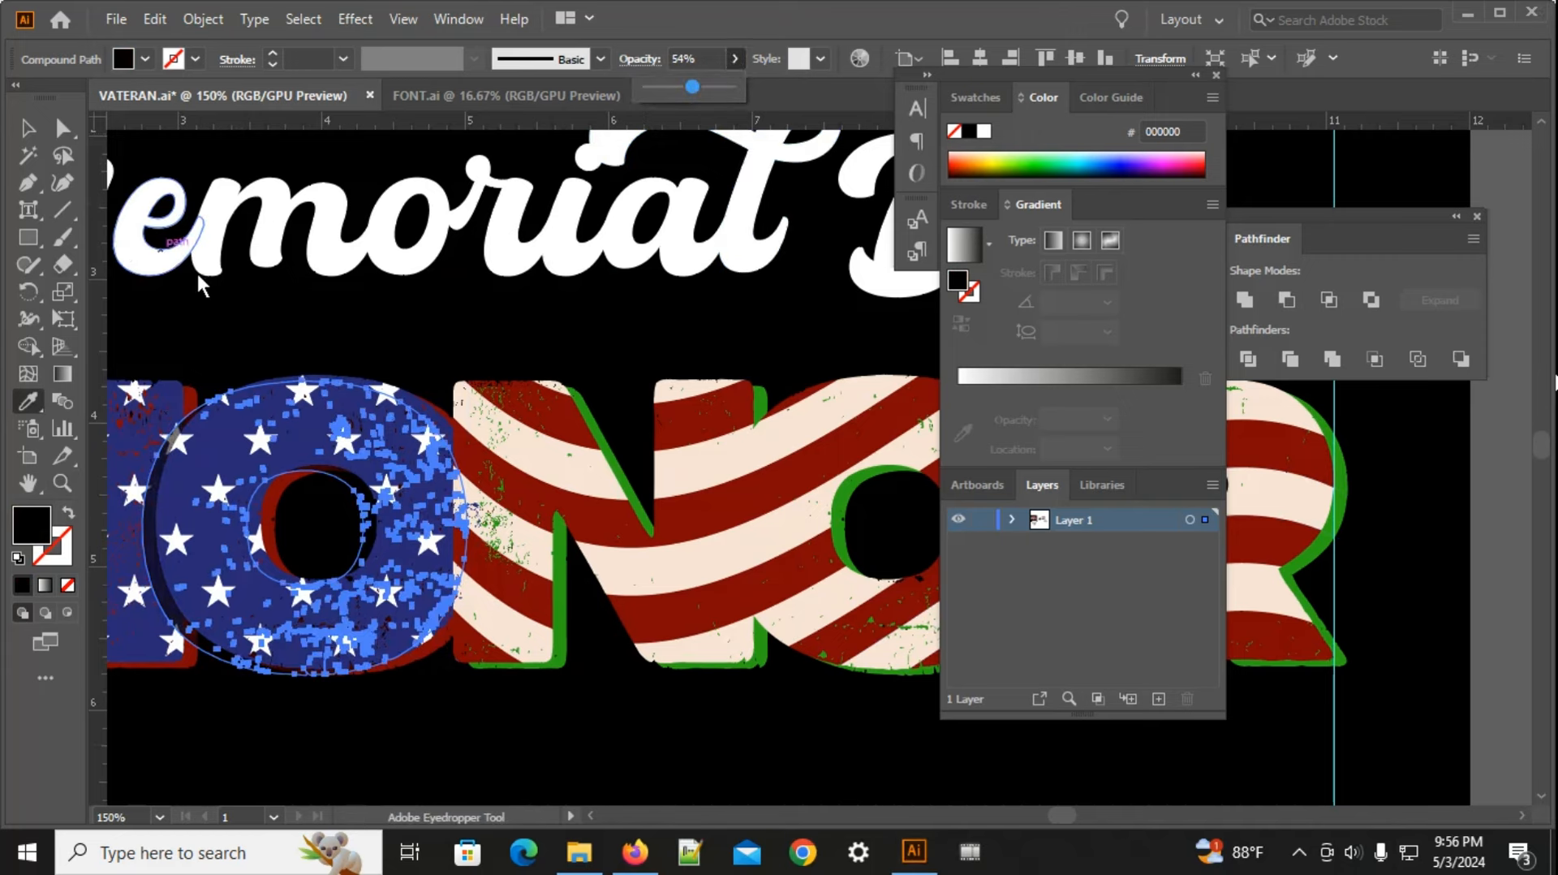
left_click(29, 128)
left_click(238, 305)
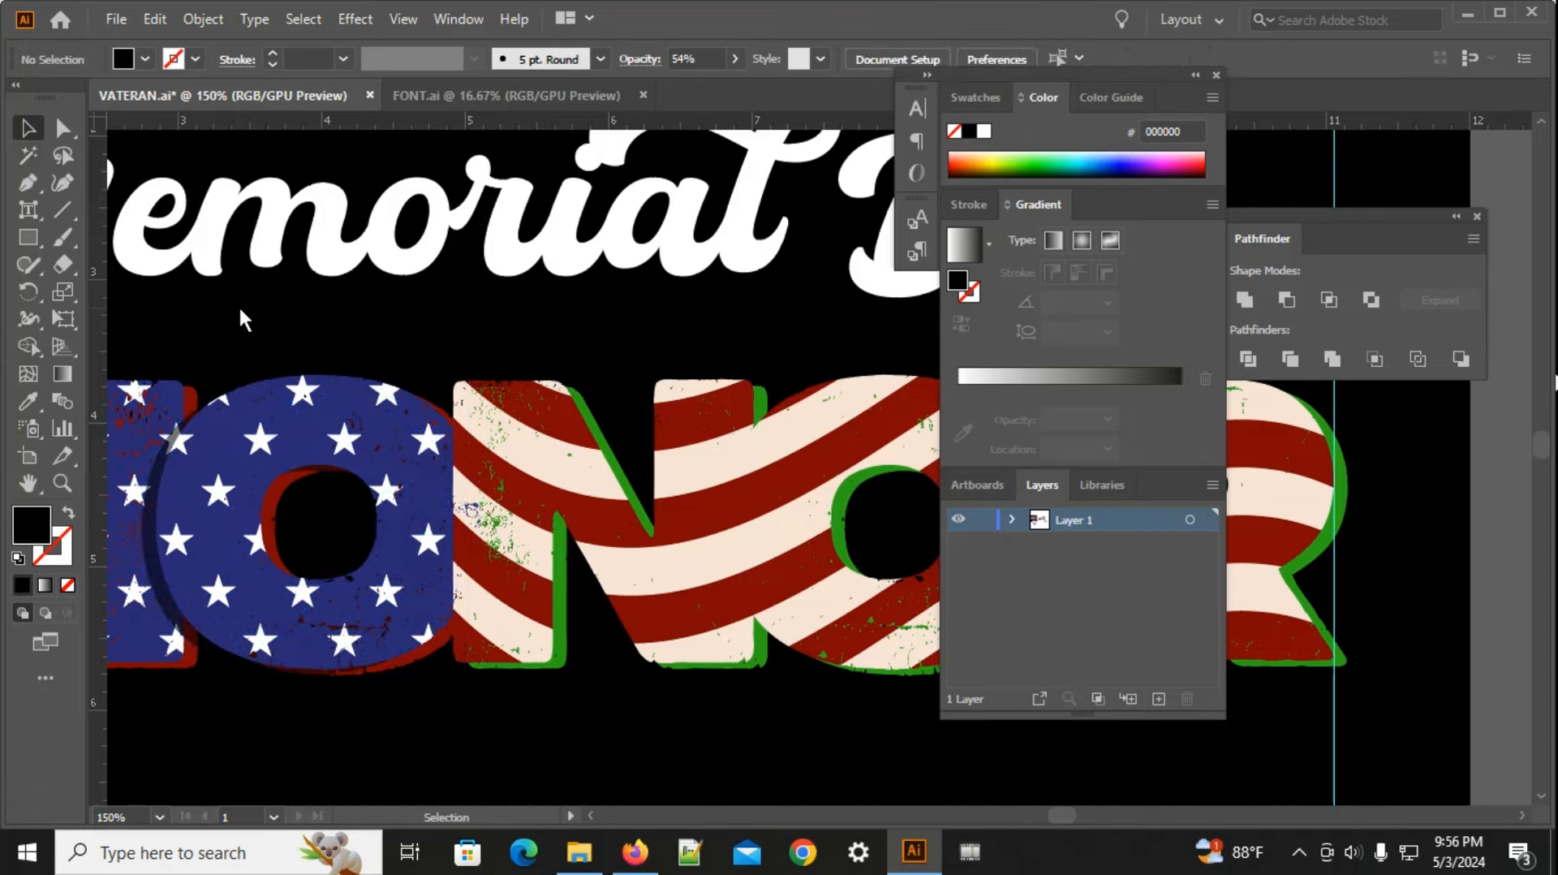
Step: Examine the translucent black shadow and the red shadow around the first O against the neighbouring letters
scroll(358, 697, "down", 3)
scroll(494, 544, "up", 1)
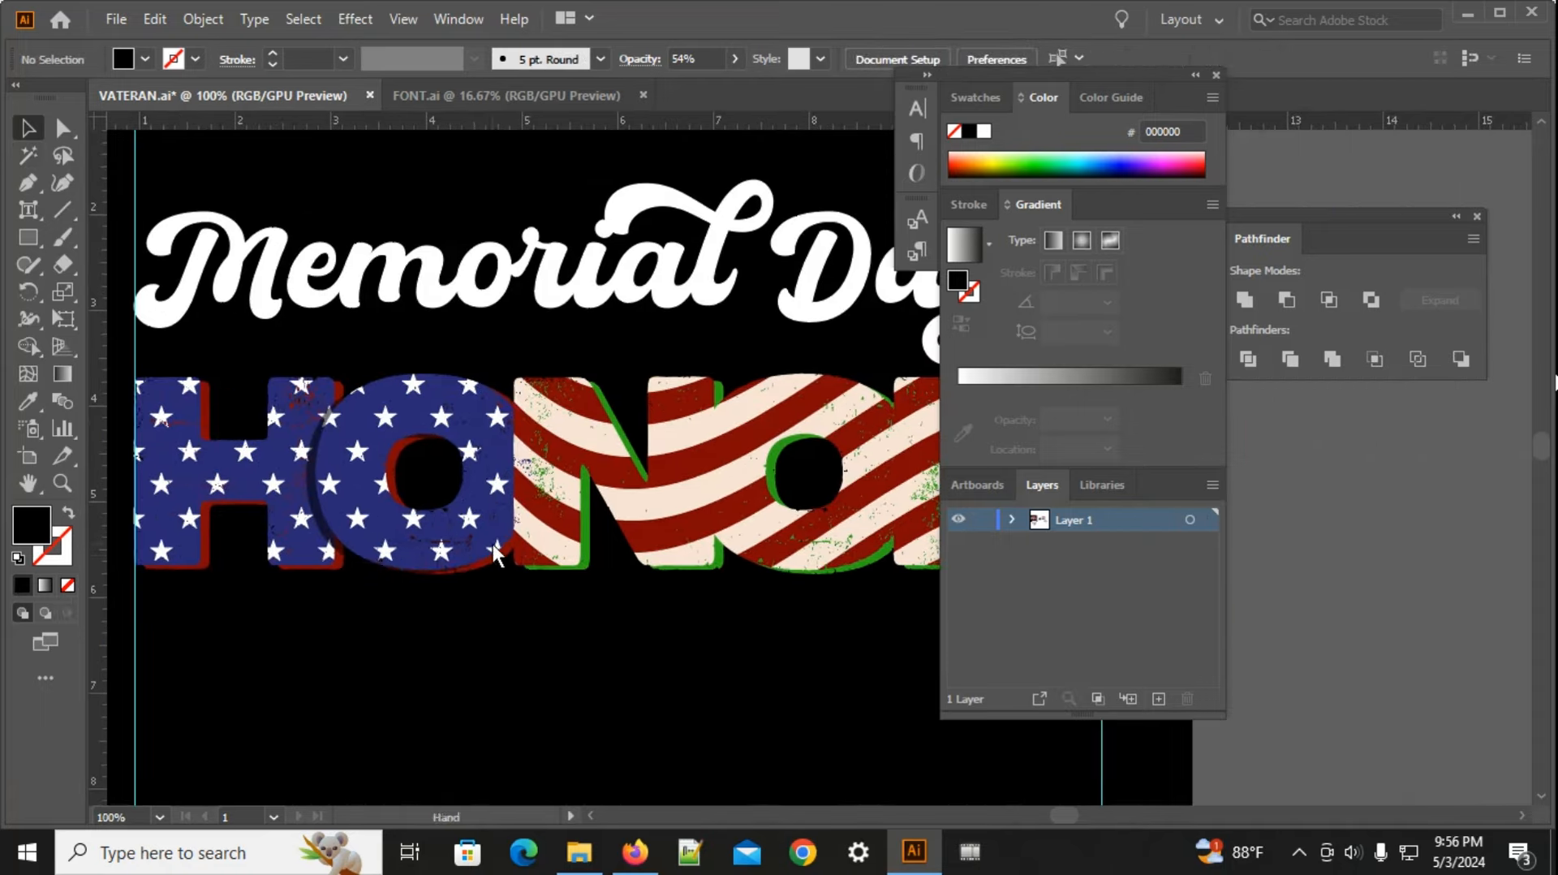
scroll(460, 576, "up", 3)
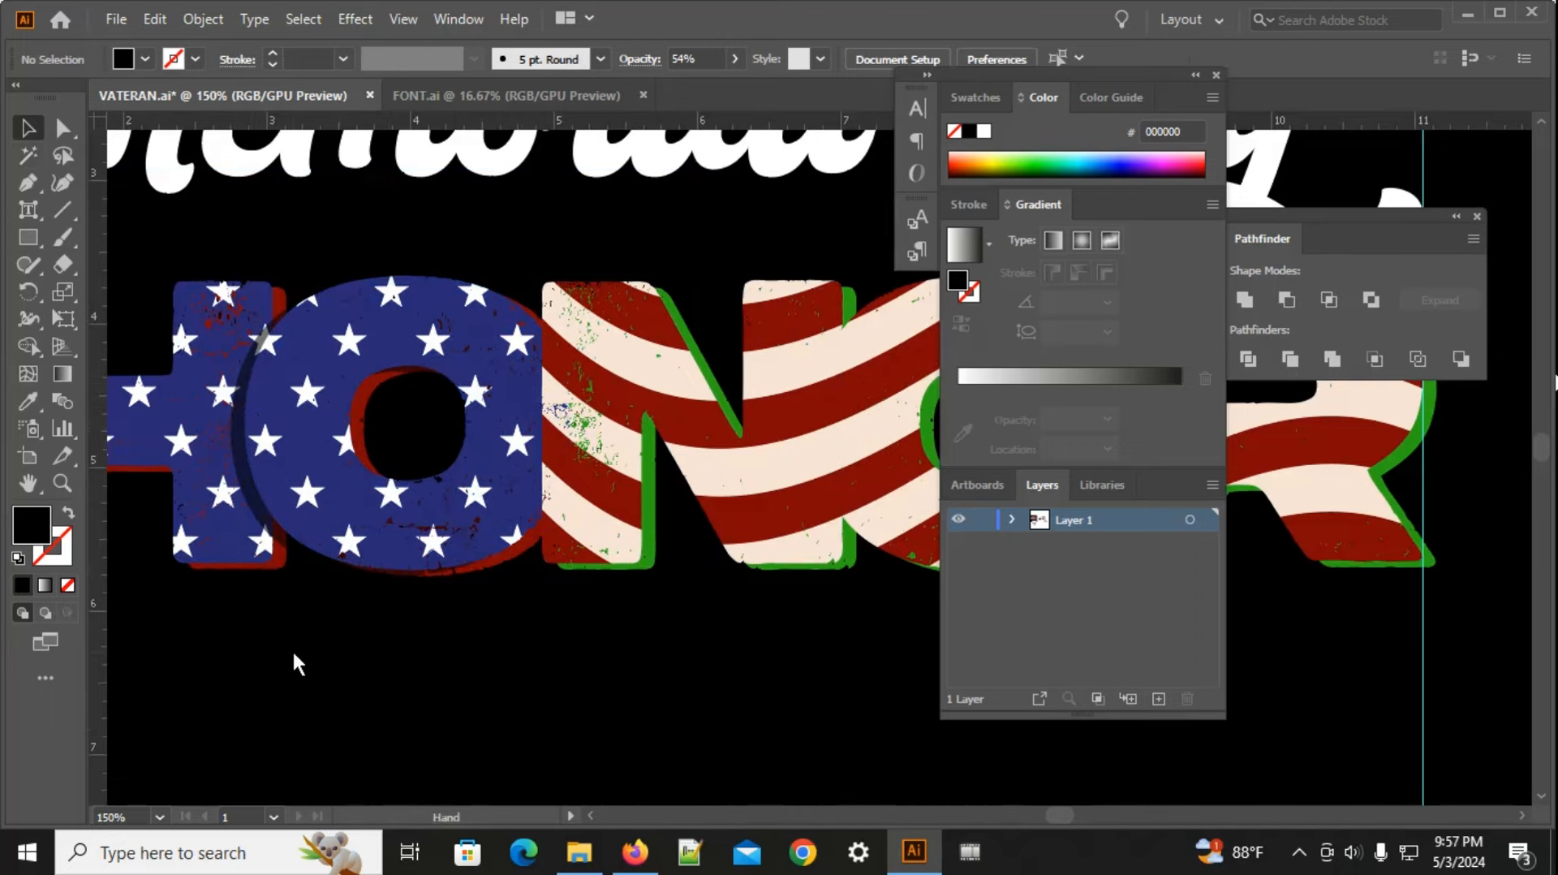
left_click_drag(290, 652, 439, 683)
scroll(374, 518, "up", 2)
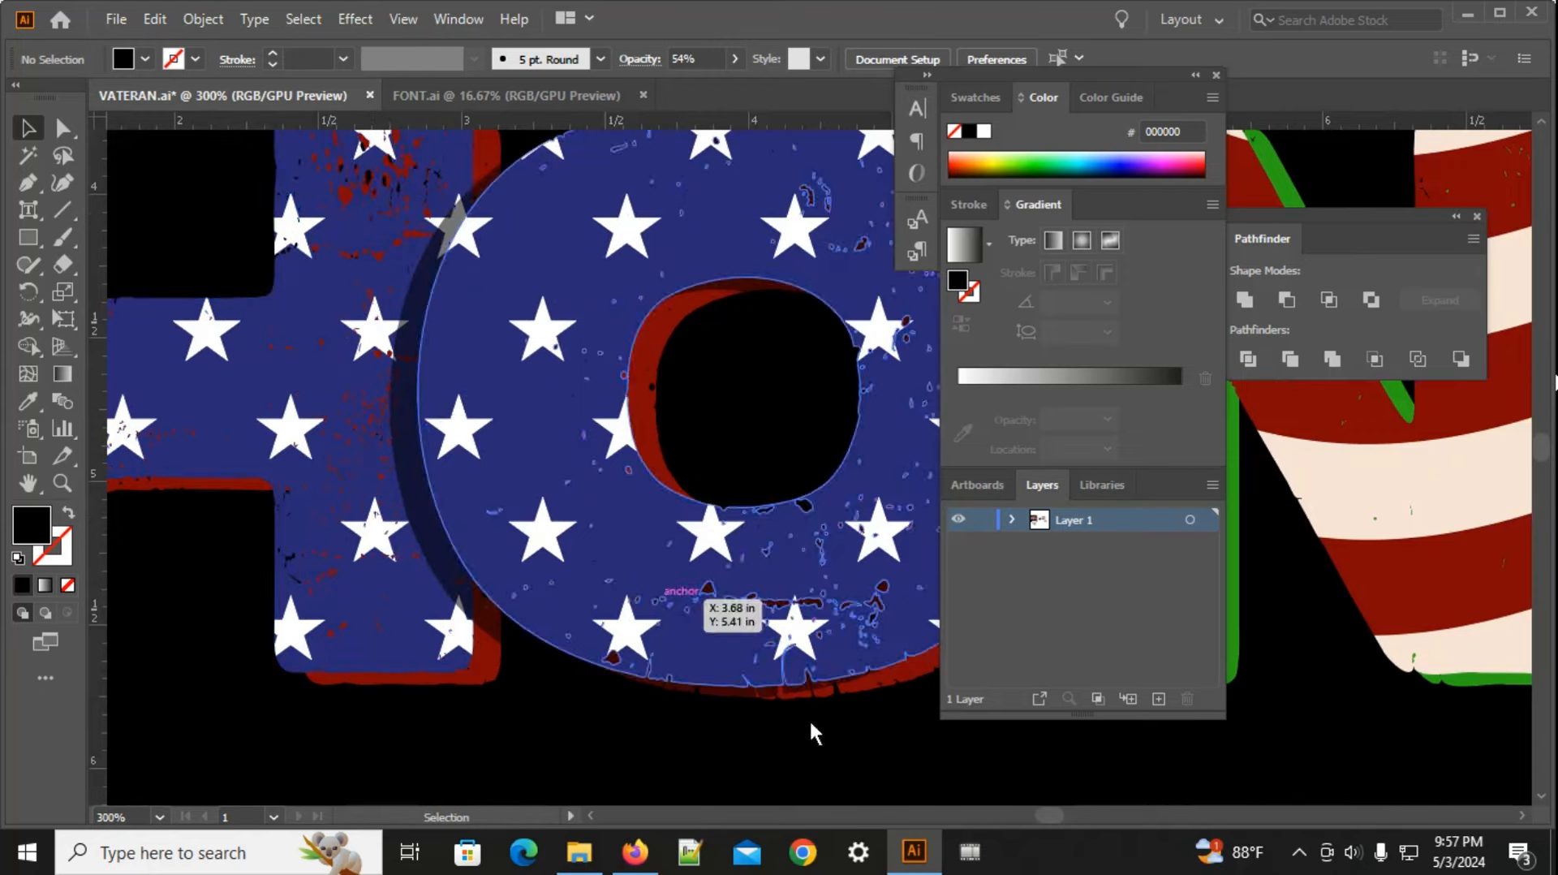
scroll(495, 695, "down", 2)
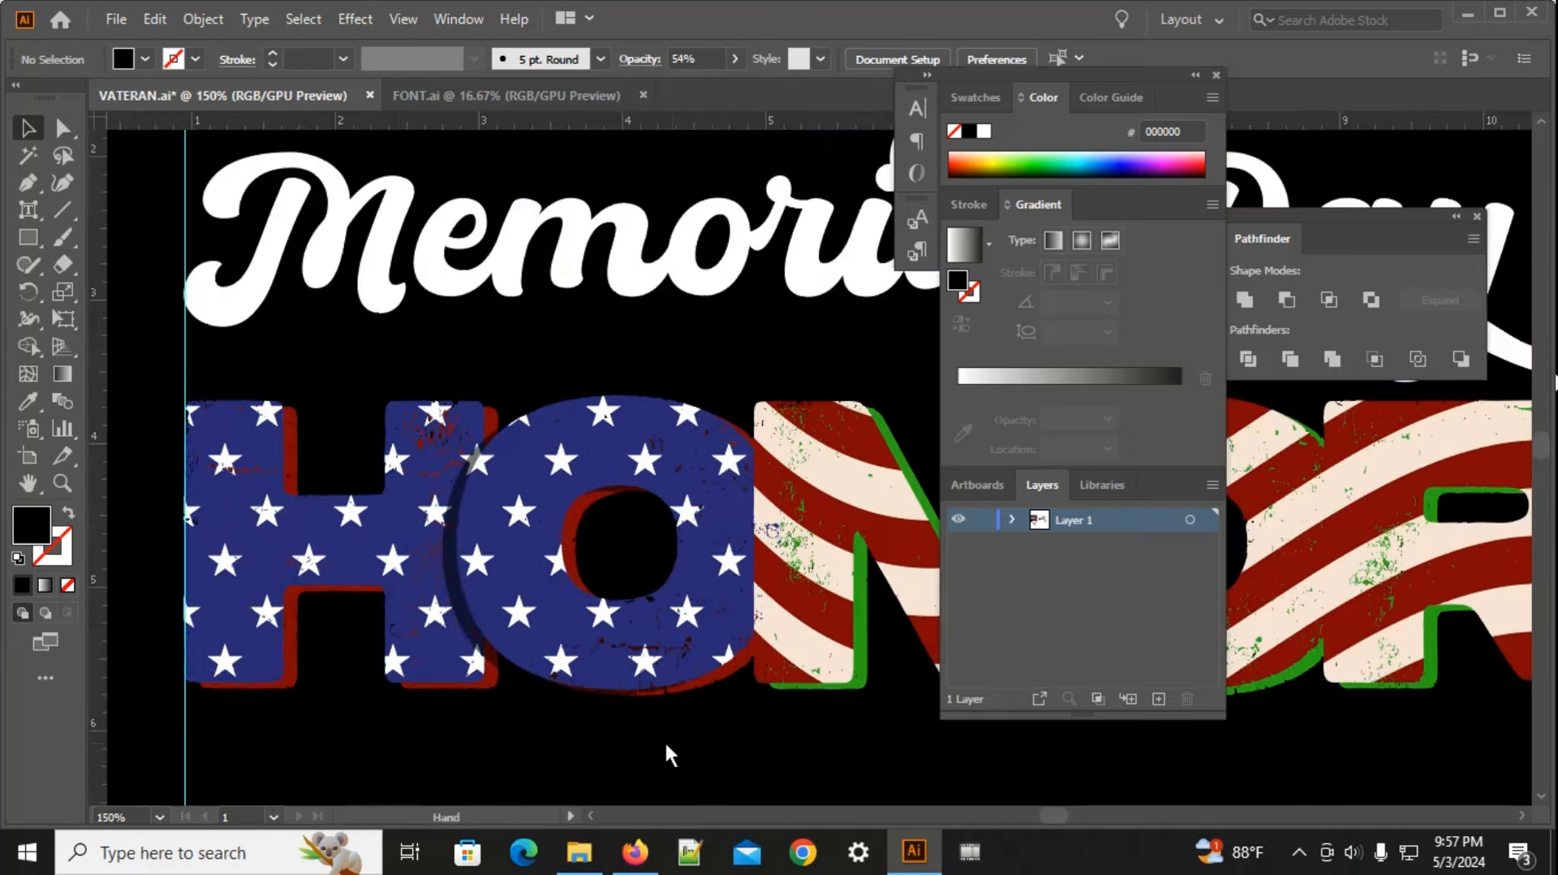
left_click_drag(668, 740, 376, 698)
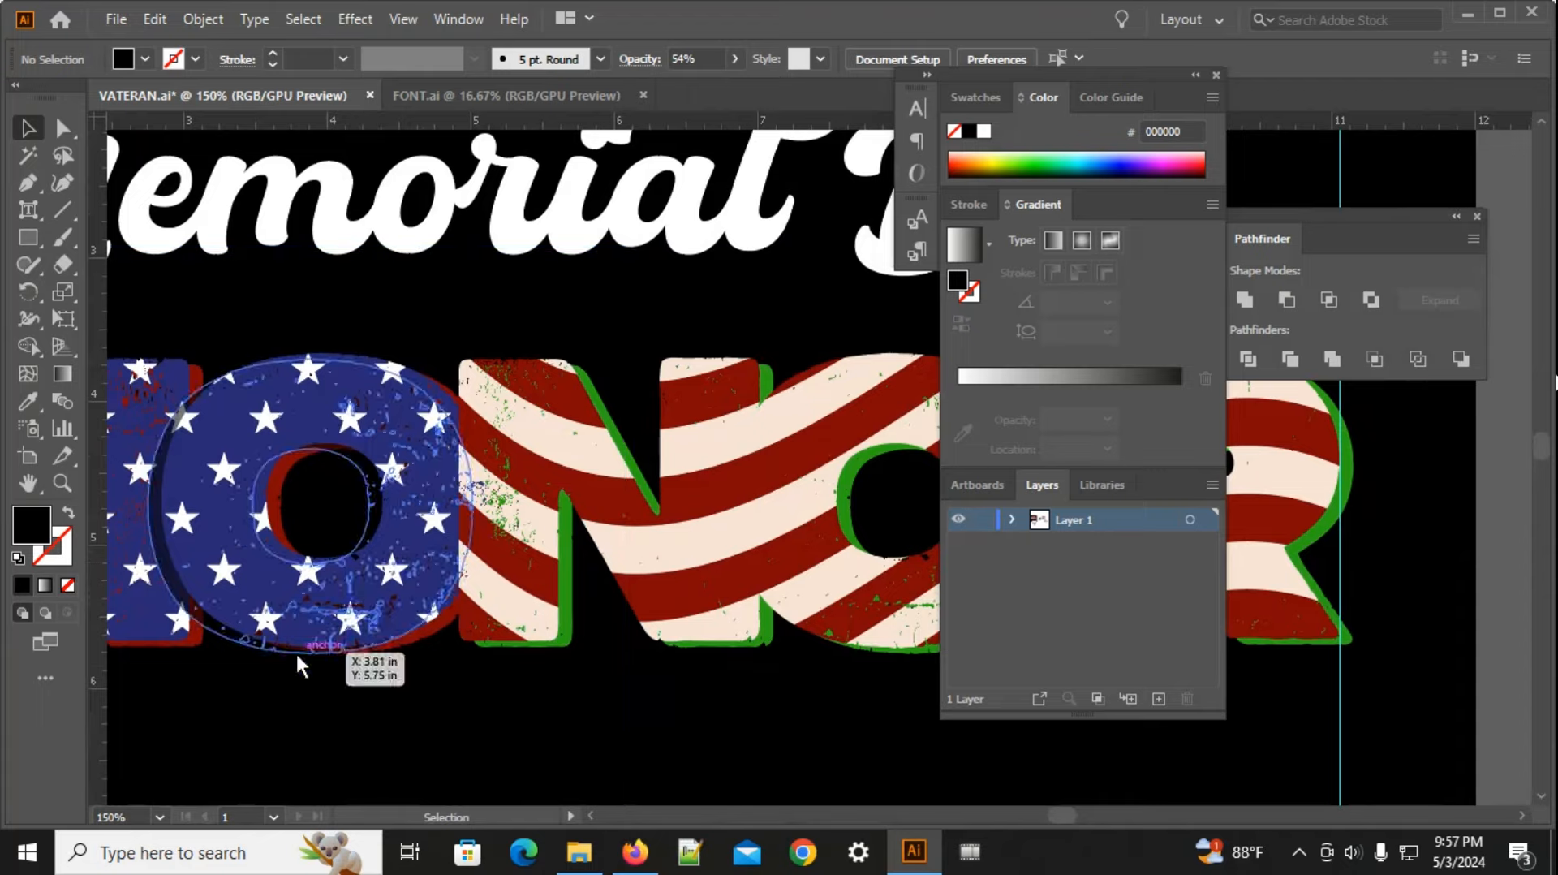
left_click_drag(327, 675, 280, 708)
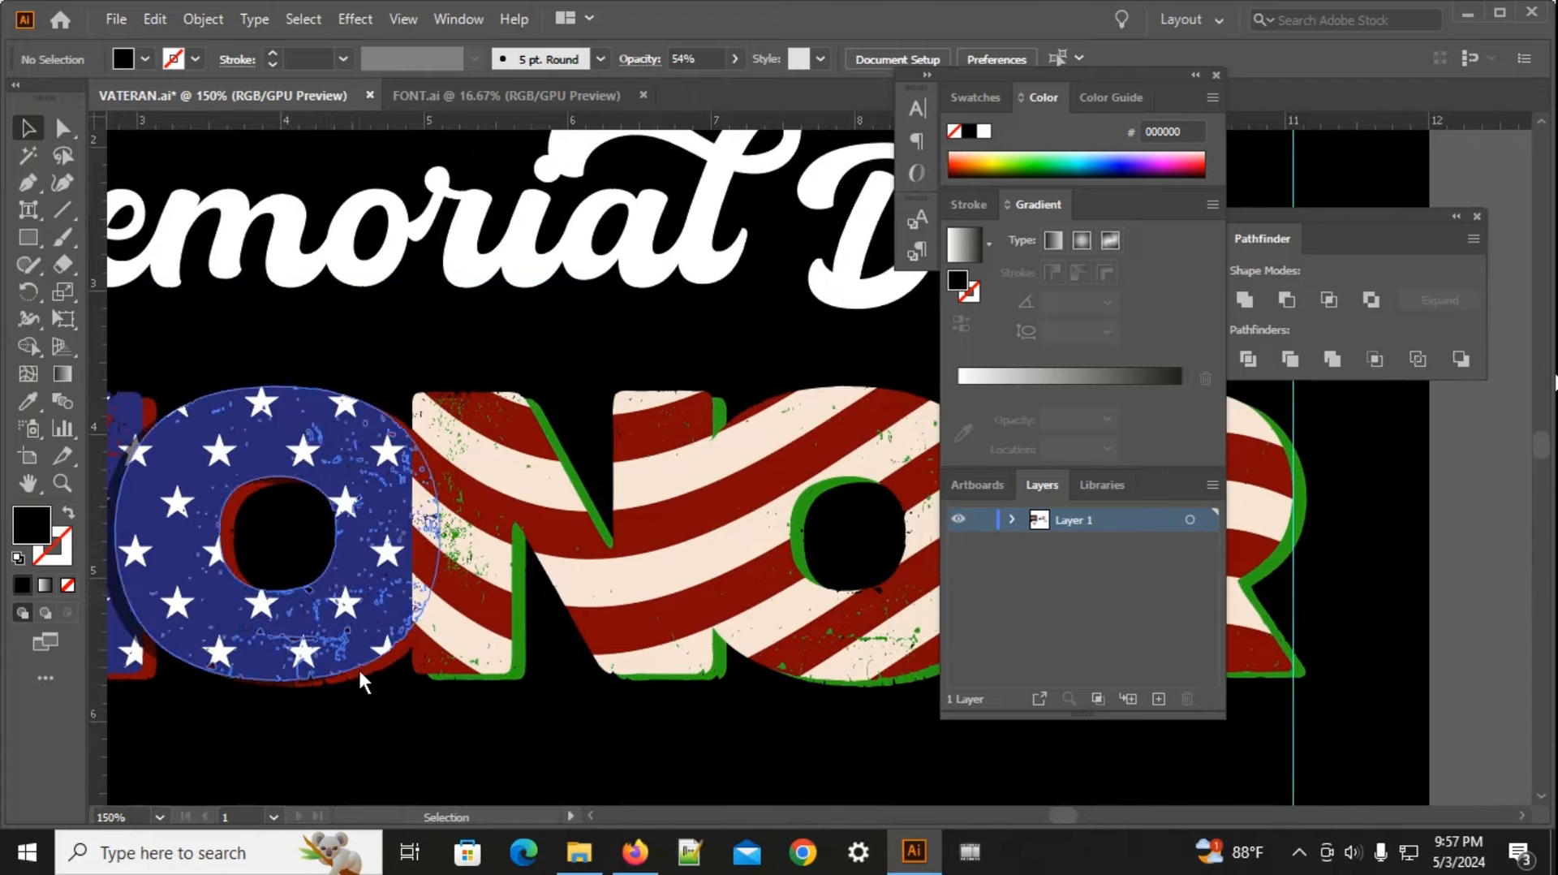
scroll(344, 704, "down", 1)
scroll(344, 705, "up", 2)
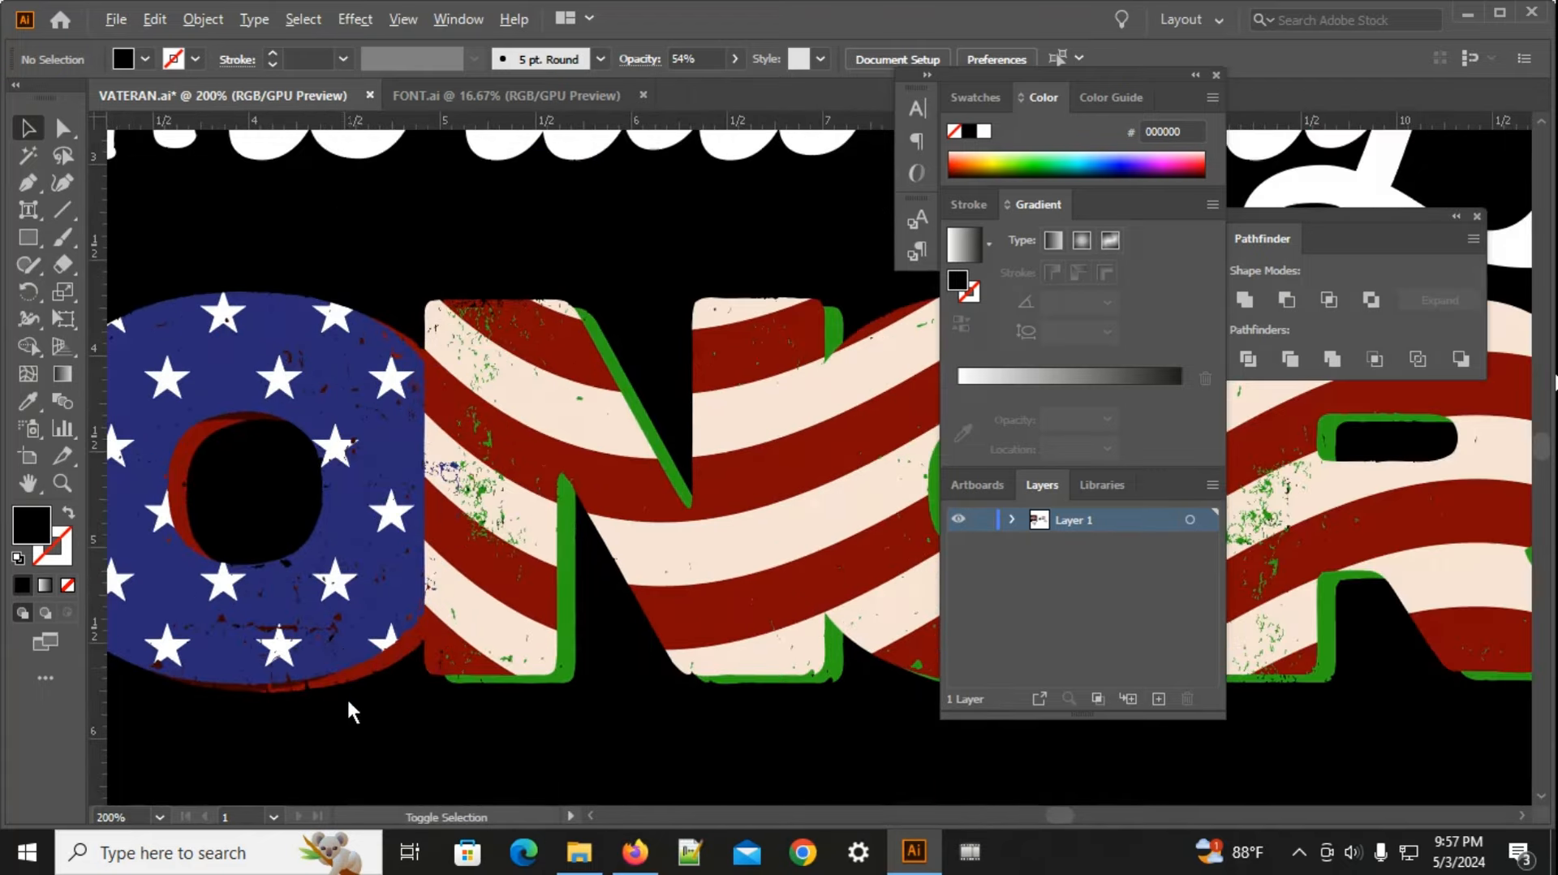
Step: Bring the first O's flag-filled lettering and its translucent black shadow to the front together, then deselect them
left_click(344, 630)
left_click_drag(328, 702, 598, 753)
left_click(280, 558, "shift")
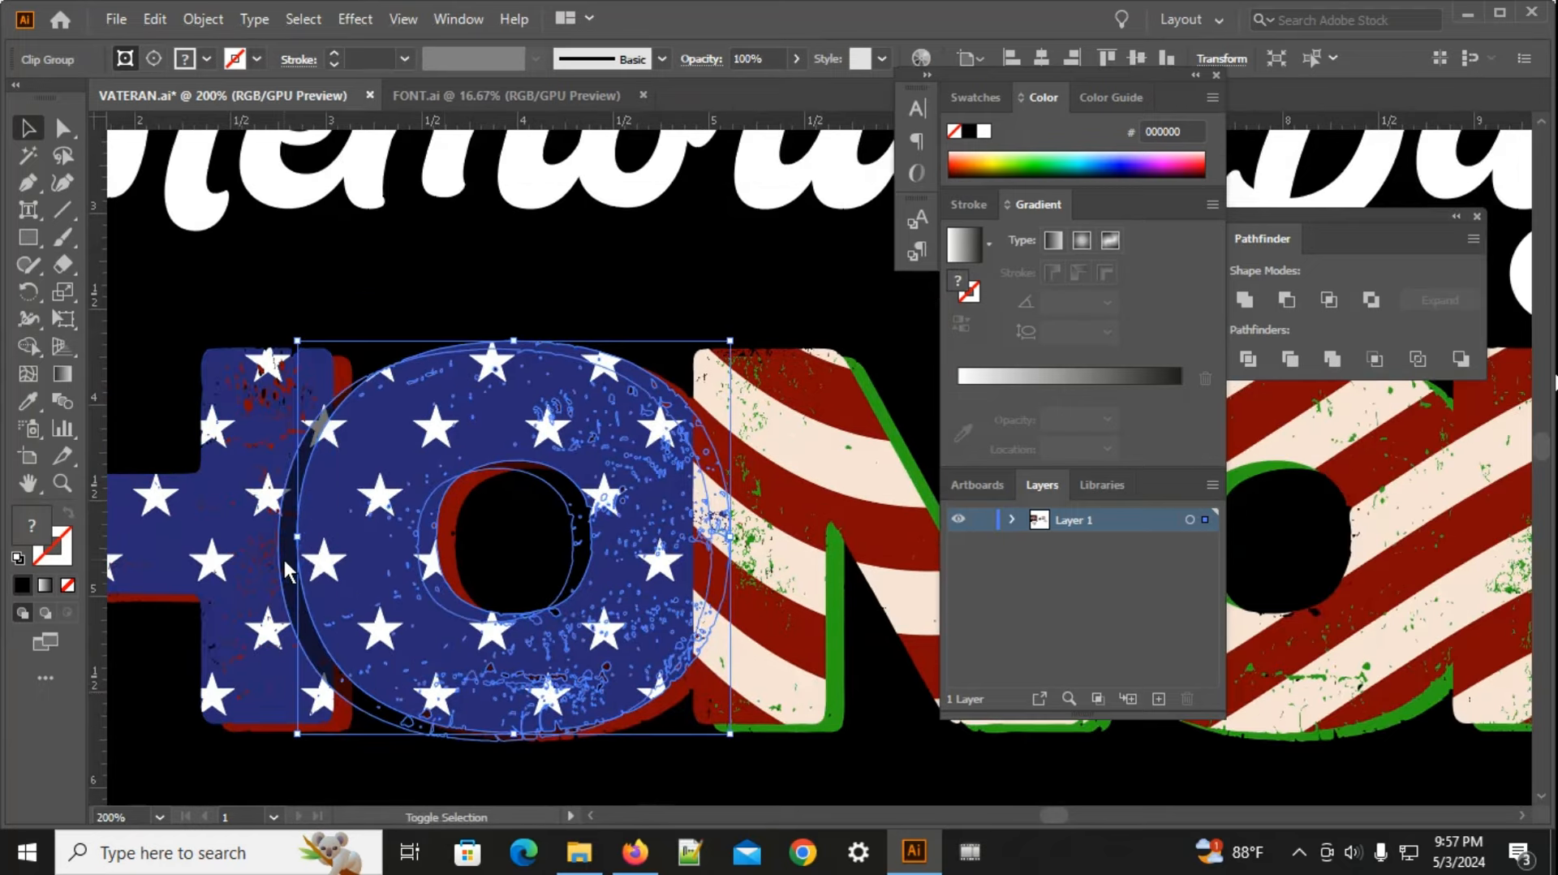
right_click(283, 557)
mouse_move(369, 445)
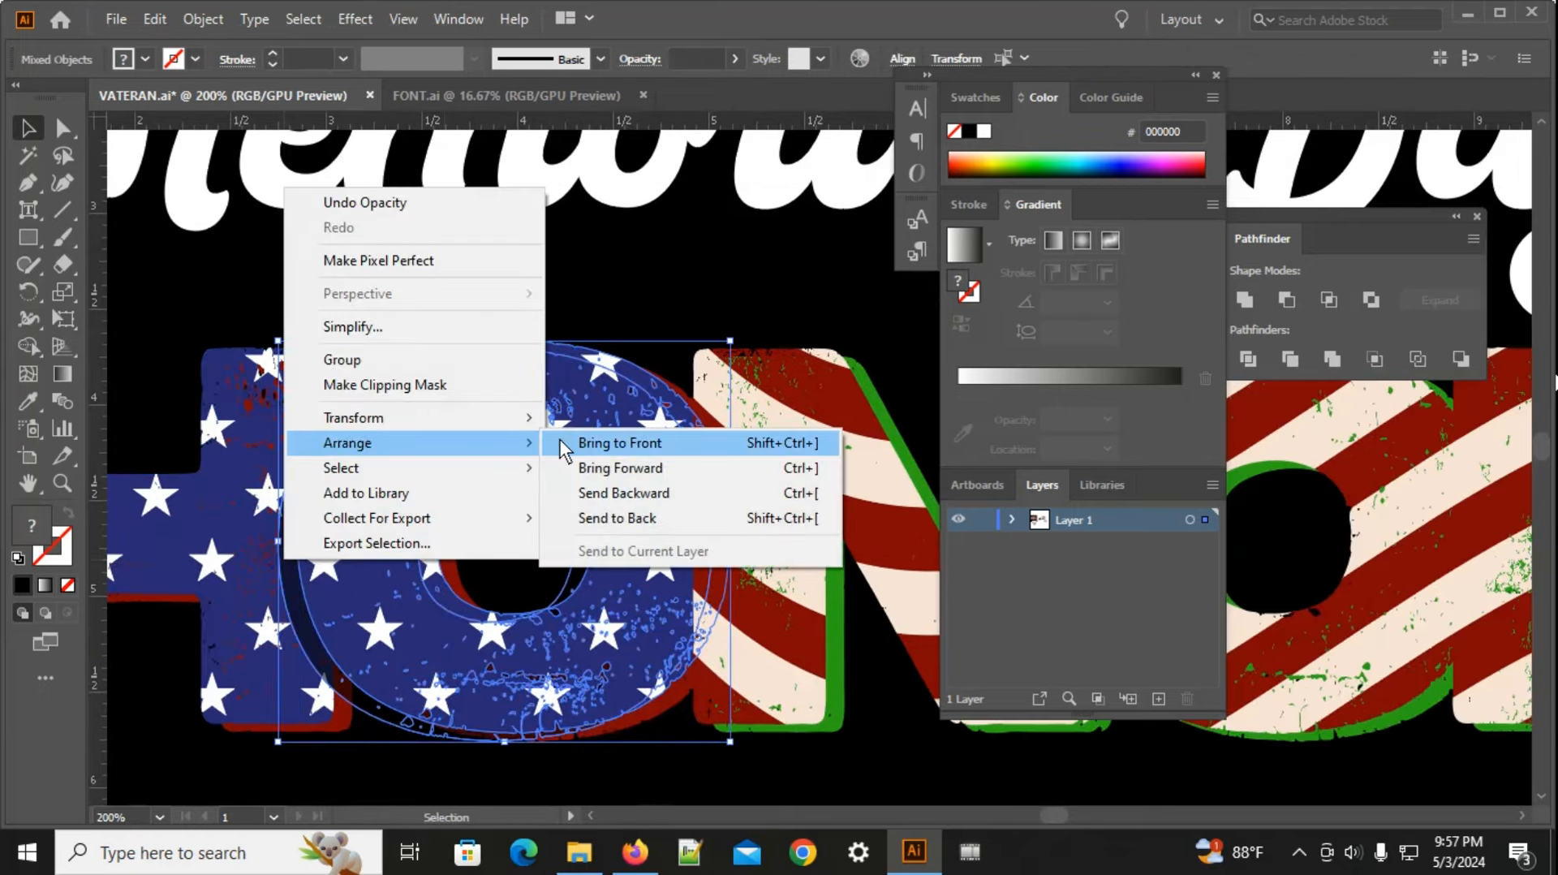
left_click(587, 443)
left_click(621, 311)
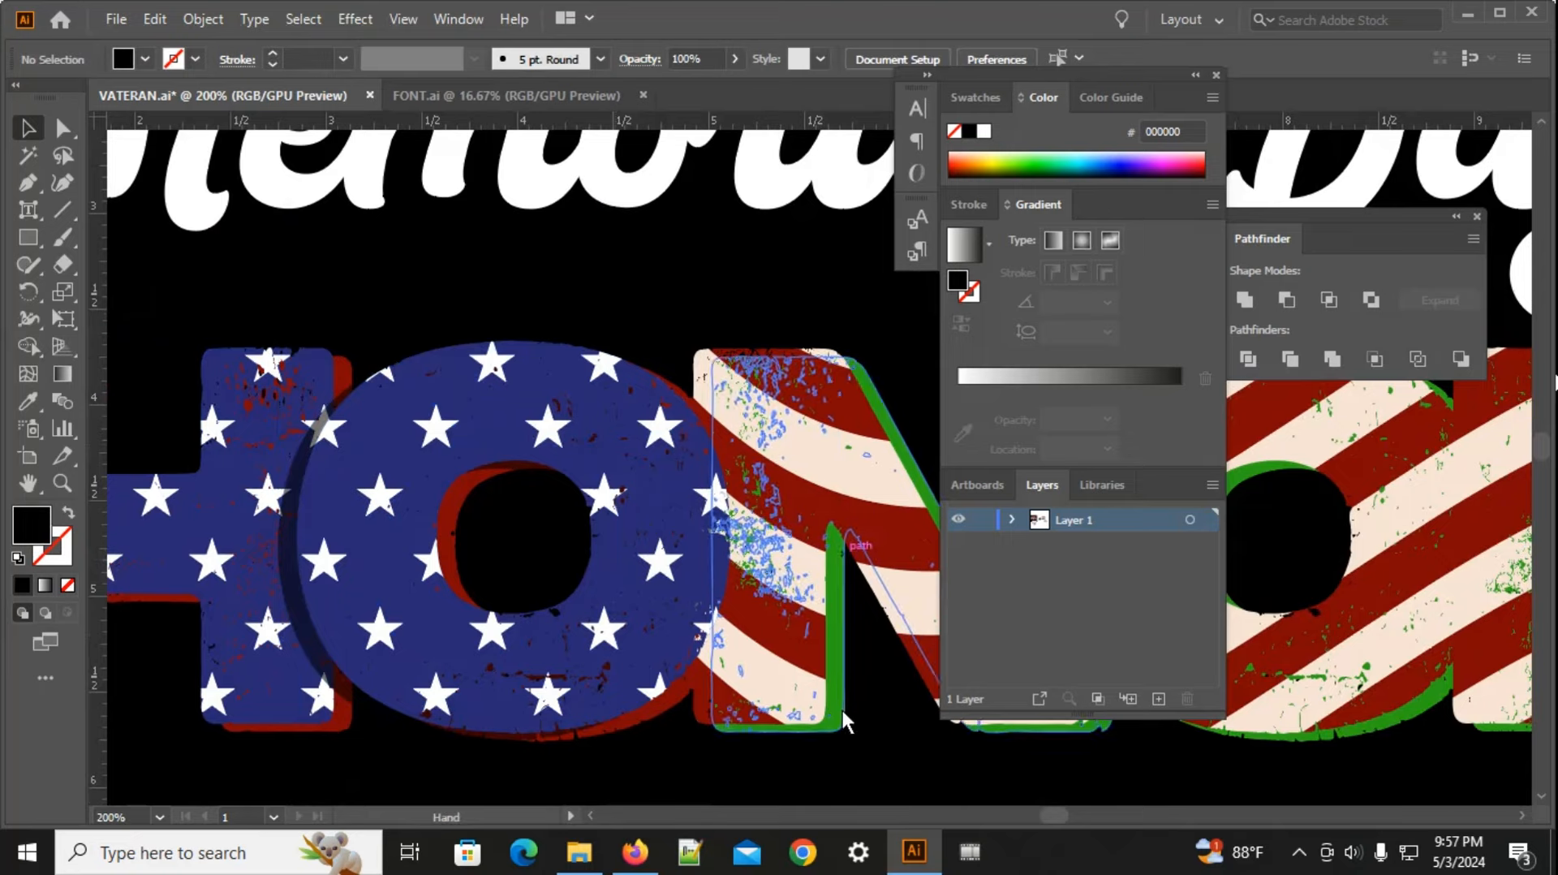
Step: Duplicate the first O's translucent black shadow in place, nudge the copy right so it overlaps the N's edge, and deselect it
left_click_drag(843, 710, 623, 644)
left_click_drag(506, 714, 550, 698)
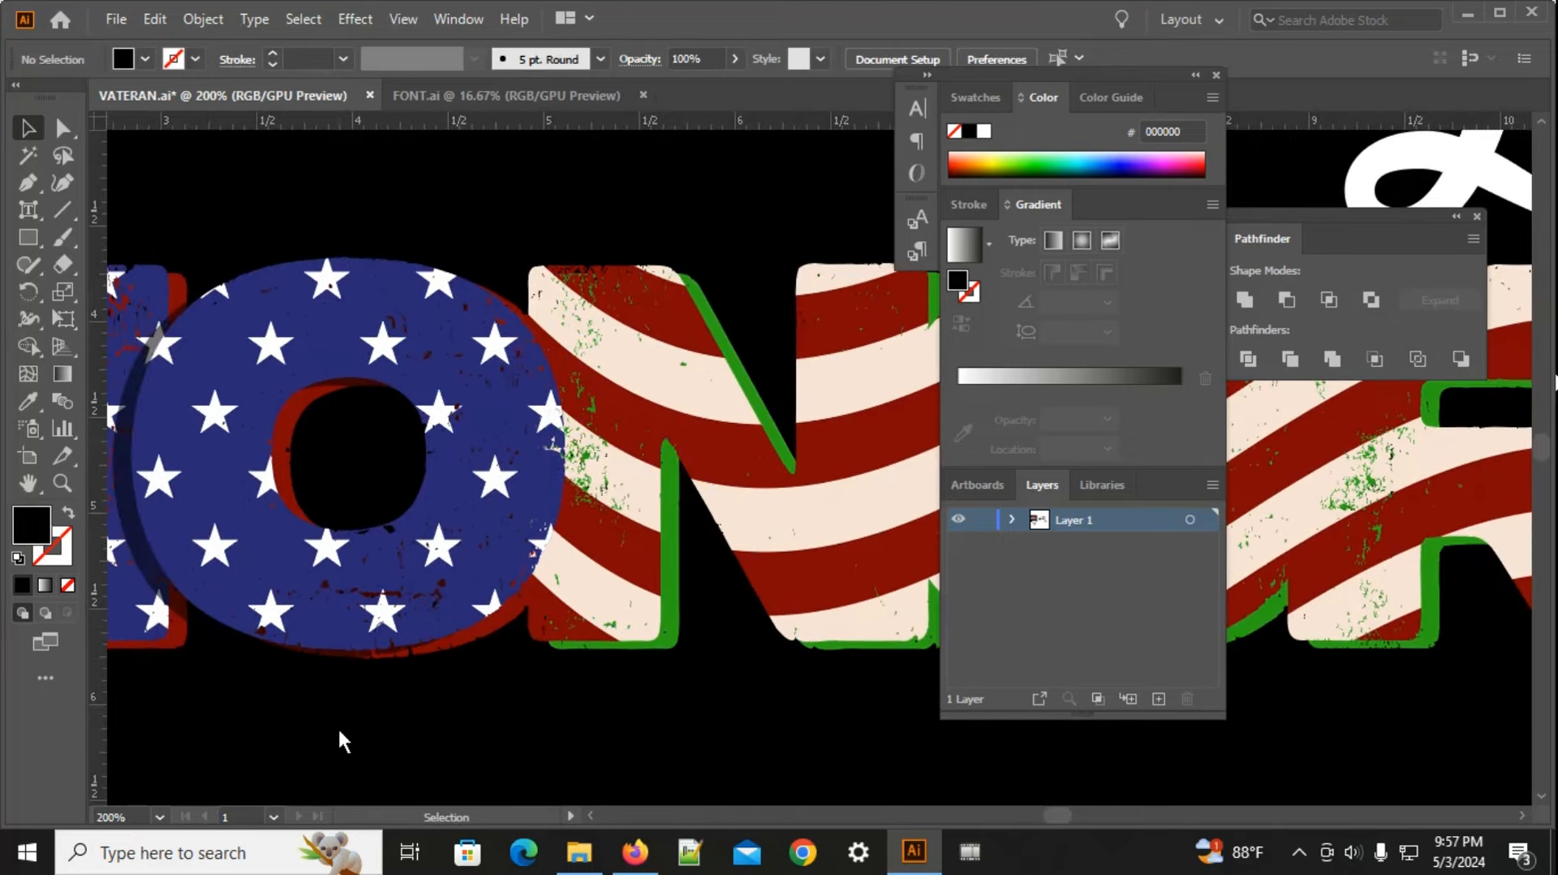
scroll(619, 592, "down", 1)
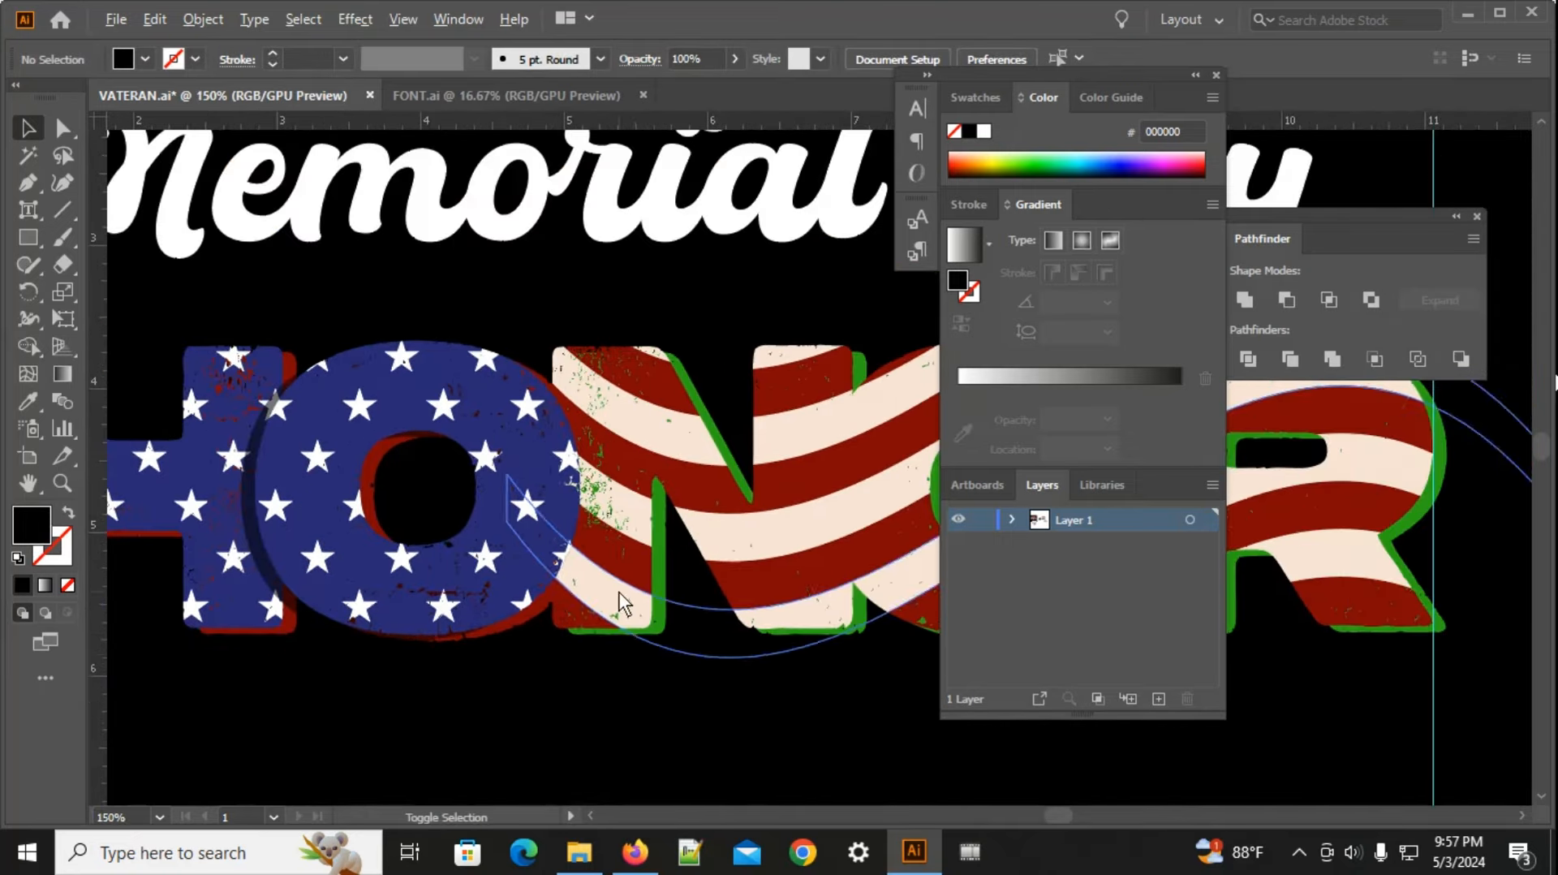
left_click(242, 483)
key("a")
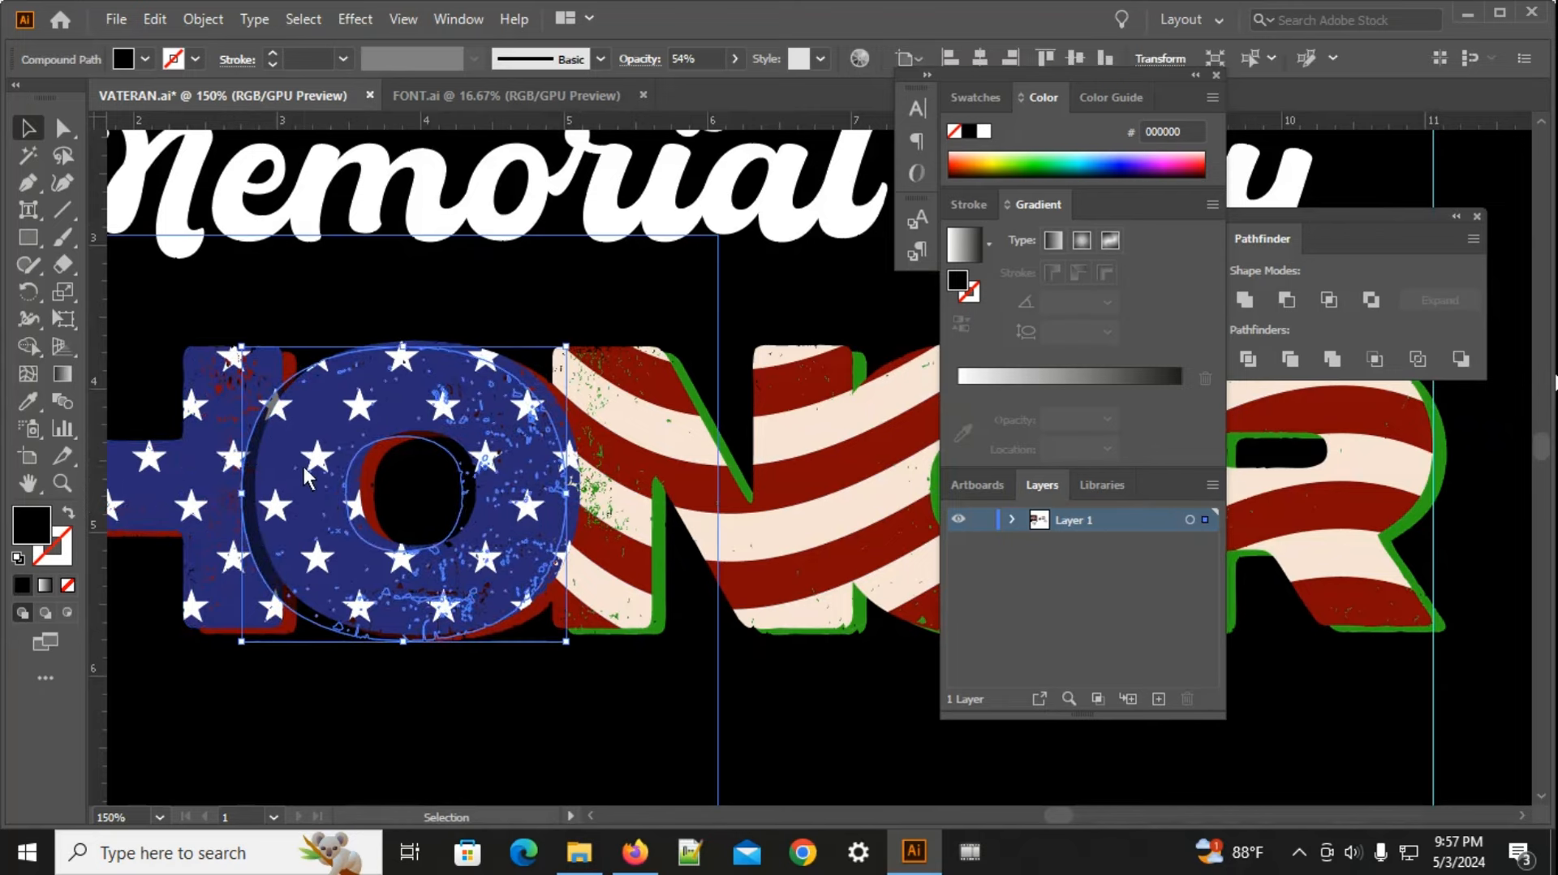
key("v")
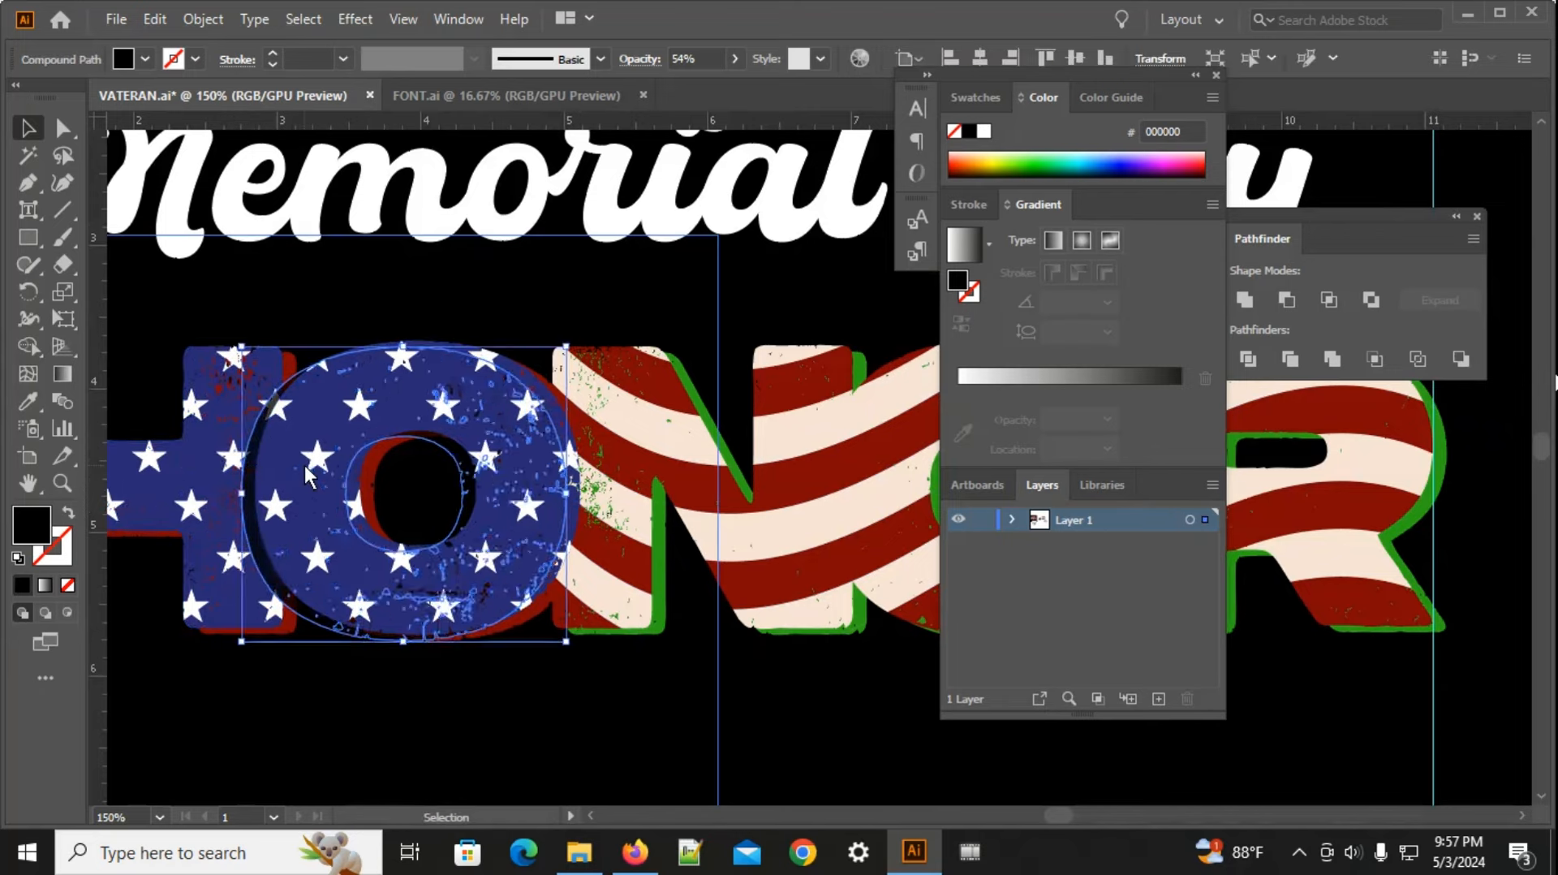
key("Right")
key("Right")
key("Right")
key("Right")
key("Right")
key("Right")
key("Right")
key("Right")
key("Right")
key("Right")
key("Right")
key("Right")
key("Right")
key("Right")
key("Right")
key("Right")
key("Right")
key("Right")
key("Right")
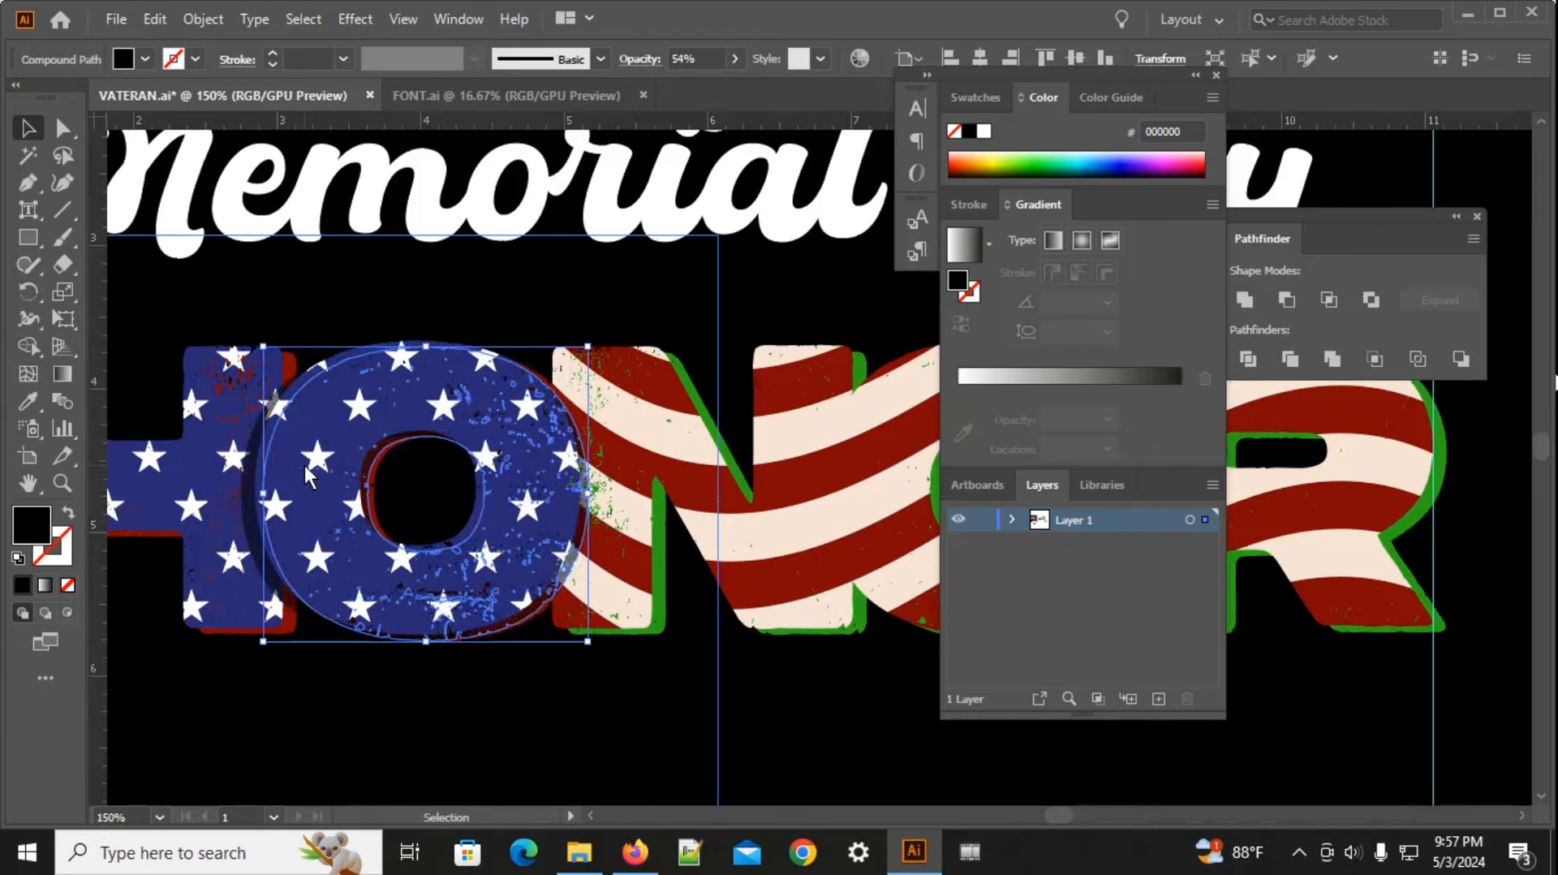
key("Left")
key("Left")
key("Left")
key("Left")
key("Left")
key("Left")
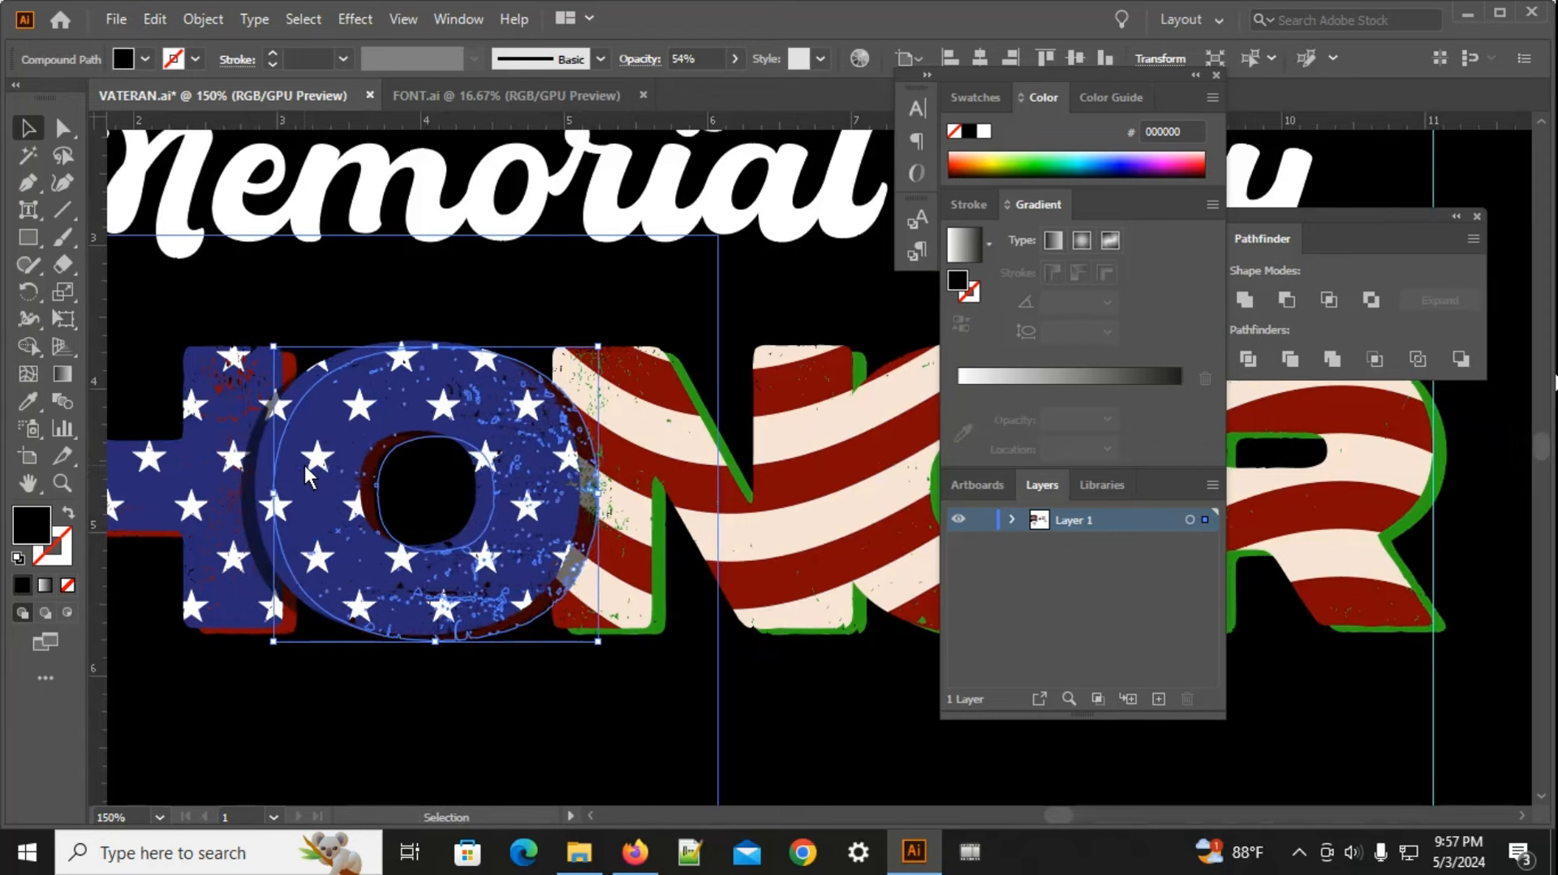
key("Left")
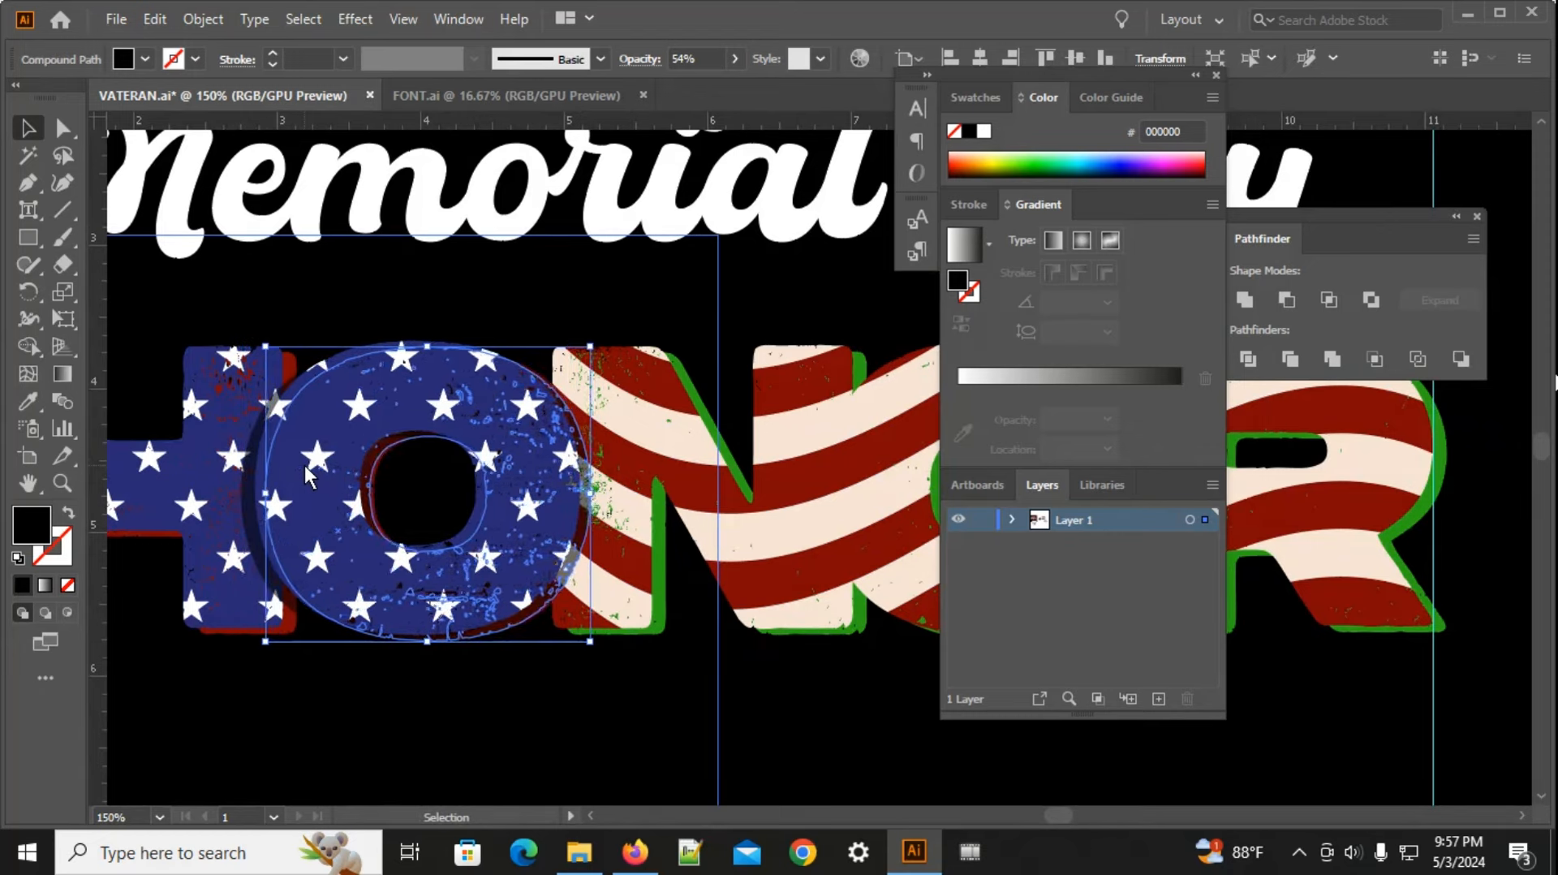
left_click(429, 260)
Step: Select the green shadow behind the second O and examine how that letter's shadows look in the finished reference design
scroll(419, 566, "down", 1)
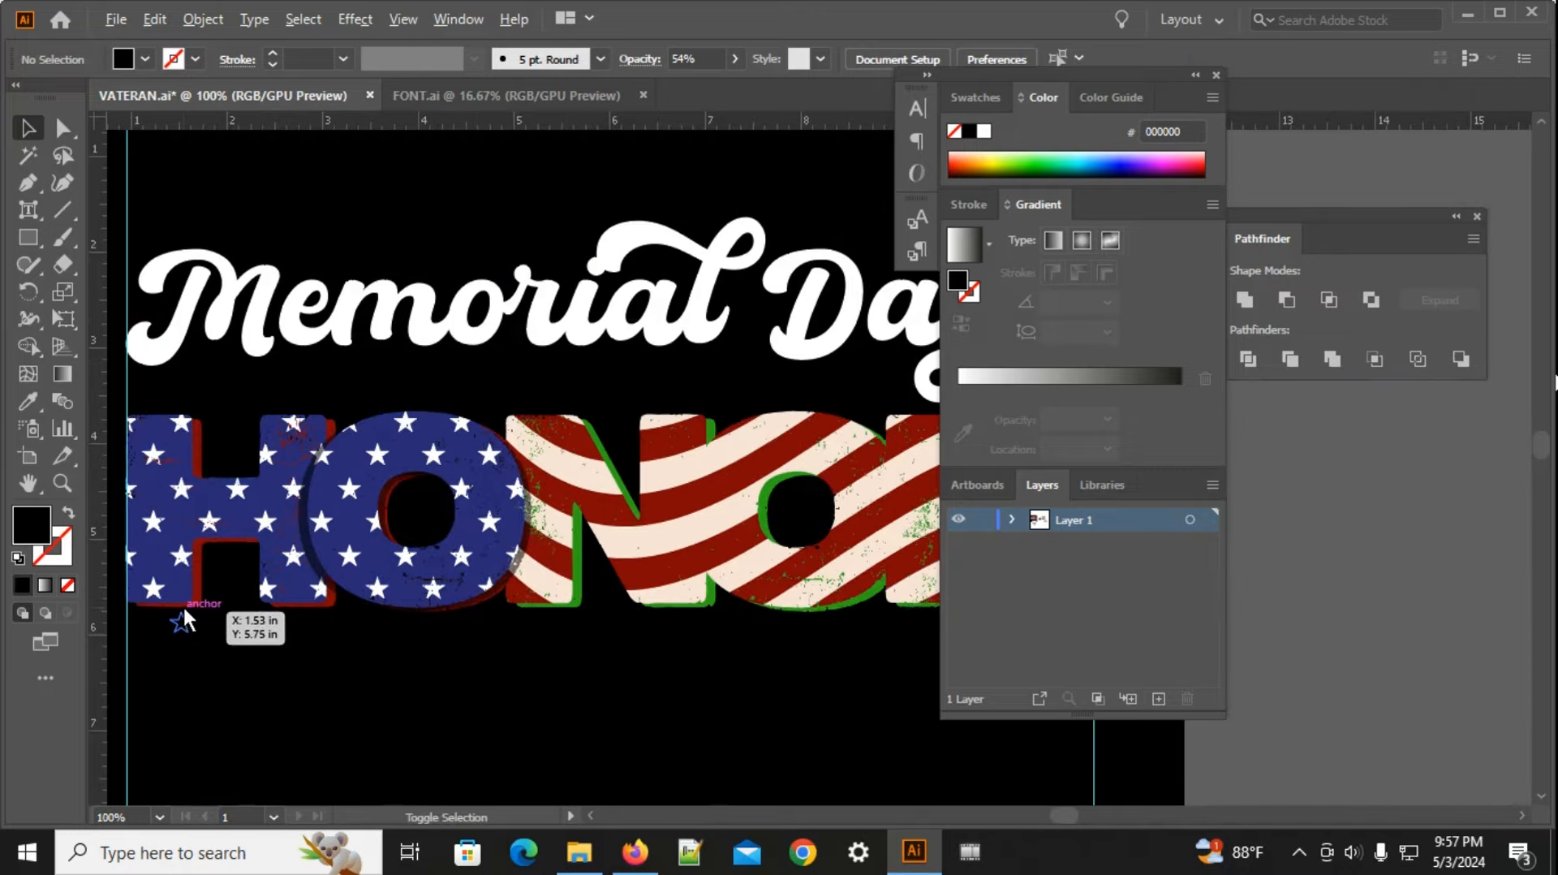
scroll(183, 606, "down", 2)
scroll(349, 613, "up", 4)
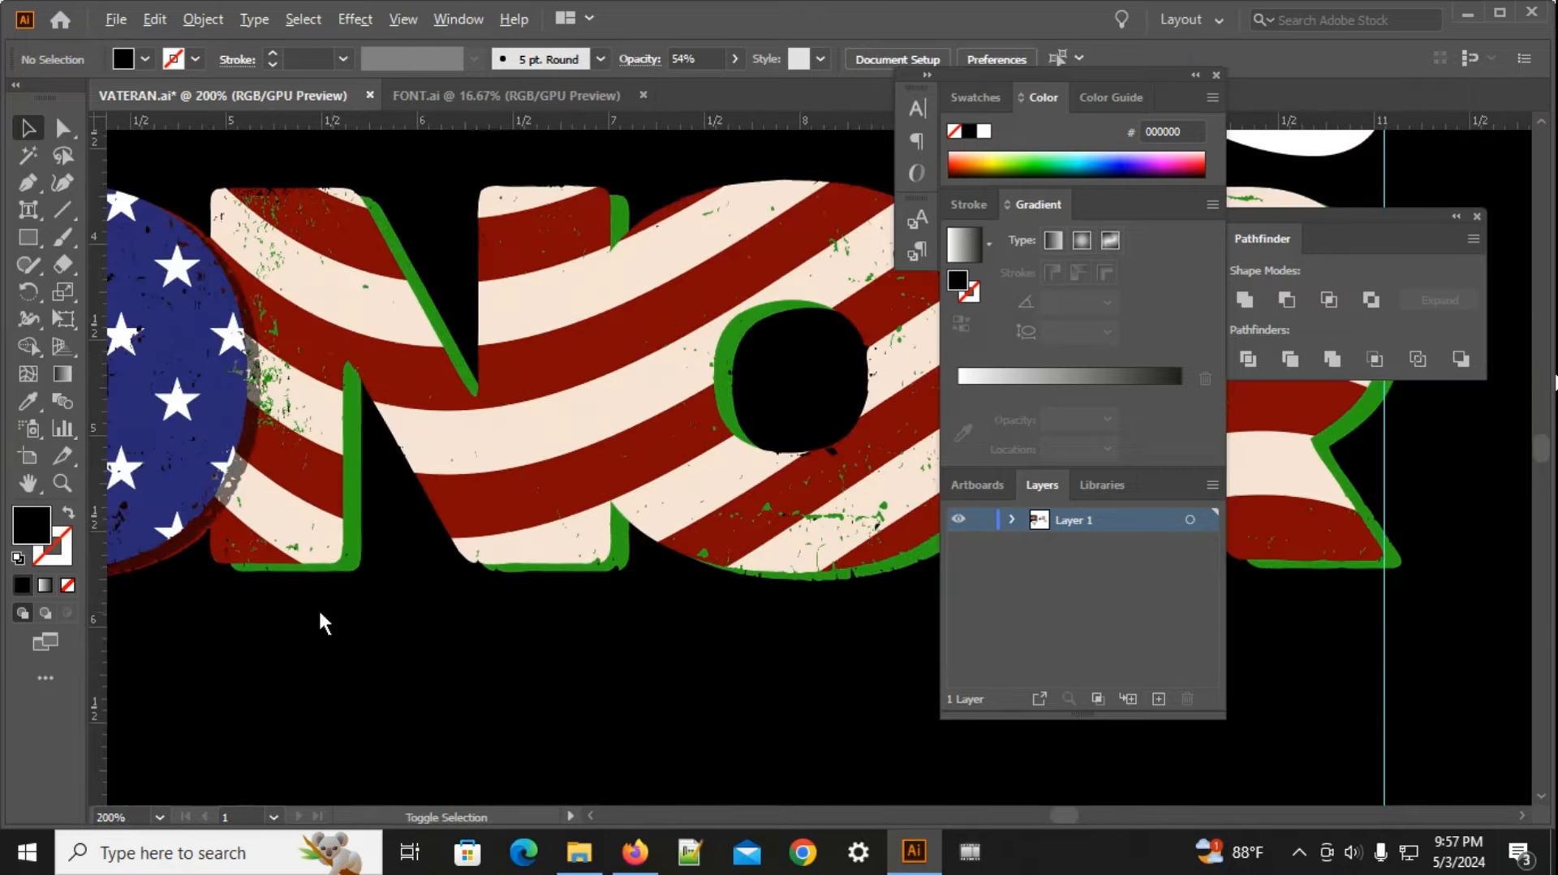
left_click_drag(281, 659, 547, 682)
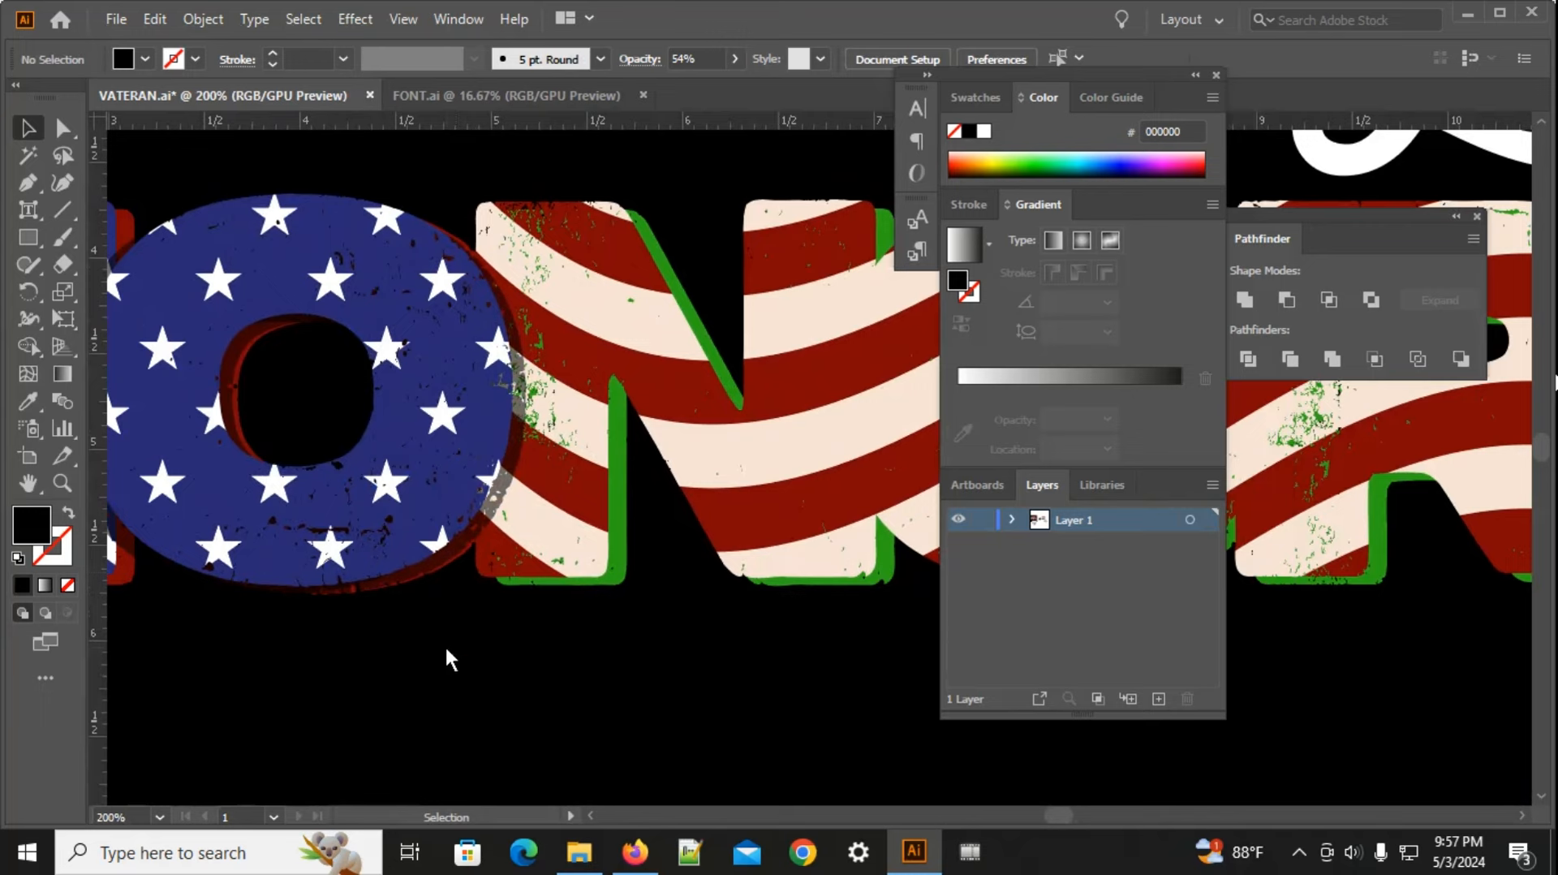
scroll(445, 645, "down", 2)
left_click_drag(660, 685, 465, 694)
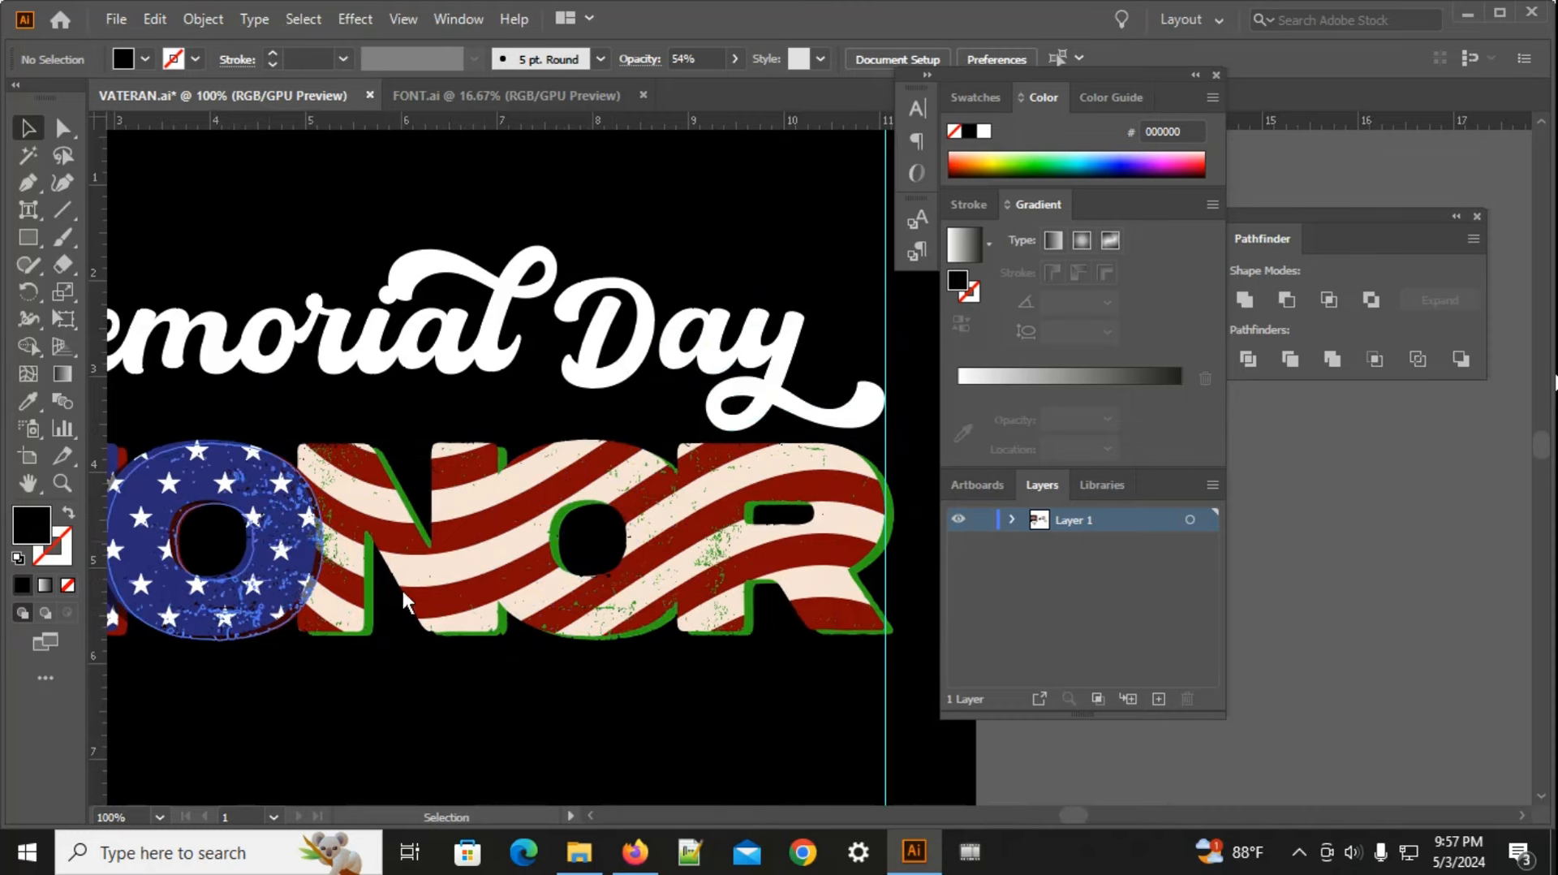
left_click(653, 640)
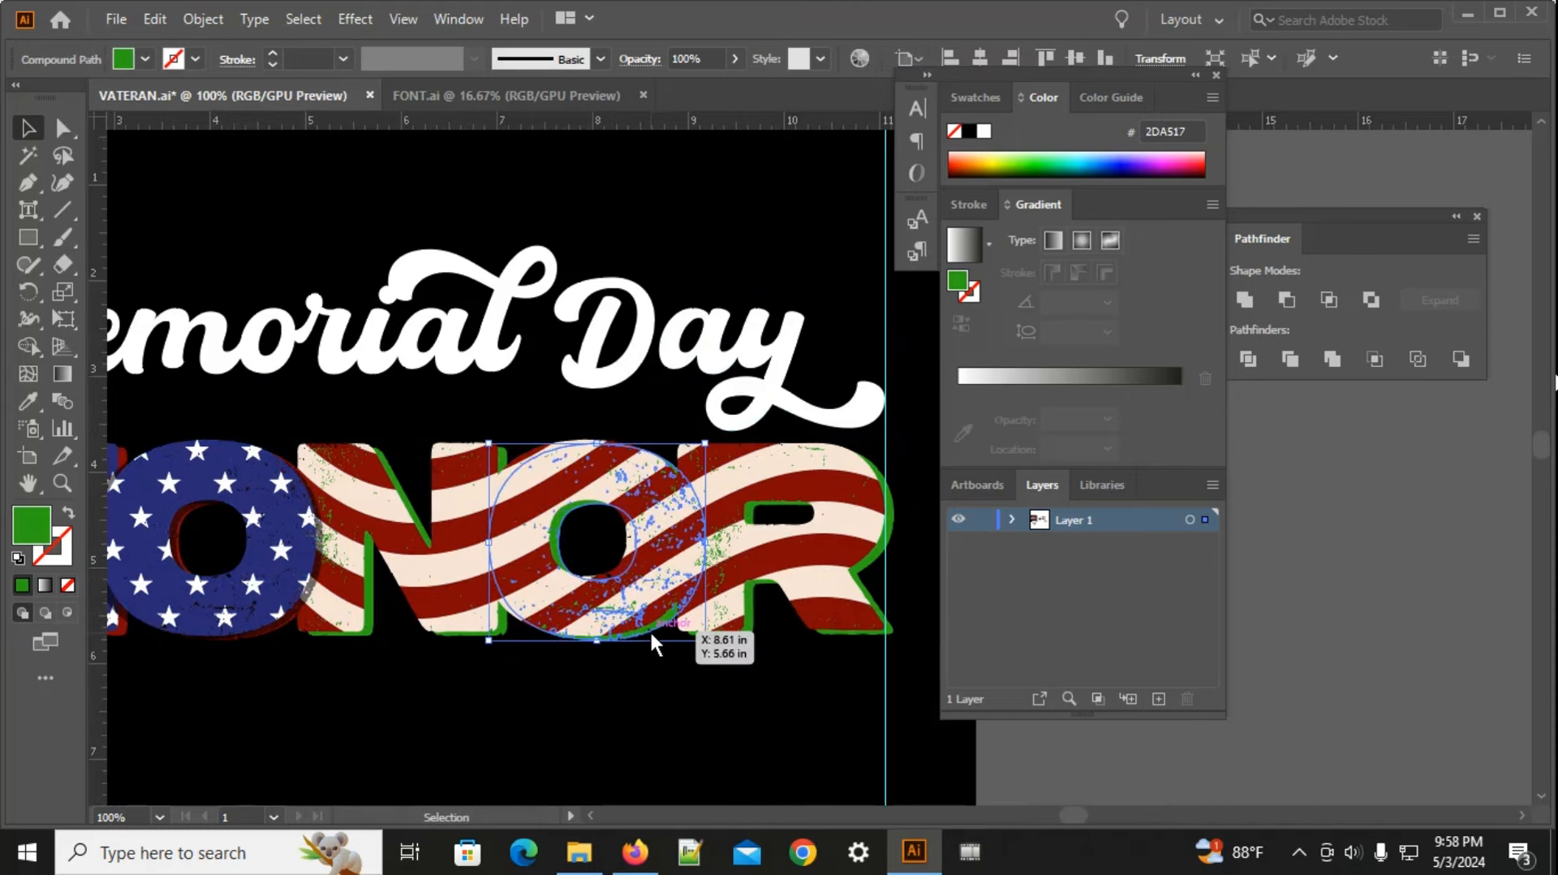
scroll(651, 634, "down", 5)
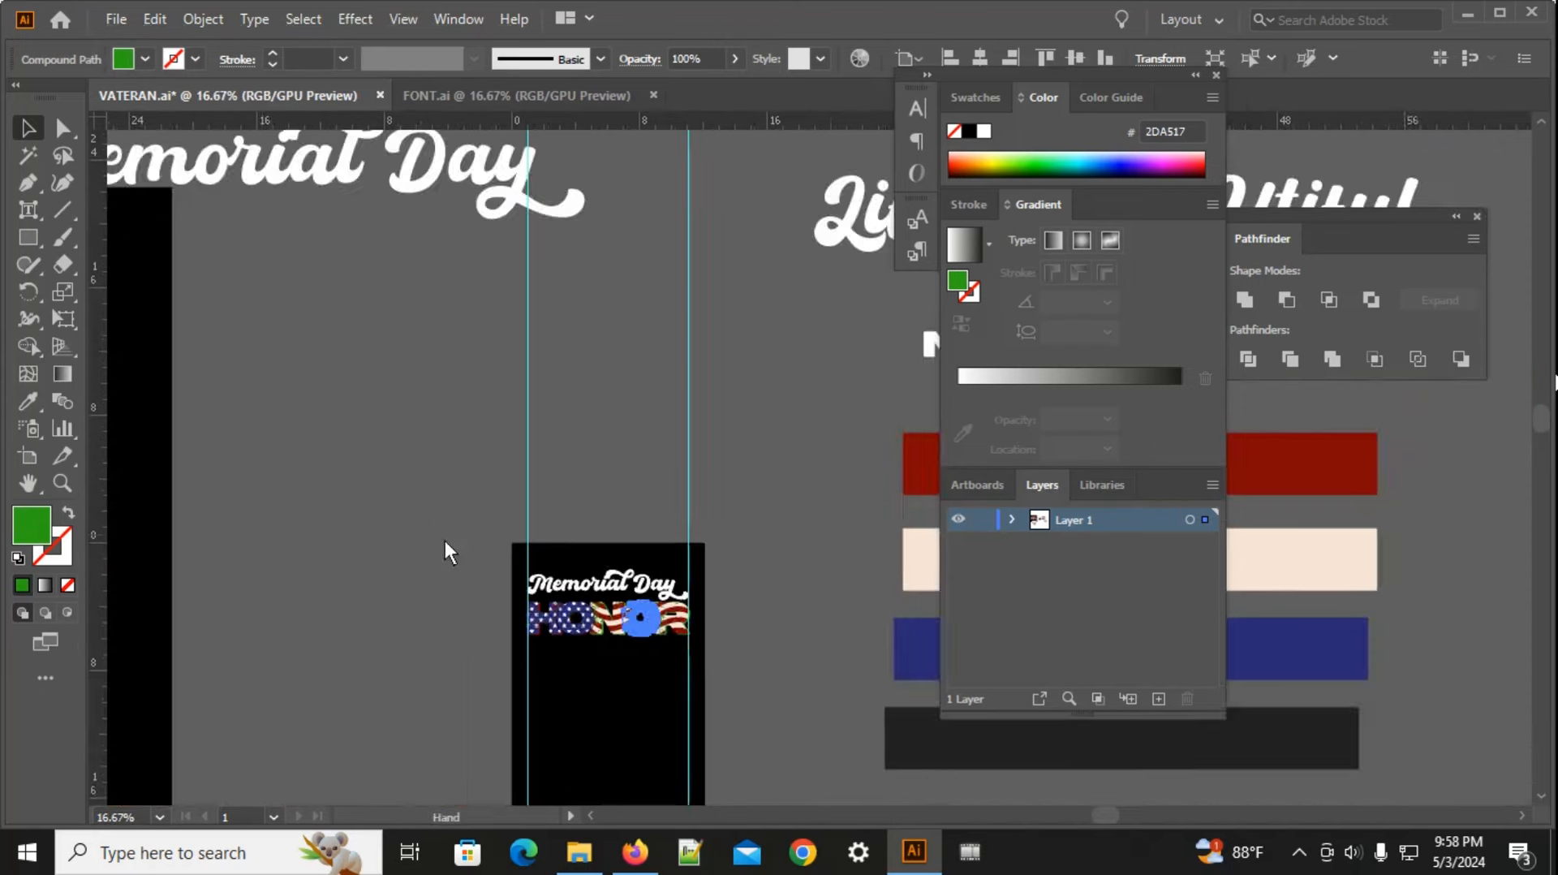
left_click_drag(401, 539, 1026, 536)
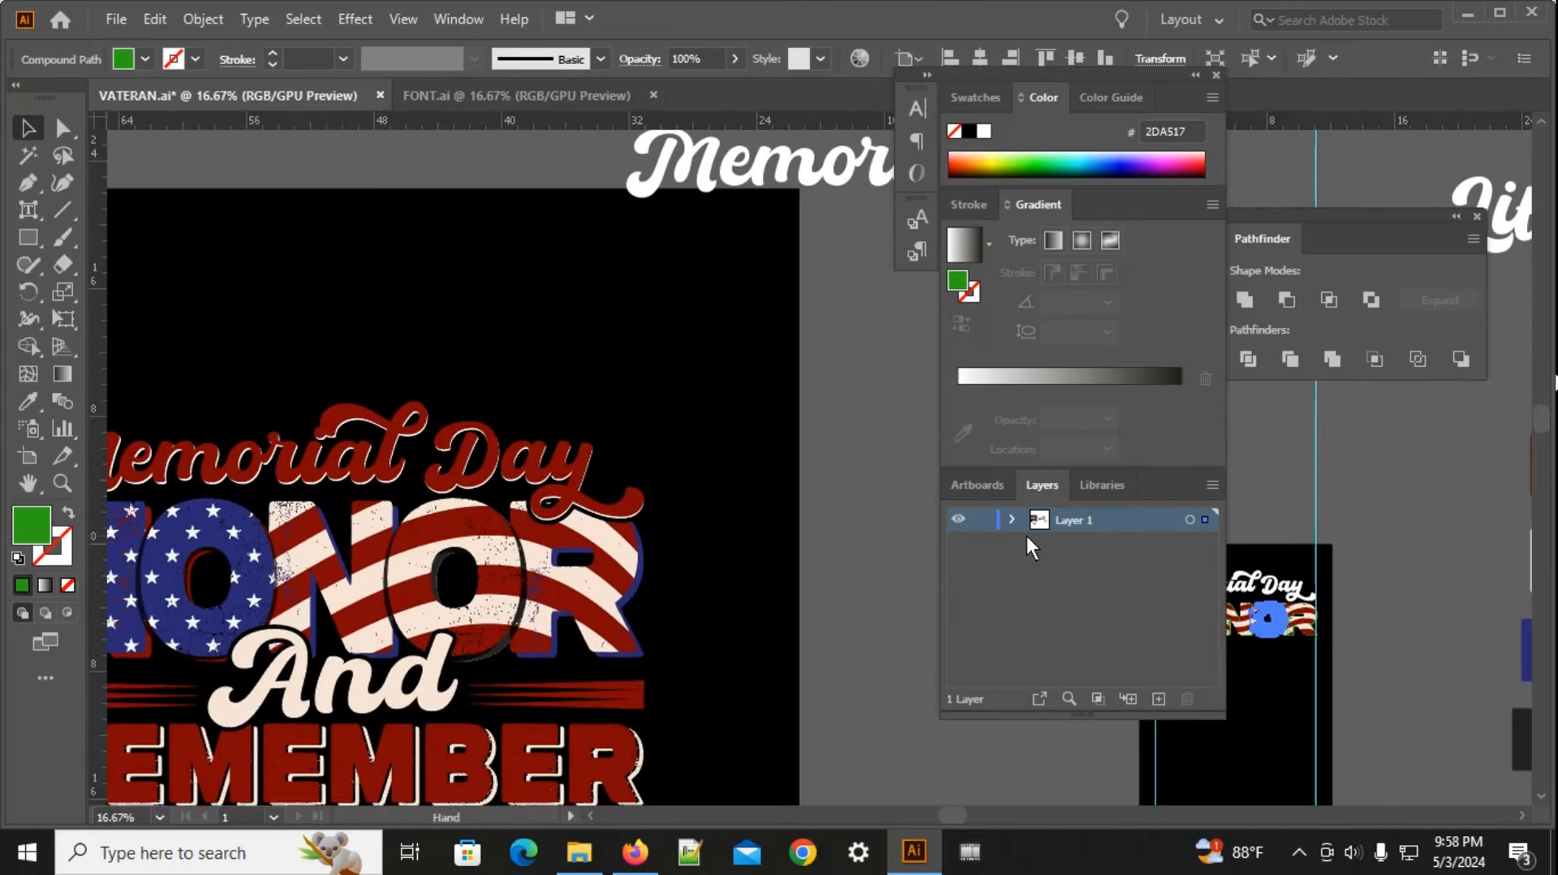
scroll(469, 661, "up", 3)
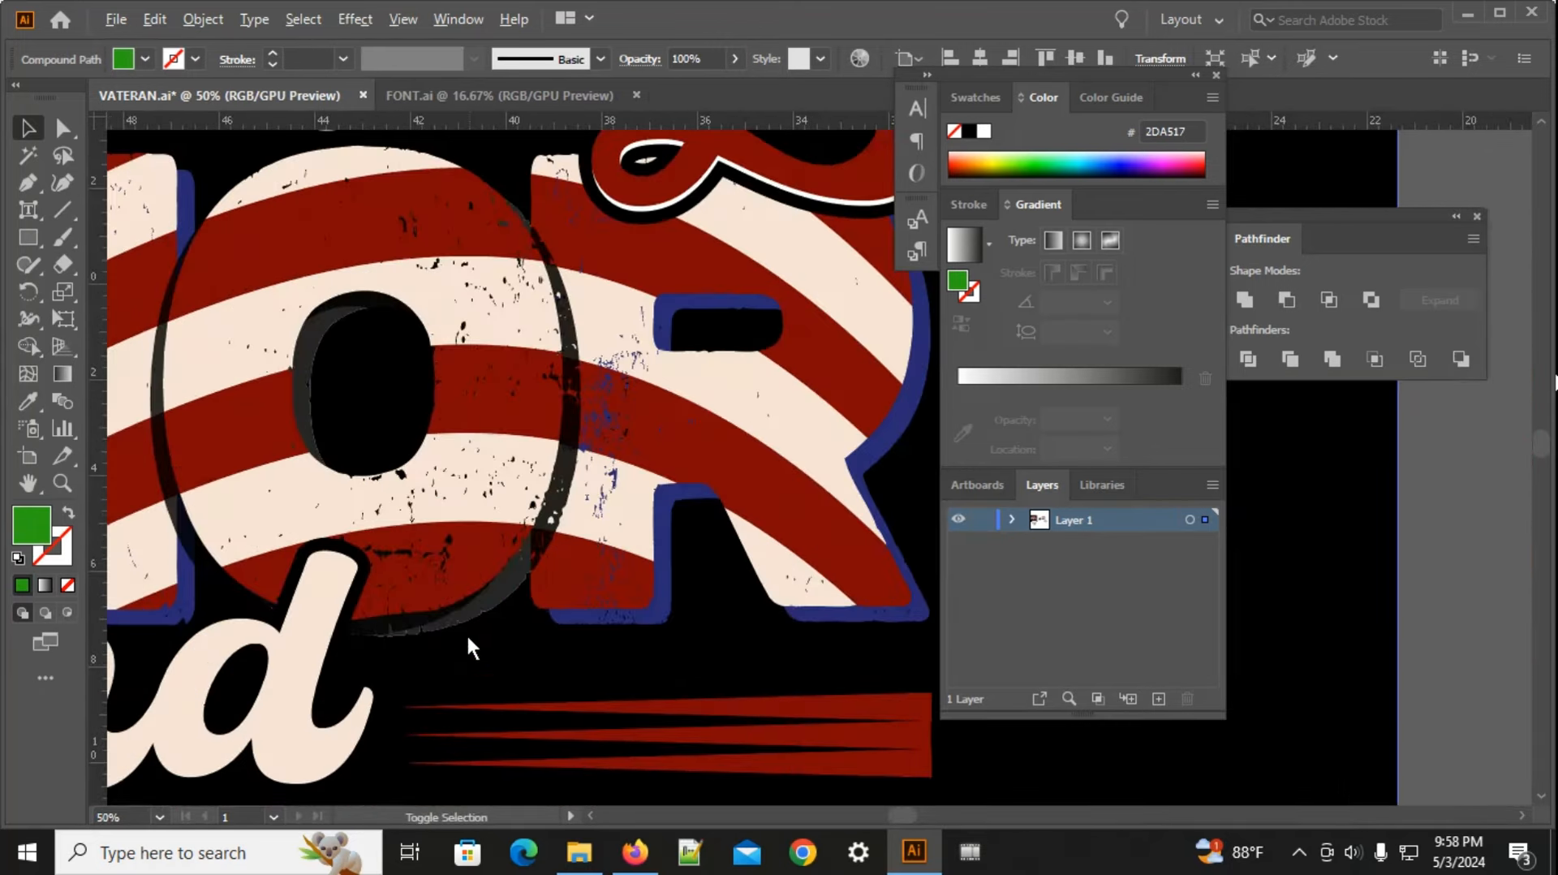
scroll(465, 633, "down", 1)
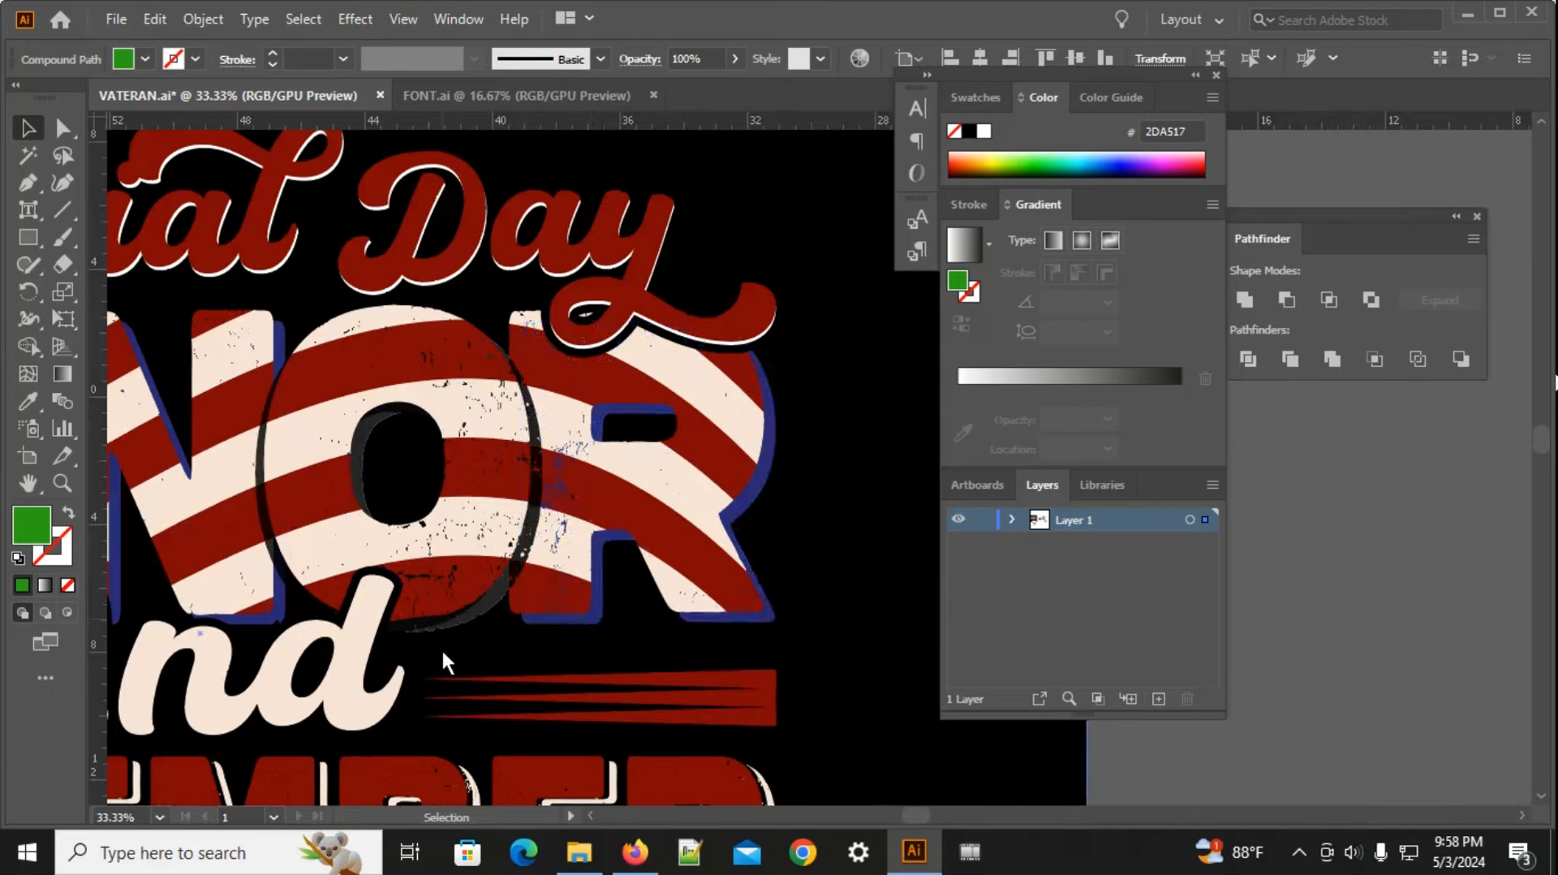
scroll(442, 647, "up", 4)
scroll(508, 578, "down", 6)
left_click_drag(898, 609, 280, 586)
left_click_drag(769, 592, 517, 640)
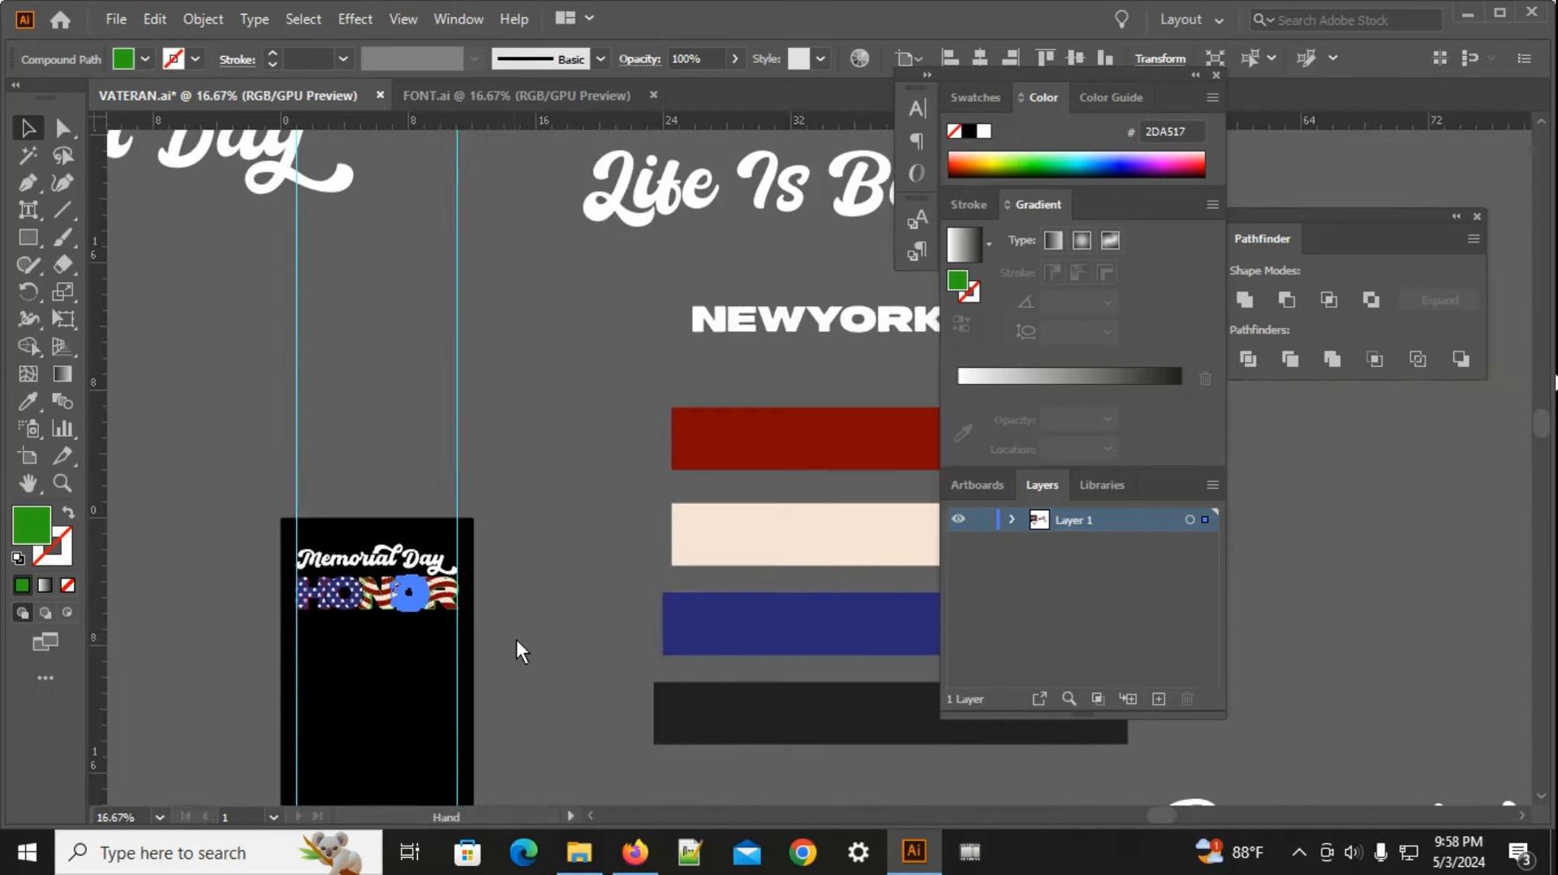
Step: Recolour the second O's green shadow with the blue 2A2A77 sampled from the blue palette bar, then deselect it
scroll(448, 621, "up", 3)
key("i")
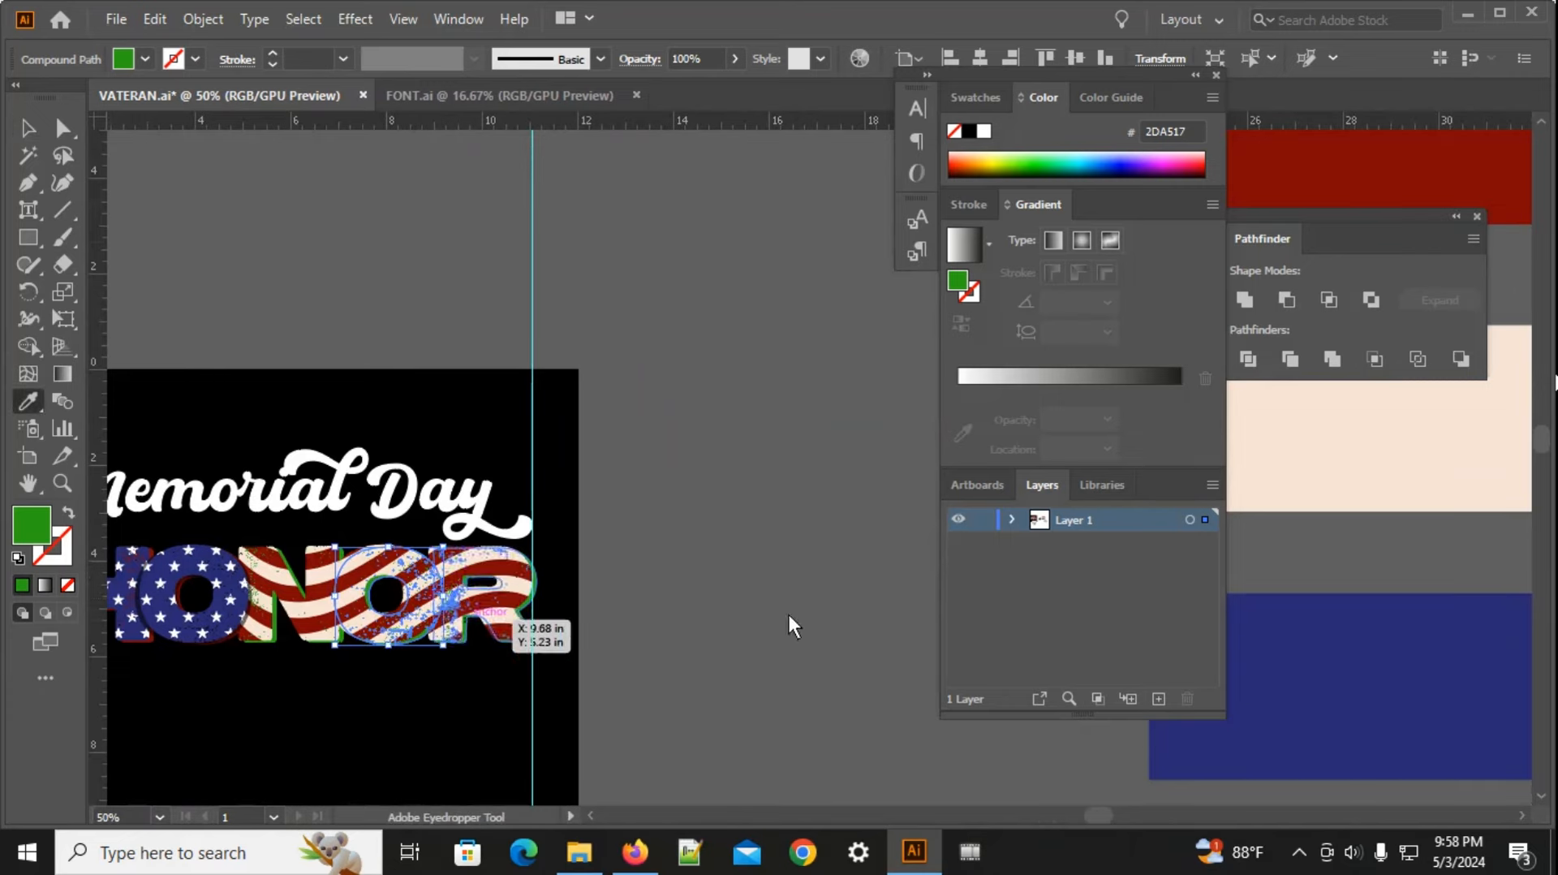
left_click(1356, 679)
scroll(406, 657, "up", 2)
scroll(397, 649, "up", 3)
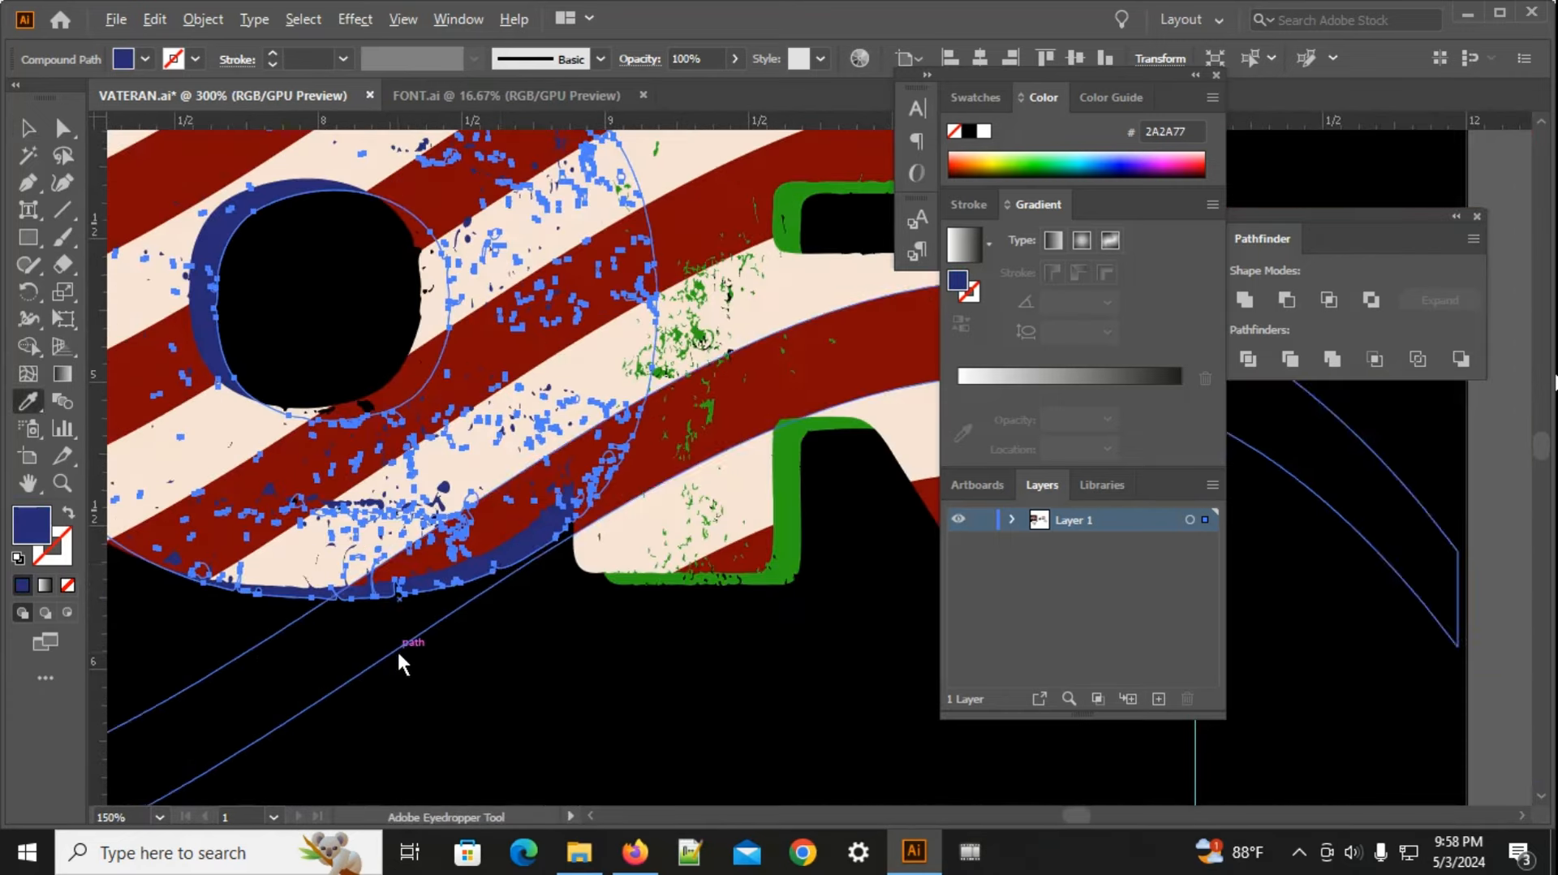
left_click(27, 135)
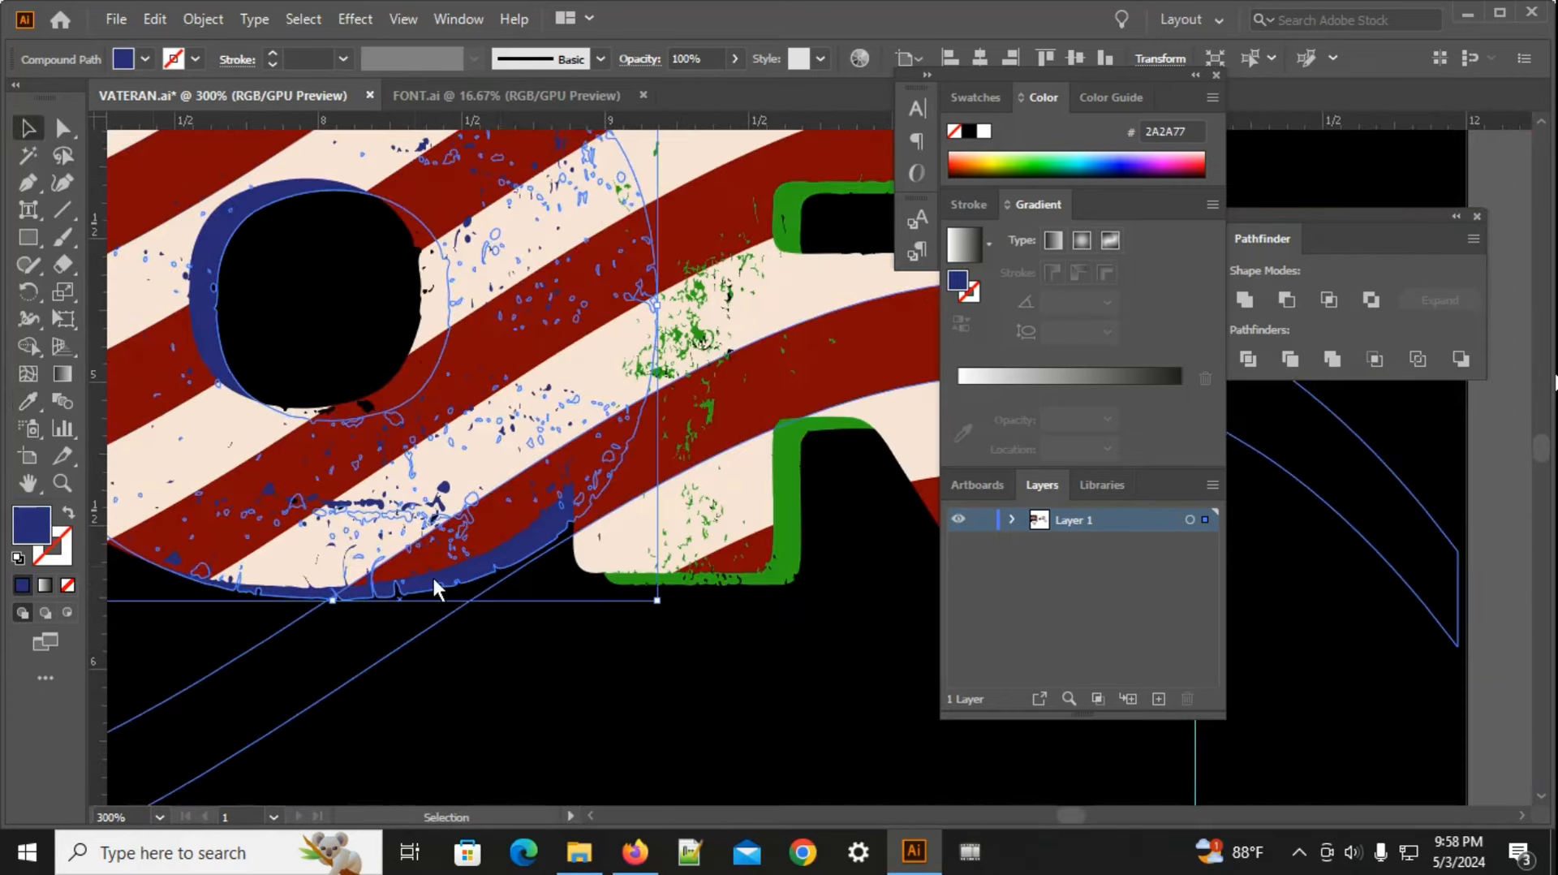
left_click(514, 681)
Step: Duplicate the second O's blue shadow in place and nudge the copy 16 steps left so it overlaps the N
scroll(514, 633, "down", 1)
left_click(518, 606)
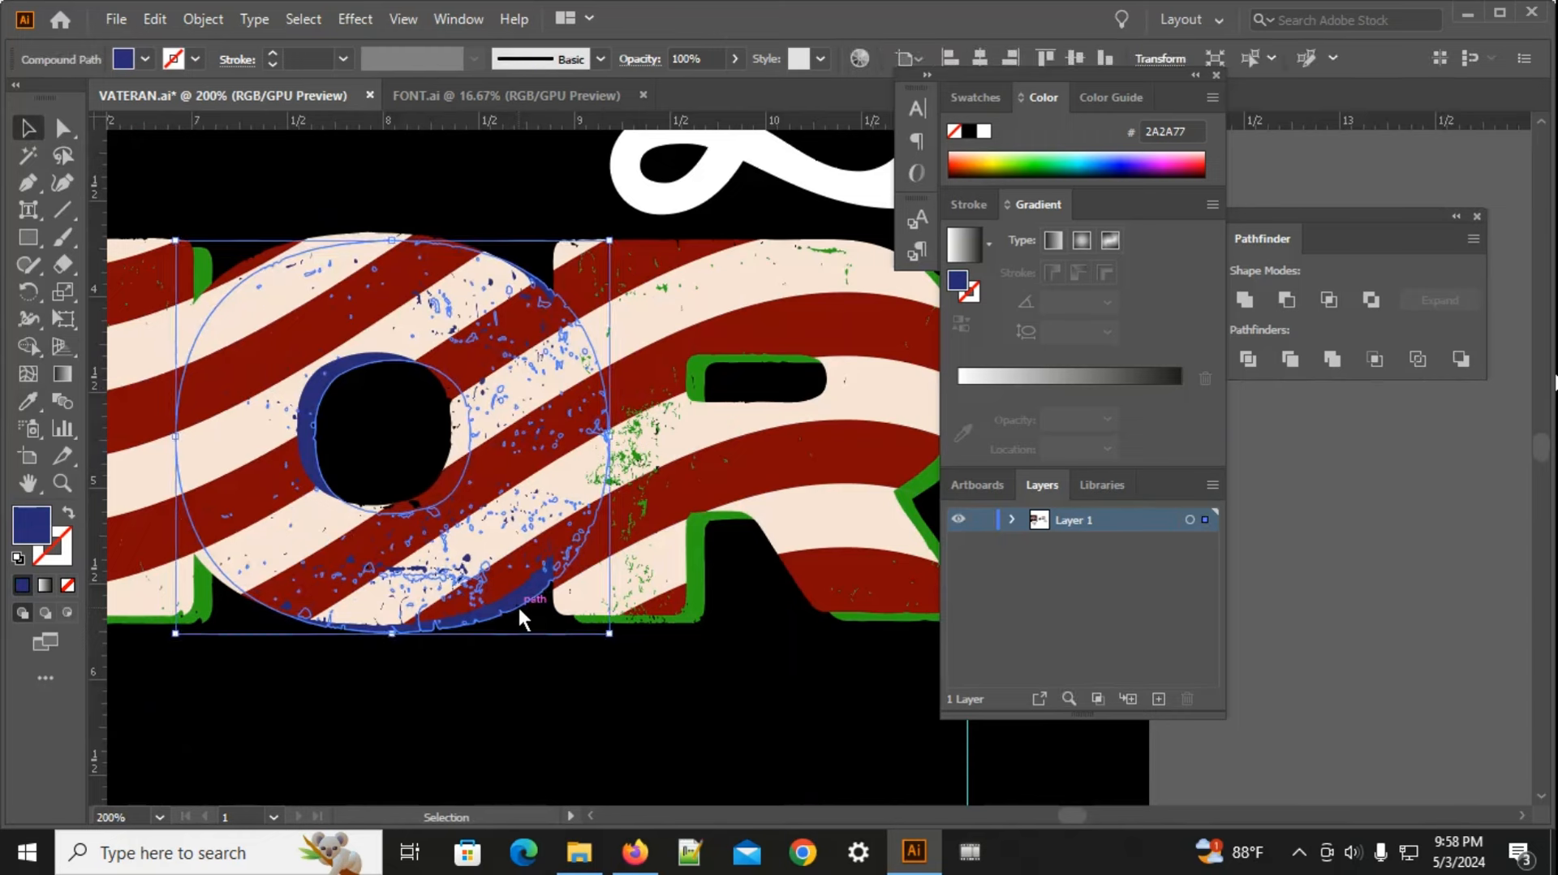
key("a")
key("v")
key("ctrl+2")
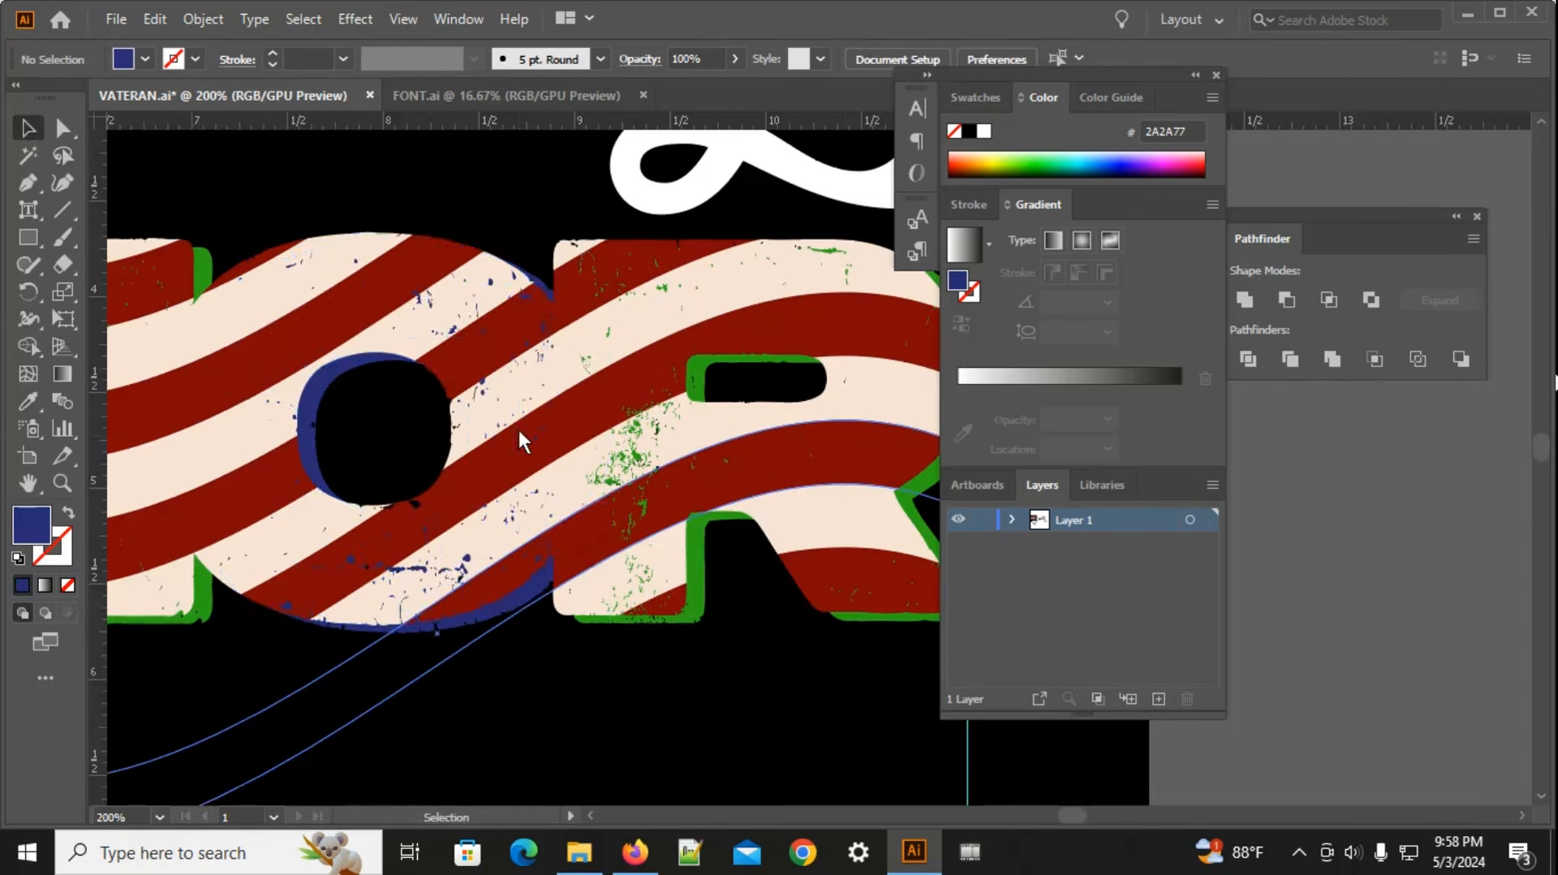
left_click(490, 360)
key("a")
key("ctrl+z")
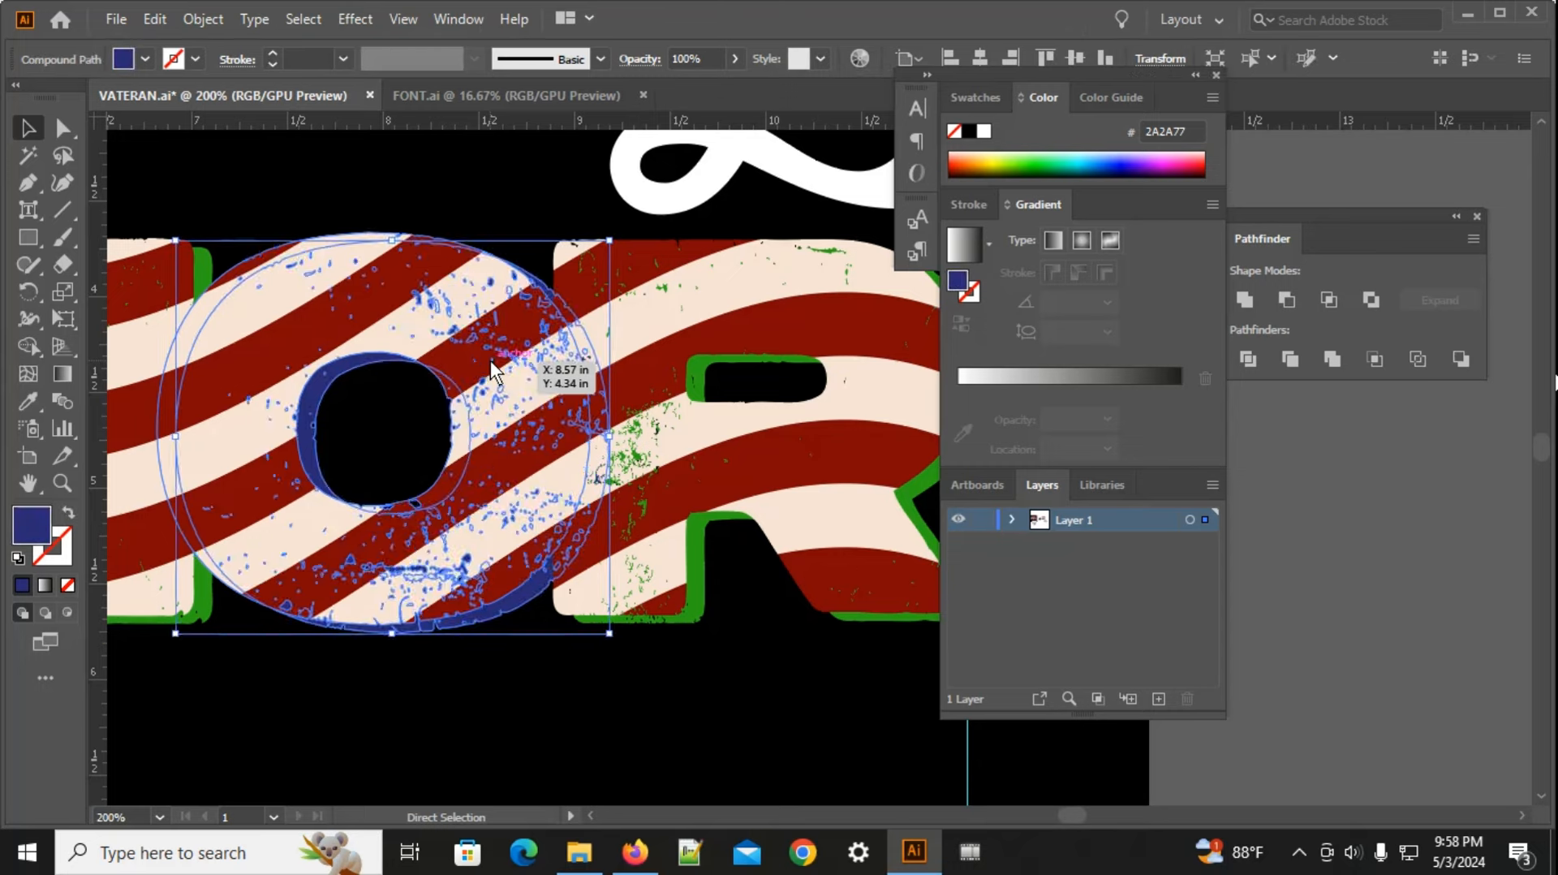
key("Left")
key("Left")
key("Left")
key("Left")
key("Left")
key("Left")
key("Left")
key("Left")
key("Left")
key("Left")
key("Left")
key("Left")
key("Left")
key("Left")
key("Left")
key("Left")
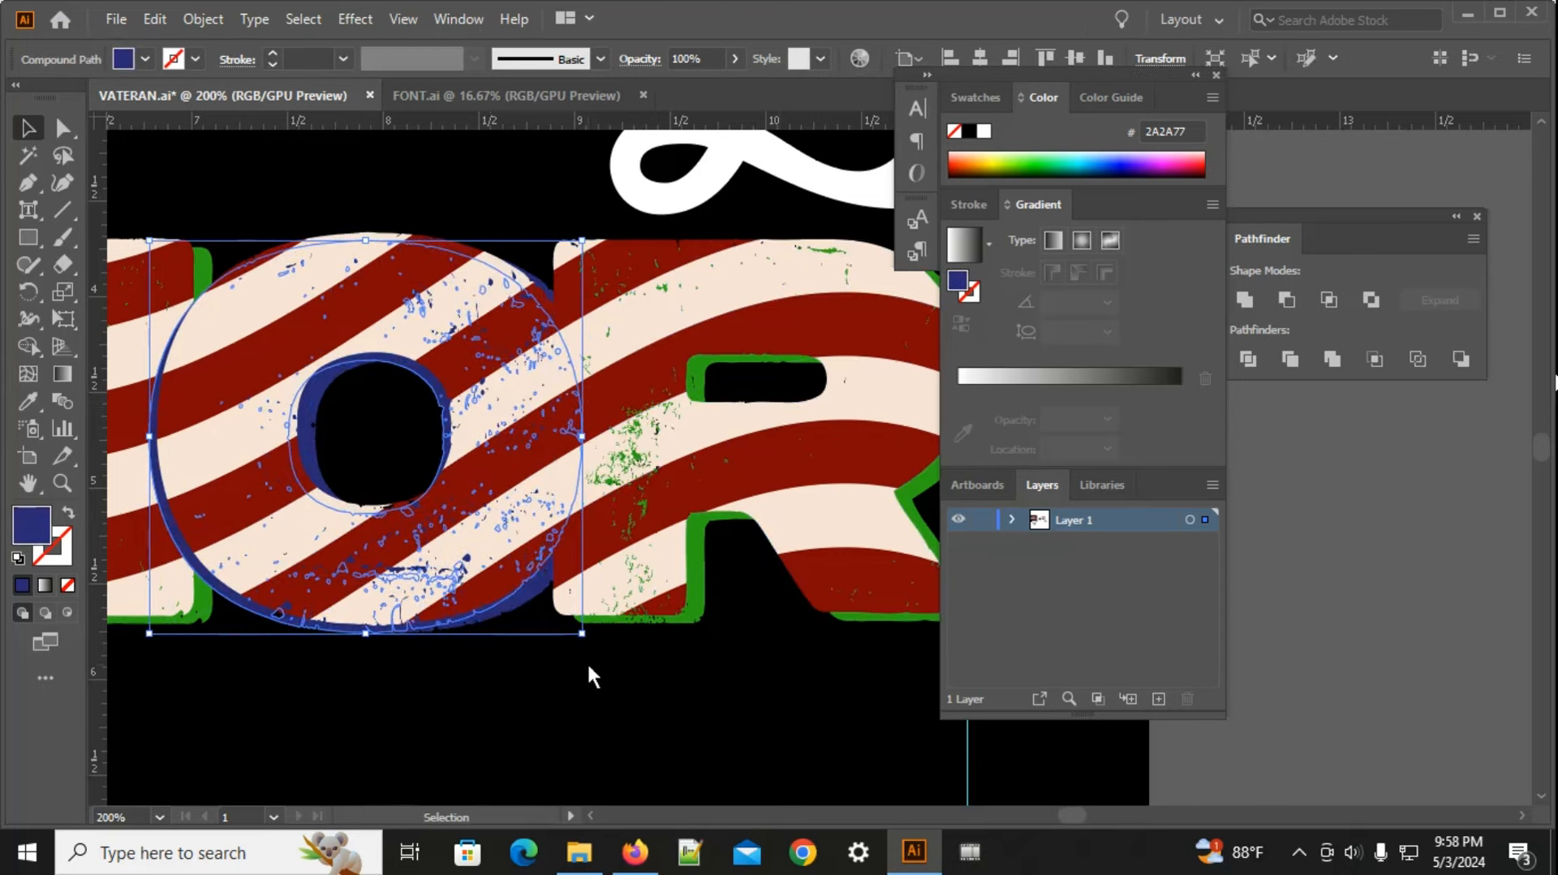
Step: Fill the shifted copy of the second O's shadow with the background's black 000000, set its opacity to 68% and deselect it
key("i")
left_click(600, 640)
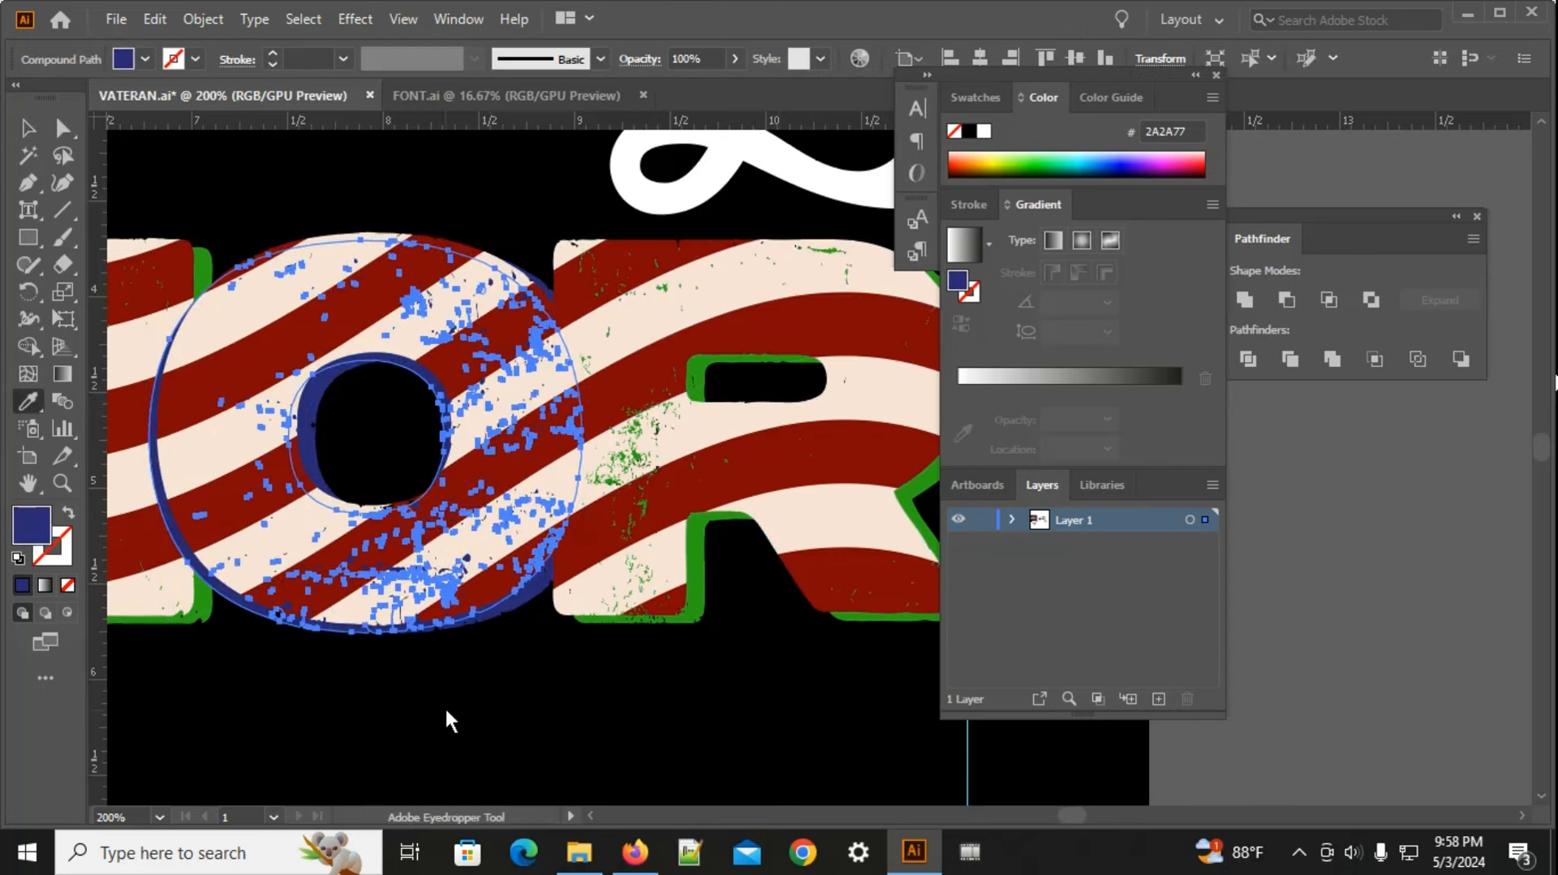
left_click(737, 60)
left_click(689, 86)
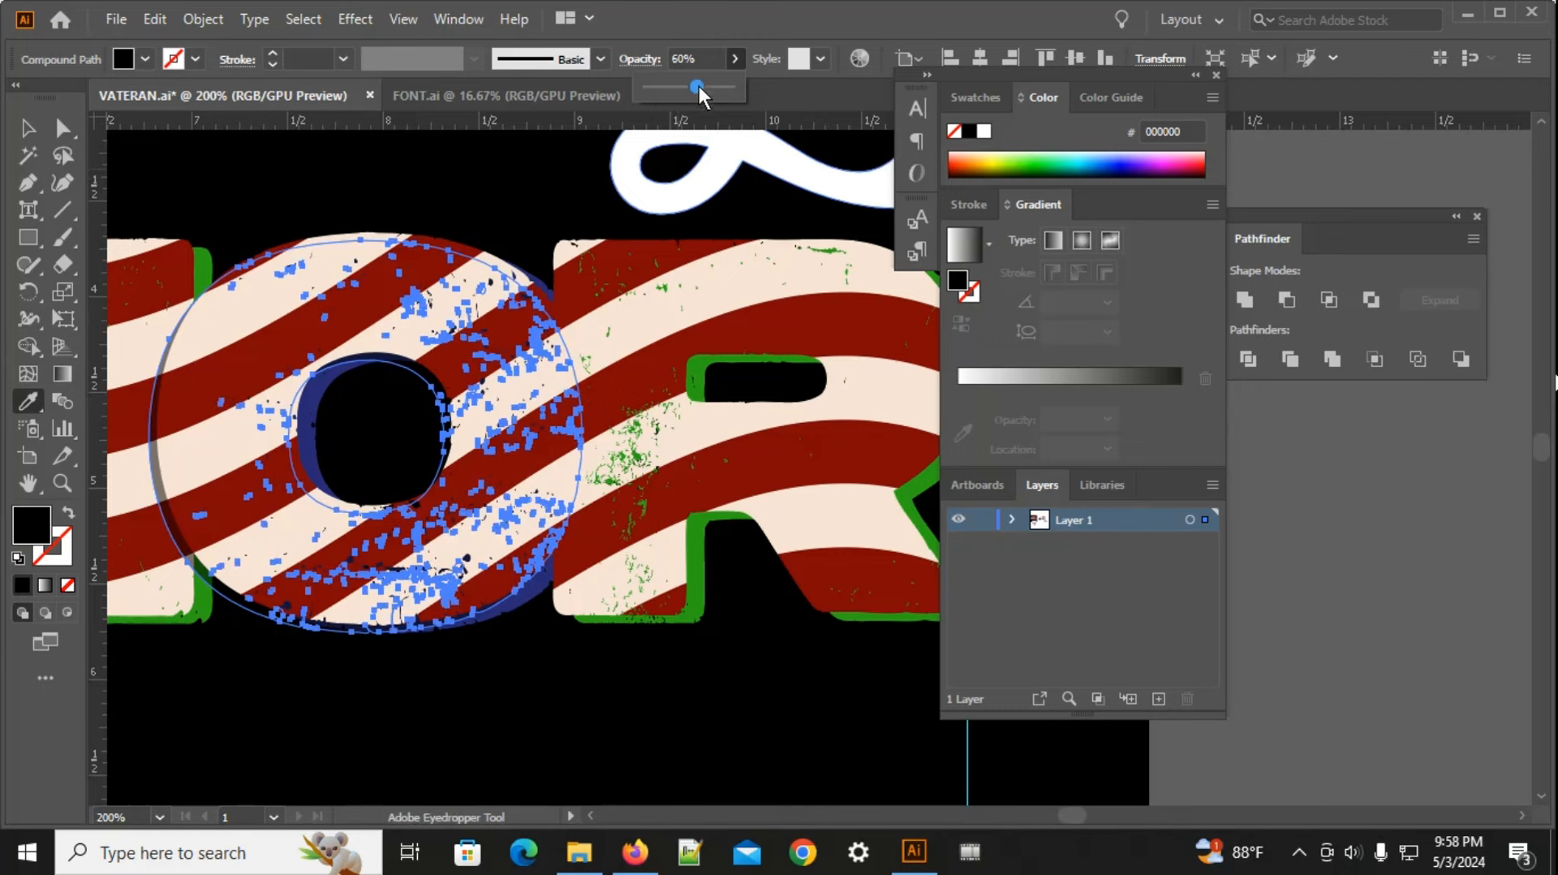
left_click_drag(700, 86, 706, 86)
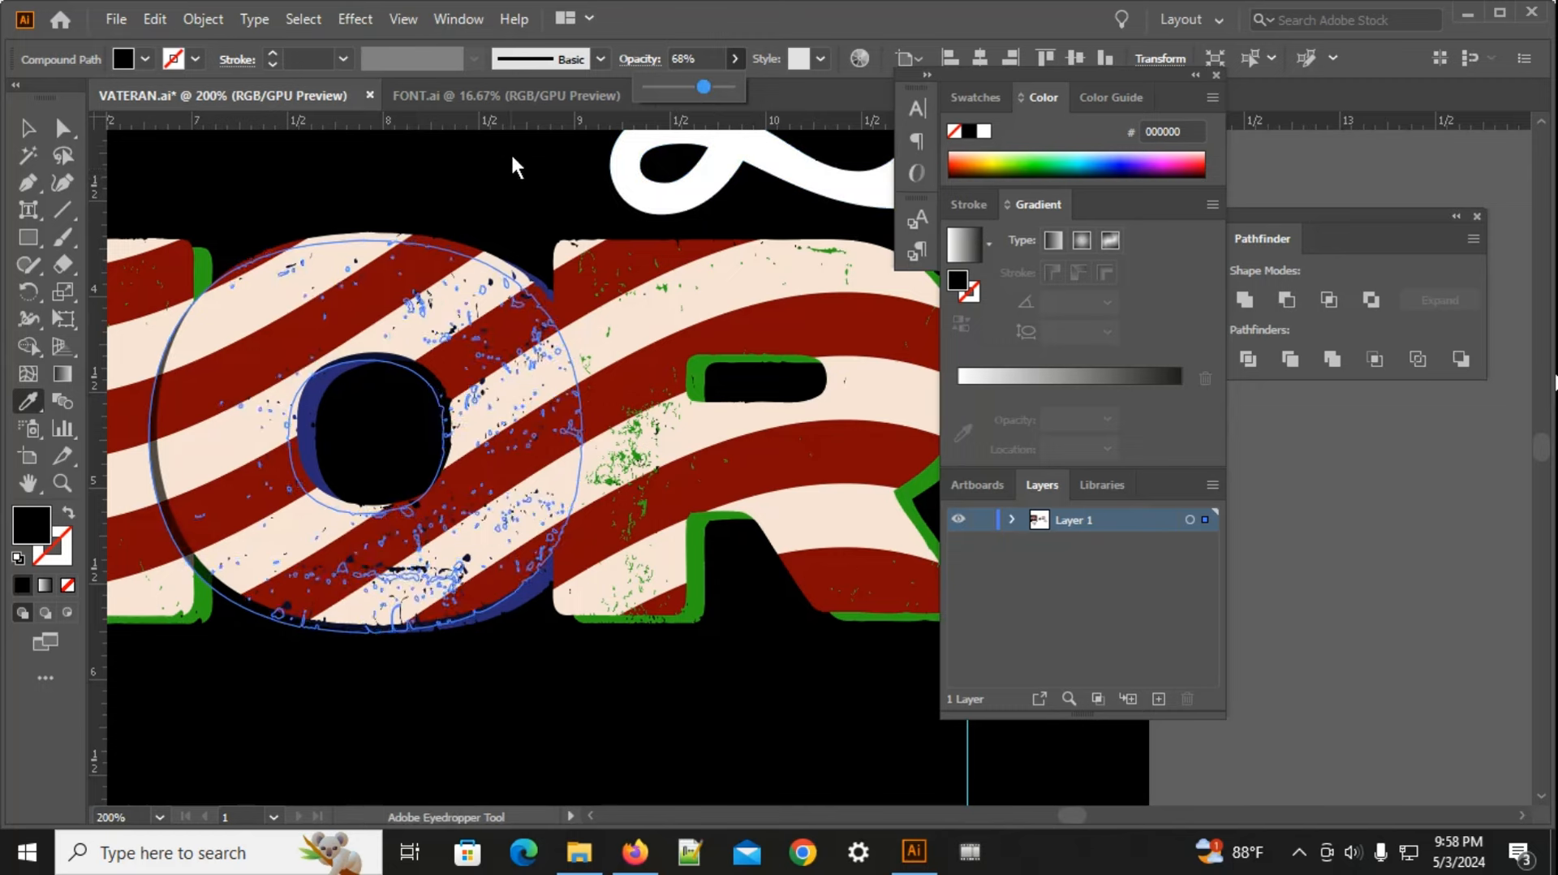
left_click(27, 128)
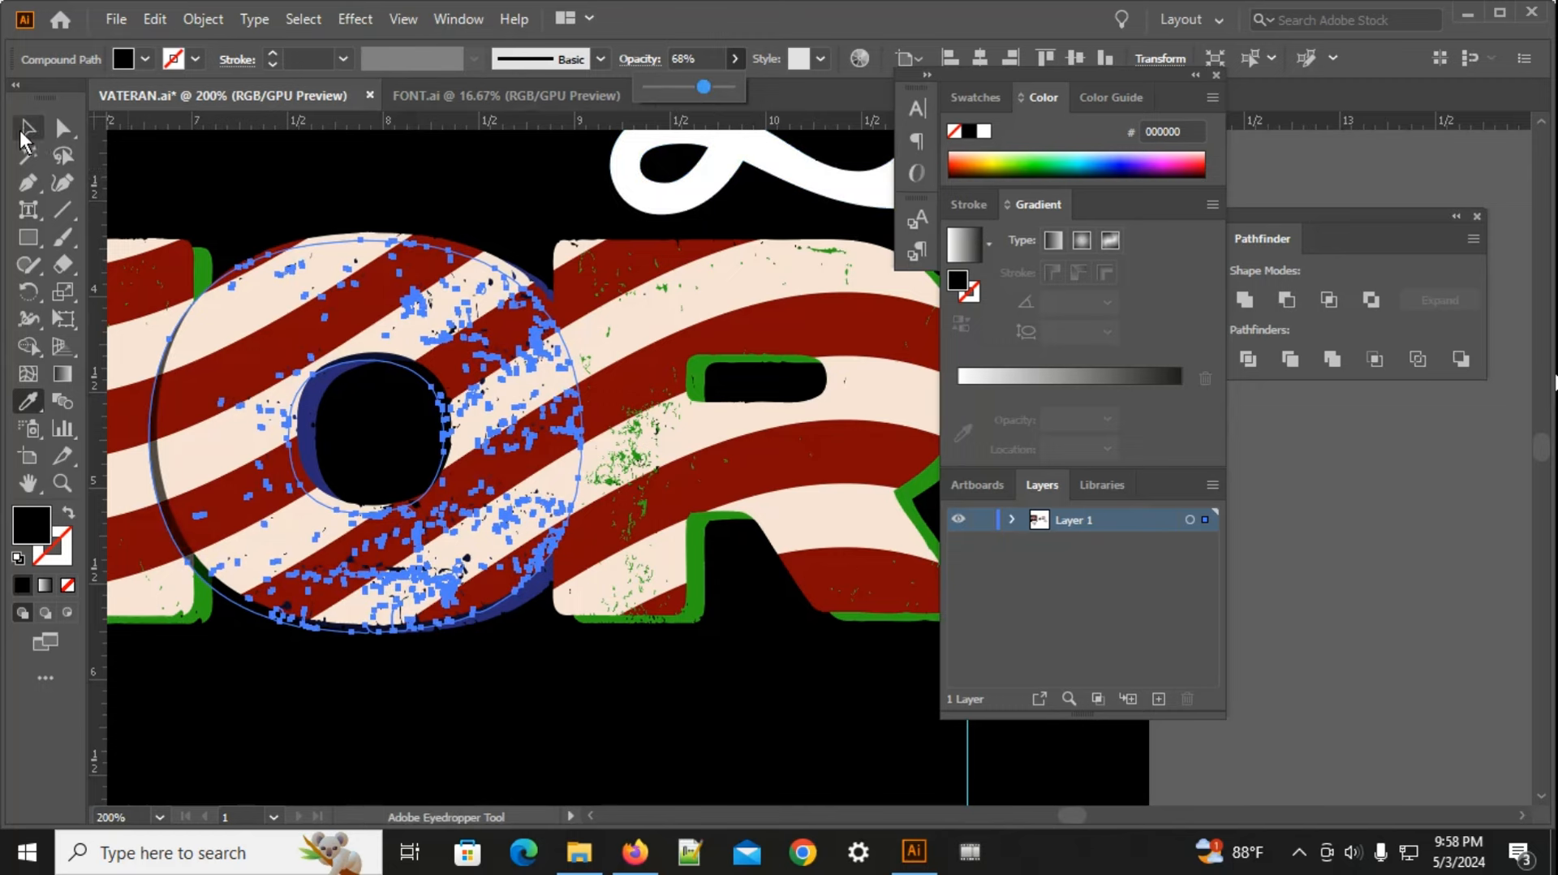
left_click(285, 178)
Step: Bring the second O's flag-filled lettering and its translucent black shadow to the front together, then deselect them
left_click(153, 493)
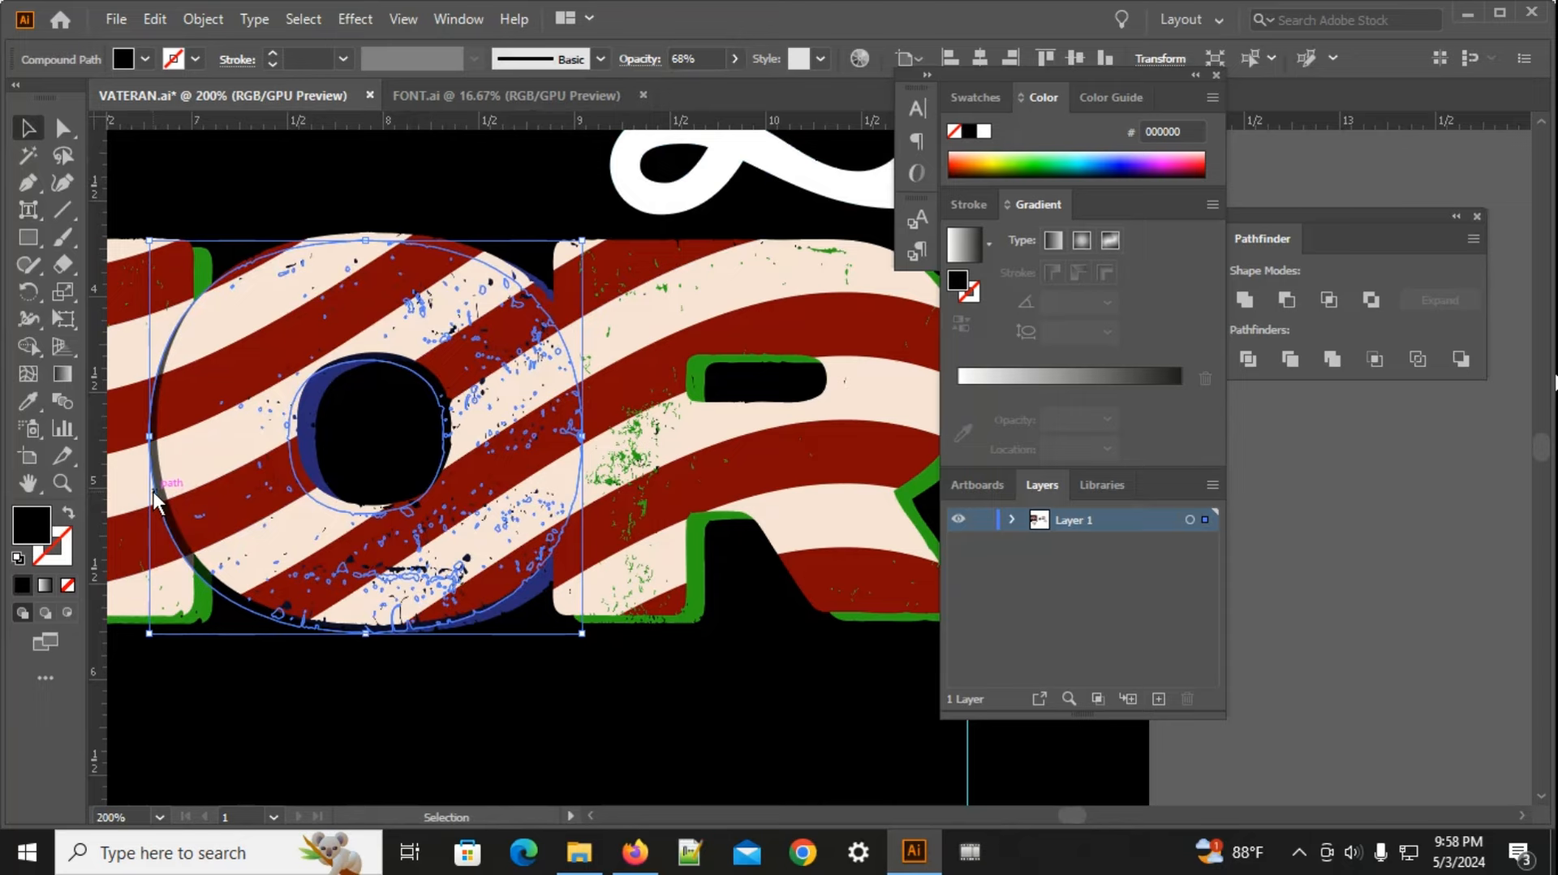
left_click(154, 491, "shift")
scroll(154, 492, "up", 1, "alt")
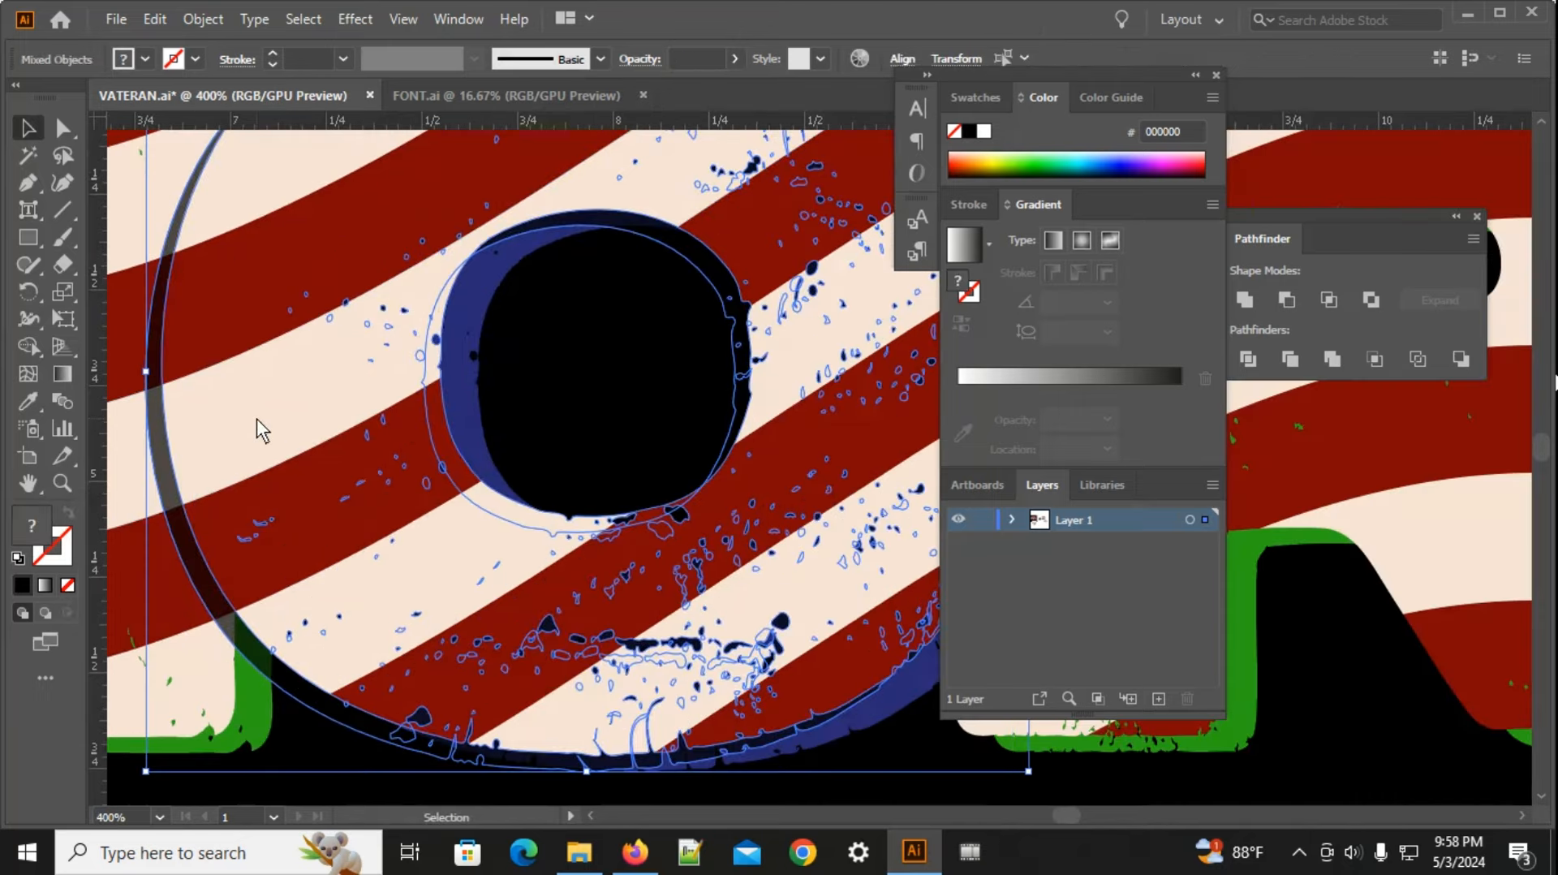
right_click(256, 417)
mouse_move(324, 667)
left_click(578, 675)
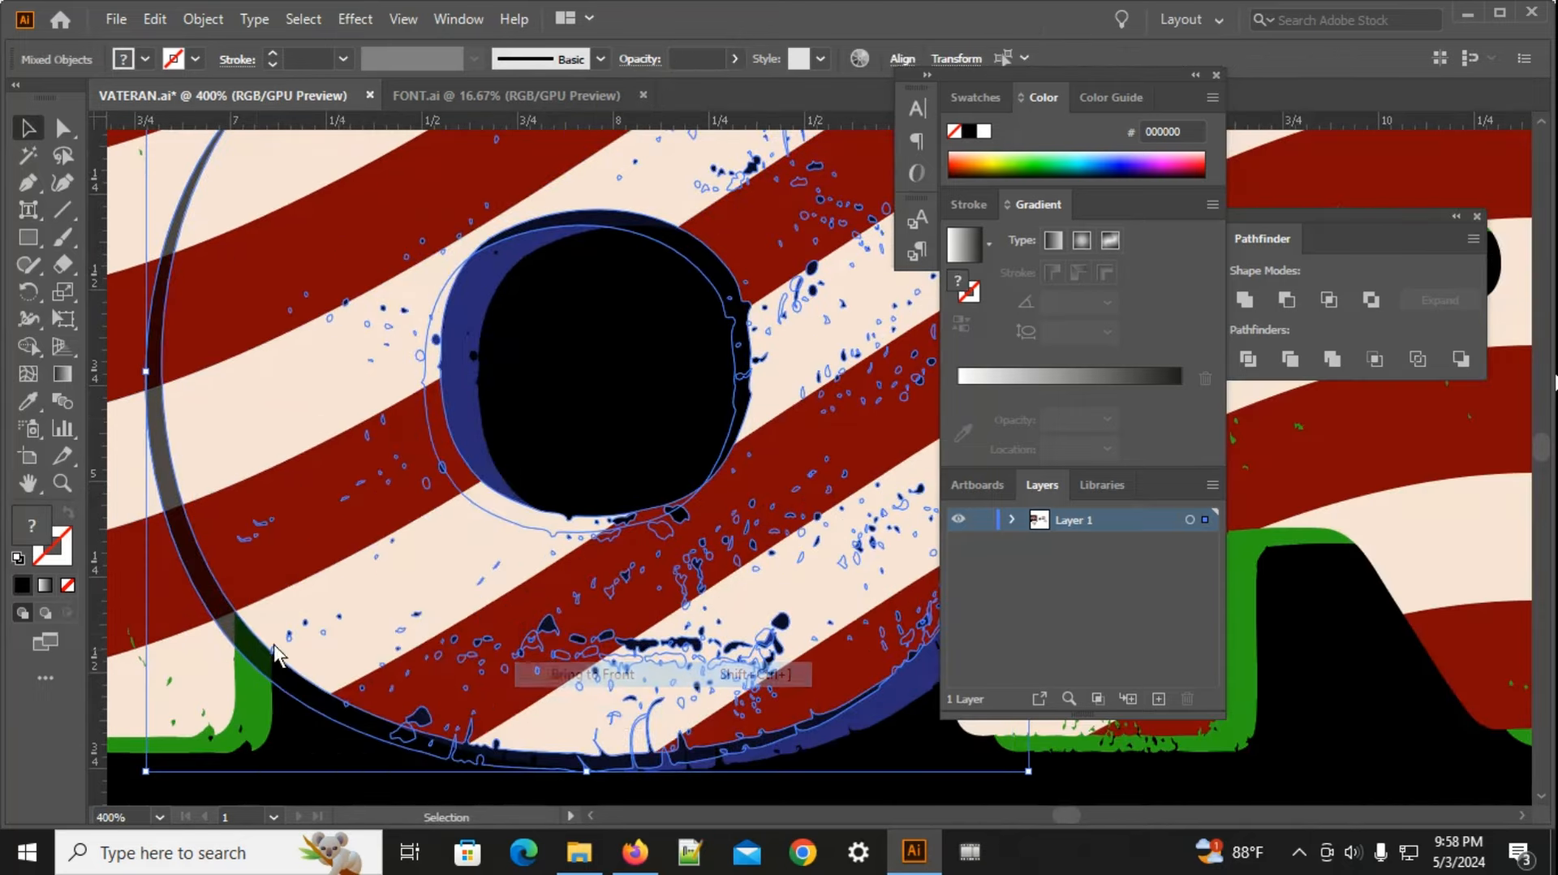
scroll(149, 587, "down", 1, "alt")
key("ctrl+shift+a")
Step: Duplicate the second O's translucent black shadow in place, nudge the copy right so it overlaps the R, then deselect it
left_click(199, 624)
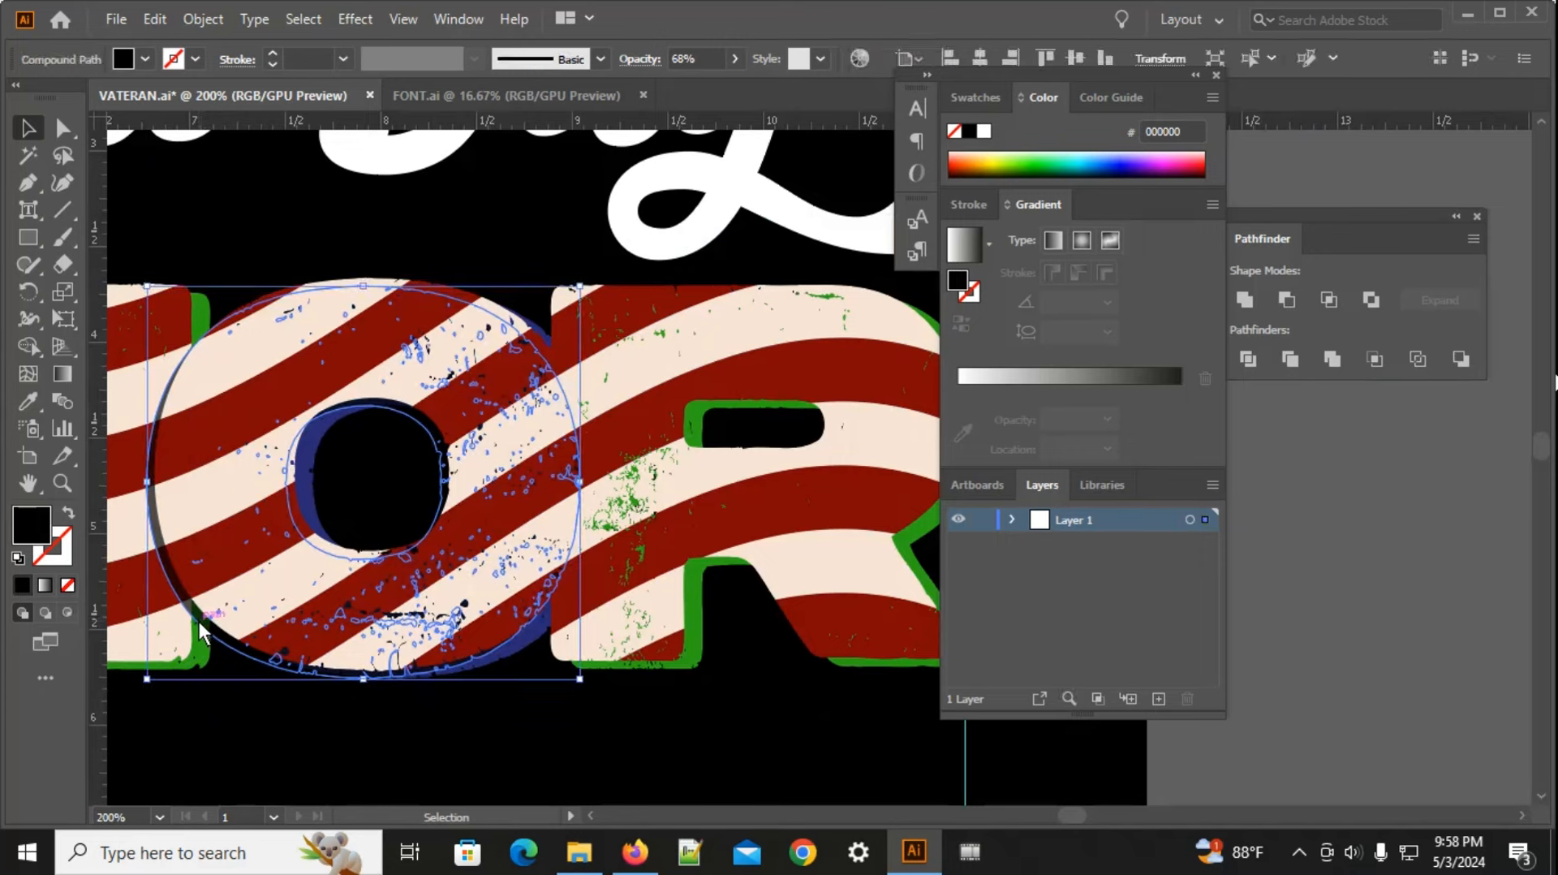
key("a")
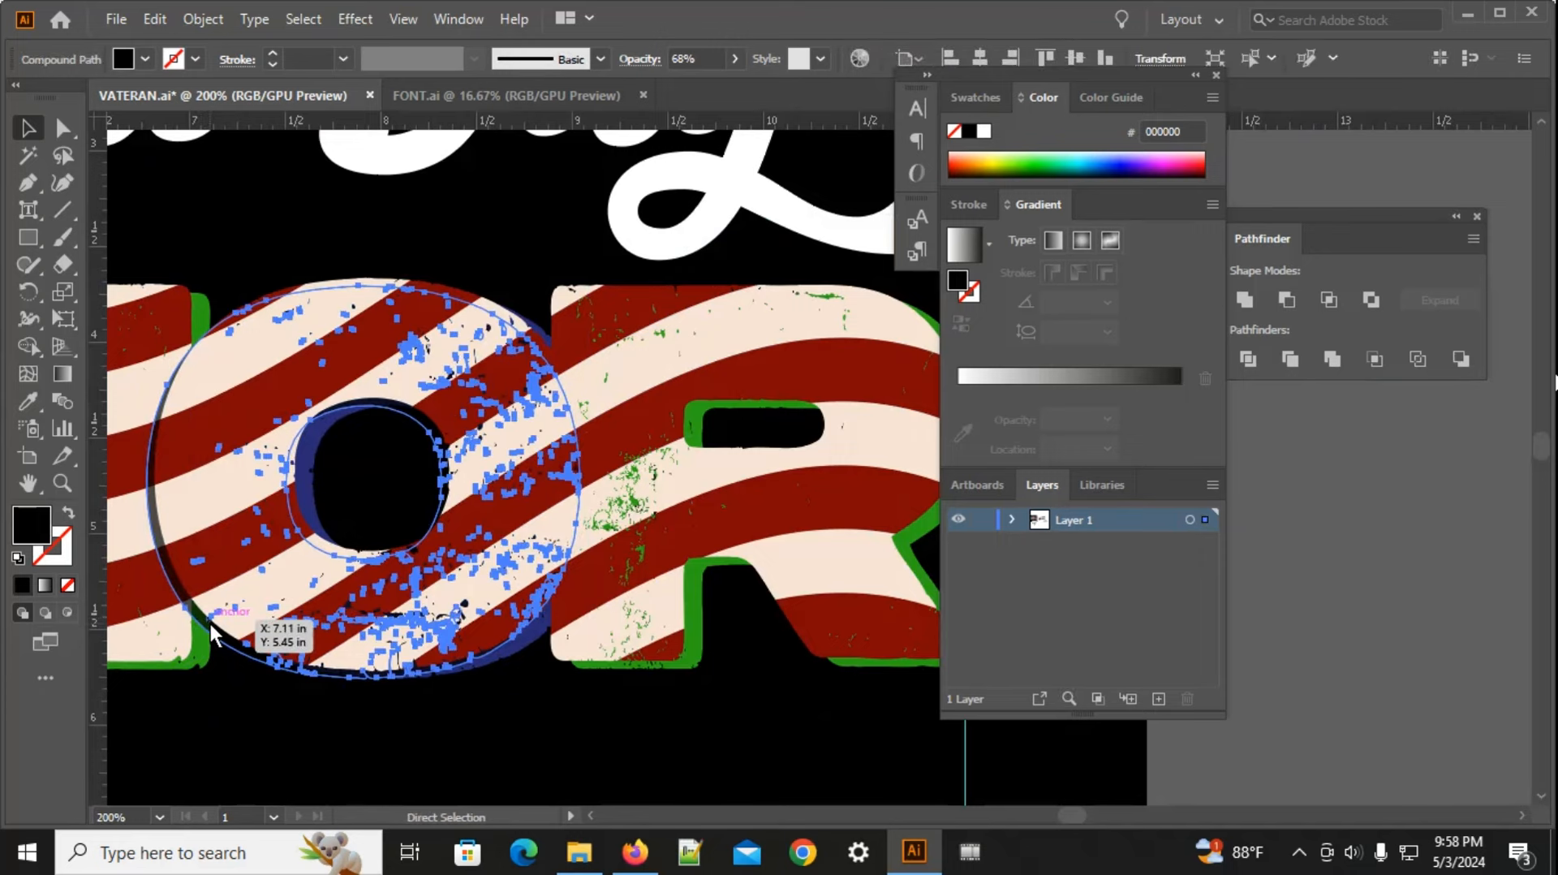
key("v")
key("Right")
key("Right")
key("Right")
key("Right")
key("Right")
key("Right")
key("Right")
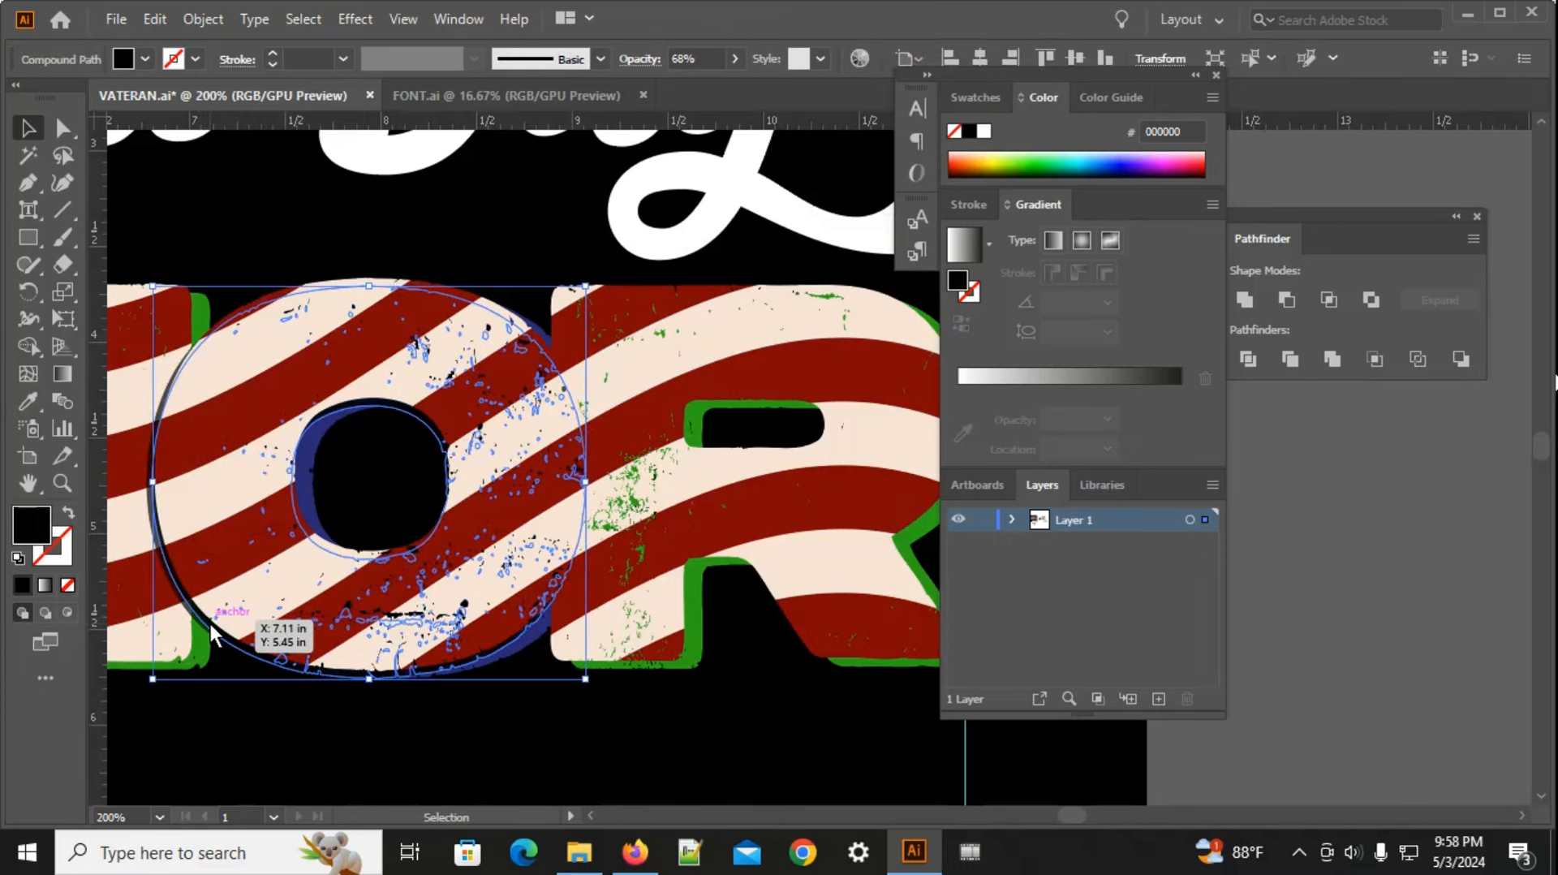
key("Right")
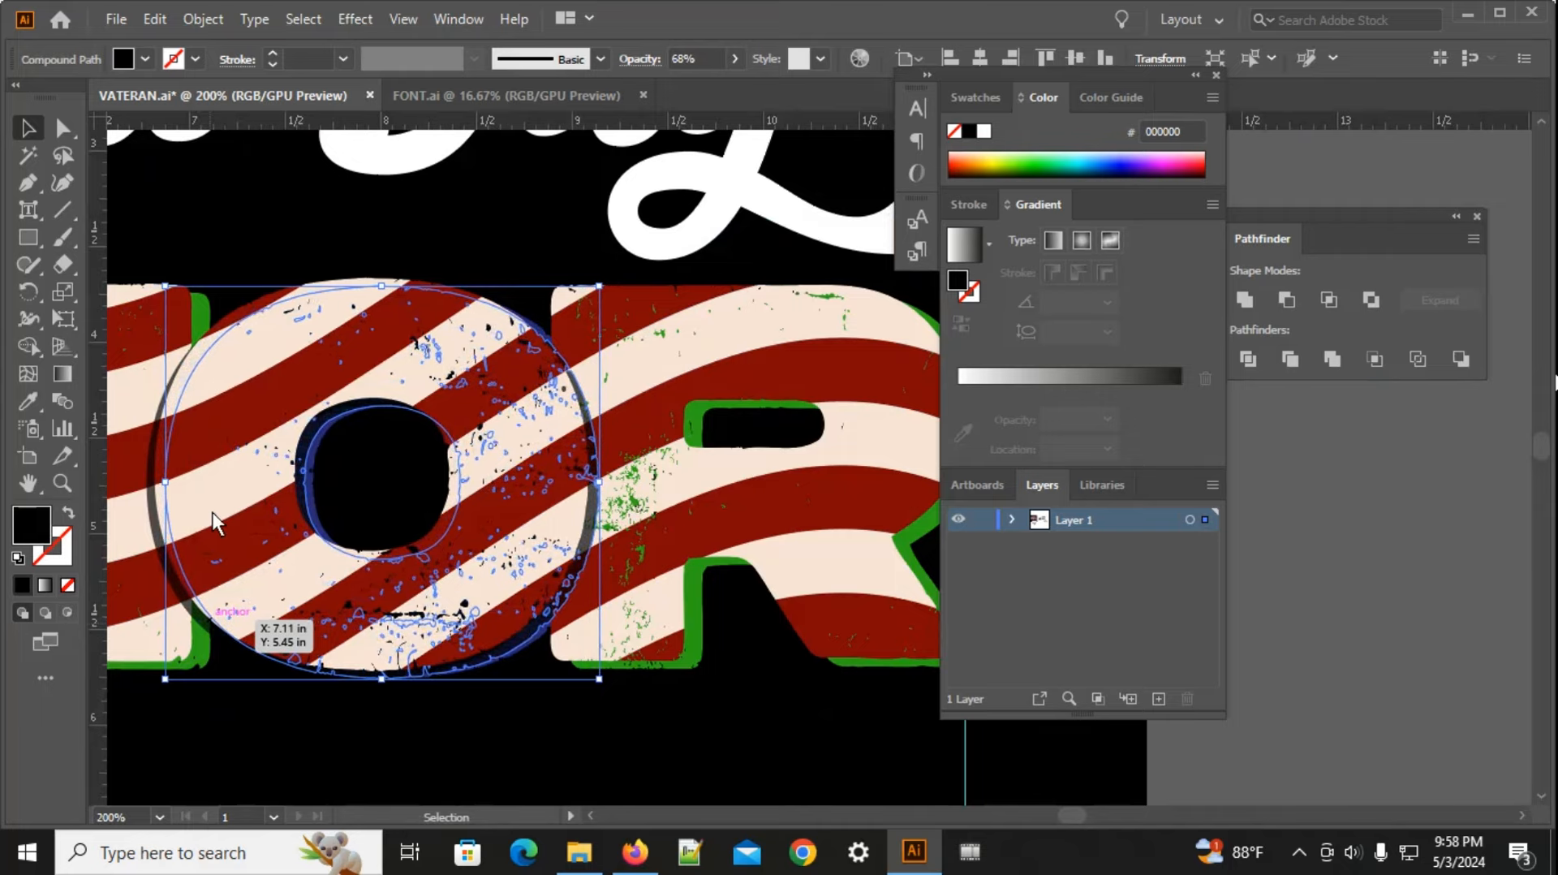
left_click(446, 204)
Step: Compare the HONOR lettering and its shadows with the finished reference design
scroll(445, 205, "down", 1, "alt")
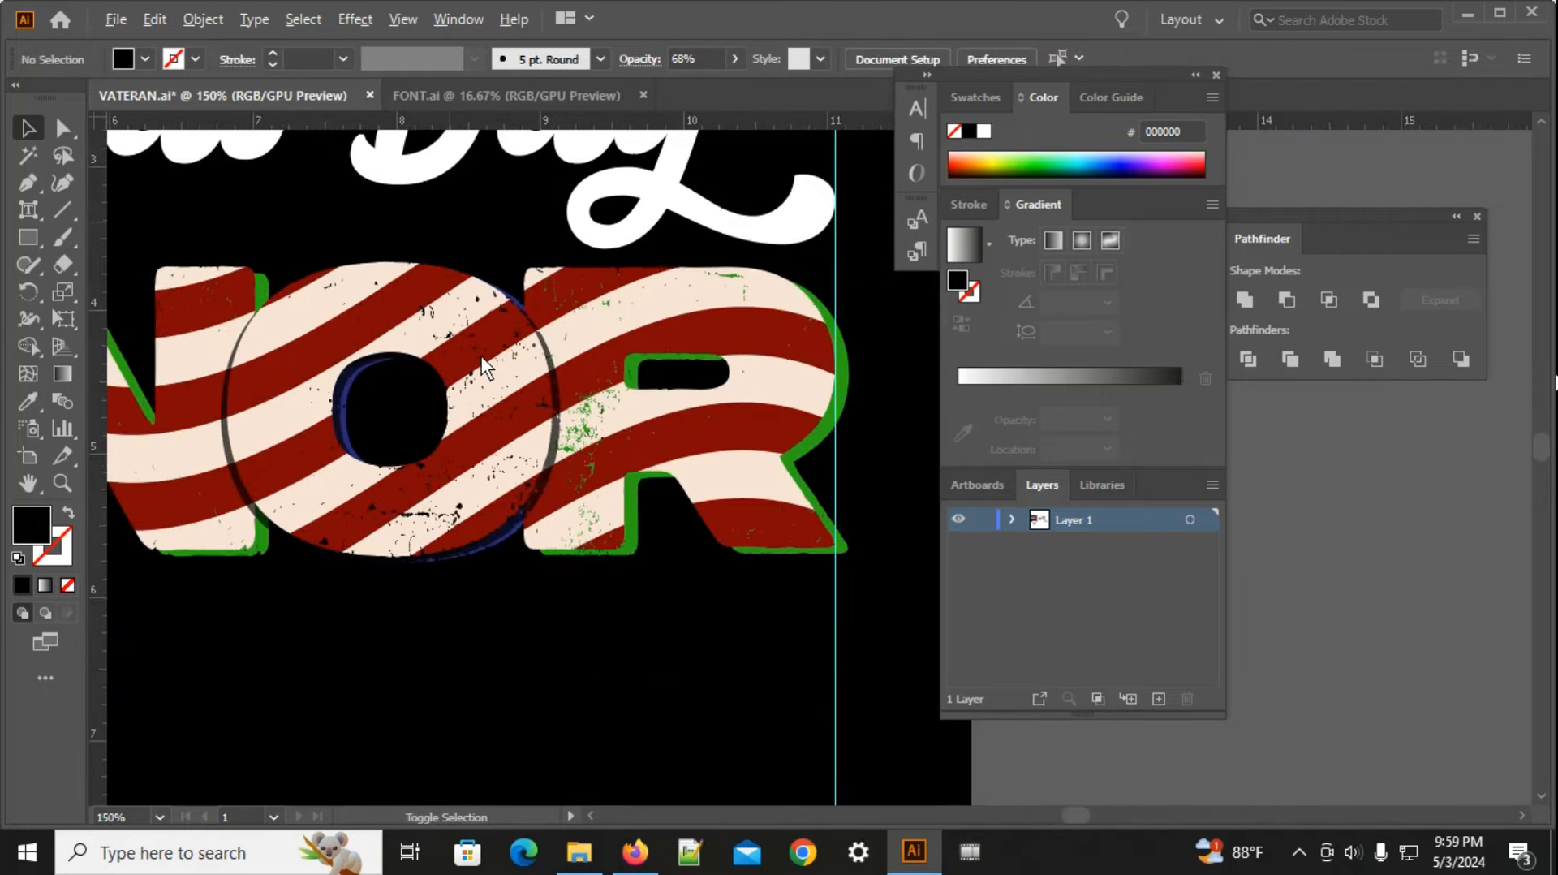
scroll(756, 744, "down", 2, "alt")
key("space")
left_click_drag(653, 697, 665, 601)
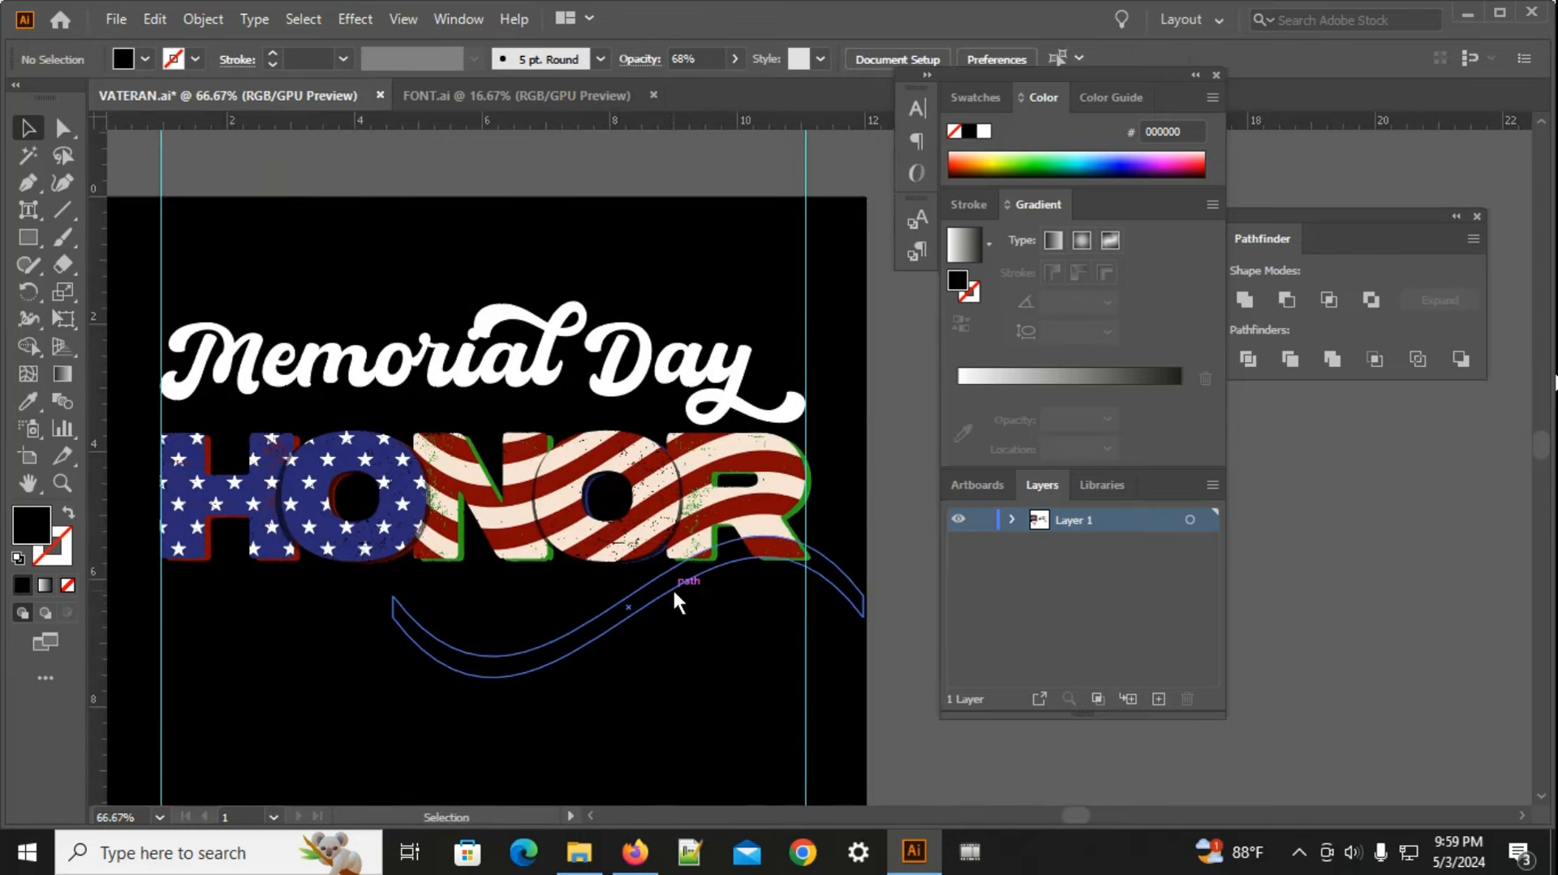
scroll(672, 598, "down", 2, "alt")
scroll(676, 601, "down", 1, "alt")
key("space")
left_click_drag(162, 510, 924, 503)
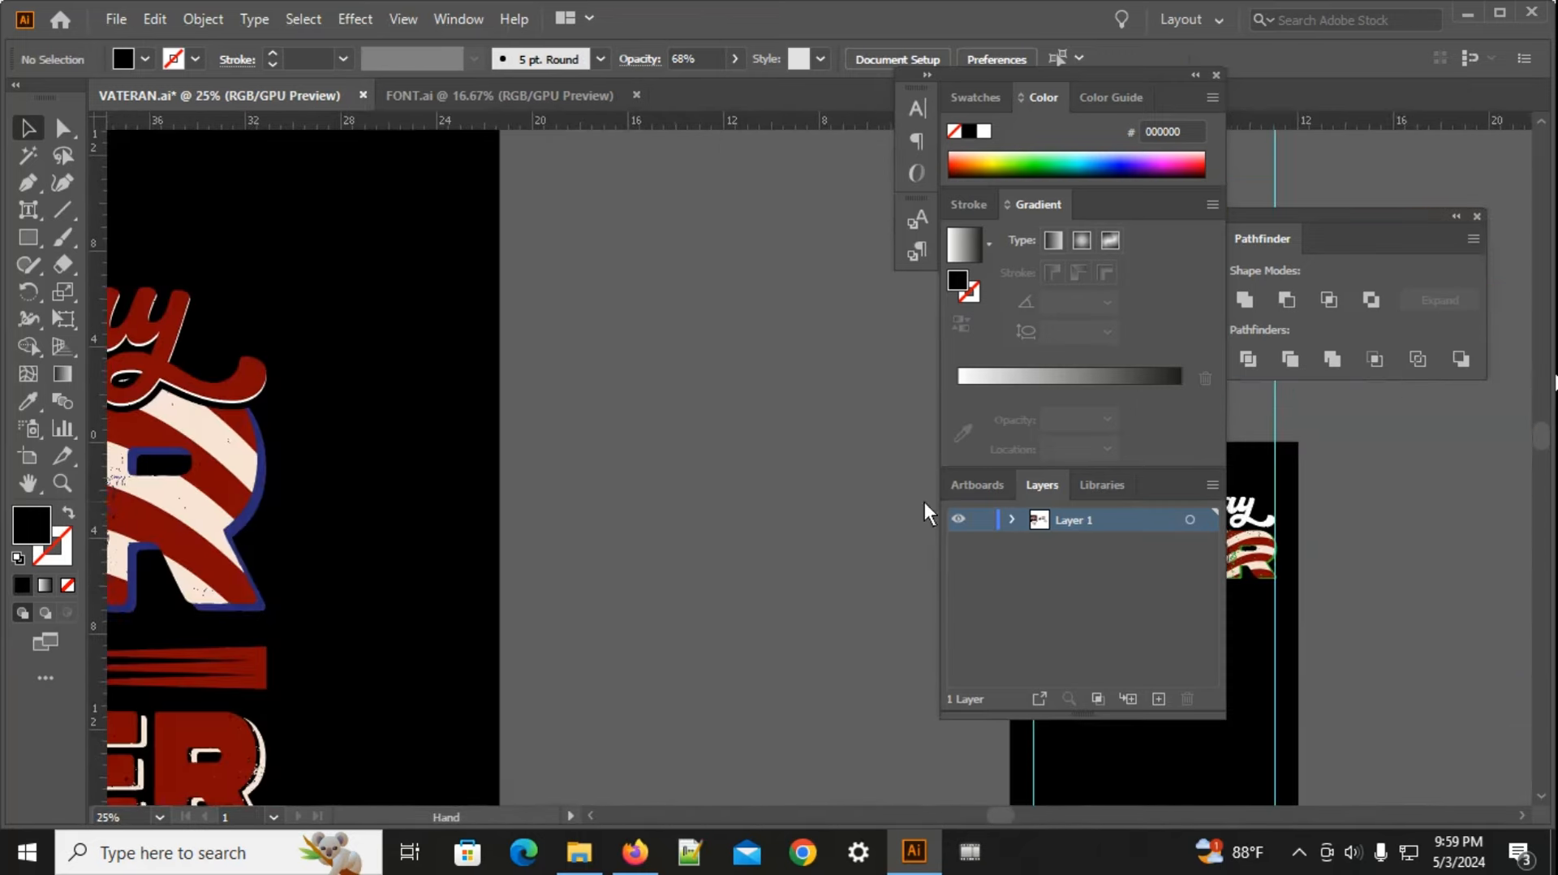
left_click_drag(498, 522, 3, 404)
key("space")
left_click_drag(699, 579, 52, 547)
scroll(174, 420, "up", 4, "alt")
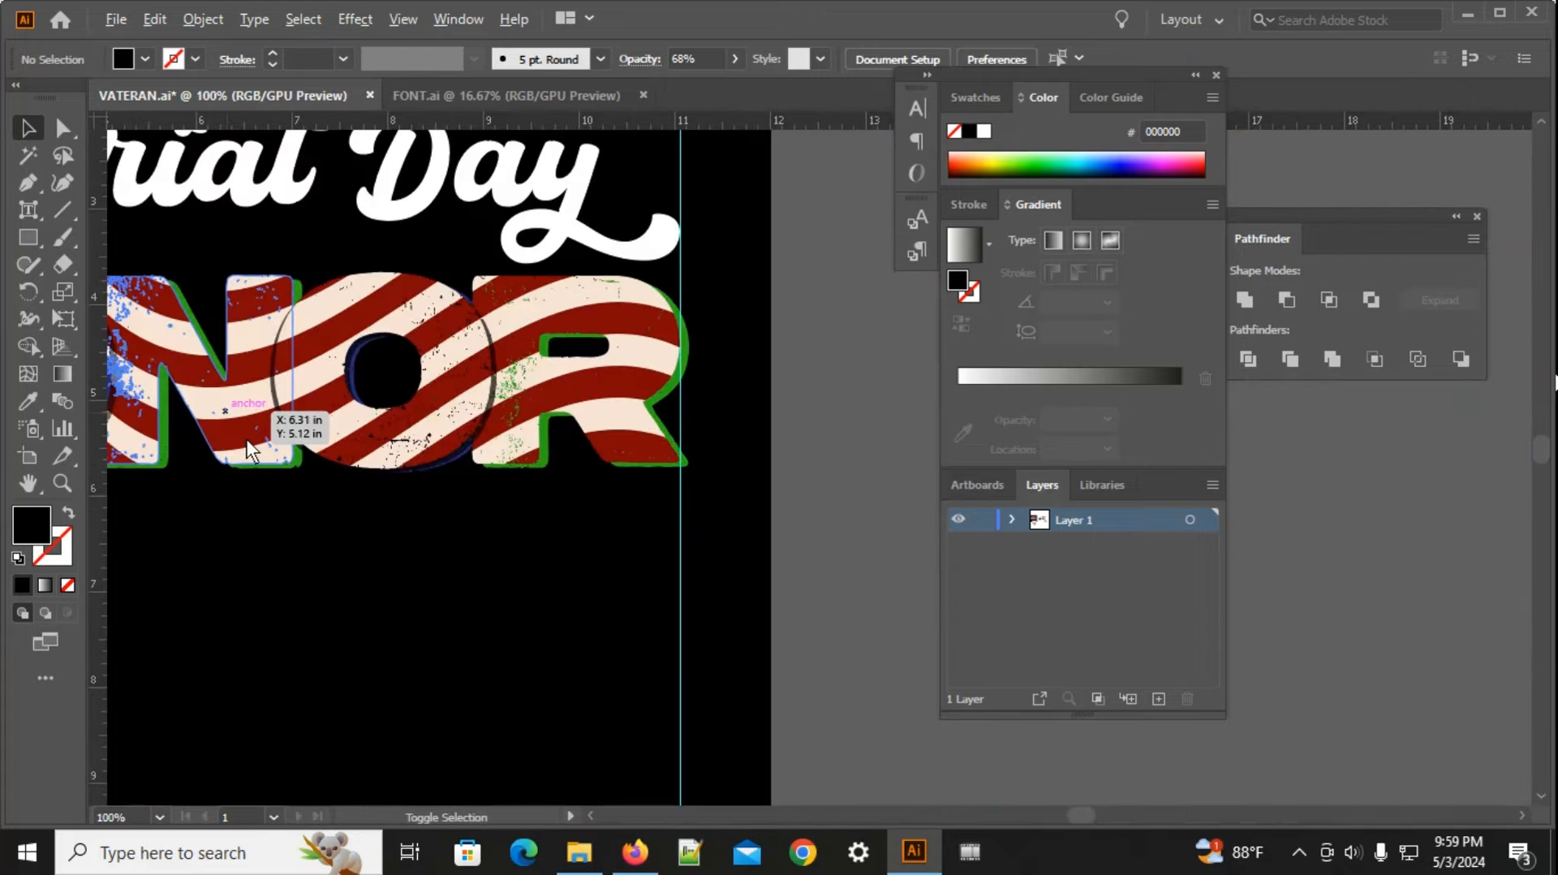
Step: Recolour the green shadows of the N and the R with the blue 2A2A77 sampled from the palette bar, then deselect them
left_click(299, 466)
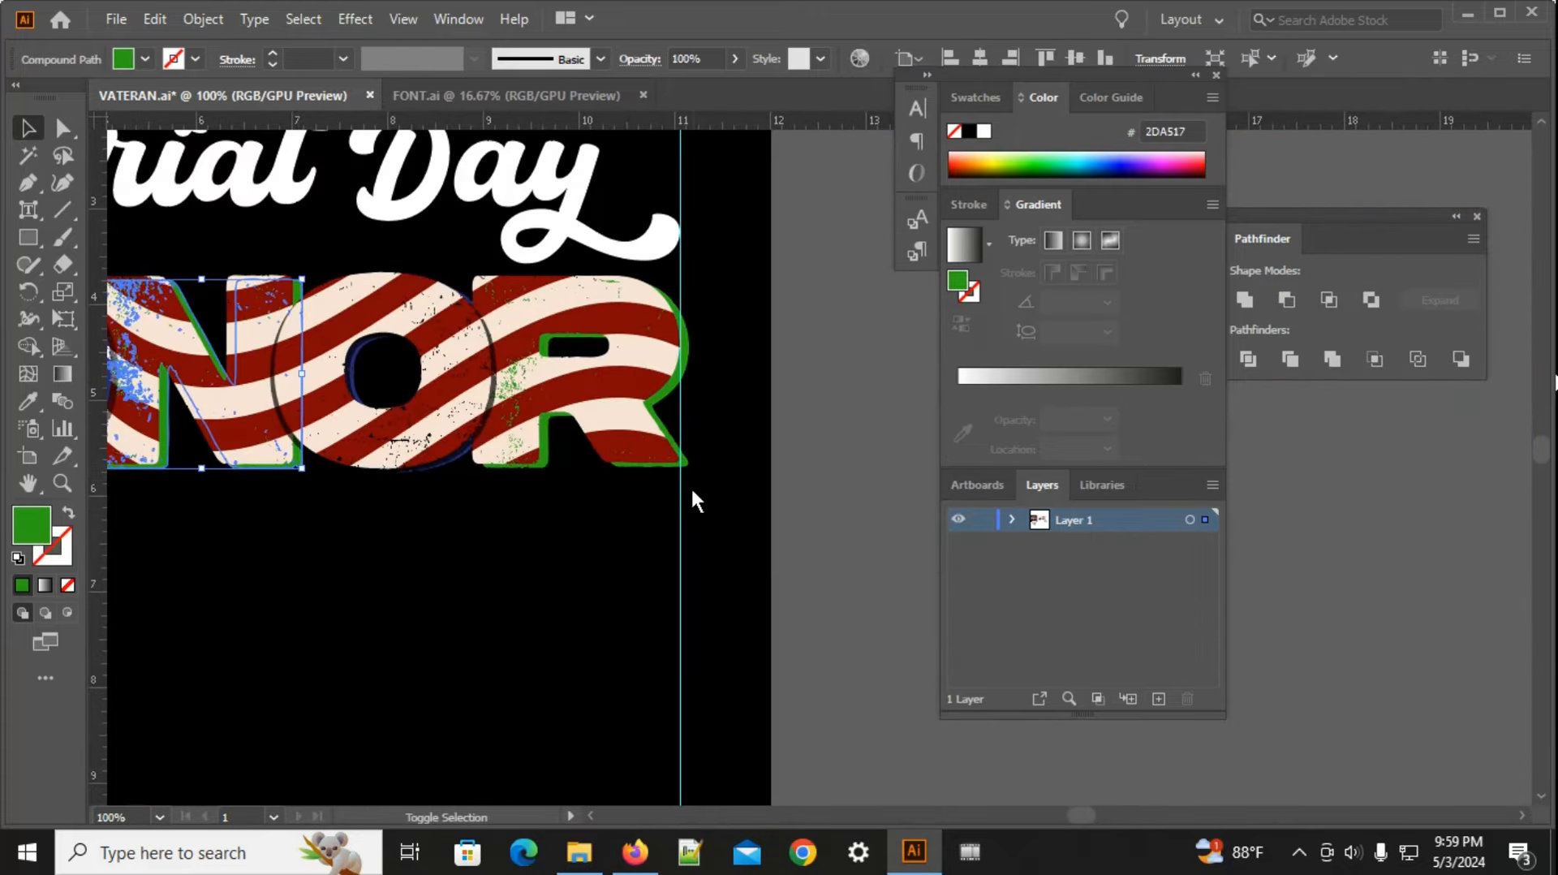
left_click(688, 462, "shift")
scroll(451, 568, "down", 2, "alt")
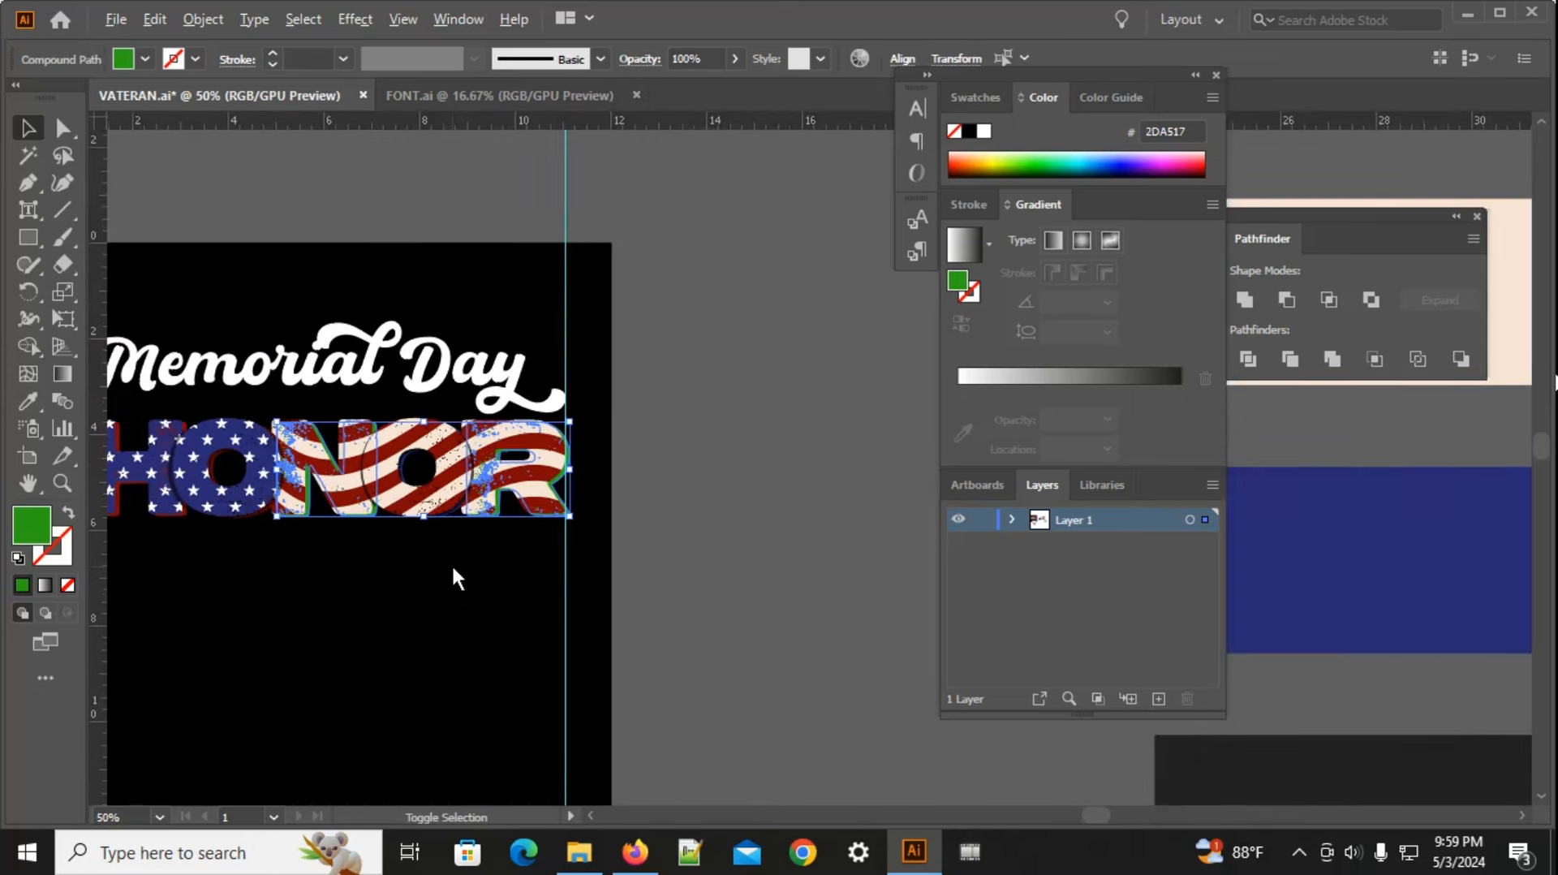
key("i")
left_click(1459, 606)
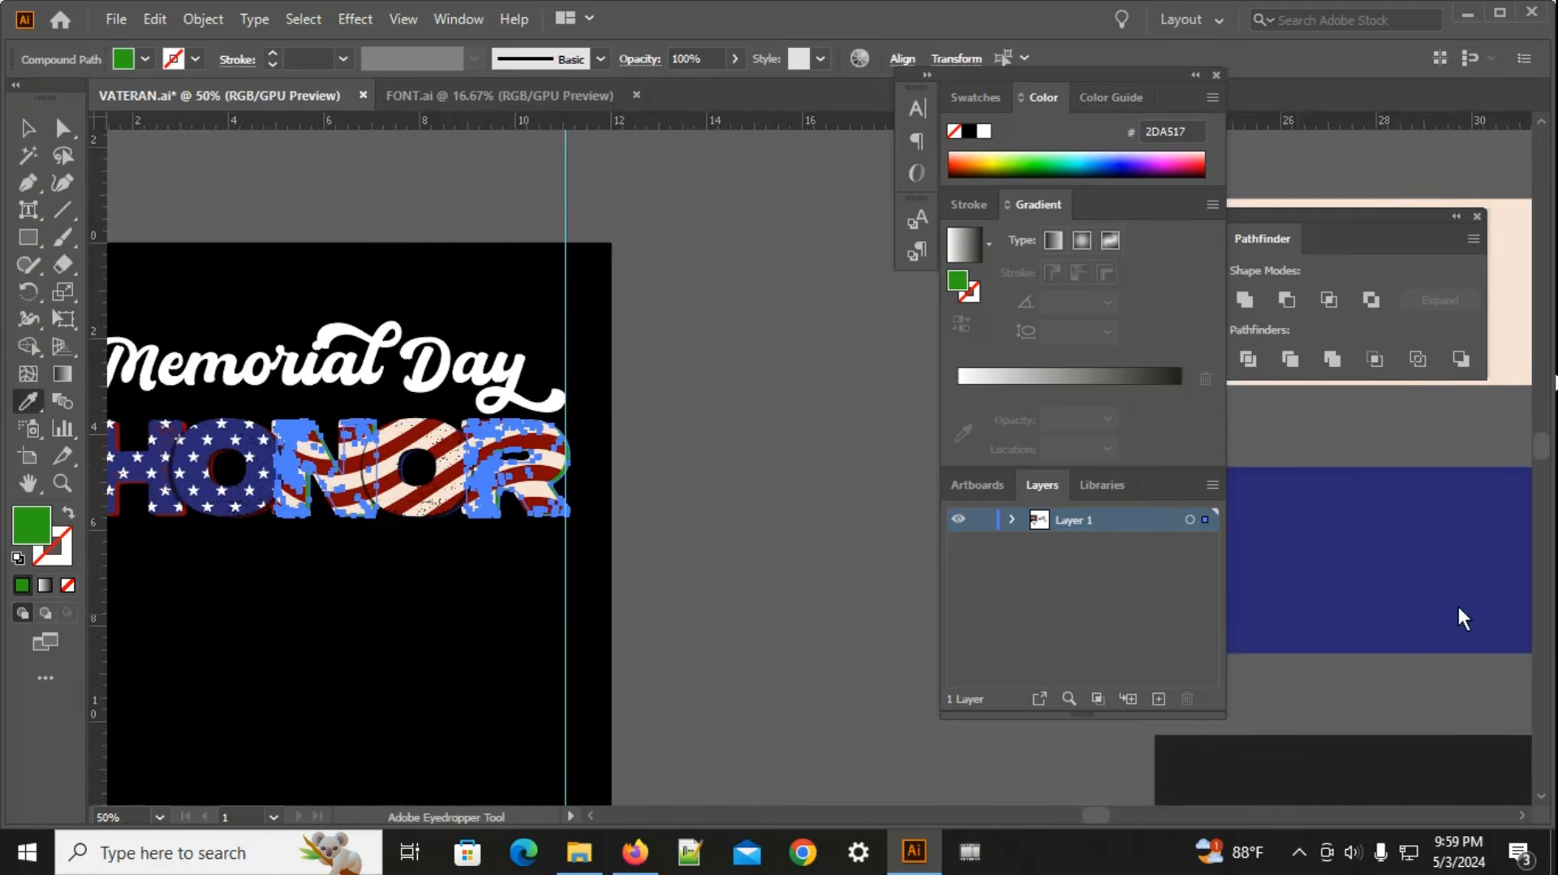
left_click(1405, 529)
key("v")
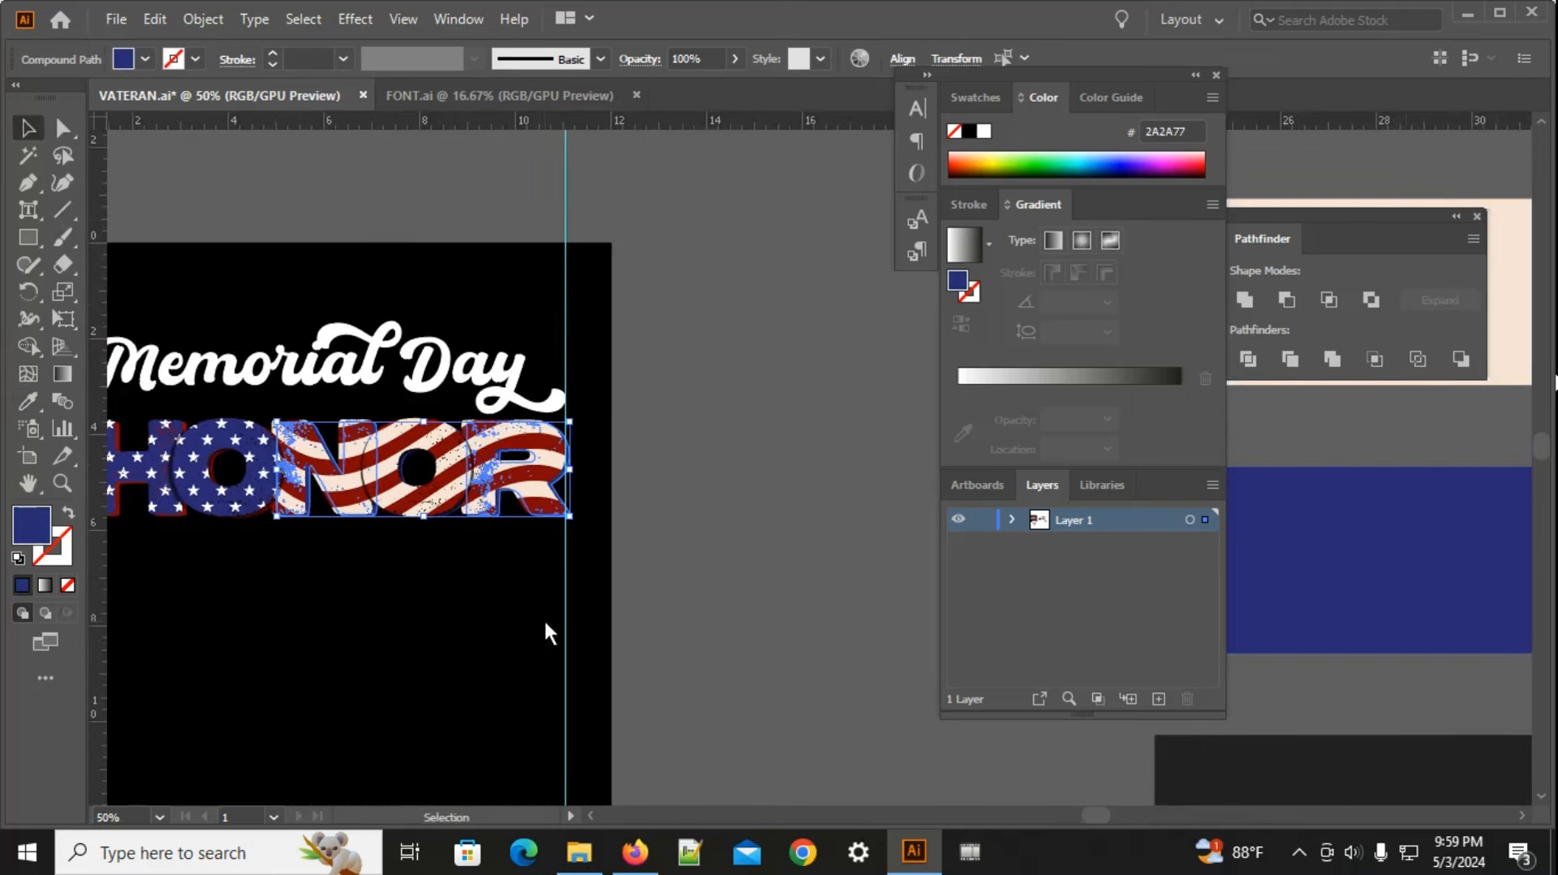
left_click(545, 623)
Step: Examine the finished reference design's layout and check the artboard's HONOR lettering against it
scroll(539, 644, "down", 1, "alt")
left_click_drag(500, 685, 754, 615)
scroll(754, 615, "down", 1, "alt")
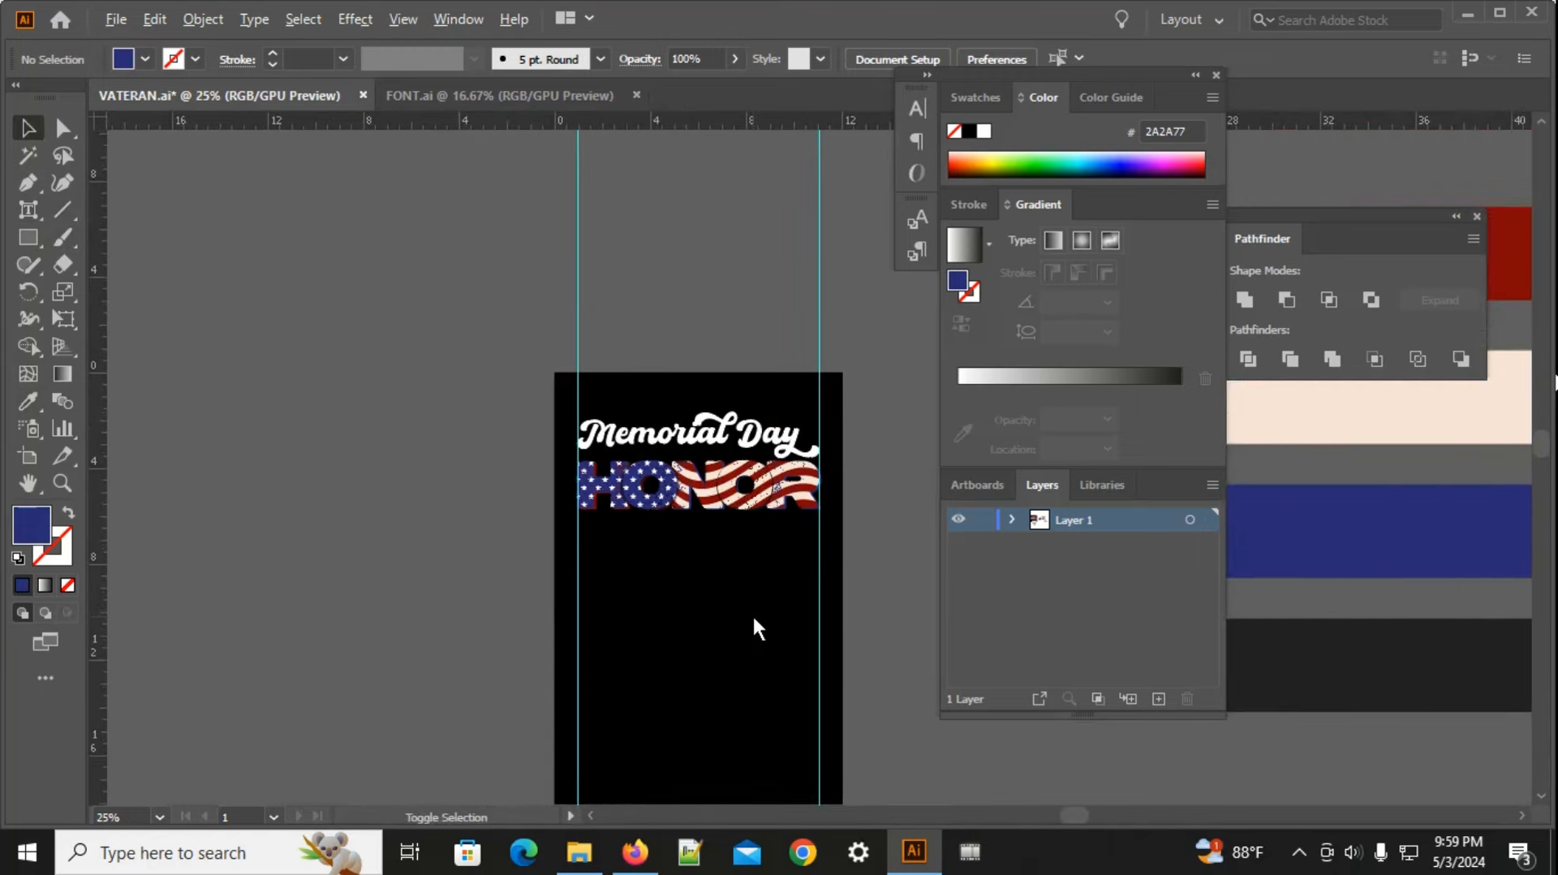
scroll(754, 617, "down", 2, "alt")
mouse_move(617, 620)
left_mouse_down()
mouse_move(691, 604)
mouse_move(833, 620)
mouse_move(632, 621)
left_mouse_up()
left_click_drag(259, 648, 656, 637)
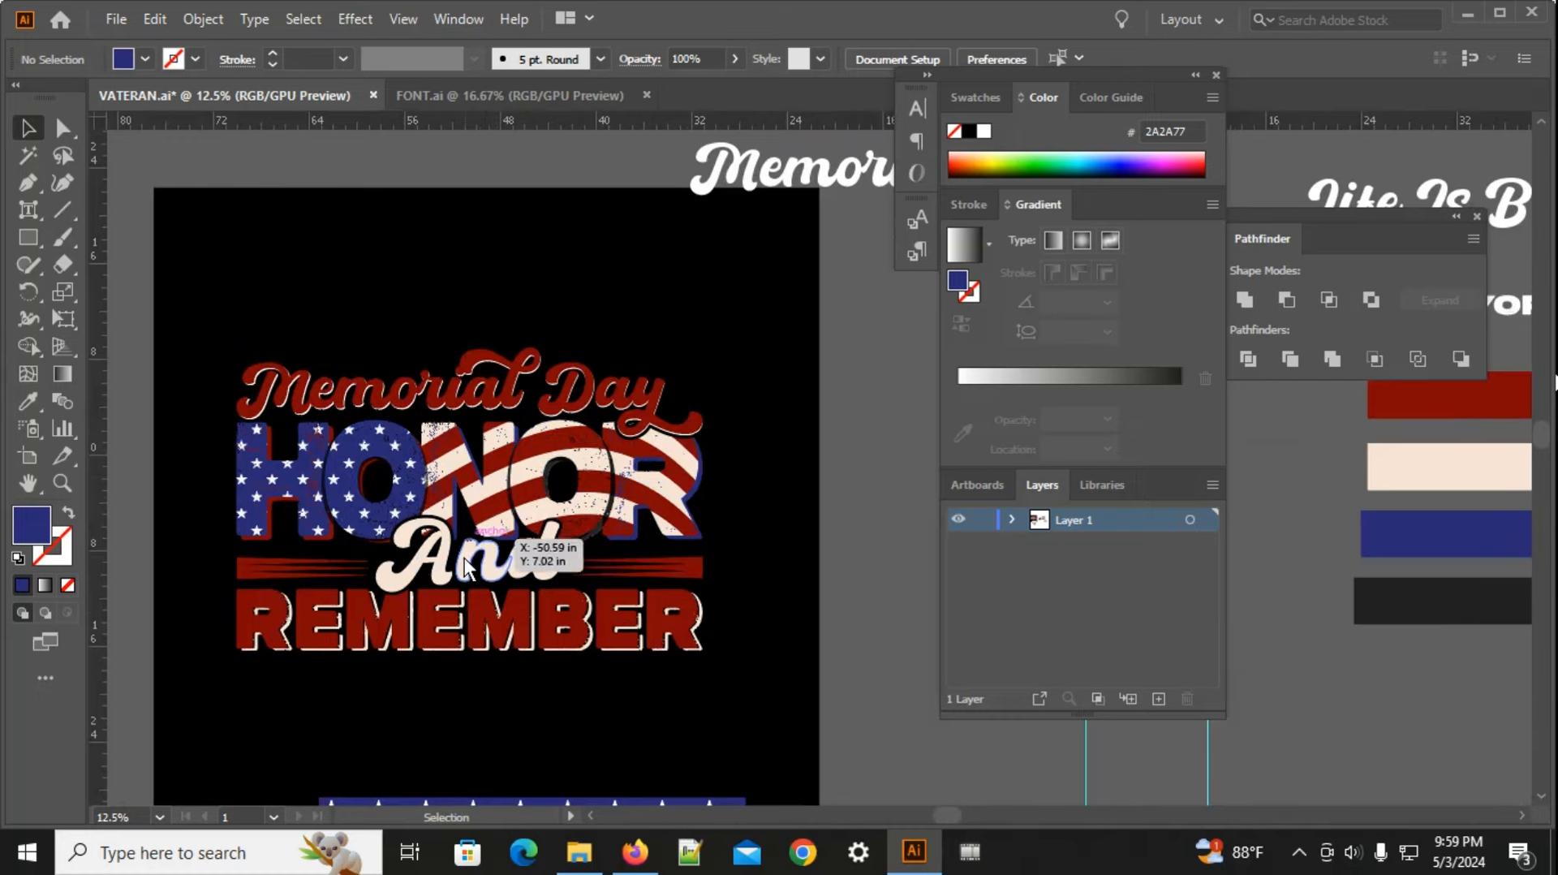
scroll(504, 535, "down", 1)
left_click_drag(696, 539, 100, 587)
scroll(179, 646, "up", 4)
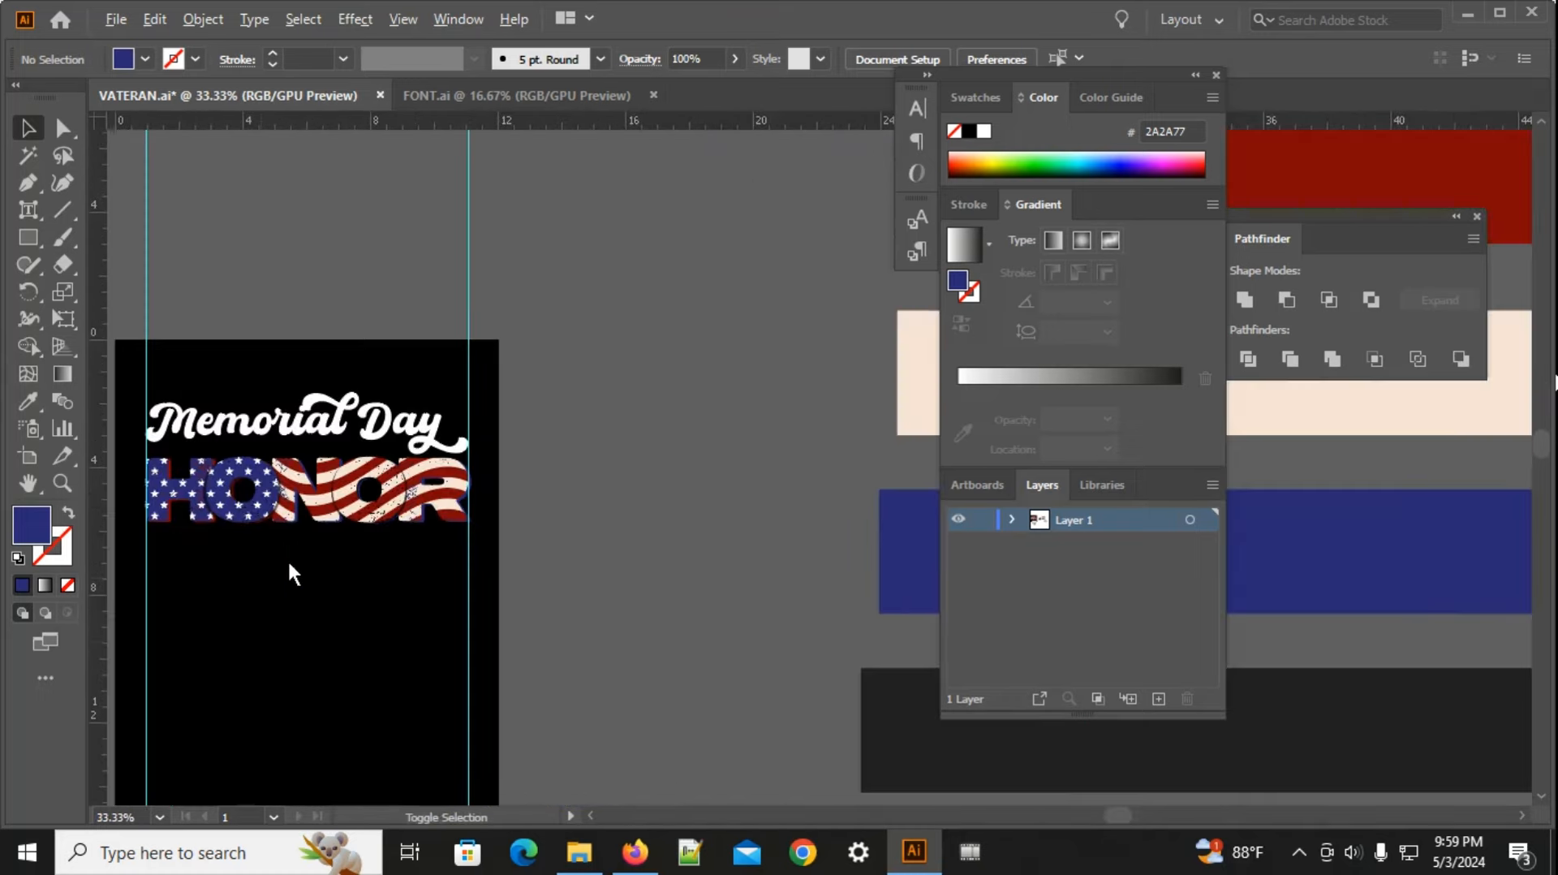
scroll(305, 498, "up", 2)
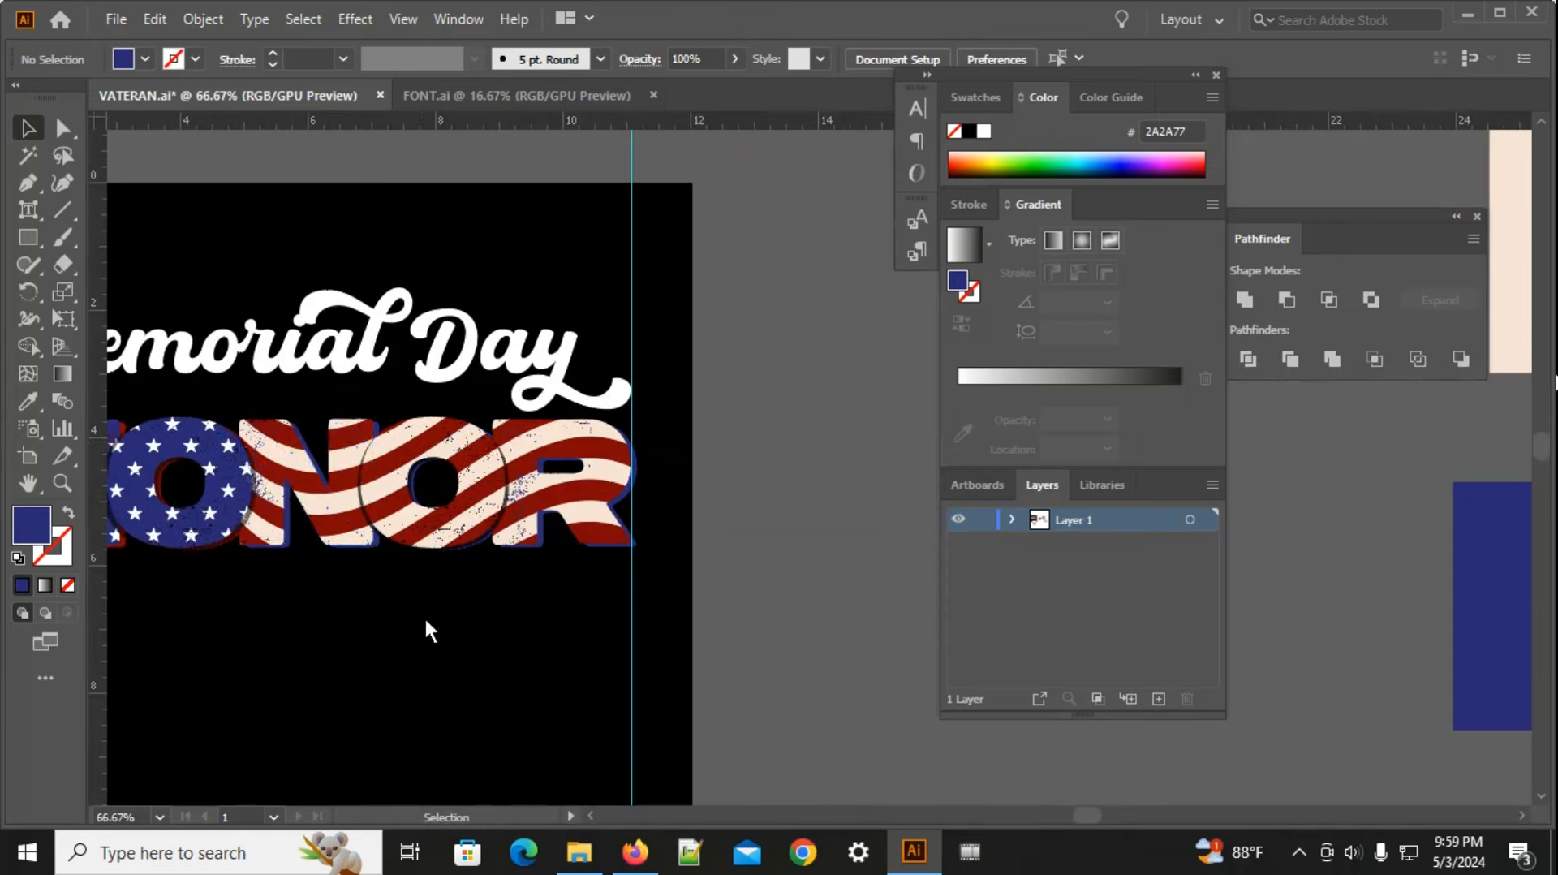
scroll(773, 608, "down", 1)
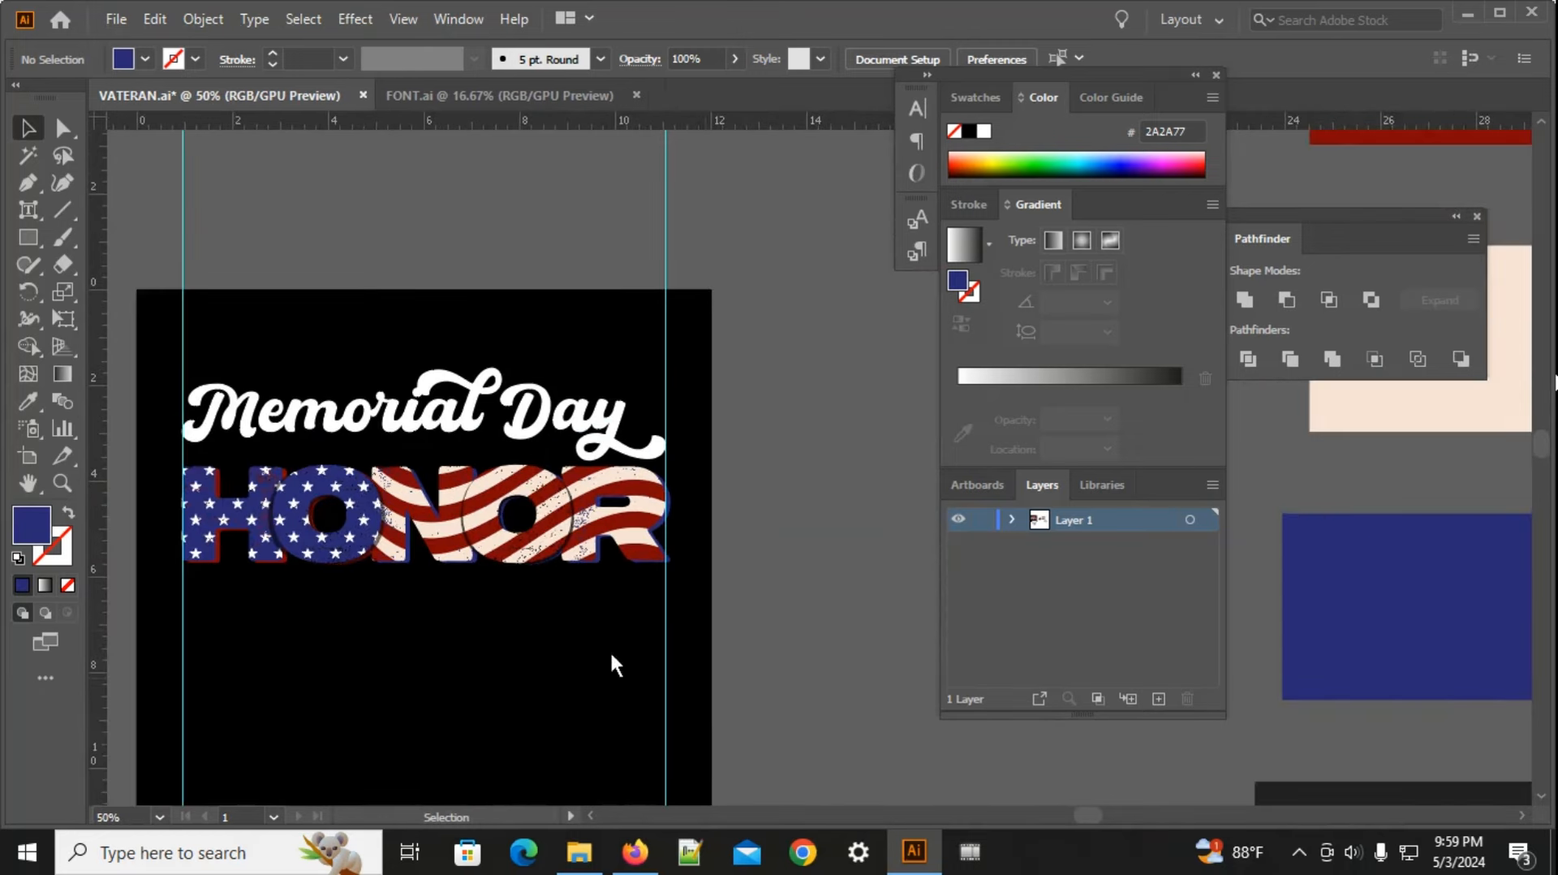
Step: Select all the HONOR lettering with its shadows on the artboard and group it
left_click_drag(362, 678, 440, 670)
left_click_drag(221, 656, 748, 490)
right_click(748, 490)
left_click(820, 291)
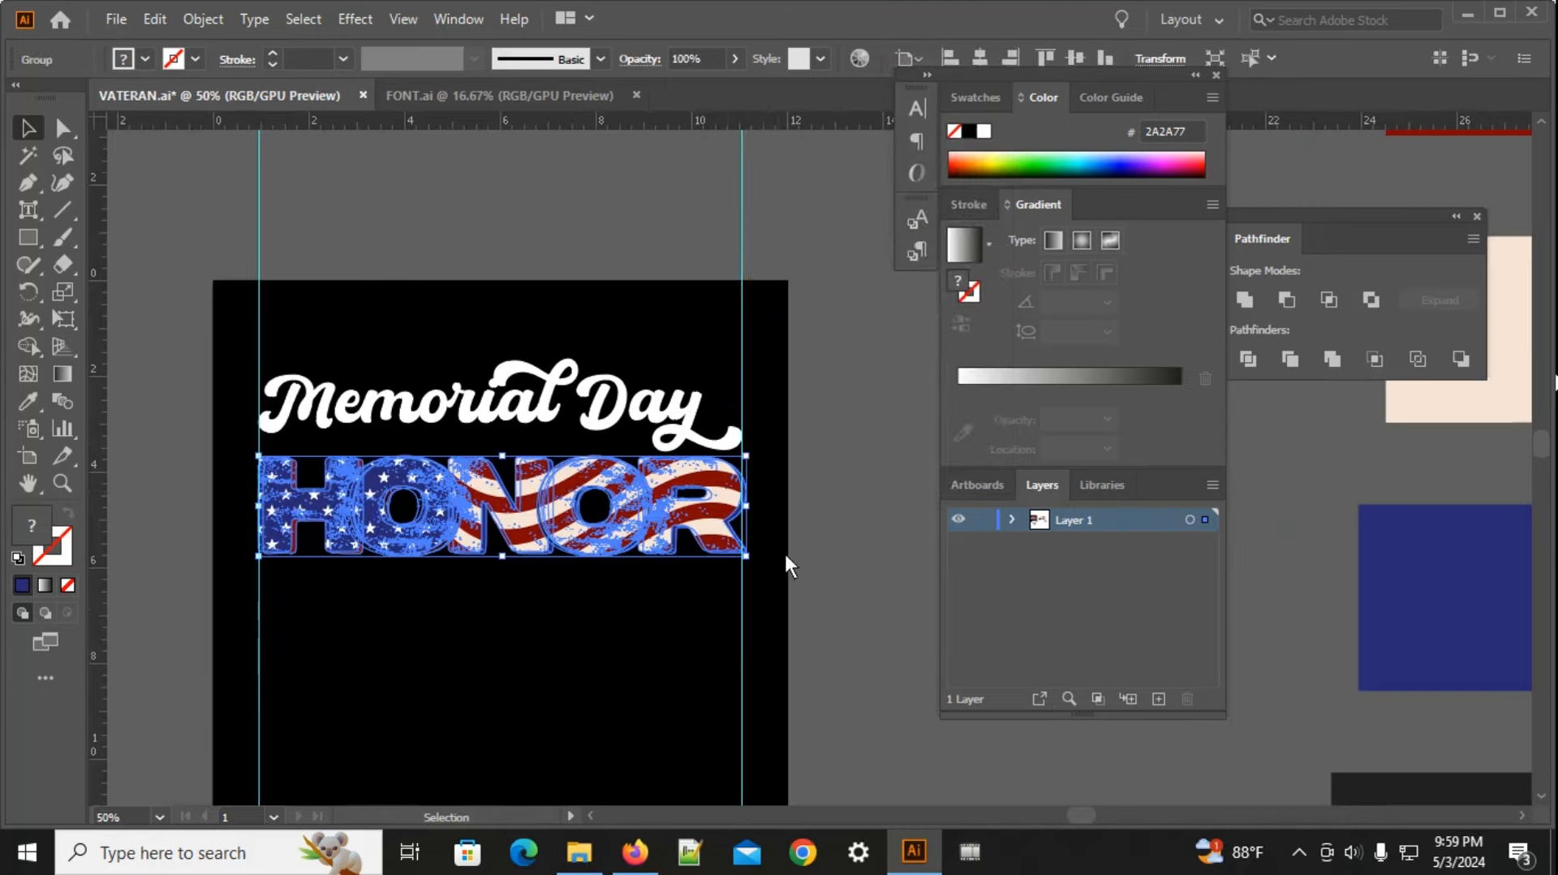
Step: Resize the HONOR group so its right and left edges meet the two vertical guides, then deselect it
scroll(784, 552, "up", 2)
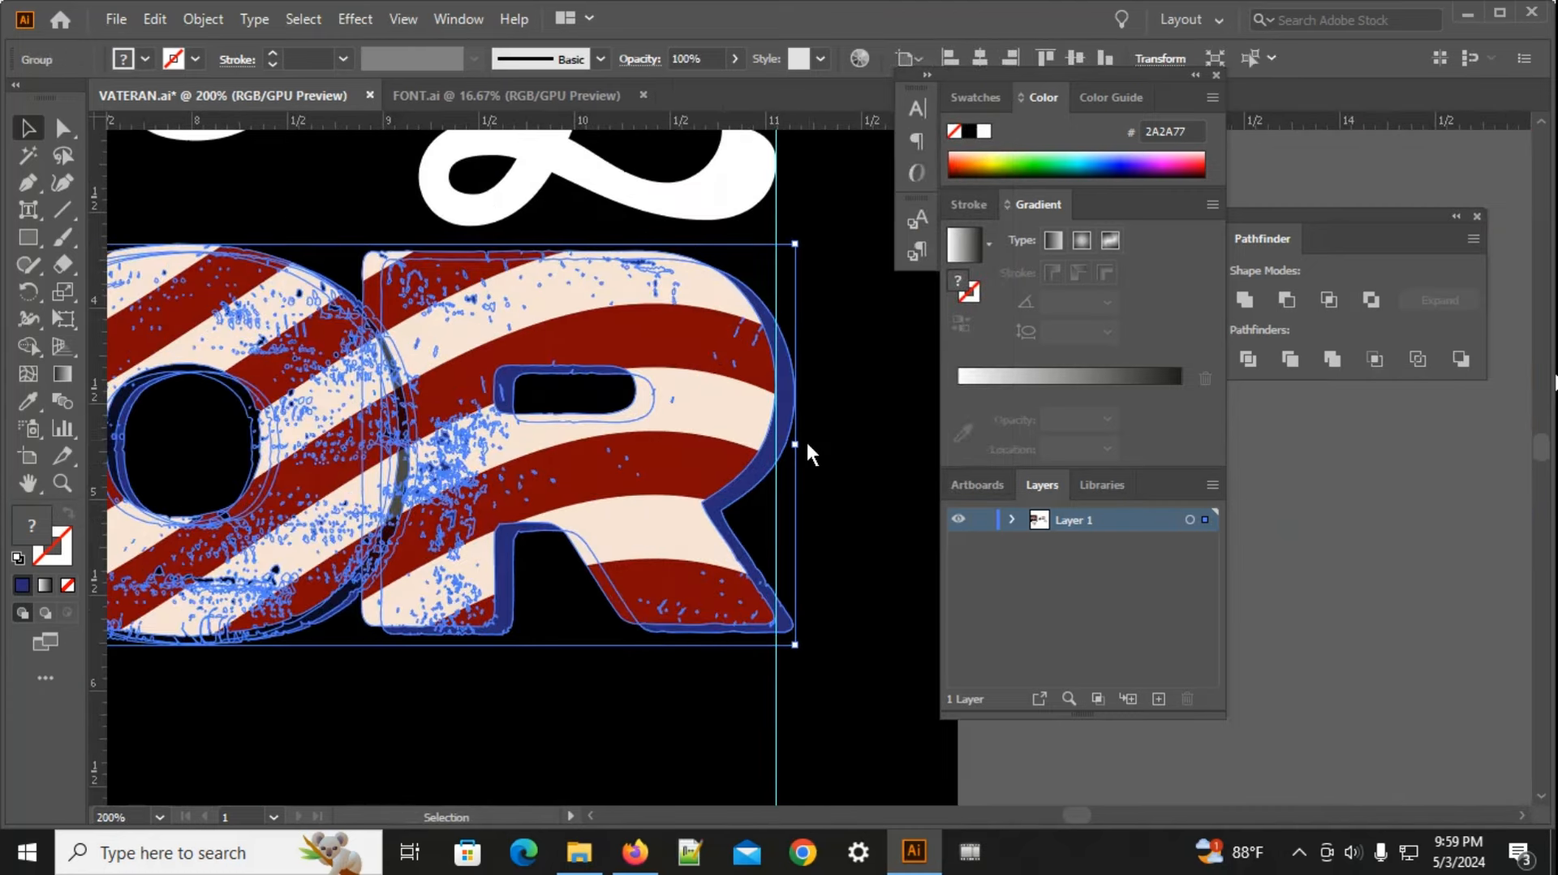
left_click_drag(797, 443, 778, 440)
scroll(799, 467, "down", 2)
left_click_drag(353, 568, 776, 519)
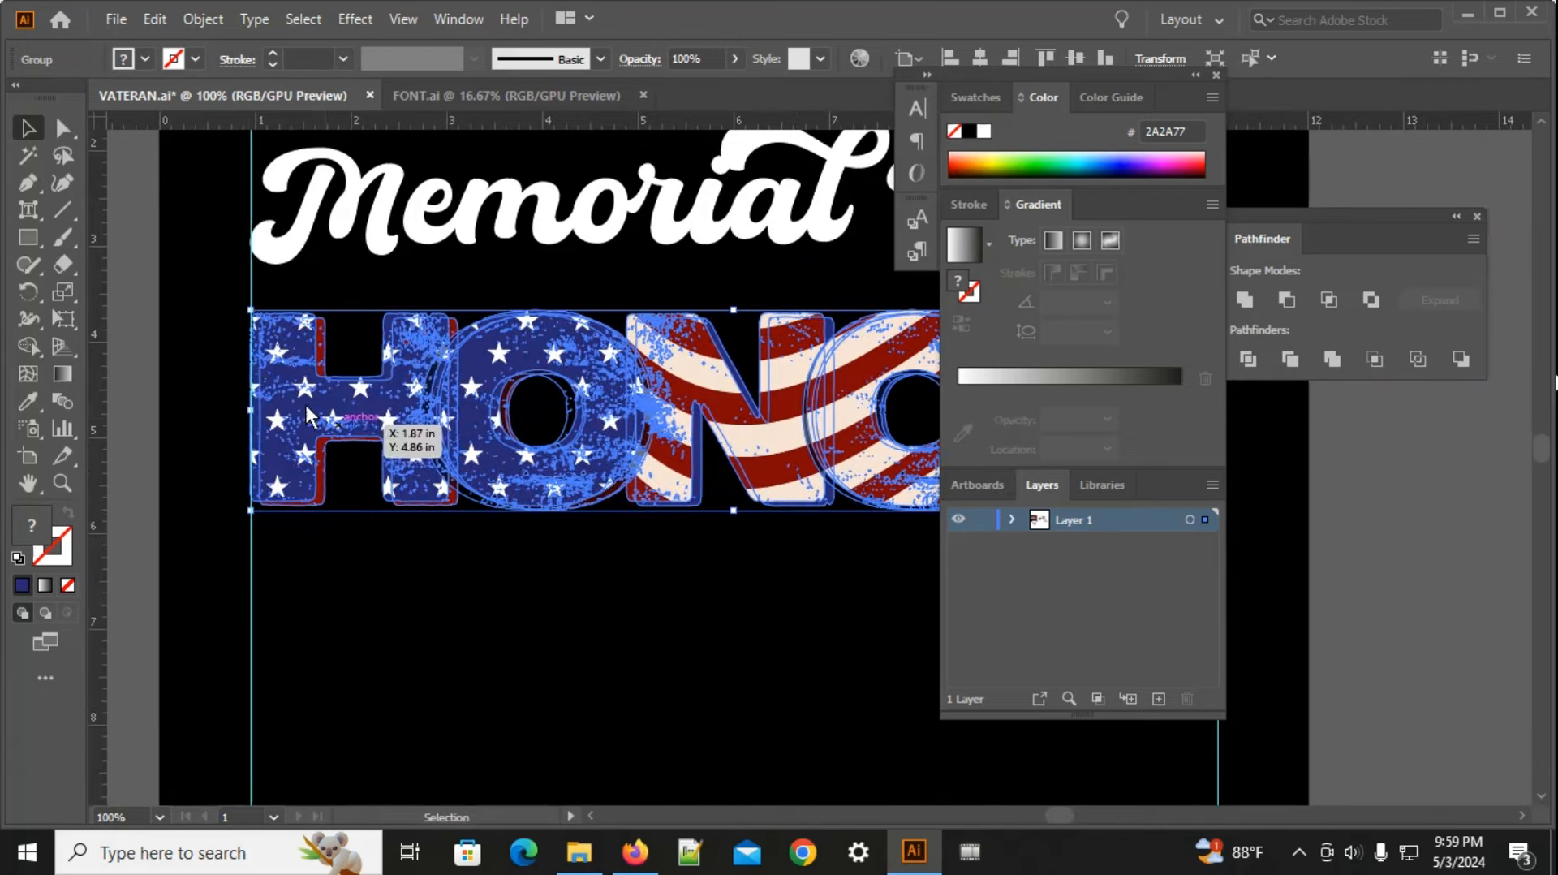
scroll(250, 401, "up", 2)
mouse_move(247, 419)
left_mouse_down()
mouse_move(270, 411)
mouse_move(237, 411)
left_mouse_up()
left_click(212, 454)
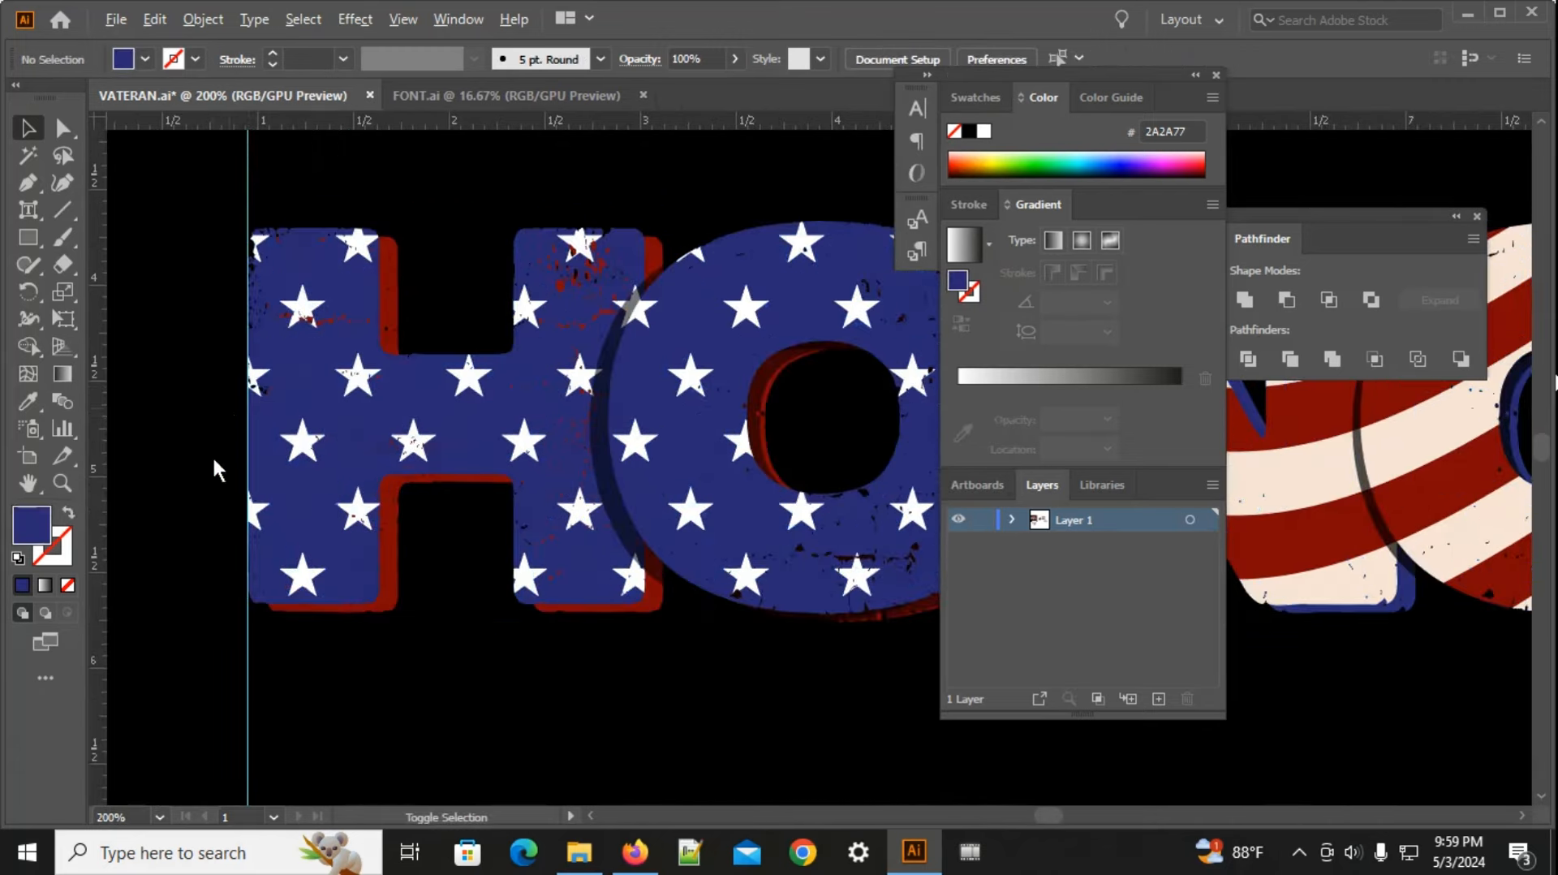
Step: Copy the white script text And from the spare wording beyond the colour bars onto the artboard below HONOR
scroll(214, 459, "down", 4)
scroll(215, 469, "down", 4)
left_click_drag(377, 678, 818, 576)
scroll(434, 625, "down", 1)
left_click_drag(704, 623, 200, 593)
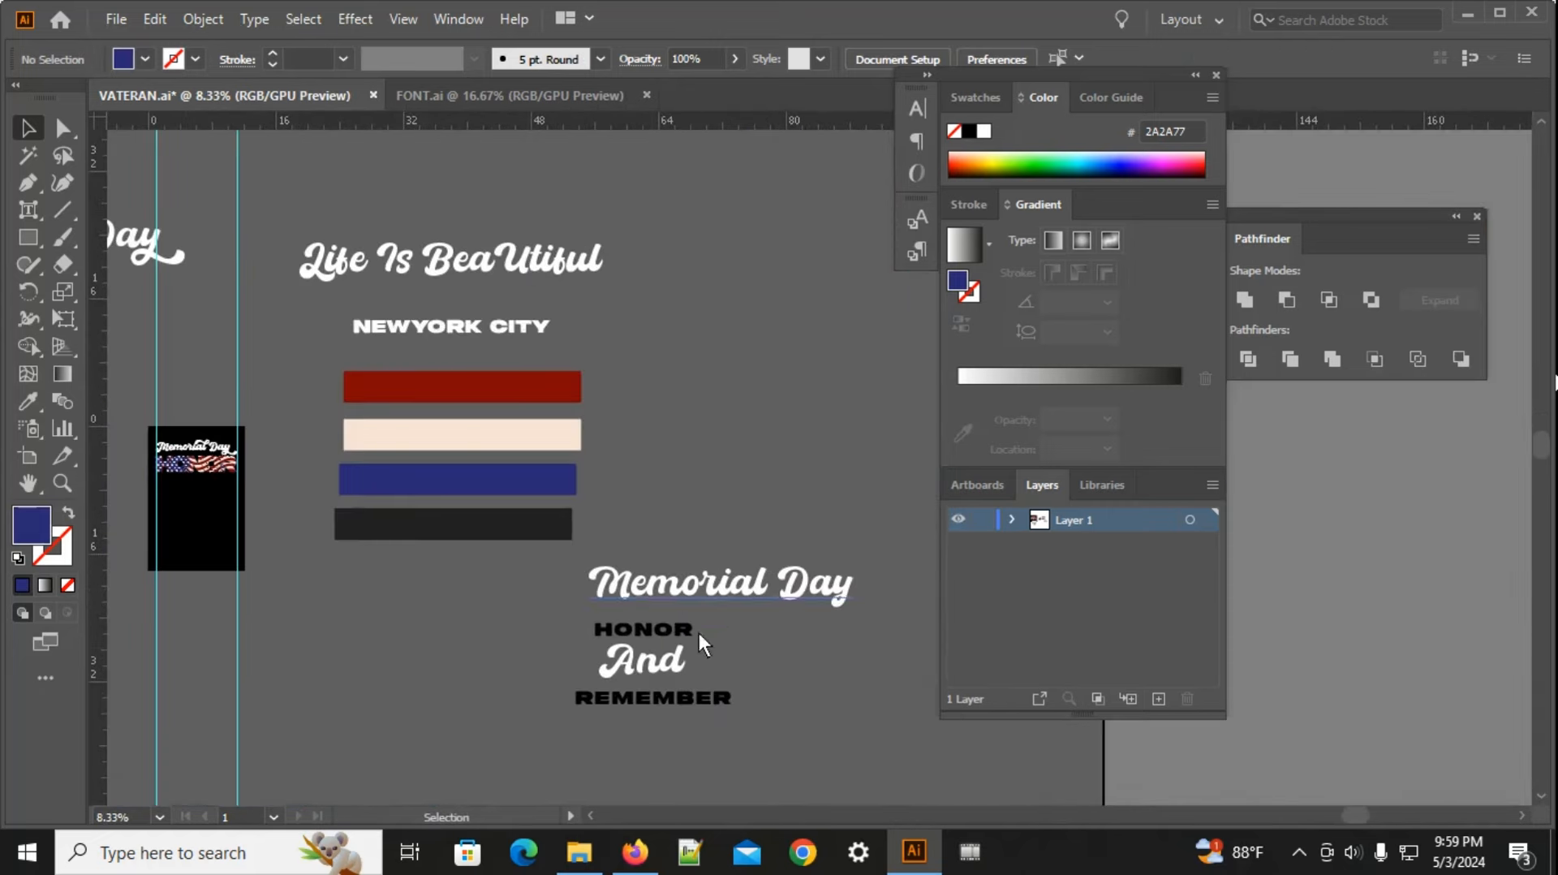
left_click(643, 659)
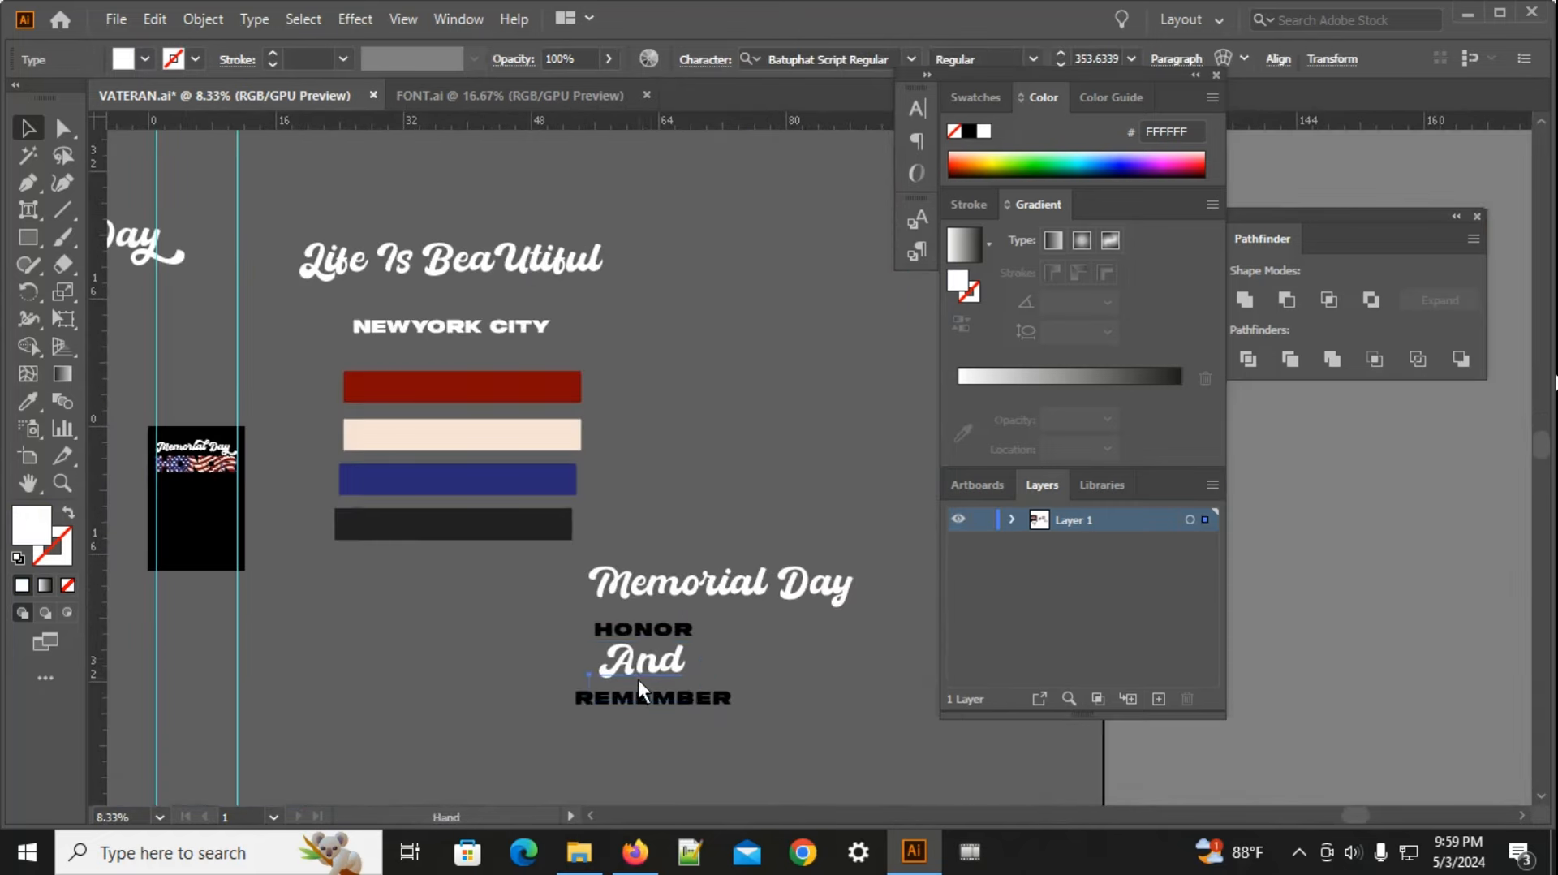
left_click_drag(637, 676, 300, 529)
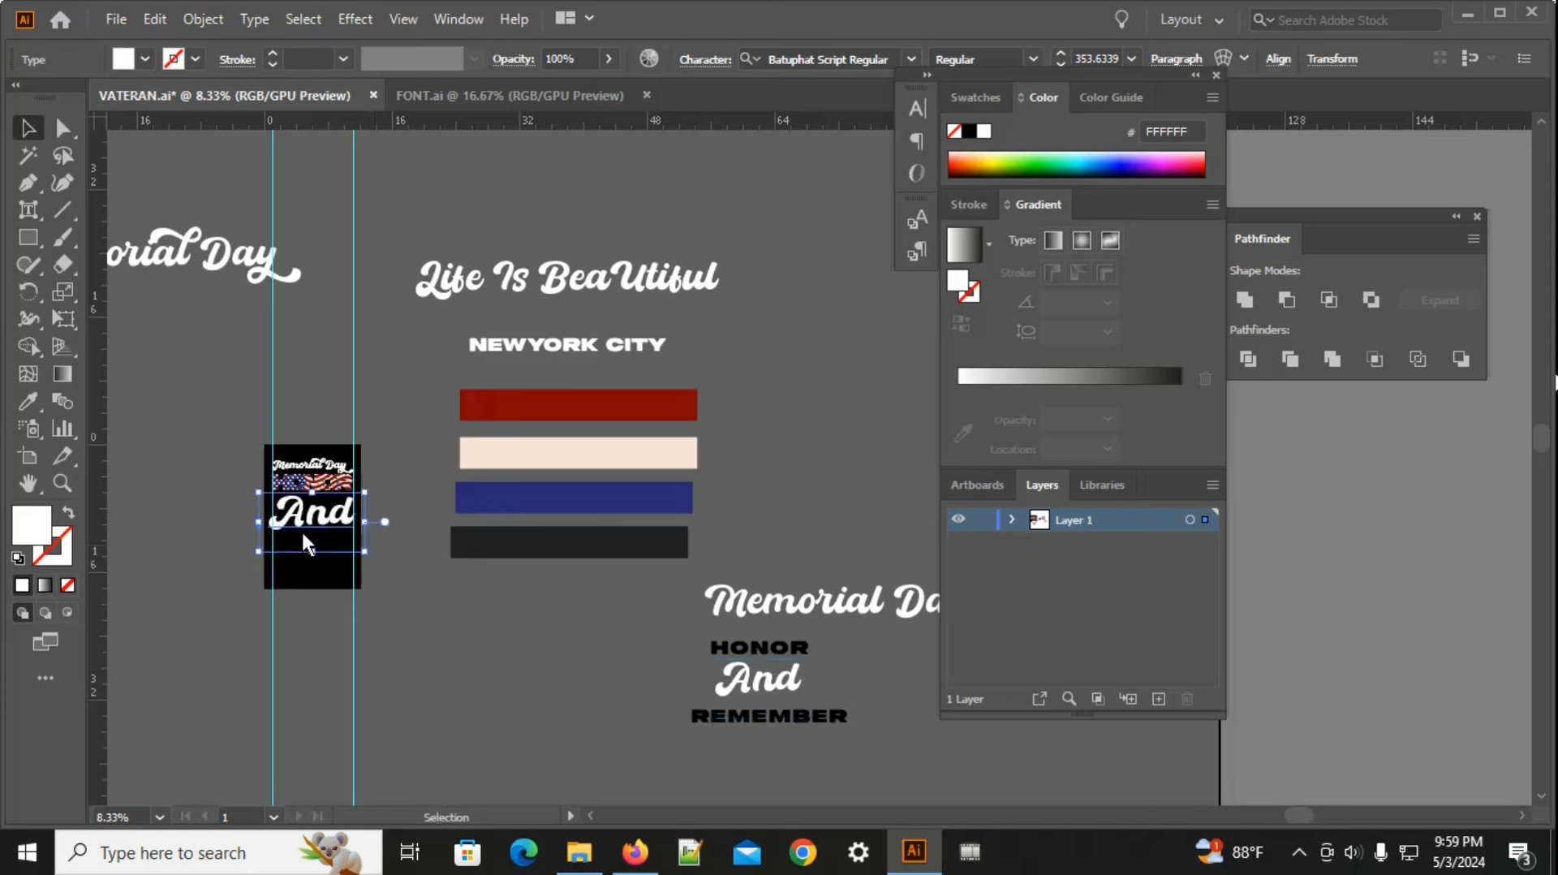
scroll(300, 529, "up", 3)
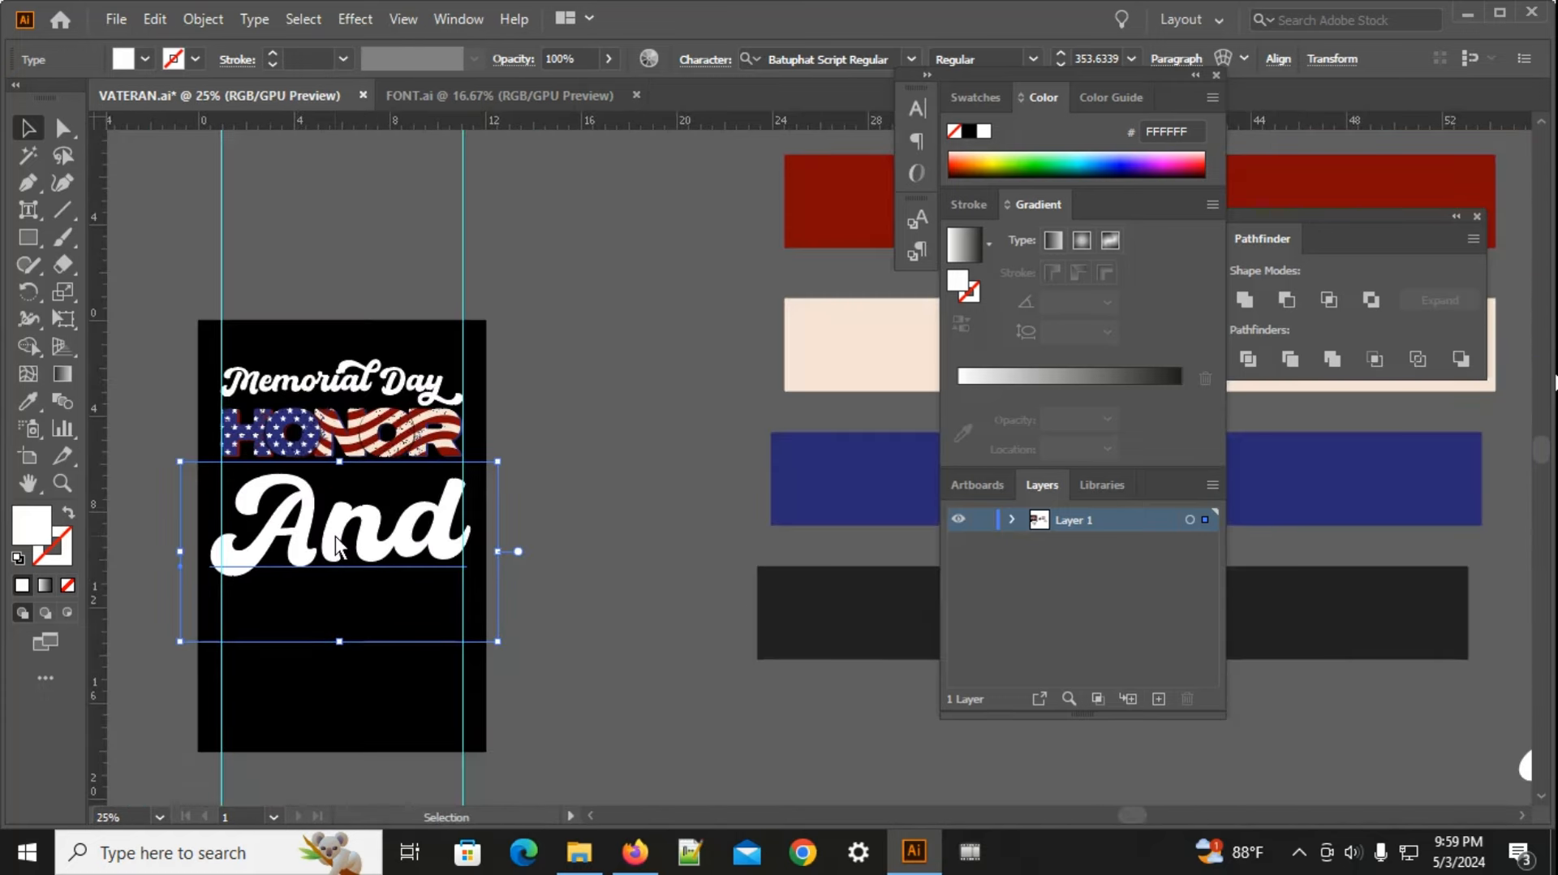
Step: Change the copied And text to Title Case and convert it to outlines
left_click(254, 18)
mouse_move(302, 377)
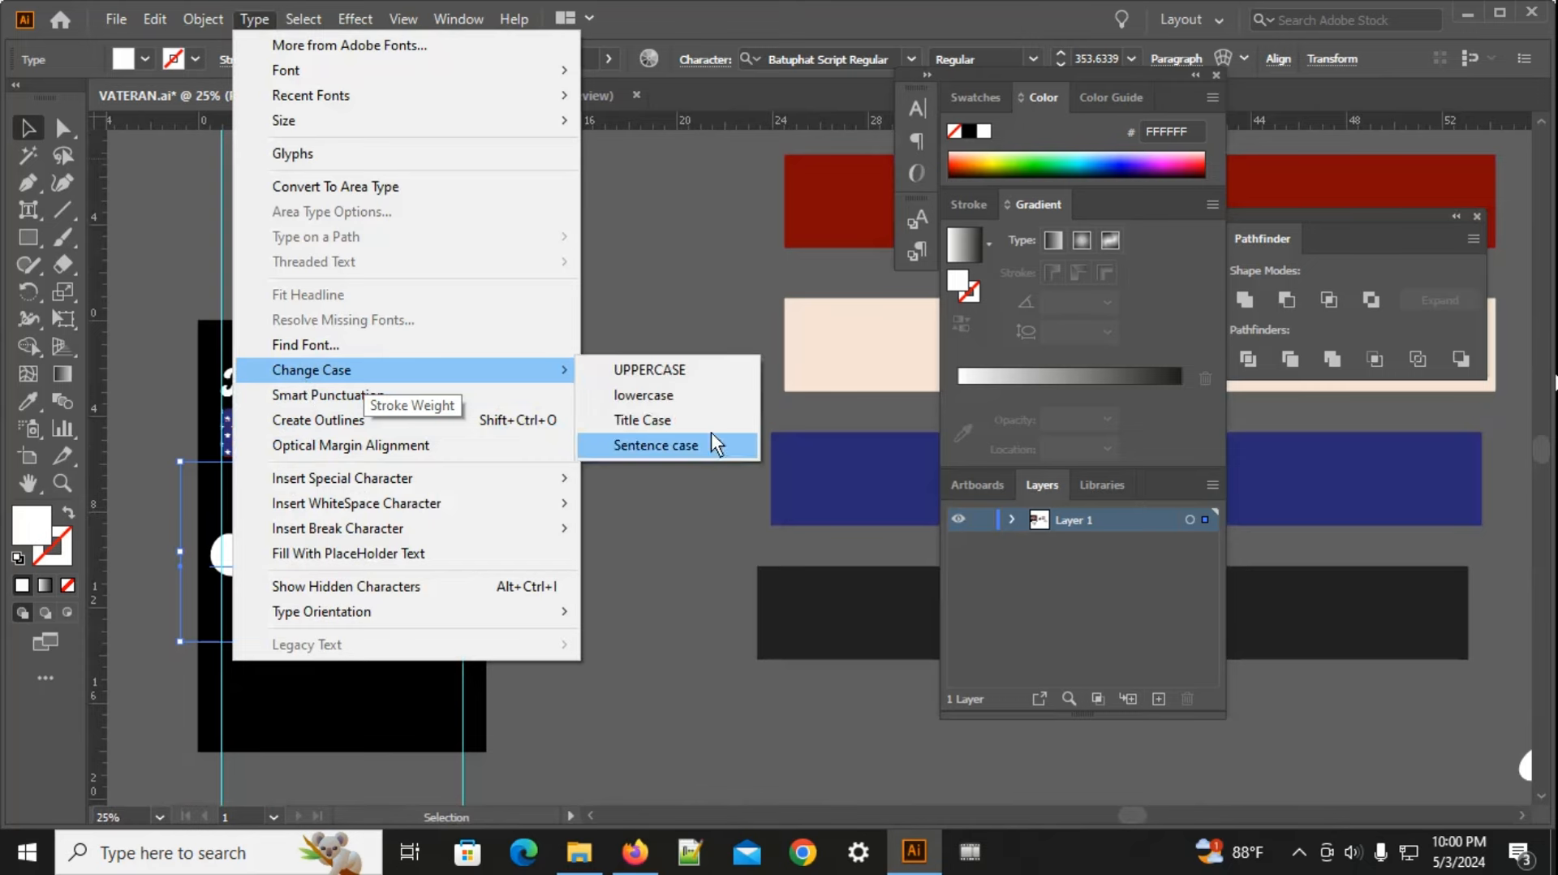
left_click(639, 428)
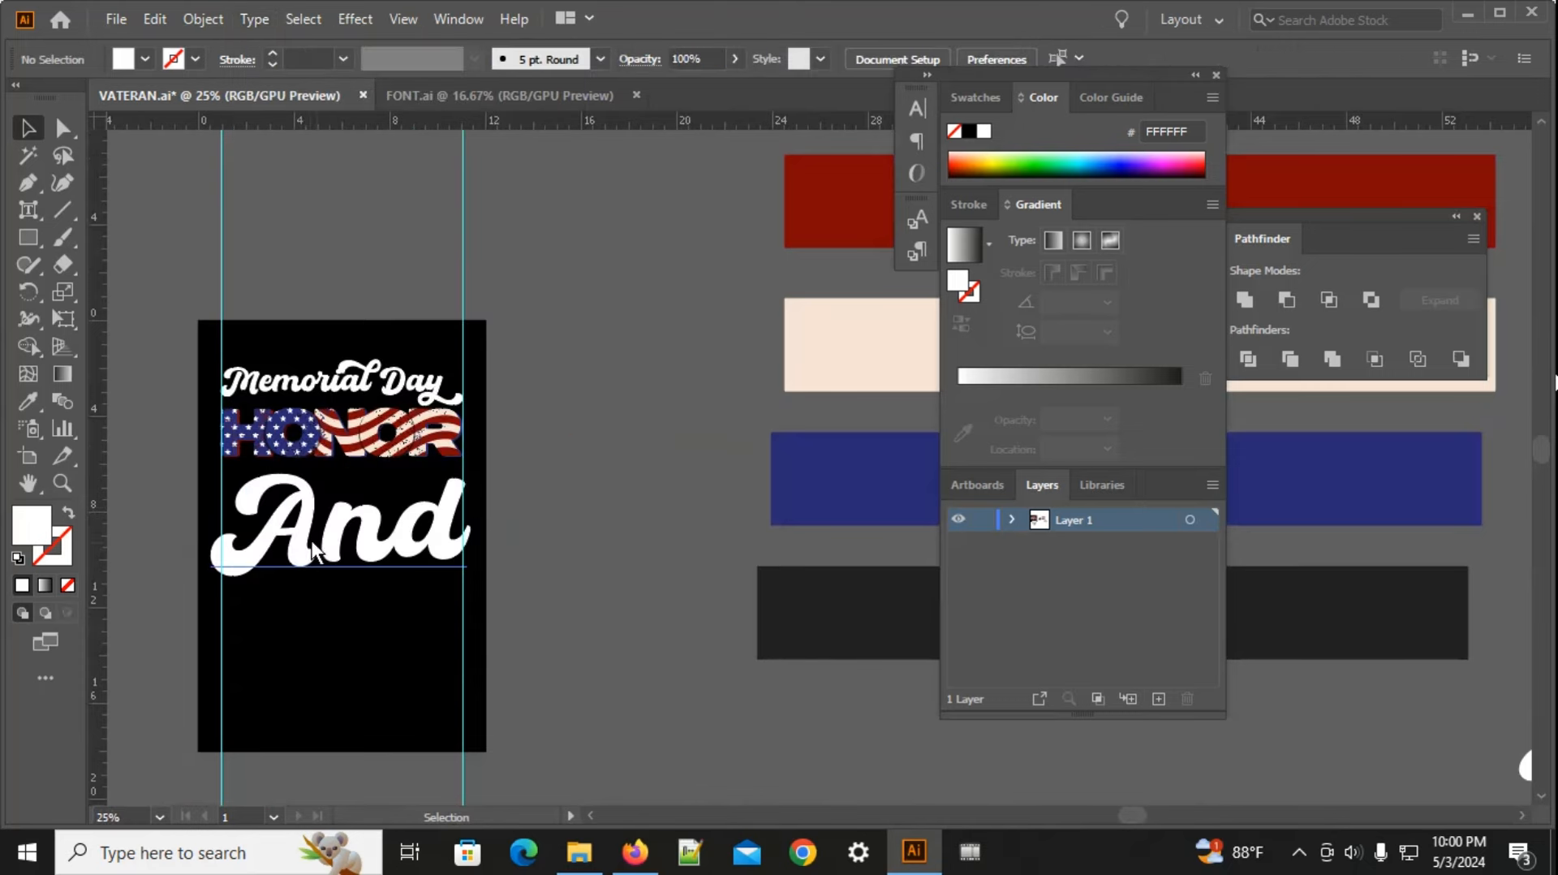
scroll(302, 514, "up", 2)
right_click(302, 514)
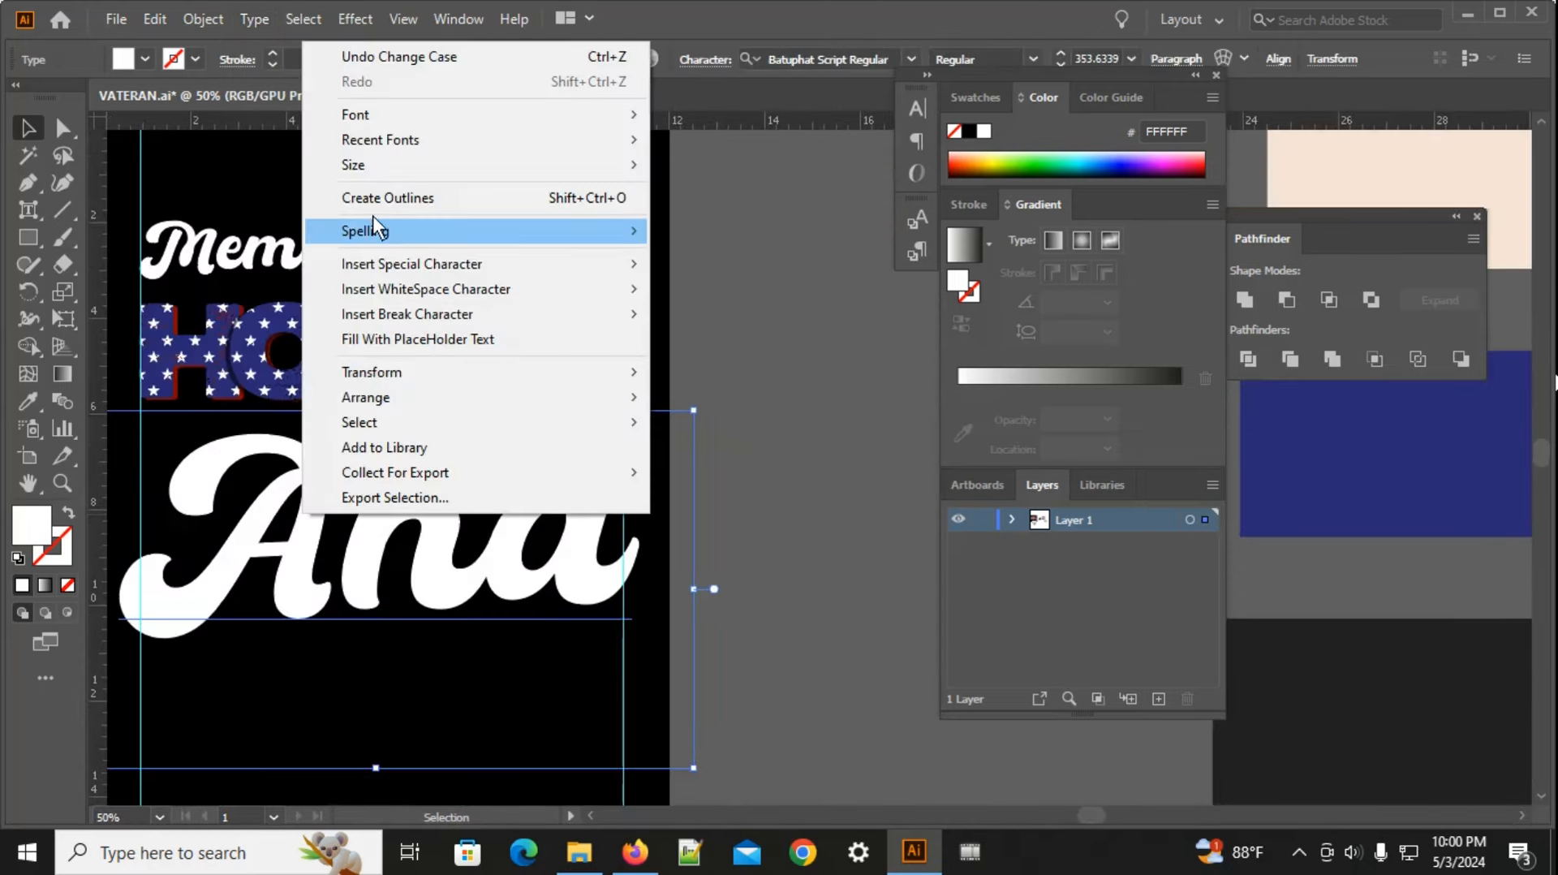
left_click(372, 194)
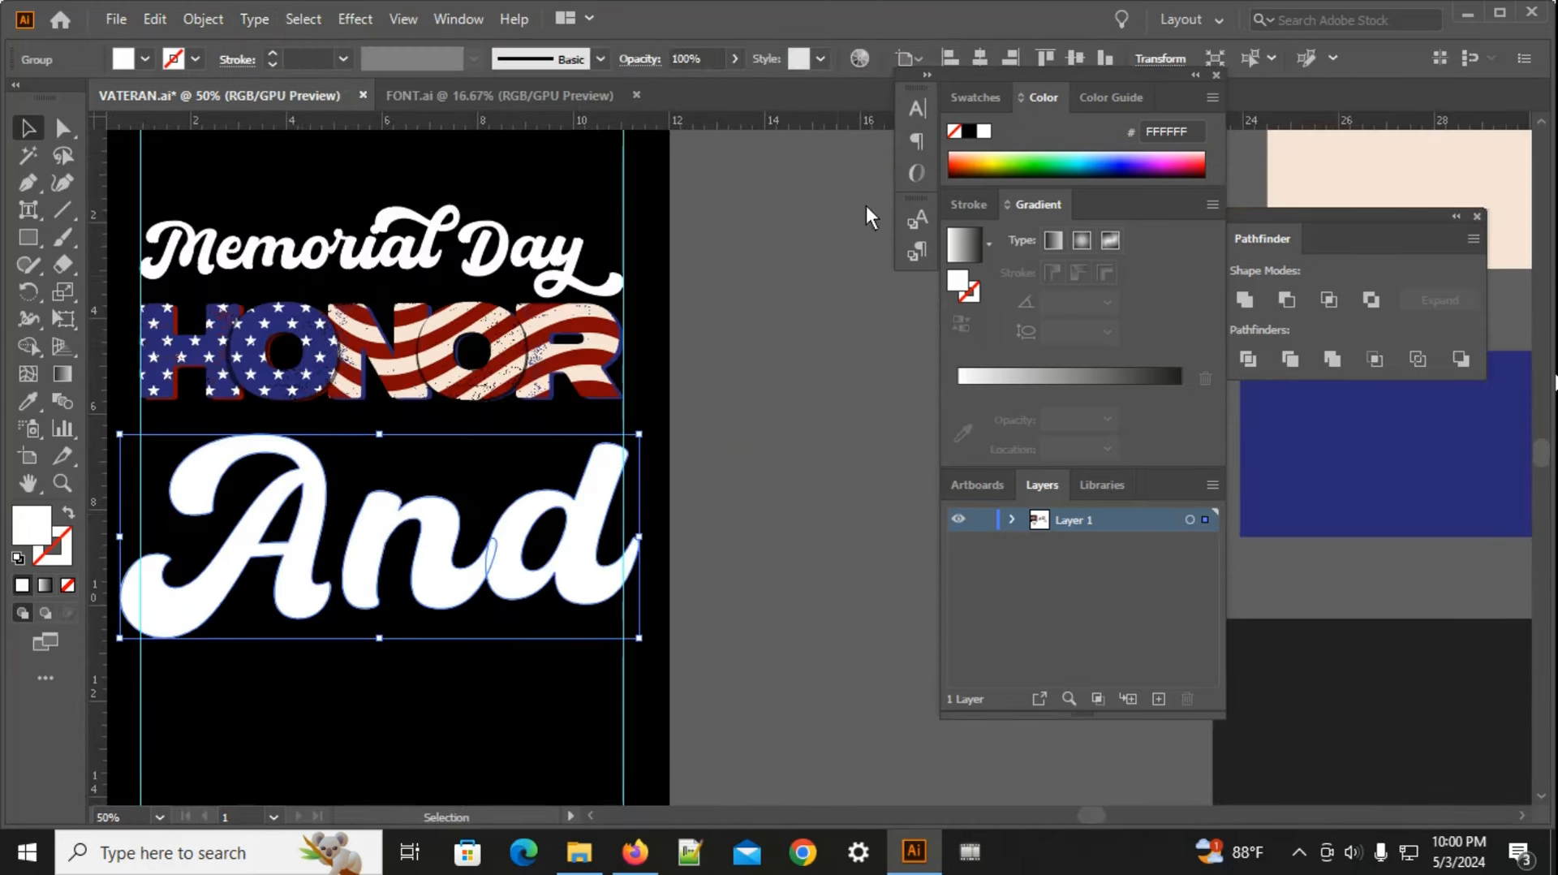
Step: Centre the And outlines horizontally, scale them down to about 4.8 in wide and move them over HONOR's lower edge
left_click(986, 59)
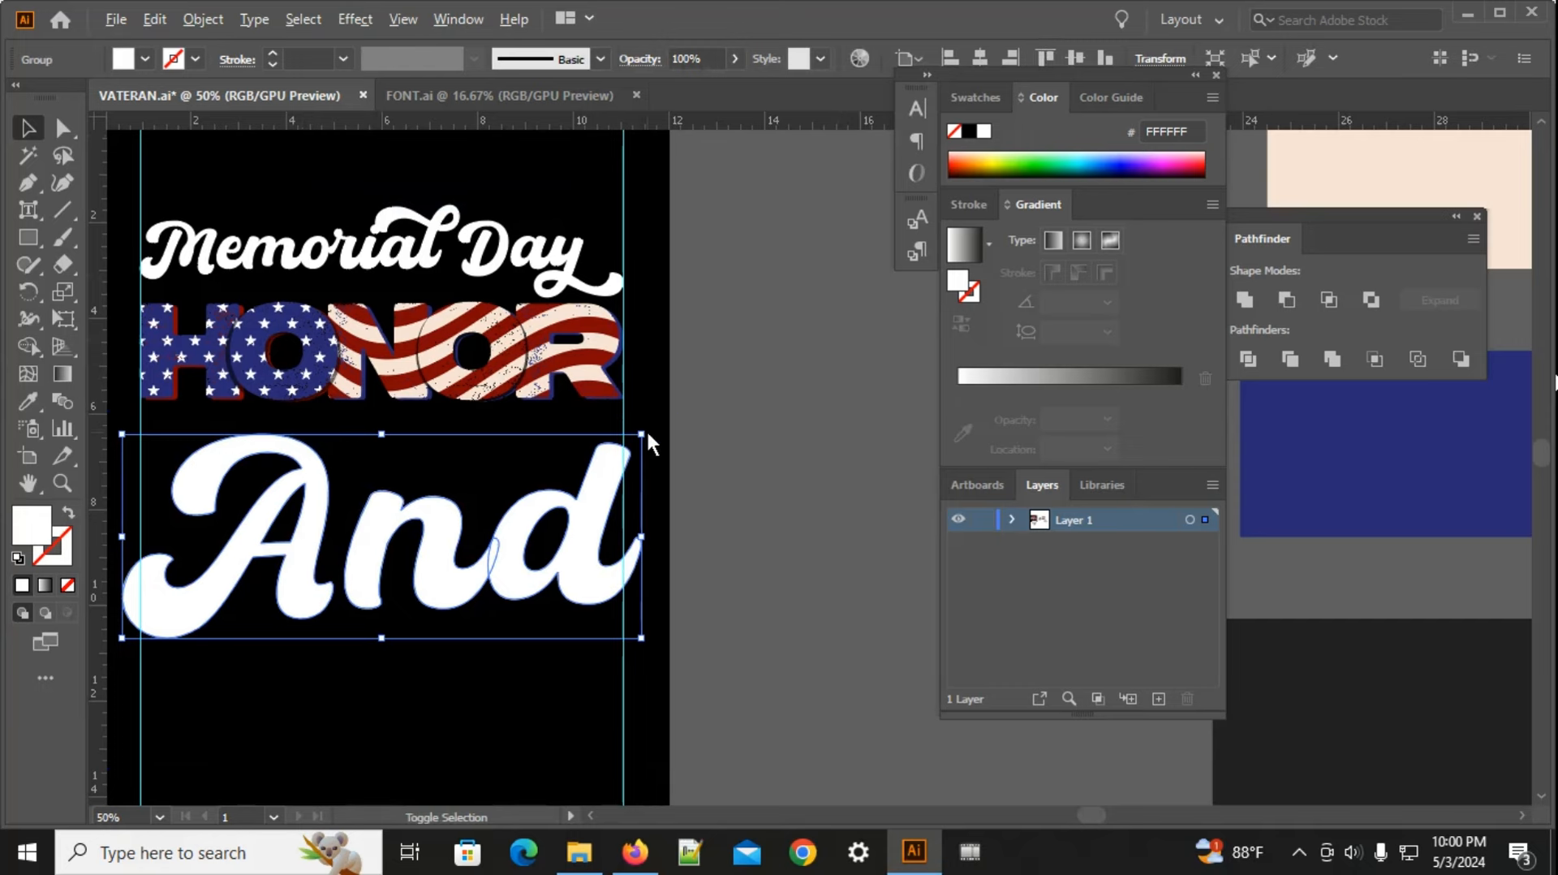
left_click_drag(643, 432, 561, 491)
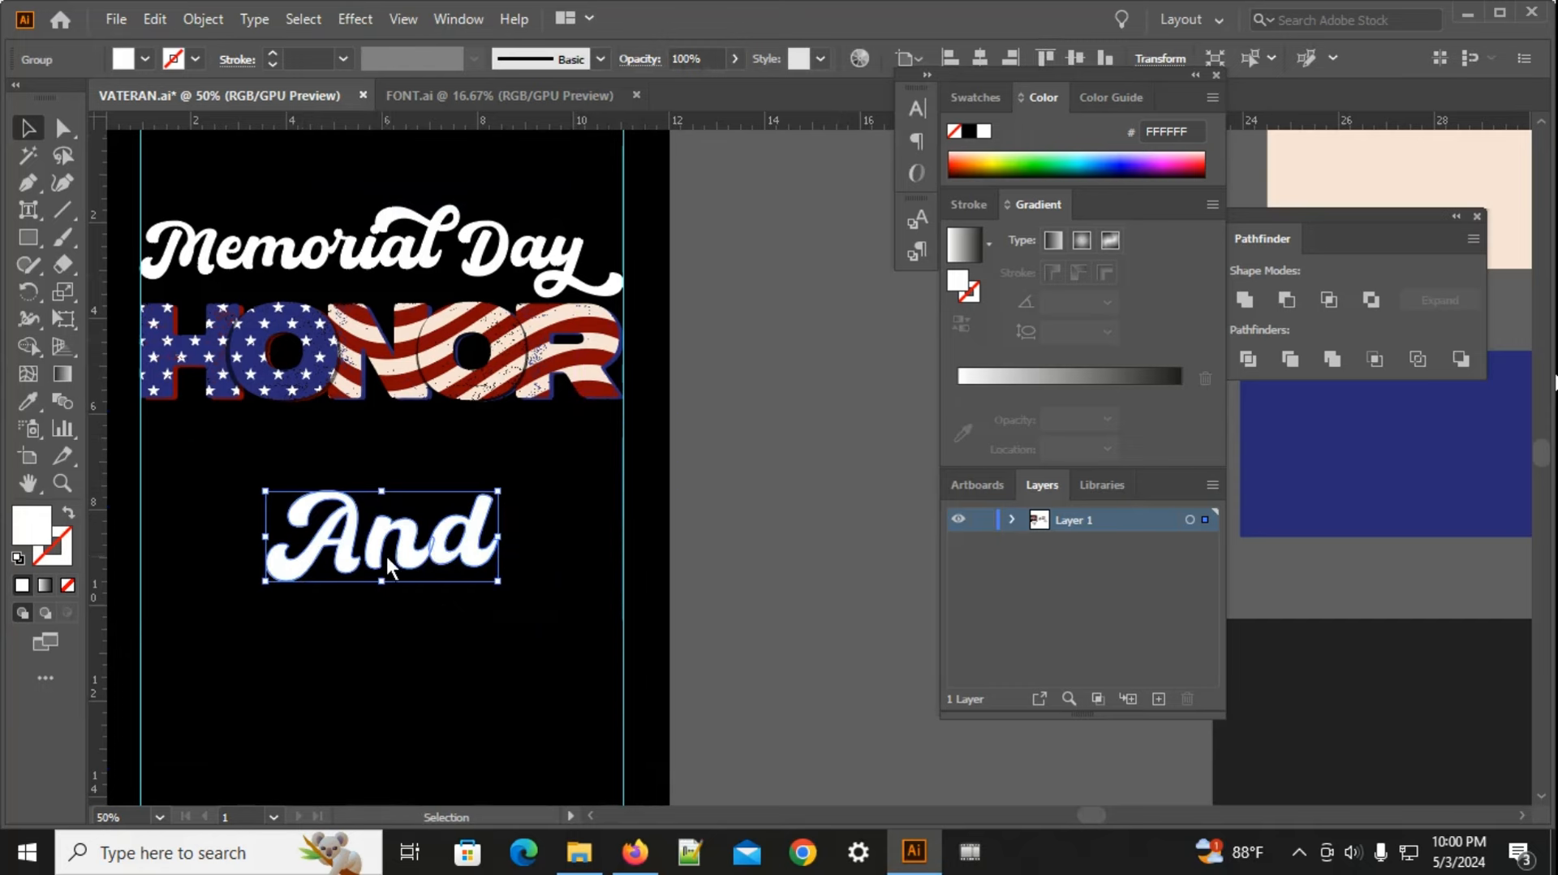
left_click_drag(387, 553, 363, 445)
Step: Bring the And outlines to the front of the HONOR lettering and deselect them
right_click(363, 445)
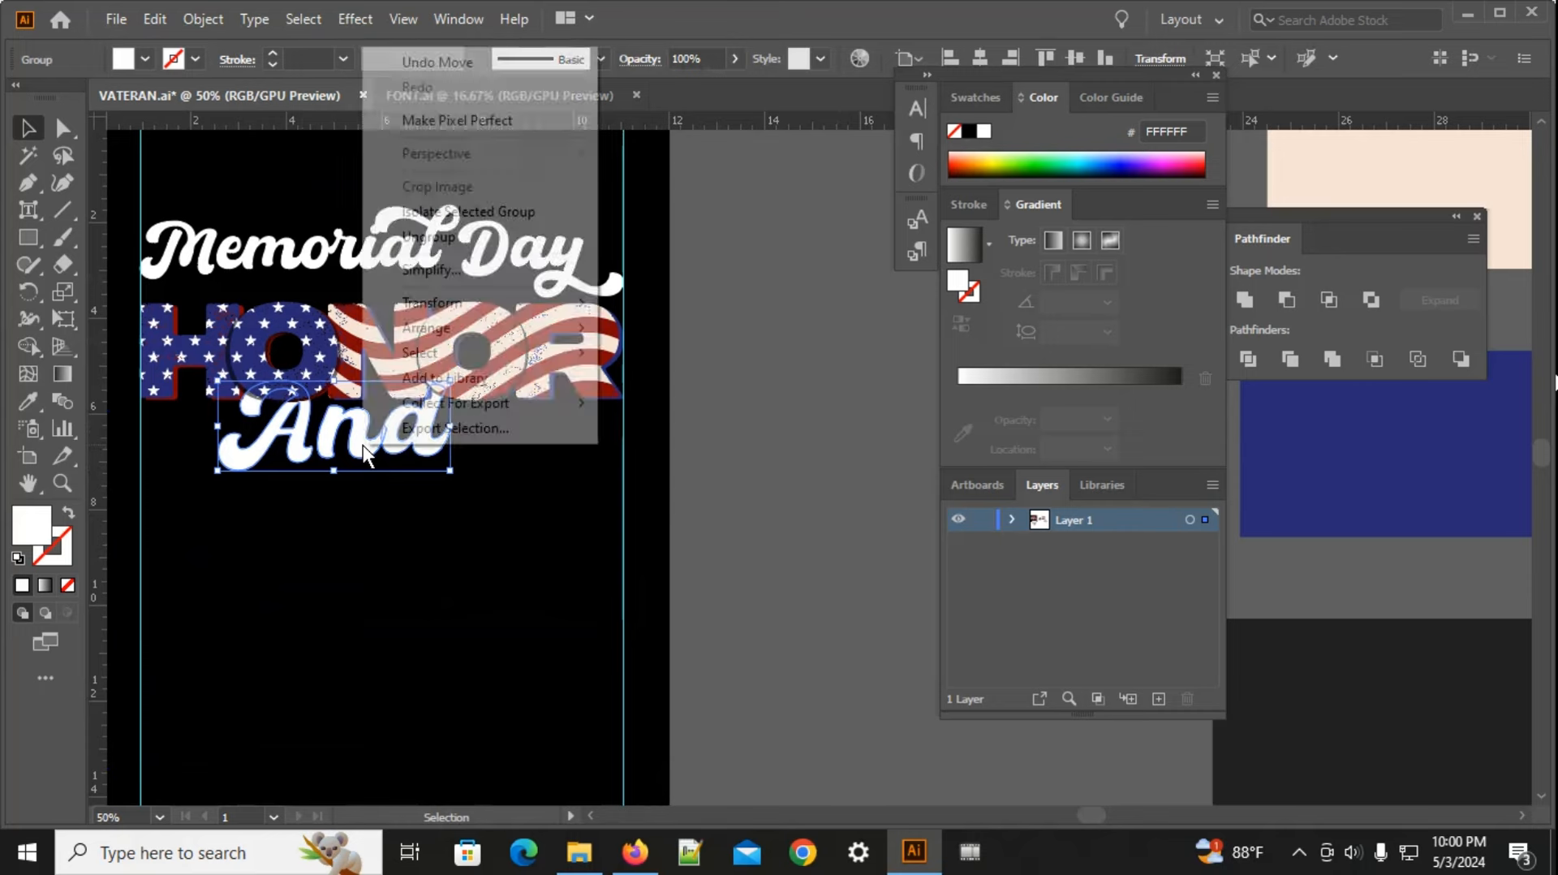
mouse_move(445, 327)
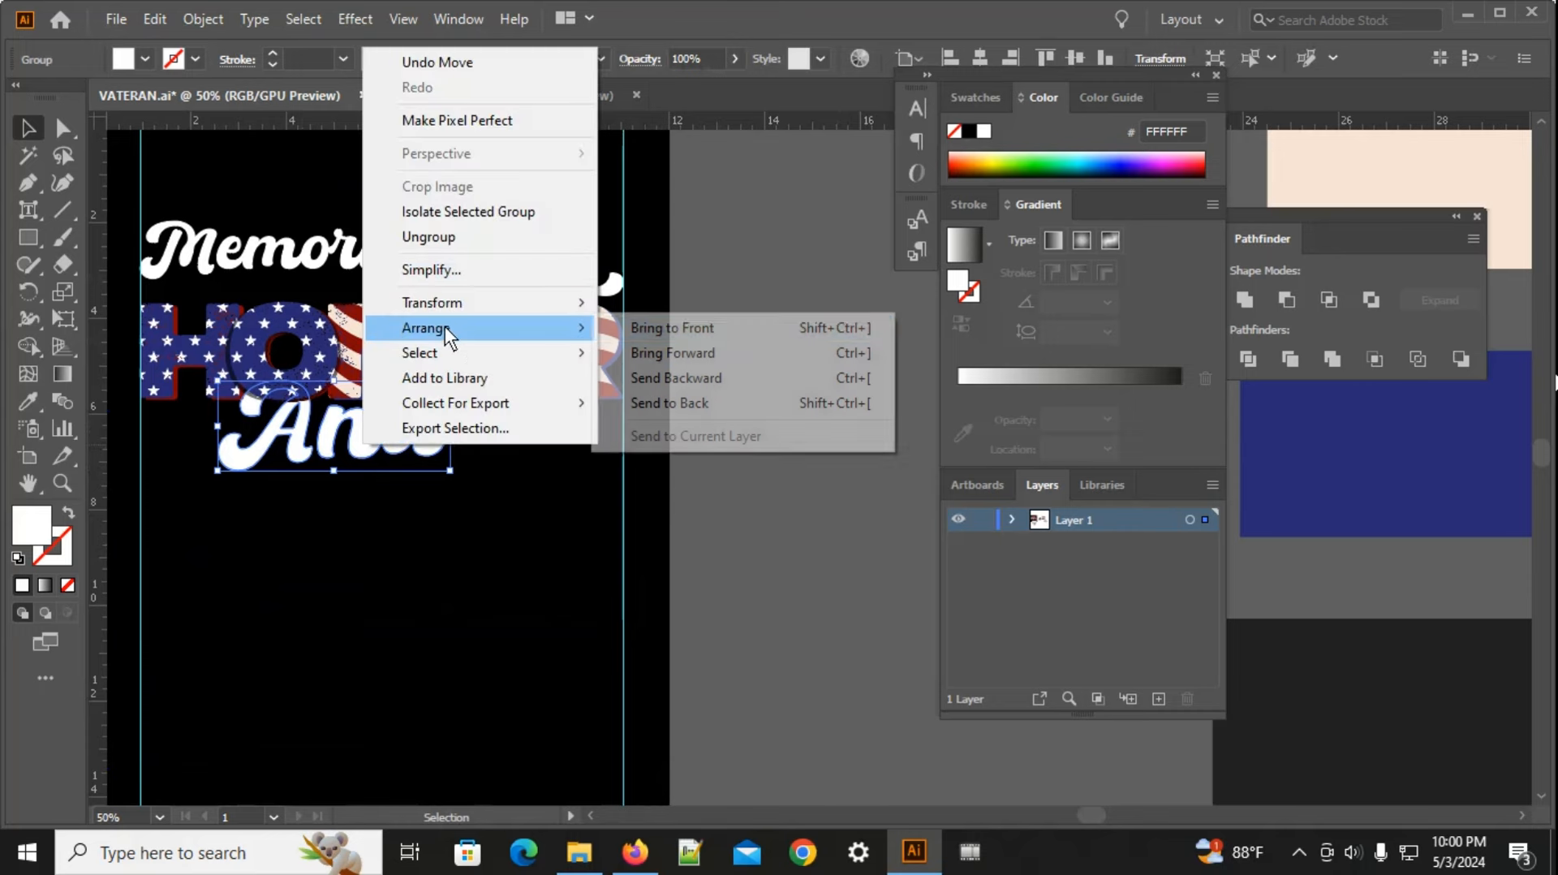
left_click(730, 328)
left_click(449, 563)
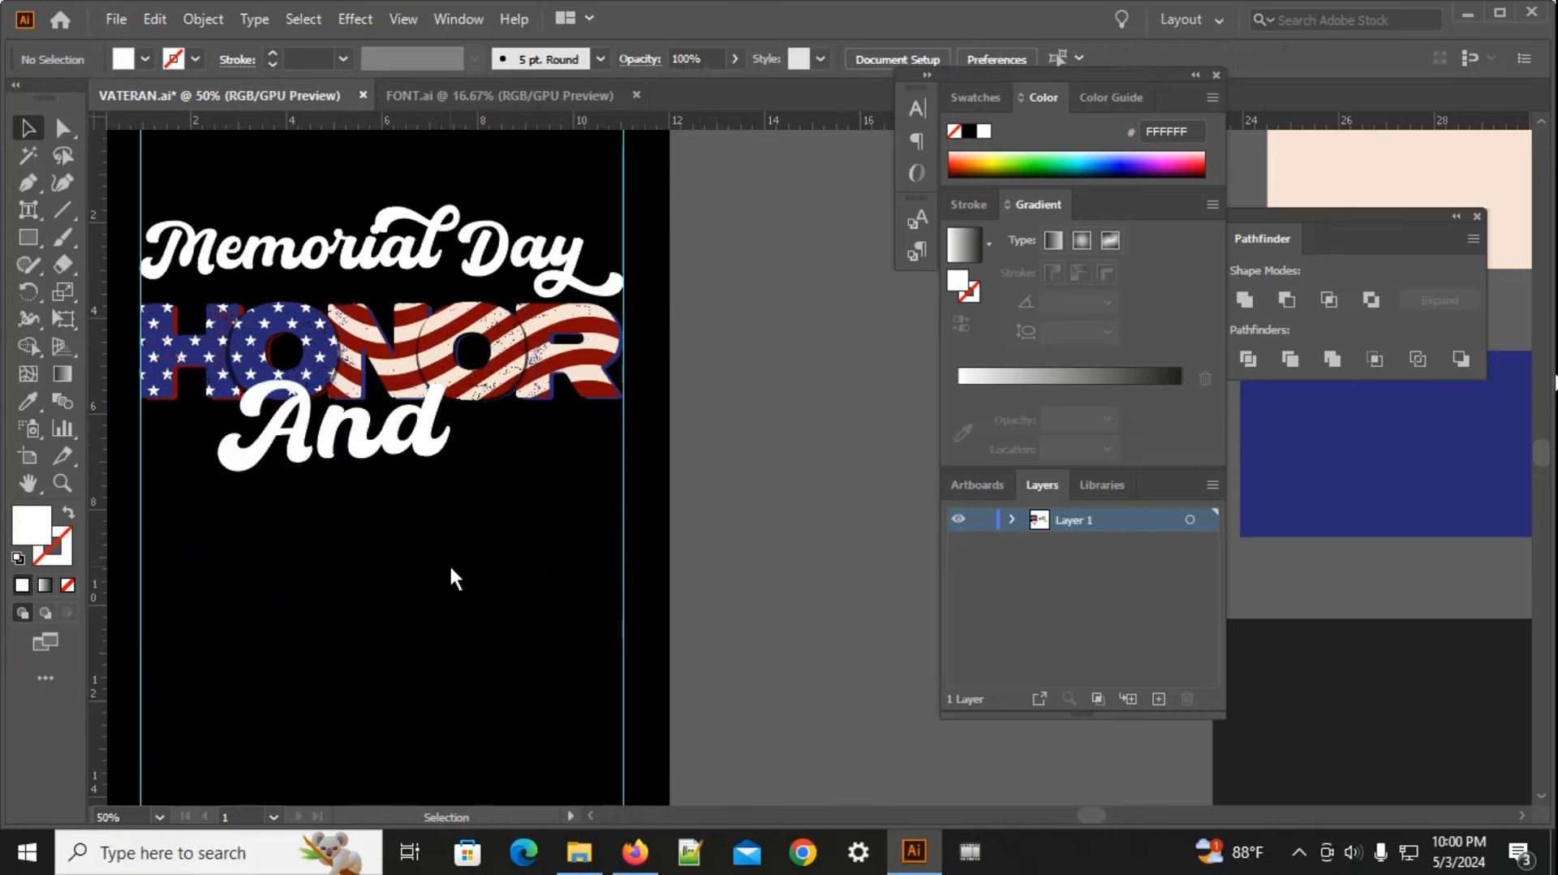
left_click(379, 446)
left_click(403, 616)
scroll(402, 616, "down", 6)
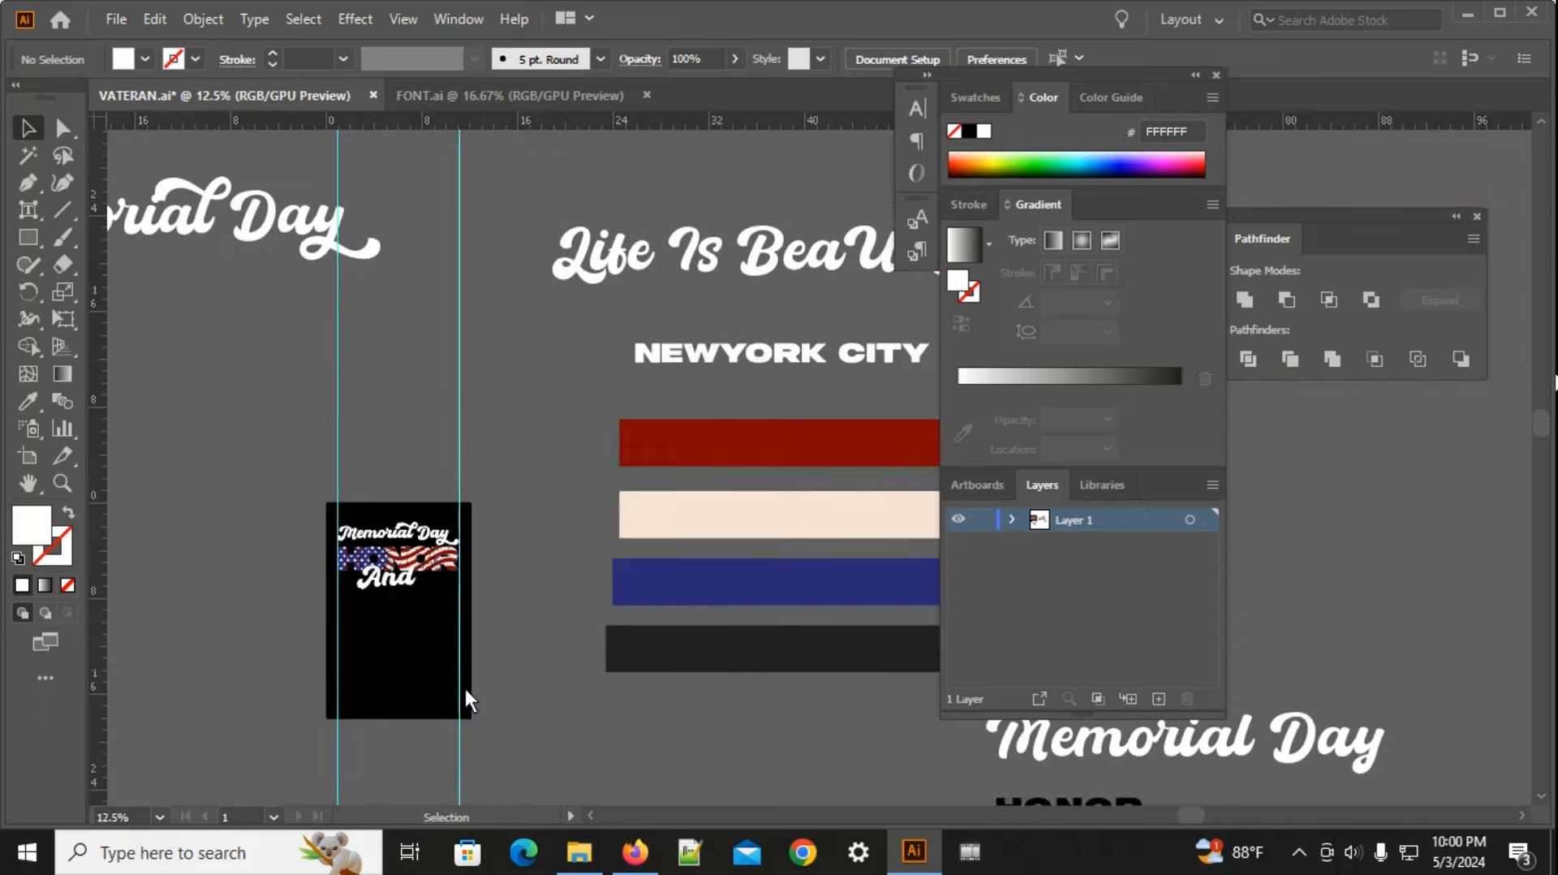
Step: Copy the black REMEMBER text from the spare wording beyond the colour bars onto the artboard over HONOR
left_click_drag(562, 714, 242, 489)
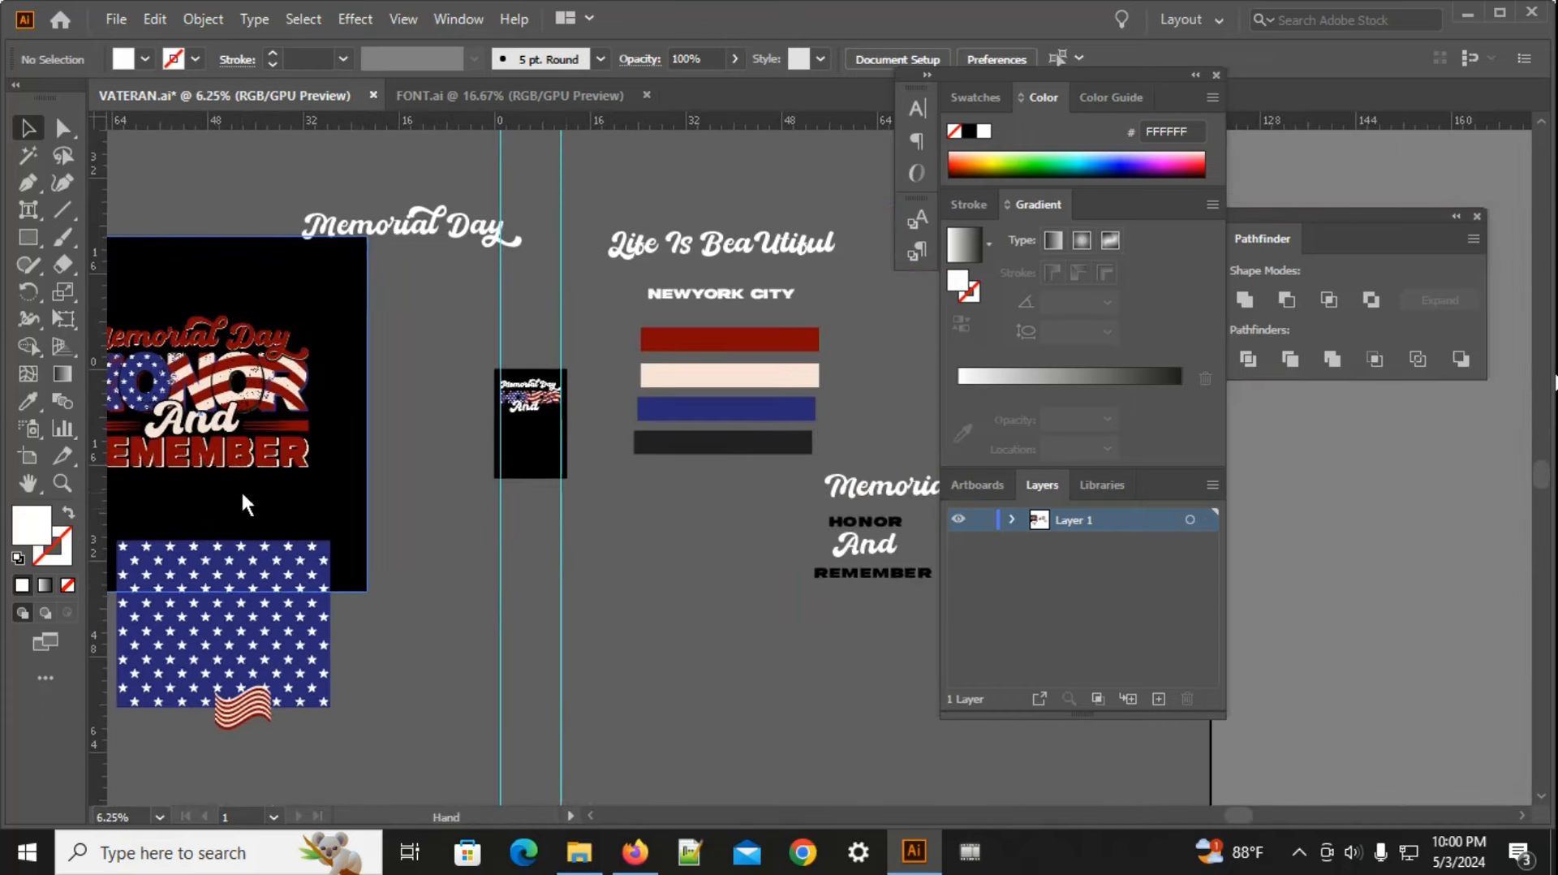
left_click_drag(841, 573, 532, 415)
scroll(532, 416, "up", 2)
Step: Convert the copied REMEMBER text to outlines and fill it with the red colour bar's colour, 820707
right_click(597, 339)
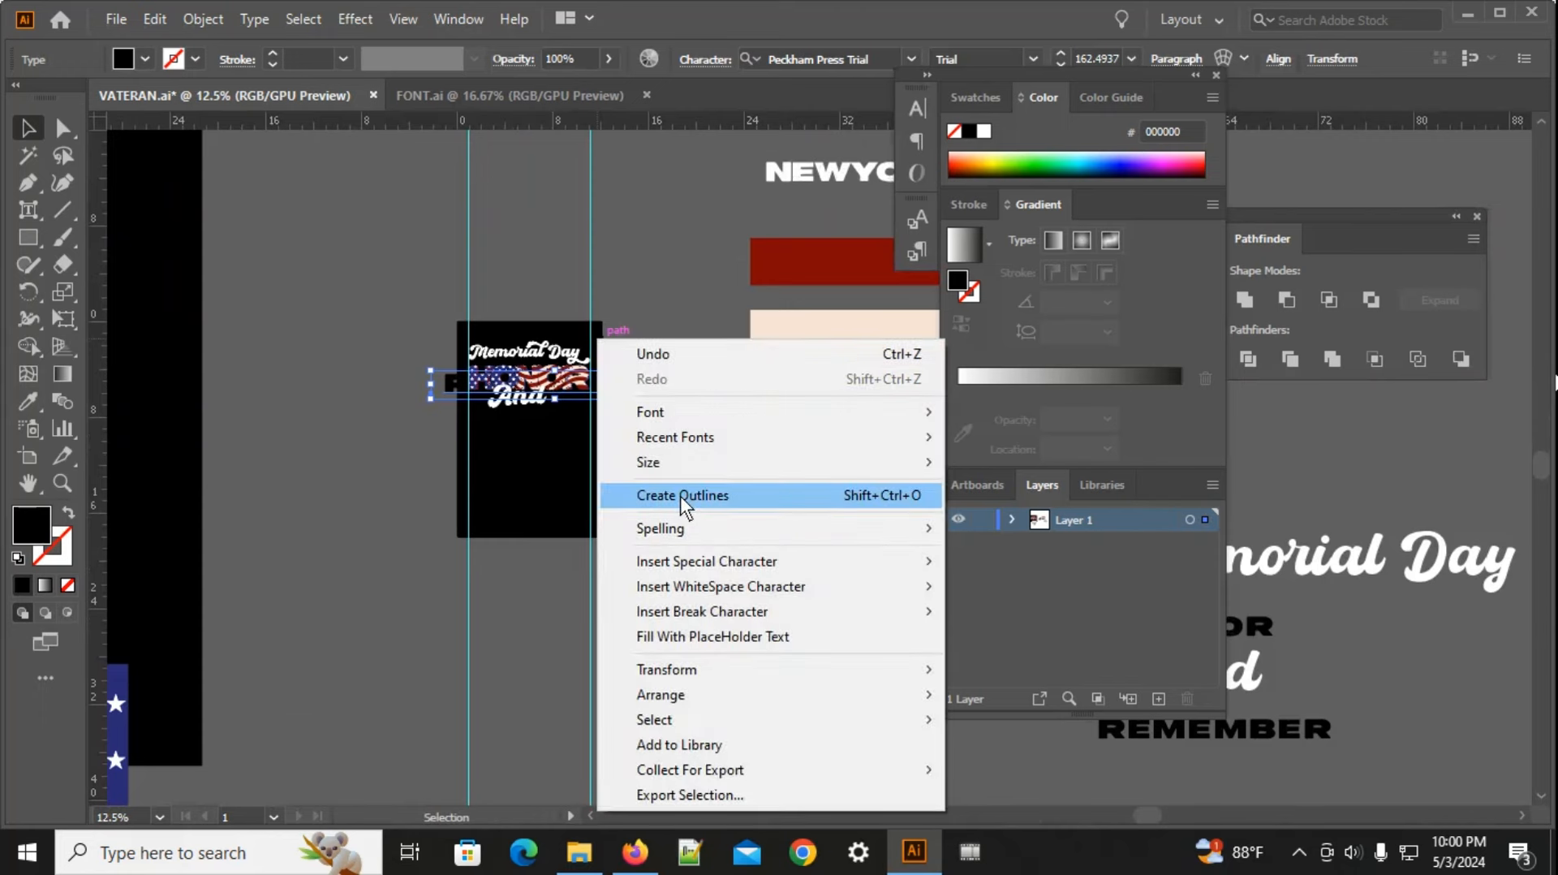
left_click(680, 495)
key("i")
left_click(841, 268)
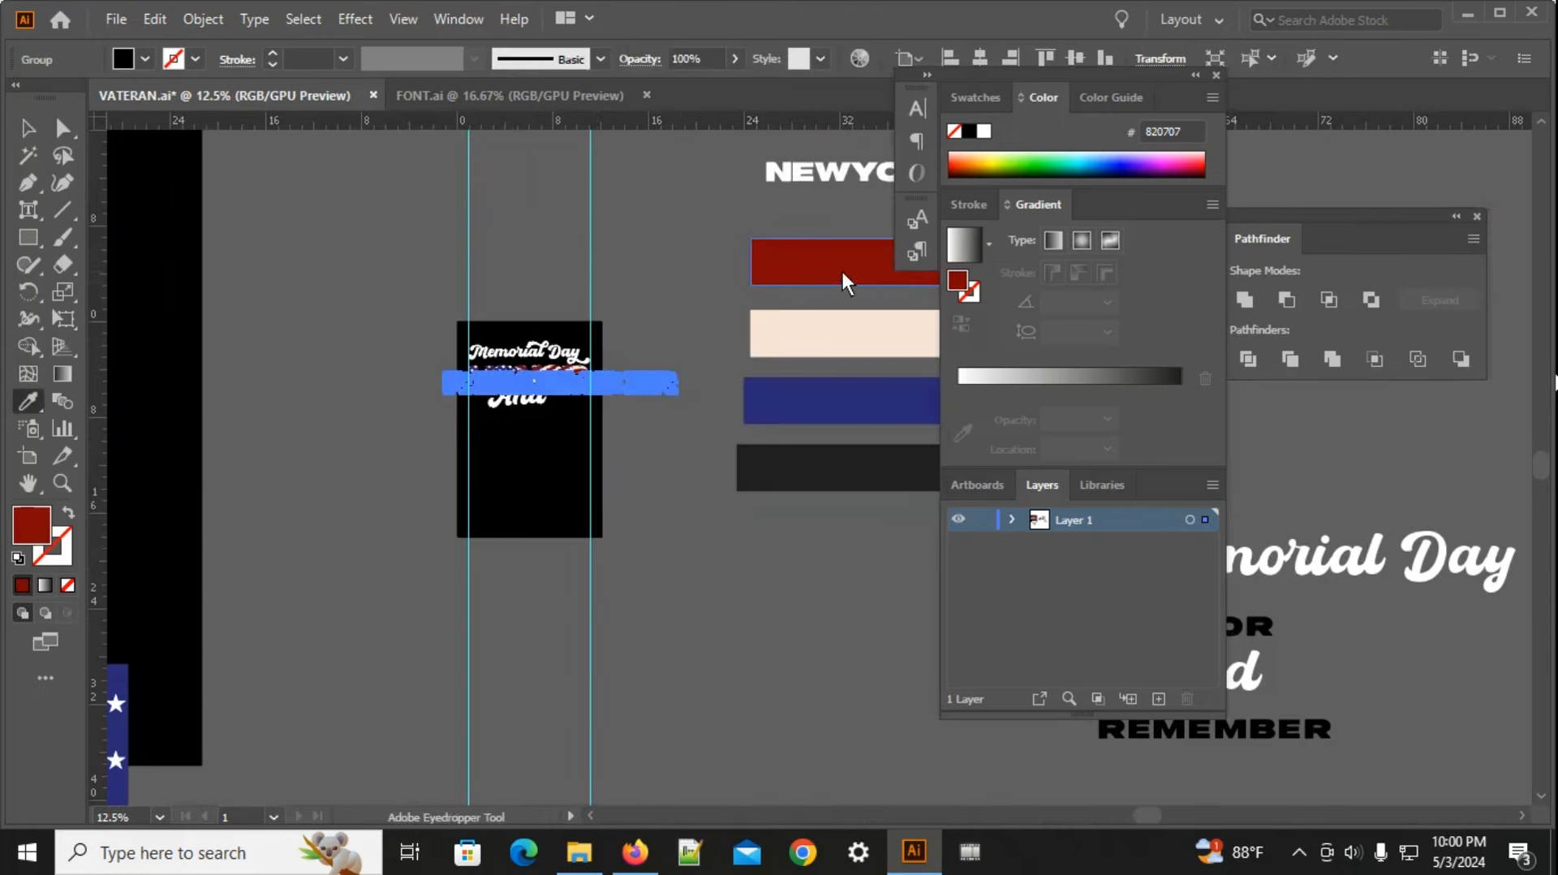
Step: Move the red REMEMBER outlines below And and centre them horizontally on the artboard
scroll(587, 362, "up", 3)
left_click(28, 127)
left_click(341, 504)
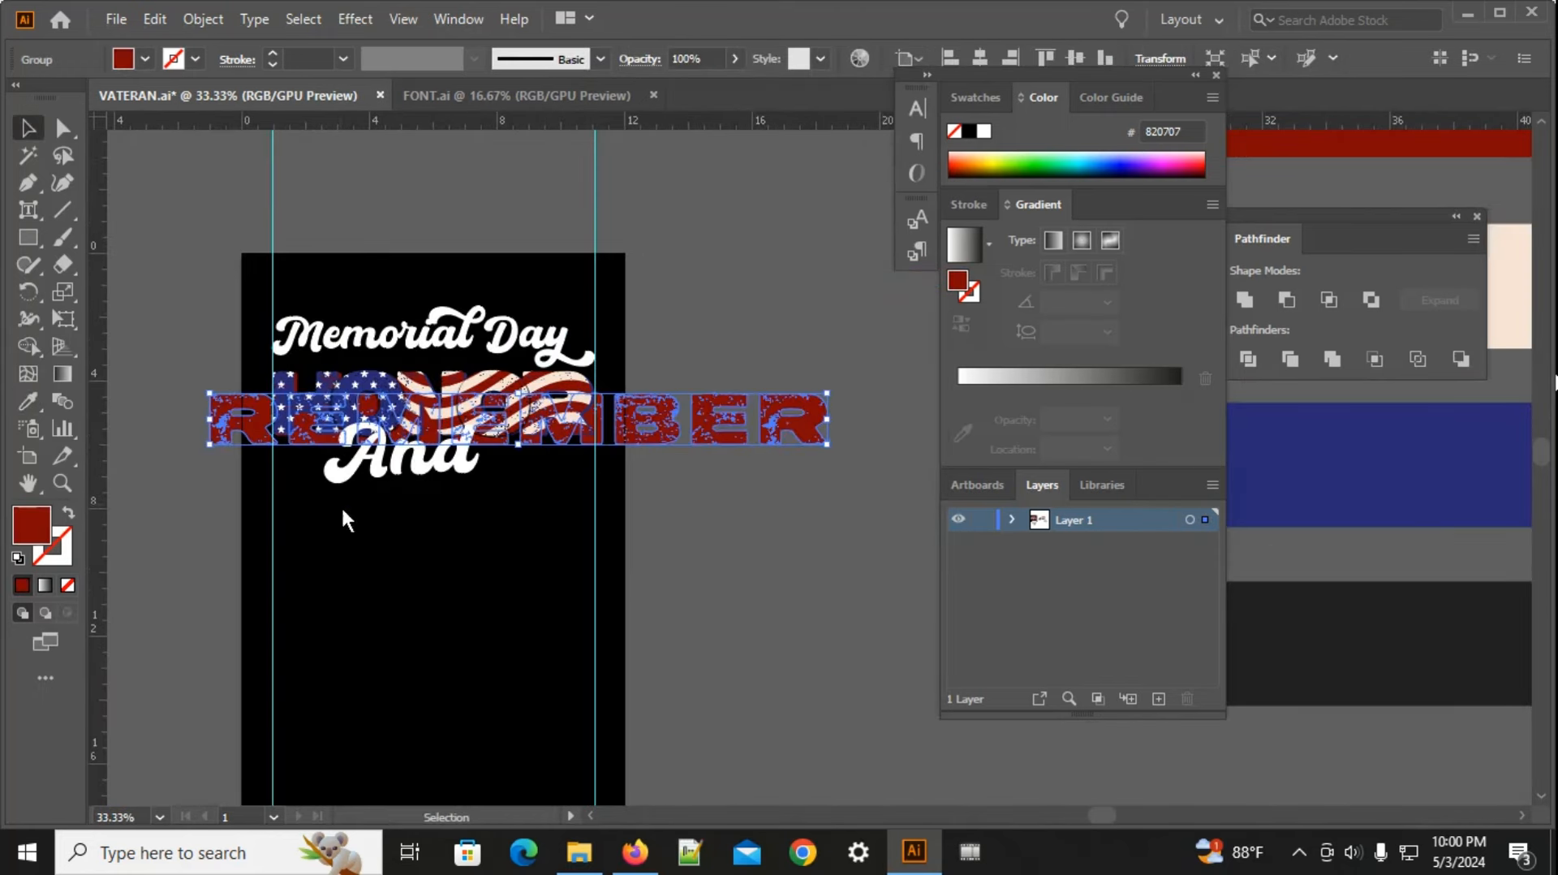
left_click_drag(639, 426, 592, 514)
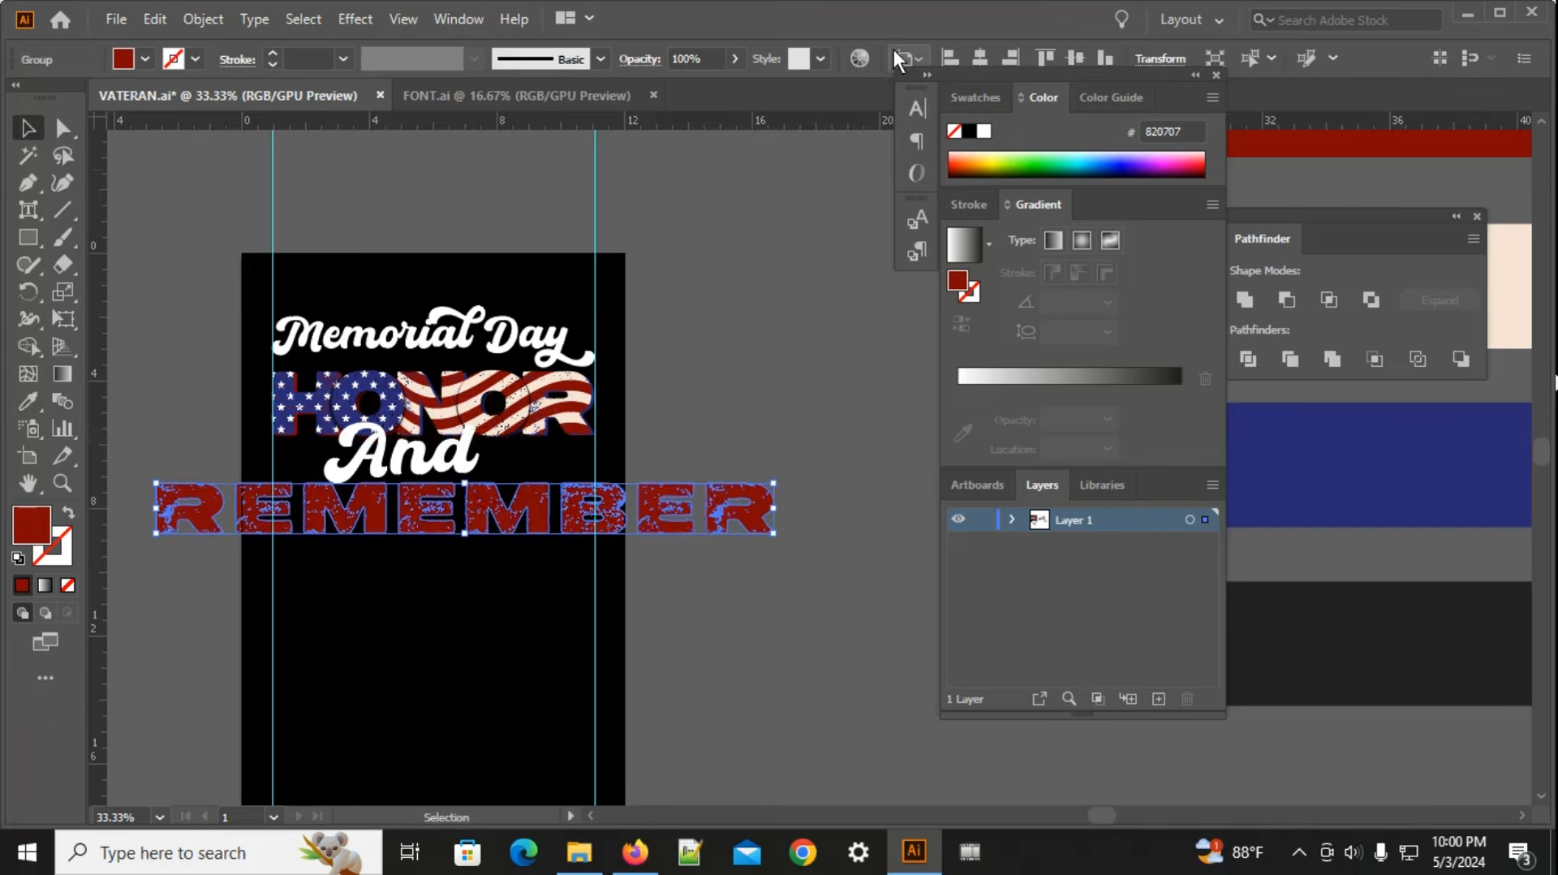
left_click(974, 63)
Step: Scale the REMEMBER outlines down proportionally to about 10 in wide so they span the two vertical guides
scroll(727, 534, "up", 3)
left_click_drag(763, 476, 321, 475)
key("ctrl+minus")
key("ctrl+minus")
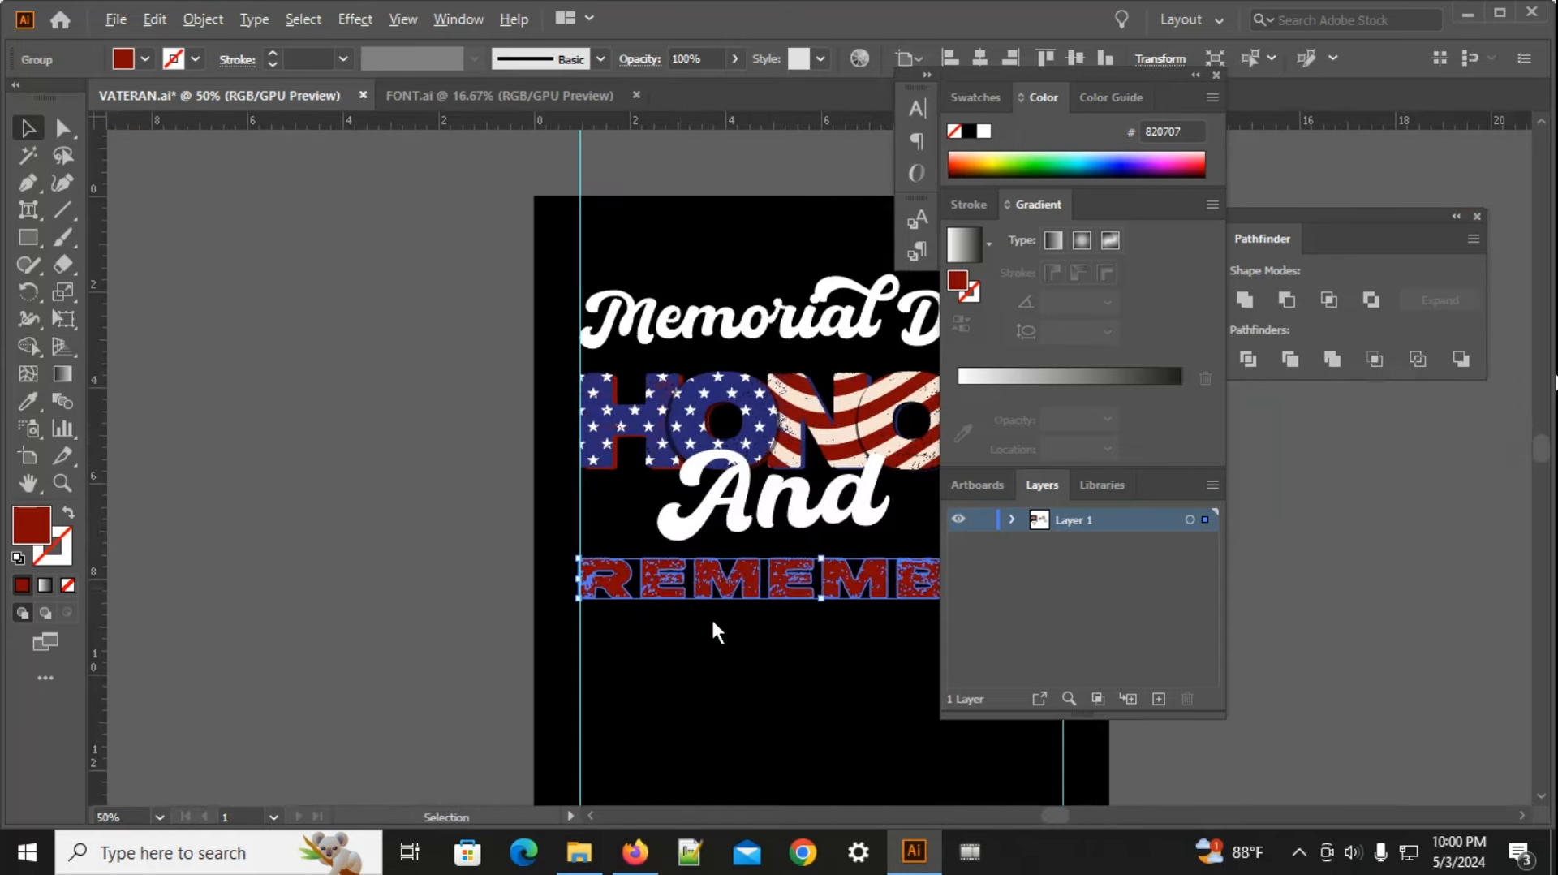
scroll(713, 621, "up", 1)
left_click_drag(789, 656, 521, 666)
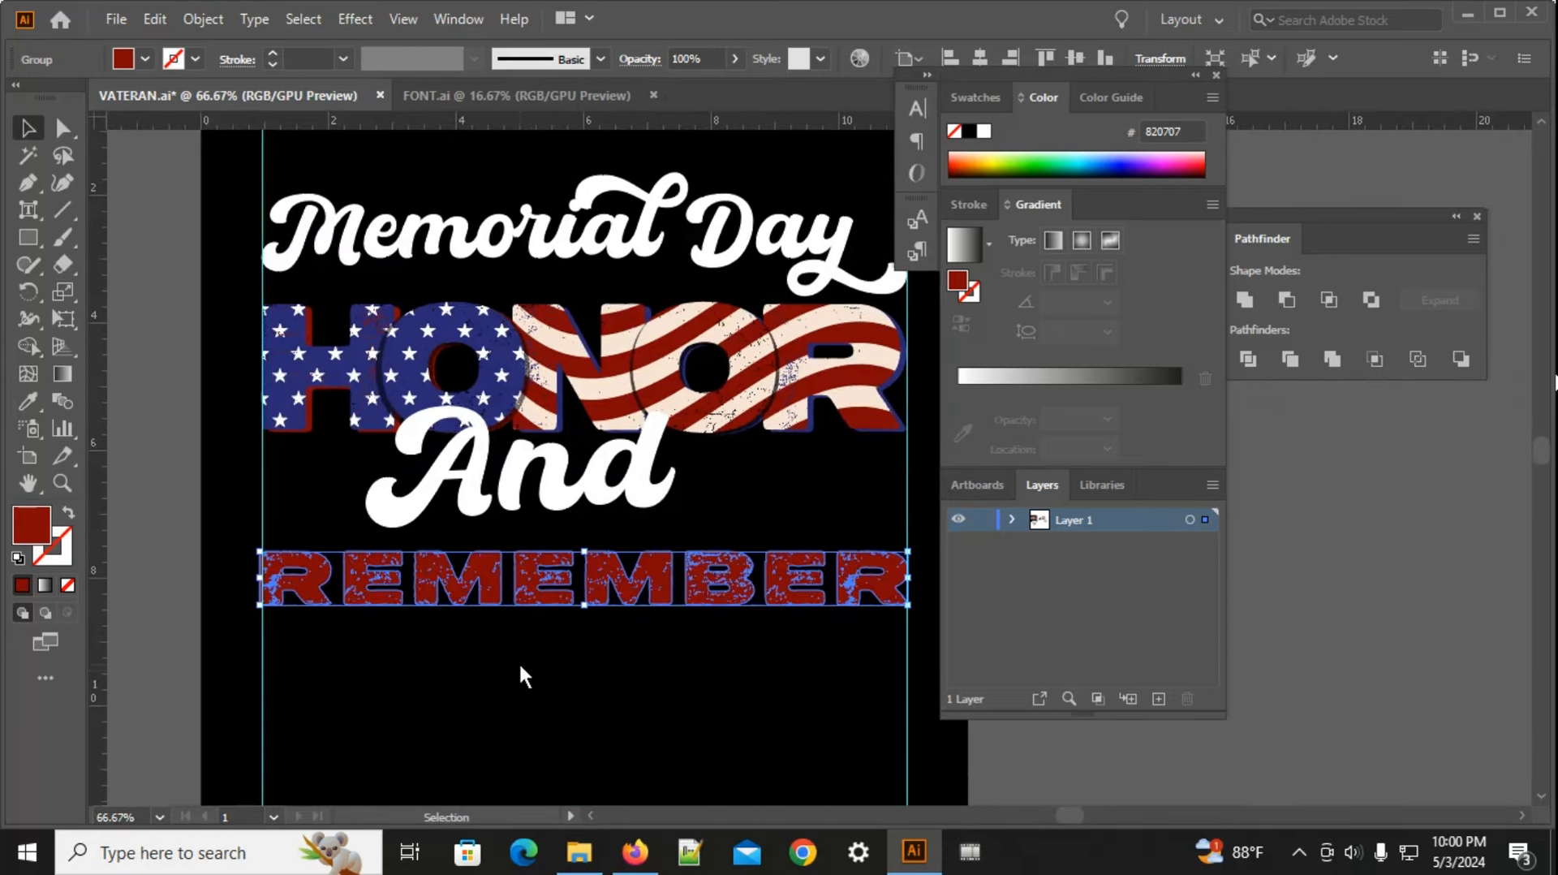
Step: Nudge REMEMBER up close beneath And, stretch it to about 1.1 in tall and deselect it
key("Up")
key("Up")
key("Up")
key("Up")
key("Up")
key("Up")
key("Up")
key("Up")
key("Up")
key("Up")
key("Up")
key("Up")
key("Up")
key("Up")
key("Up")
key("Up")
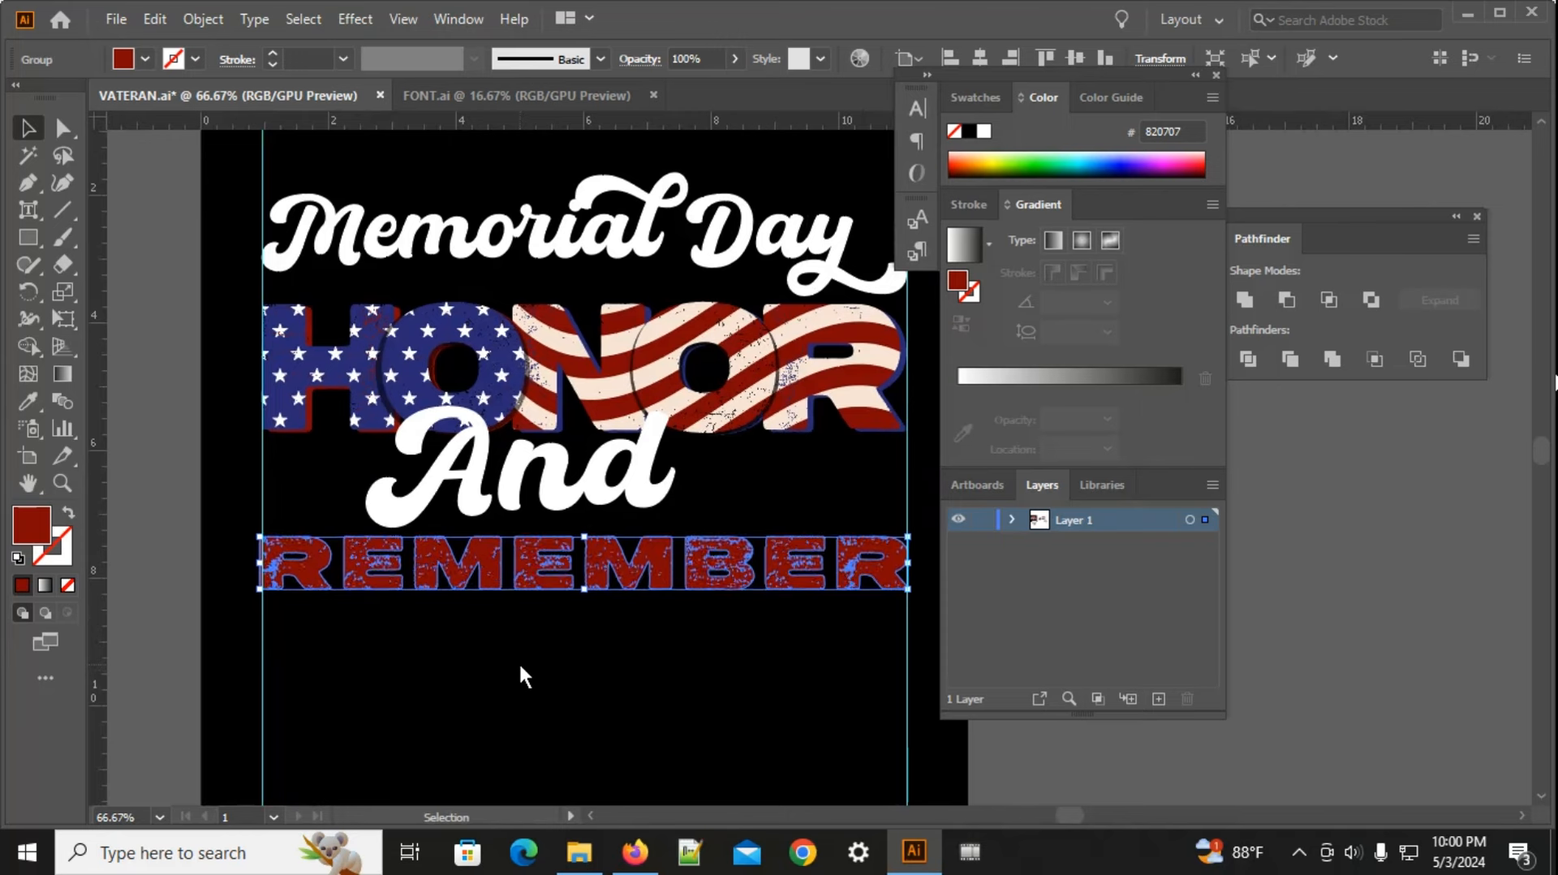
key("Up")
key("Up")
key("Up")
key("Up")
key("Up")
key("Up")
key("Up")
key("Up")
key("Up")
key("Up")
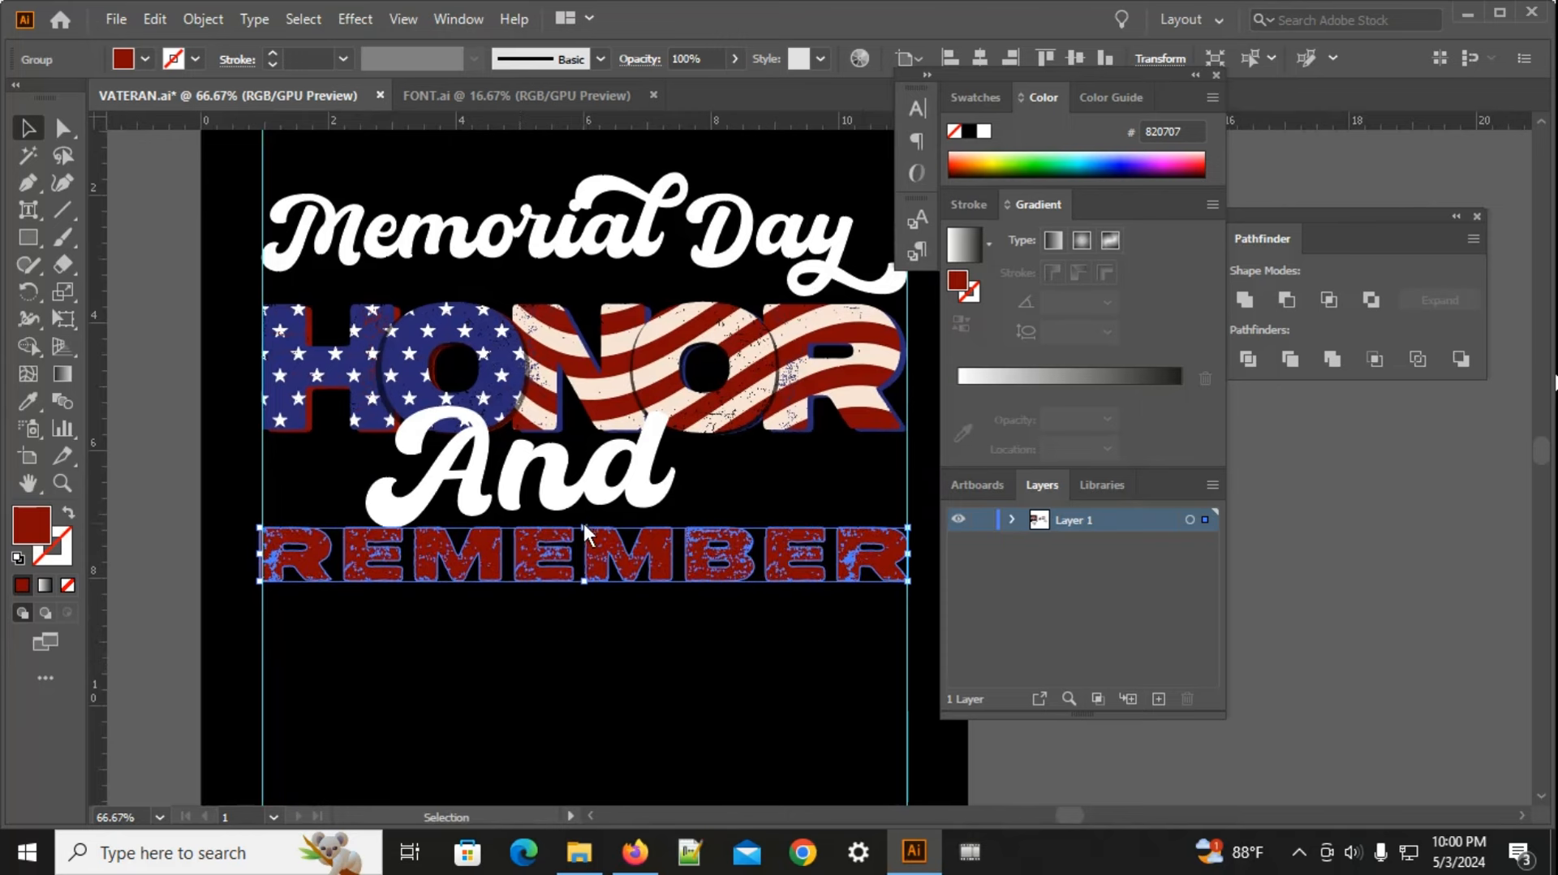
left_click_drag(582, 523, 583, 516)
left_click(612, 737)
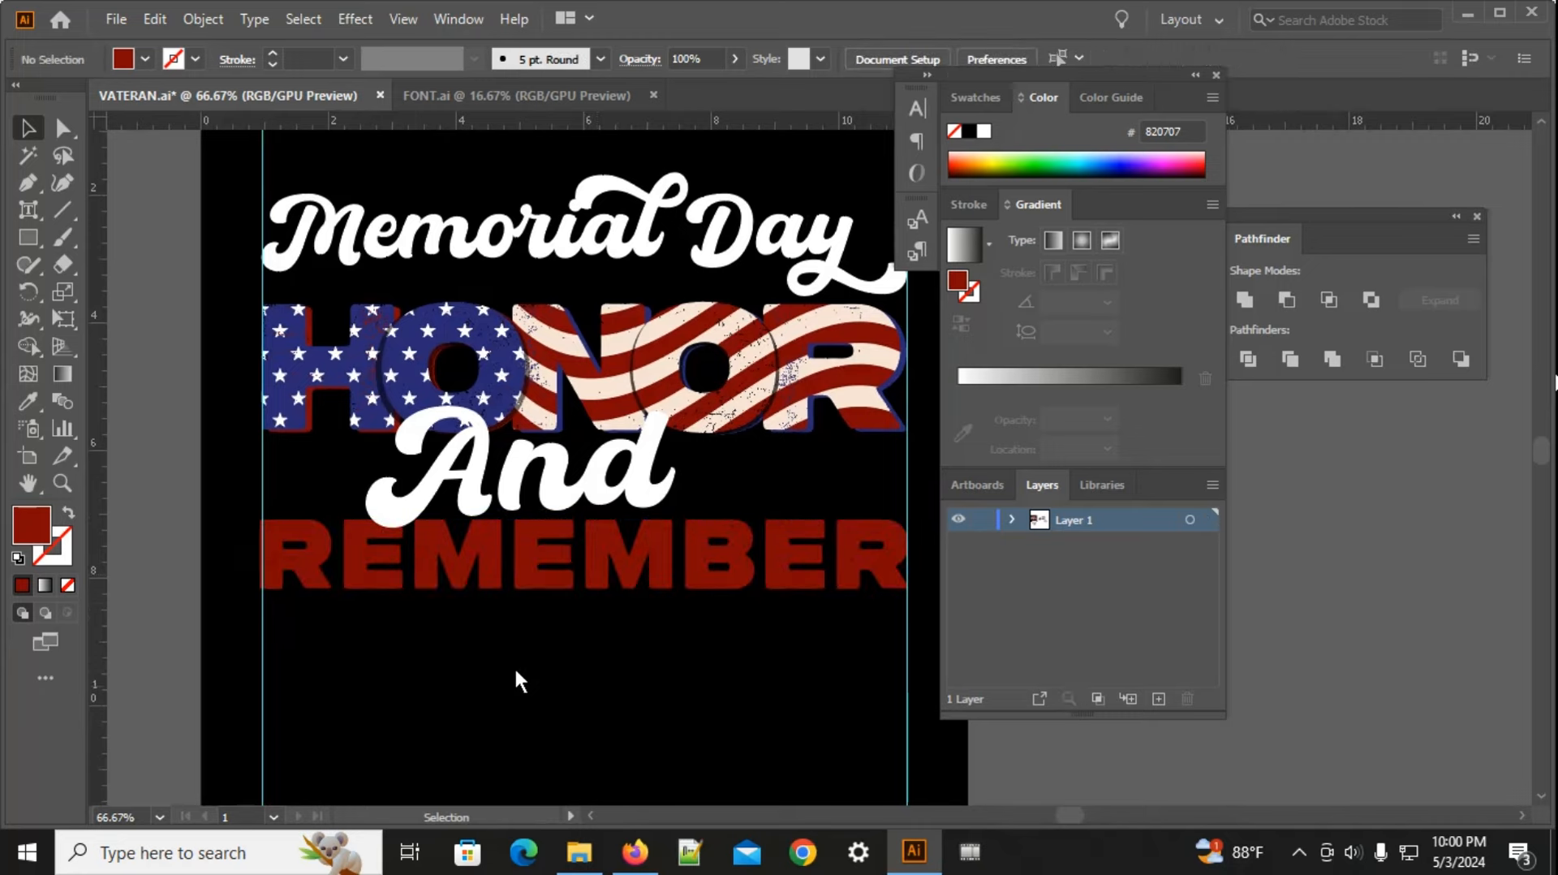
Step: Close the floating Color, Gradient and Layers panels and narrow REMEMBER so both its edges meet the vertical guides
scroll(425, 556, "up", 2)
left_click(212, 622)
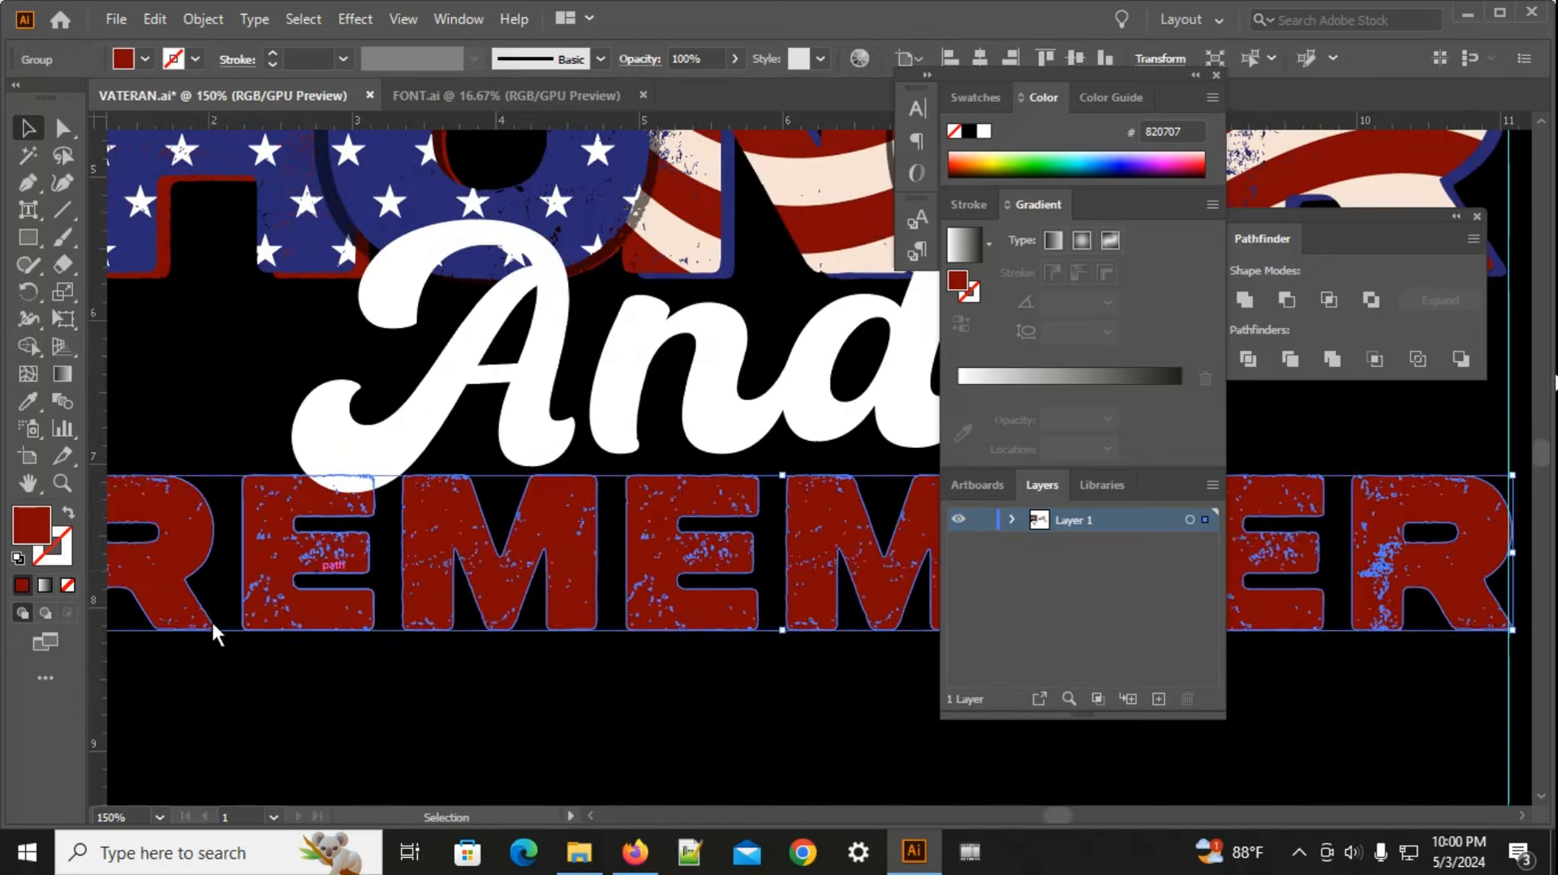
left_click_drag(211, 620, 547, 641)
scroll(386, 527, "up", 2)
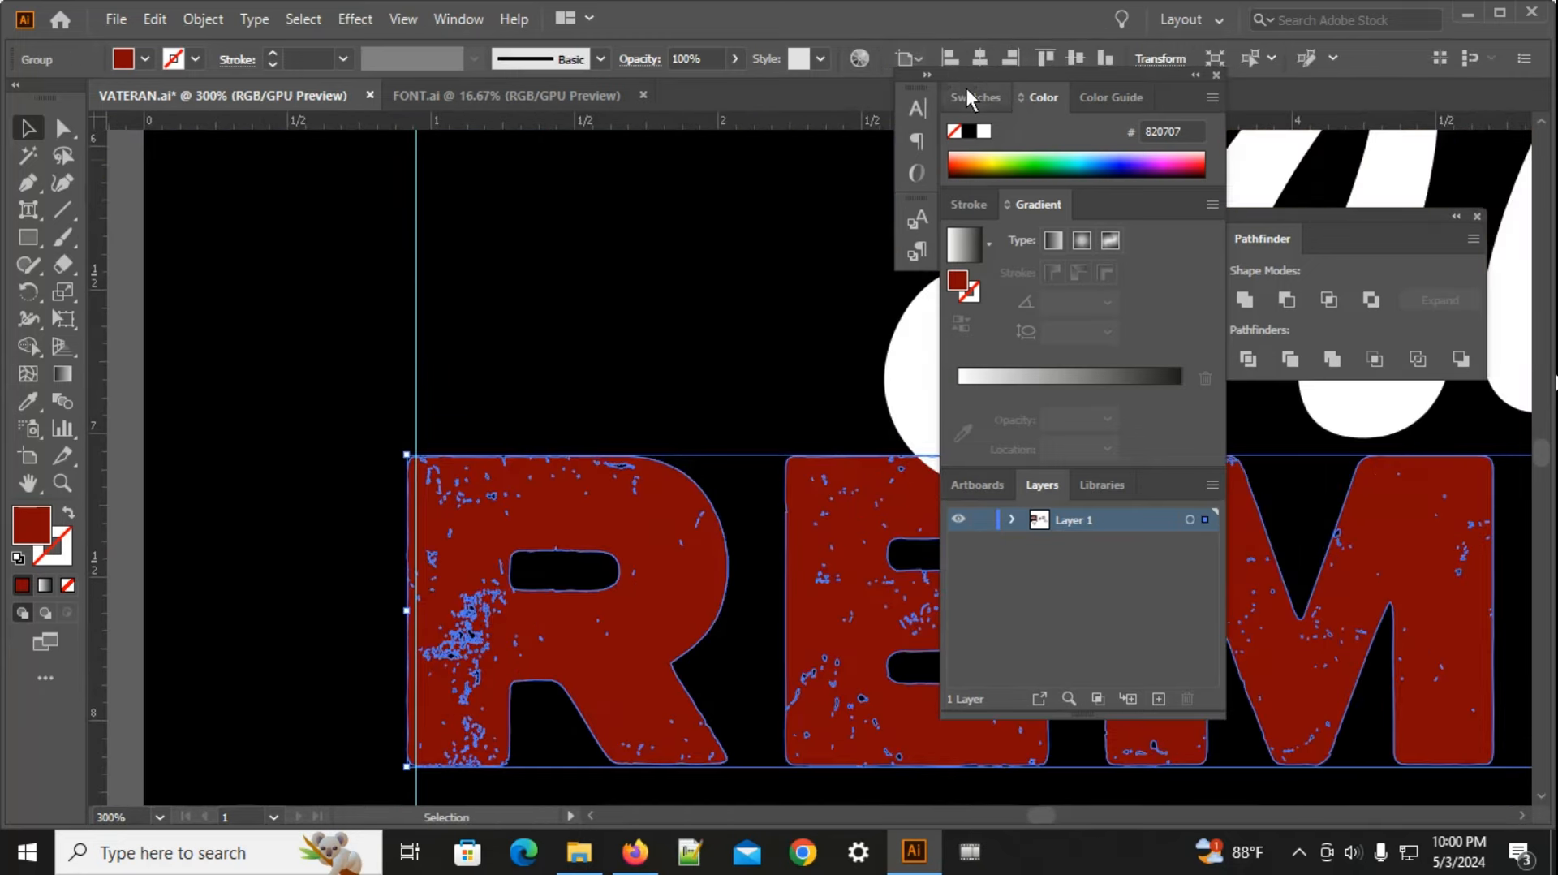
left_click_drag(979, 69, 975, 69)
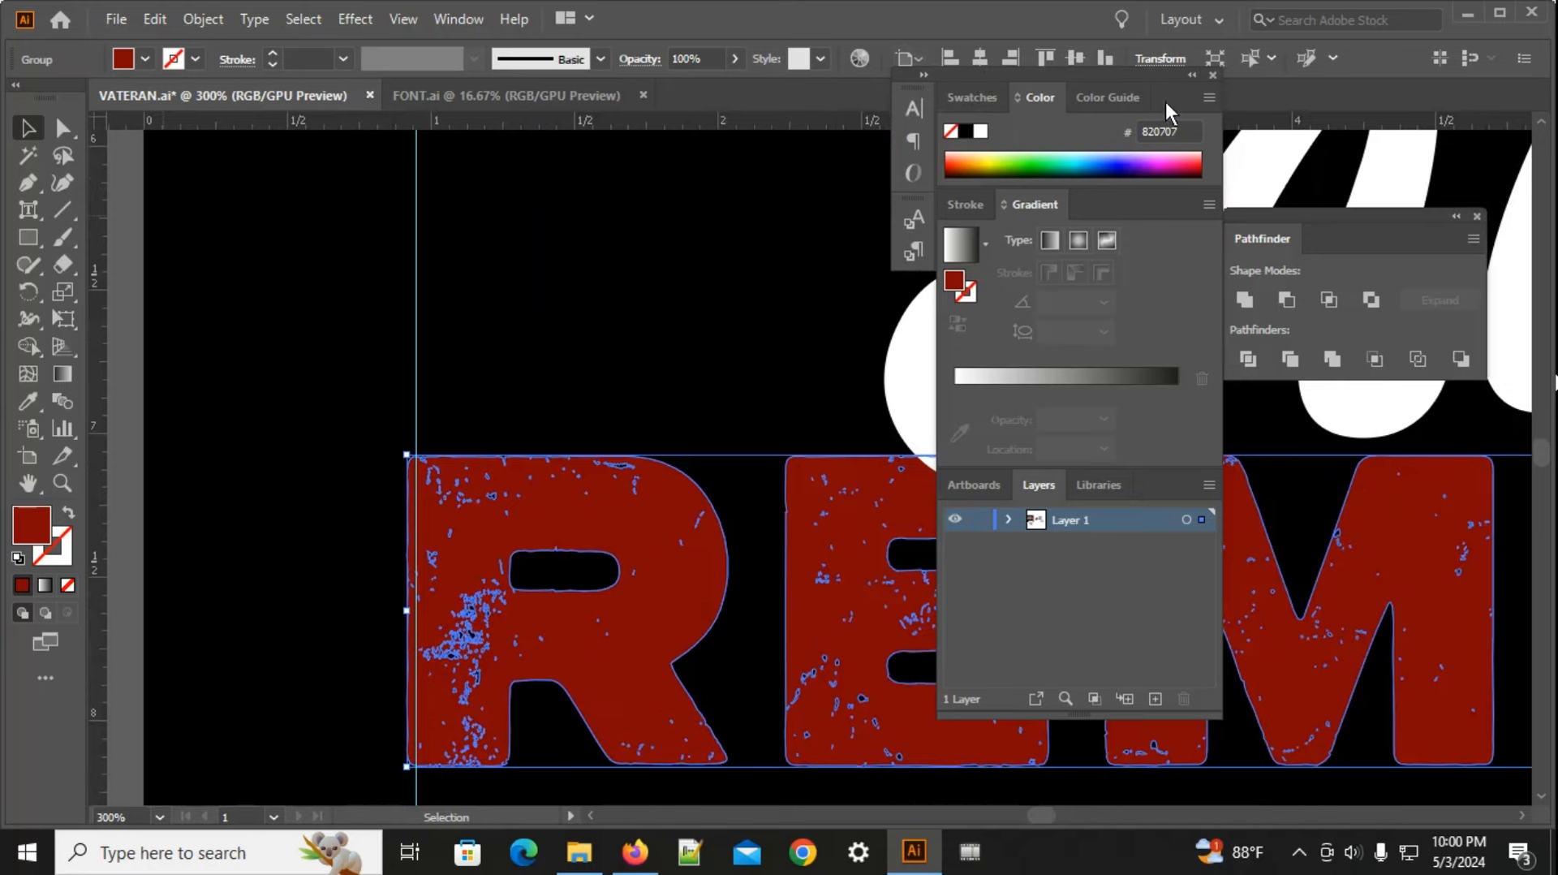
left_click(1214, 73)
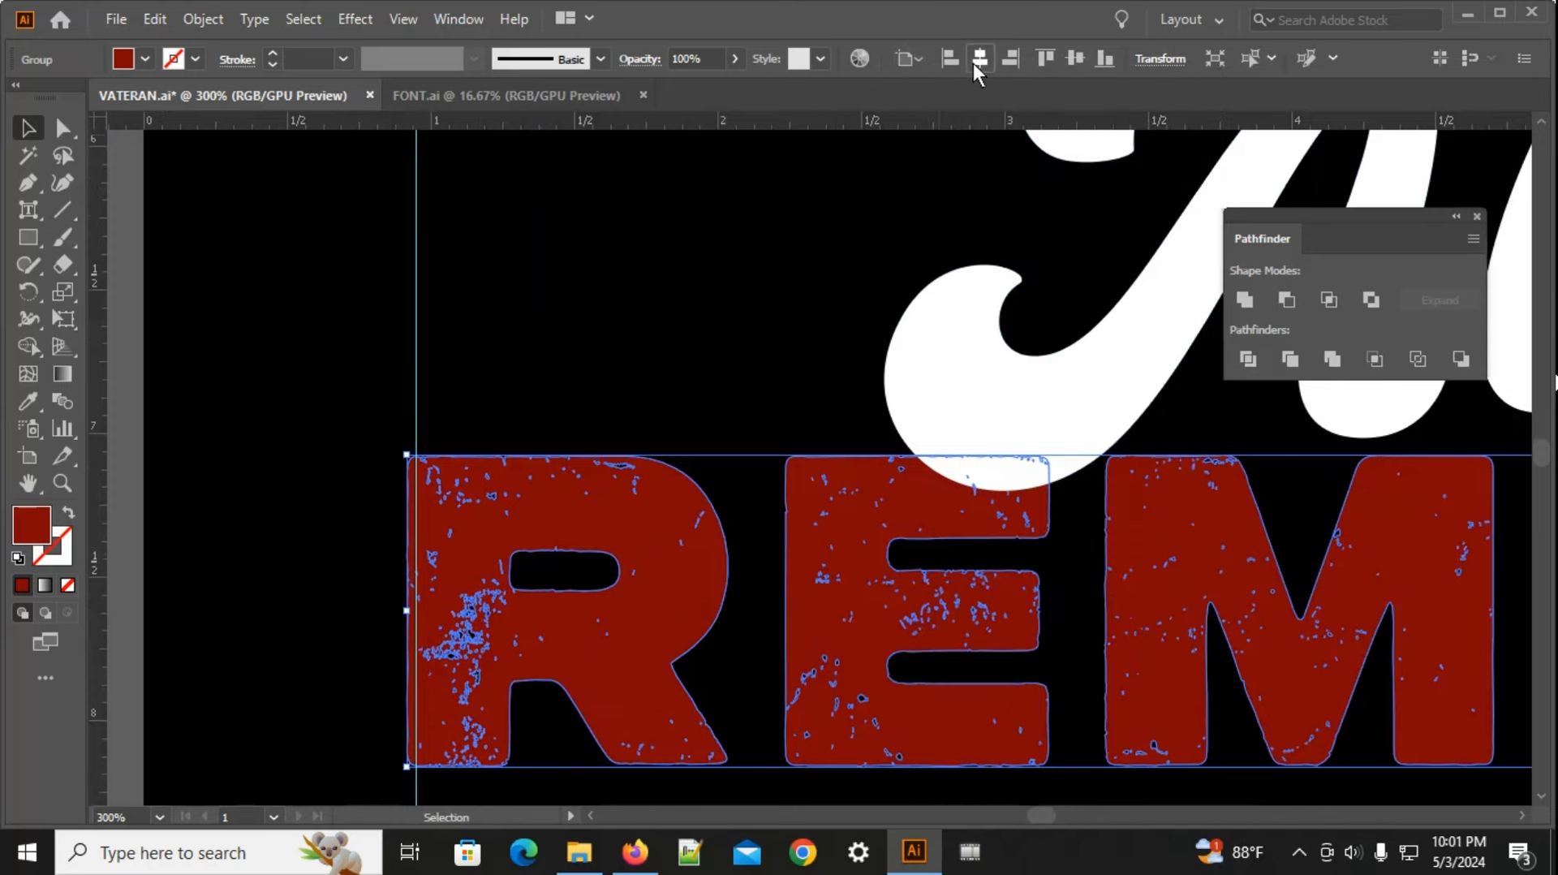
scroll(402, 606, "up", 2)
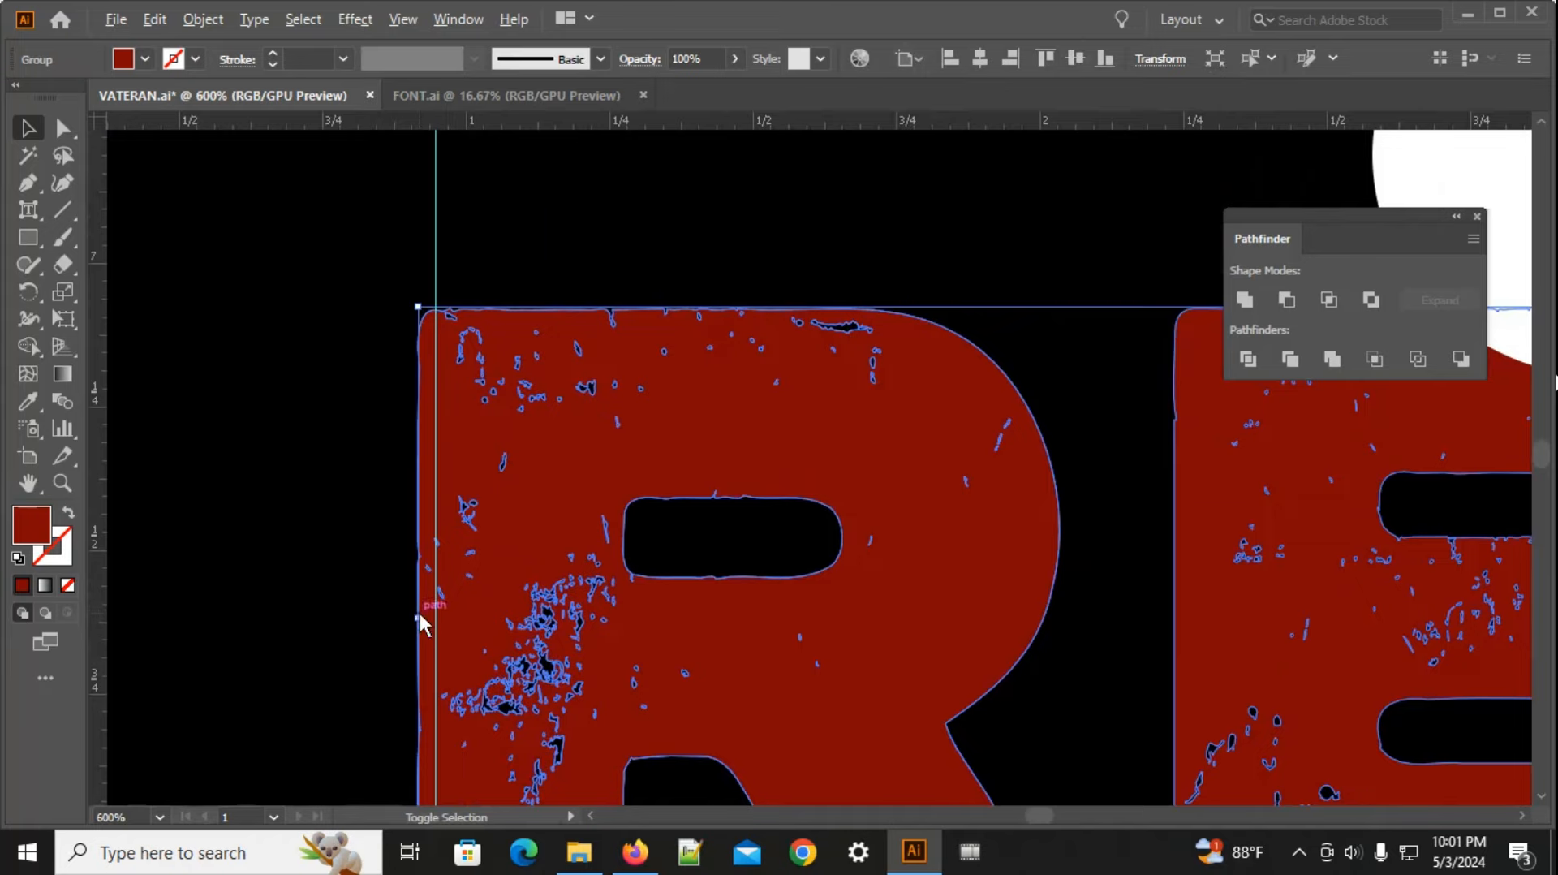
left_click_drag(420, 613, 435, 611)
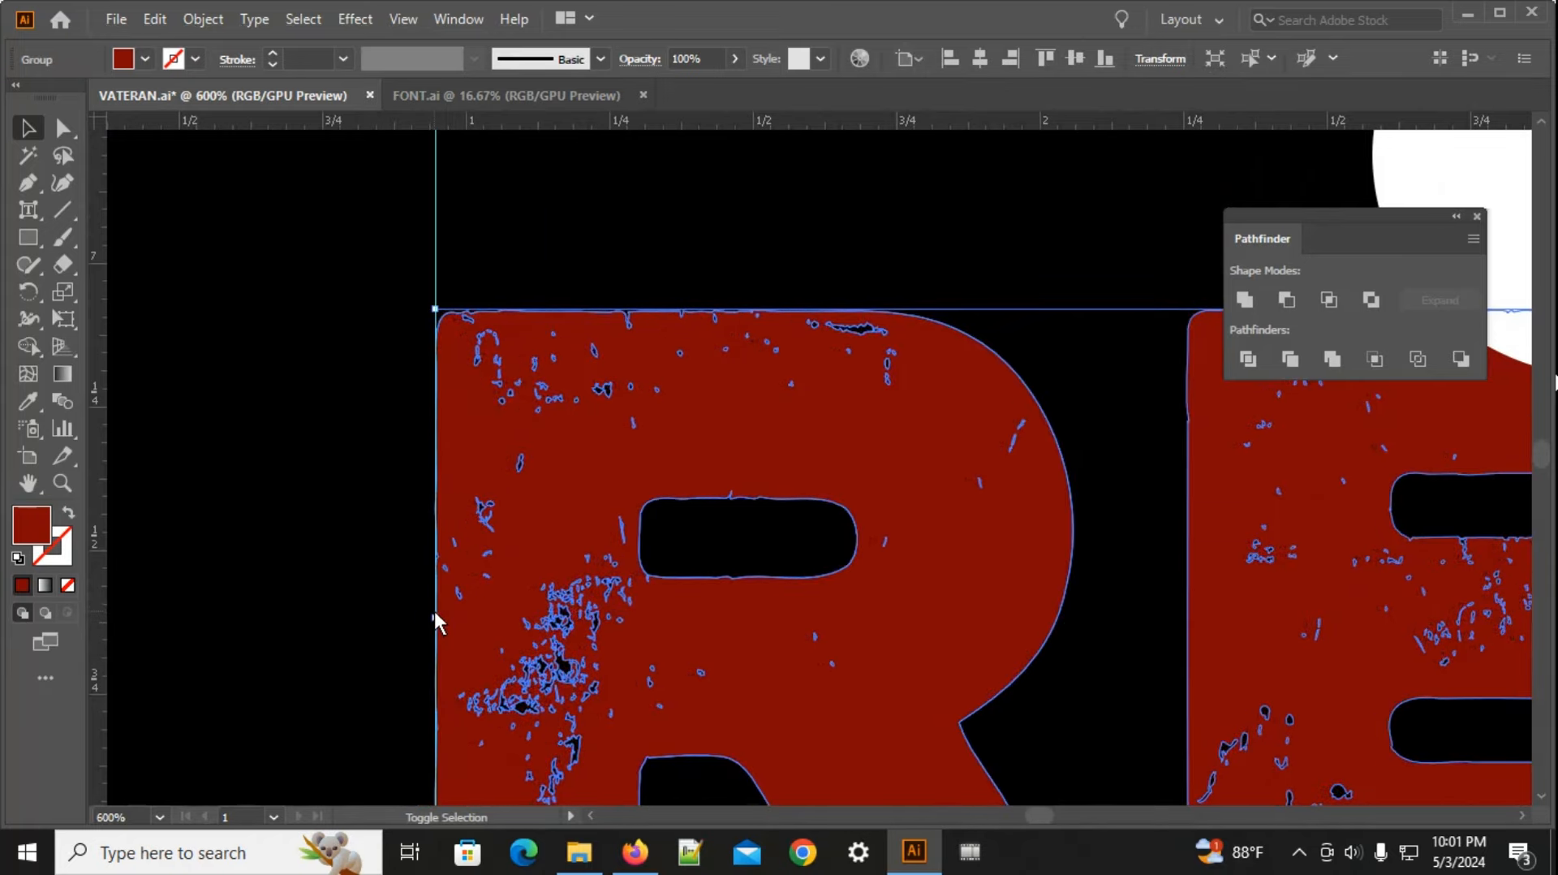
scroll(435, 611, "down", 4)
left_click_drag(1124, 541, 422, 463)
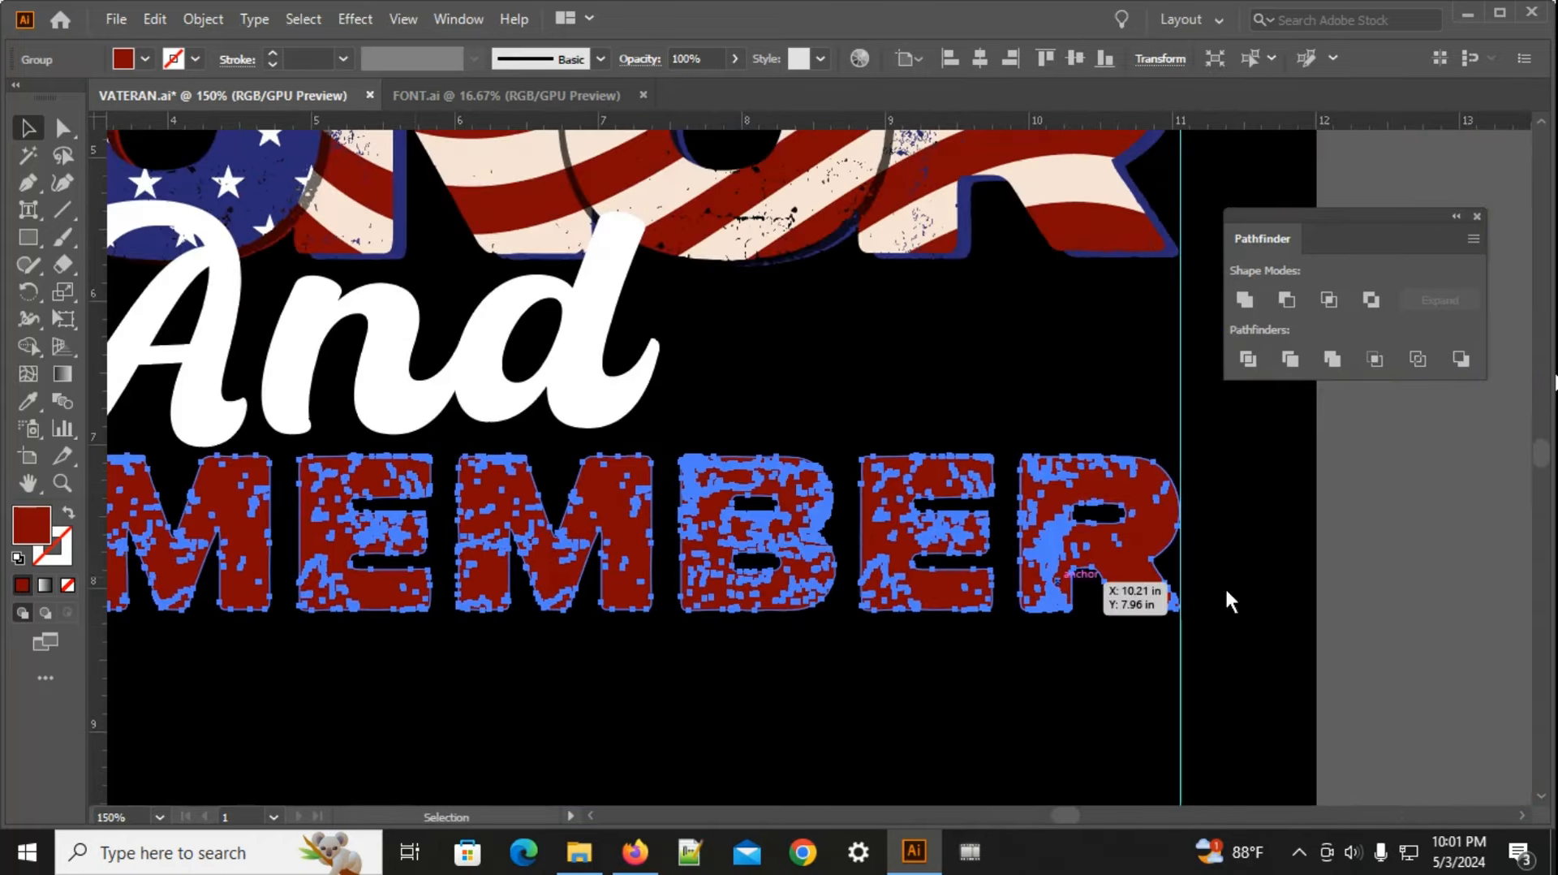
left_click(1292, 604)
scroll(1289, 613, "down", 5)
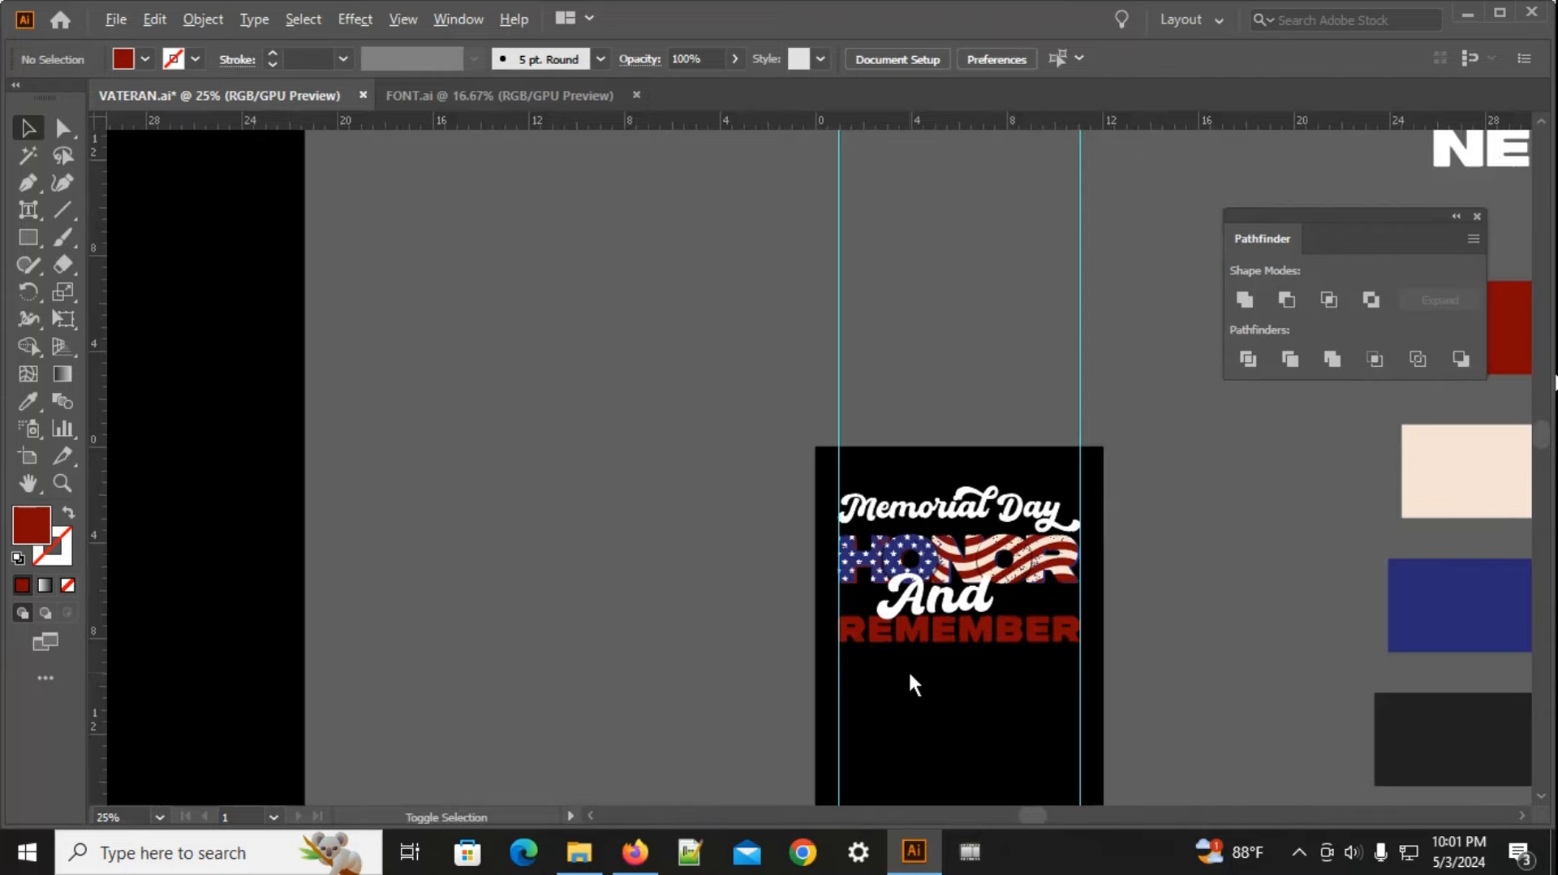
Step: Duplicate the red REMEMBER outlines with an offset of about 0.08 in to the right and 0.08 in down
scroll(910, 675, "down", 1)
scroll(910, 685, "up", 8)
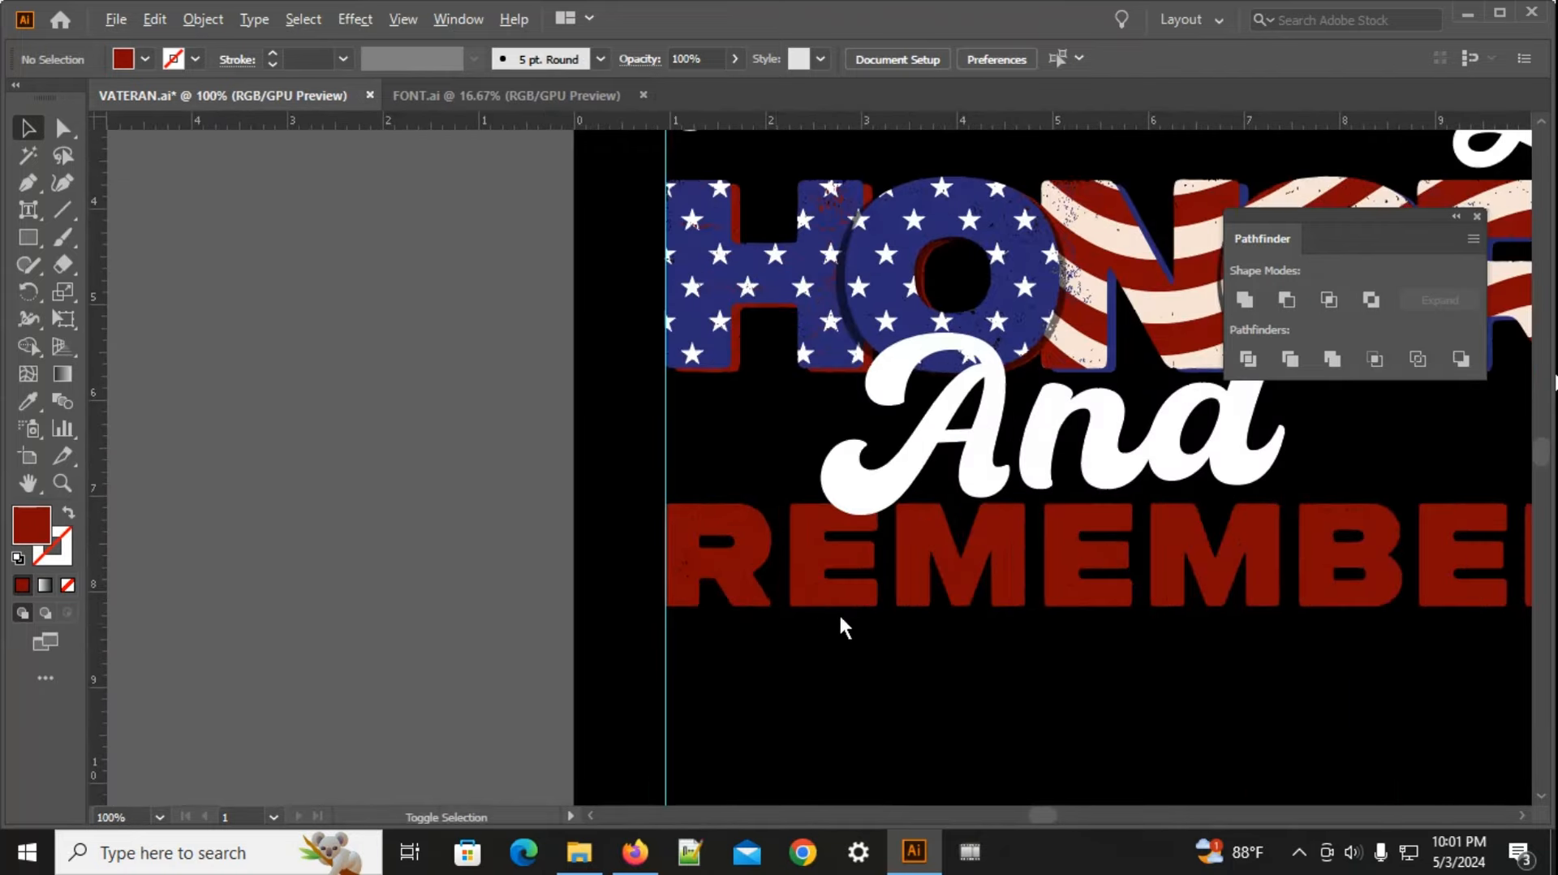
left_click(762, 591)
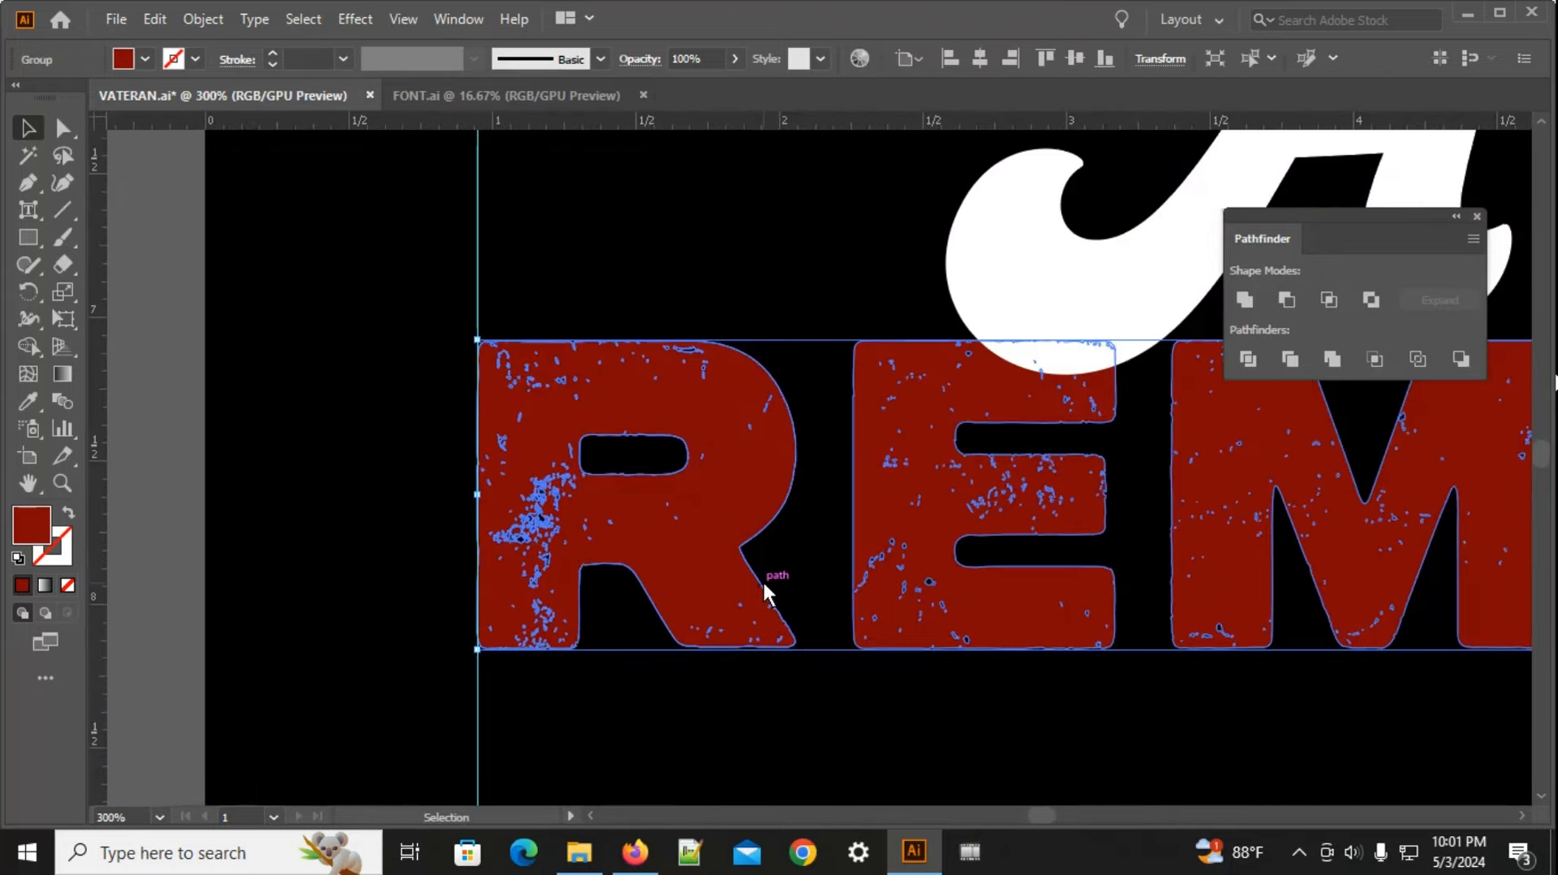
key("a")
key("v")
key("alt+Right")
key("alt+Right")
key("alt+Right")
key("alt+Right")
key("alt+Right")
key("alt+Right")
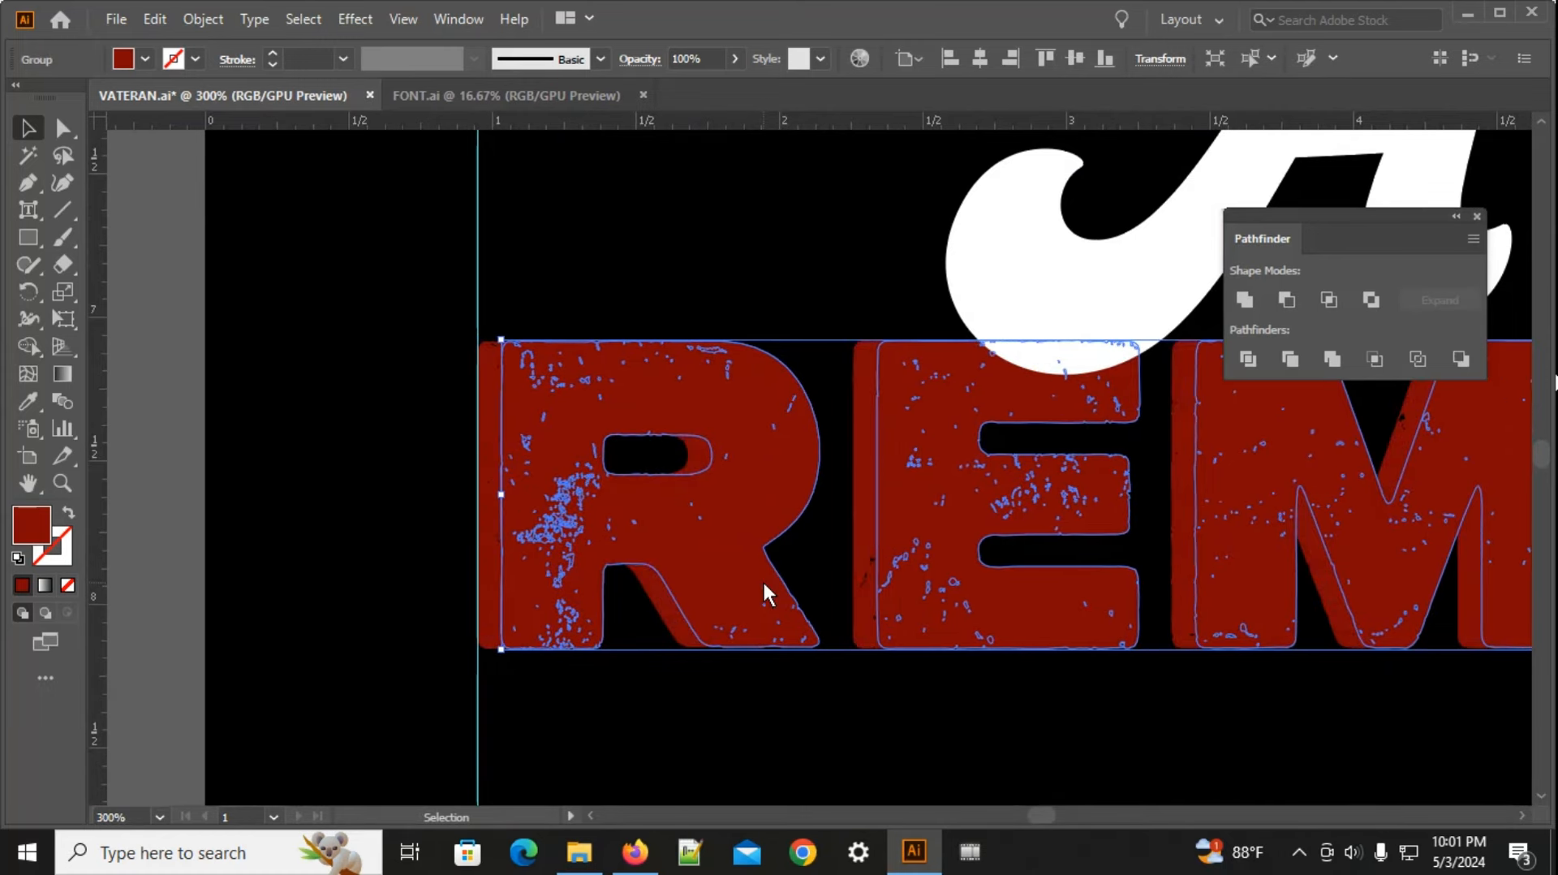
key("alt+Down")
key("alt+Down")
key("alt+Down")
key("alt+Down")
key("alt+Down")
key("alt+Down")
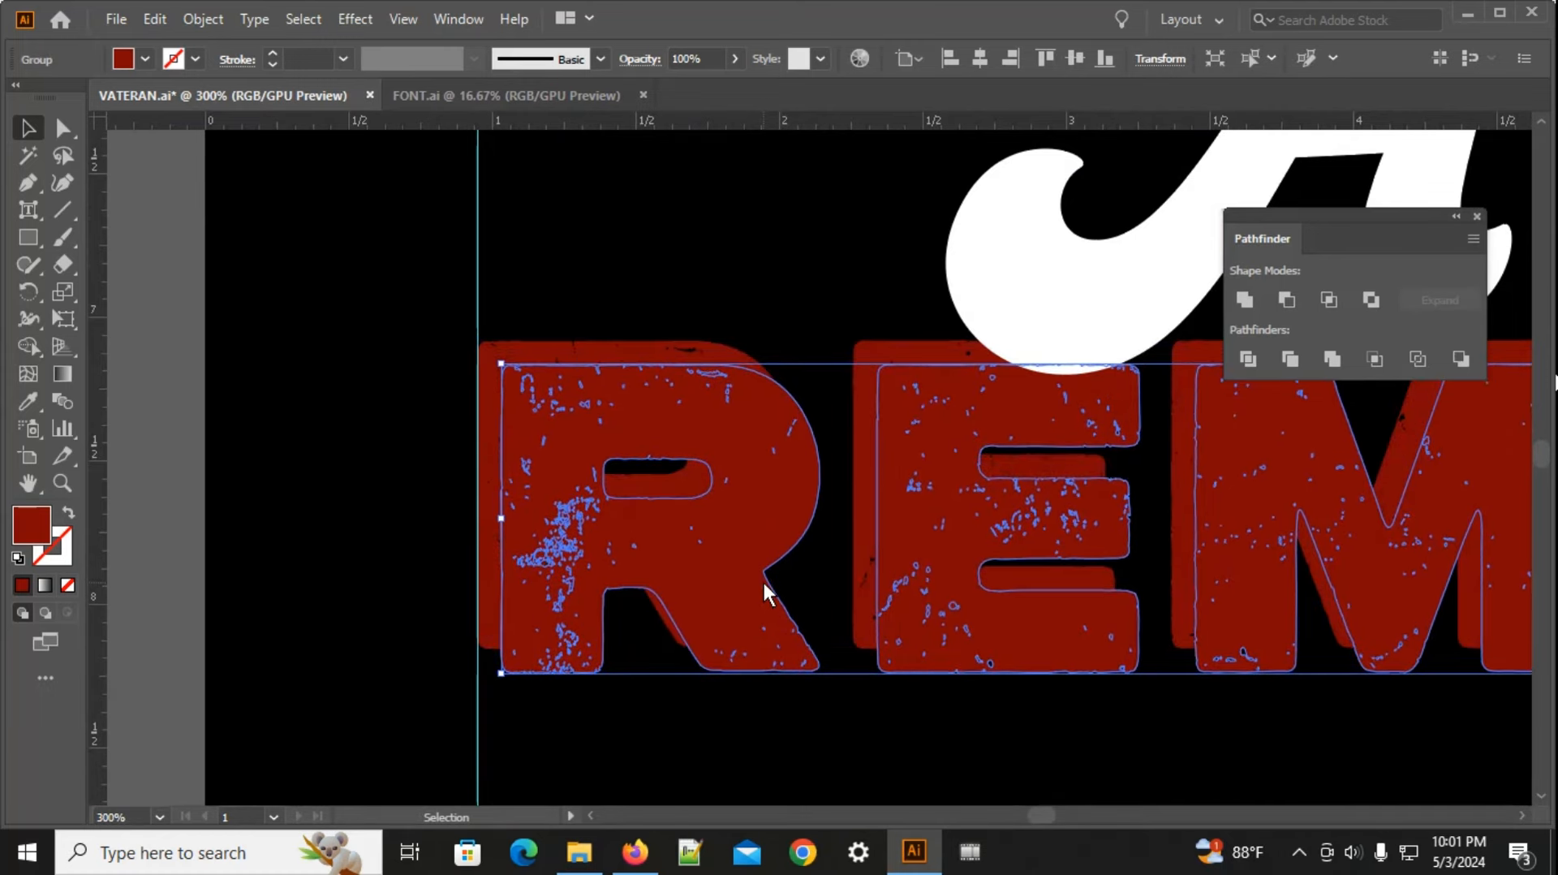
Step: Try the cream colour bar's colour as the fill of the offset REMEMBER copy
scroll(779, 568, "down", 5)
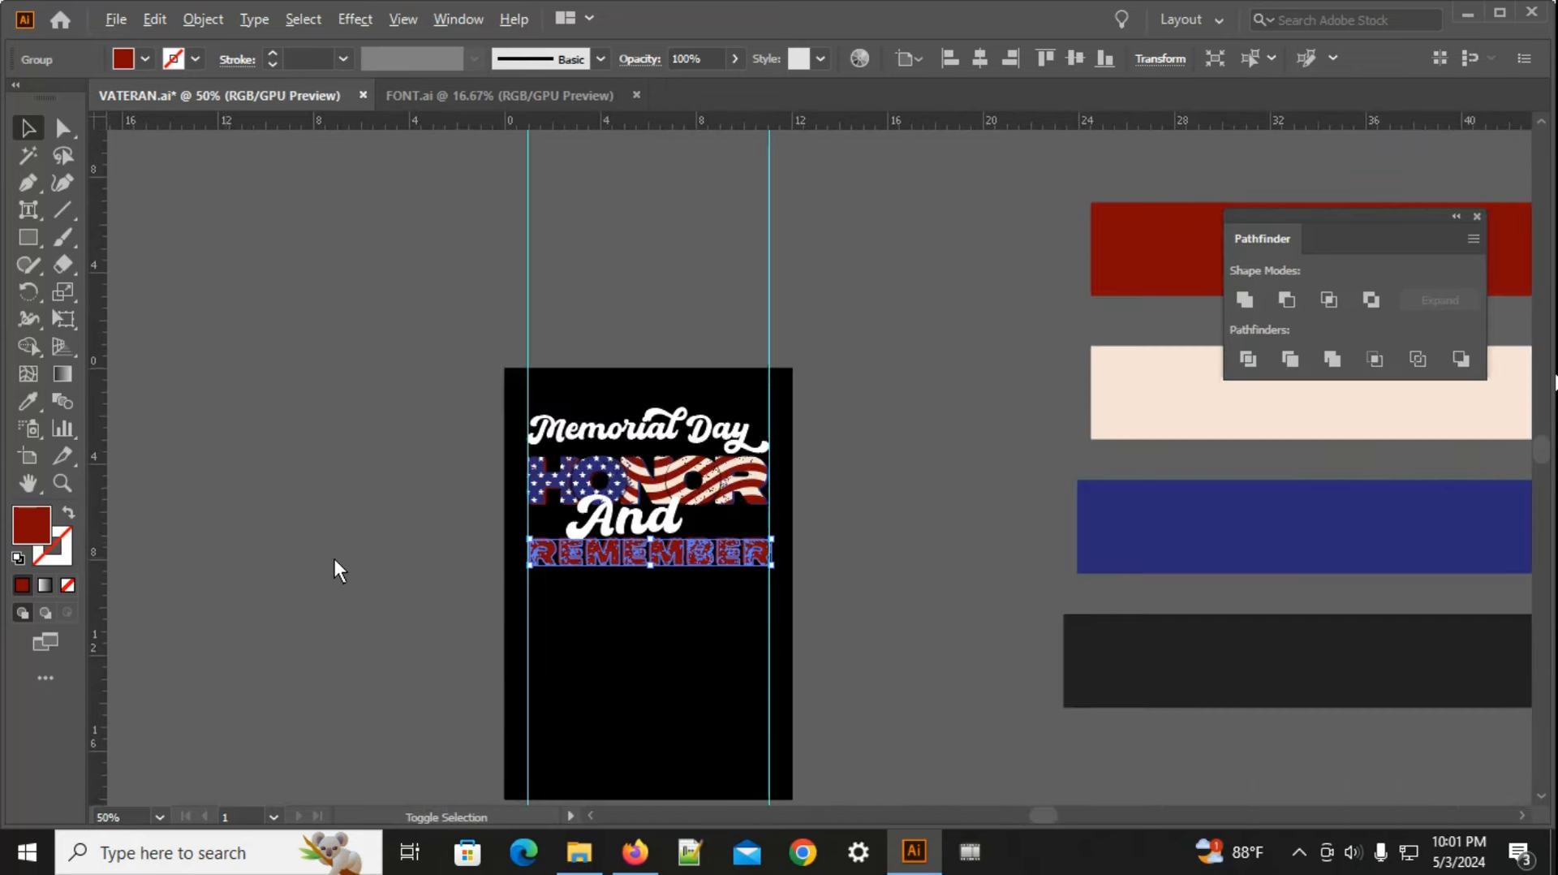
scroll(225, 542, "down", 1)
left_click_drag(335, 568, 676, 551)
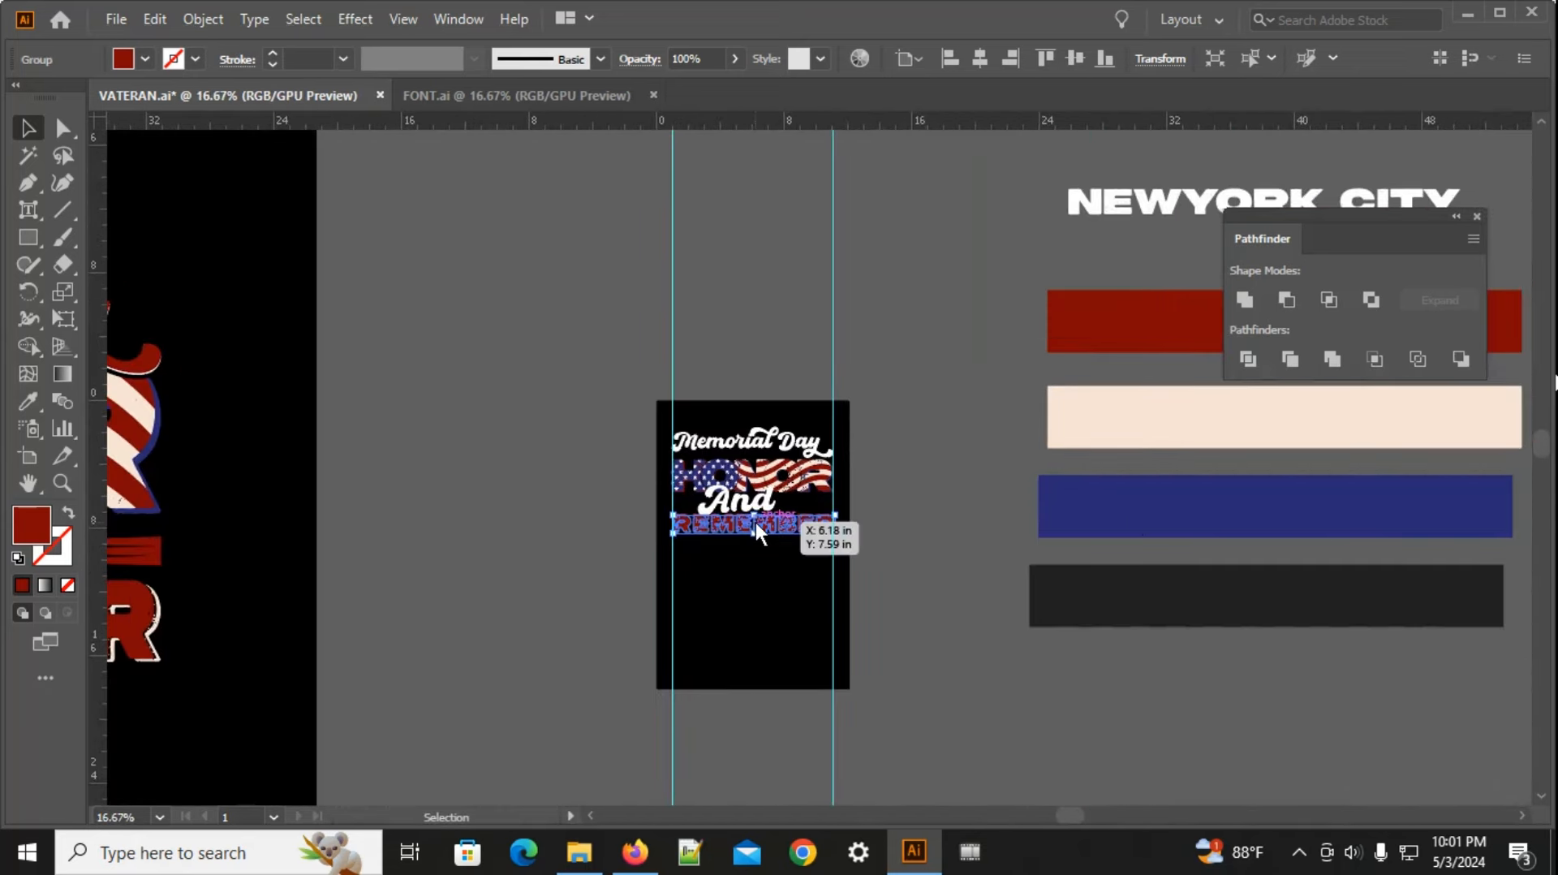
key("i")
left_click(1230, 411)
scroll(762, 532, "up", 4)
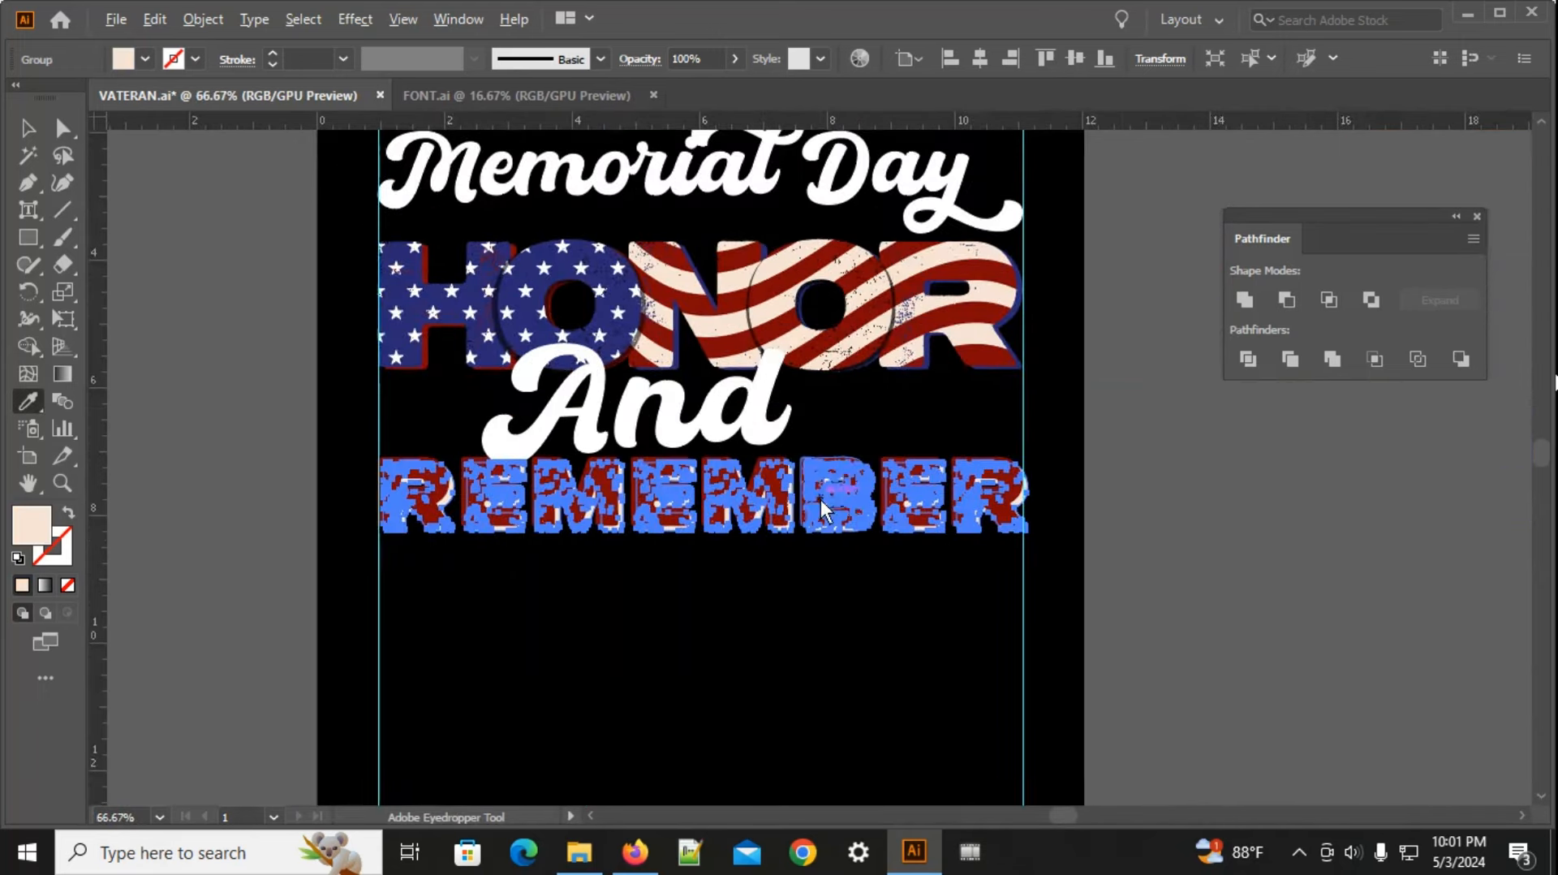
Step: Fill the offset REMEMBER copy with the white sampled from the And lettering
left_click(1123, 407)
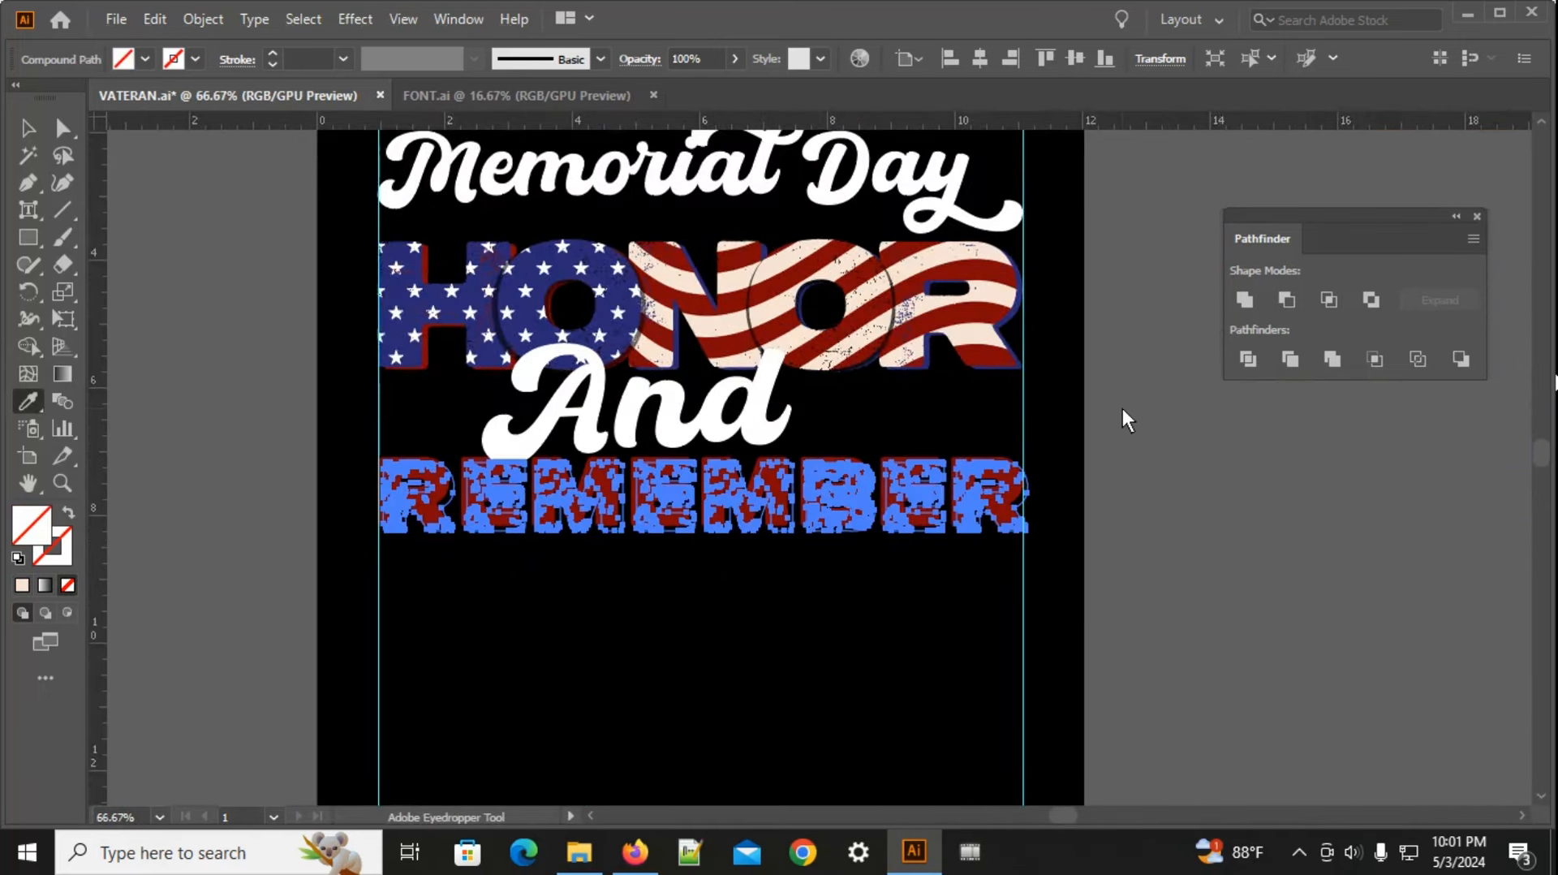
scroll(868, 487, "up", 2)
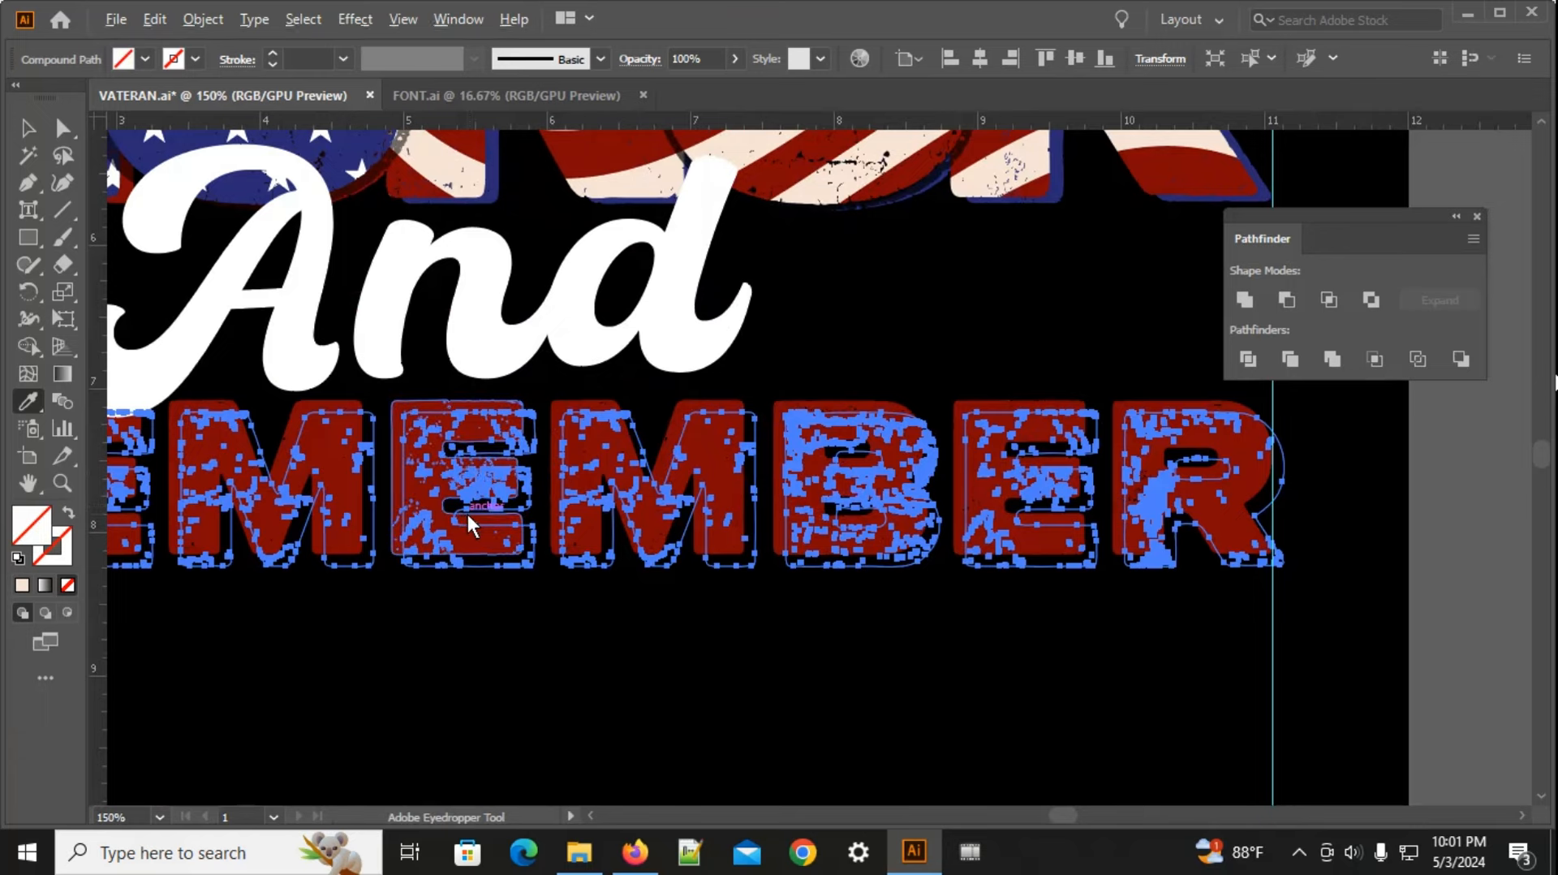
left_click(665, 334)
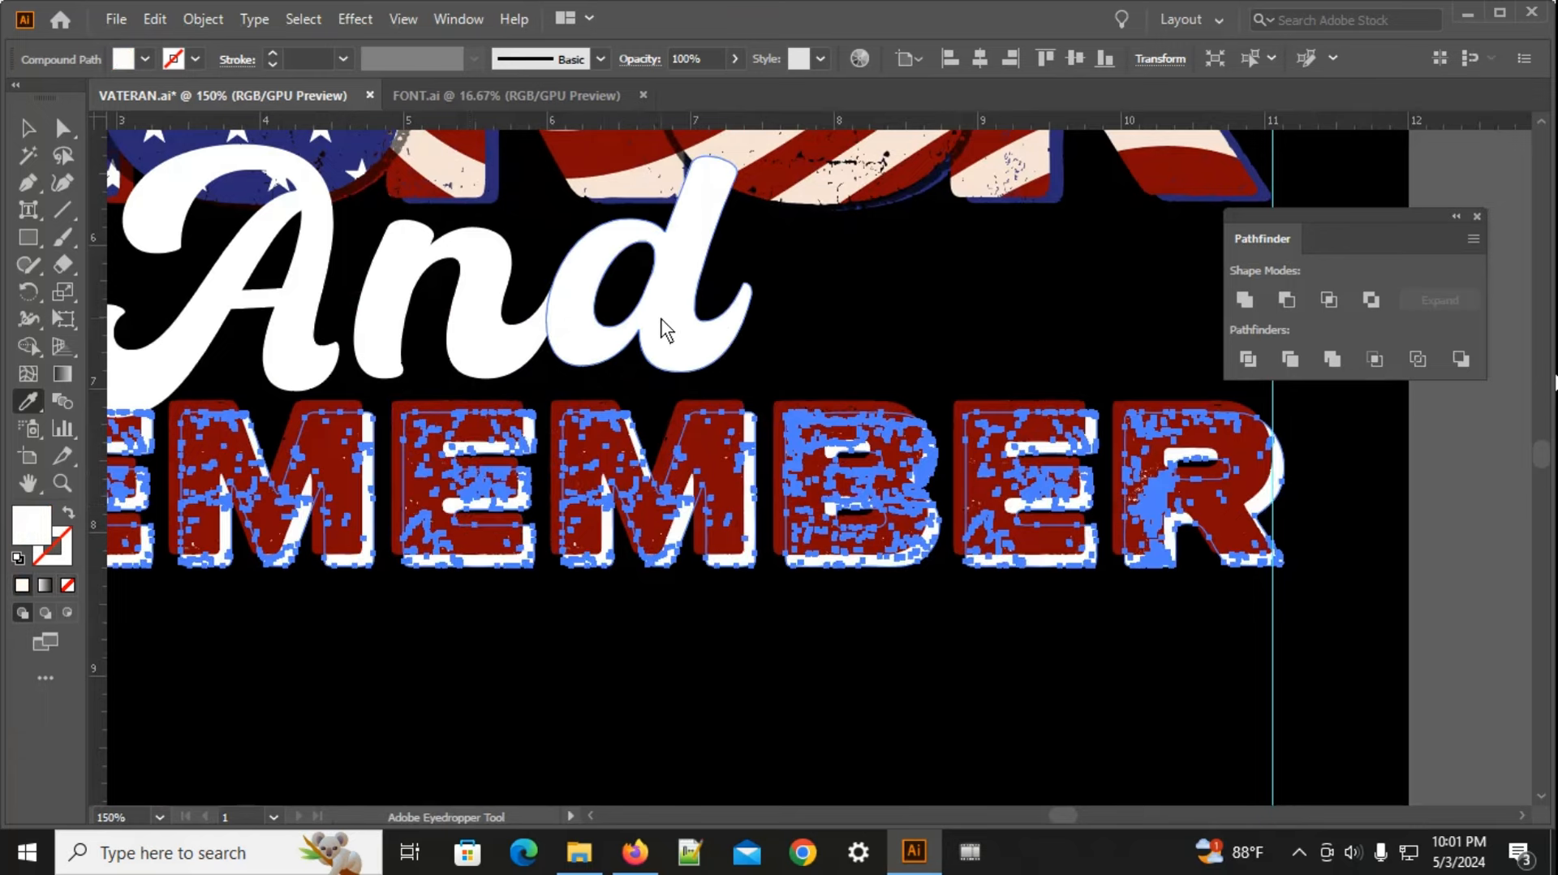
Step: Subtract a copy shifted halfway back from the white REMEMBER copy with Minus Front, leaving a thin offset shadow
scroll(451, 553, "up", 3)
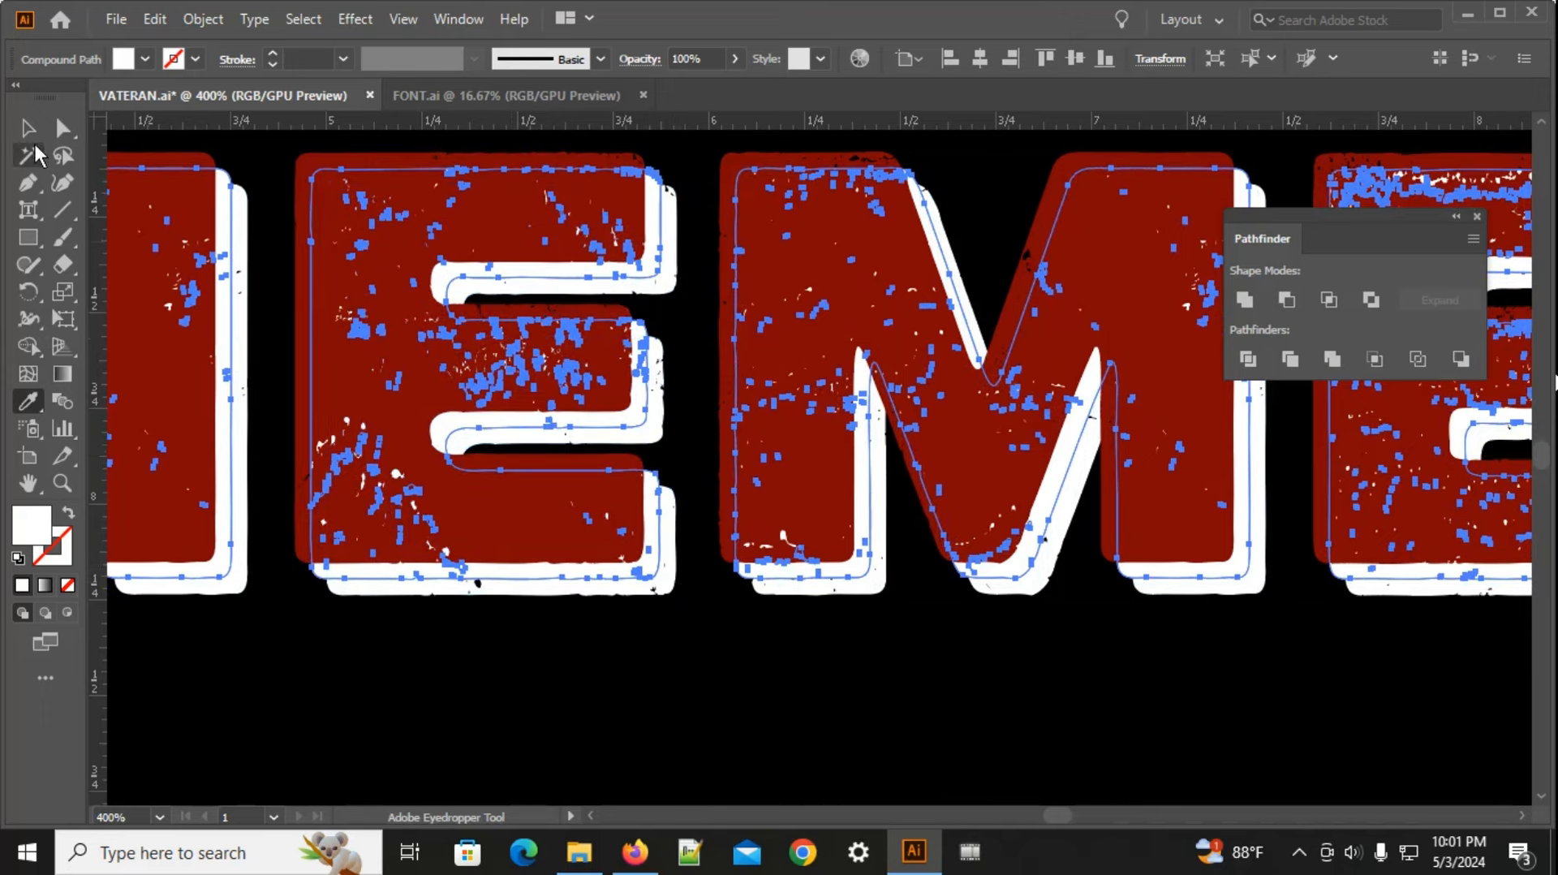
key("v")
left_click(682, 666)
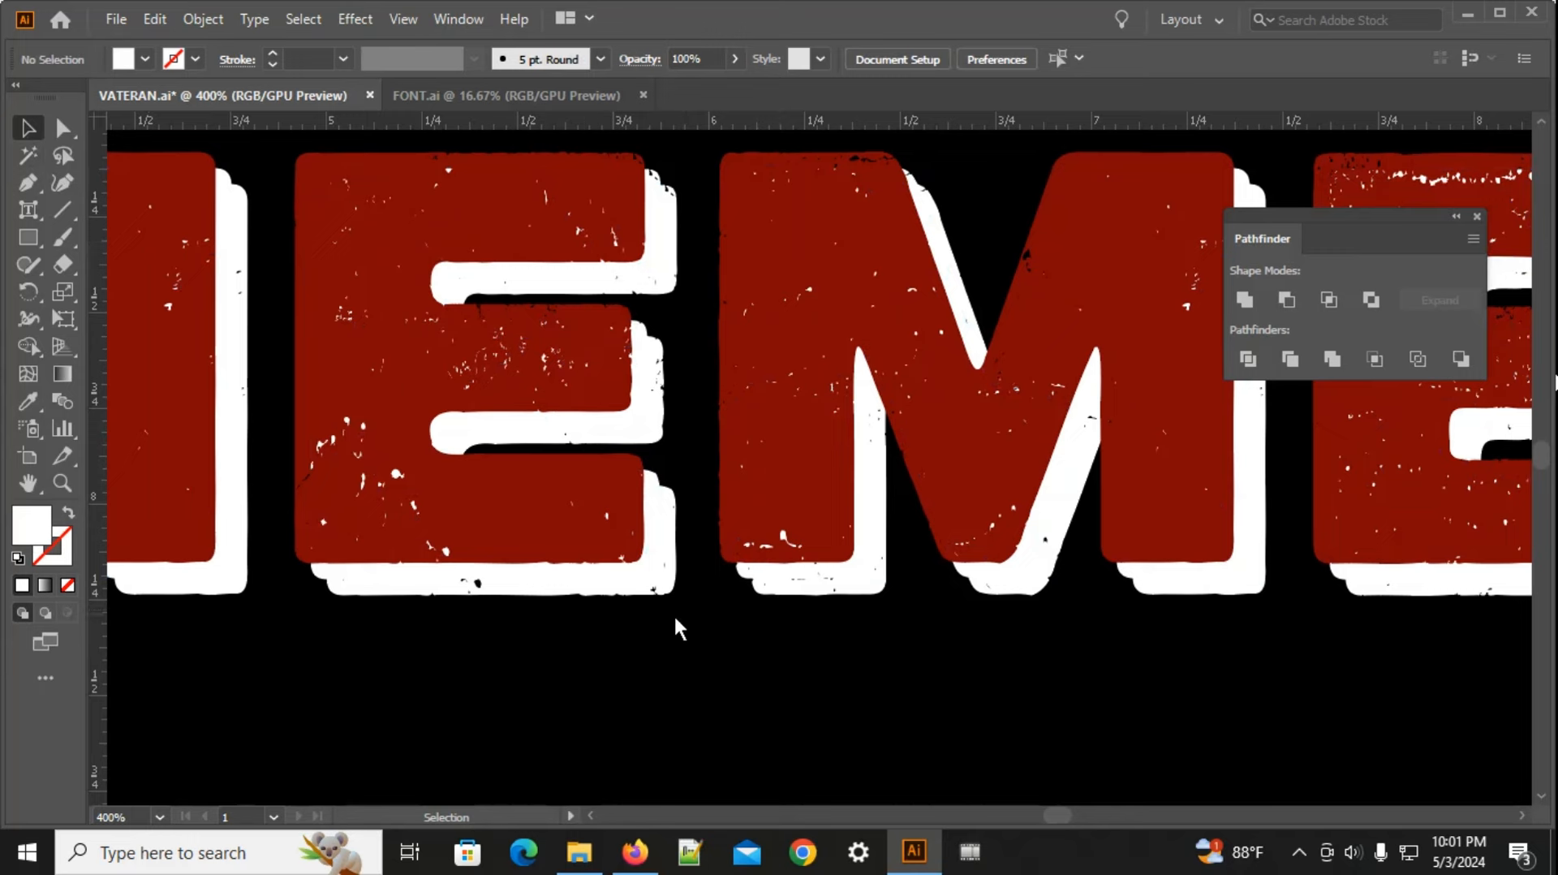
left_click(665, 492)
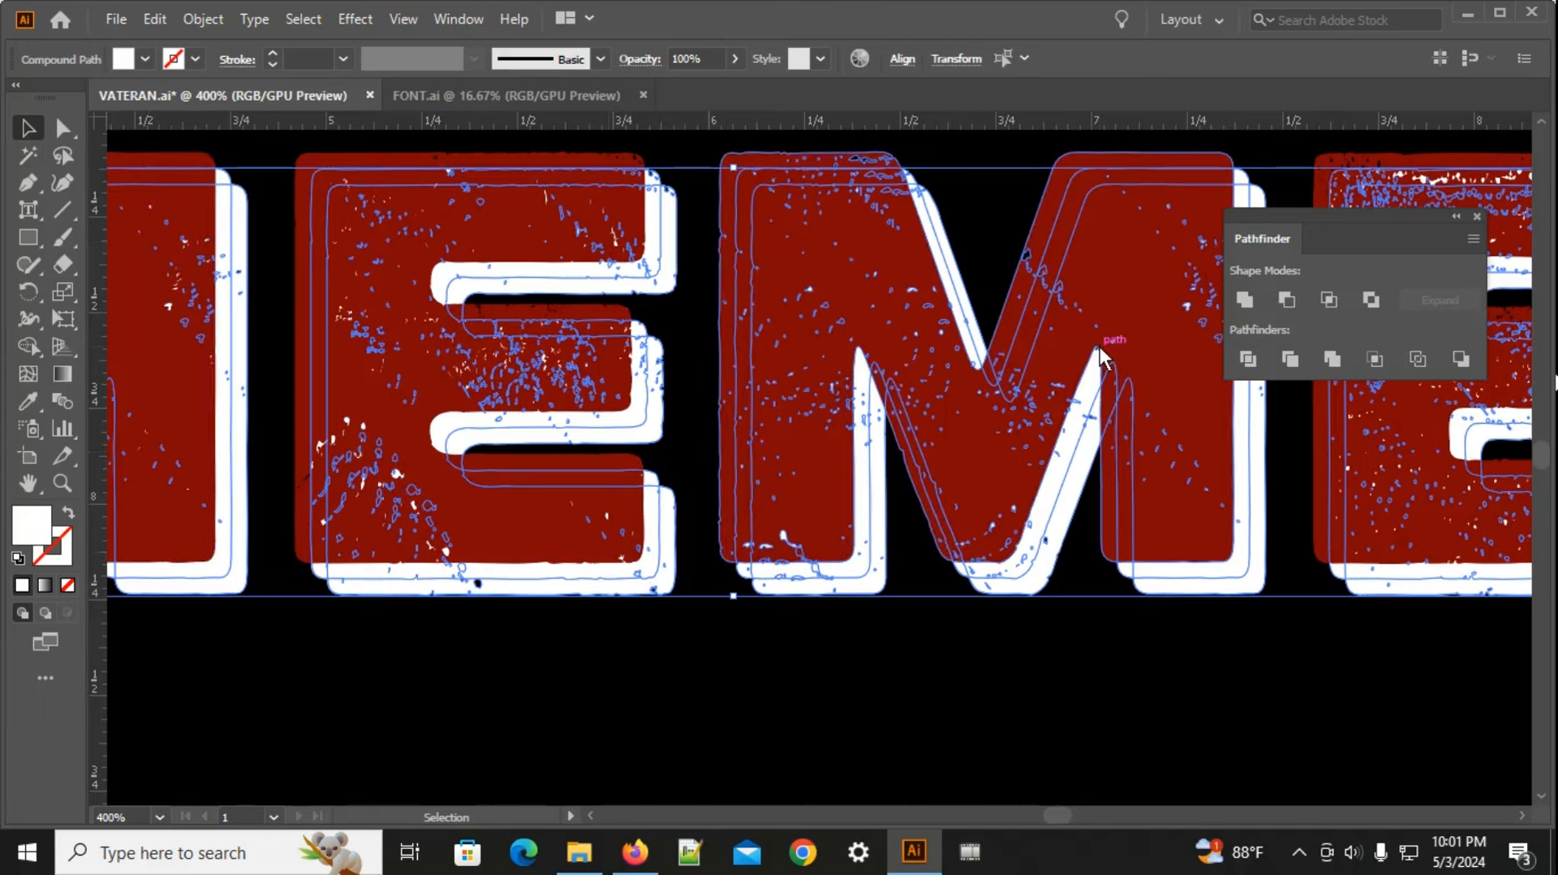
left_click(1286, 301)
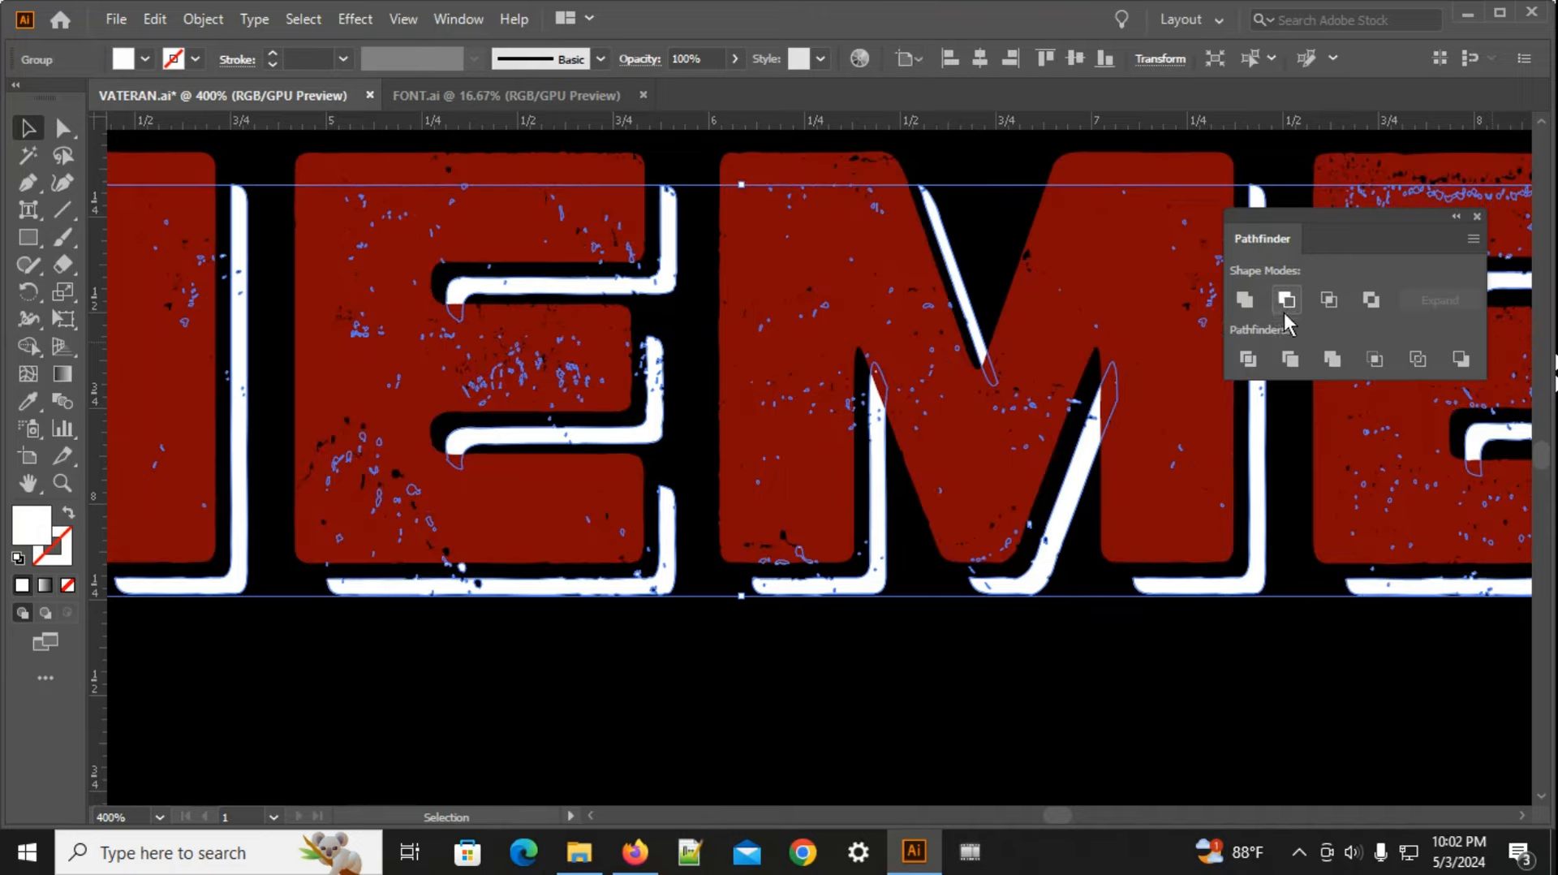
left_click(744, 680)
Step: Group the red REMEMBER lettering with its white offset shadow
scroll(684, 659, "down", 5)
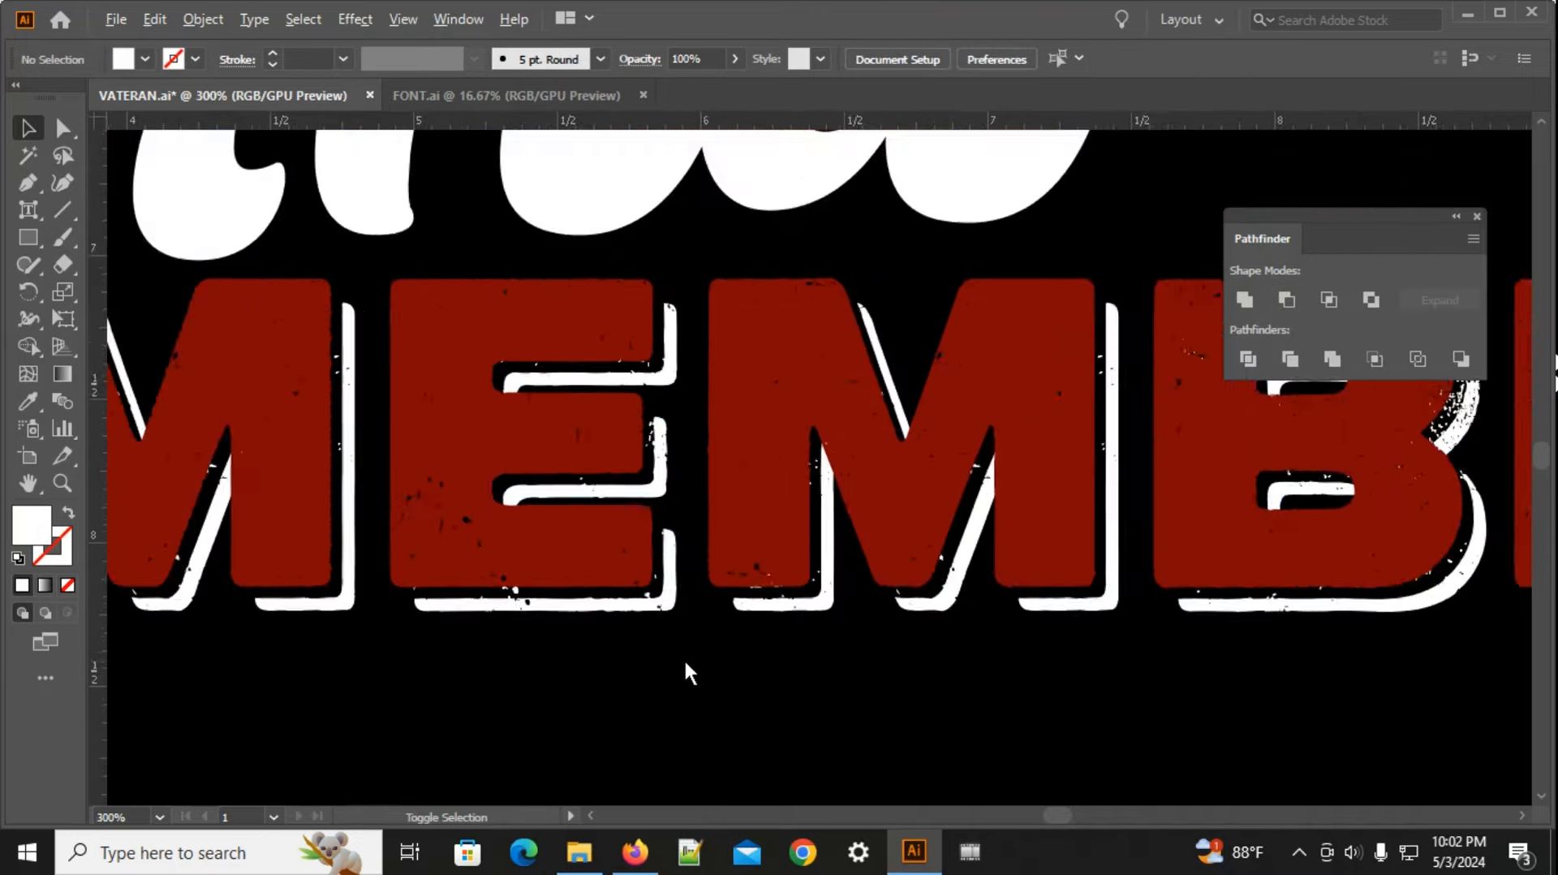
scroll(690, 656, "down", 1)
left_click_drag(497, 713, 739, 637)
scroll(724, 635, "down", 3)
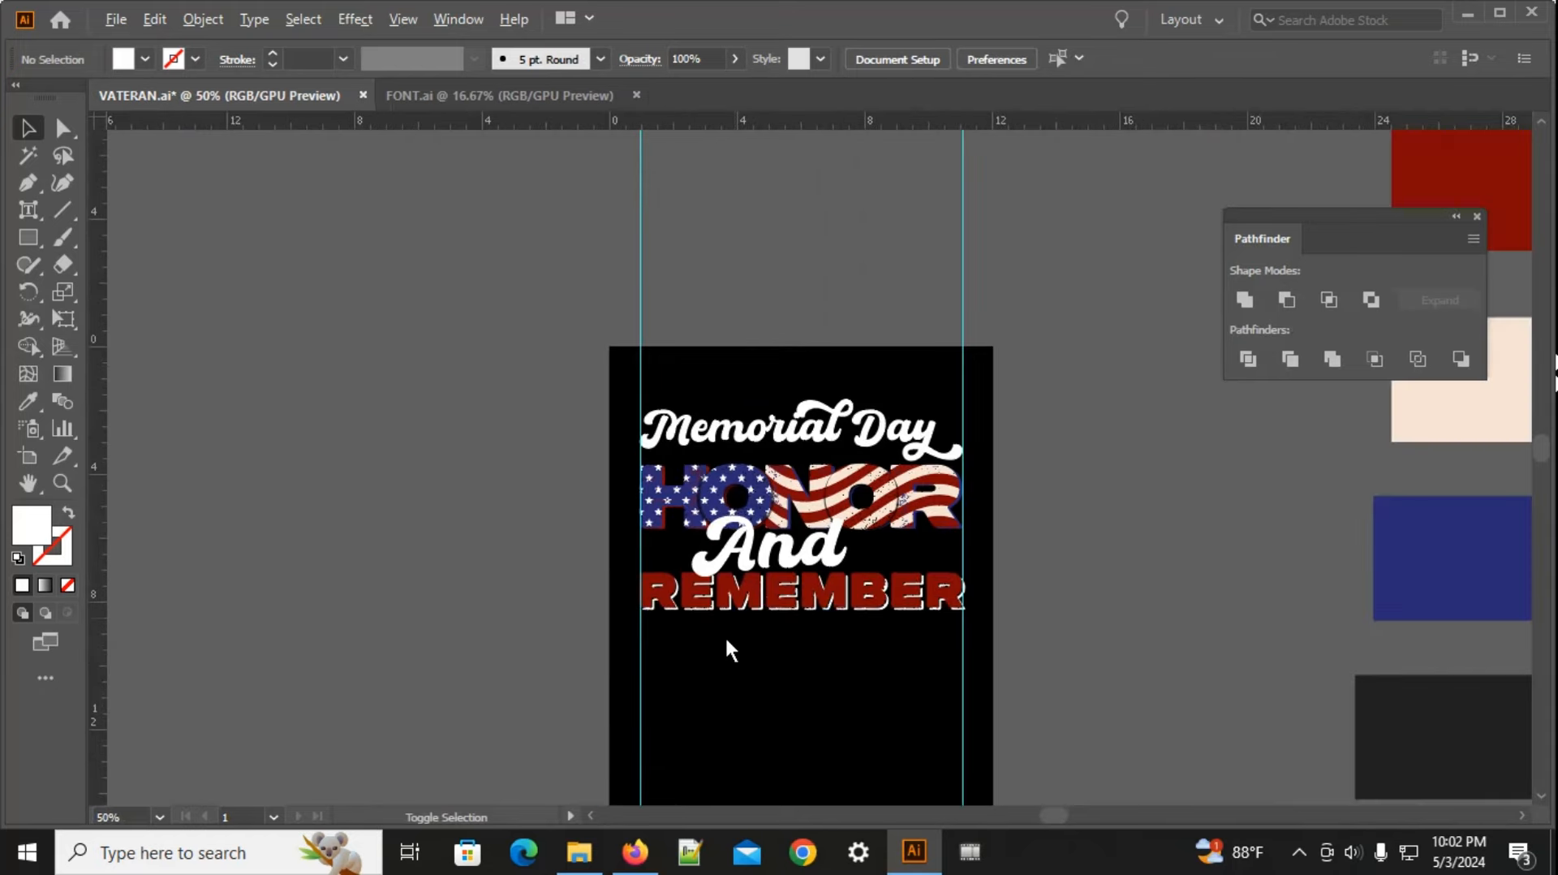
scroll(831, 604, "up", 4)
left_click_drag(917, 669, 1211, 497)
right_click(1211, 497)
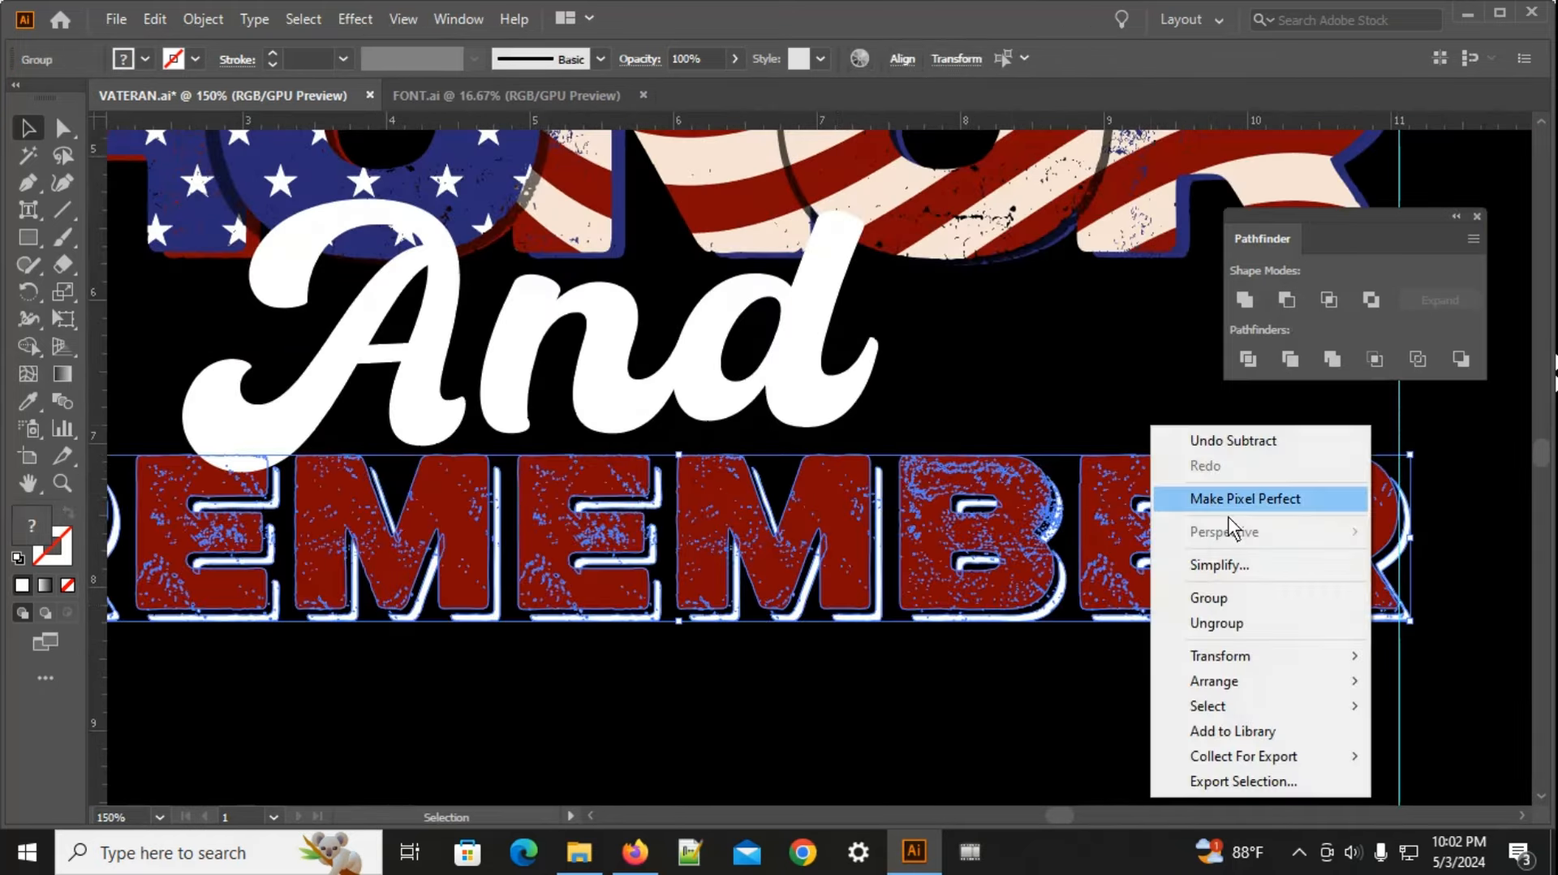
left_click(1216, 604)
scroll(1349, 495, "up", 1)
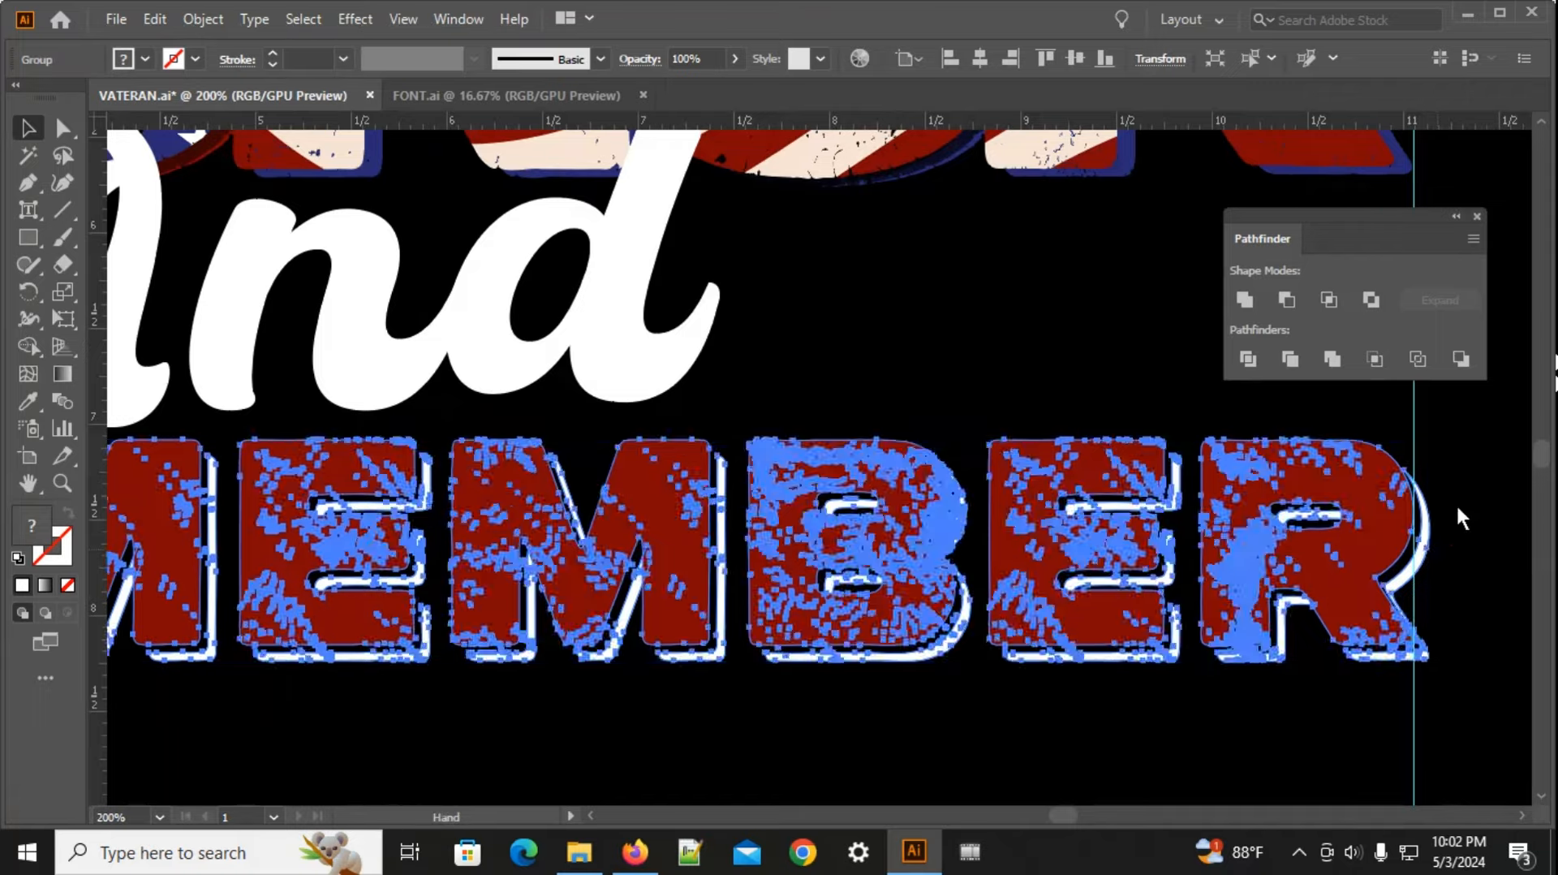
Step: Narrow the REMEMBER group horizontally from its right side until the shadow's right edge meets the right guide
left_click_drag(1456, 505, 956, 463)
scroll(936, 491, "up", 3)
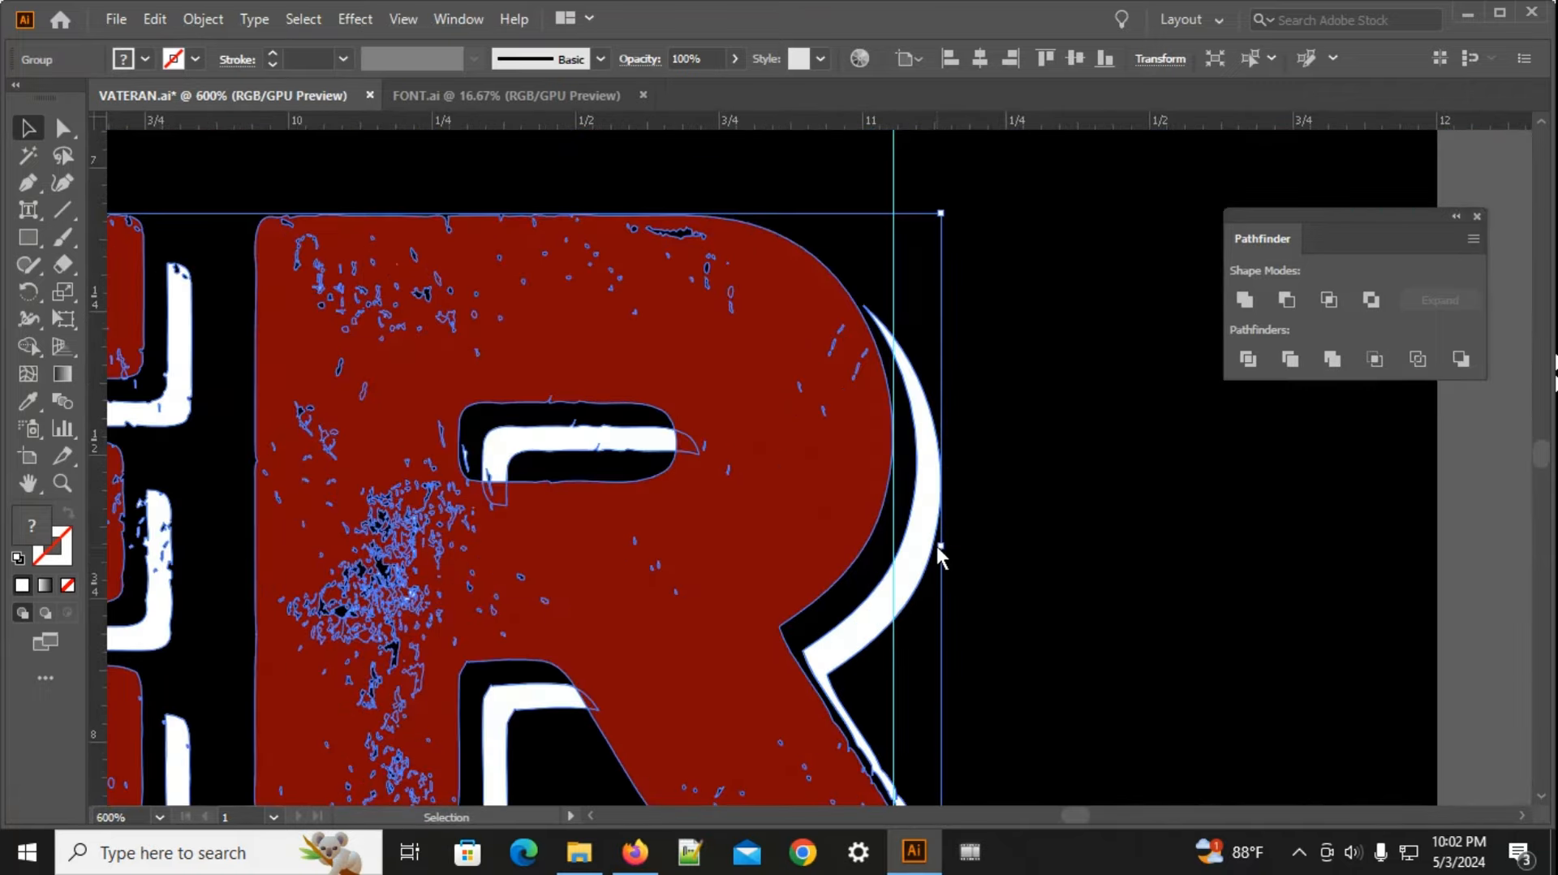
left_click_drag(939, 546, 887, 556)
left_click_drag(984, 641, 917, 375)
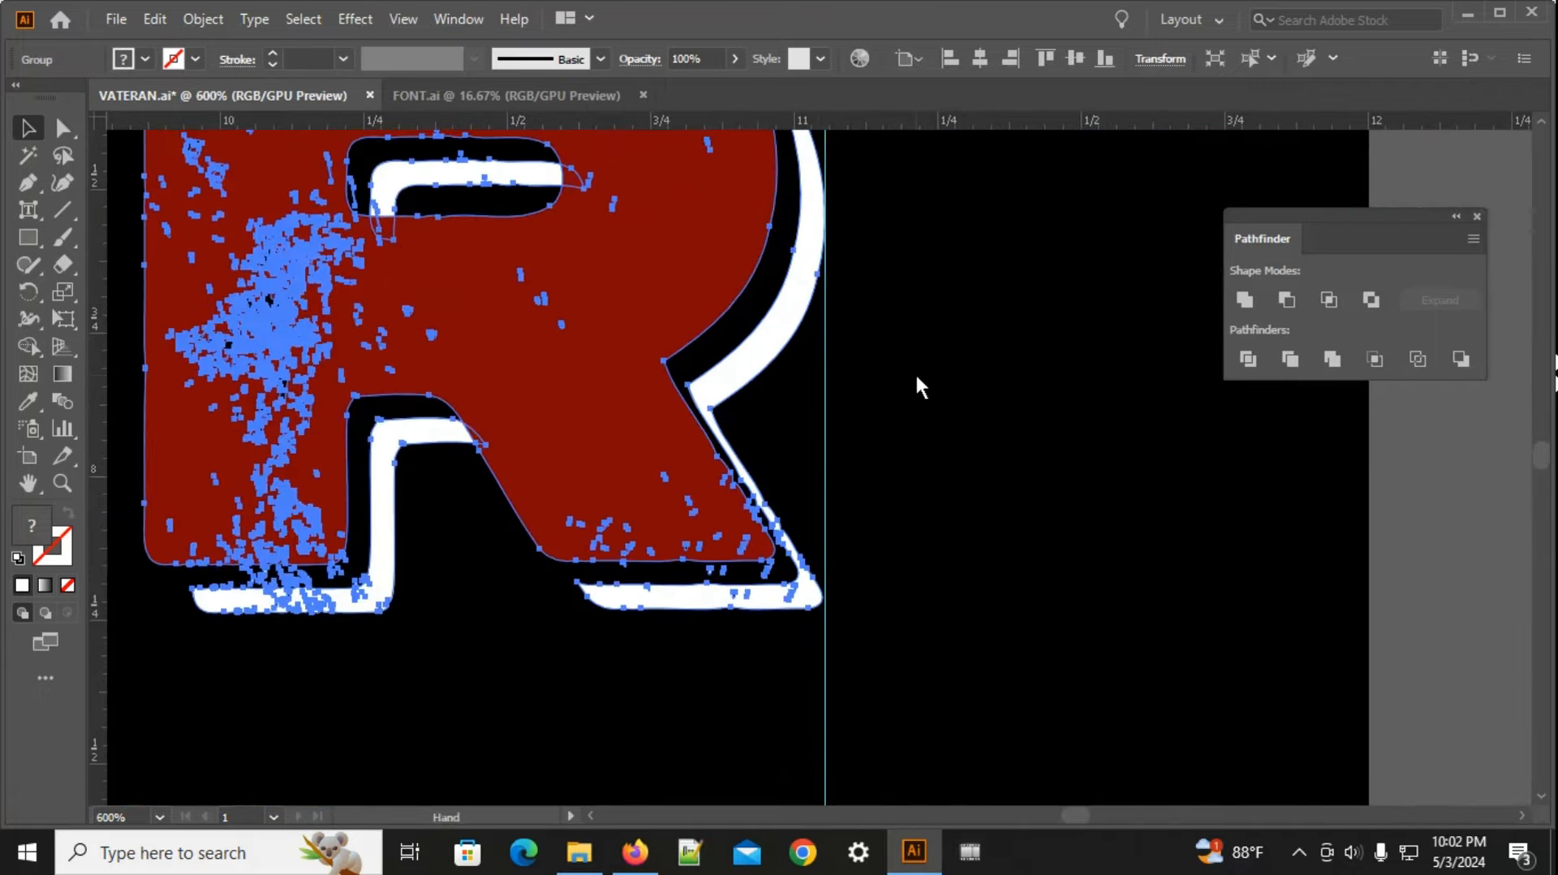
scroll(744, 546, "down", 2)
left_click_drag(406, 561, 1160, 574)
left_click_drag(309, 528, 1161, 545)
left_click_drag(249, 566, 1172, 605)
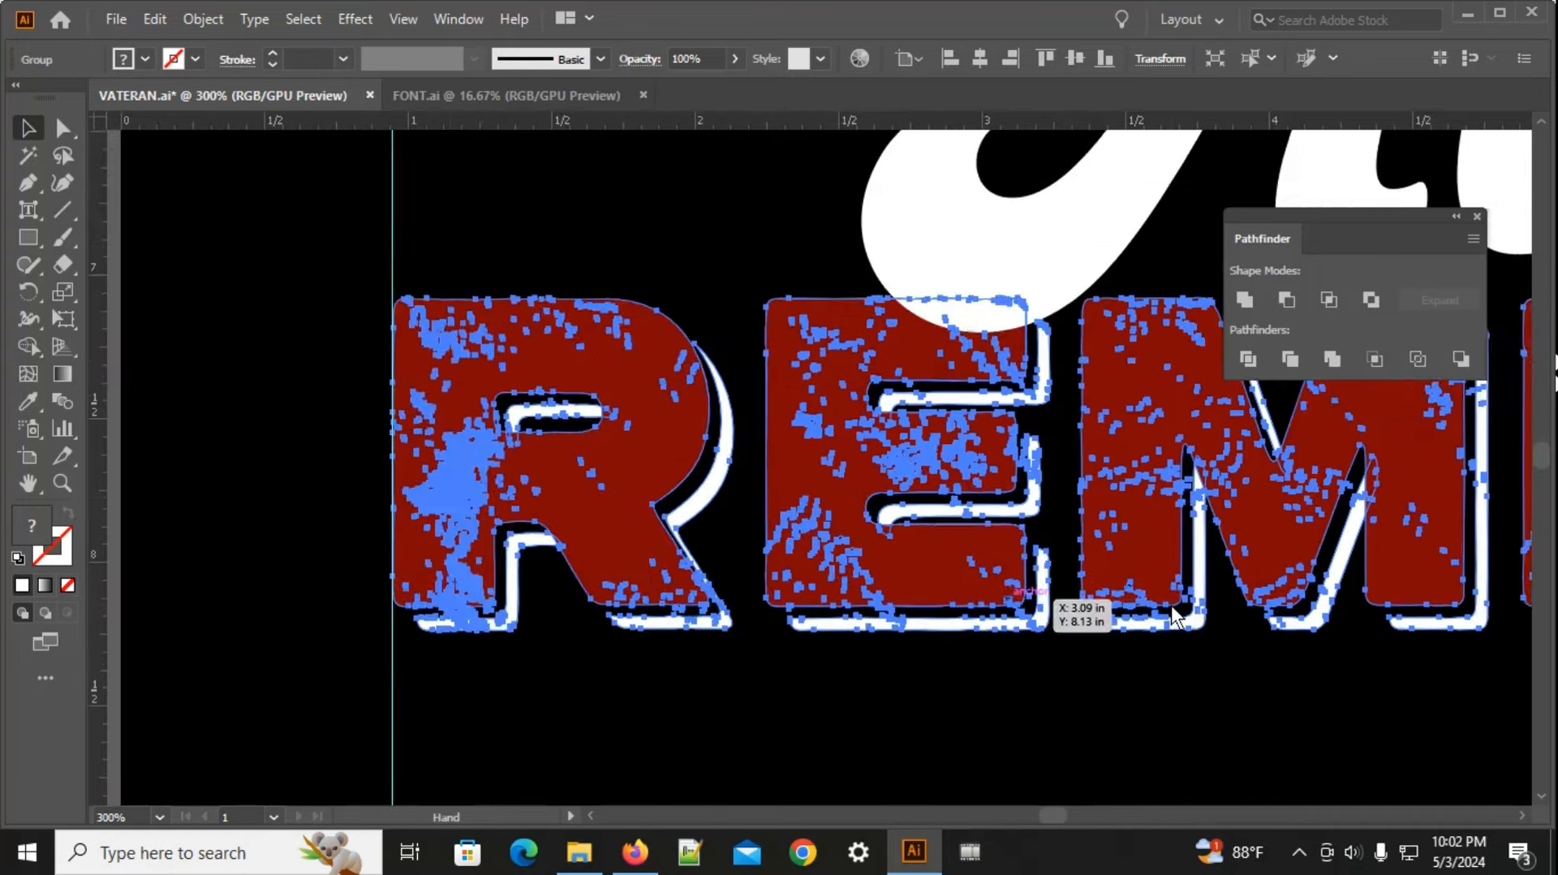
left_click(265, 514)
key("ctrl+0")
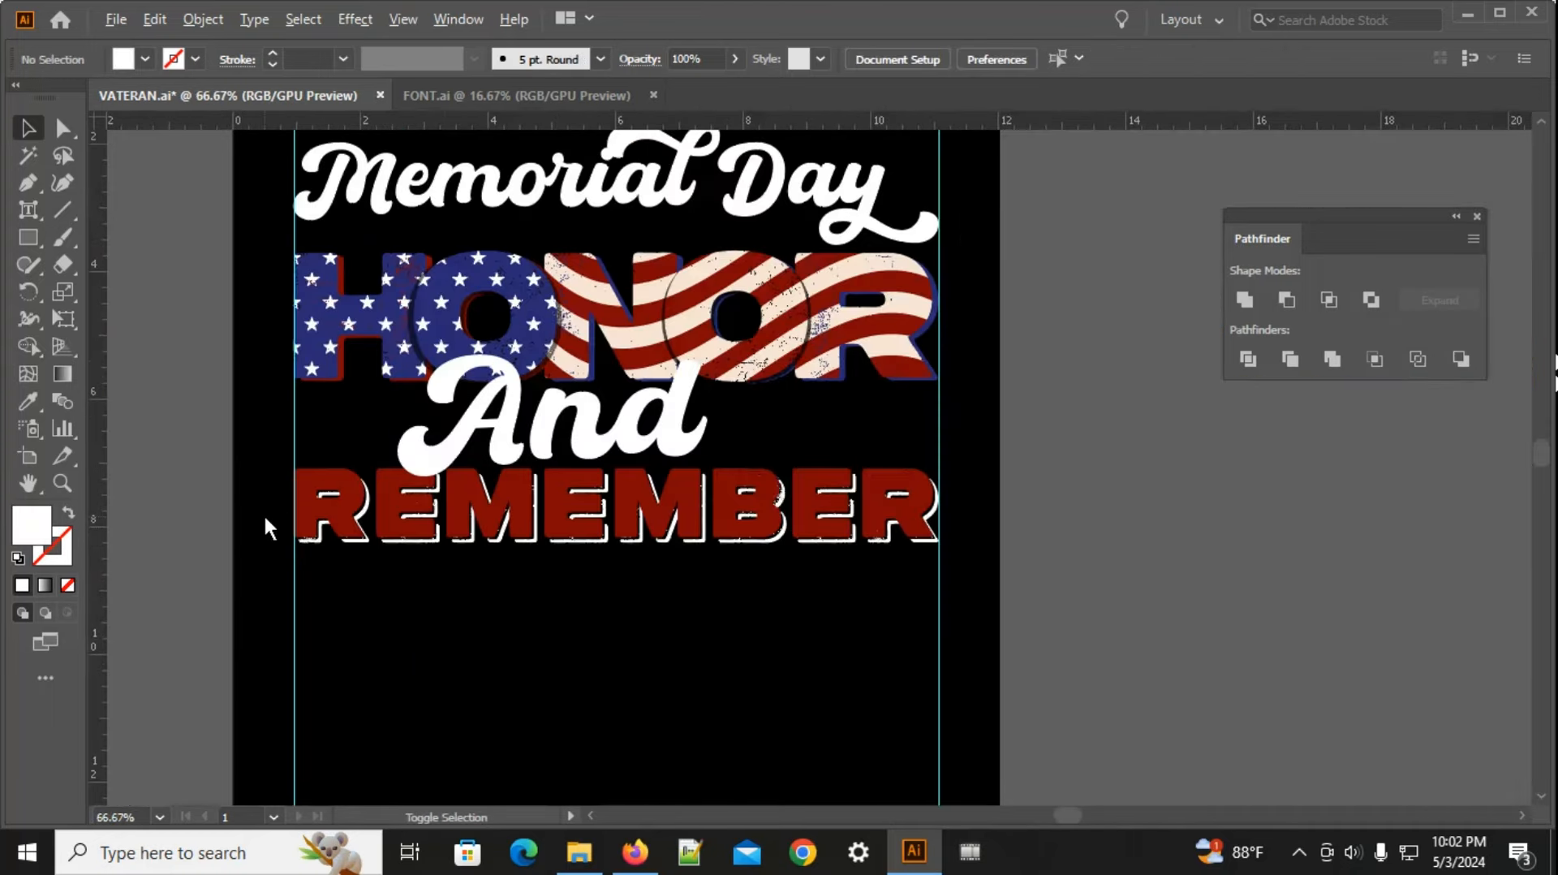
Step: Centre the white And lettering horizontally on the artboard
scroll(265, 514, "down", 2)
scroll(718, 704, "left", 3)
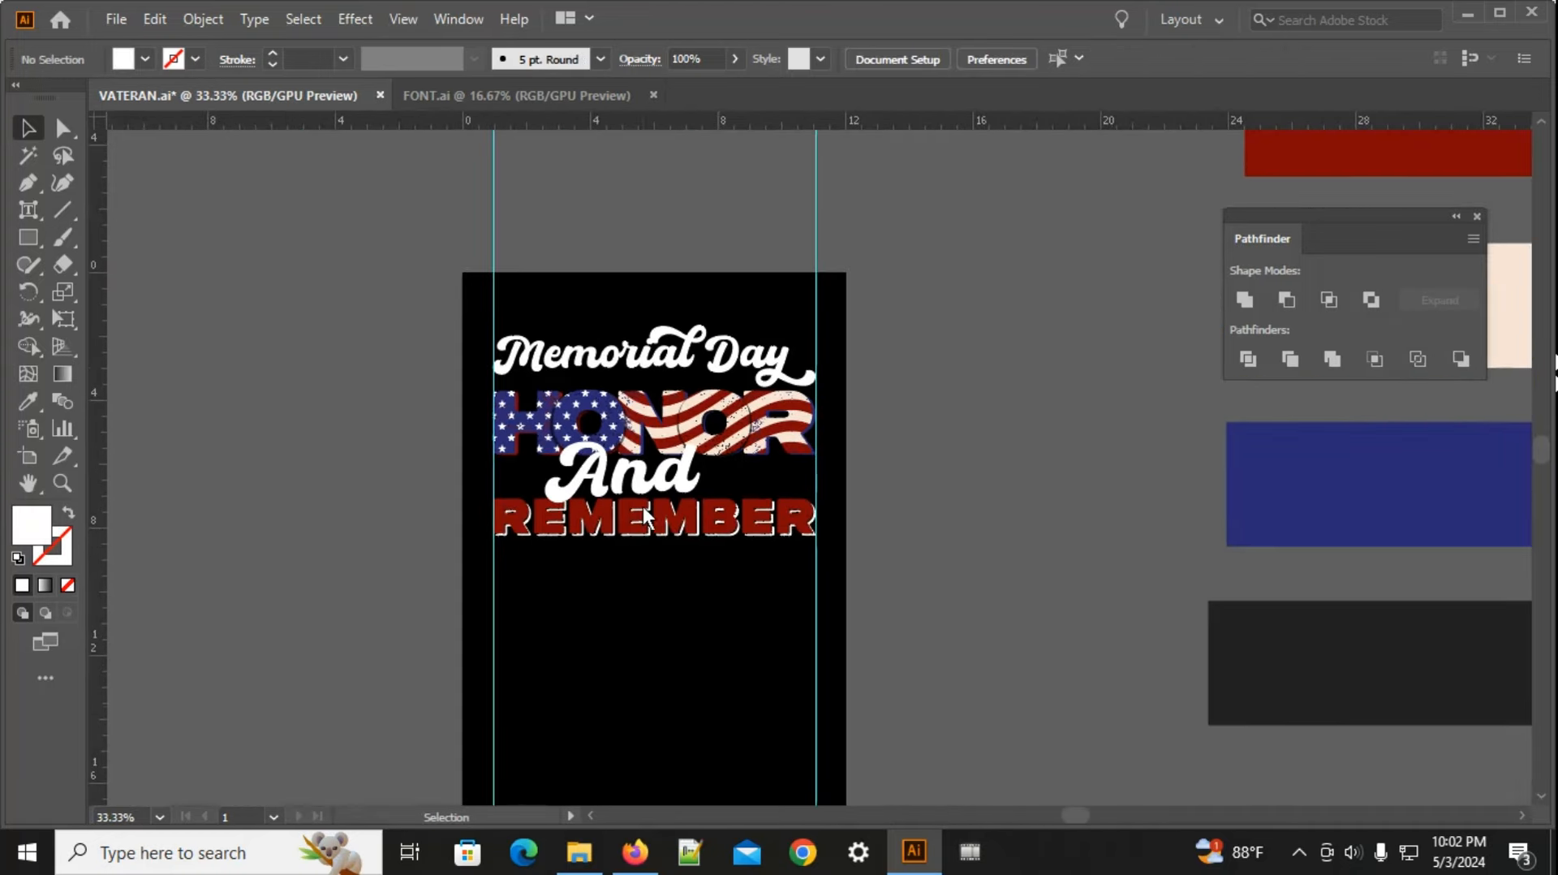
scroll(643, 507, "up", 3)
left_click(656, 475)
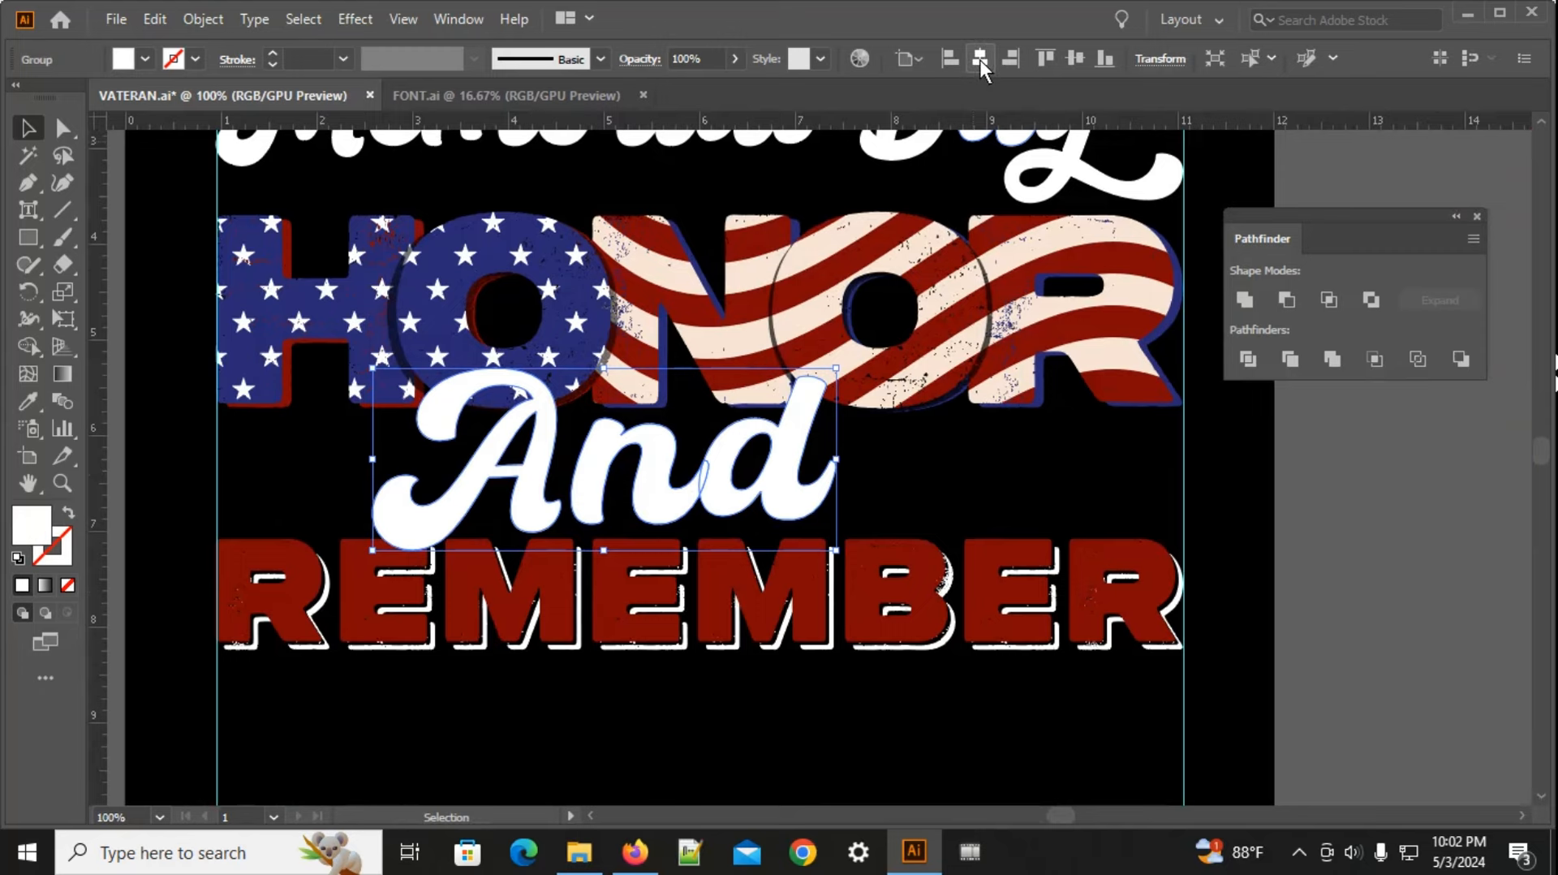
left_click(981, 58)
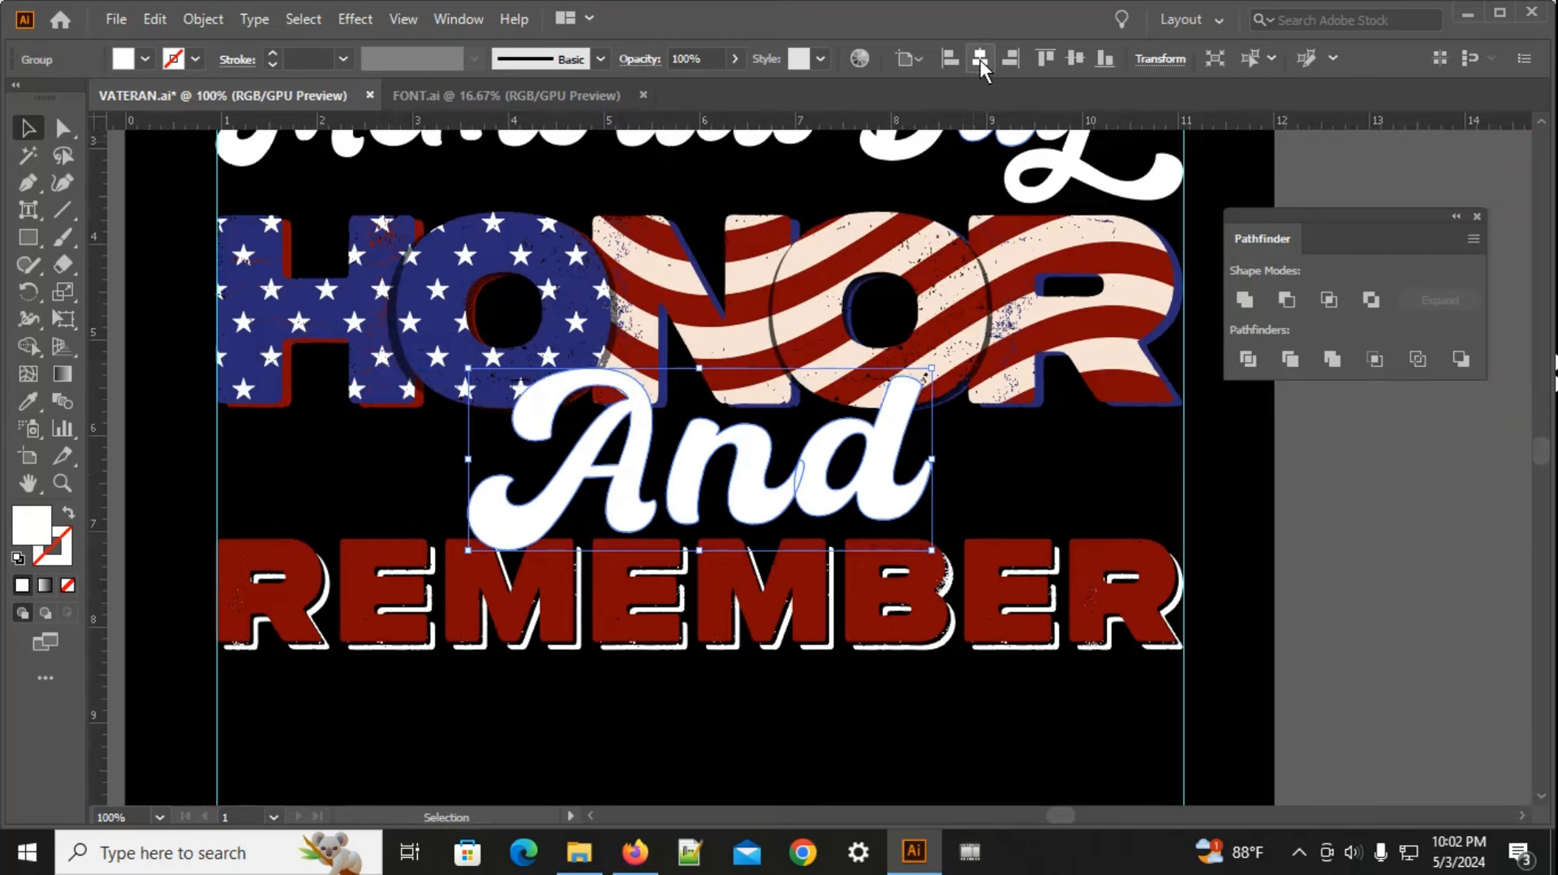
left_click(648, 726)
scroll(585, 692, "down", 2)
left_click_drag(694, 735, 629, 681)
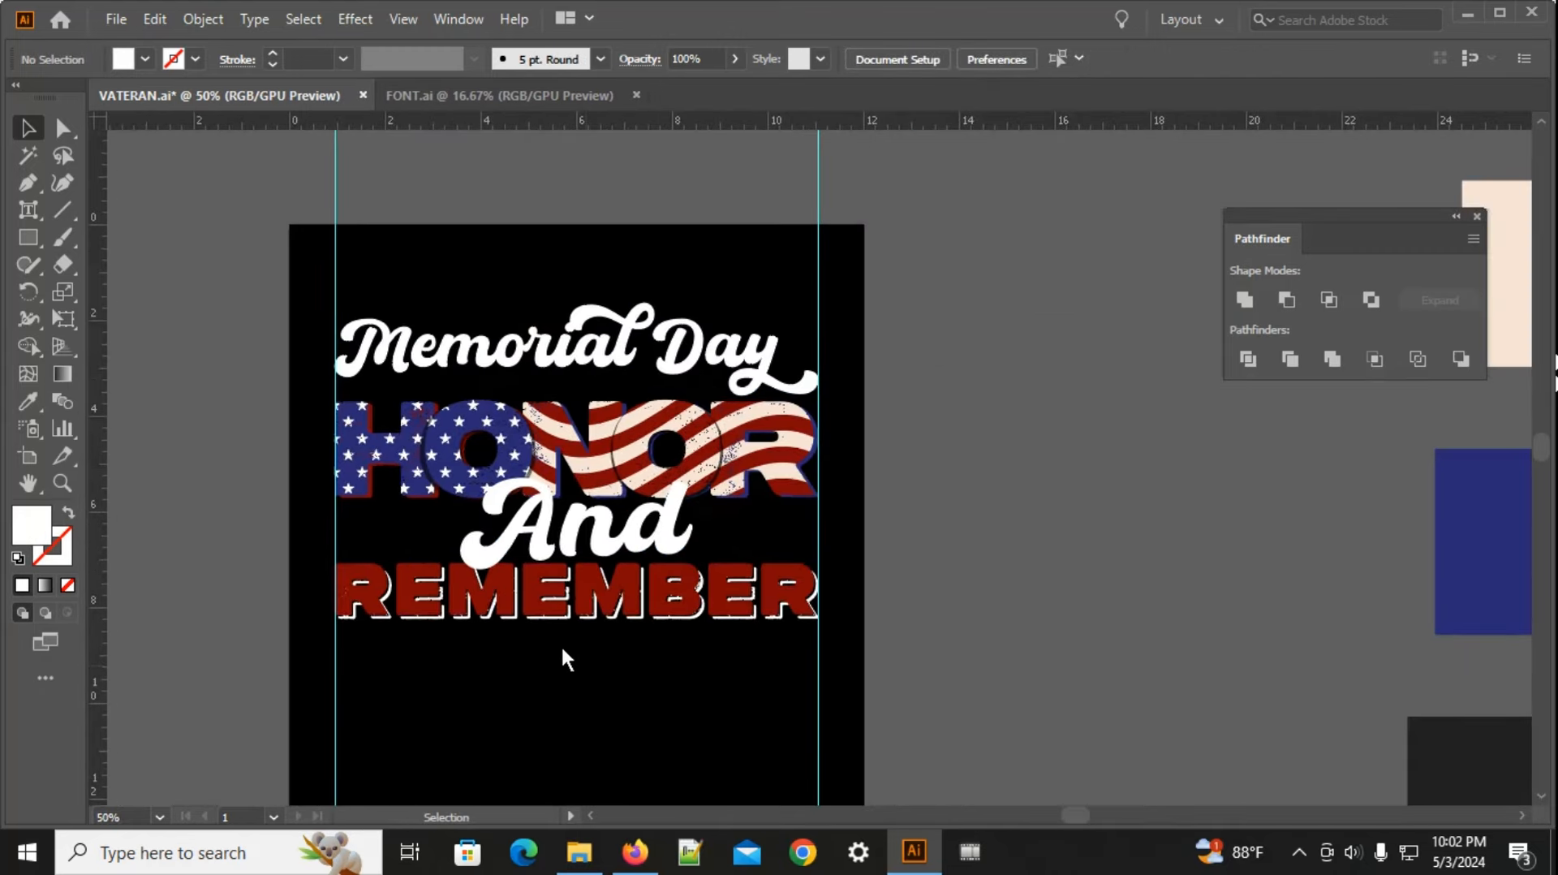
scroll(495, 630, "up", 1)
left_click_drag(475, 669, 611, 603)
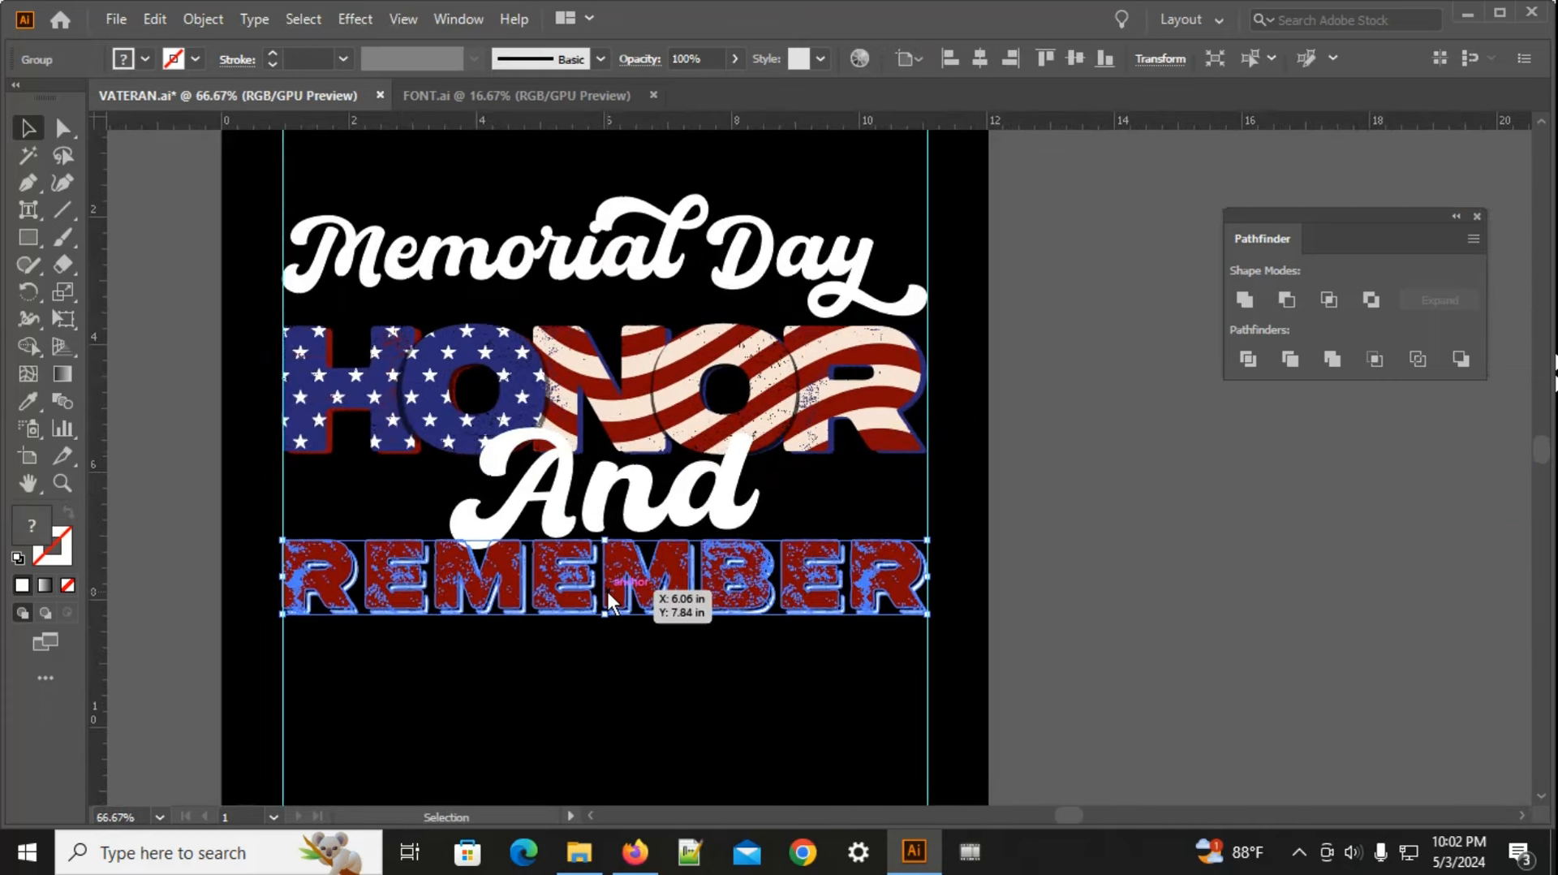
left_click(513, 734)
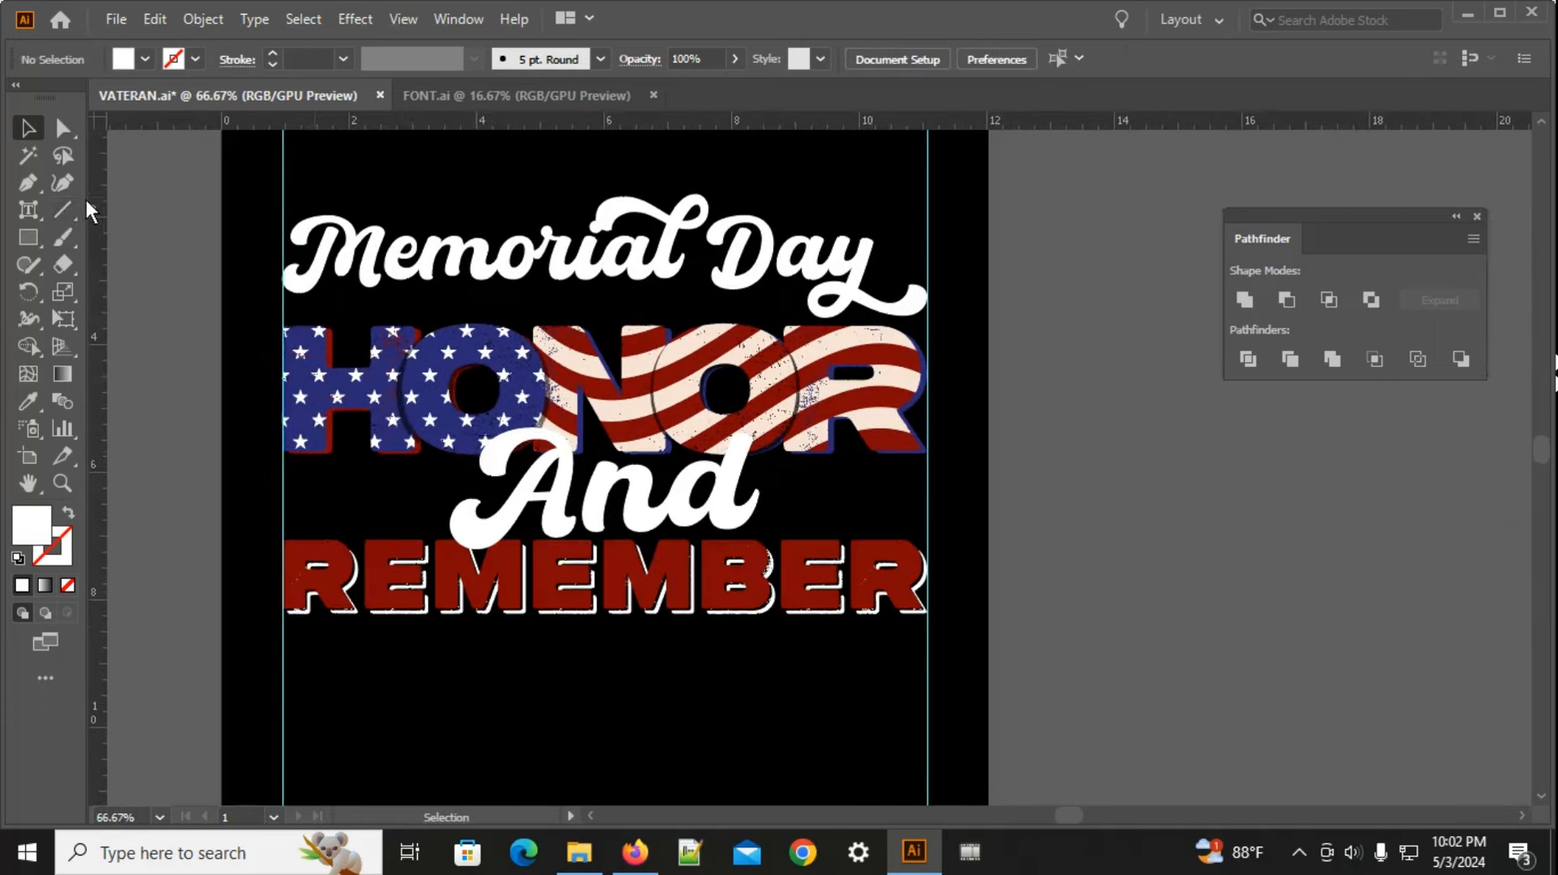
Step: Draw a horizontal blue line from the right guide towards And with a 13 pt stroke and tapered width profile, and expand its appearance
left_click(64, 210)
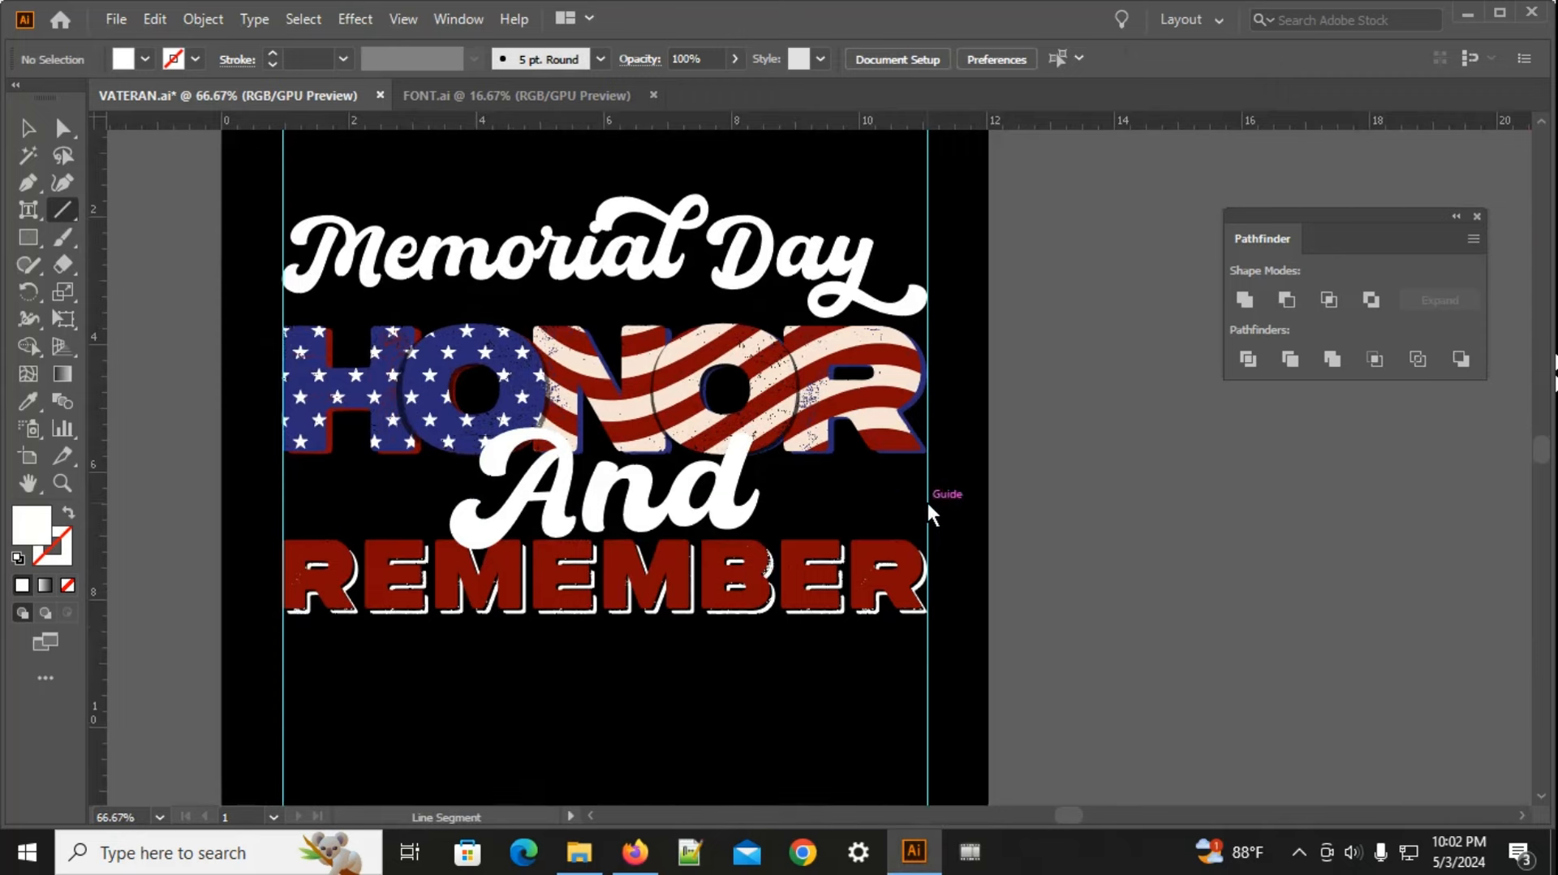
mouse_move(927, 499)
left_mouse_down()
mouse_move(767, 497)
mouse_move(781, 496)
left_mouse_up()
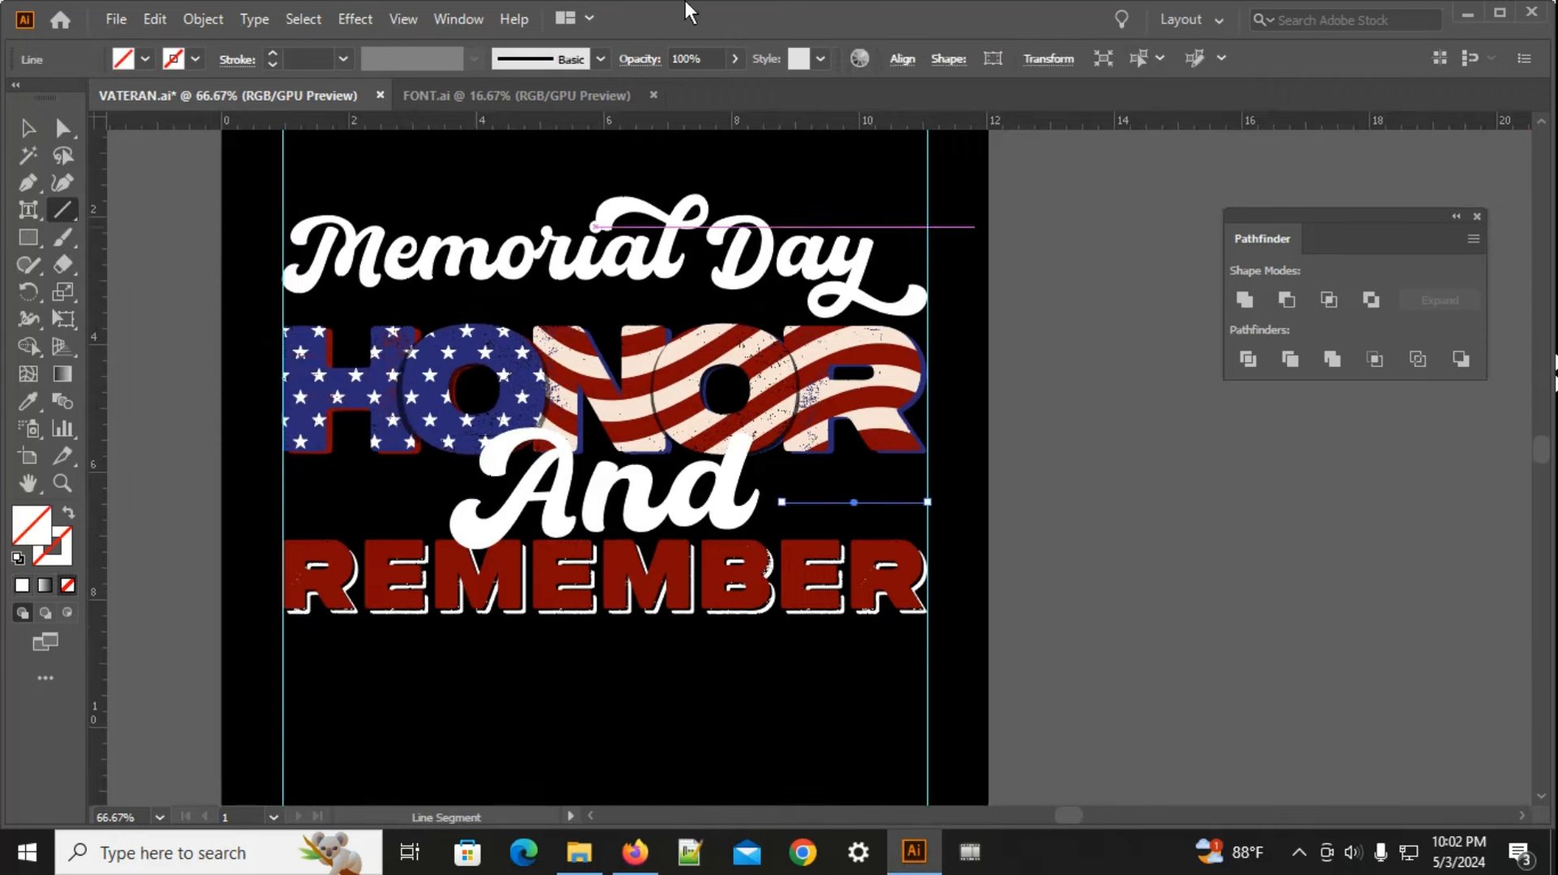
left_click(273, 53)
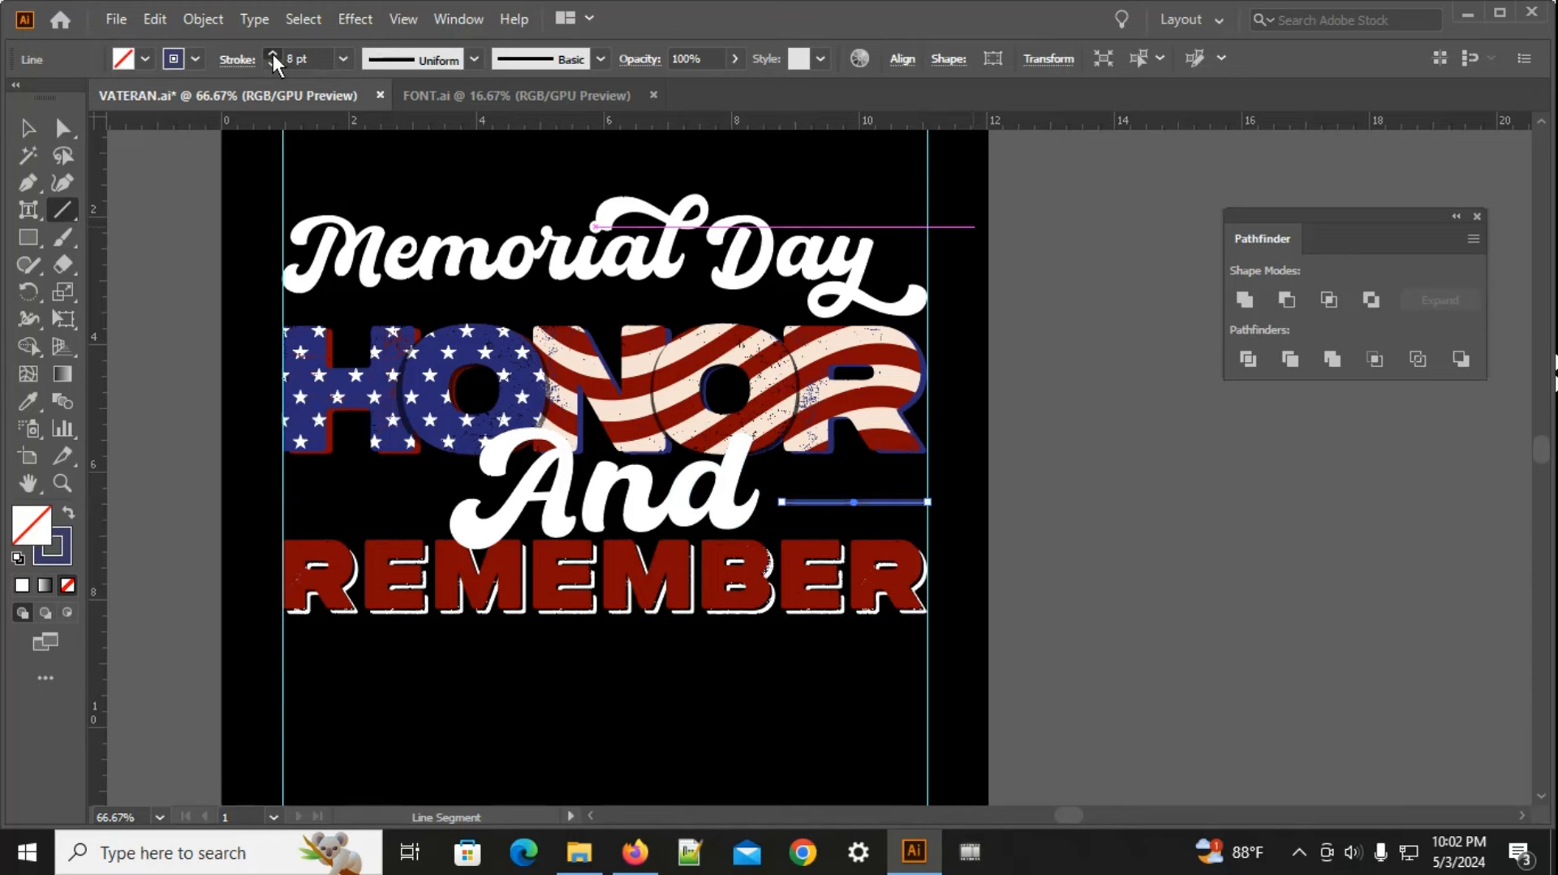
left_click(382, 61)
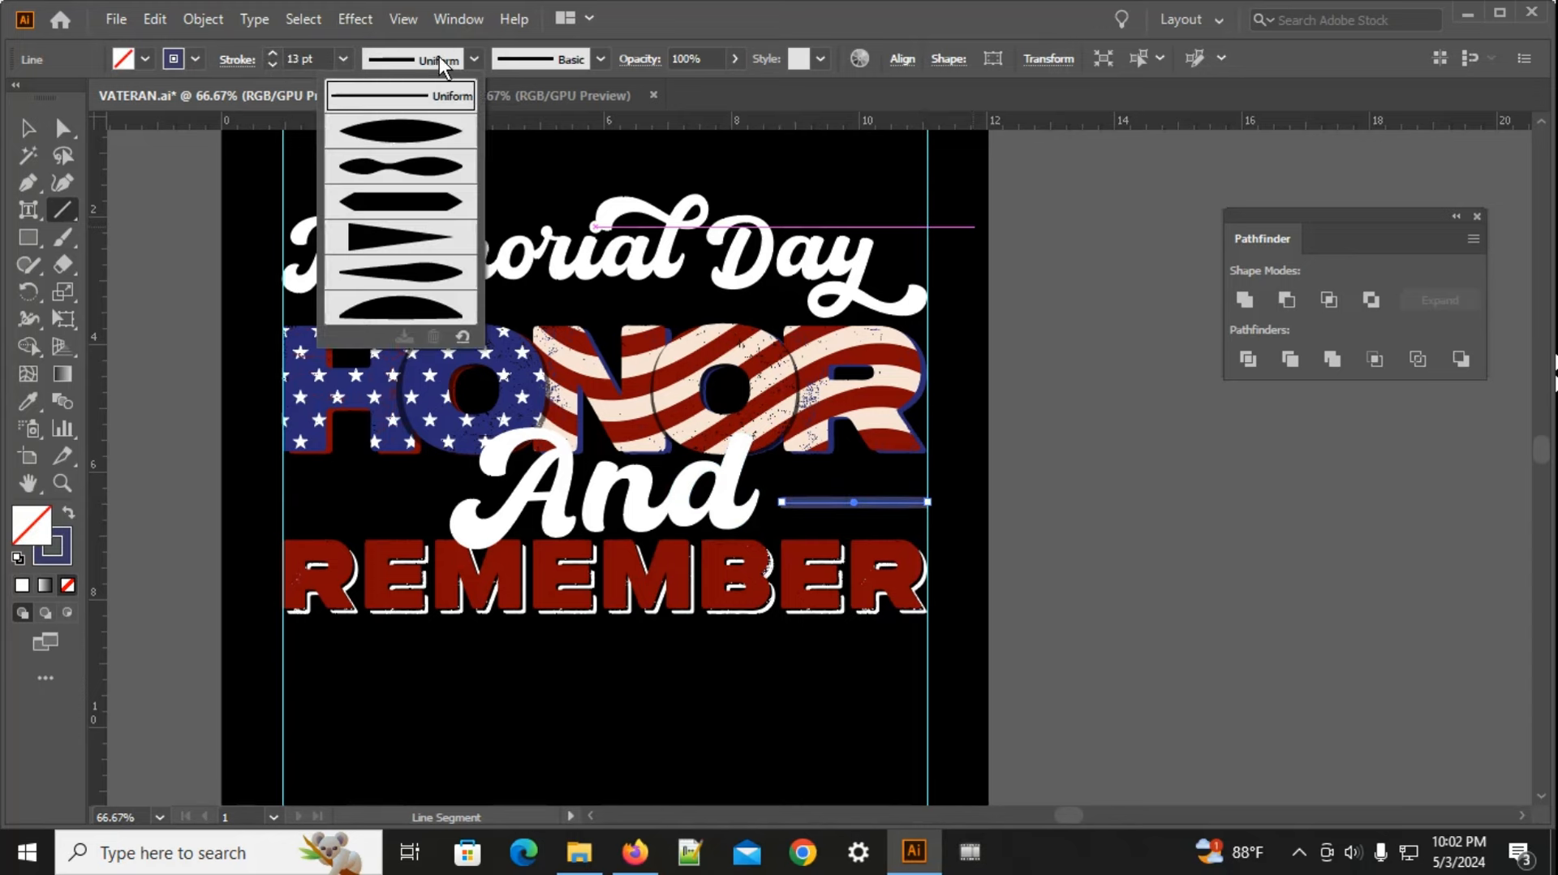
left_click(396, 259)
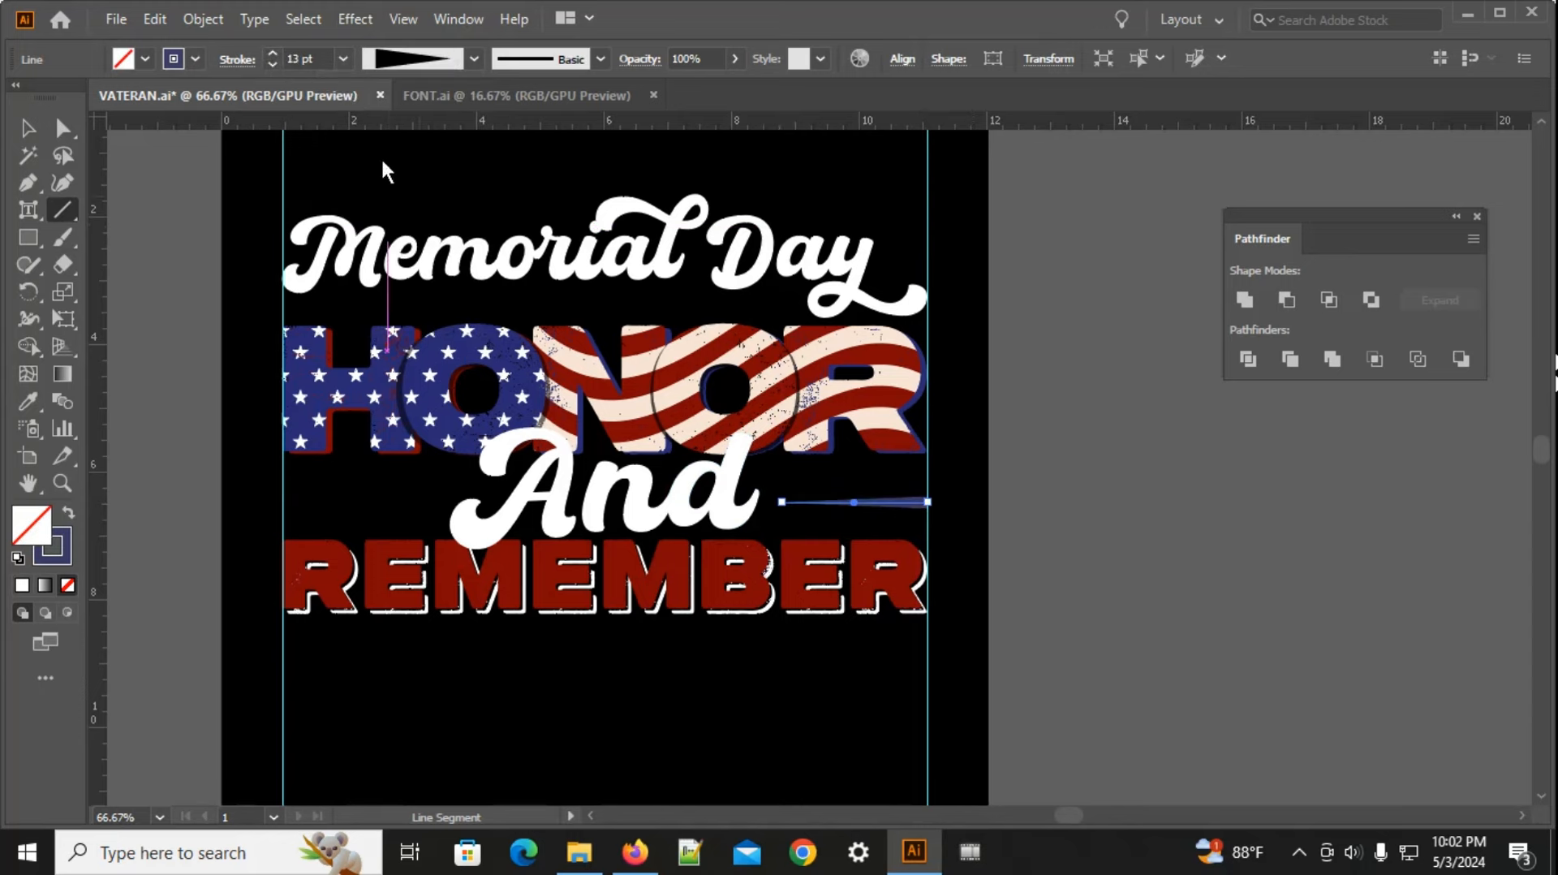
left_click(219, 16)
left_click(338, 301)
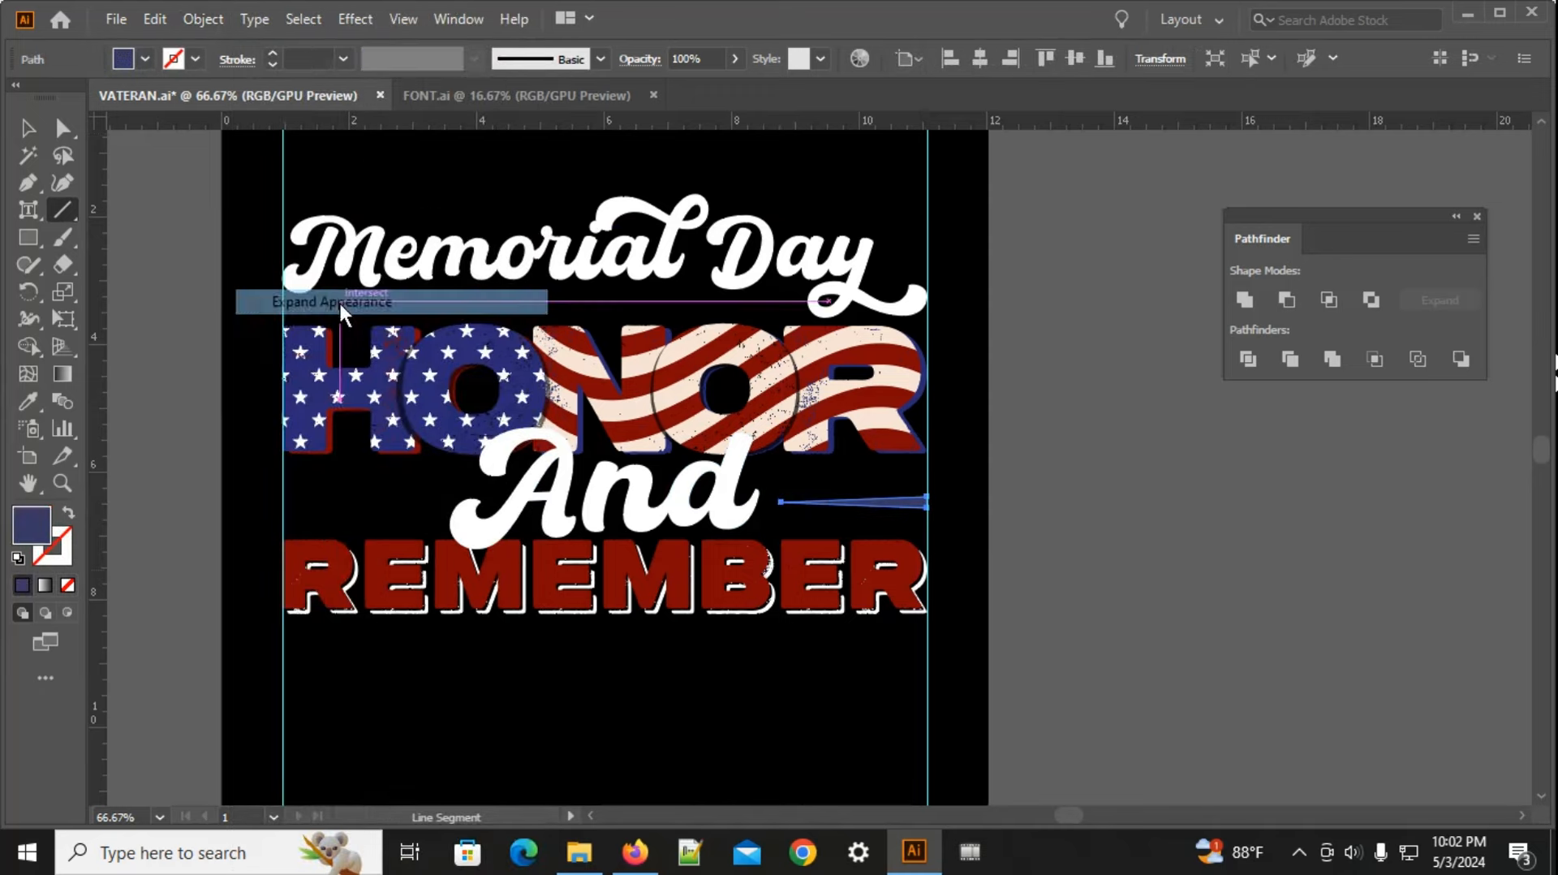
scroll(840, 506, "up", 2)
left_click(26, 127)
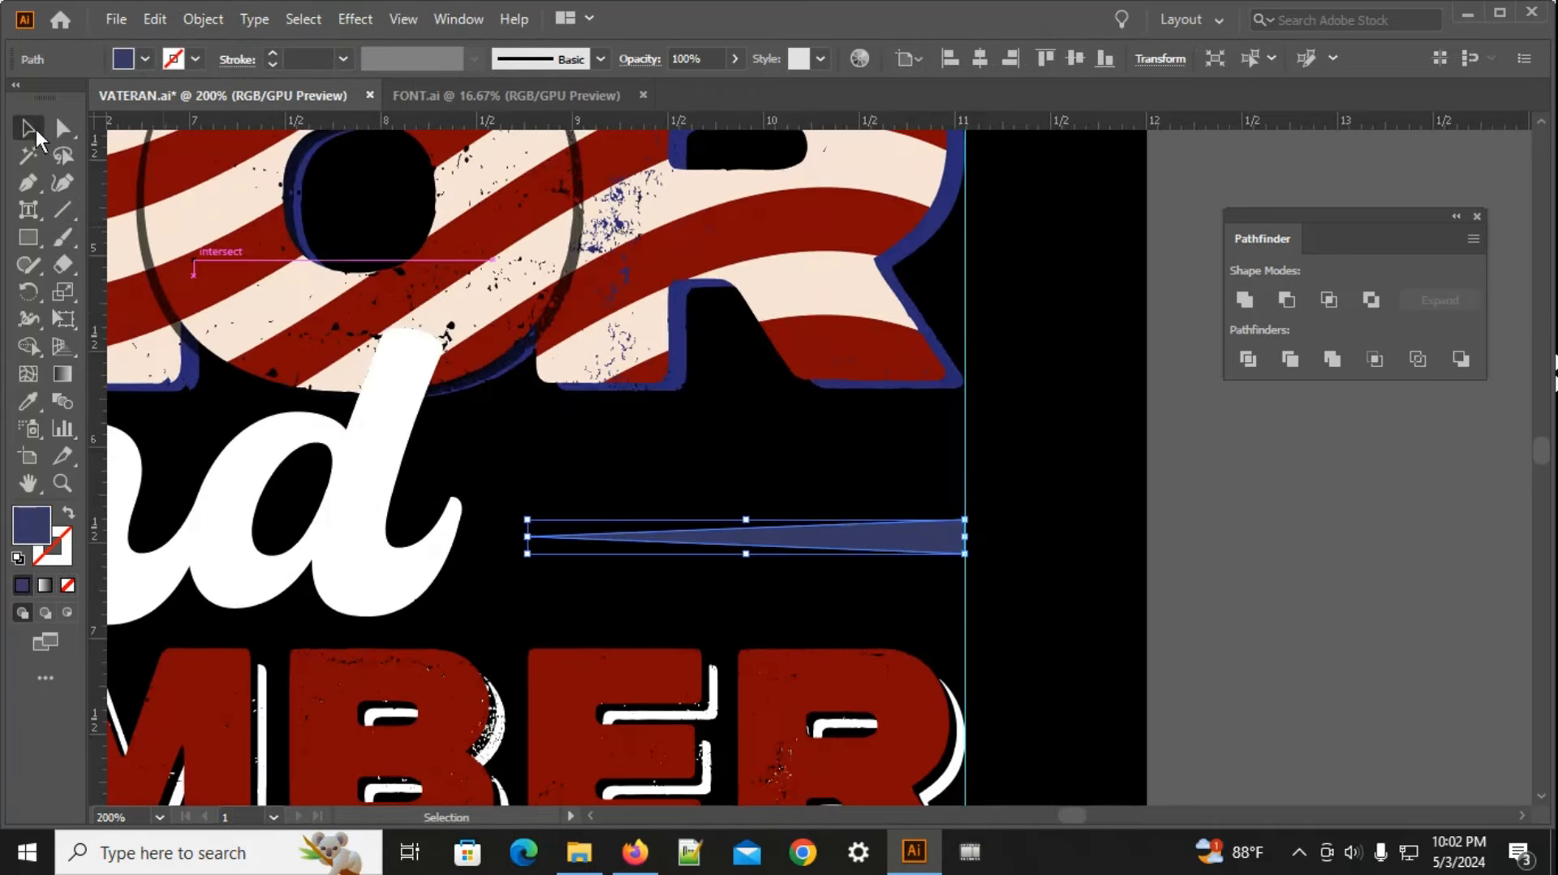
left_click_drag(746, 519, 745, 507)
left_click(771, 499)
left_click(797, 537)
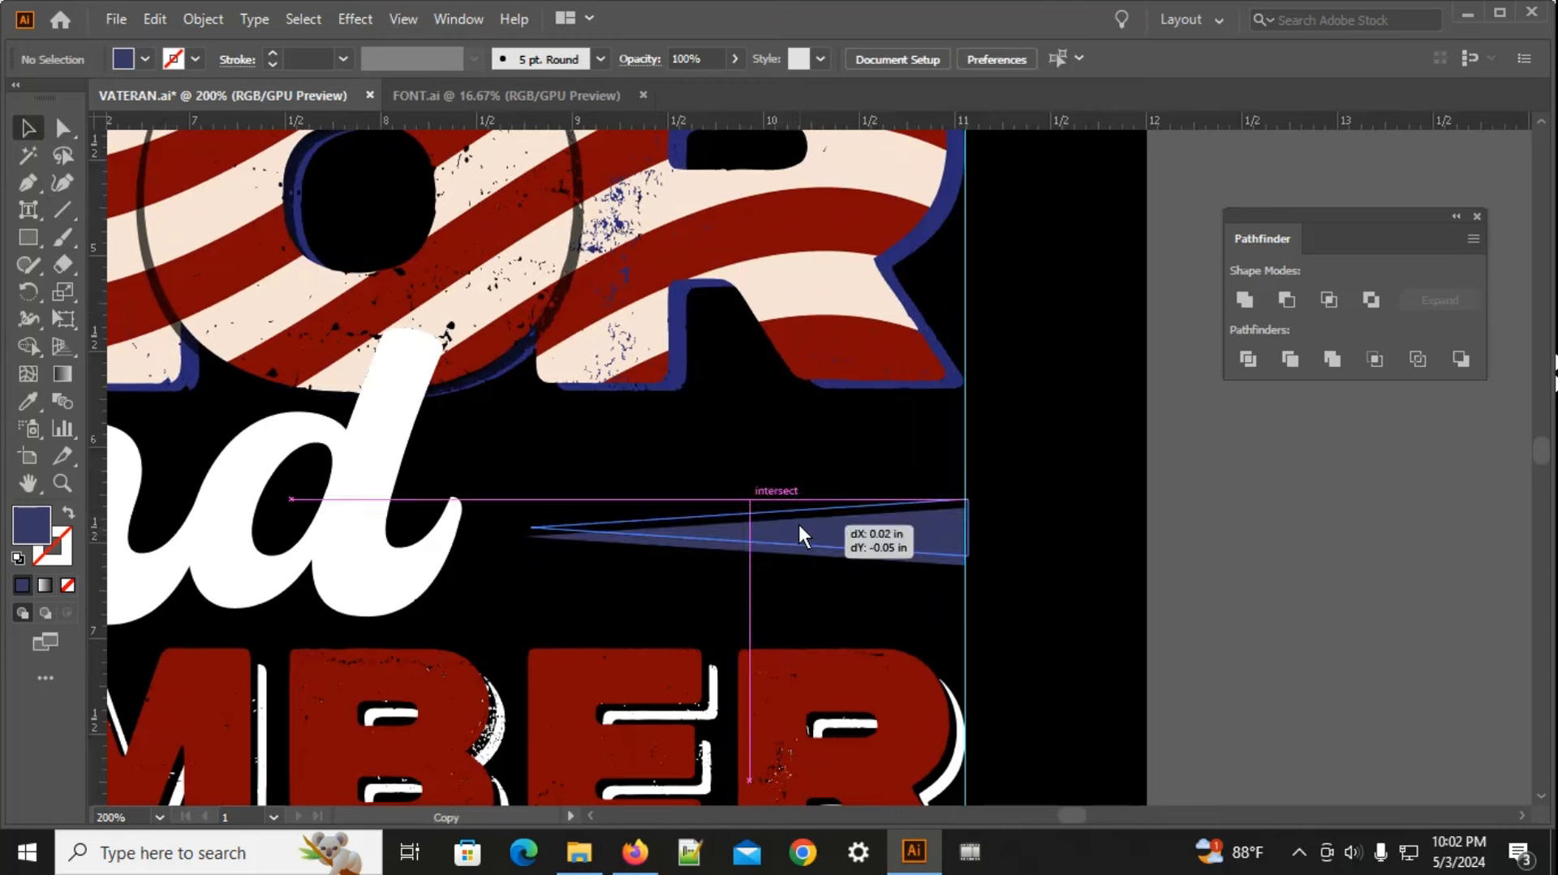
Step: Duplicate the blue wedge directly above itself and repeat the copy to make a stack of three
left_click_drag(747, 508, 765, 498)
left_click(750, 519)
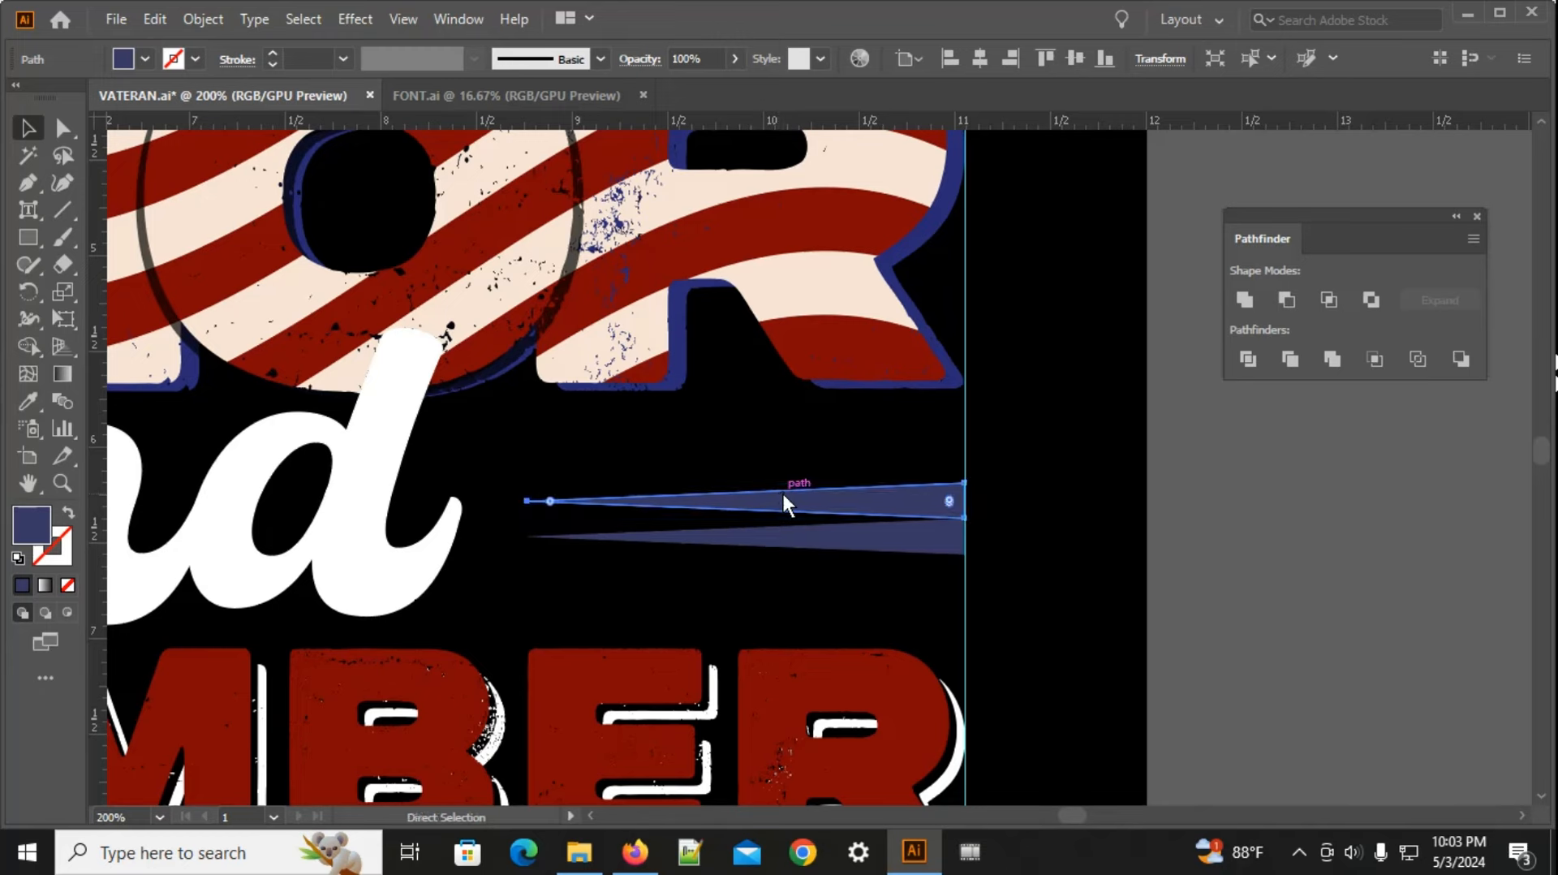
key("ctrl+d")
Step: Group the three blue wedges and shift the group slightly down between HONOR and REMEMBER
left_click_drag(1021, 561, 888, 454)
right_click(888, 454)
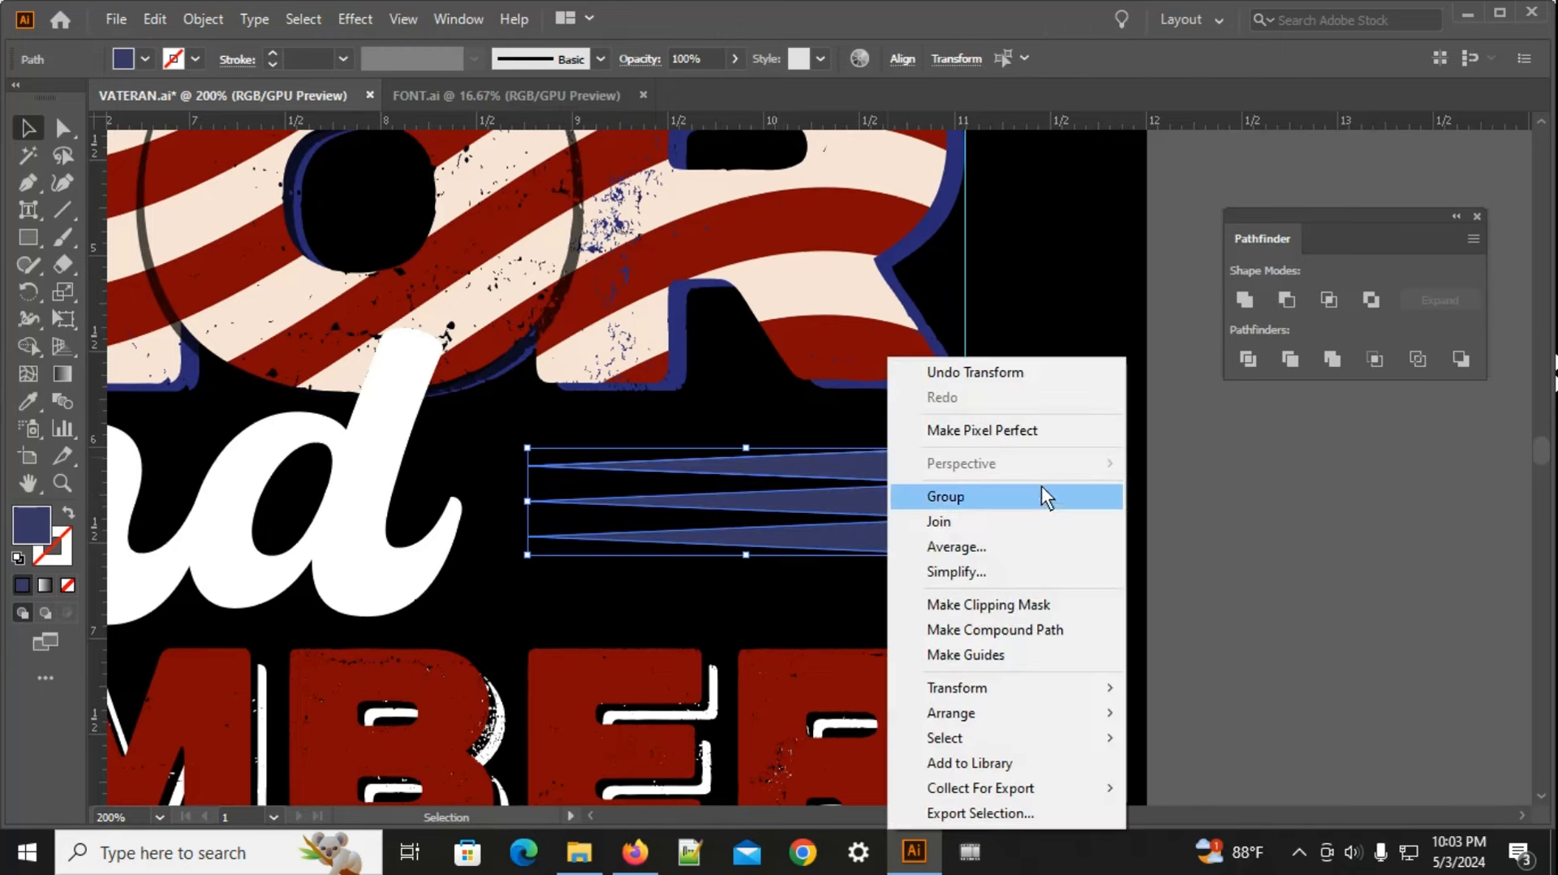
left_click(1007, 496)
left_click_drag(849, 504, 850, 517)
Step: Create a copy of the wedge group reflected on the vertical axis and place it against the left guide beside And
scroll(865, 528, "down", 2)
scroll(865, 528, "down", 1)
right_click(845, 526)
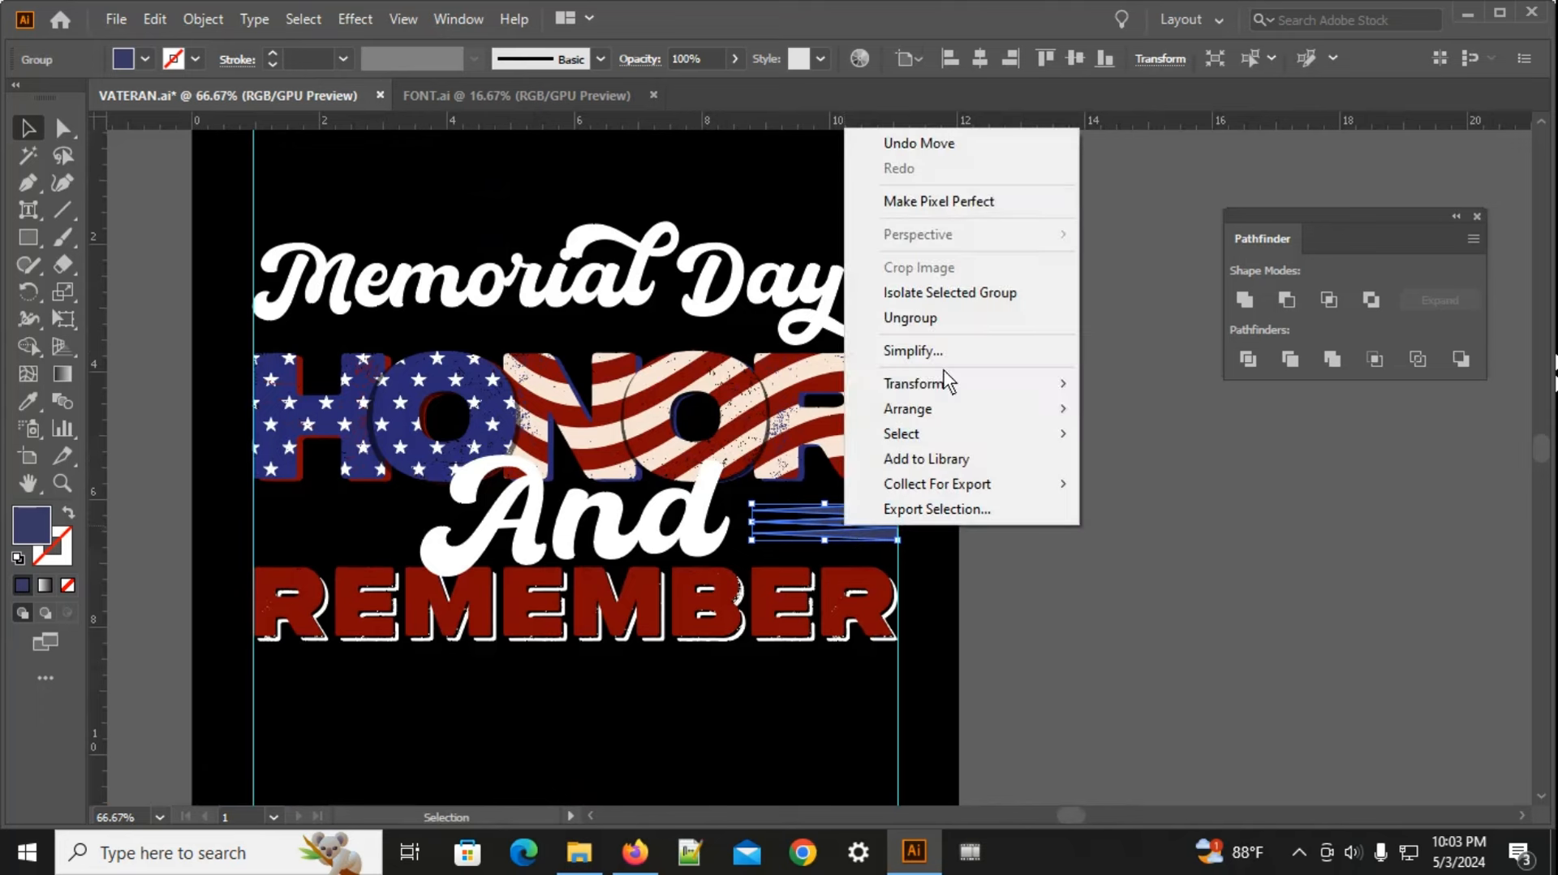
mouse_move(933, 379)
left_click(1113, 469)
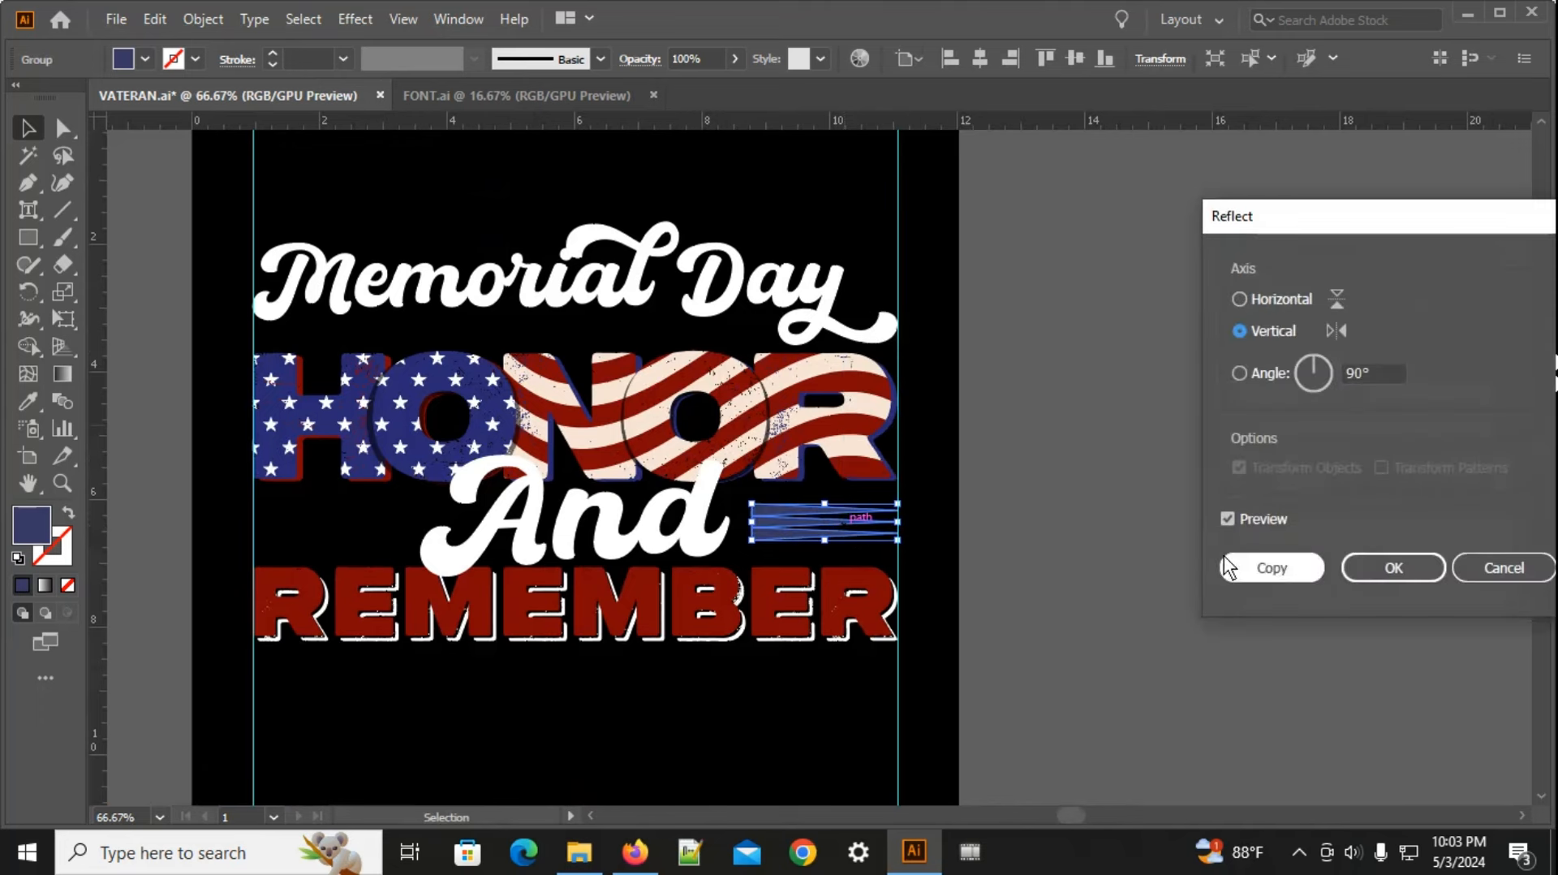
left_click(1267, 569)
left_click_drag(765, 513, 267, 510)
left_click(1067, 627)
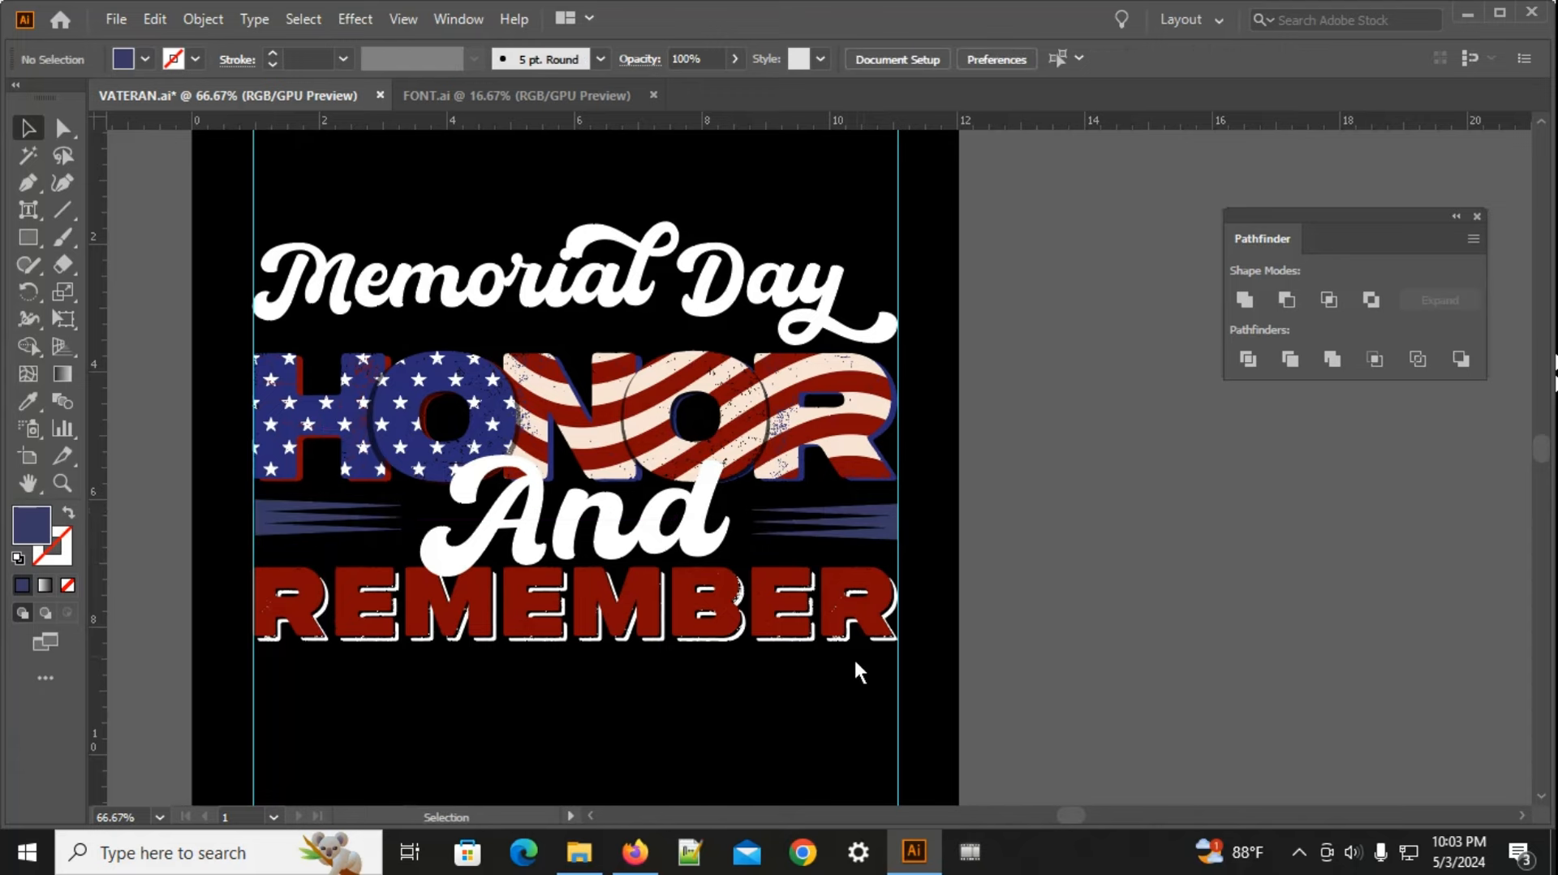
Step: Align the left and right wedge groups together to the artboard's bottom edge
left_click_drag(854, 656, 987, 635)
scroll(660, 659, "down", 5)
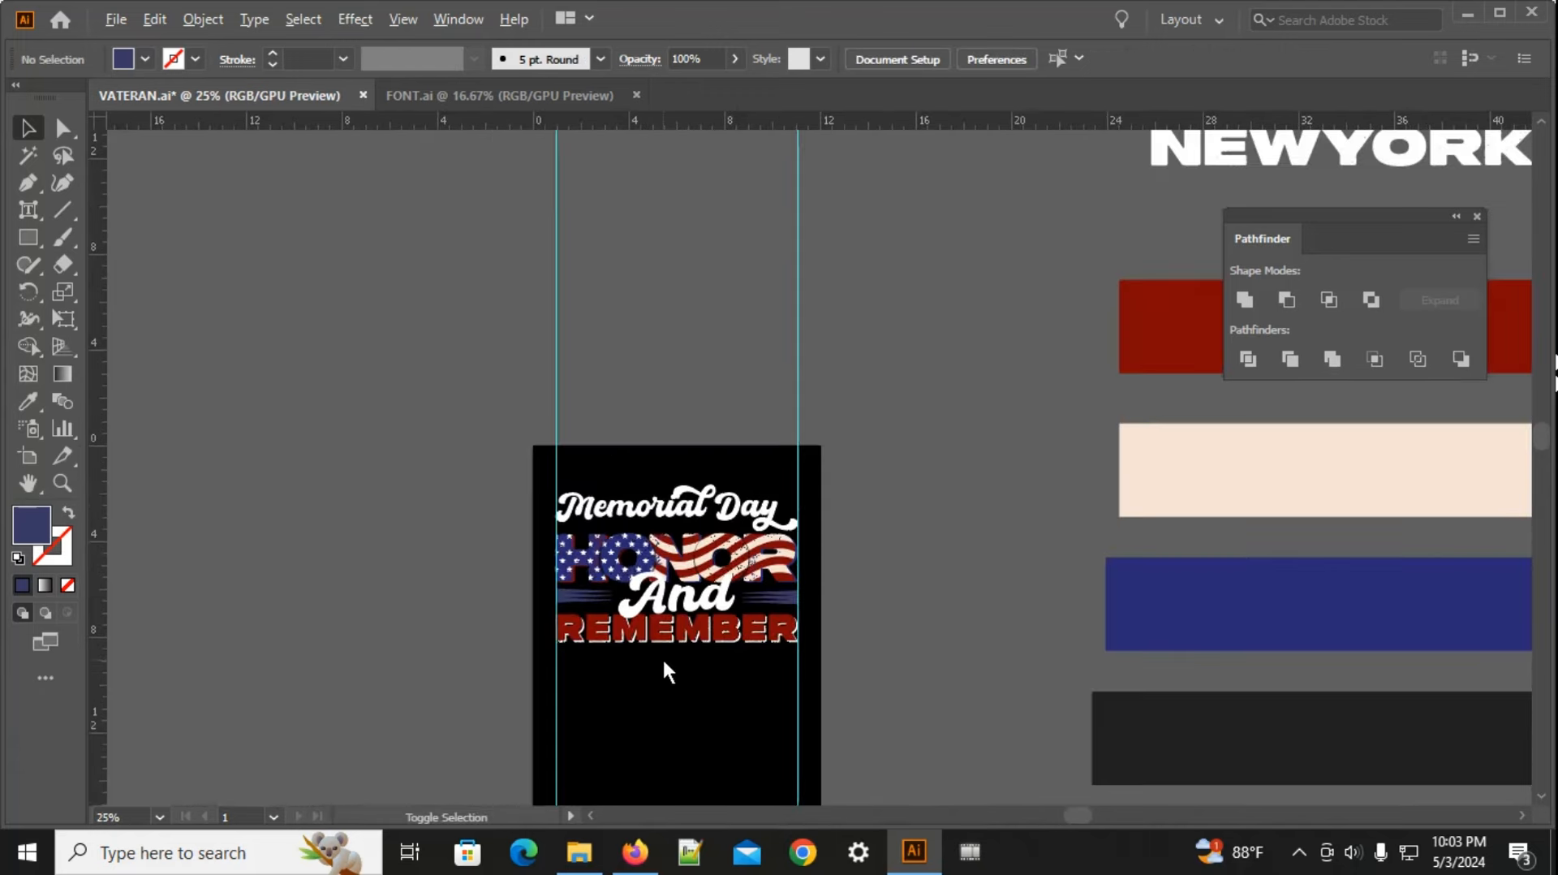
scroll(663, 654, "up", 2)
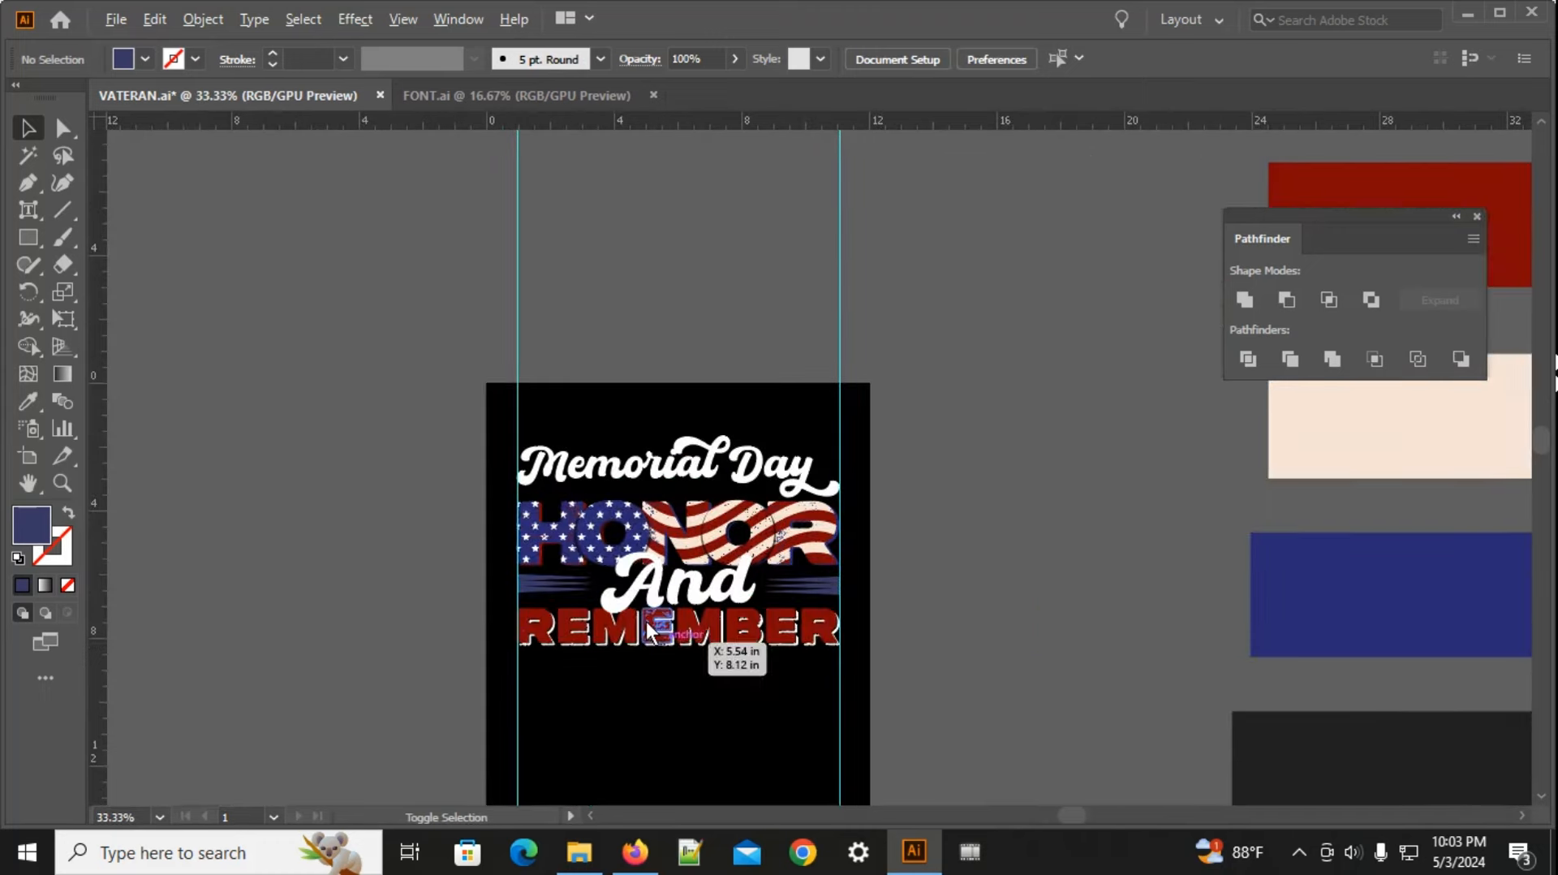
scroll(560, 588, "up", 3)
left_click(533, 581, "shift")
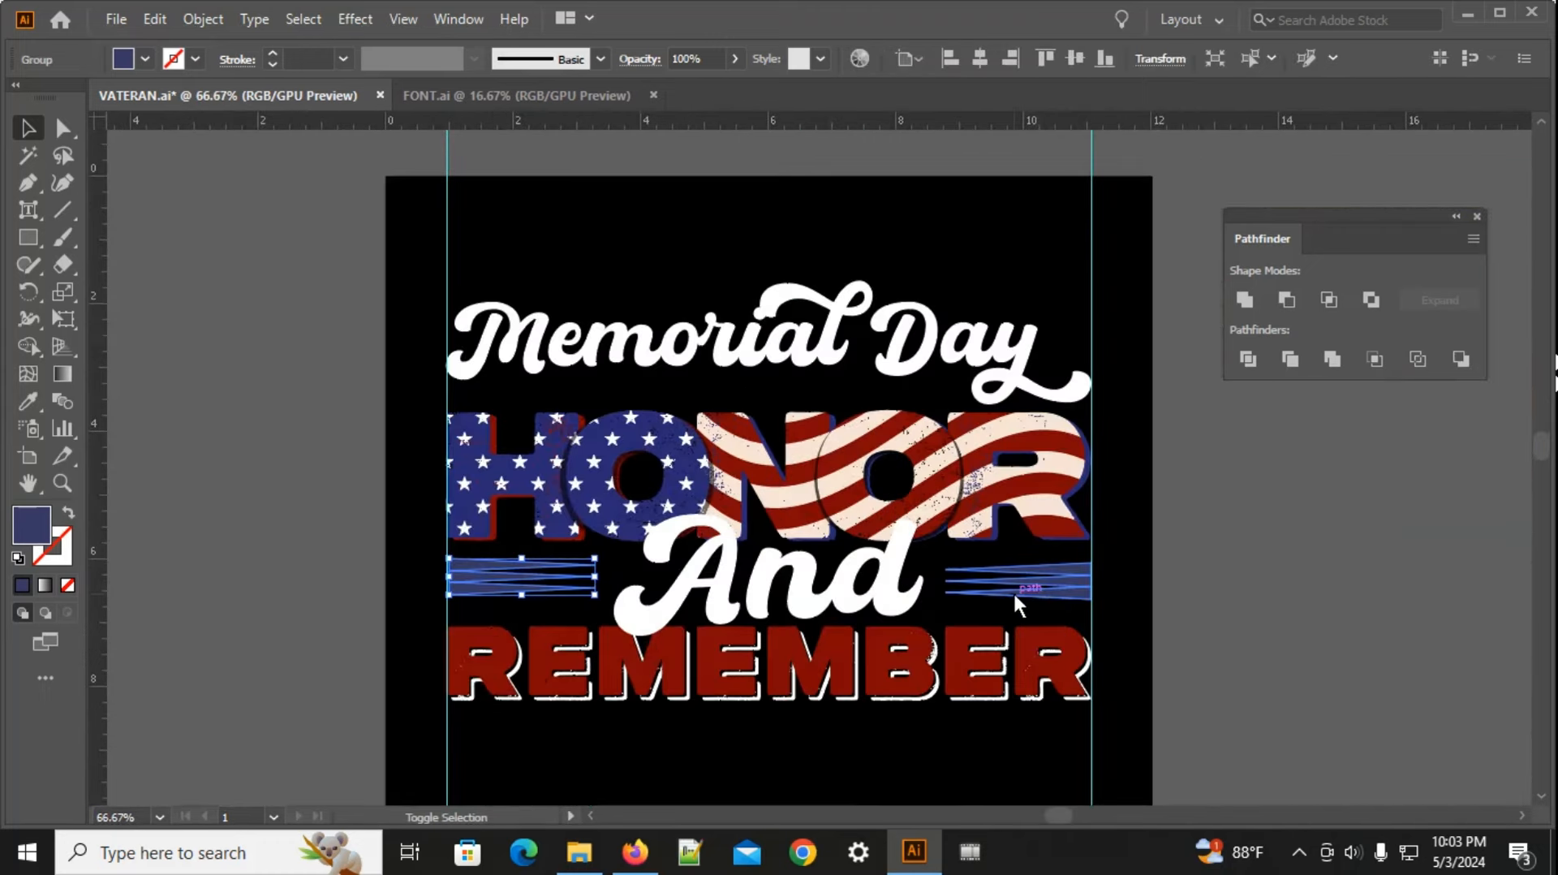
left_click(1013, 591, "shift")
left_click(903, 60)
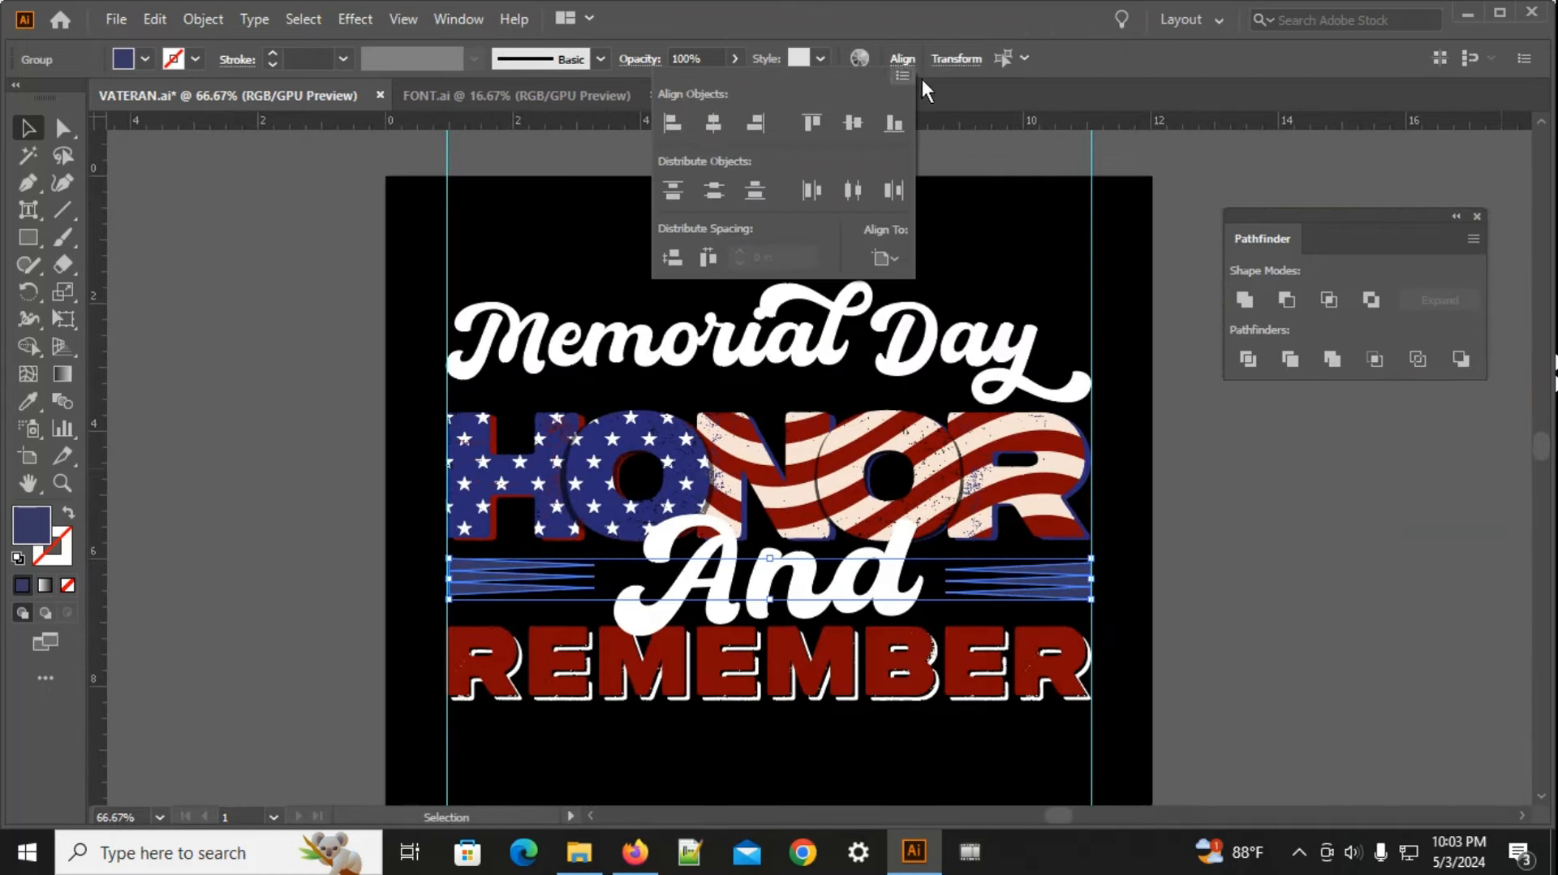
left_click(893, 124)
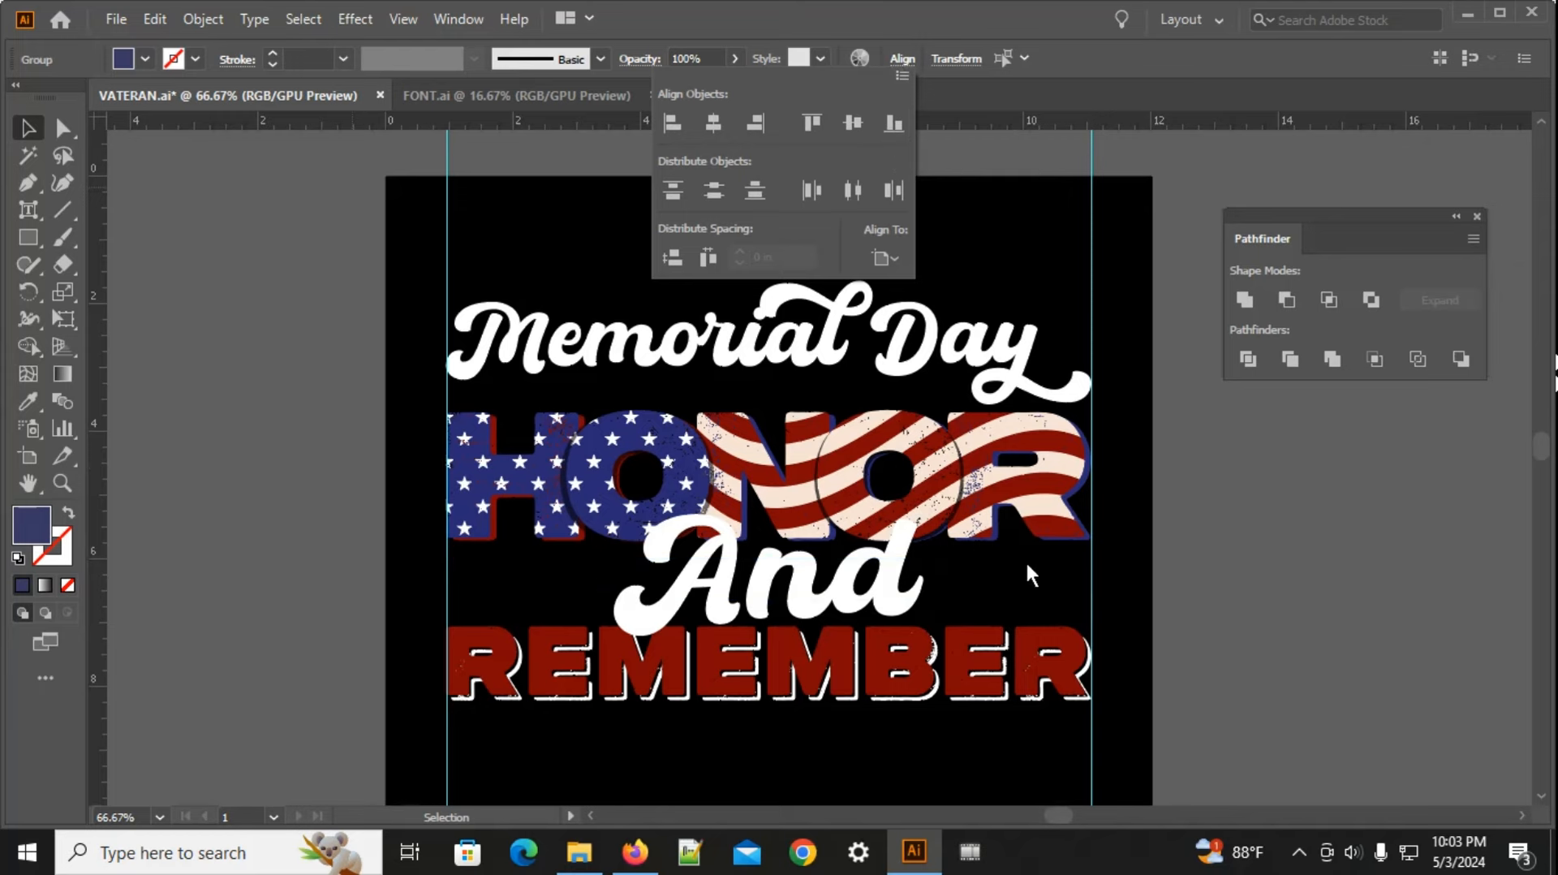
Step: Group the left and right wedge sets into one object
scroll(908, 362, "down", 2)
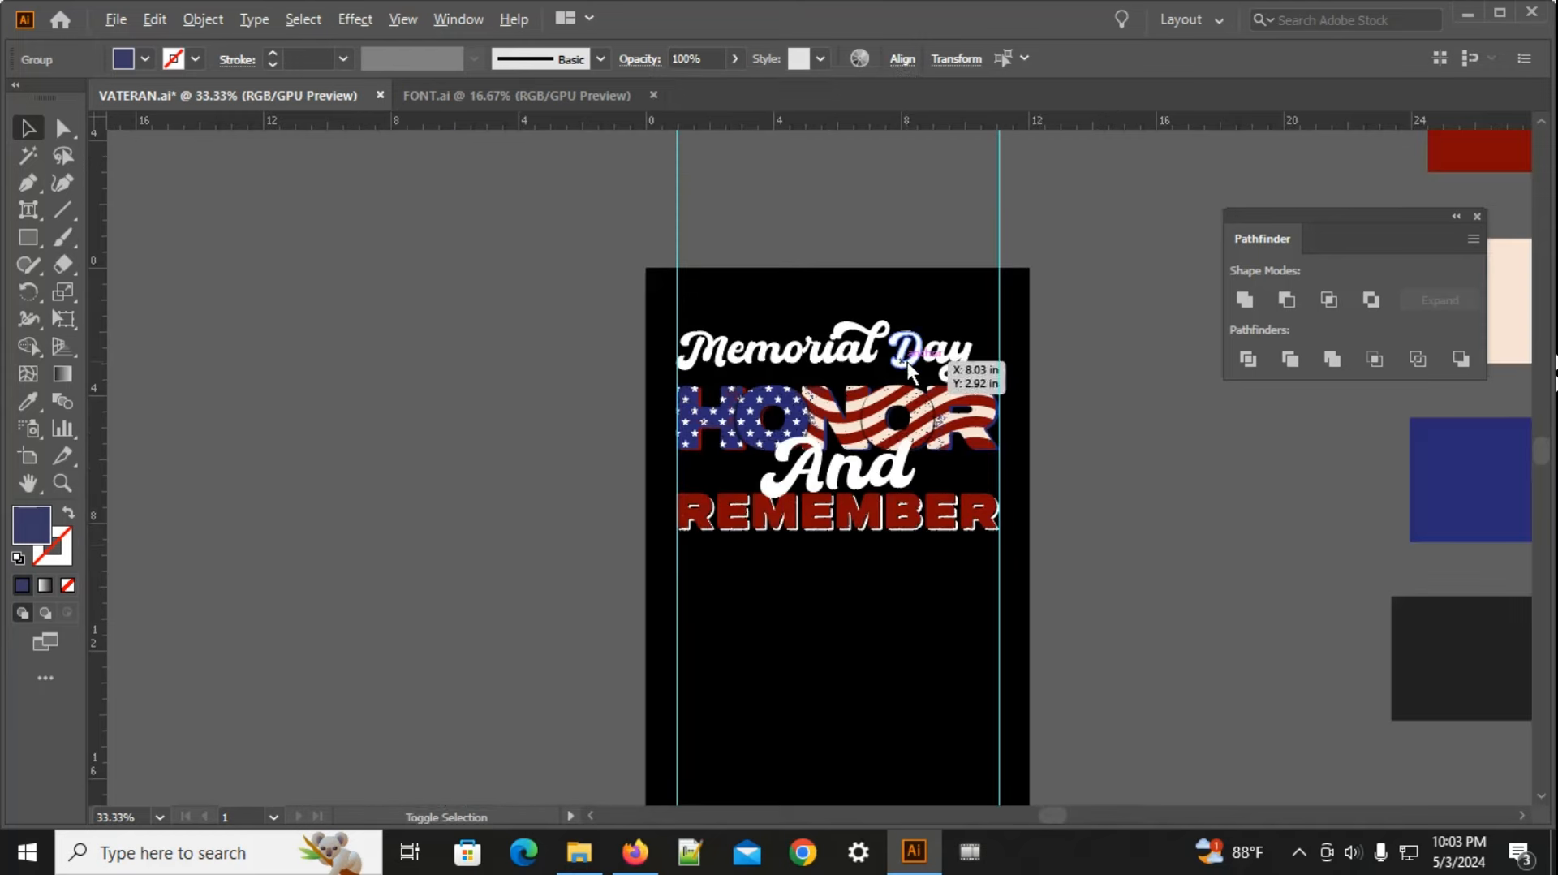
scroll(946, 308, "down", 5)
scroll(843, 231, "right", 3)
scroll(748, 485, "up", 1)
right_click(753, 489)
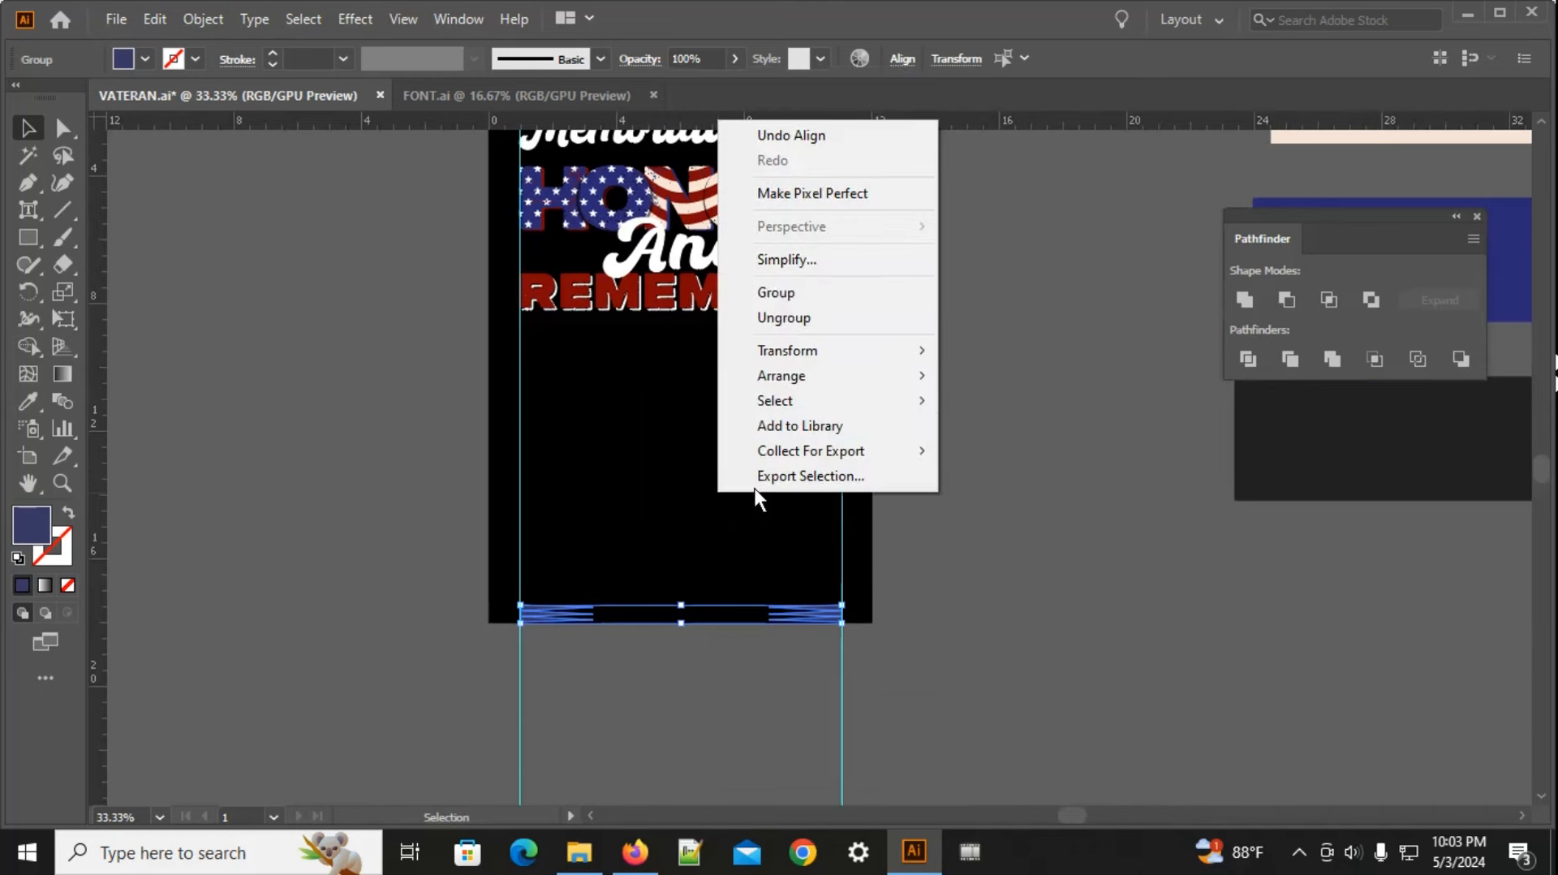
left_click(789, 293)
scroll(919, 562, "up", 3)
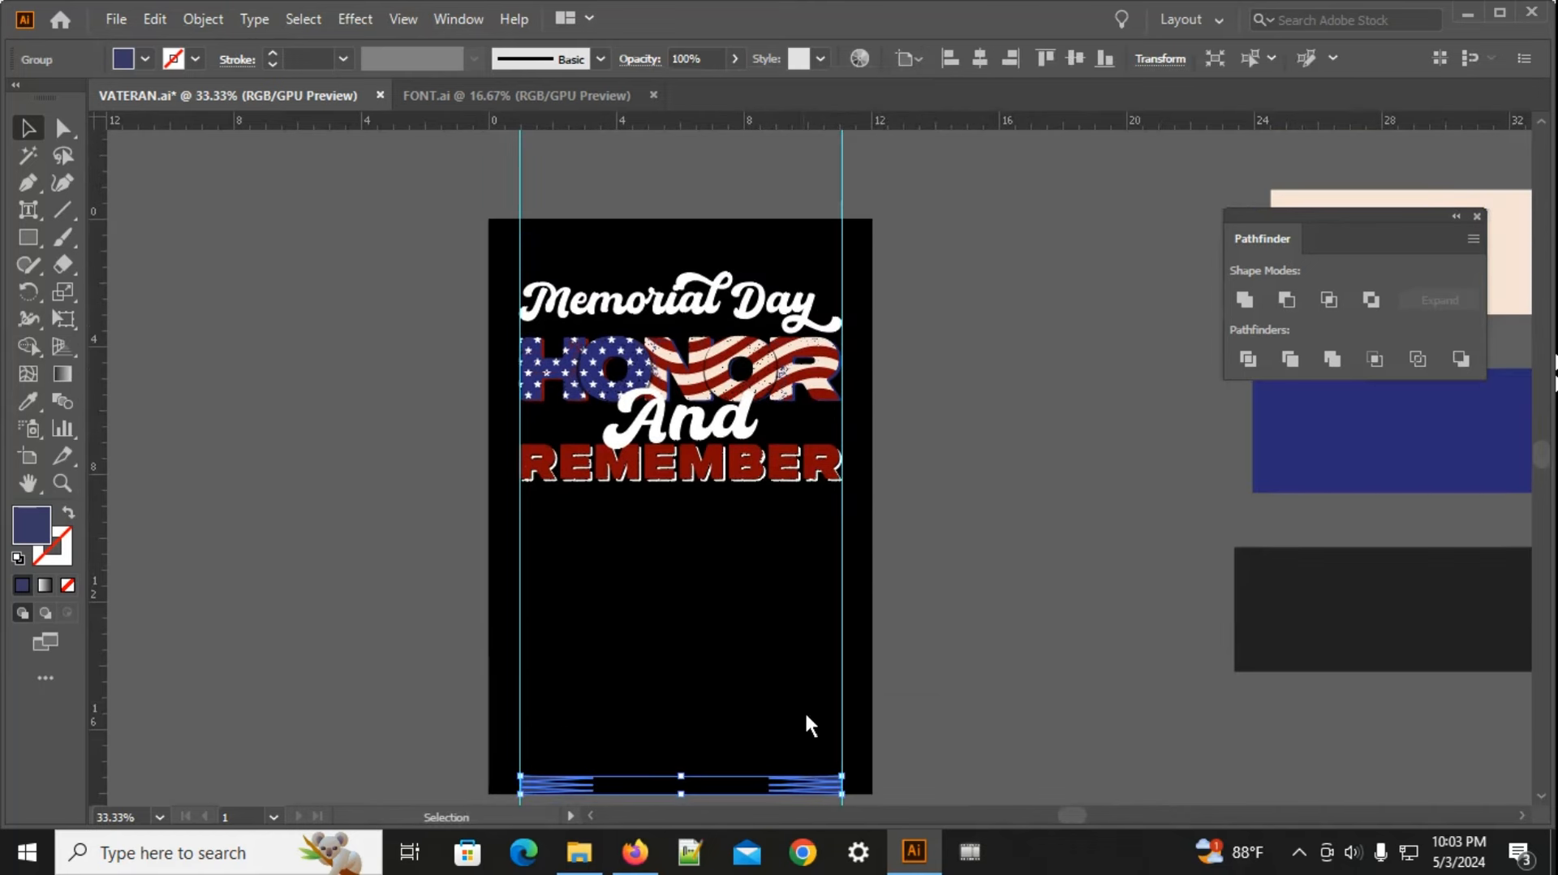
Step: Move the combined wedge group up between HONOR and REMEMBER, beside And, and center it horizontally on the artboard
left_click_drag(813, 779, 862, 444)
scroll(844, 453, "up", 4)
left_click(898, 419)
scroll(787, 347, "up", 4)
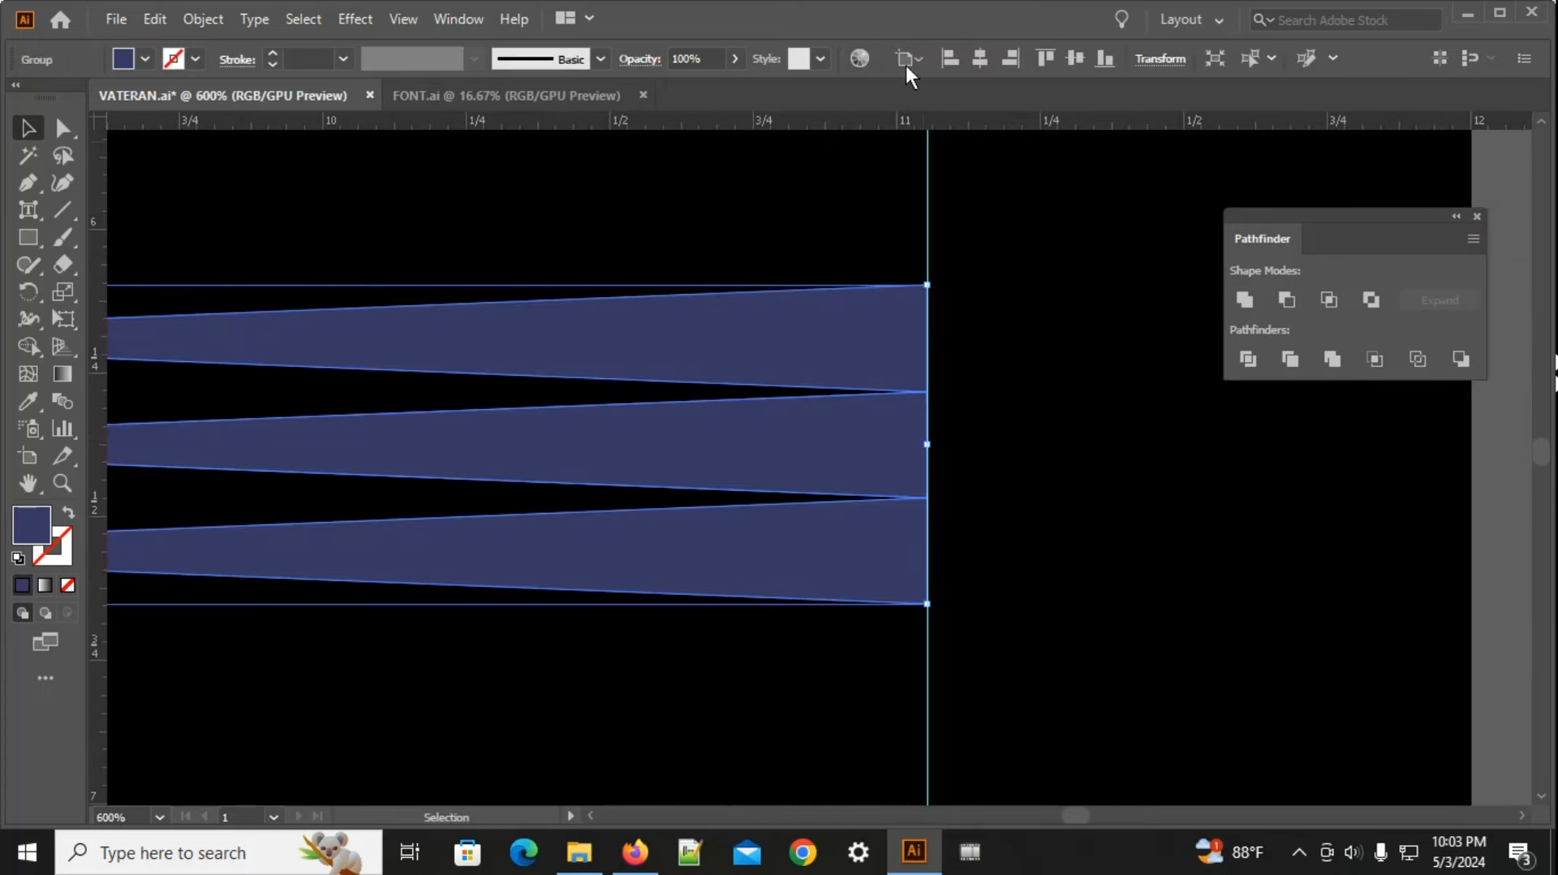
left_click(990, 57)
scroll(1024, 453, "down", 5)
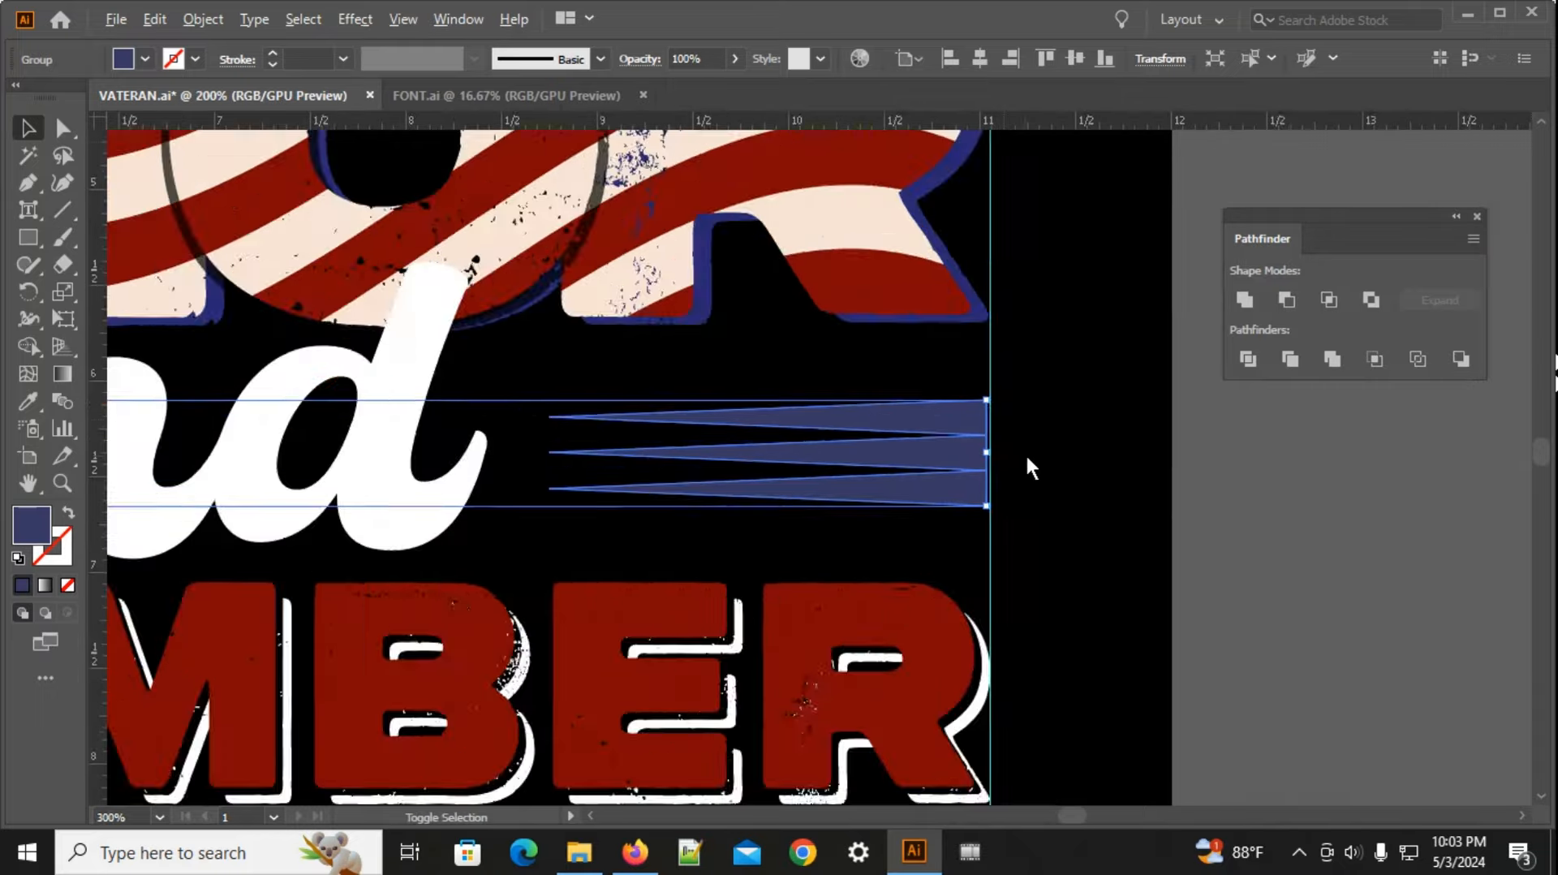
Step: Widen the wedge group so its outer ends meet the left and right guides, and deselect it
left_click_drag(593, 469, 641, 464)
scroll(487, 487, "left", 5)
scroll(515, 471, "up", 4)
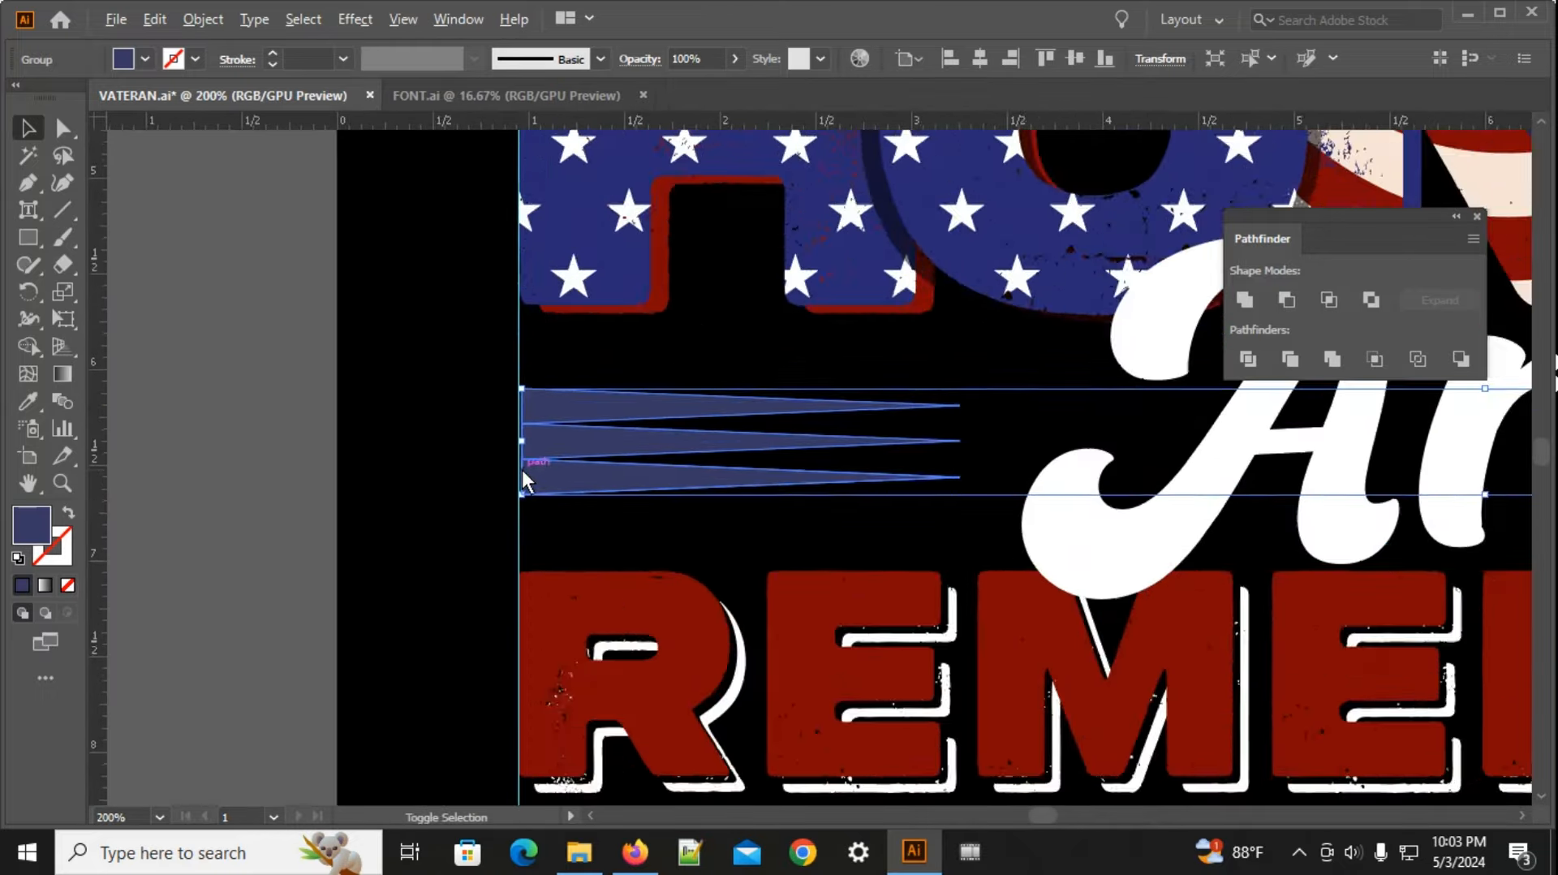
scroll(545, 422, "up", 4)
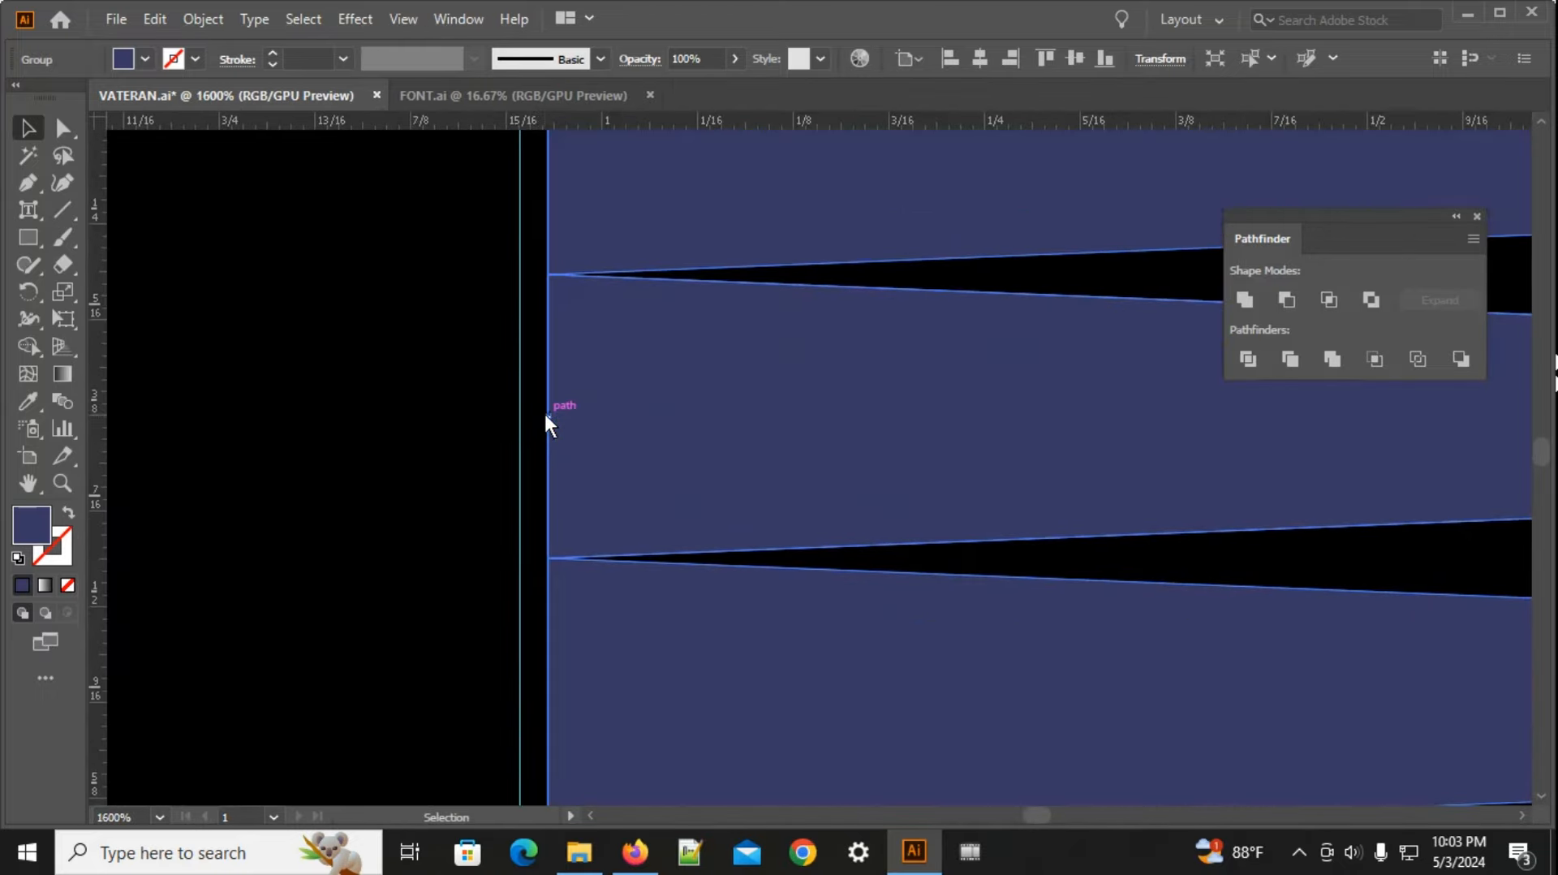
left_click_drag(545, 415, 517, 417)
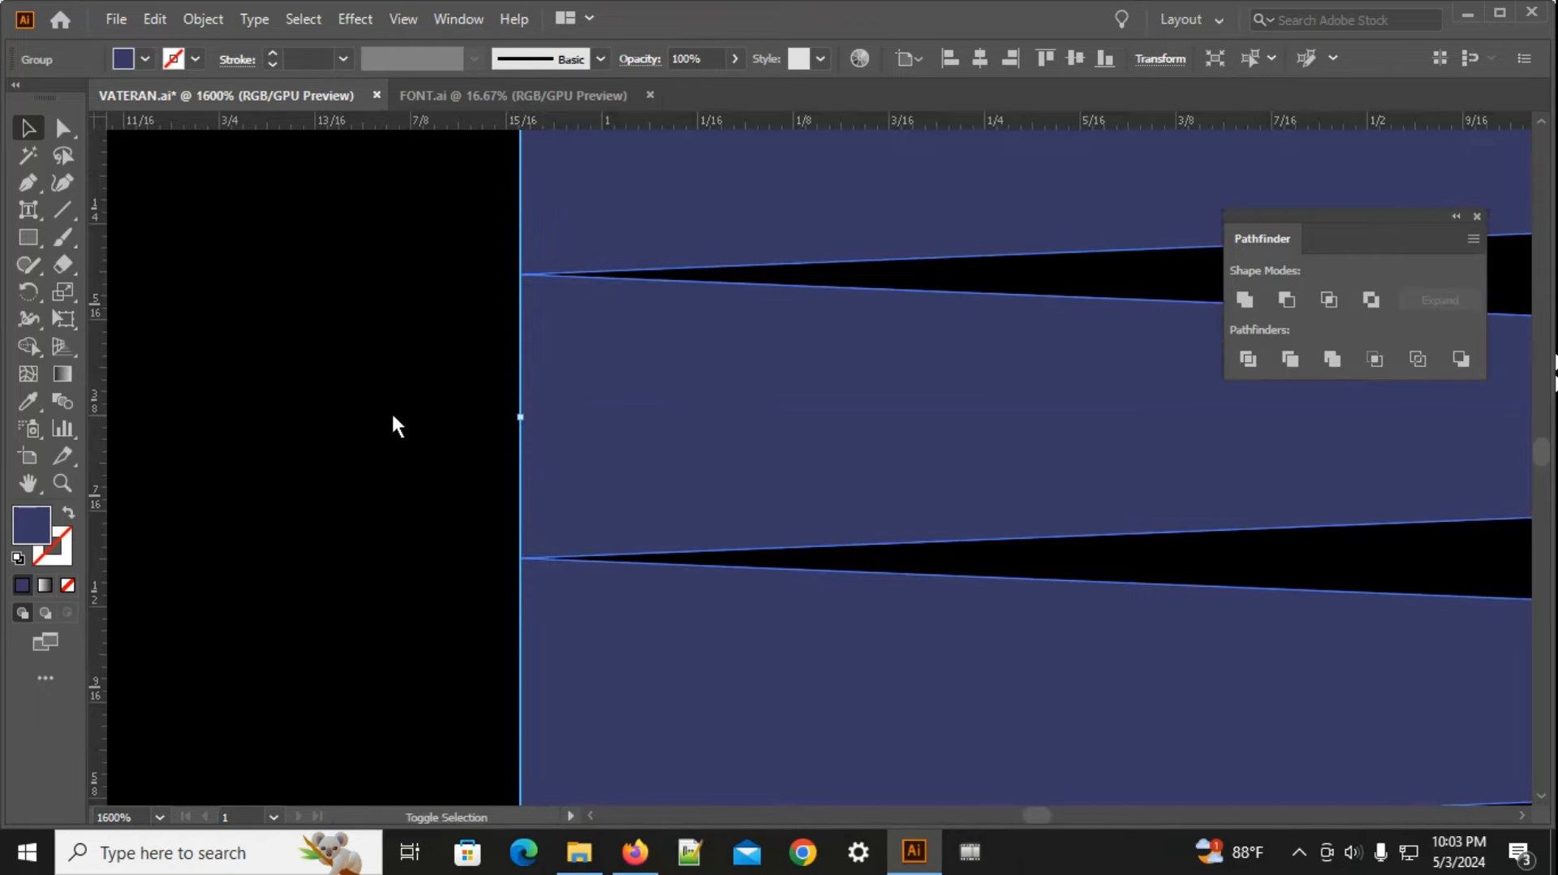
scroll(390, 411, "down", 8)
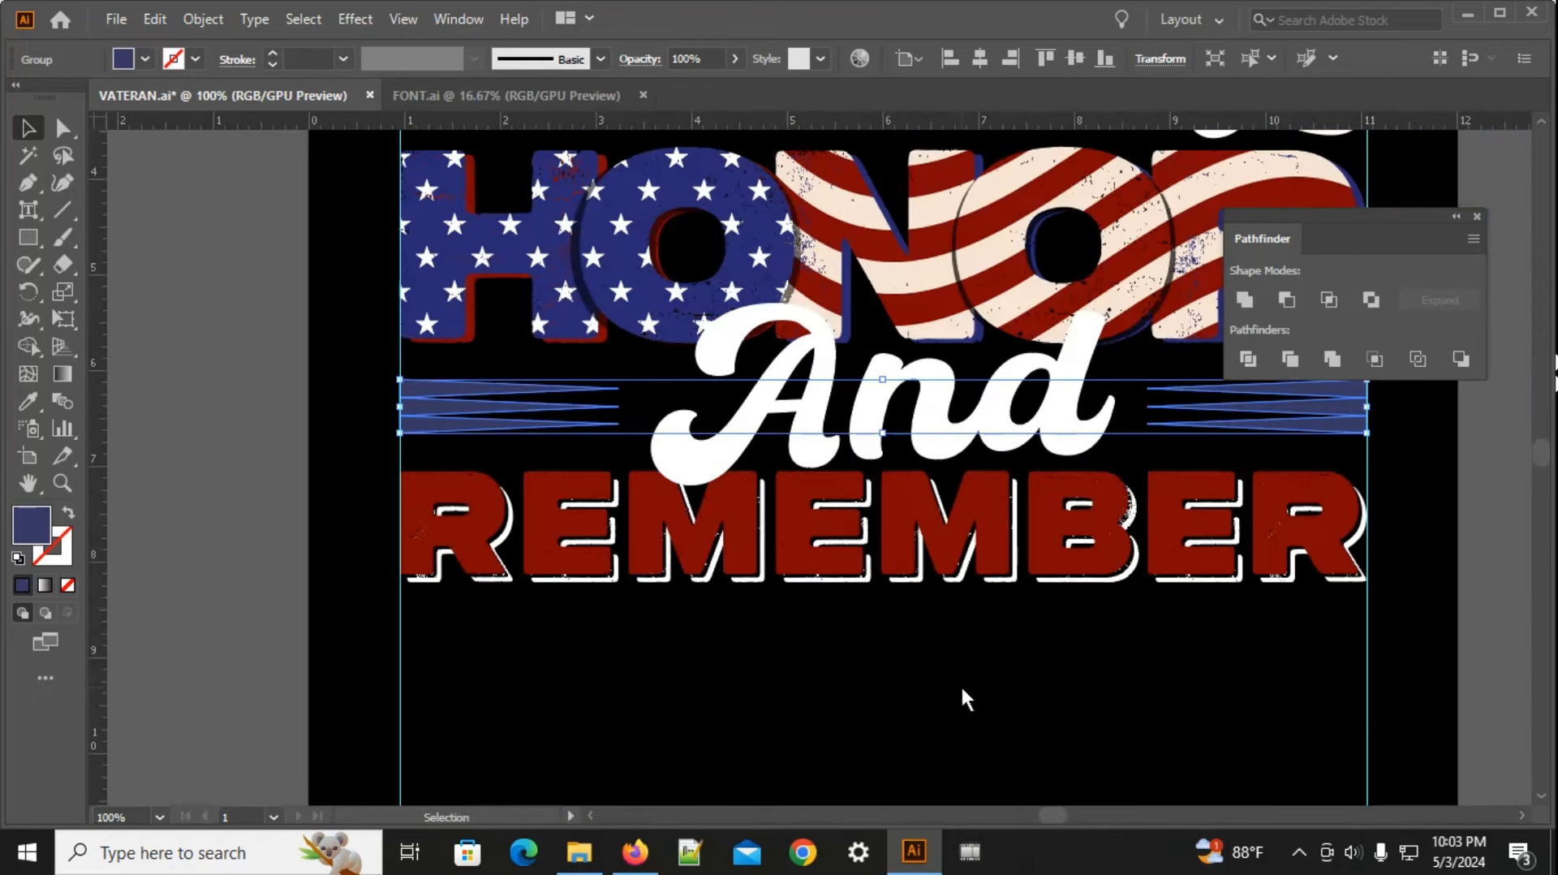
left_click(963, 688)
scroll(682, 662, "down", 2)
left_click_drag(1111, 672, 1055, 578)
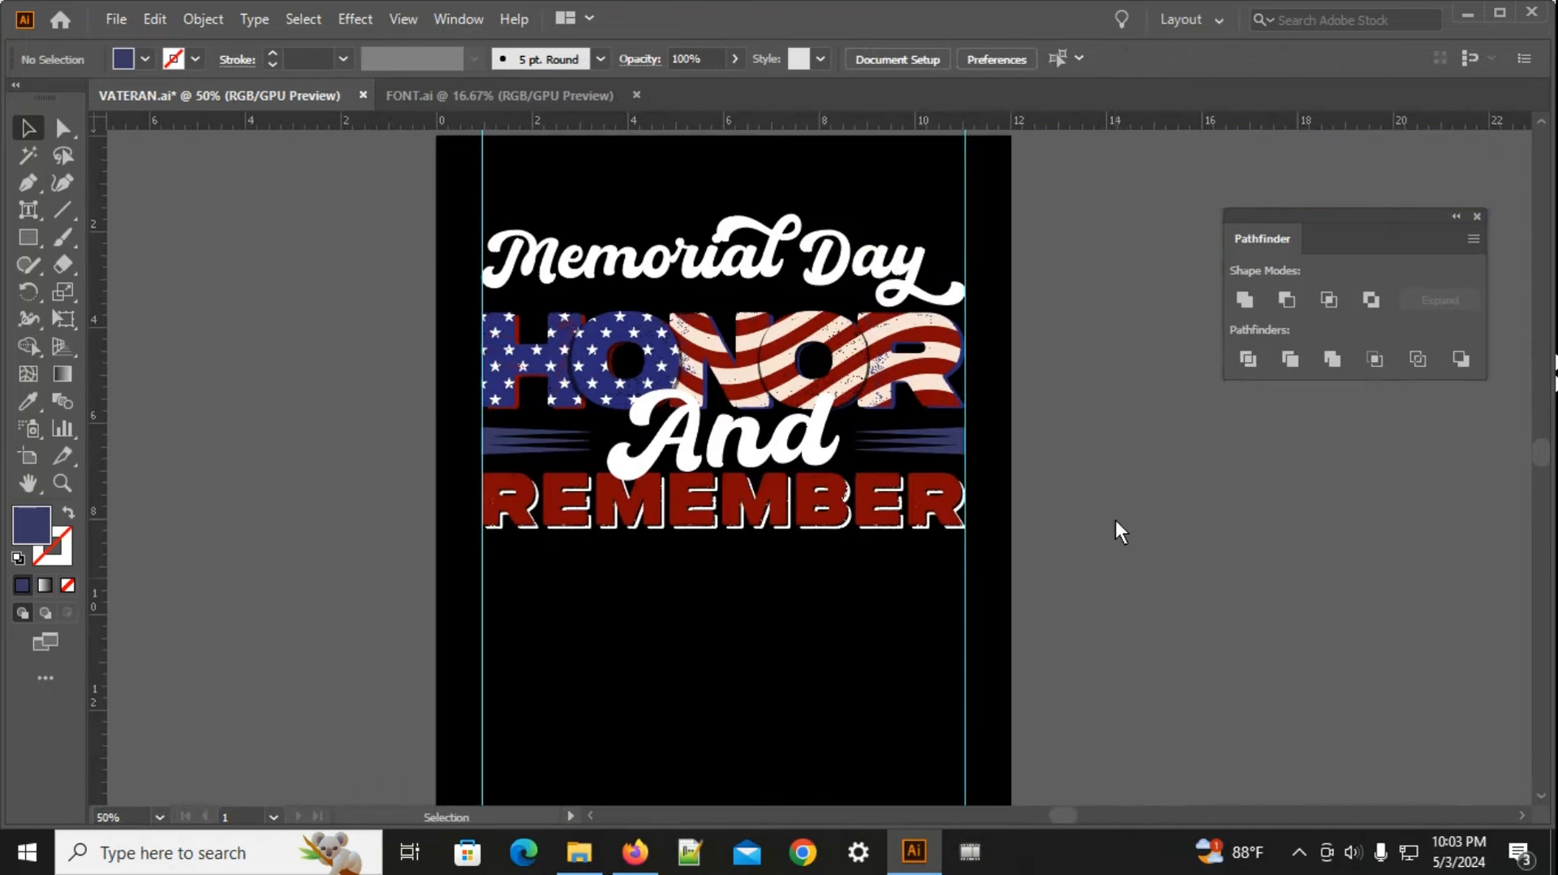
Step: Nudge the Memorial Day lettering down toward HONOR until the tail of the y overlaps the word
left_click(669, 269)
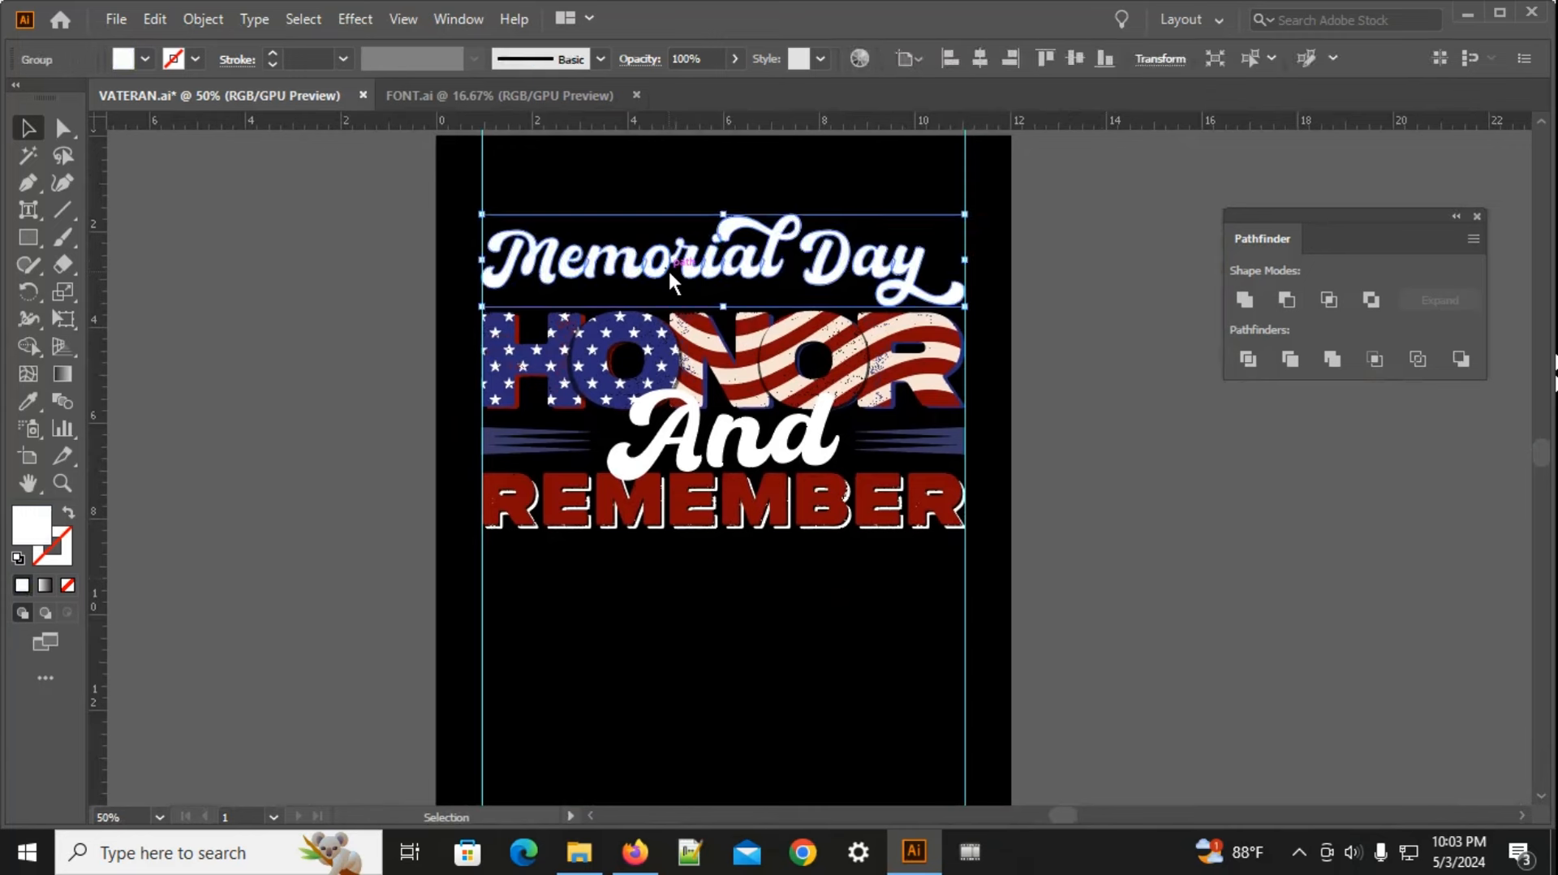
key("Down")
key("Down")
key("Down")
key("Down")
key("Down")
key("Down")
key("Down")
key("Down")
key("Down")
key("Down")
key("Down")
key("Down")
key("Down")
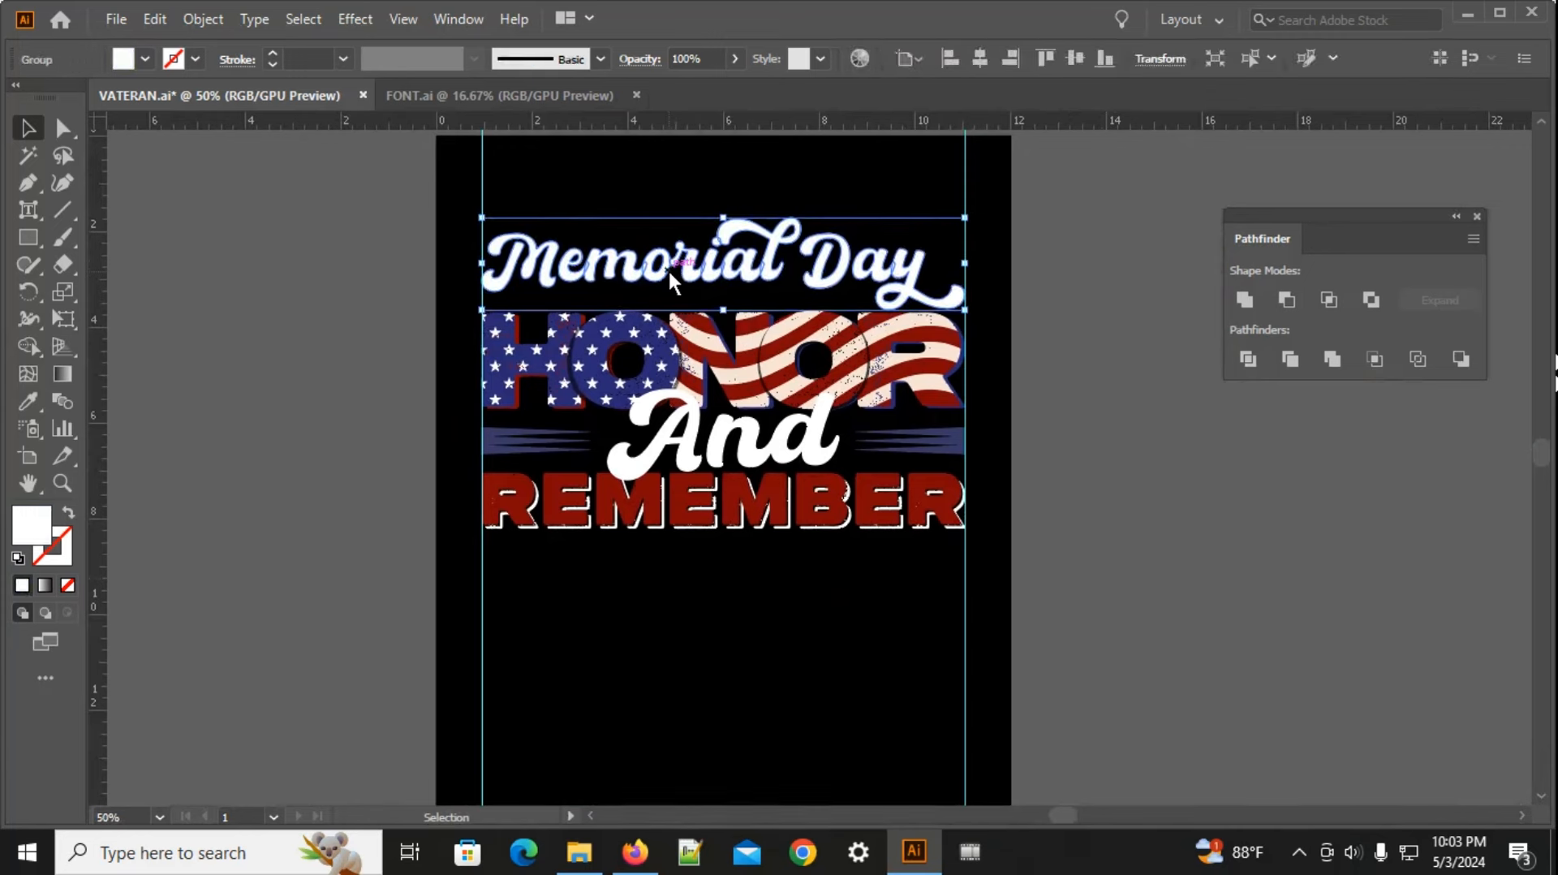
key("Down")
key("Down")
key("Down")
key("Down")
key("Down")
key("Down")
key("Down")
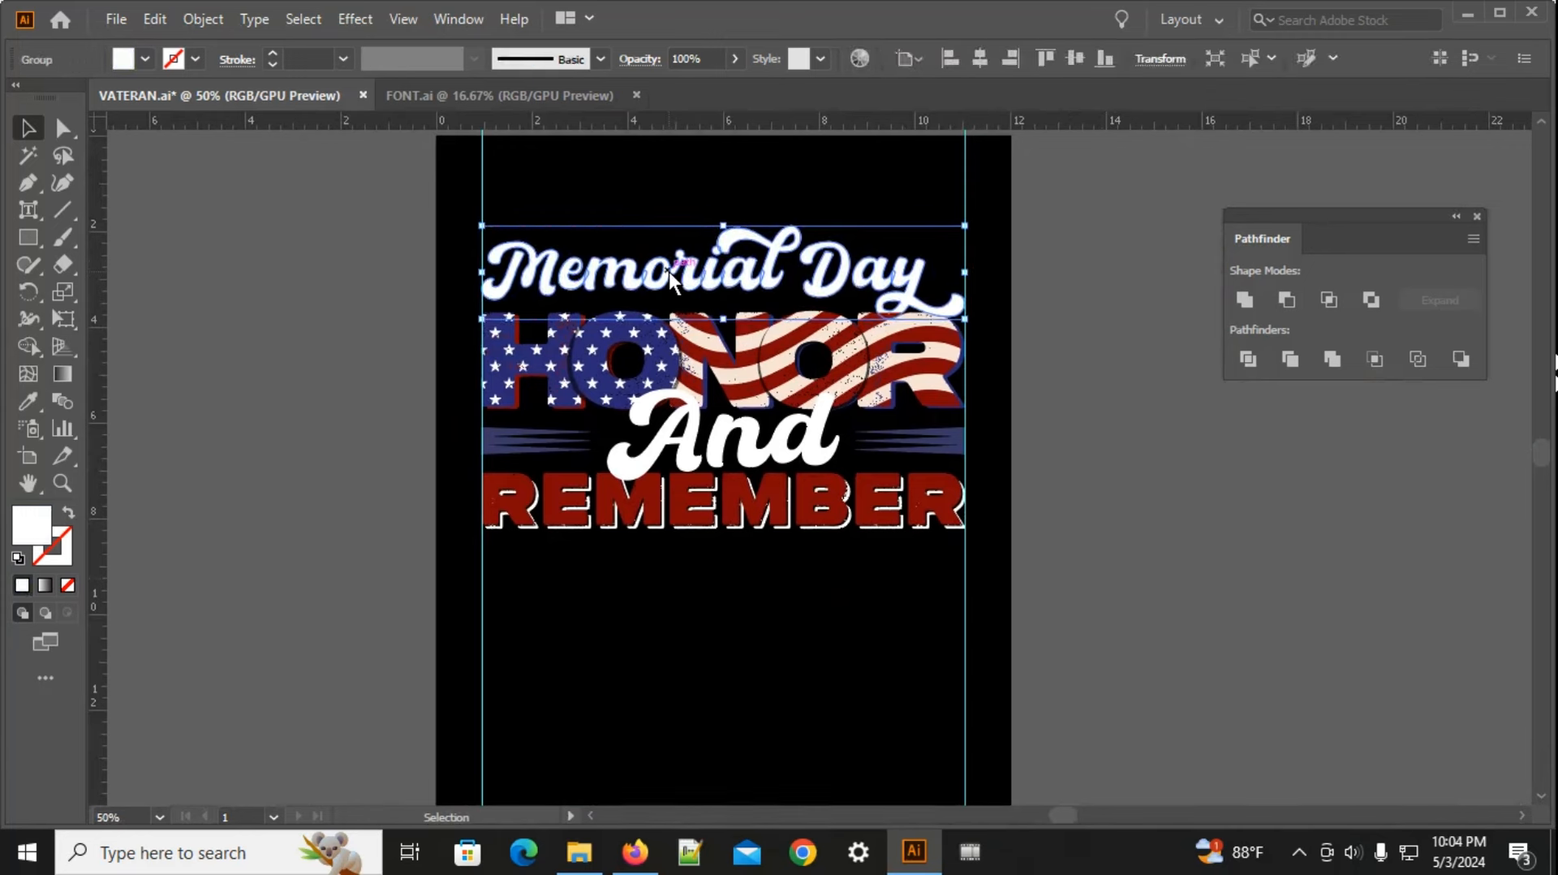
Step: Bring the Memorial Day lettering to the front and nudge it slightly further down over HONOR
right_click(670, 272)
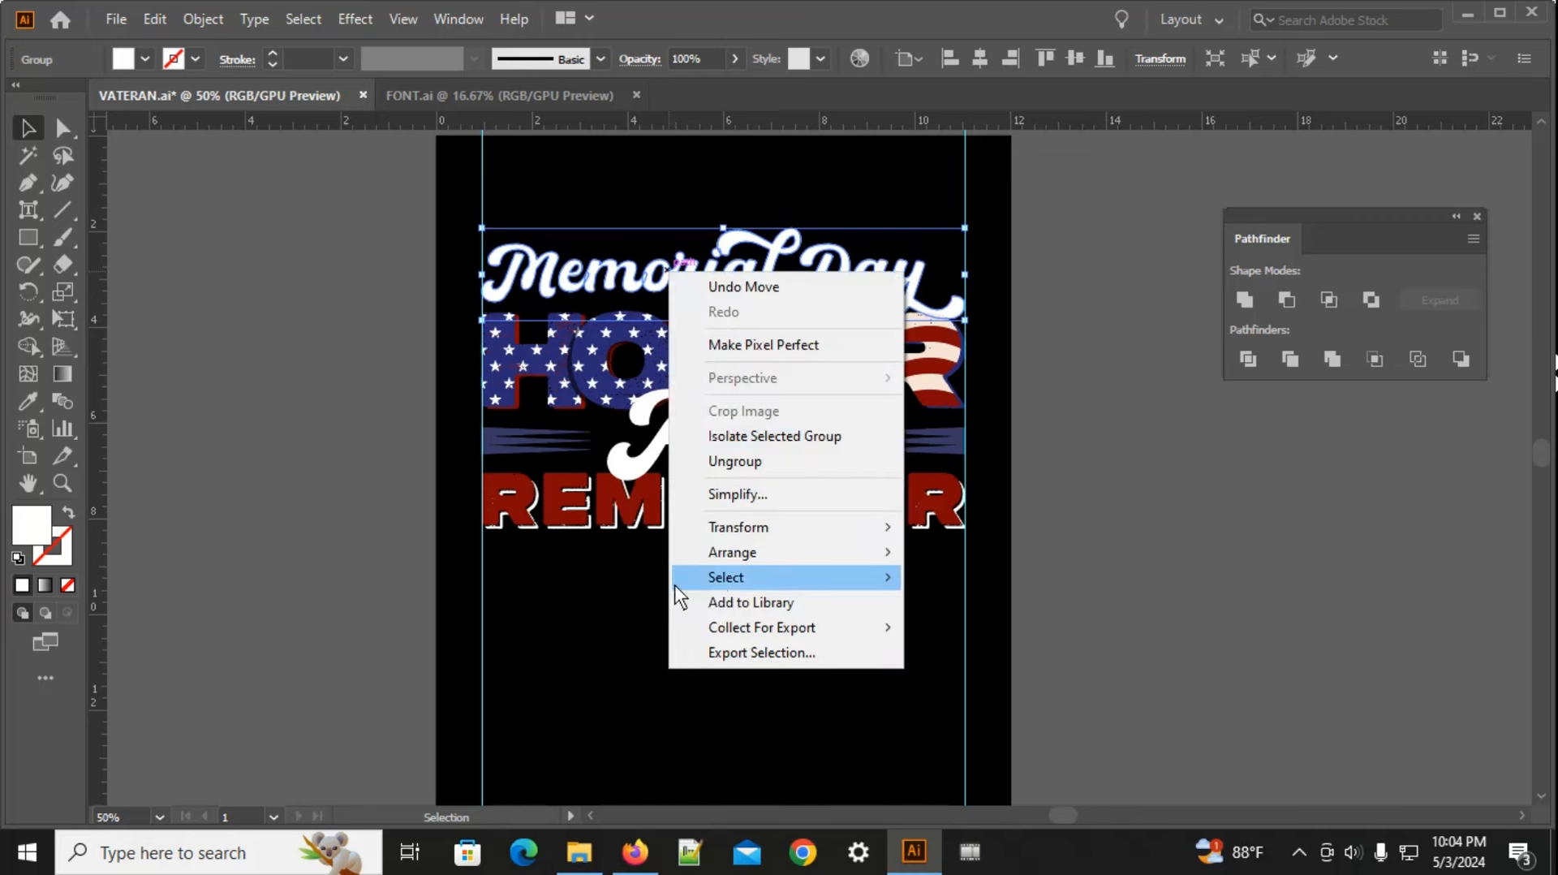
mouse_move(877, 554)
left_click(968, 553)
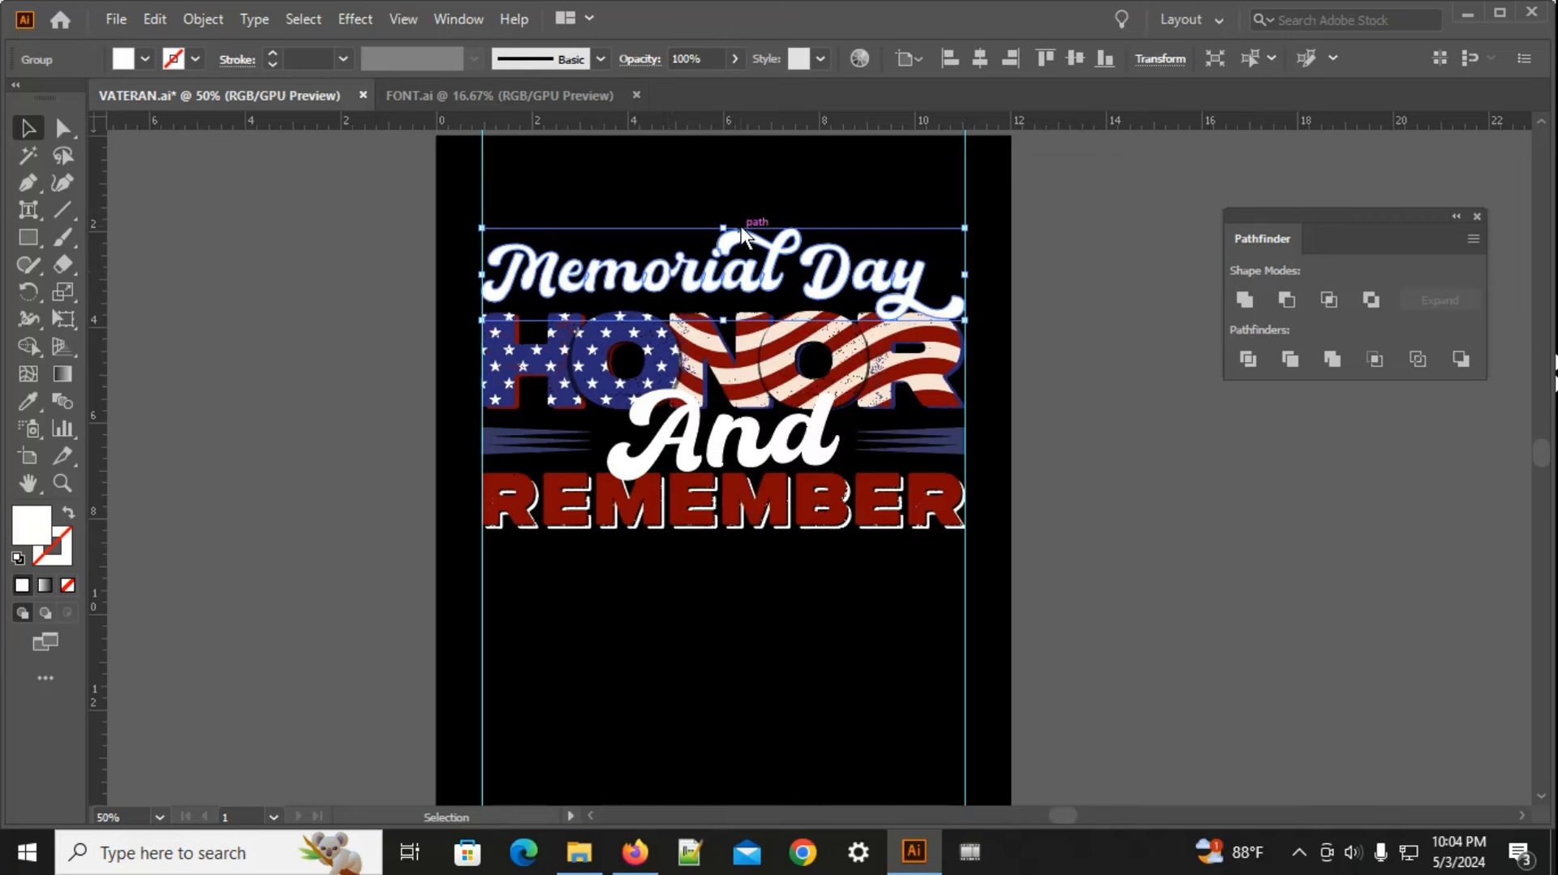
scroll(670, 271, "up", 2)
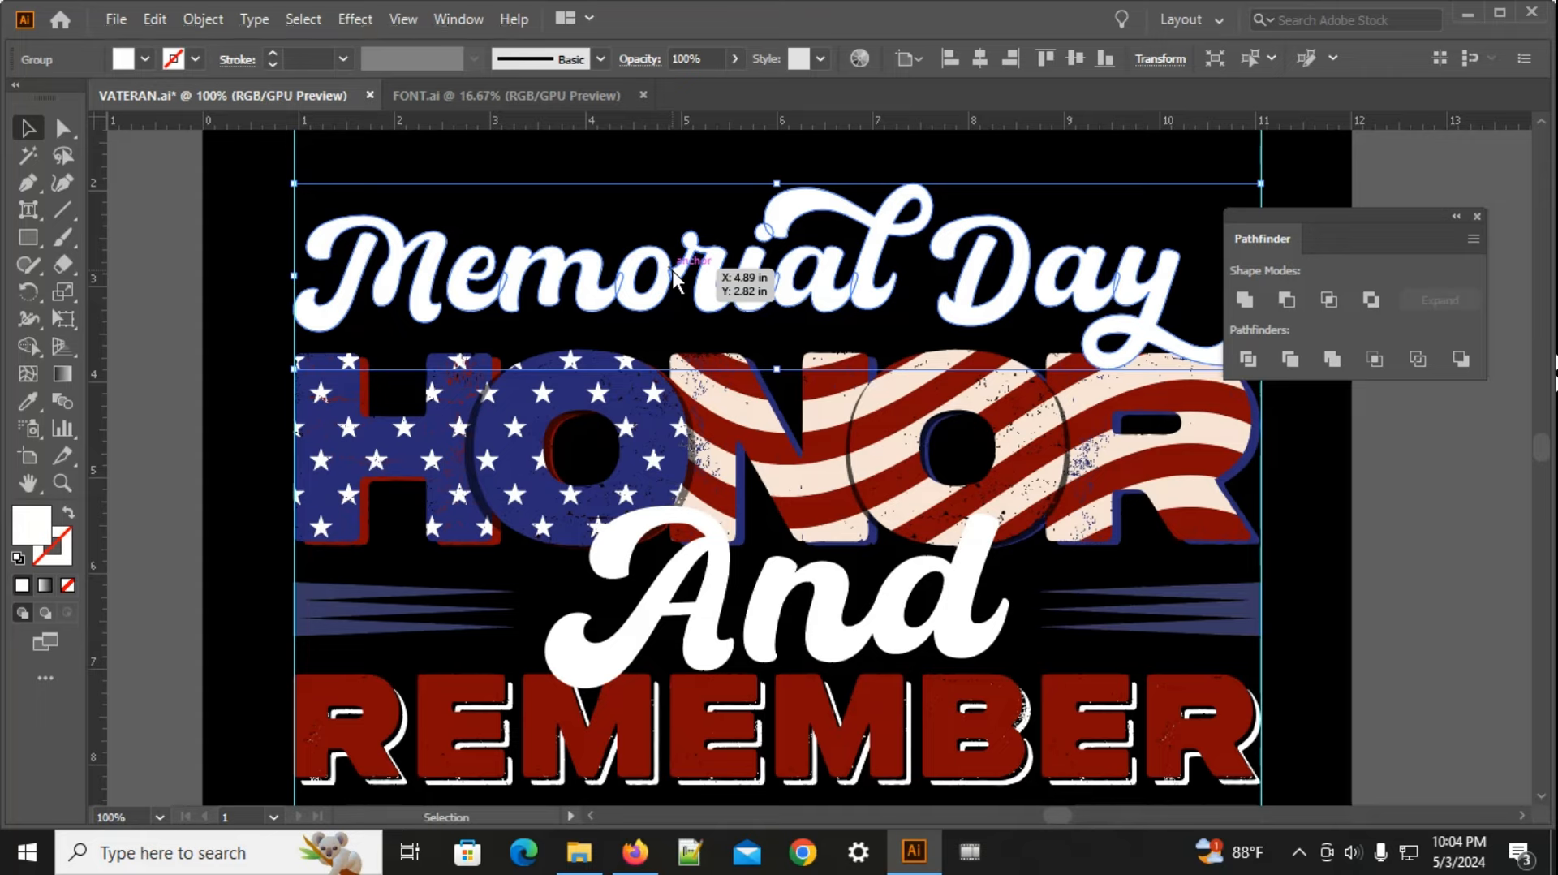
key("Down")
key("Down")
key("Down")
key("Down")
key("Down")
key("Down")
key("Down")
key("Down")
key("Down")
key("Down")
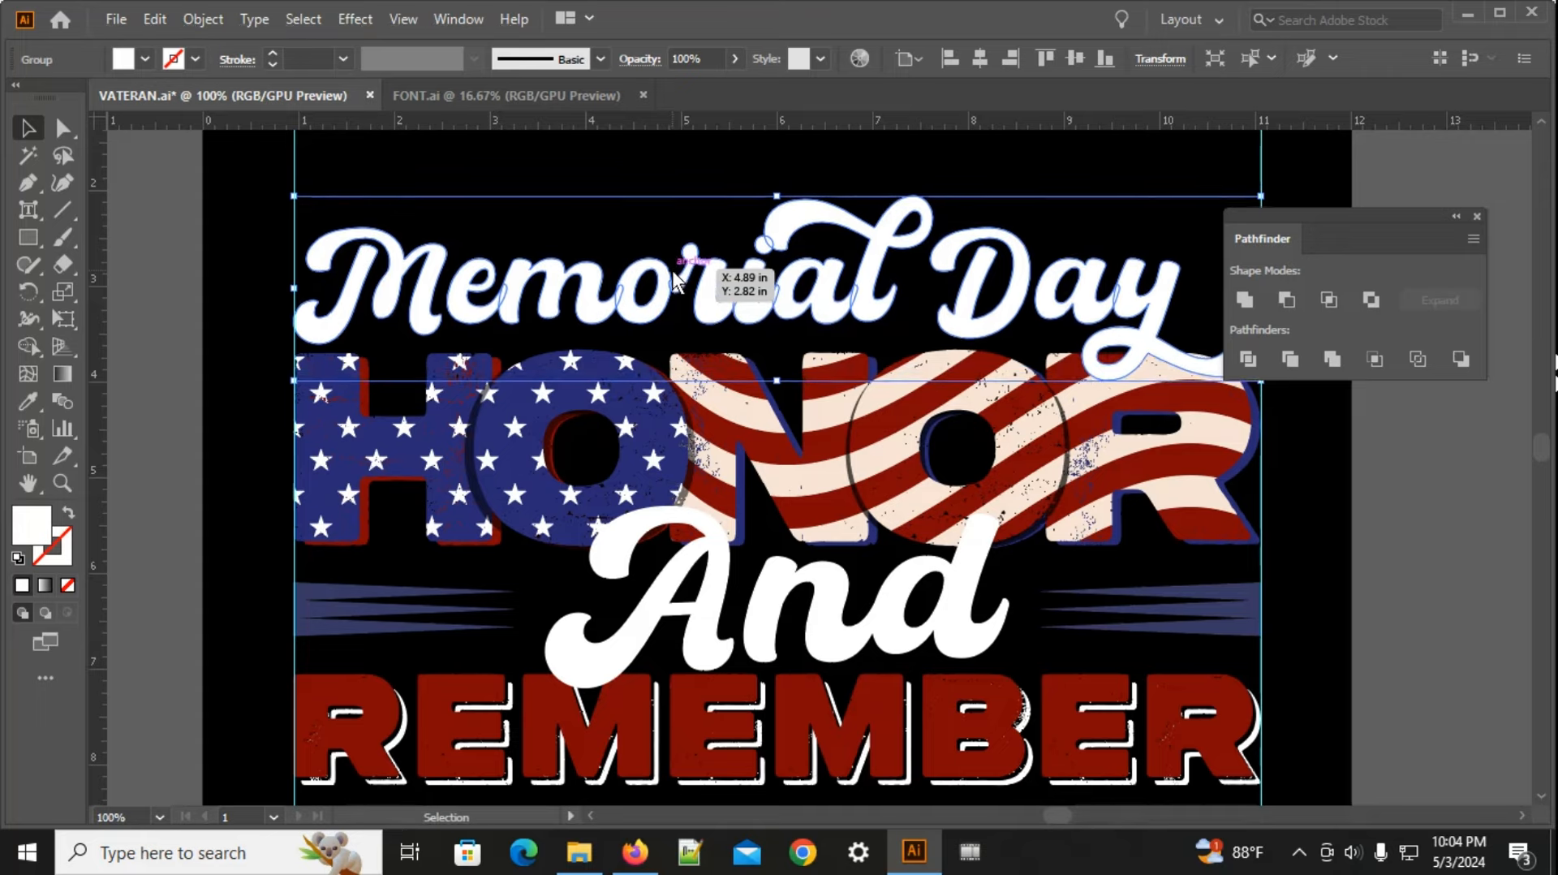
left_click(713, 615, "shift")
right_click(712, 615)
left_click(727, 636)
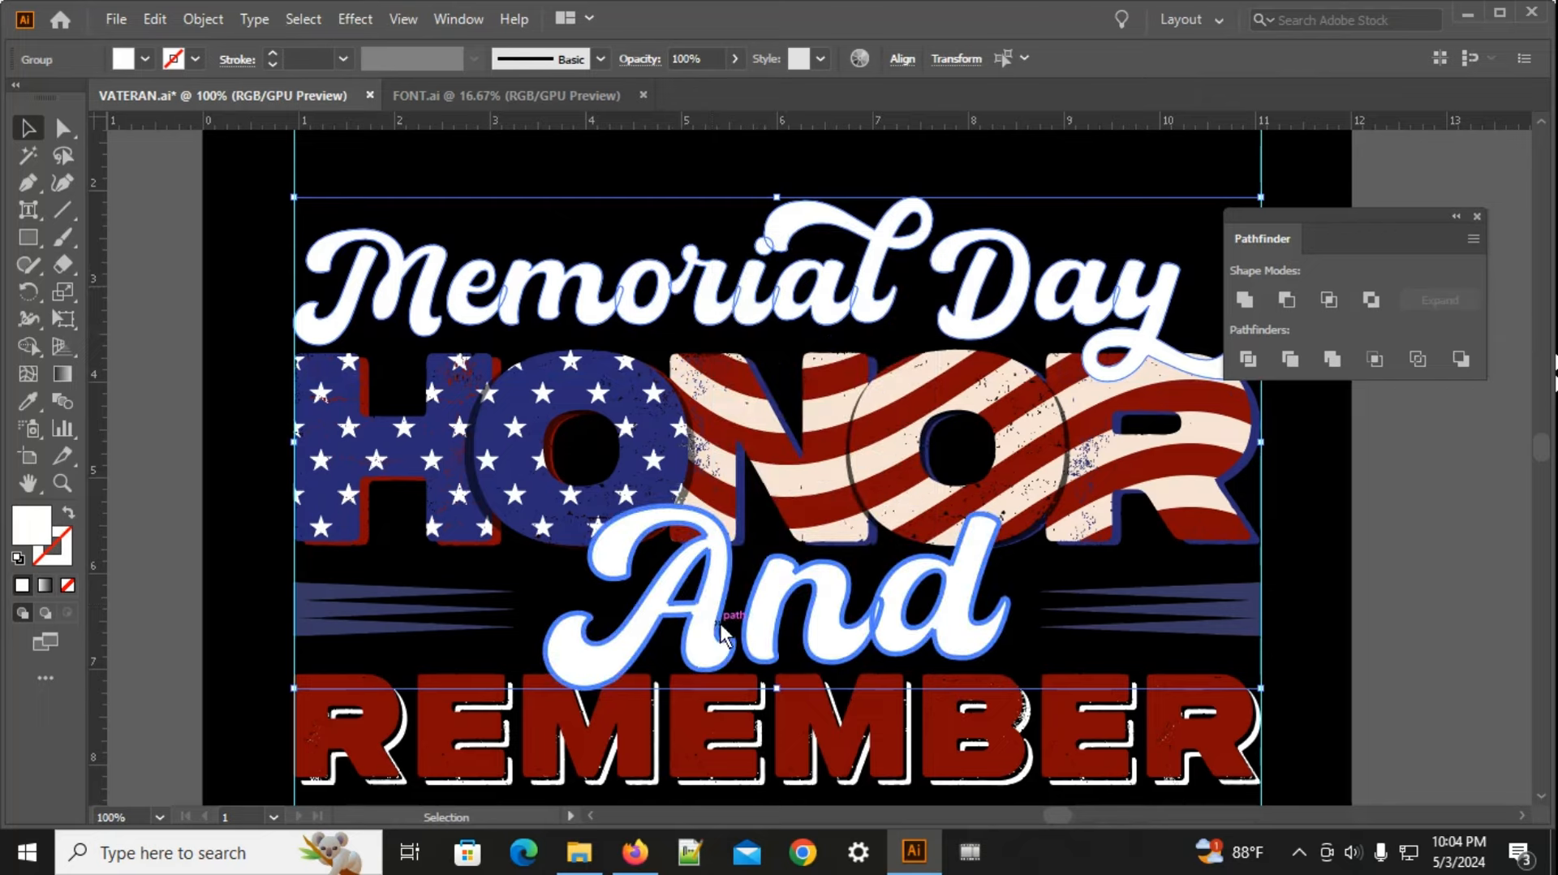
left_click(578, 231)
Step: Recolor the Memorial Day lettering with the dark red sampled from REMEMBER, and deselect it
left_click(592, 294)
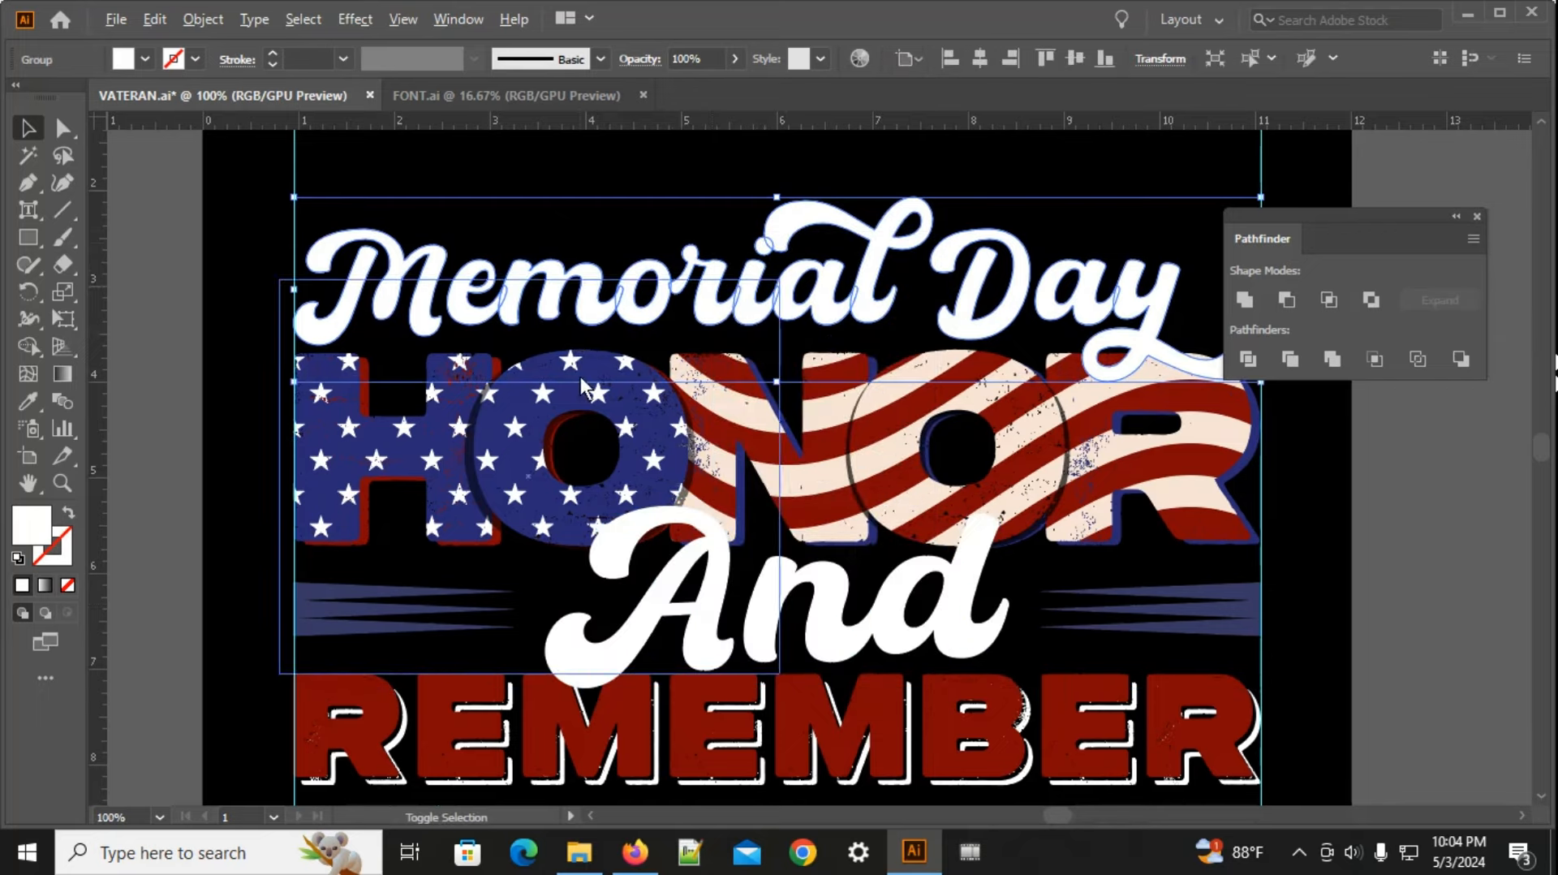
scroll(581, 375, "down", 2)
key("i")
left_click(627, 436)
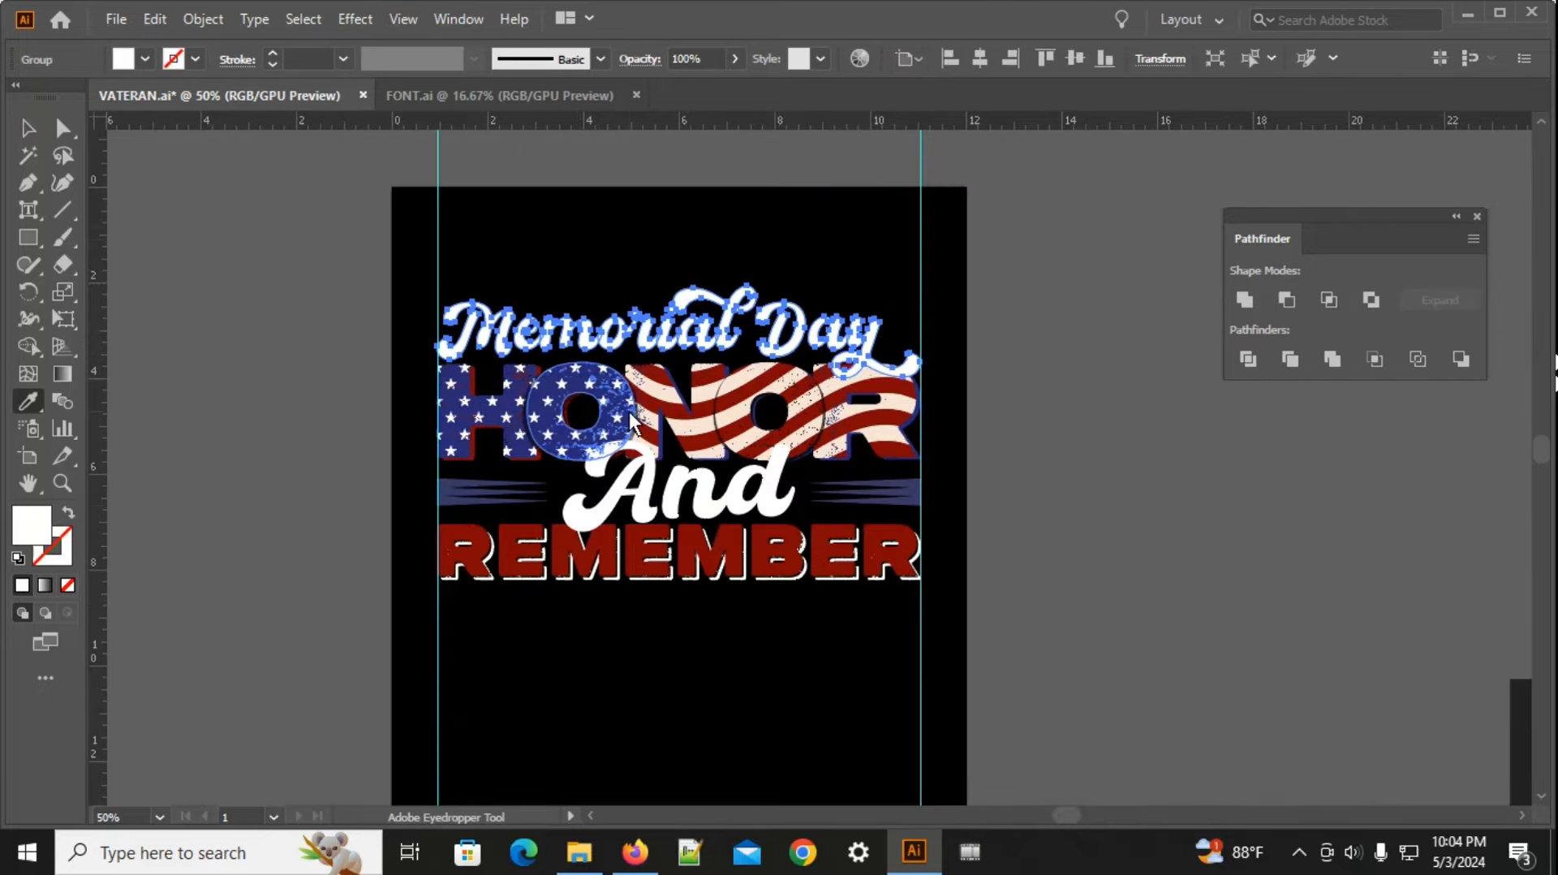
left_click(794, 566)
key("ctrl+shift+a")
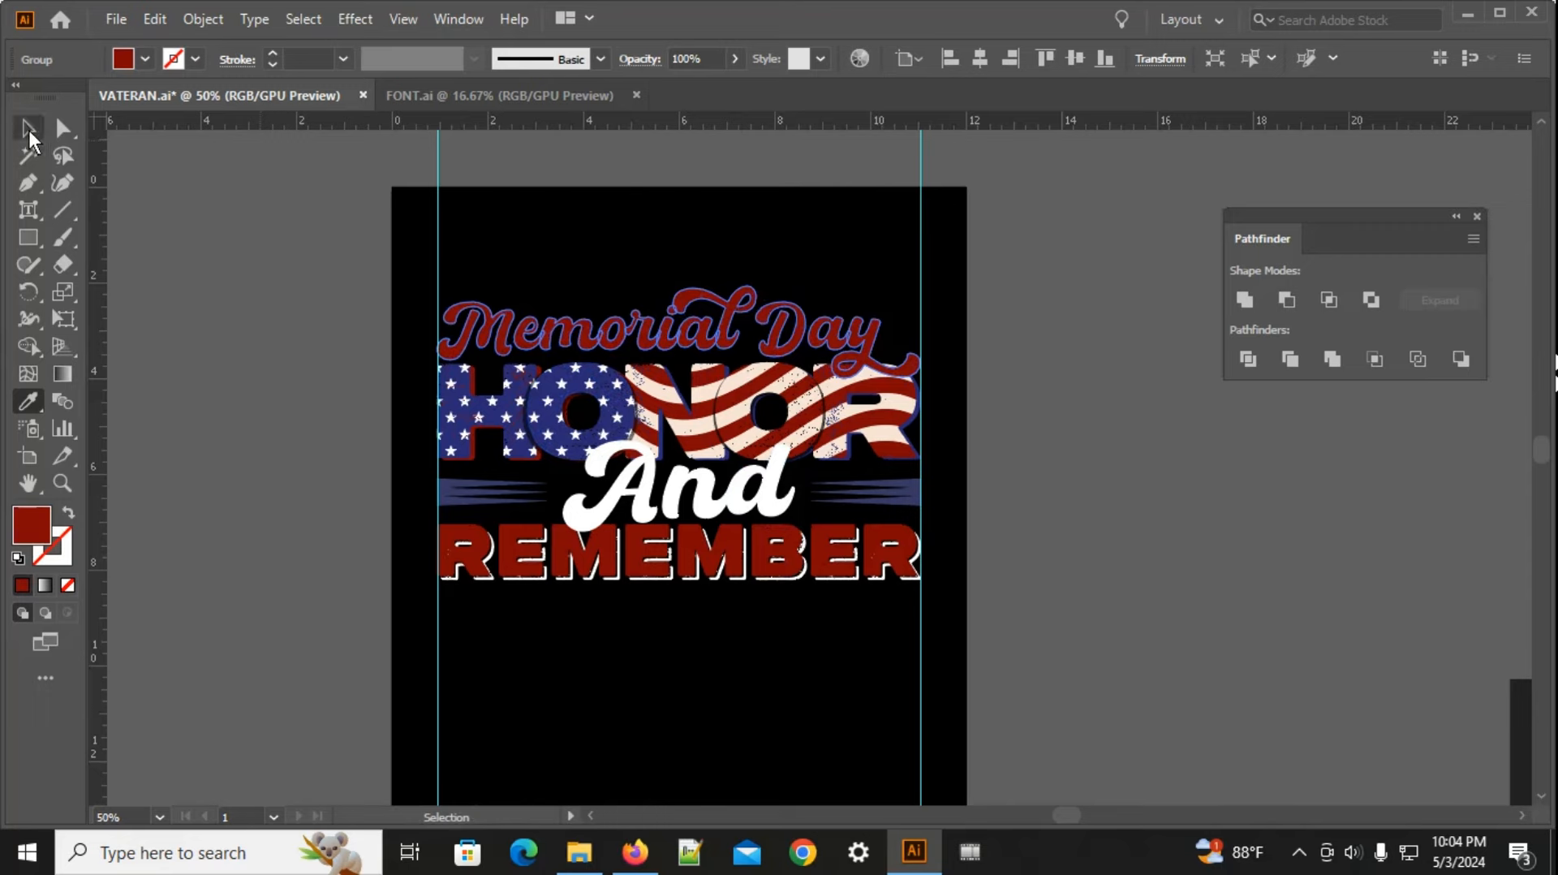
left_click(29, 130)
left_click(146, 252)
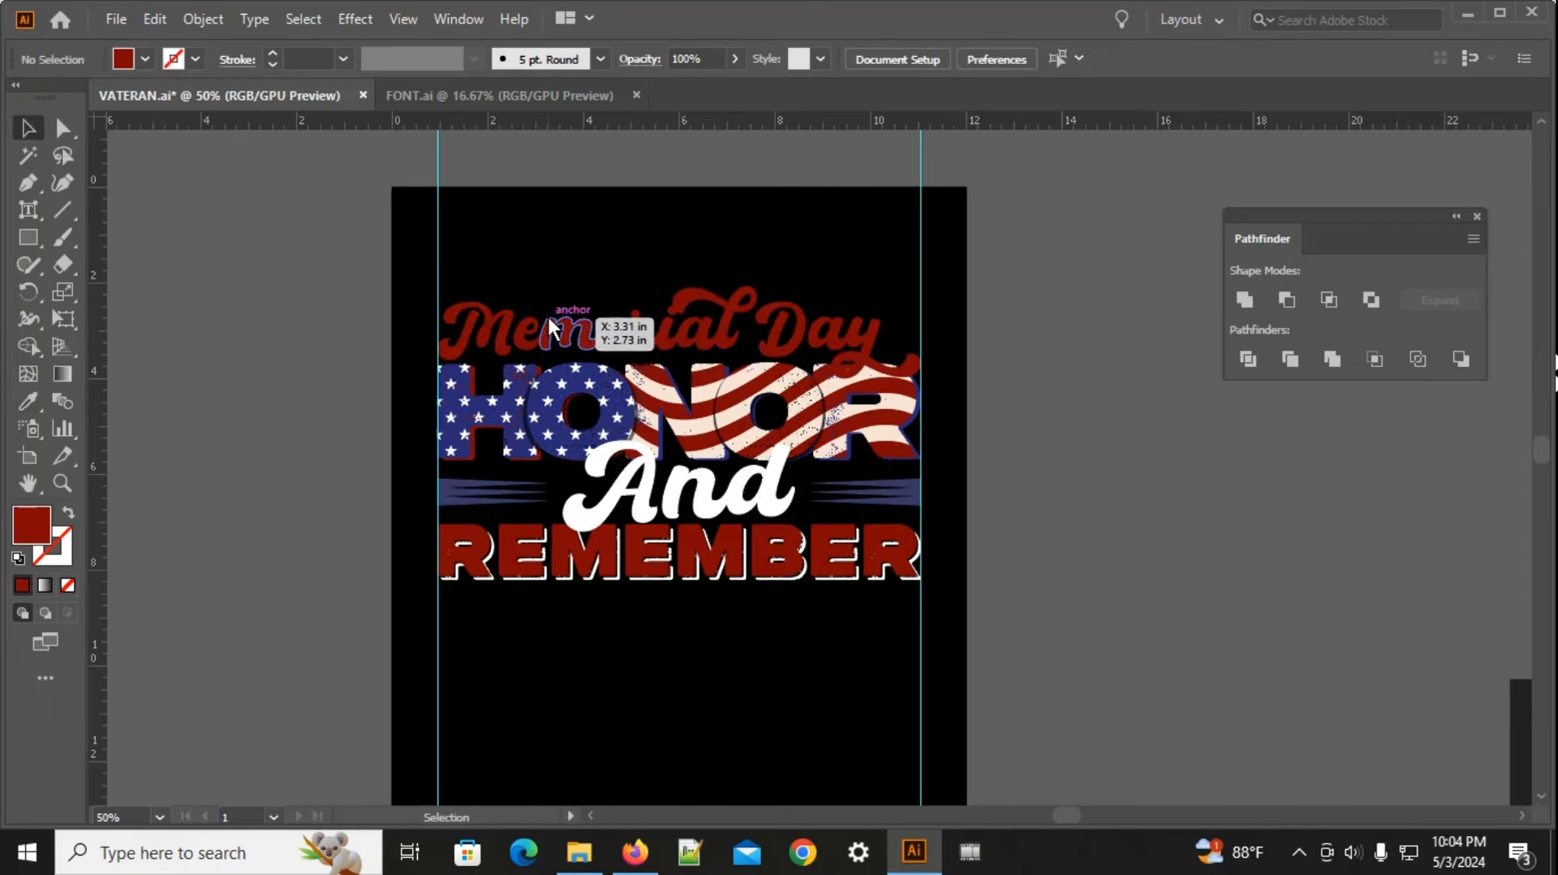
Step: Paste a copy of the Memorial Day lettering behind the original and nudge it slightly right and down
left_click(448, 320)
scroll(448, 320, "up", 2)
scroll(448, 320, "up", 1)
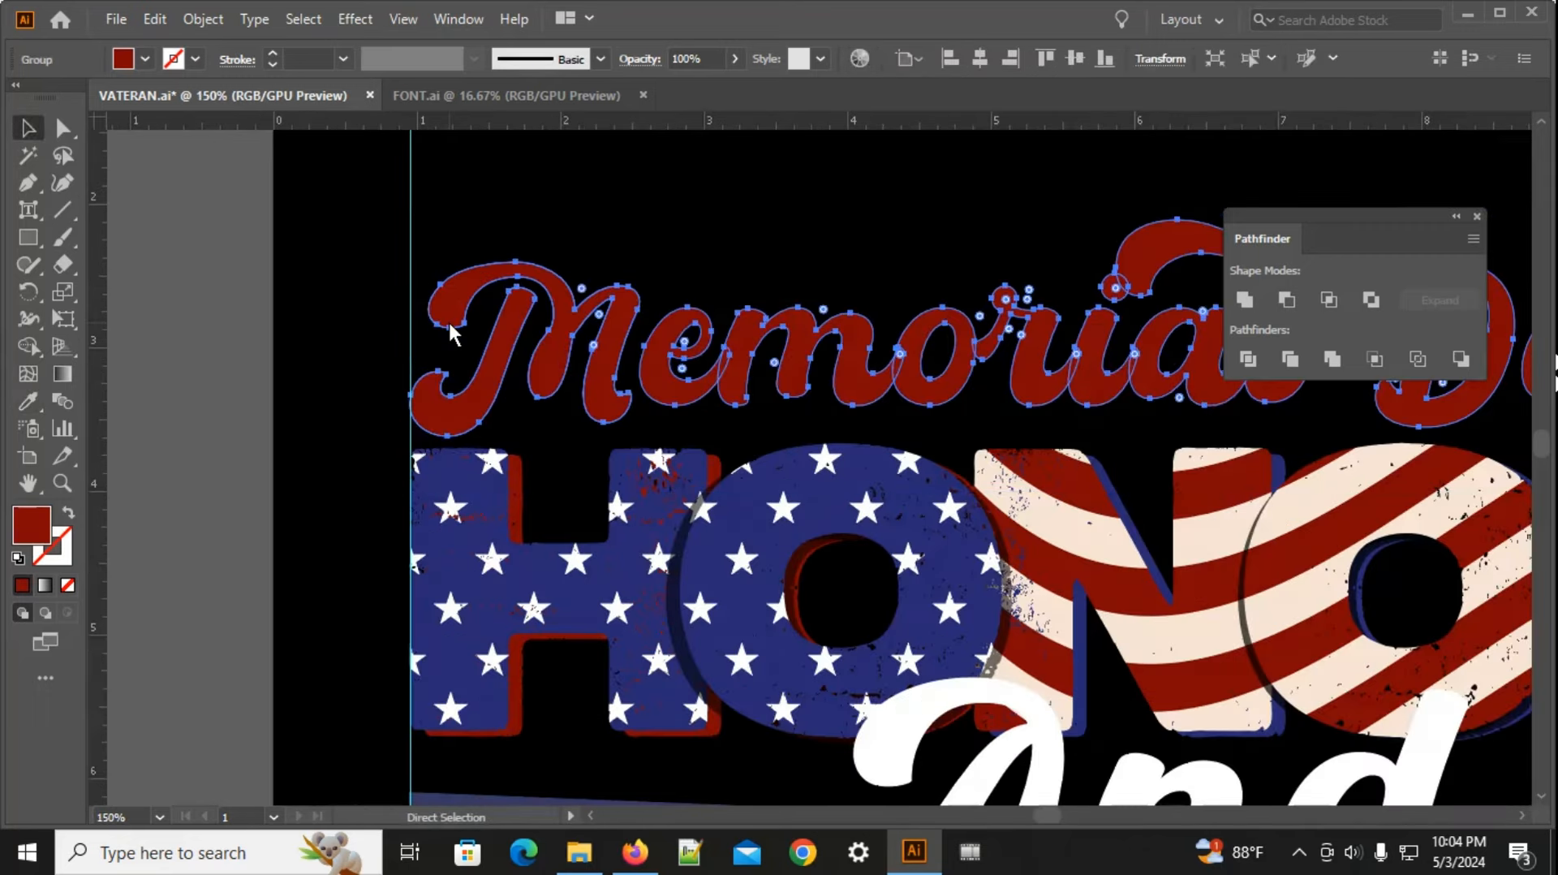
key("ctrl+c")
key("ctrl+b")
key("Right")
key("Right")
key("Right")
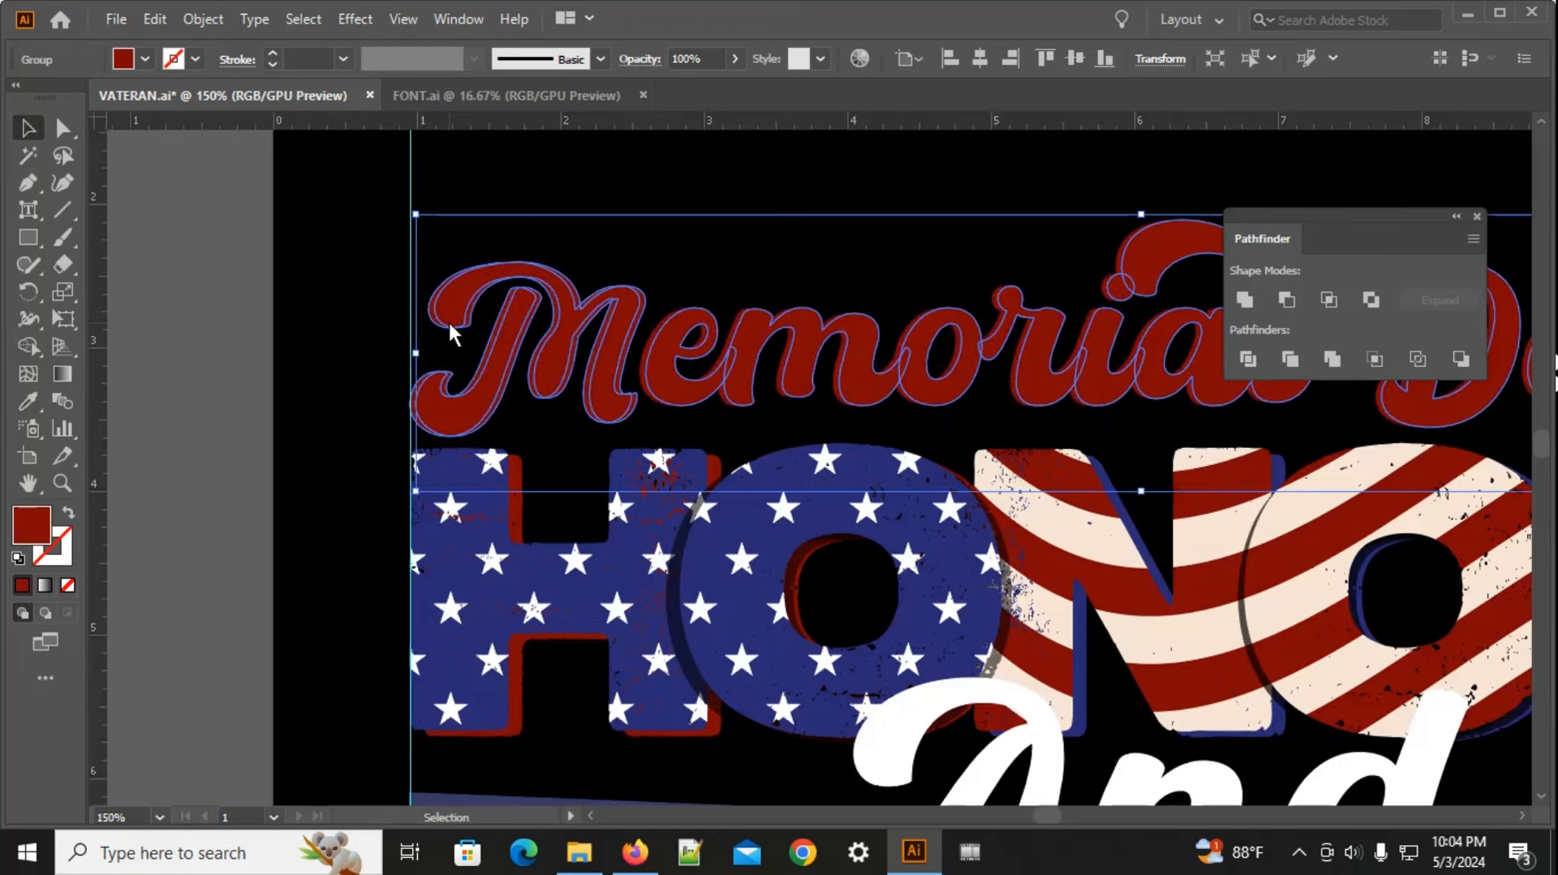
Step: Fill the offset copy with the white sampled from And and group it with the red Memorial Day lettering
key("i")
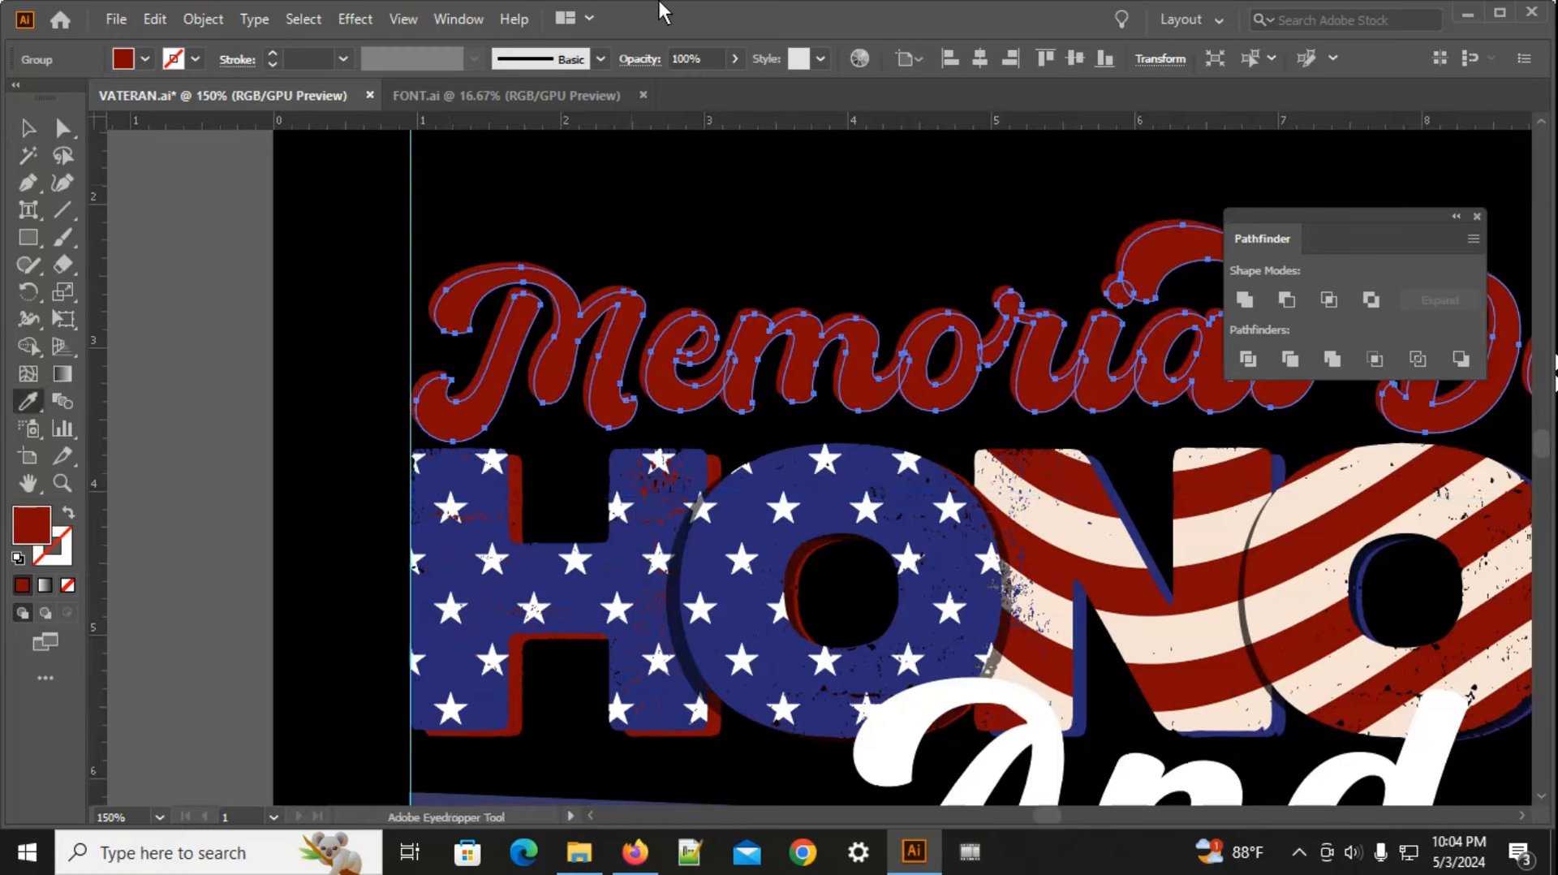
left_click(883, 758)
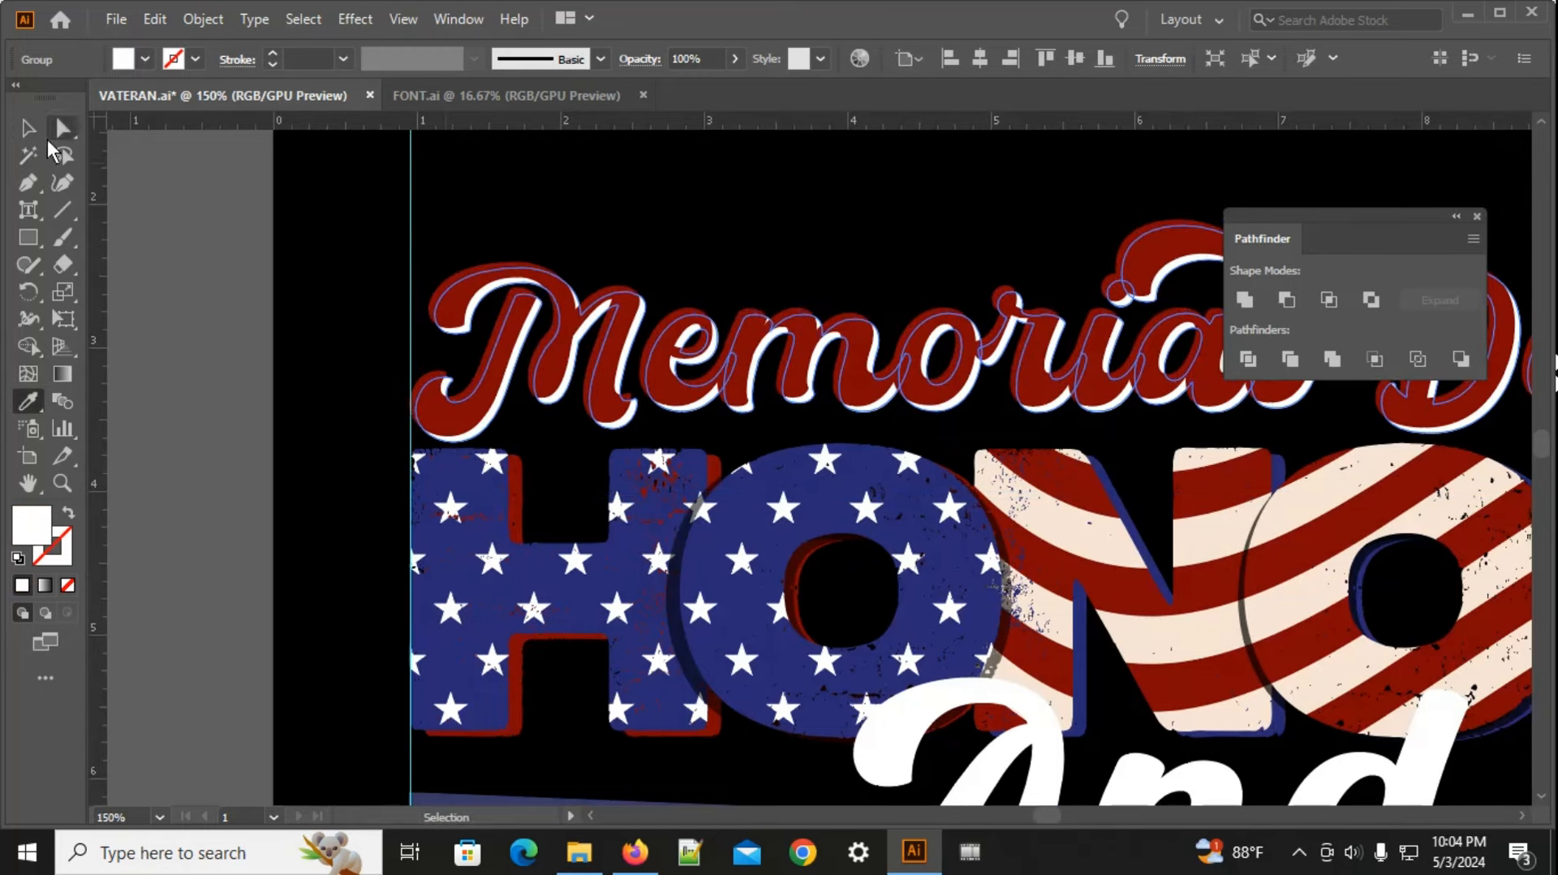
left_click(28, 129)
left_click(517, 185)
right_click(619, 314)
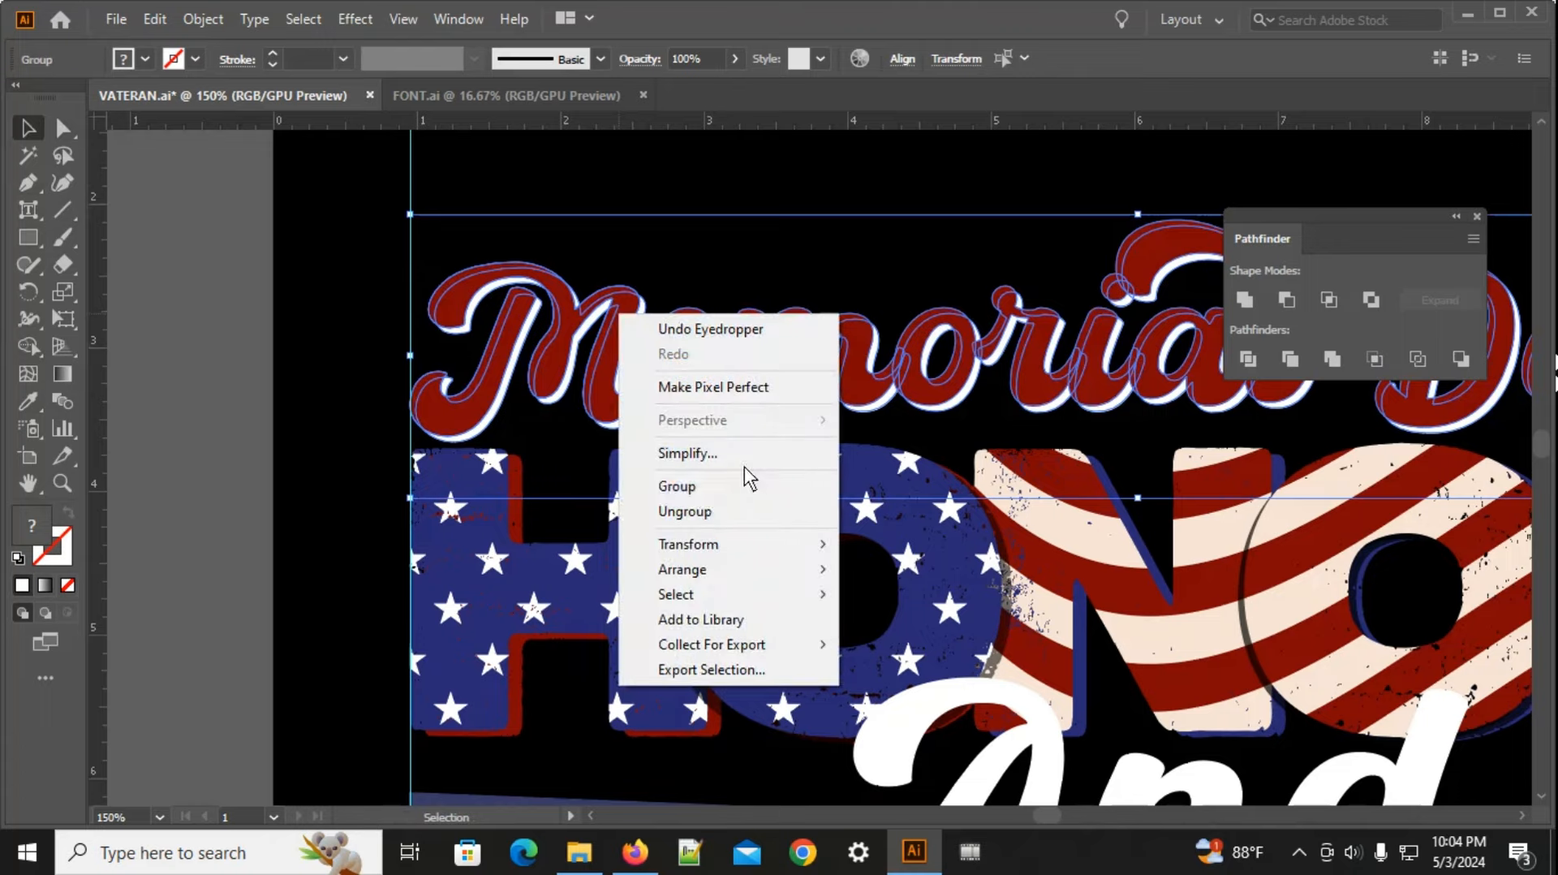
left_click(705, 488)
scroll(705, 470, "down", 2)
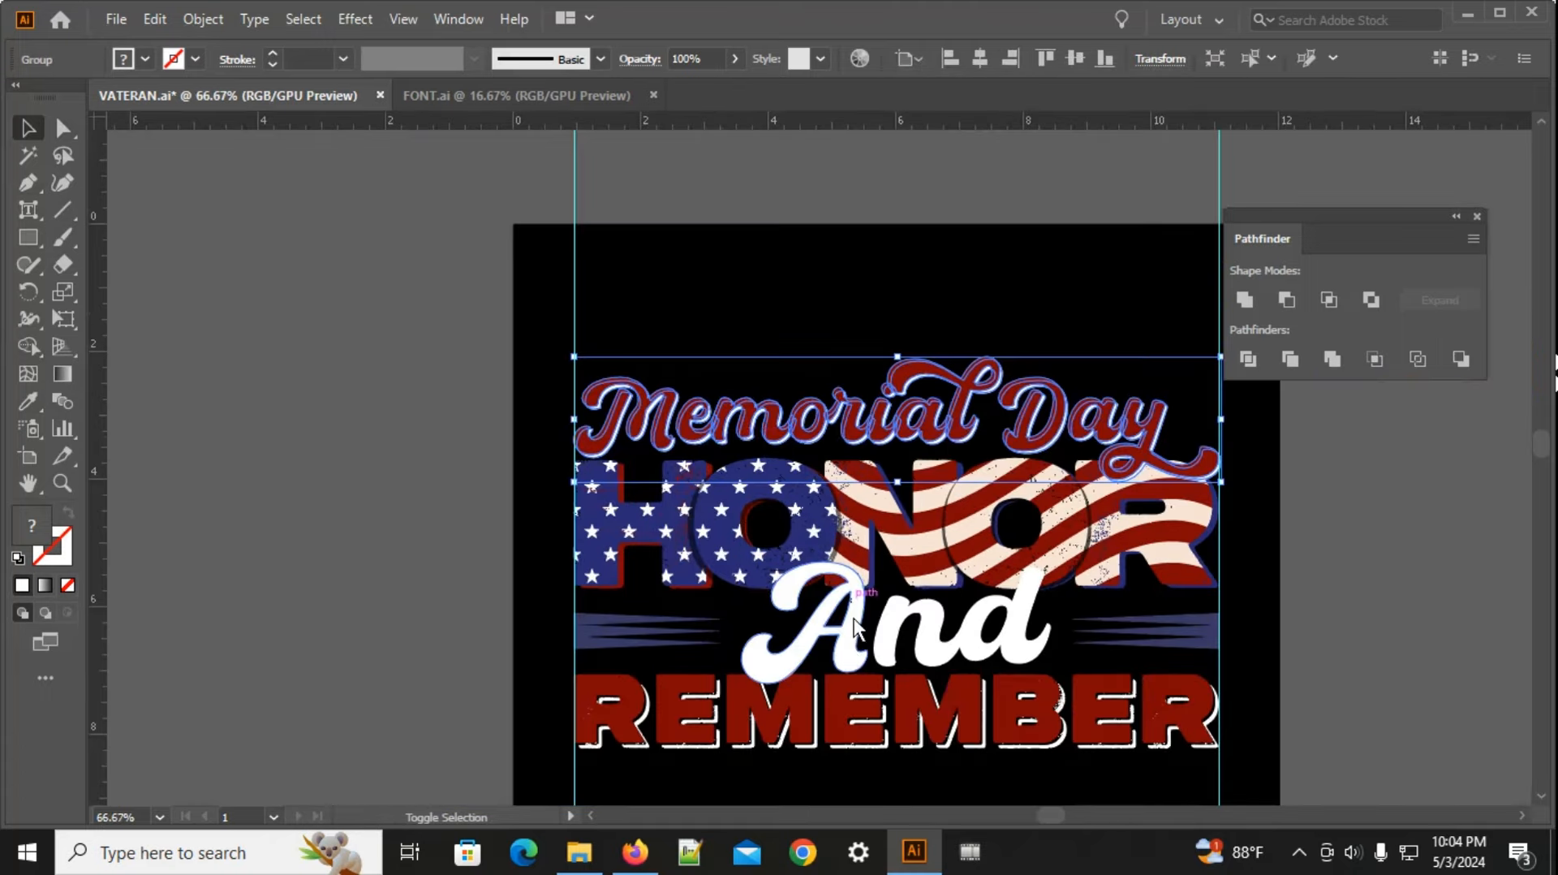
Step: Group Memorial Day with And and create an offset path of 0.0694 in with round joins around them
left_click(828, 633, "shift")
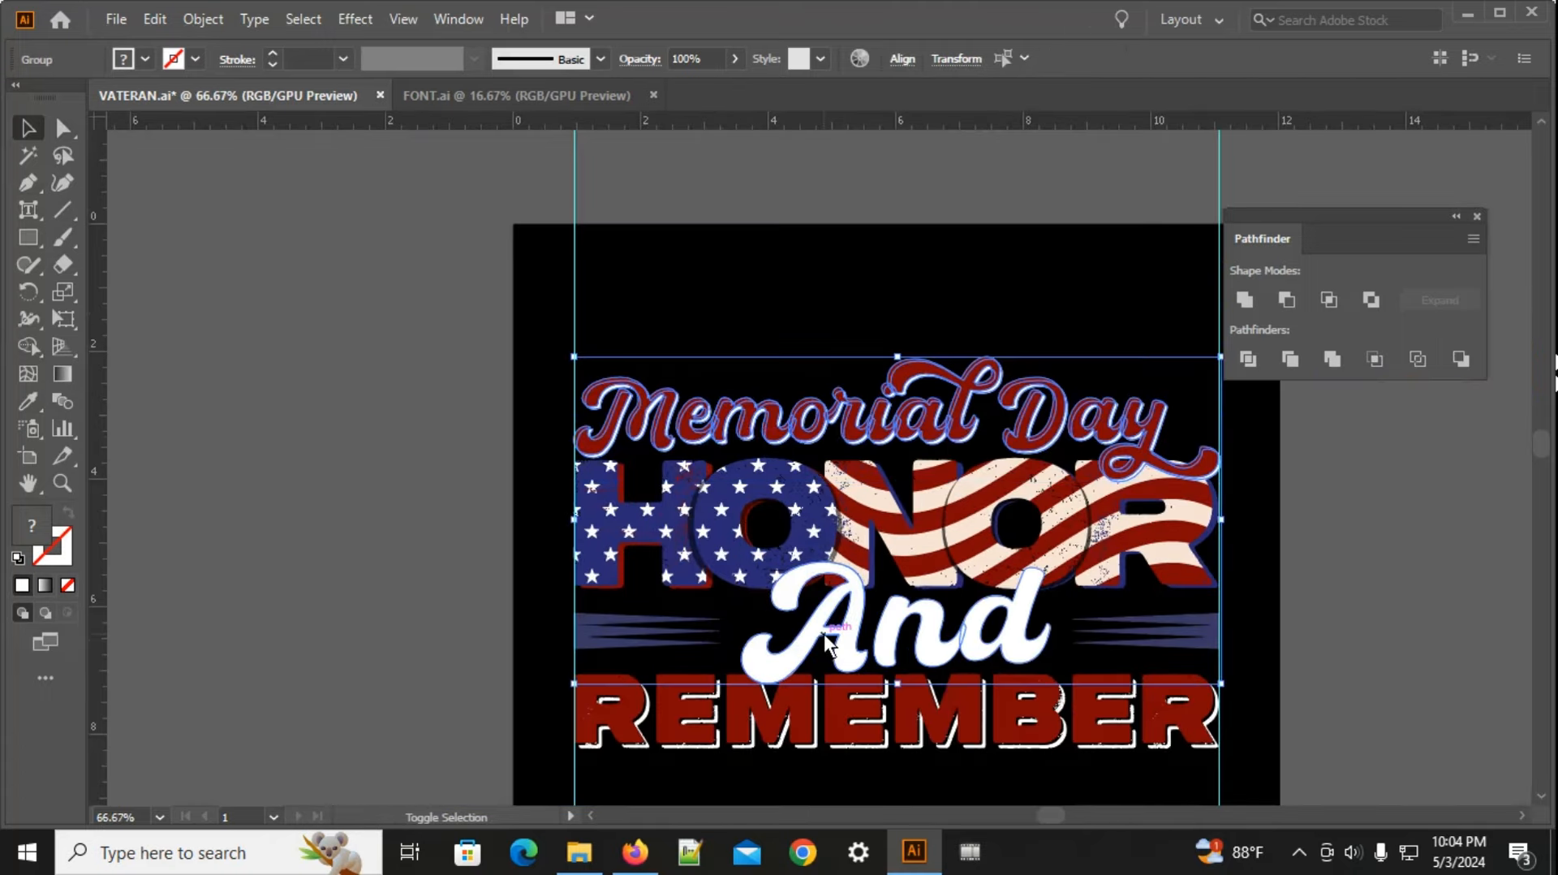
right_click(847, 313)
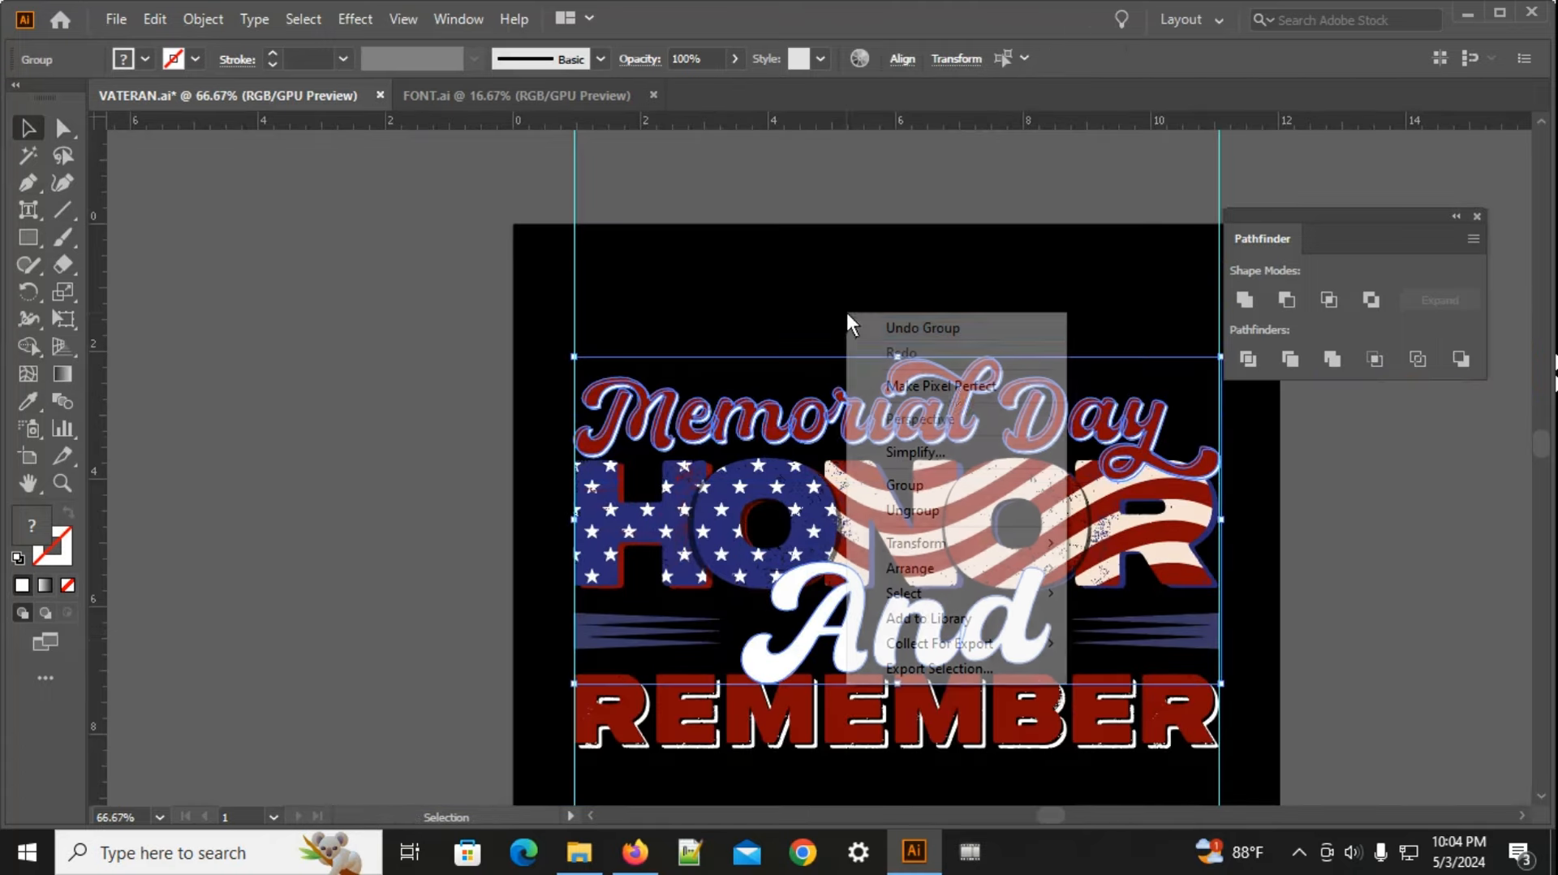
left_click(927, 484)
left_click(208, 16)
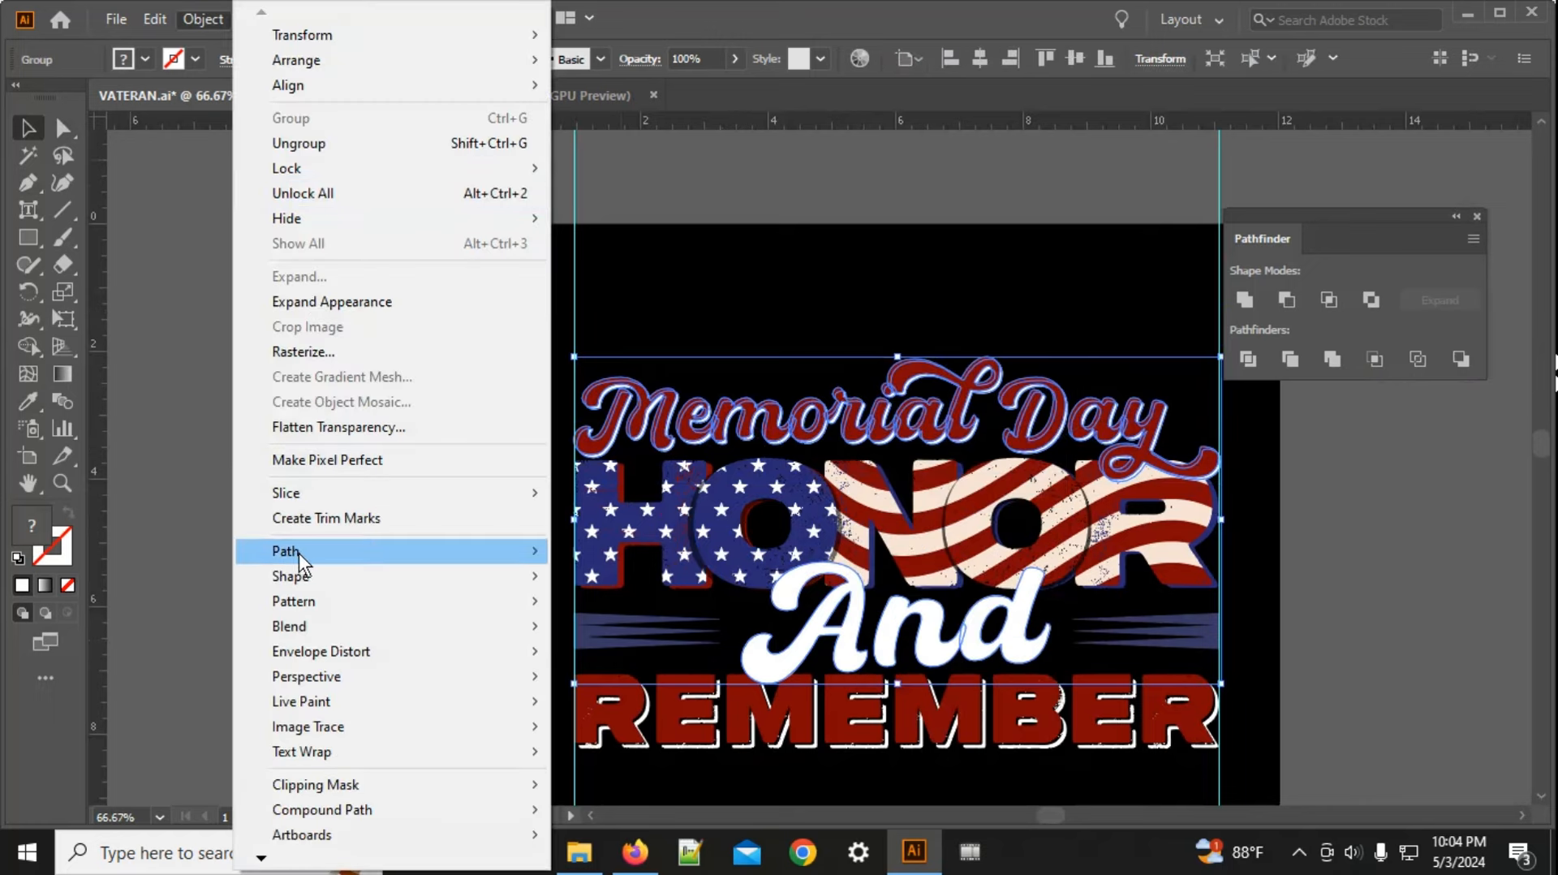
mouse_move(298, 552)
left_click(637, 635)
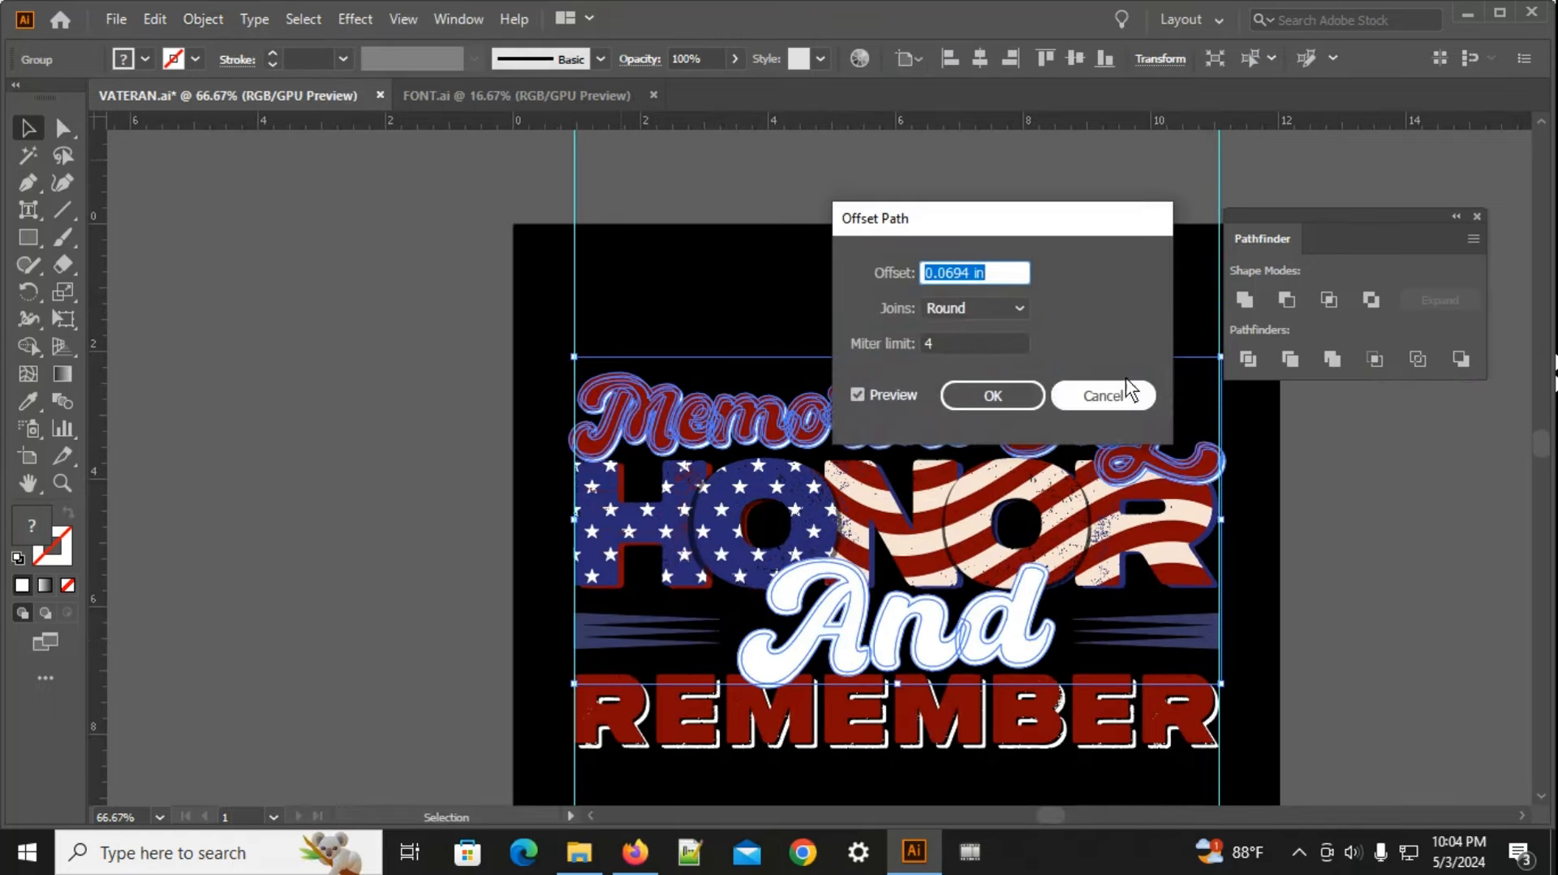
left_click(994, 395)
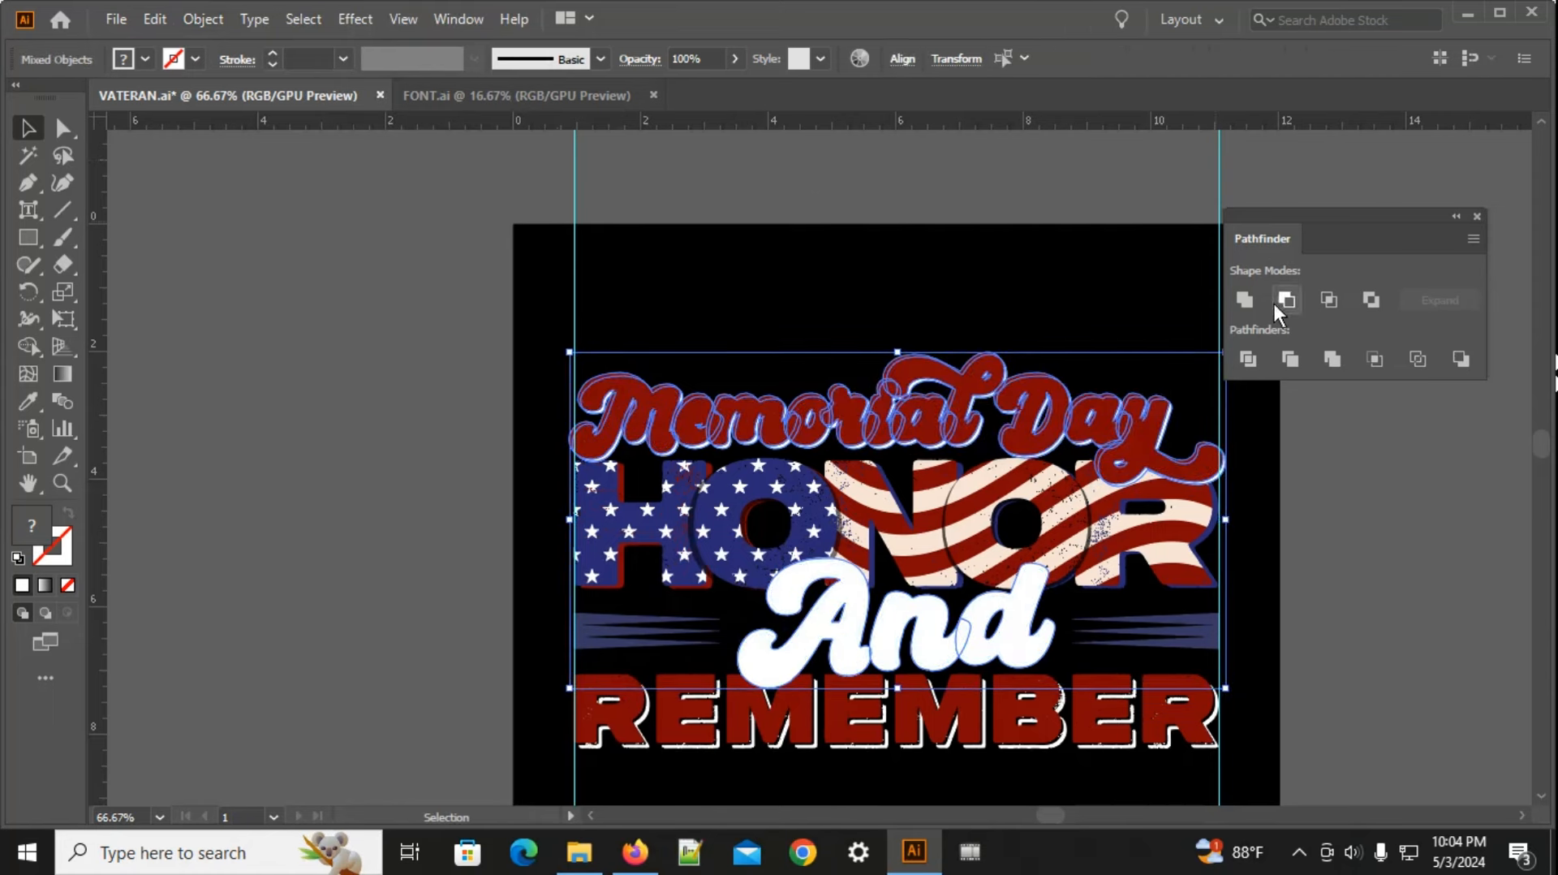
Step: Unite the offset outlines of Memorial Day and And, and fill the result with the artboard background's black
left_click(1283, 302)
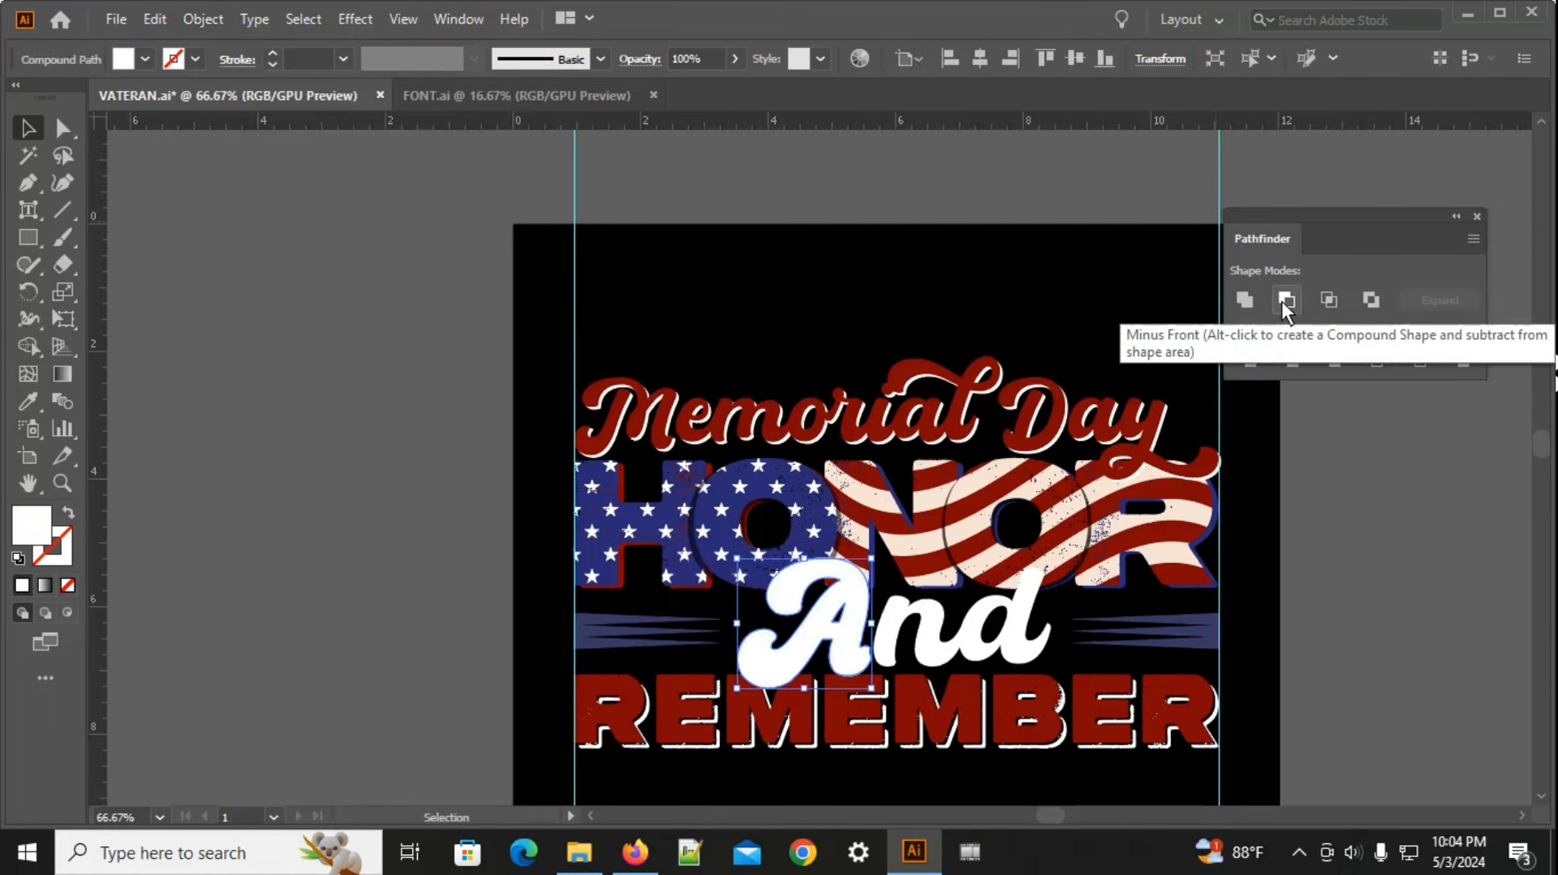
key("ctrl+z")
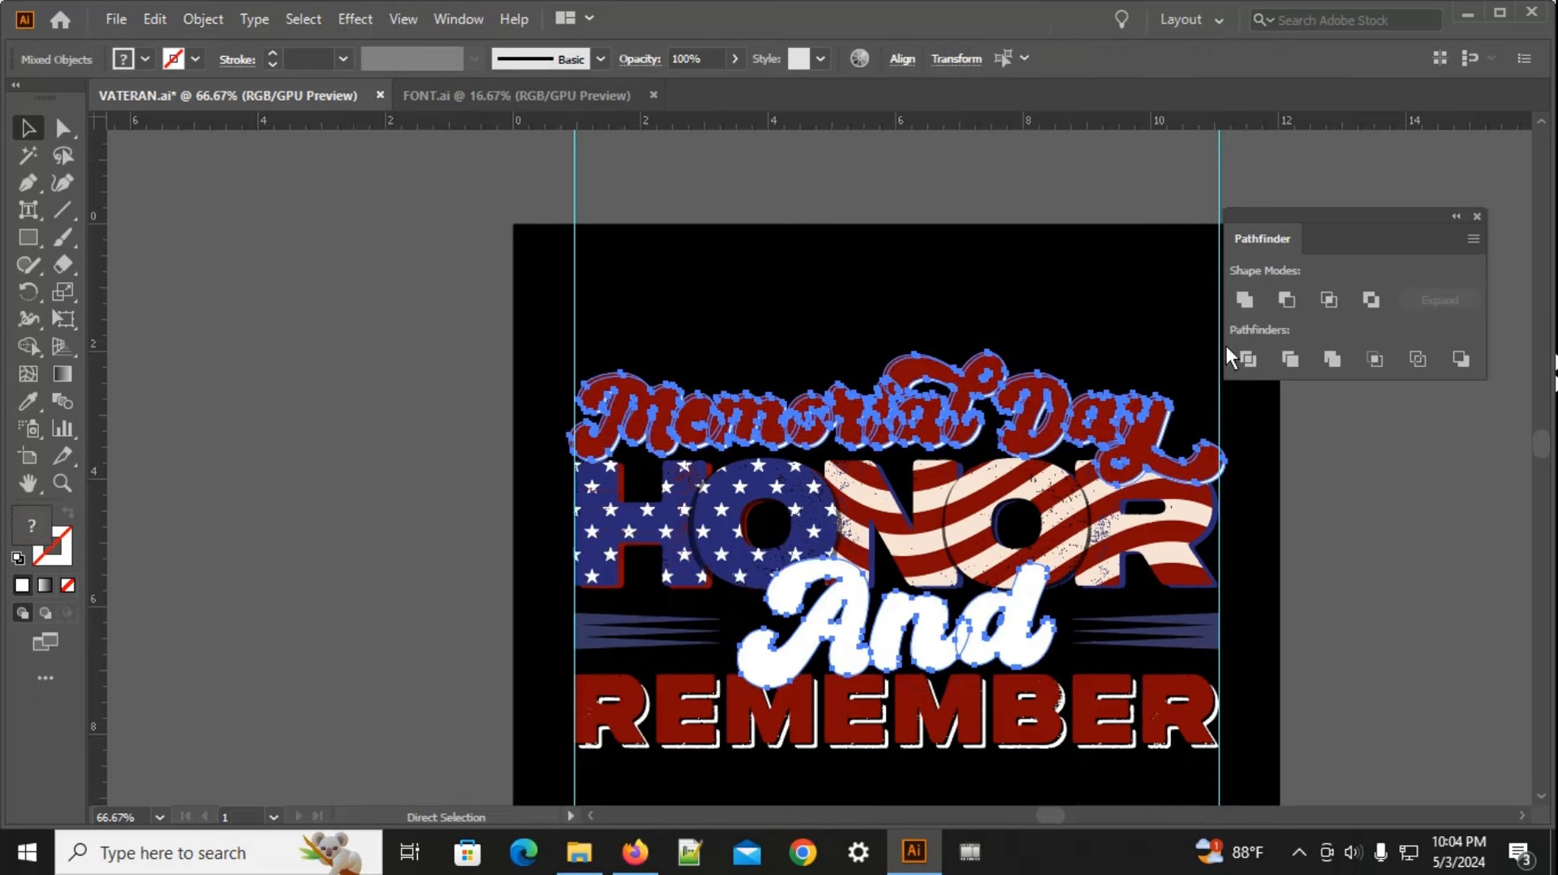
left_click(1242, 300)
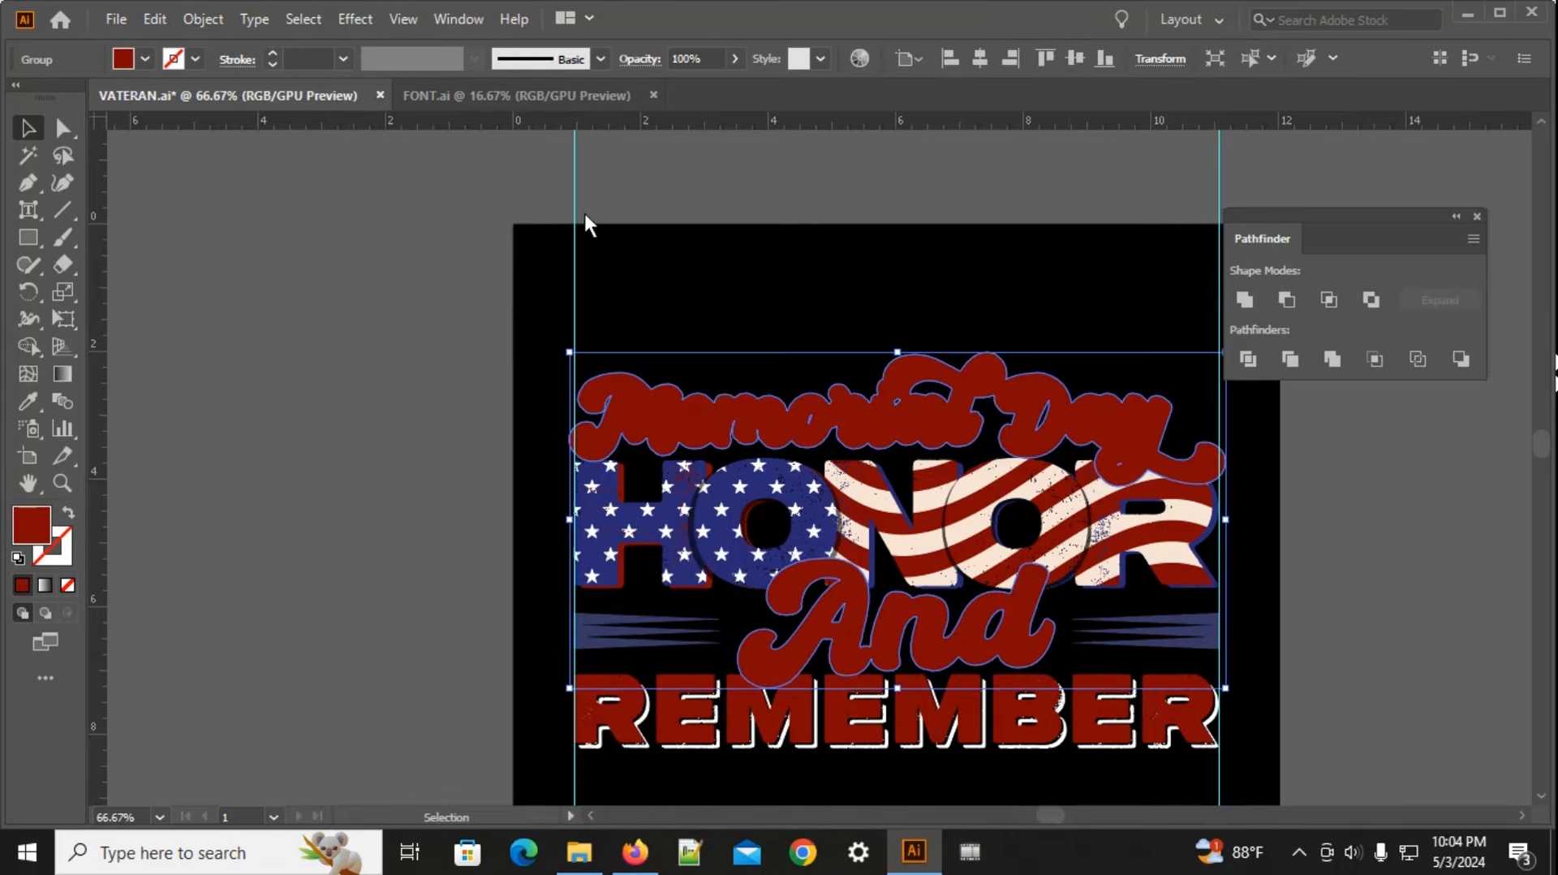
key("i")
left_click(889, 265)
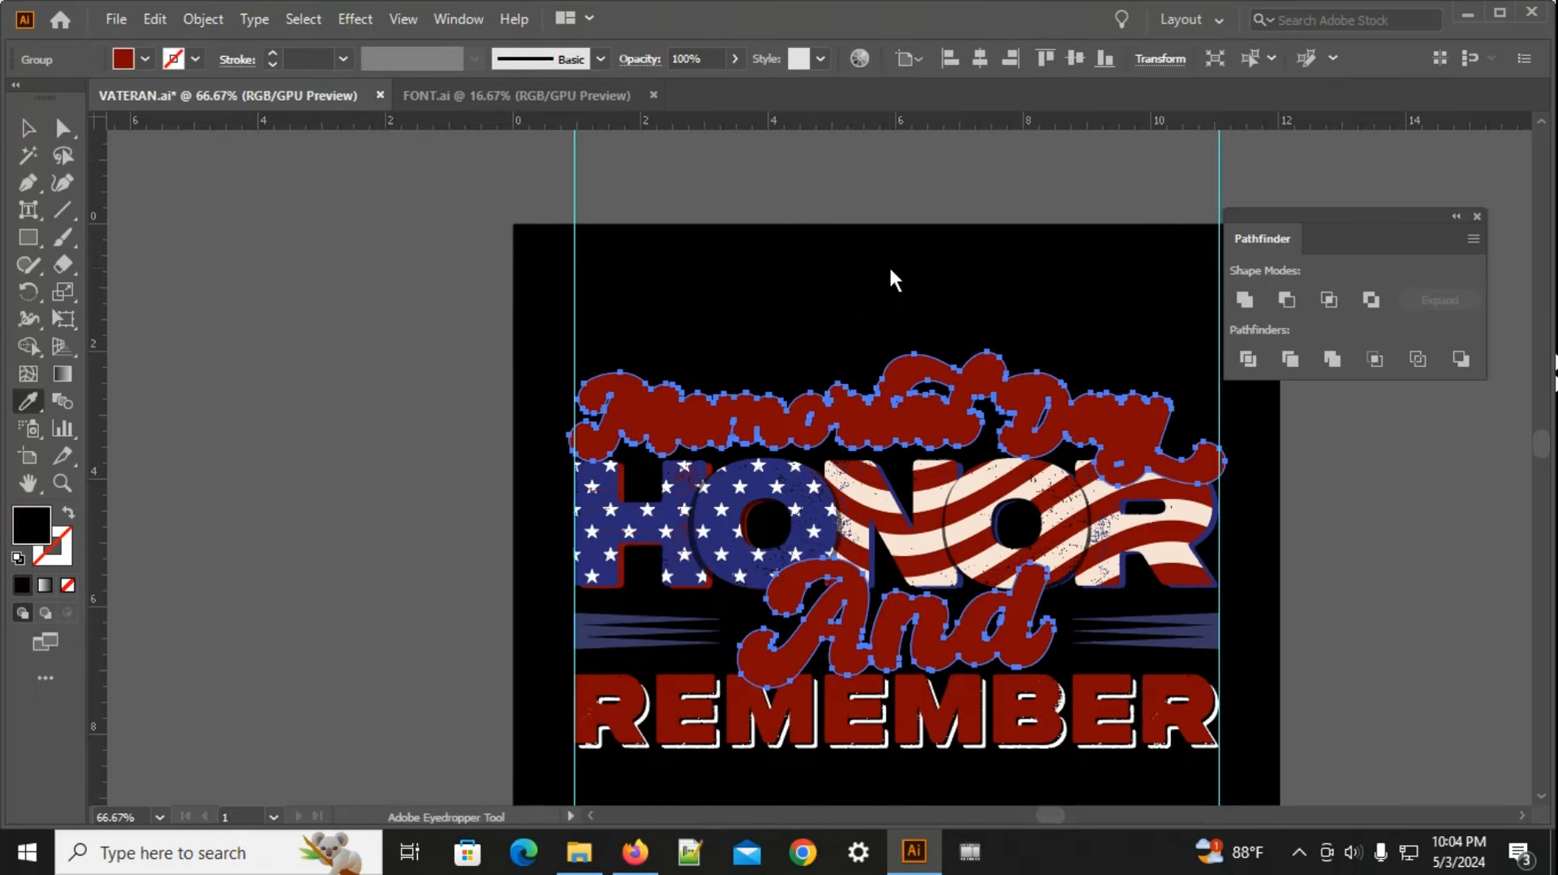
left_click(28, 128)
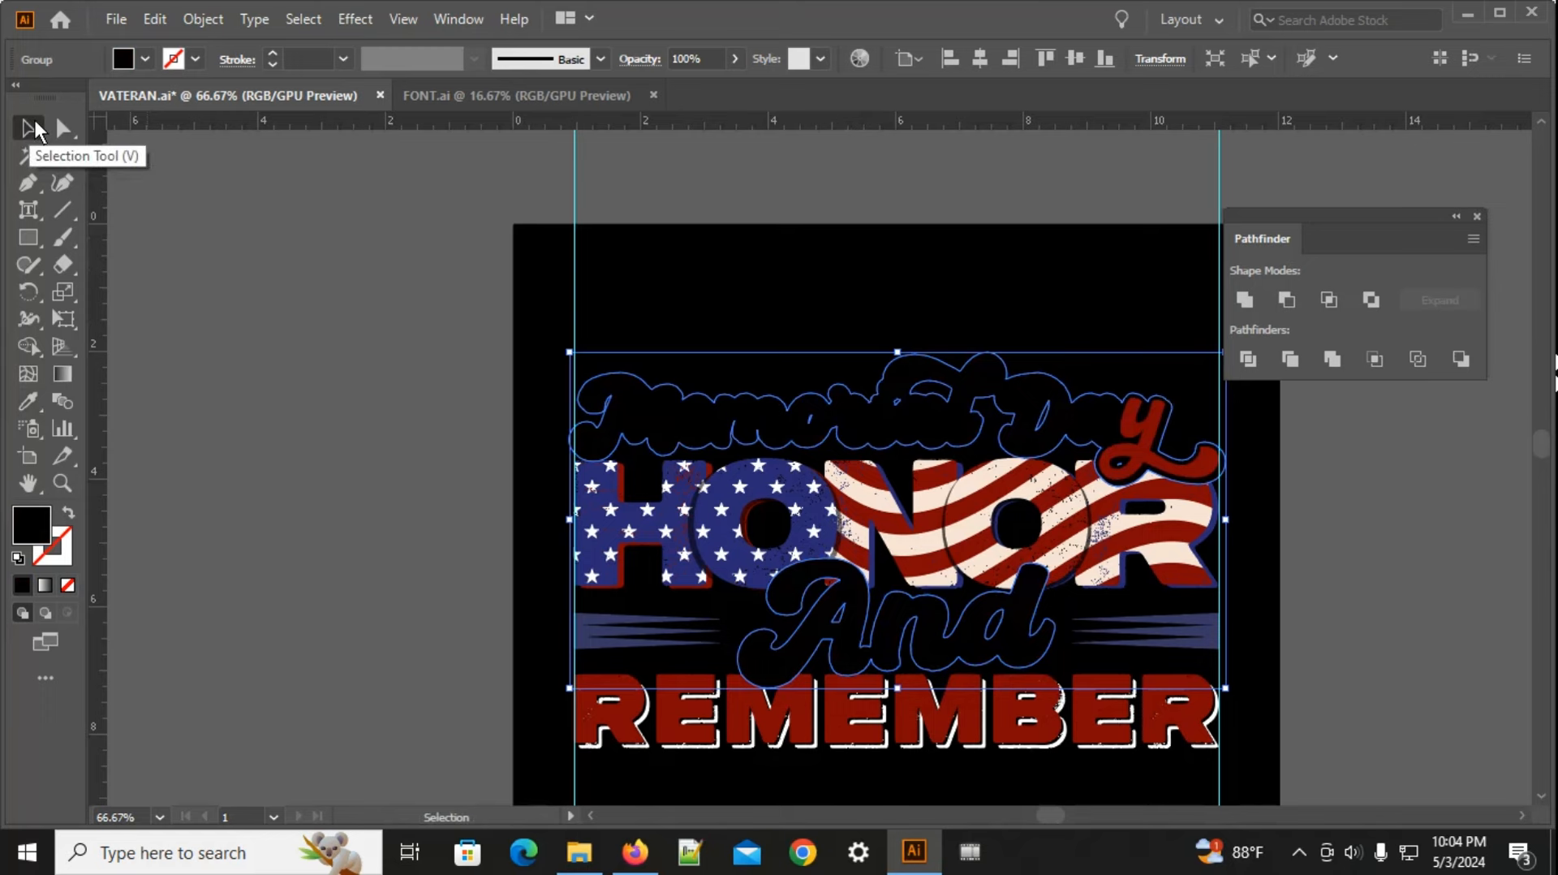
Step: Cut the black outline shape of Memorial Day and And, and group the HONOR and REMEMBER lettering together
key("ctrl+x")
left_click(723, 544)
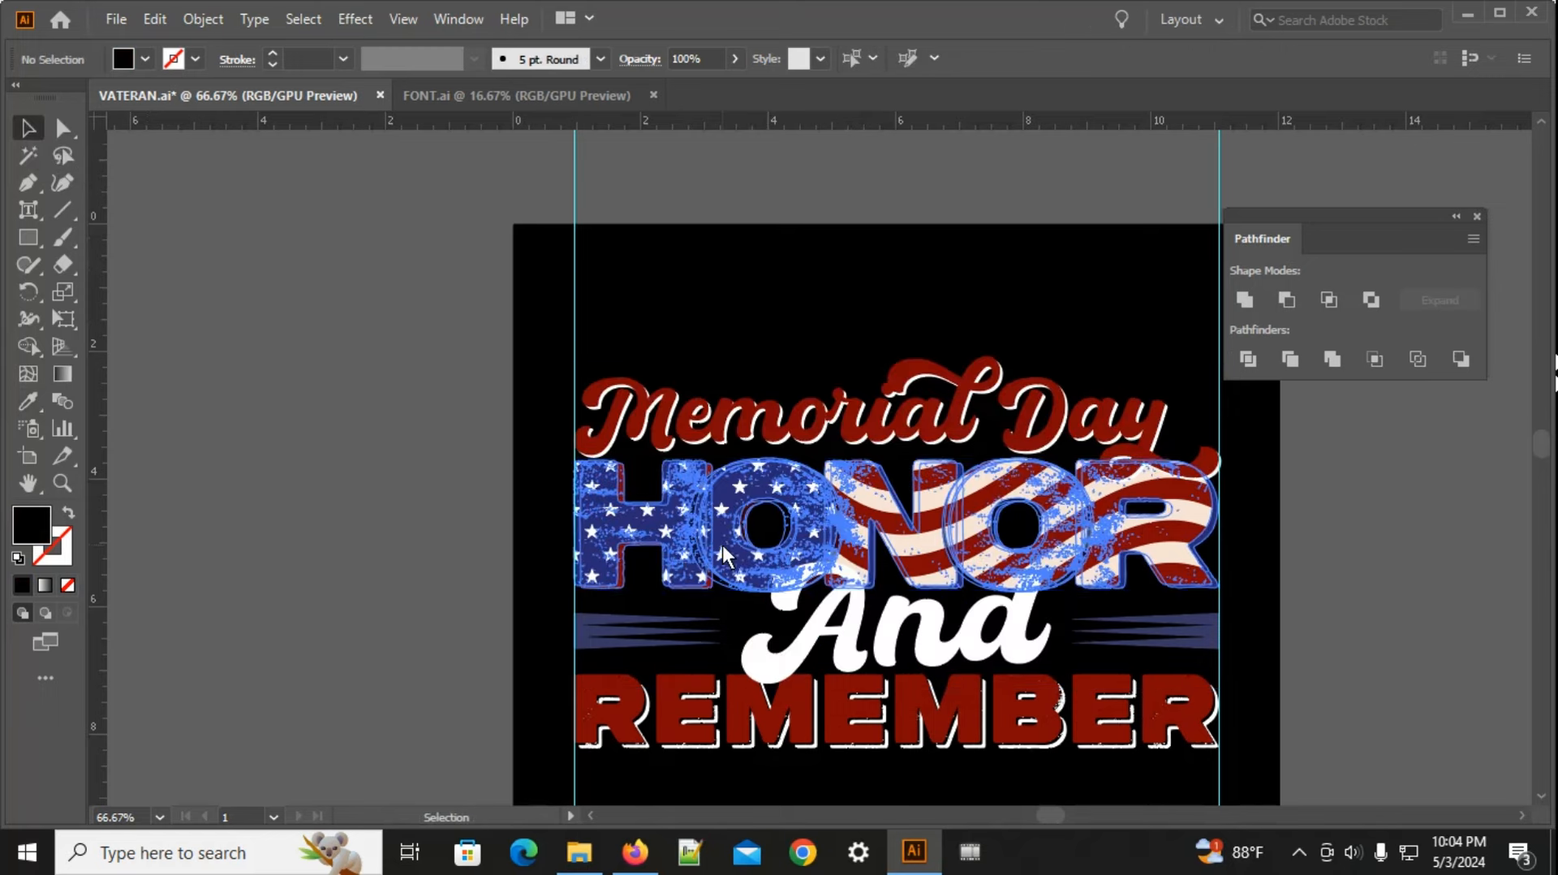
left_click_drag(724, 293, 641, 173)
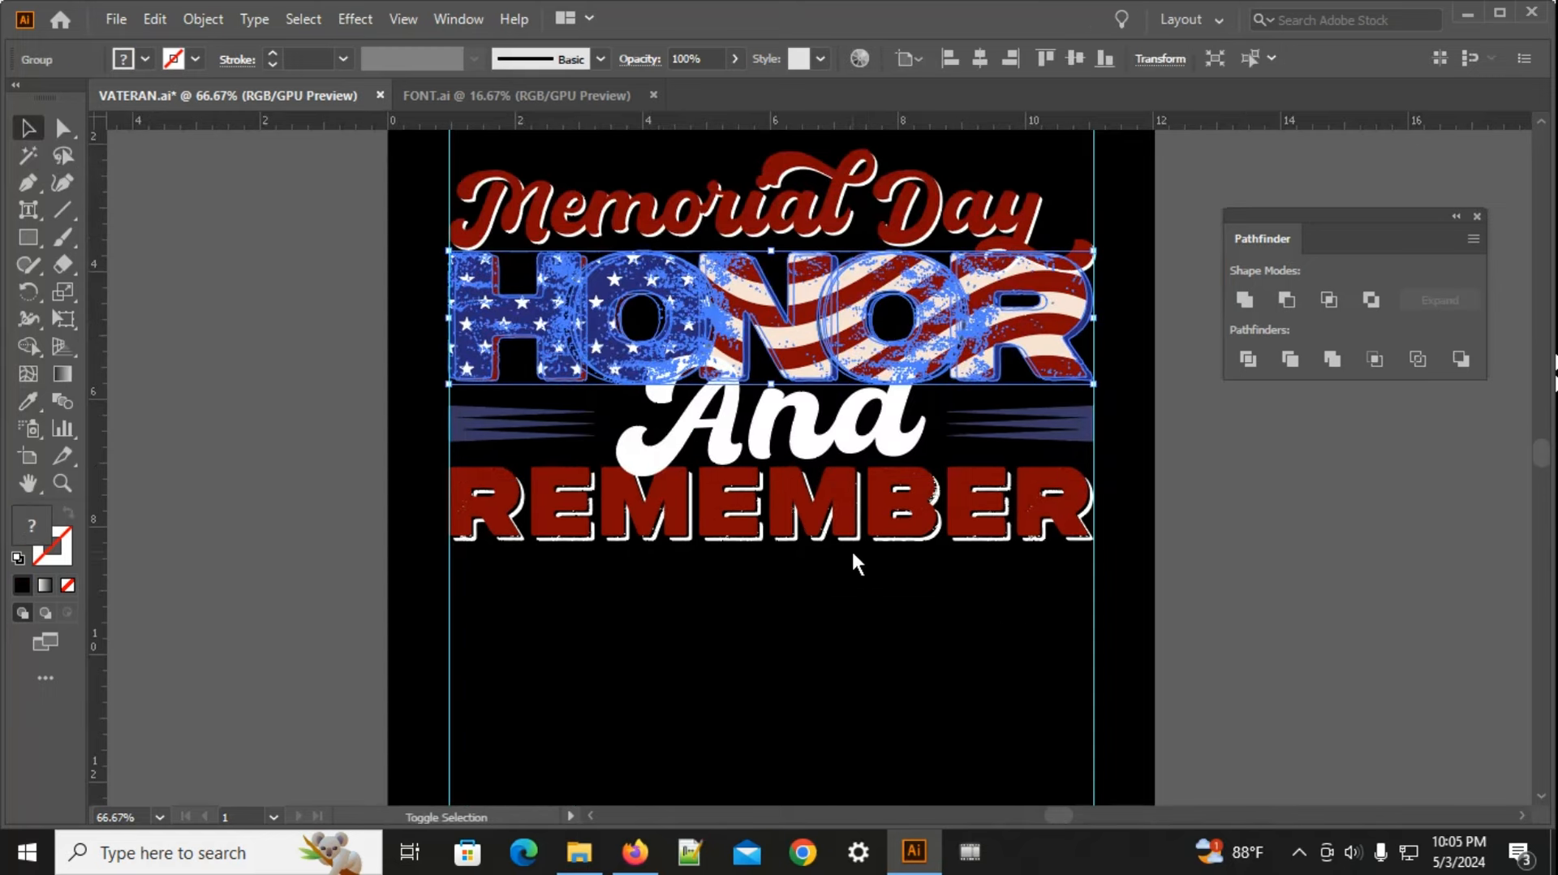
left_click_drag(893, 500, 893, 500)
right_click(894, 500)
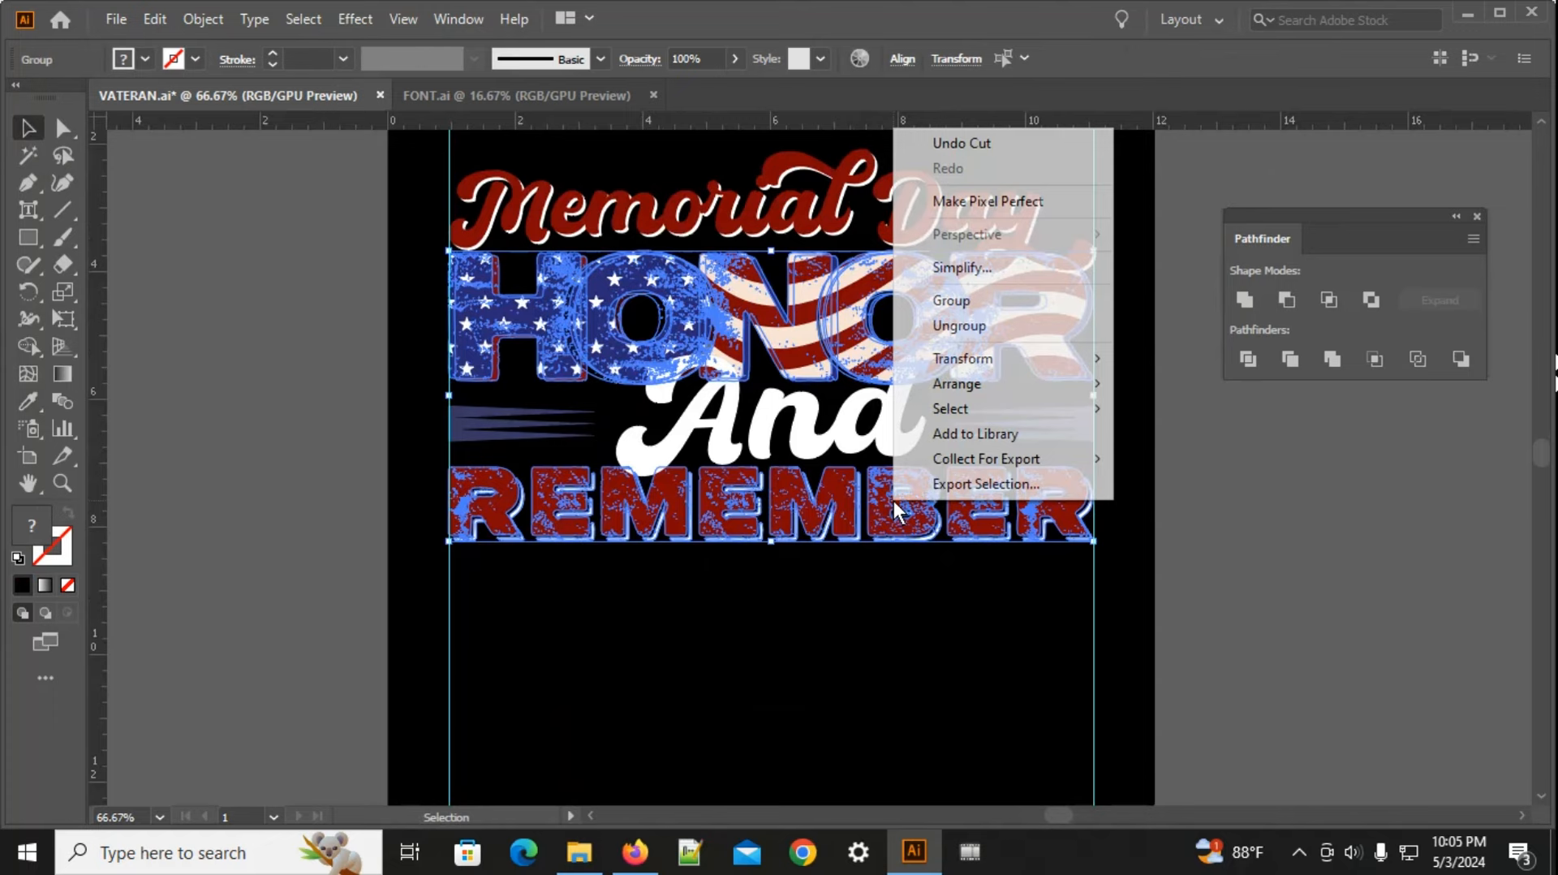
left_click(967, 305)
Step: Make an opacity mask on the HONOR and REMEMBER group with Clip turned off
left_click(460, 19)
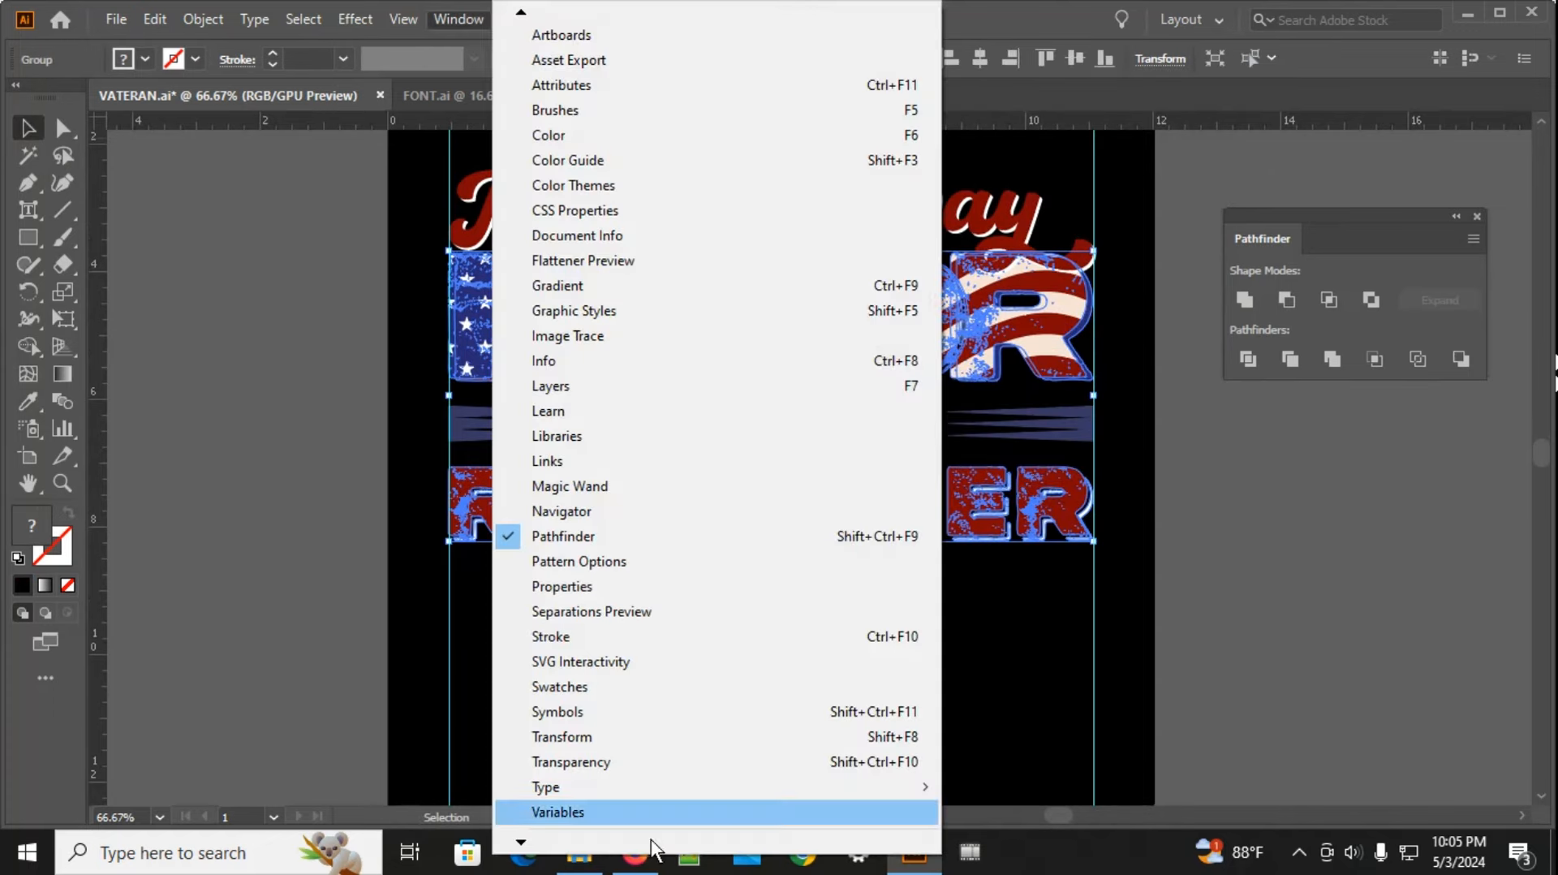
left_click(554, 763)
left_click(951, 536)
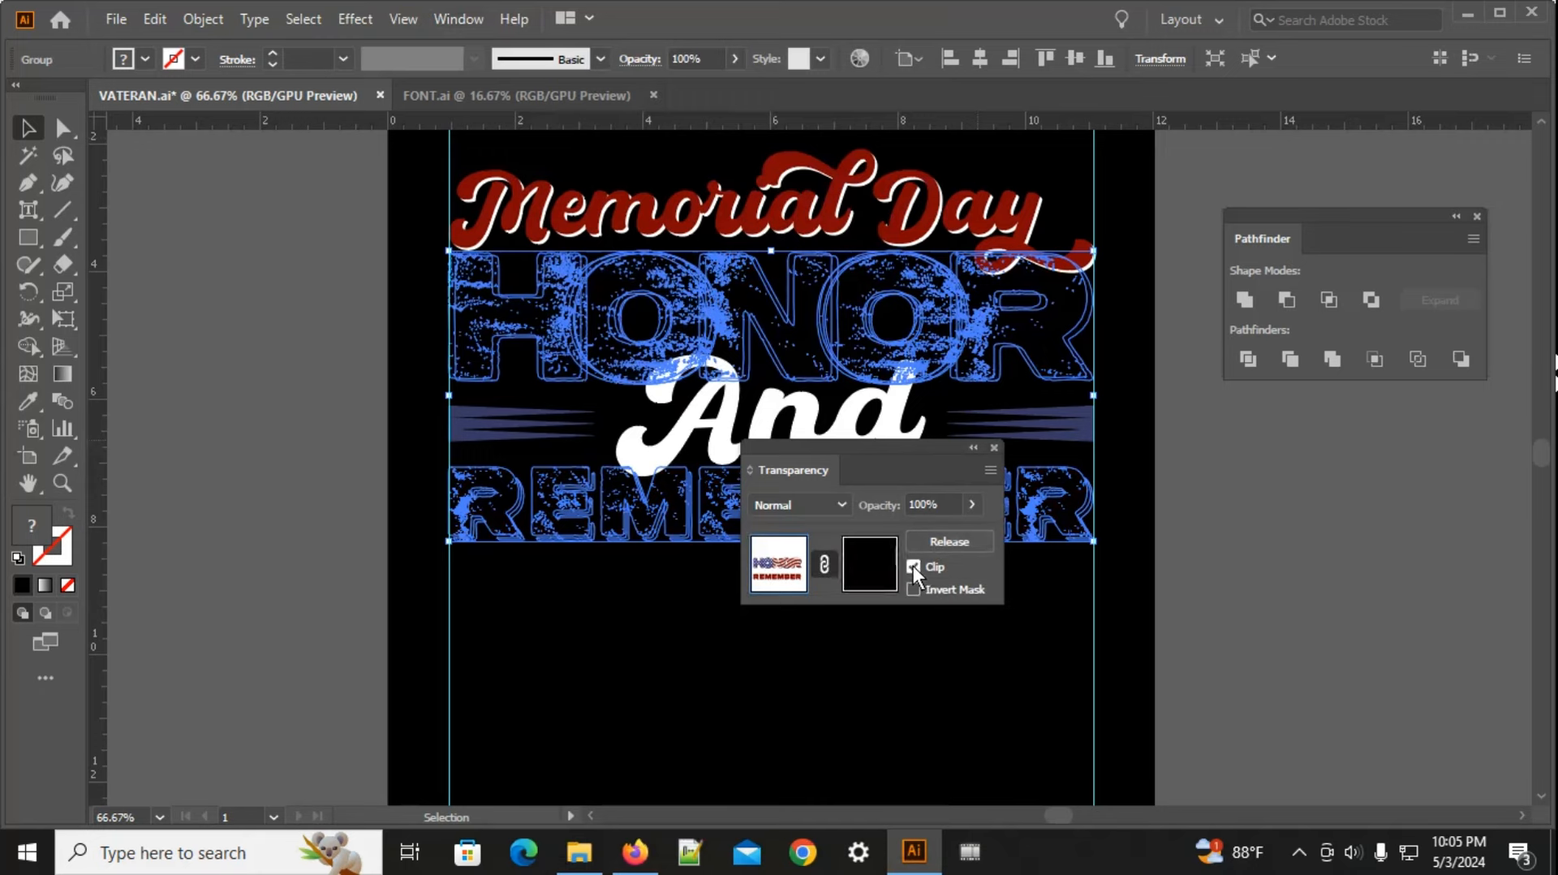
left_click(913, 566)
Step: Paste the cut black outline in place inside the opacity mask, return to editing the artwork and deselect it
left_click(875, 564)
left_click_drag(878, 447, 1163, 412)
key("ctrl+f")
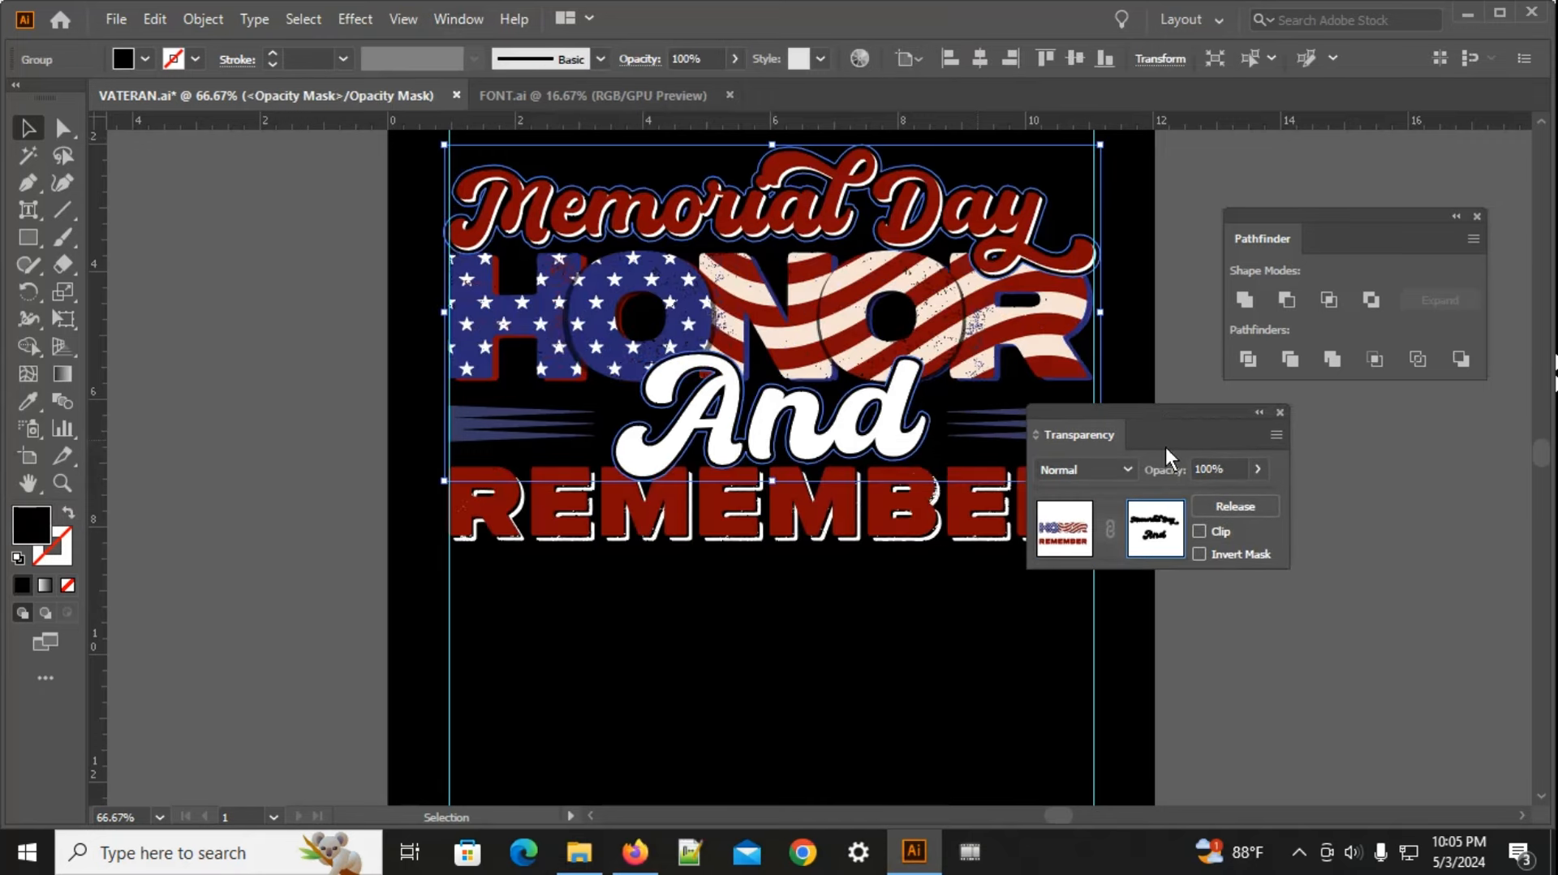
left_click(1051, 542)
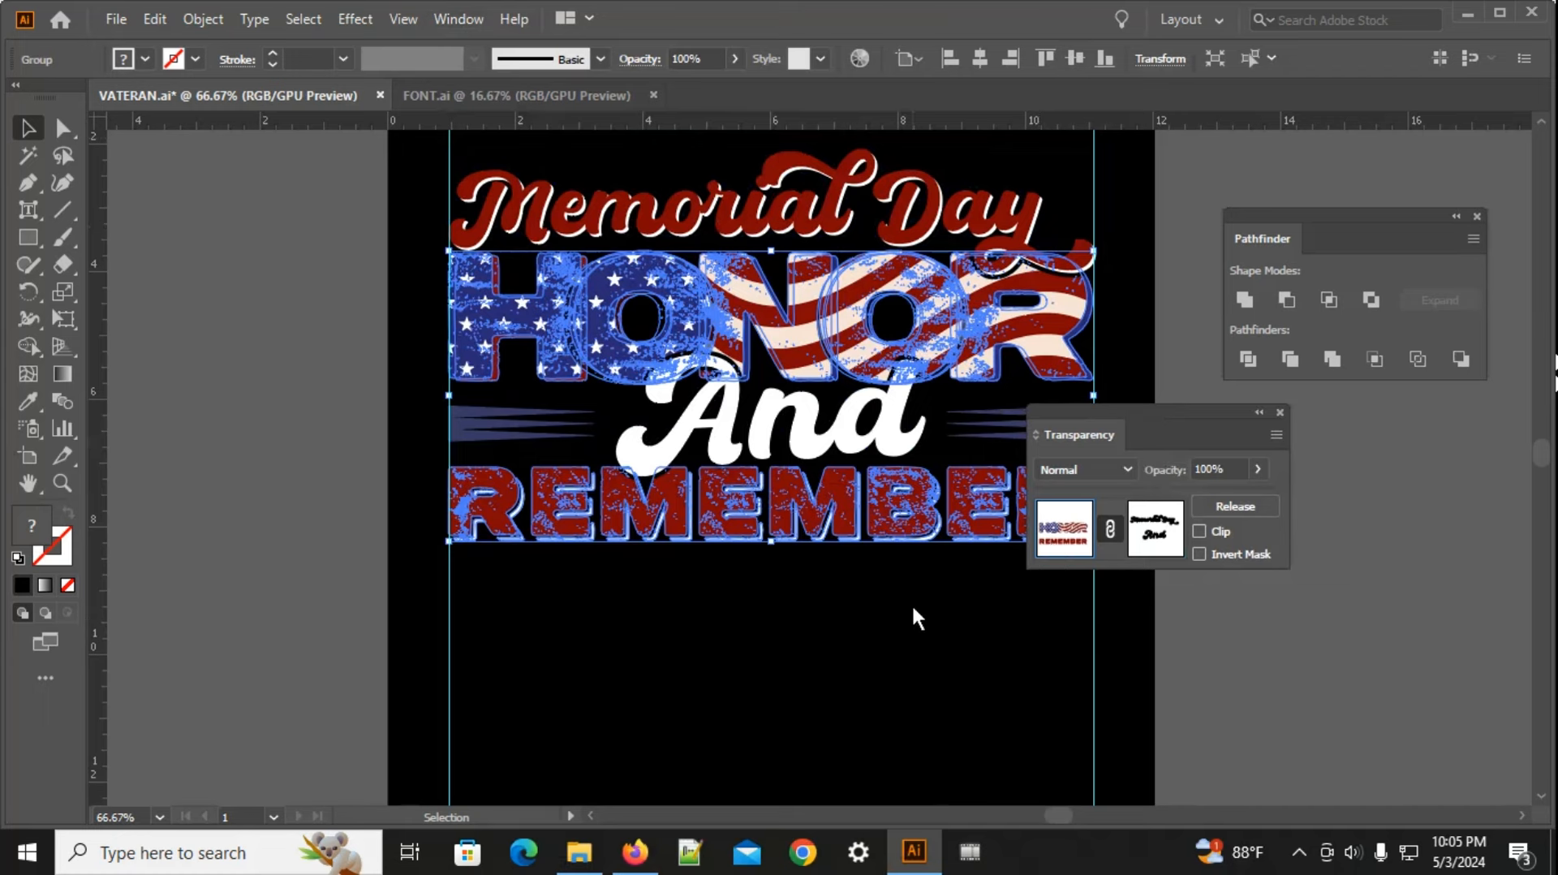
left_click(934, 588)
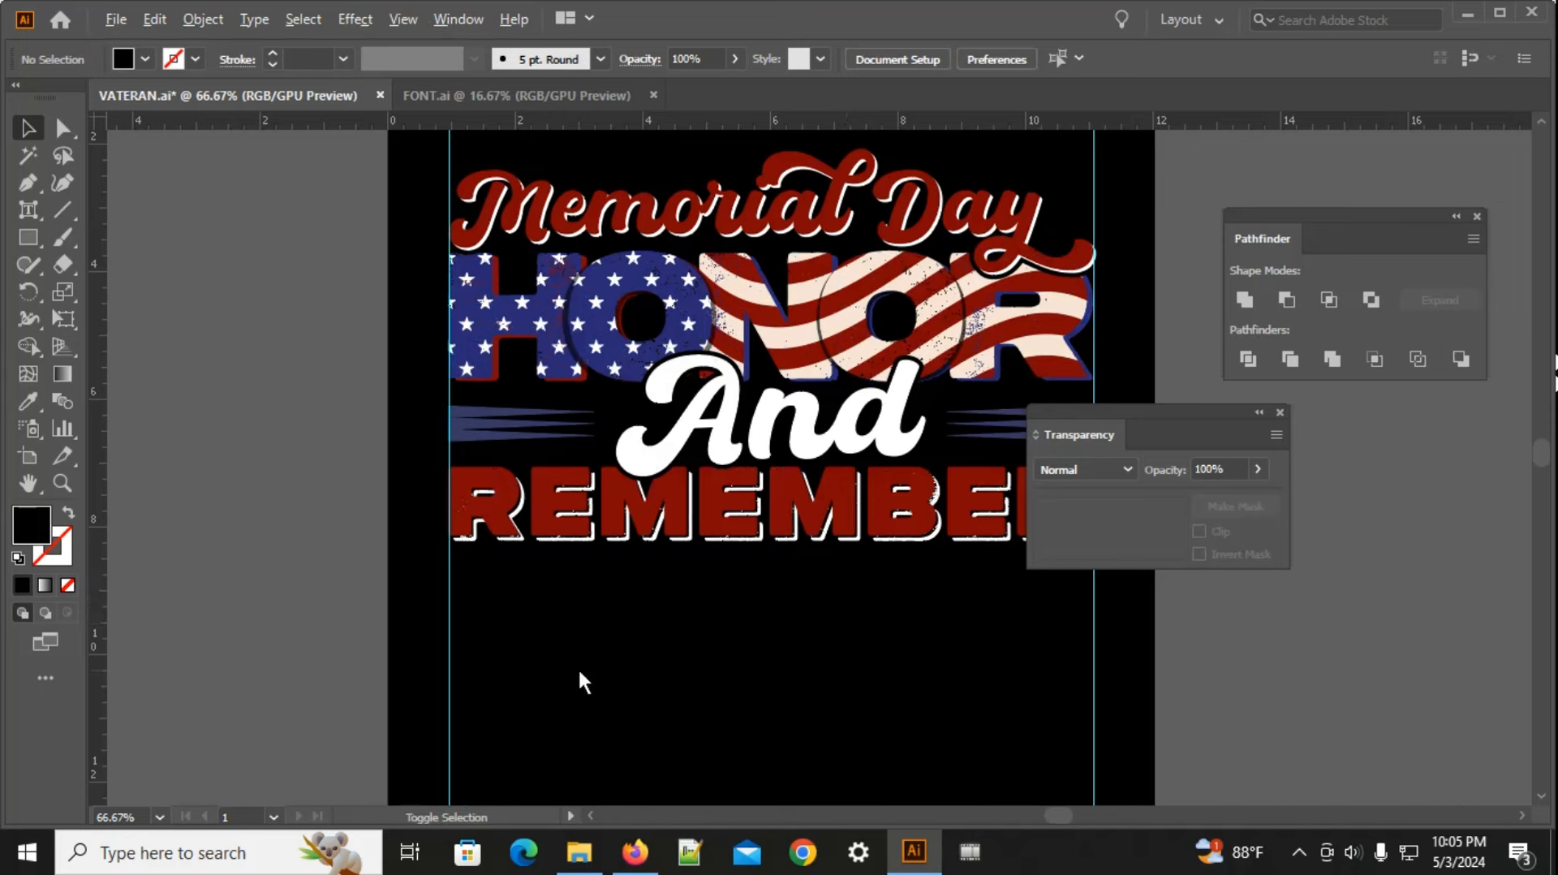
key("ctrl+minus")
left_click_drag(932, 704, 818, 711)
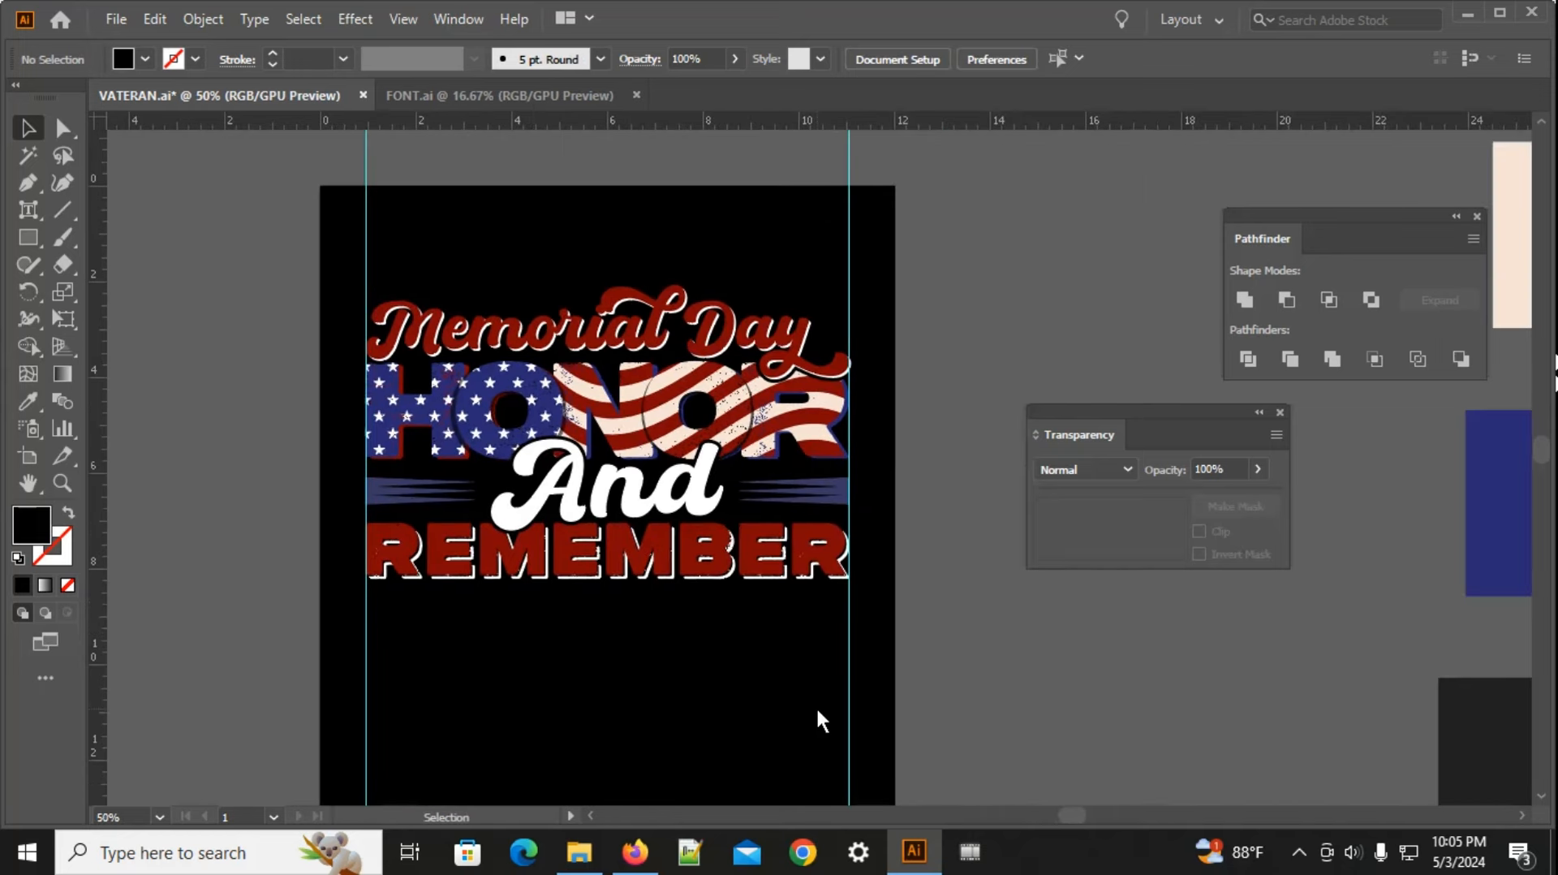